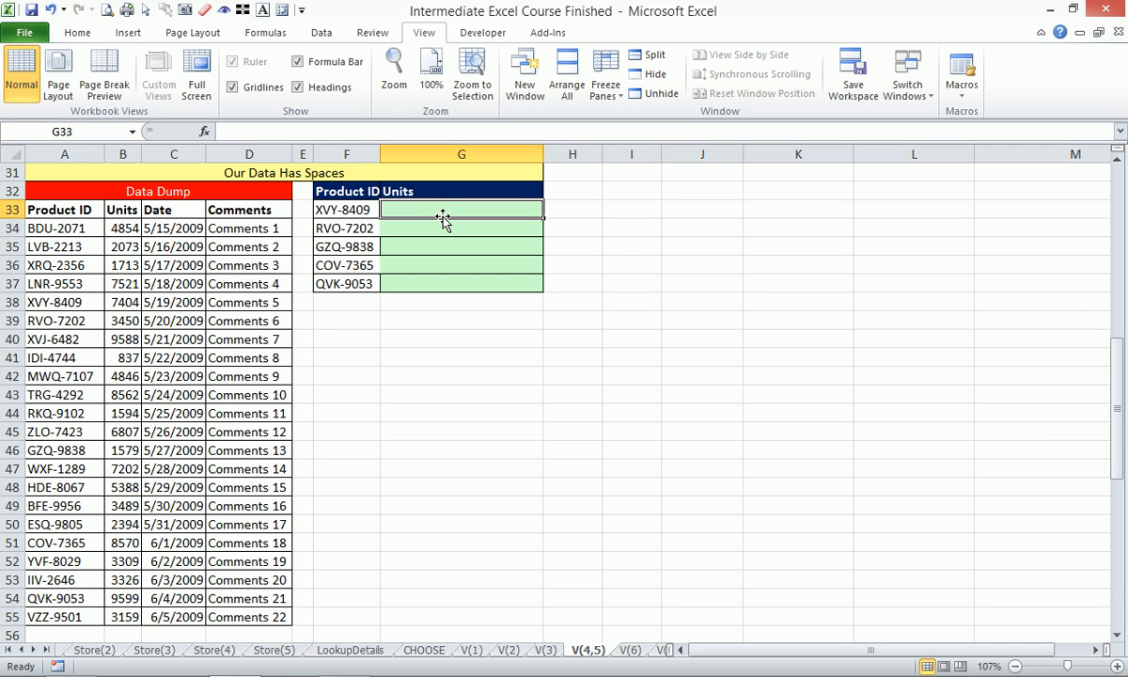
- Inspect the contents of the first lookup product ID in F33 for trailing spaces
{"action": "left_click", "coordinate": [319, 209]}
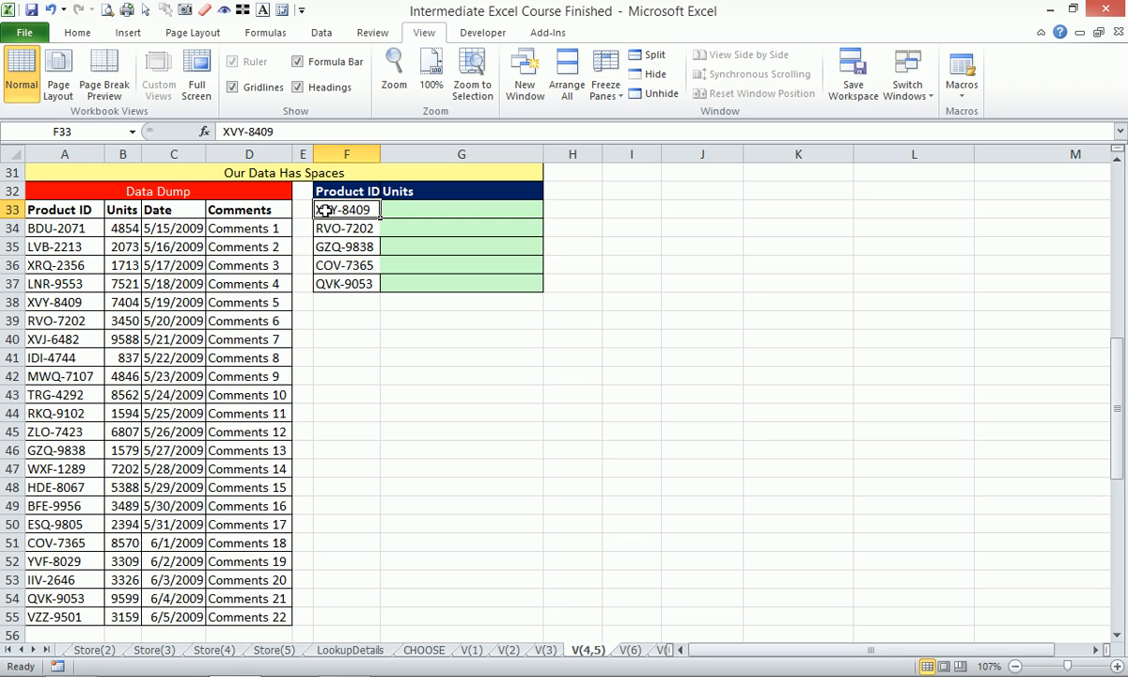
{"action": "left_click", "coordinate": [287, 134]}
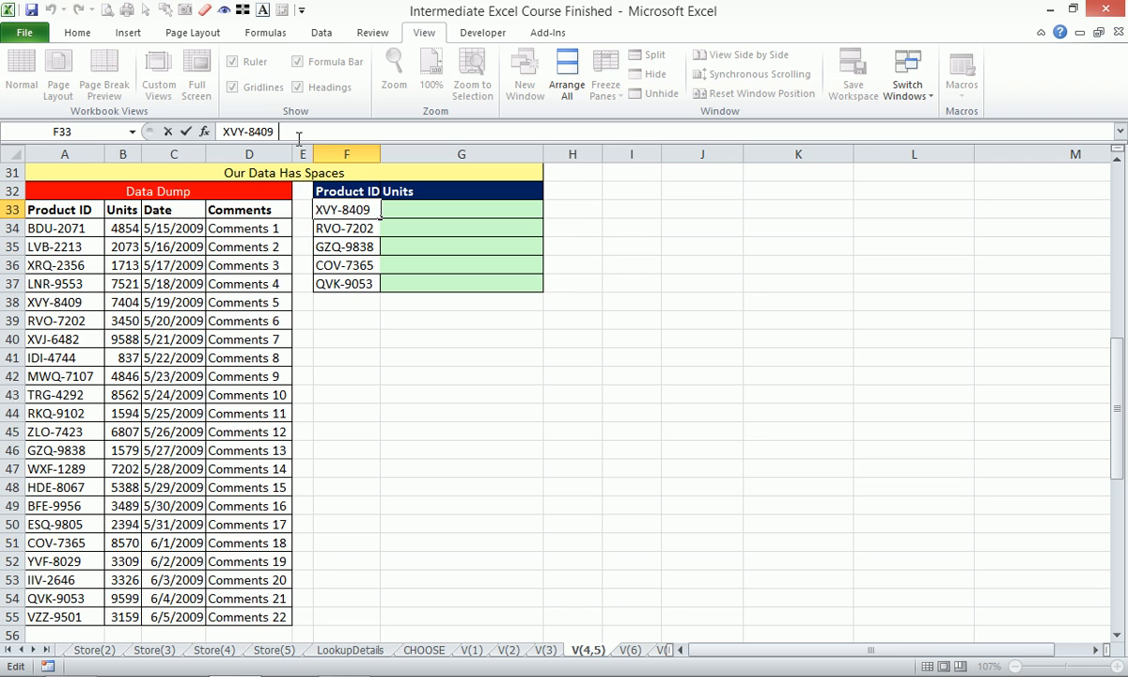
{"action": "key", "text": "Escape"}
- Enter =LEN(F33) in H33 to count the characters in the first lookup product ID
{"action": "key", "text": "Right"}
{"action": "key", "text": "Right"}
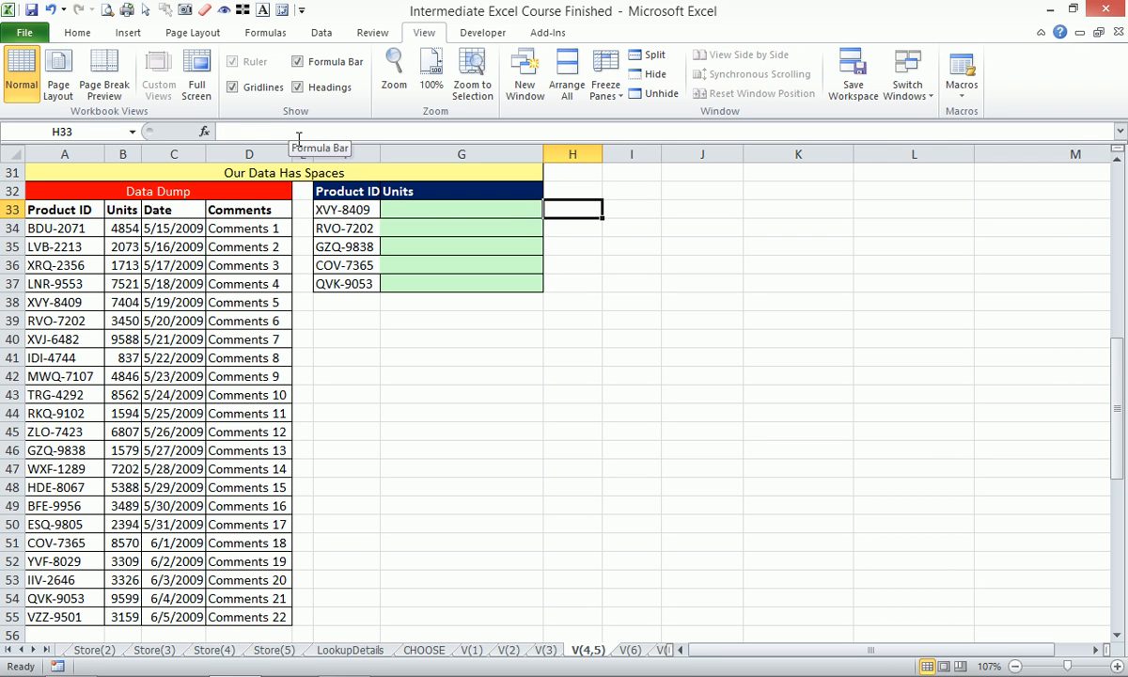
{"action": "type", "text": "len"}
{"action": "key", "text": "Right"}
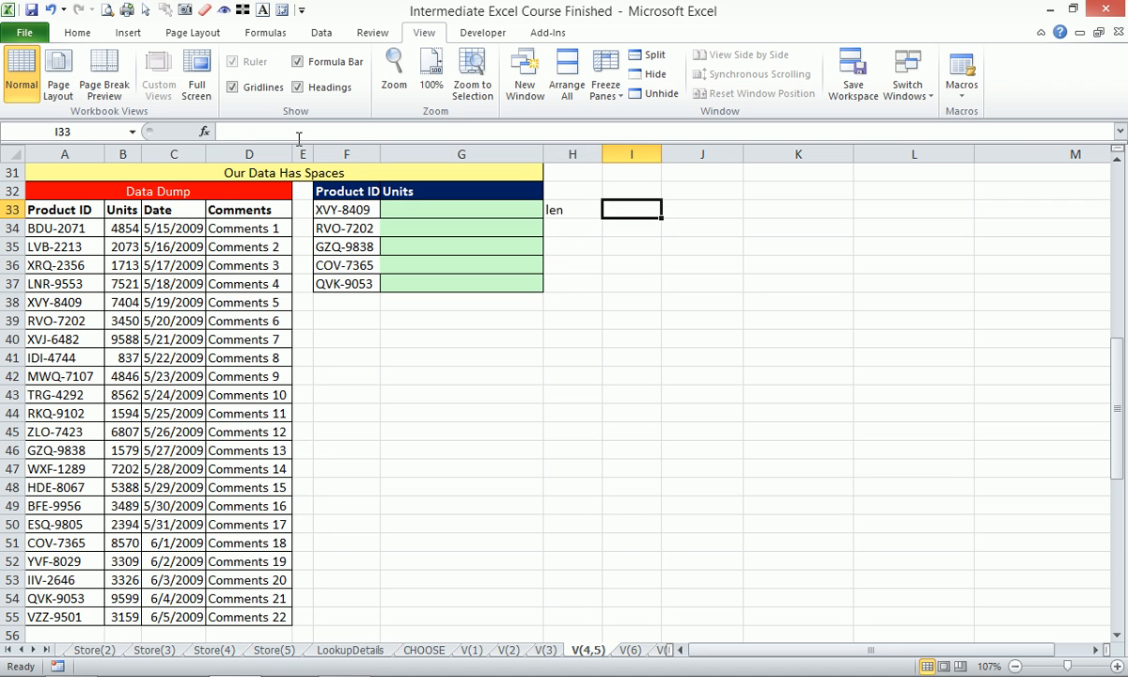
{"action": "key", "text": "Left"}
{"action": "type", "text": "="}
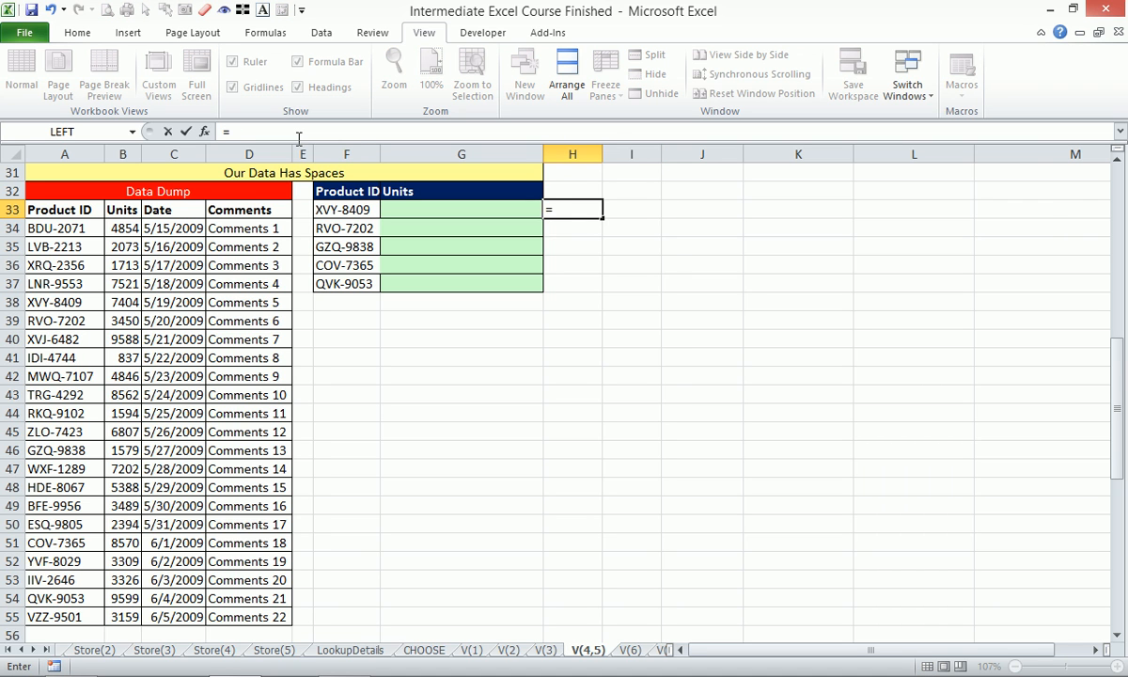
{"action": "type", "text": "len"}
{"action": "key", "text": "Tab"}
{"action": "key", "text": "Left"}
{"action": "key", "text": "Left"}
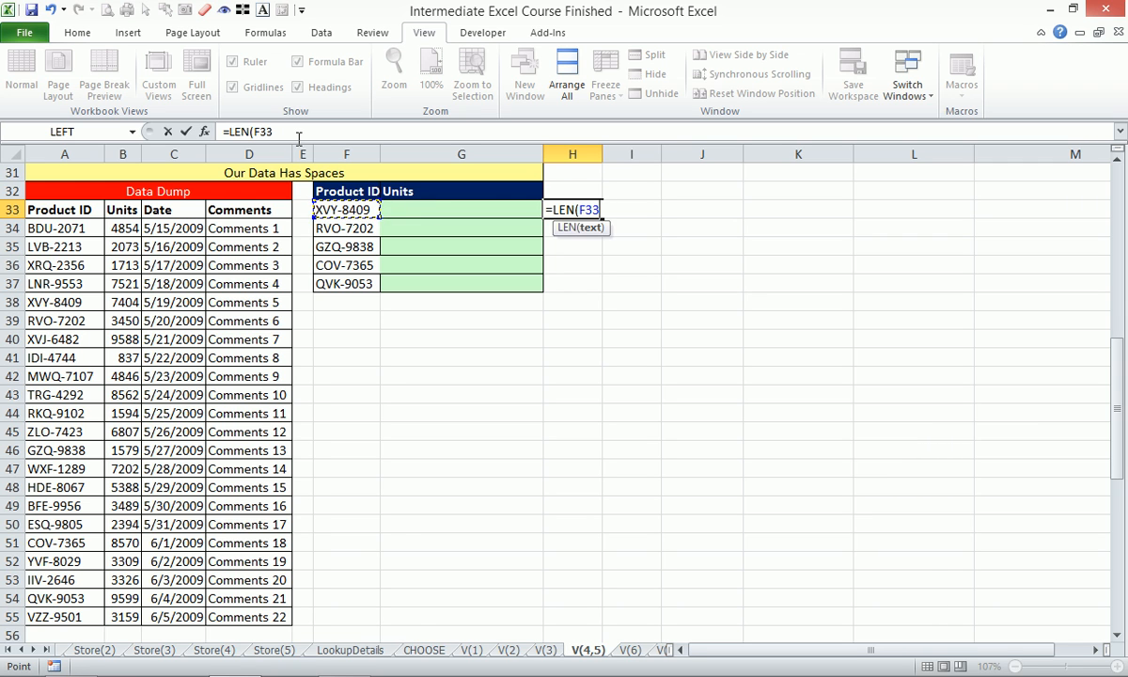
{"action": "key", "text": "Return"}
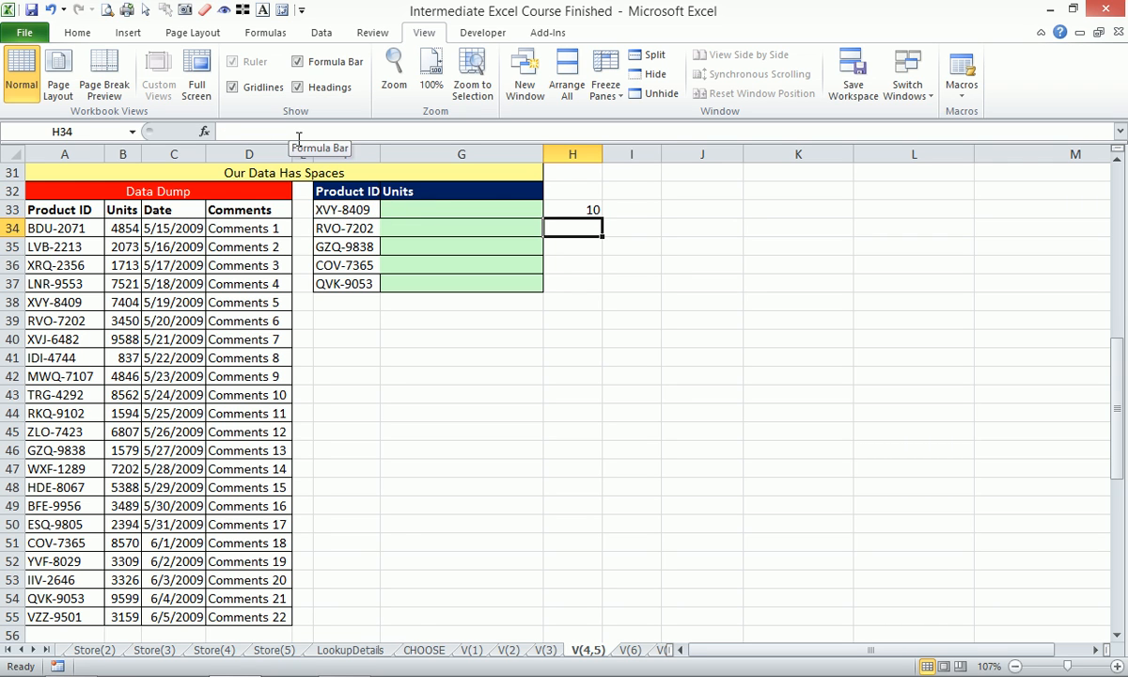
- Enter =LEN(A34) in H34 to count the characters in the first Data Dump product ID
{"action": "type", "text": "=len"}
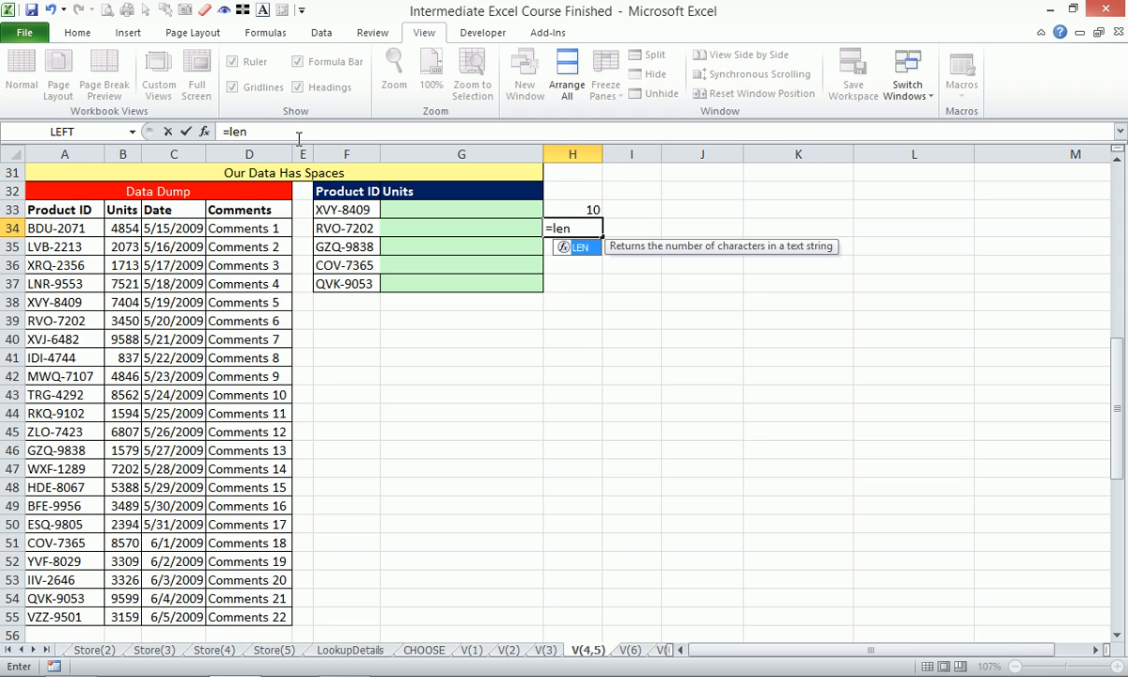
{"action": "left_click", "coordinate": [73, 226]}
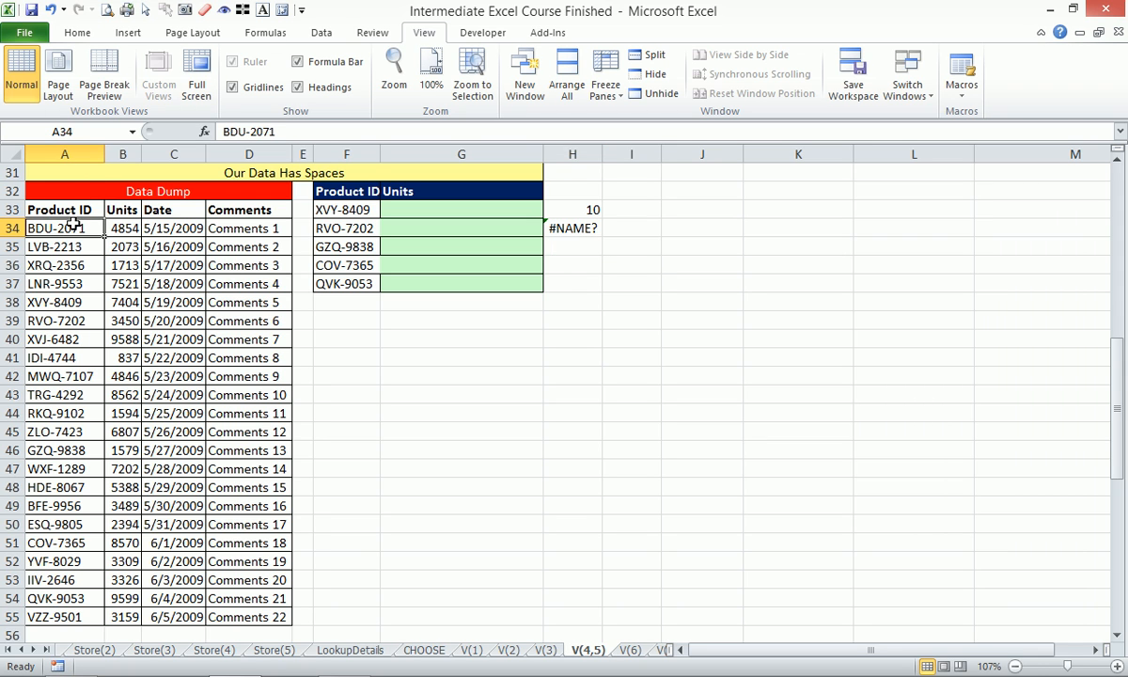
{"action": "left_click", "coordinate": [581, 229]}
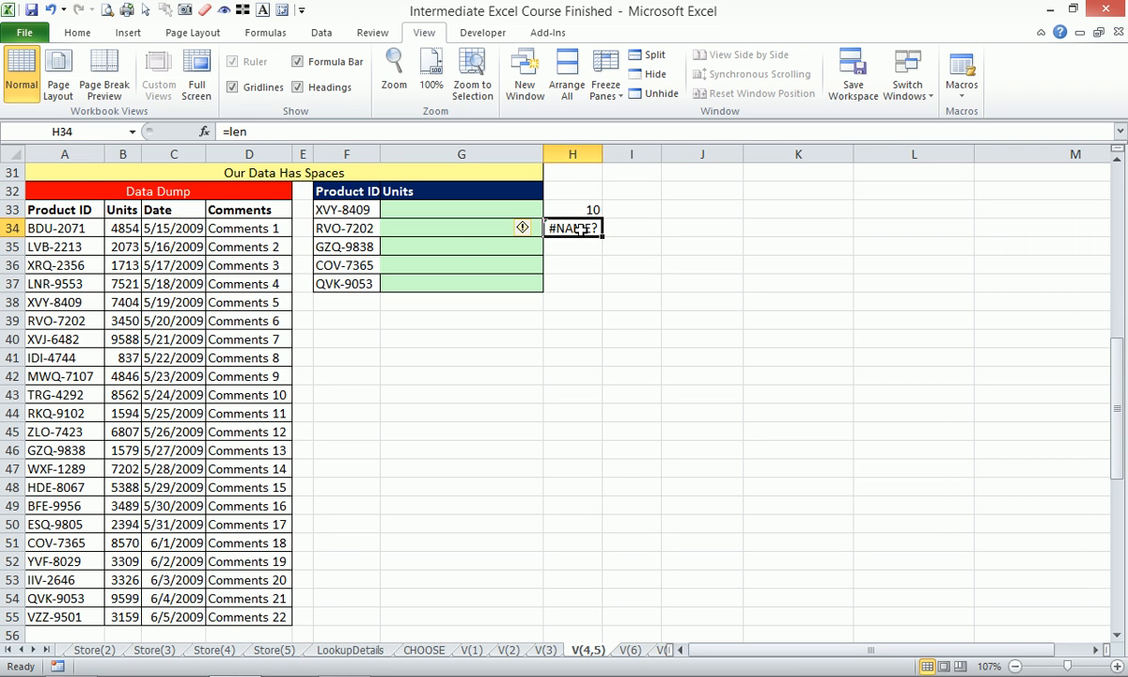
{"action": "type", "text": "=len"}
{"action": "key", "text": "Tab"}
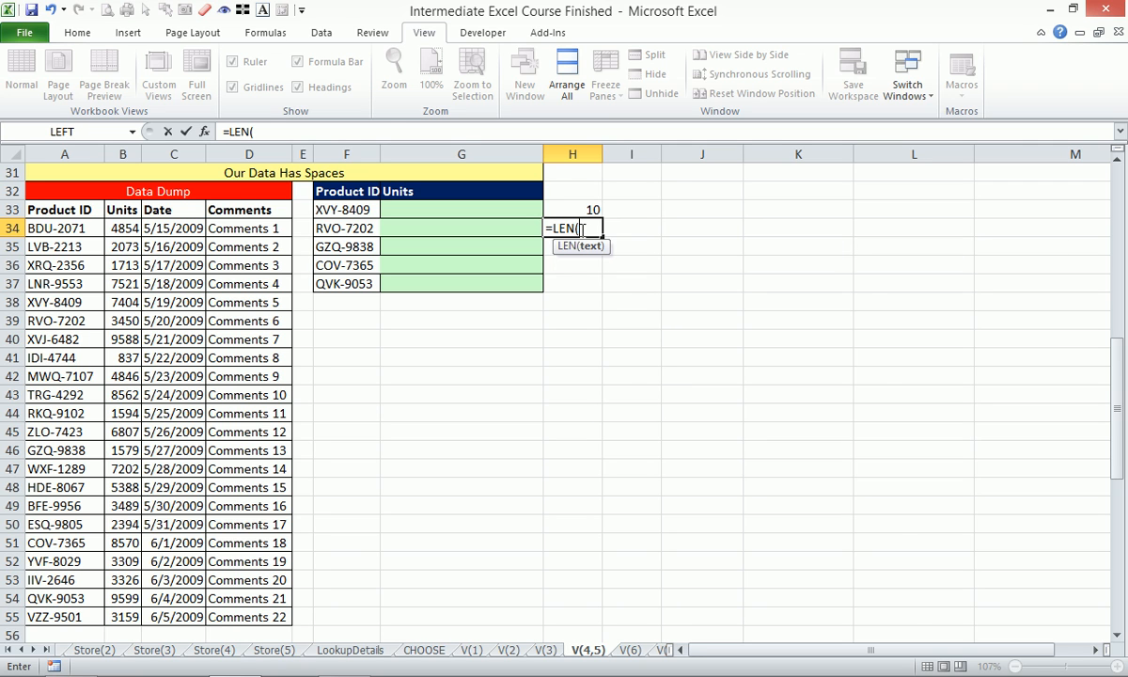
{"action": "left_click", "coordinate": [44, 225]}
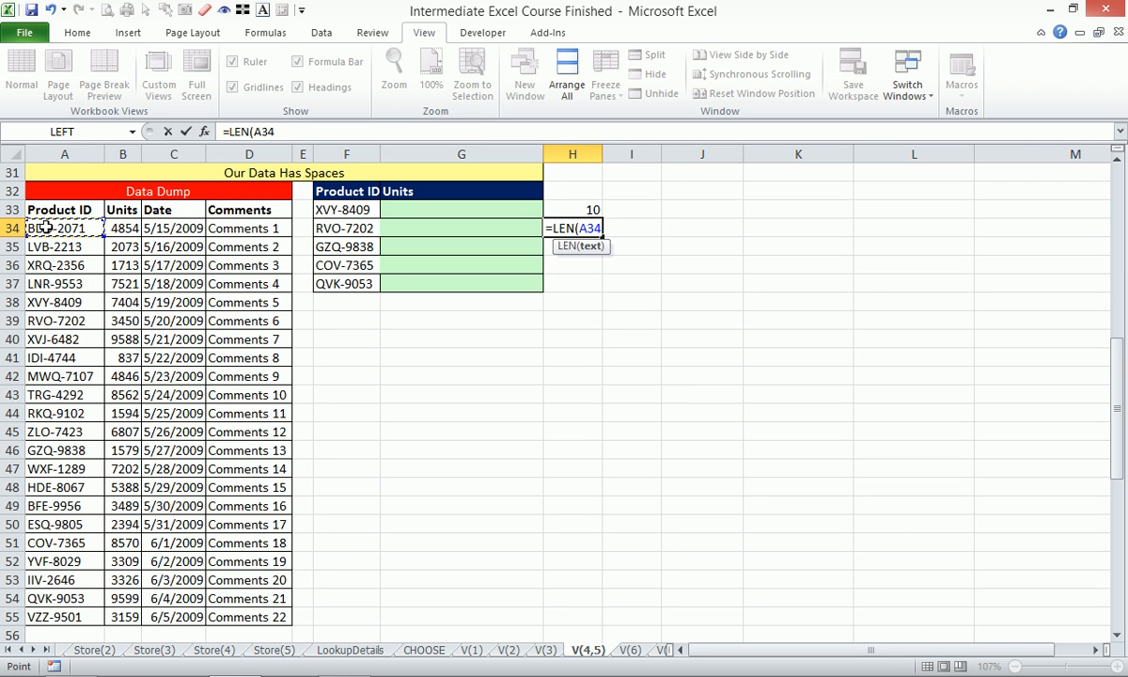
{"action": "key", "text": "Return"}
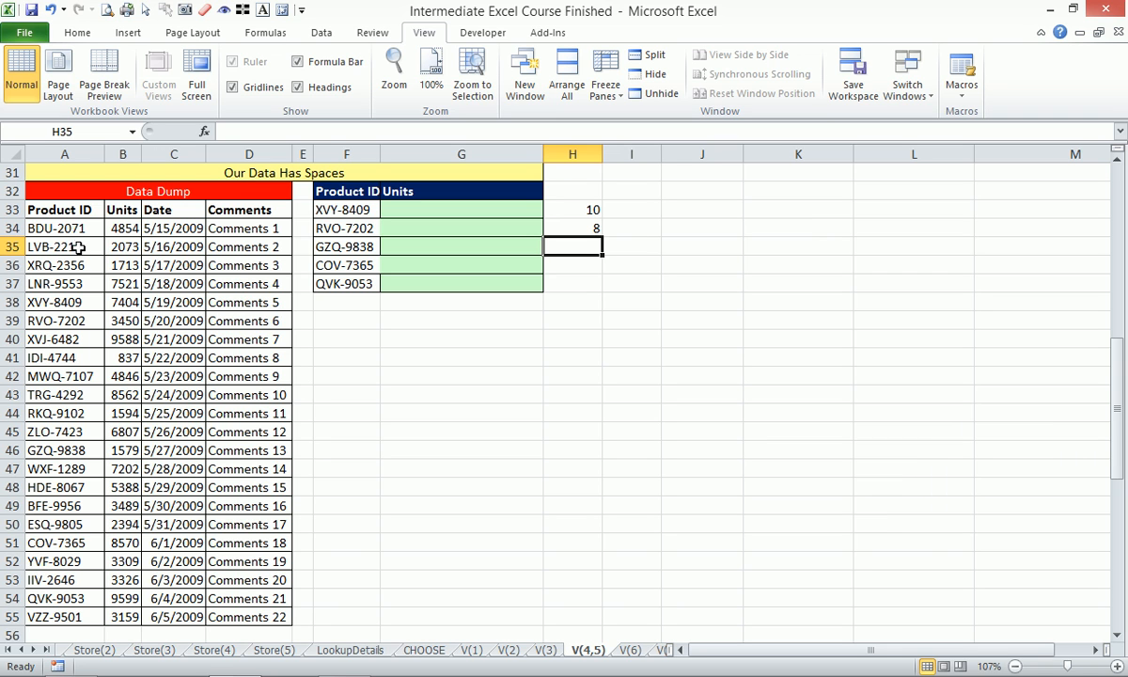
- Check the end of the product ID text in F33 for extra spaces, leaving the cell unedited
{"action": "left_click", "coordinate": [350, 210]}
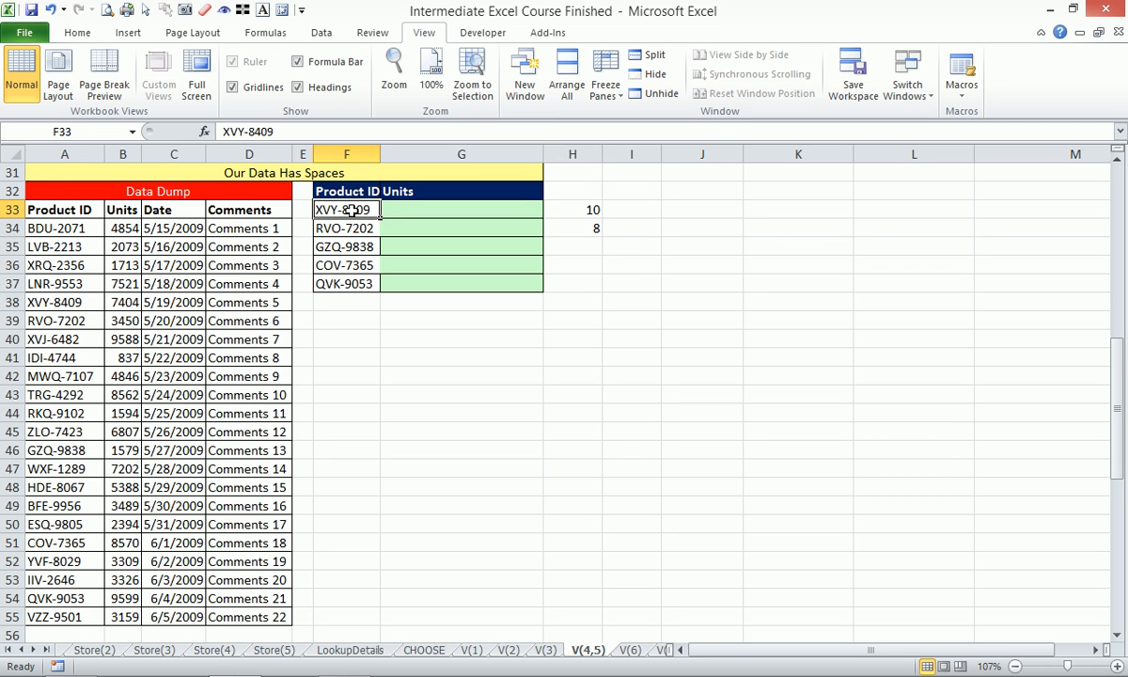
{"action": "left_click", "coordinate": [298, 133]}
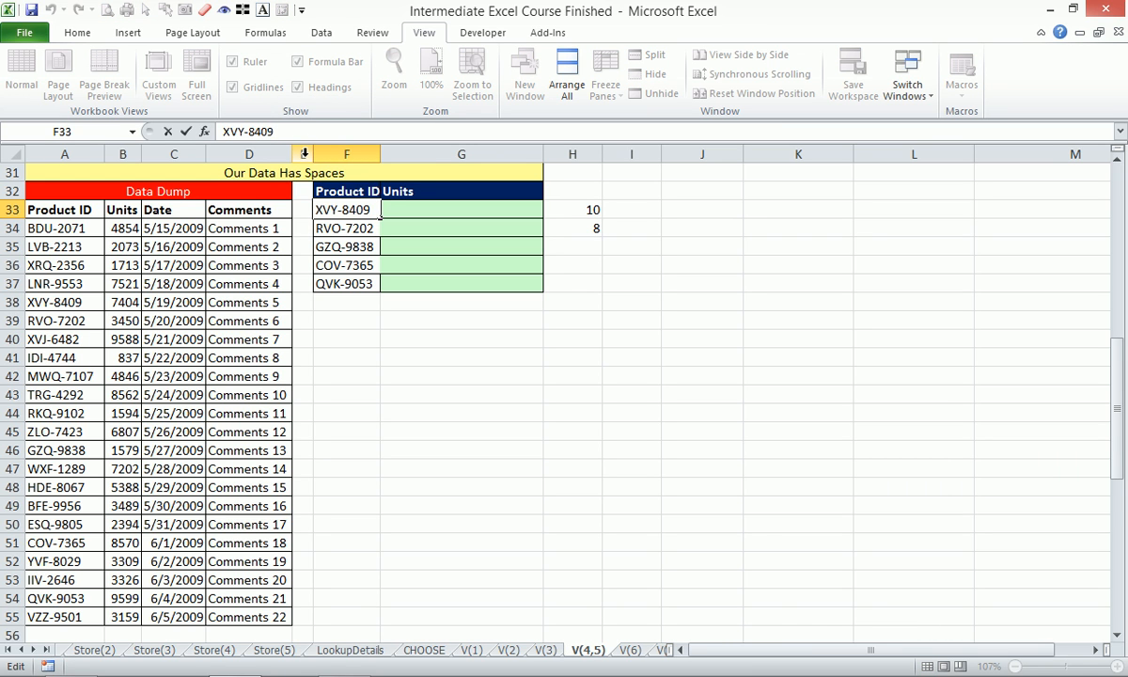
{"action": "key", "text": "Escape"}
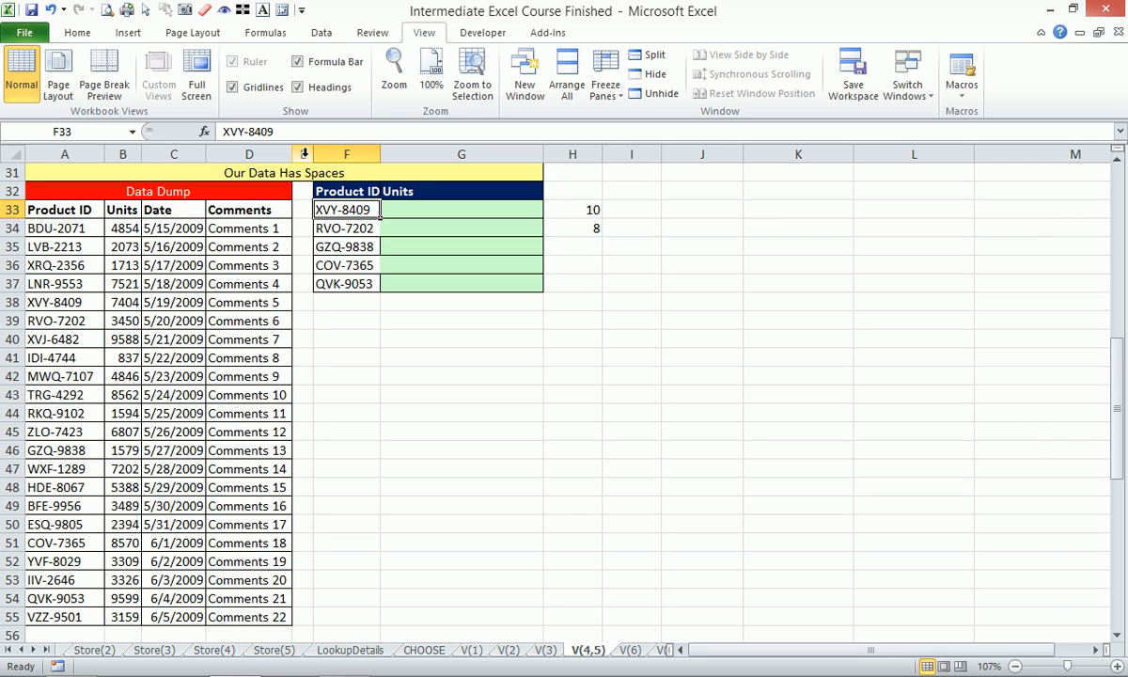
- Enter =TRIM(F33) in G33 to strip the extra spaces from the product ID
{"action": "key", "text": "Right"}
{"action": "type", "text": "=trim"}
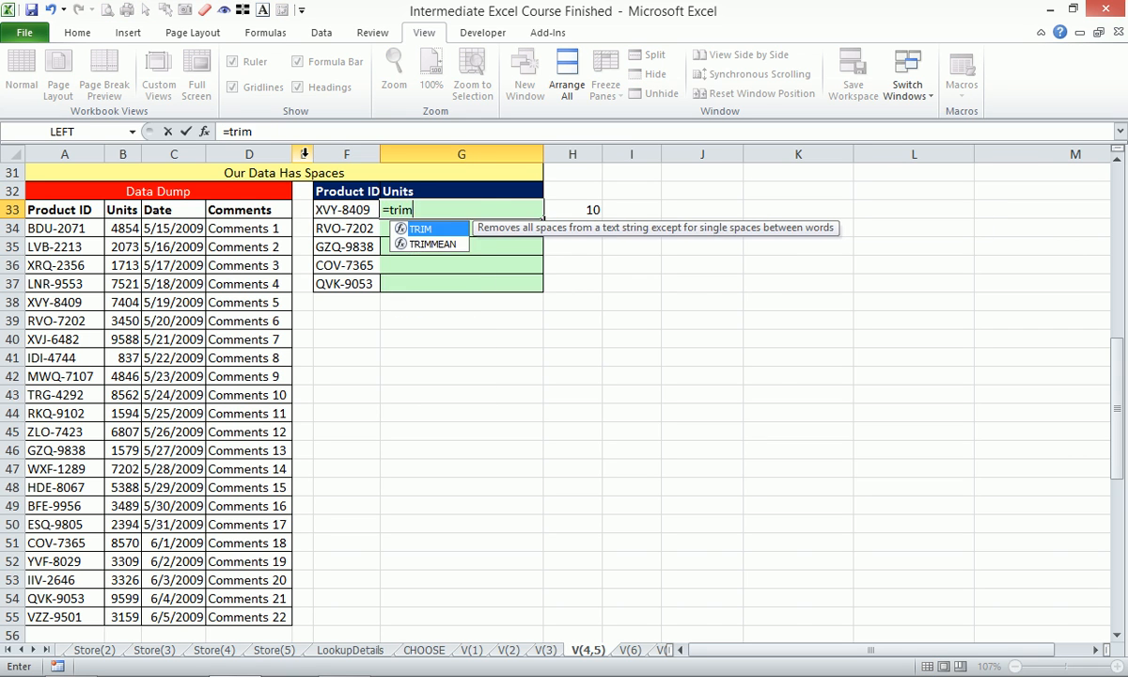
{"action": "key", "text": "Tab"}
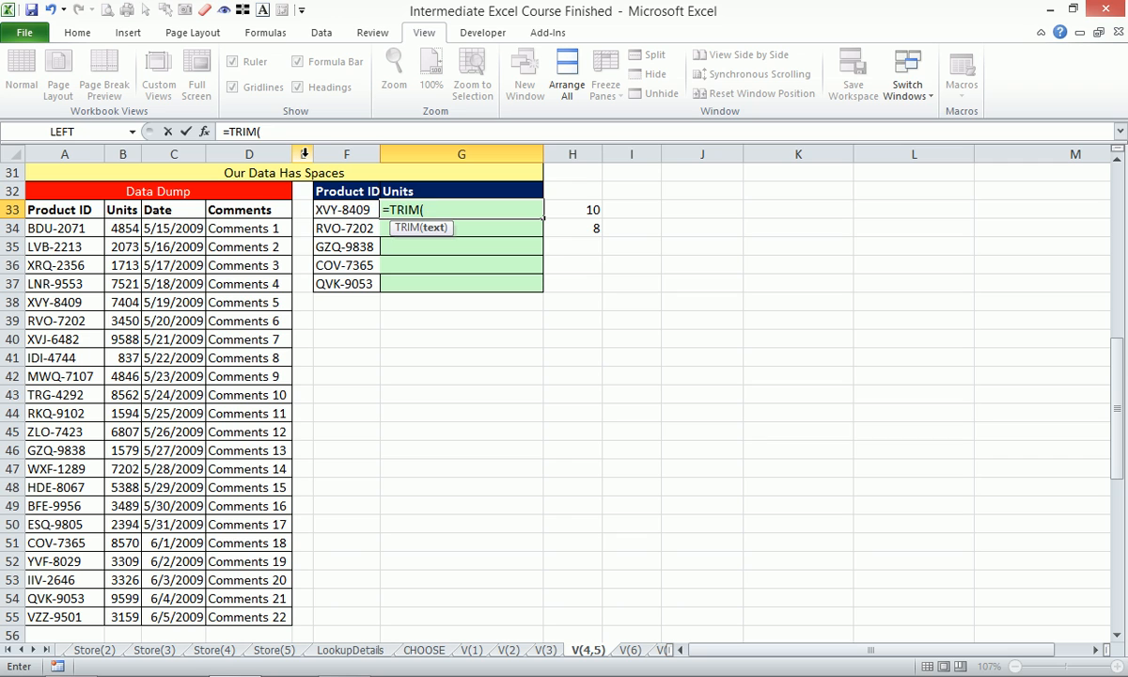
{"action": "key", "text": "Left"}
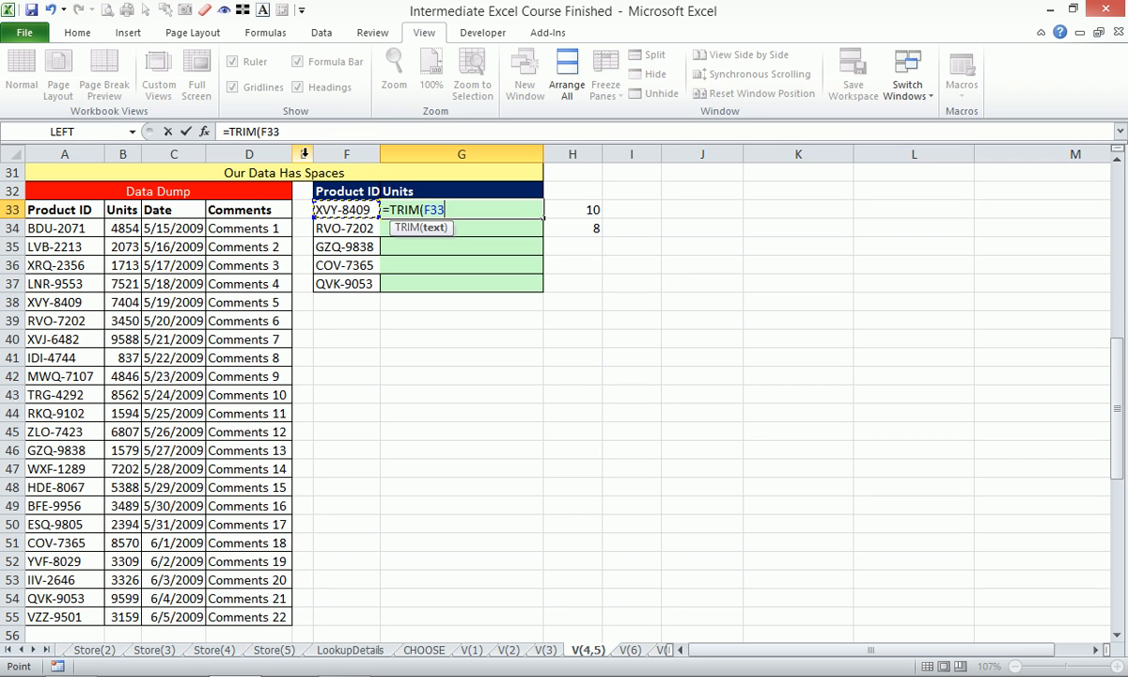
{"action": "key", "text": "Return"}
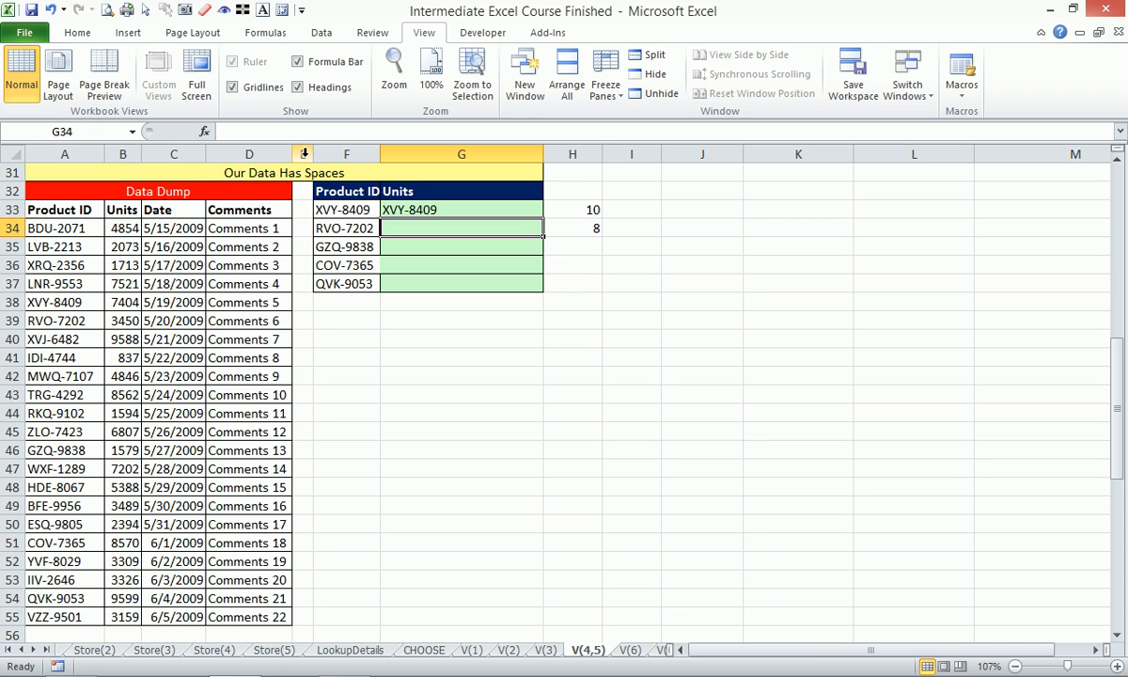
- Change the formula in H33 to =LEN(G33) so it counts the trimmed product ID's characters
{"action": "left_click", "coordinate": [569, 212]}
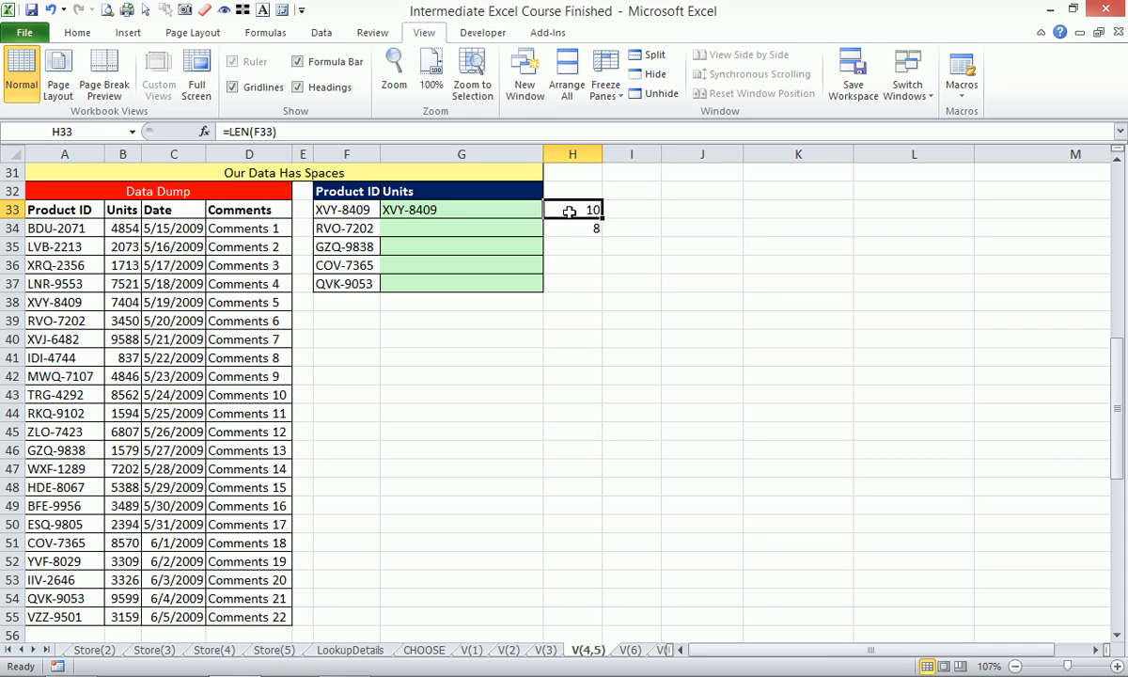
{"action": "double_click", "coordinate": [569, 212]}
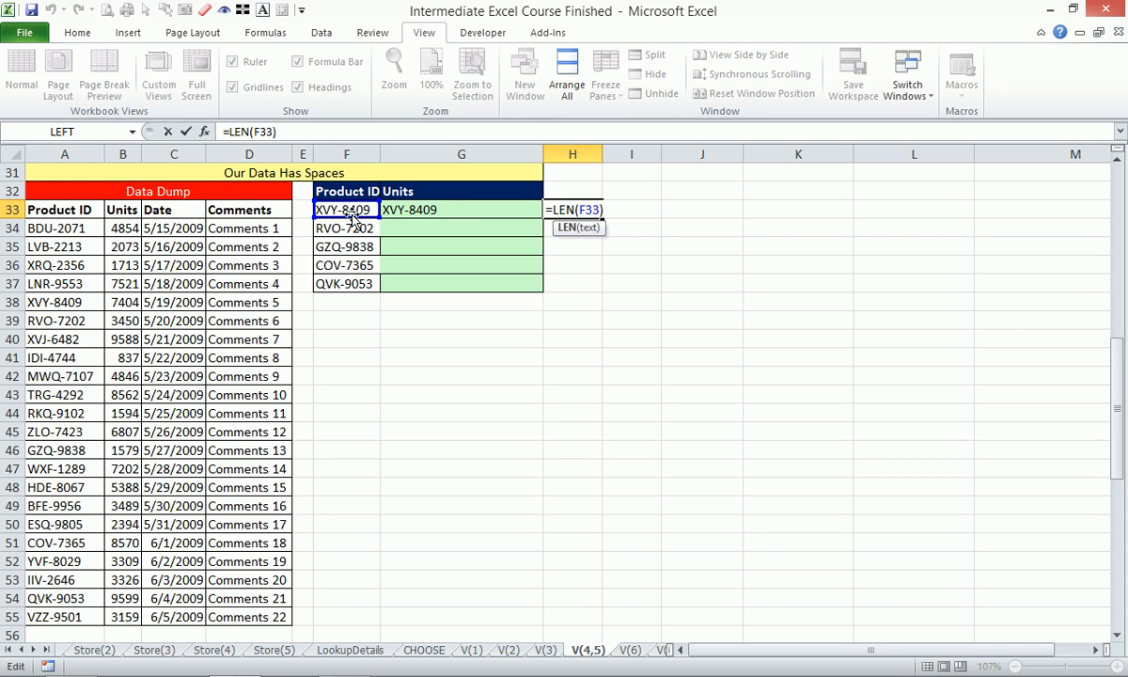
{"action": "left_click_drag", "start_coordinate": [355, 217], "coordinate": [396, 212]}
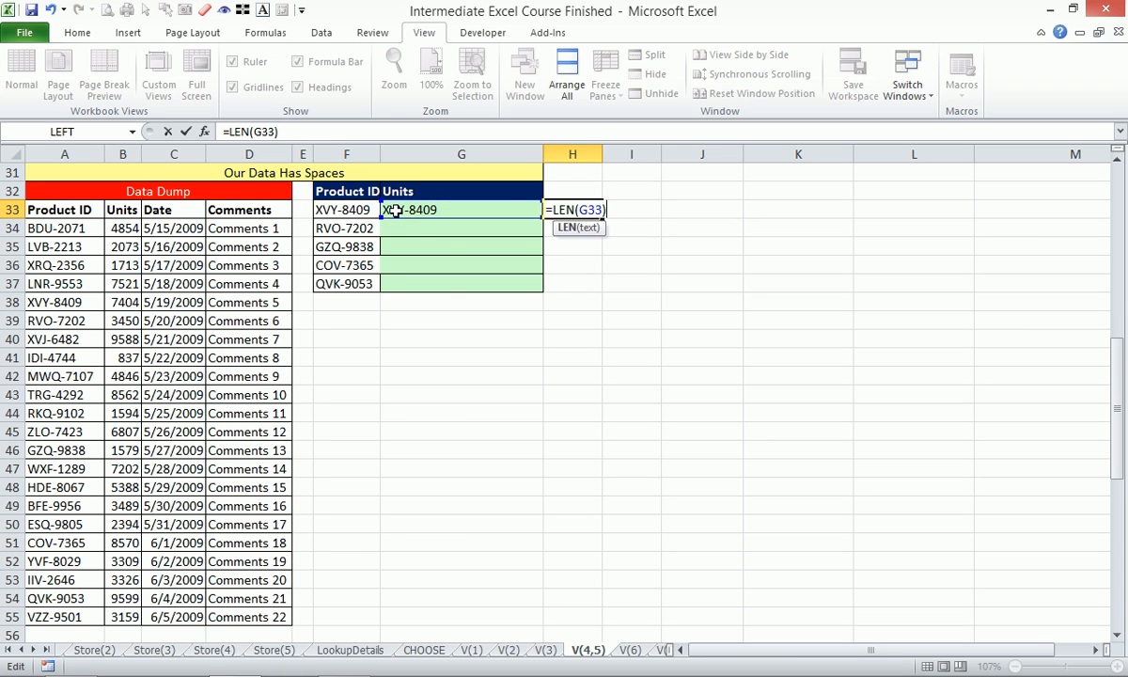
{"action": "key", "text": "Return"}
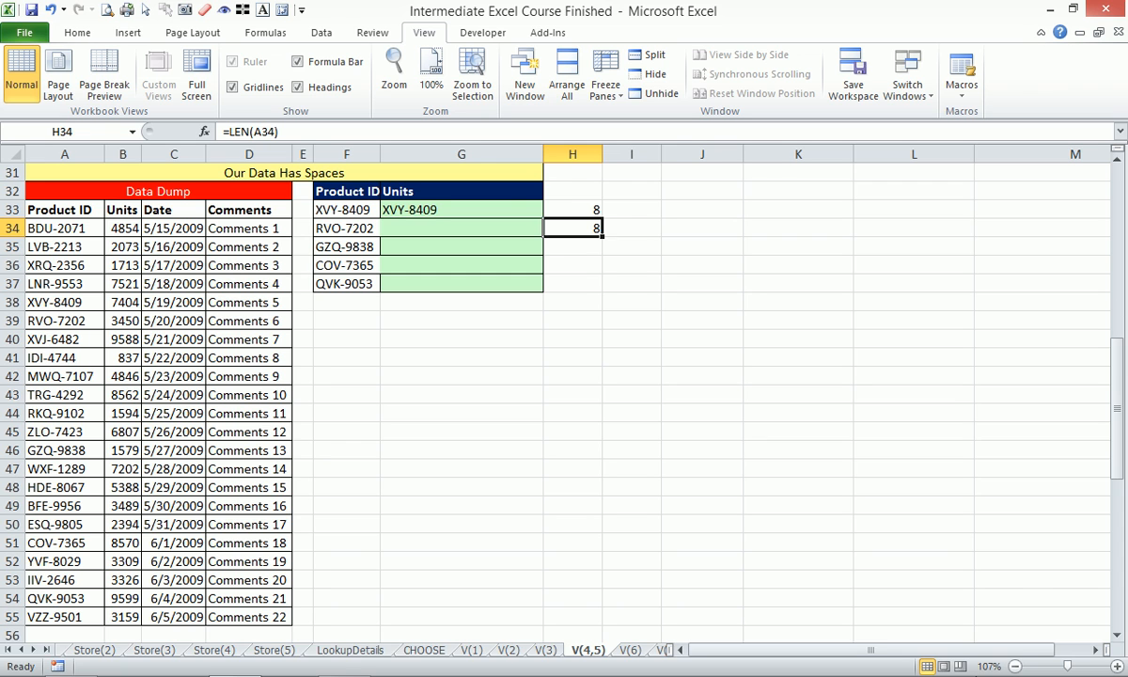
{"action": "left_click", "coordinate": [985, 661]}
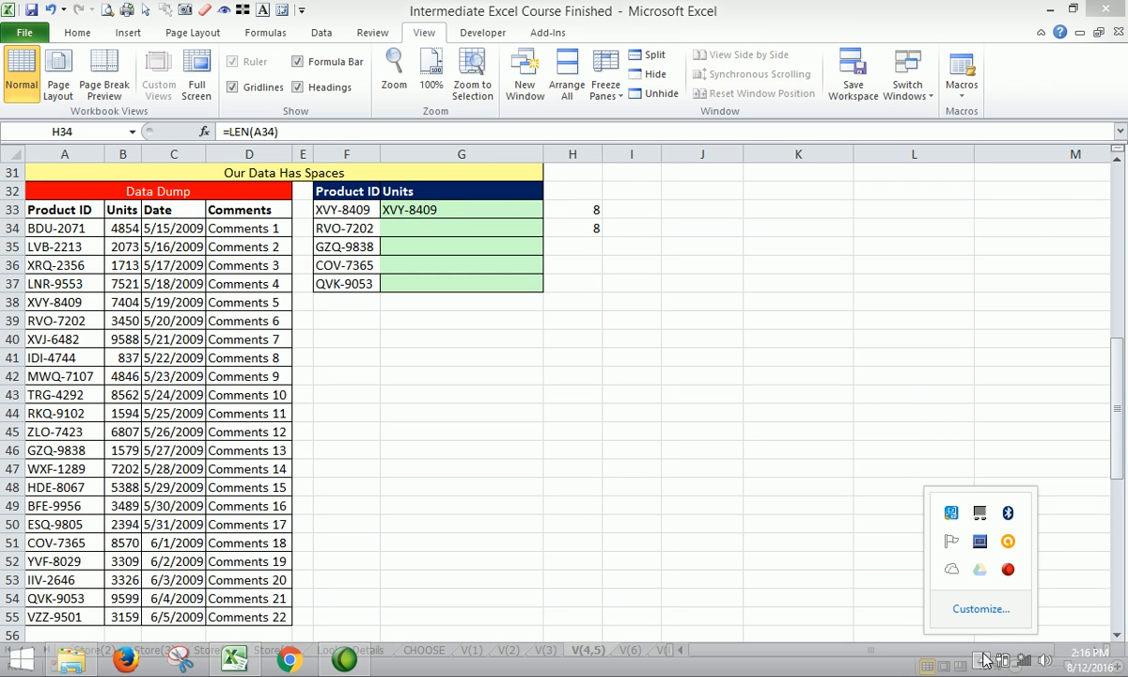
{"action": "left_click", "coordinate": [443, 215]}
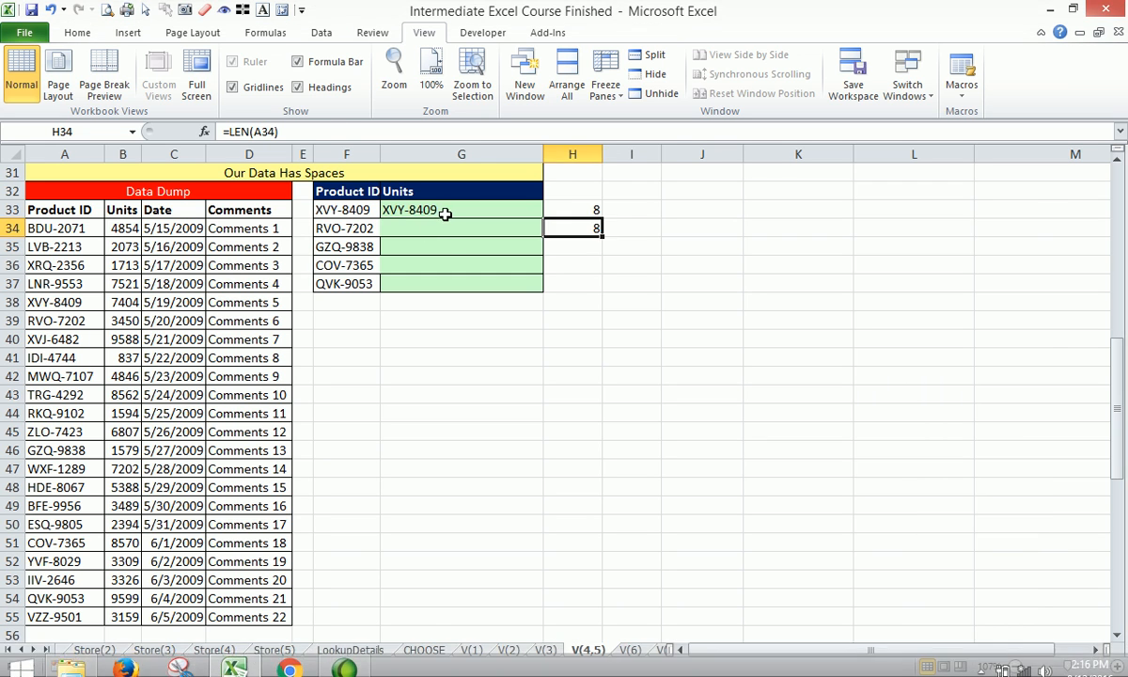
- Wrap the G33 formula in VLOOKUP, with TRIM(F33) as the lookup value
{"action": "left_click", "coordinate": [449, 212]}
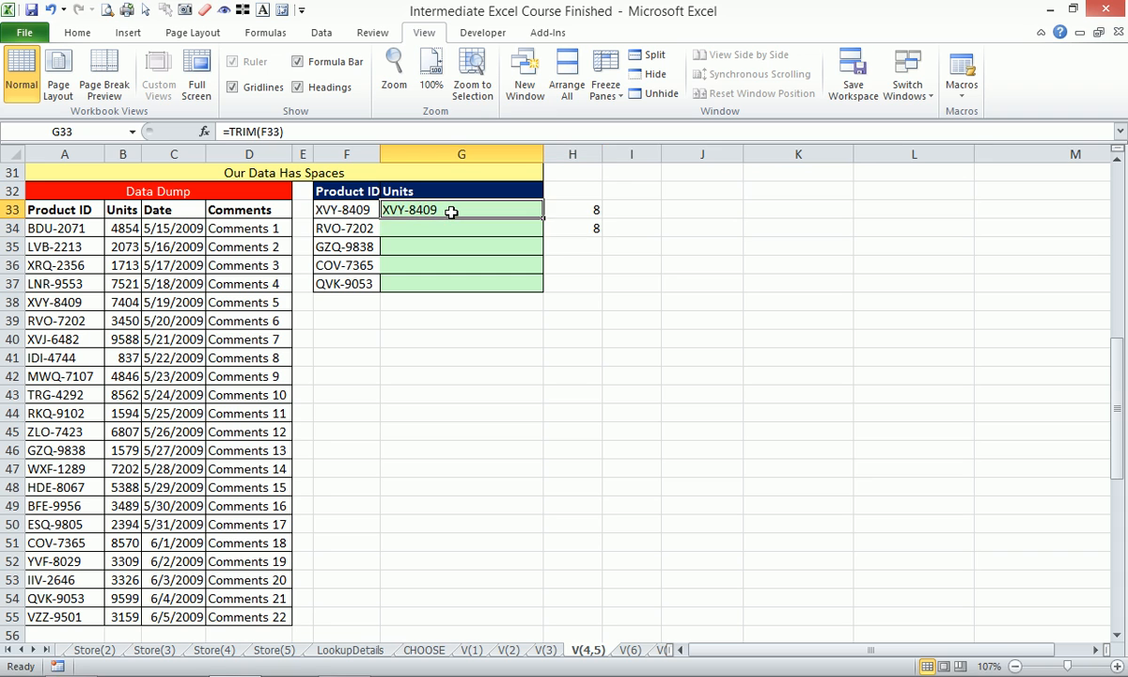
{"action": "left_click", "coordinate": [255, 134]}
{"action": "key", "text": "Home"}
{"action": "key", "text": "Right"}
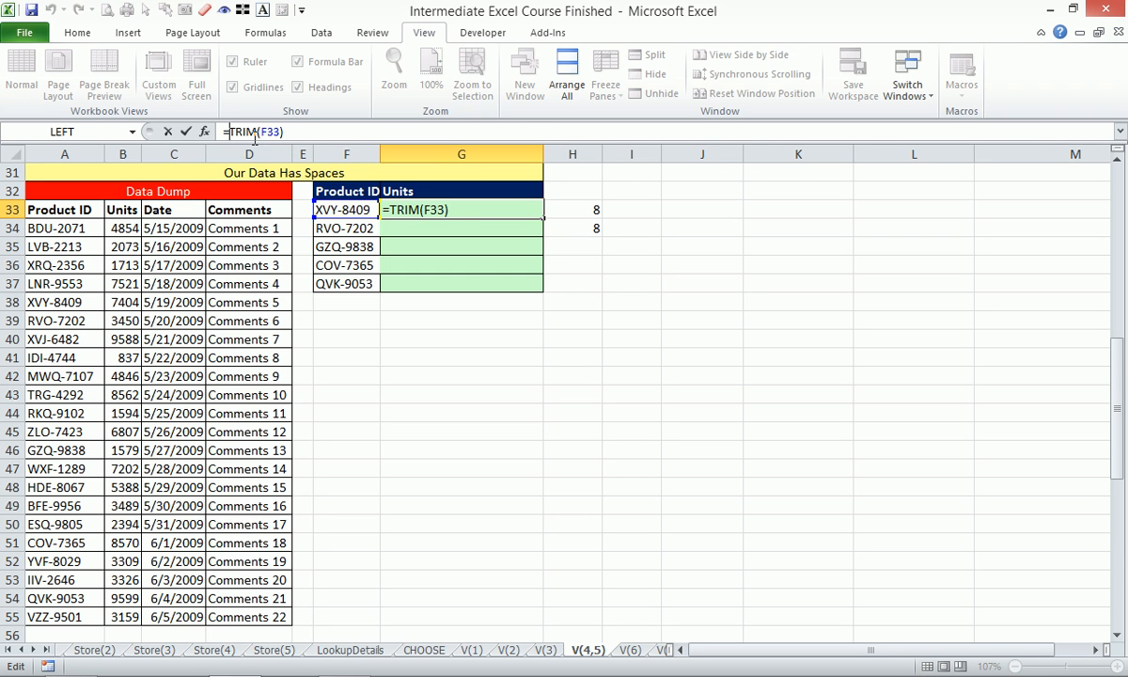
{"action": "type", "text": "vlo"}
{"action": "key", "text": "Tab"}
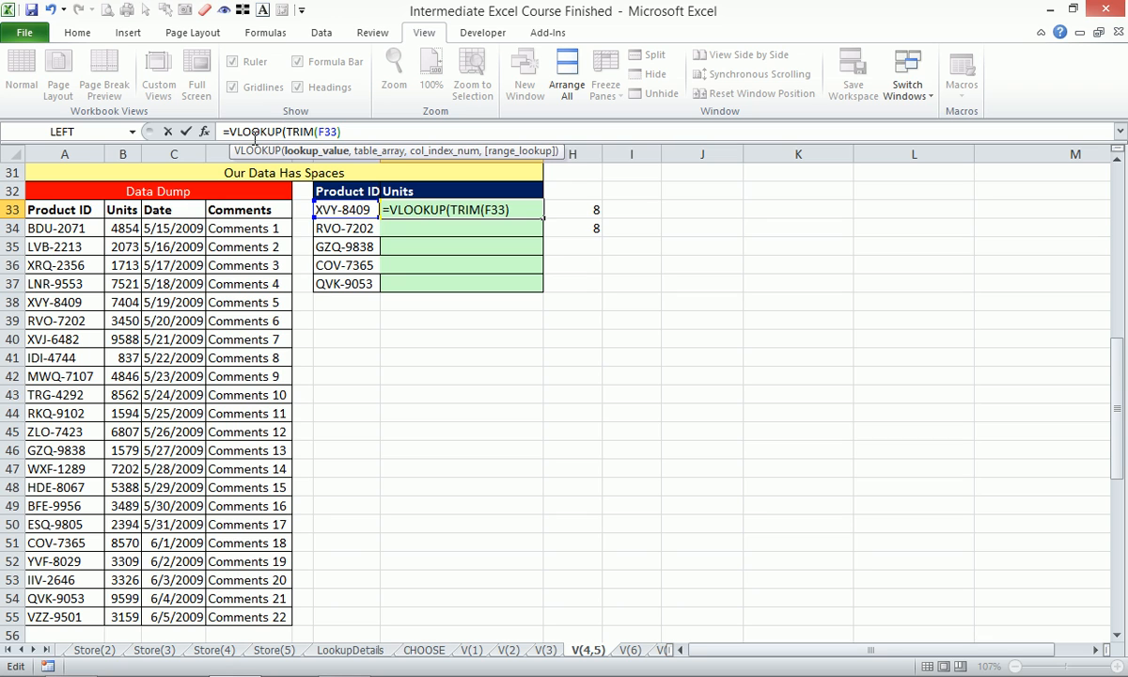
{"action": "left_click", "coordinate": [321, 152]}
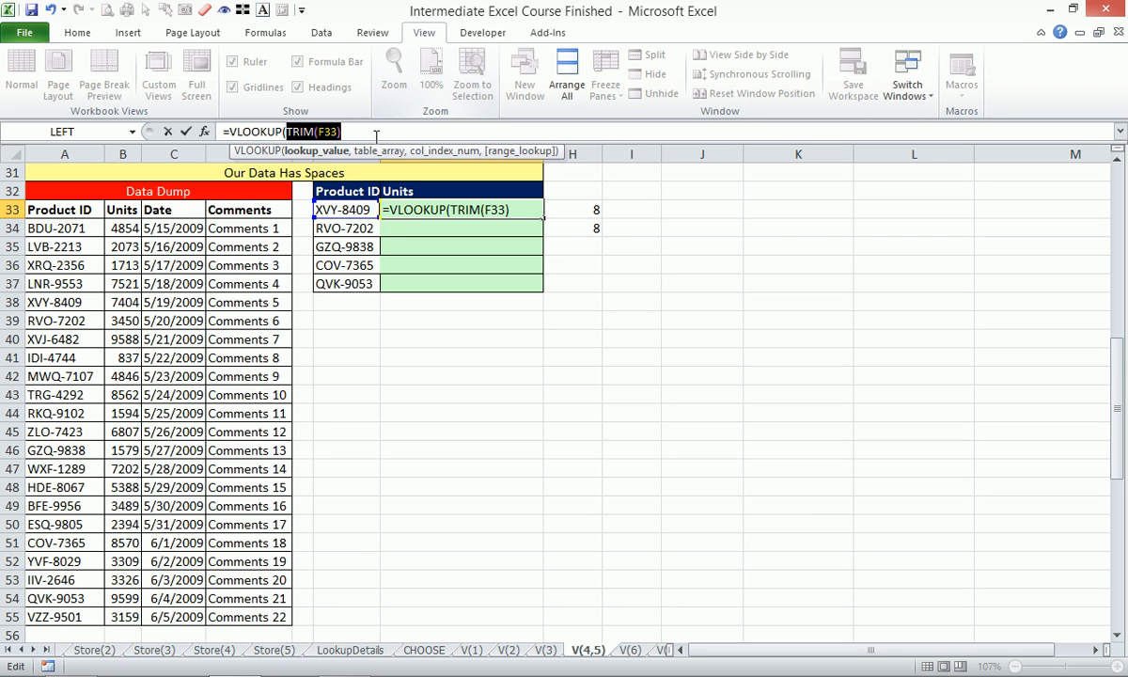
{"action": "left_click", "coordinate": [356, 131]}
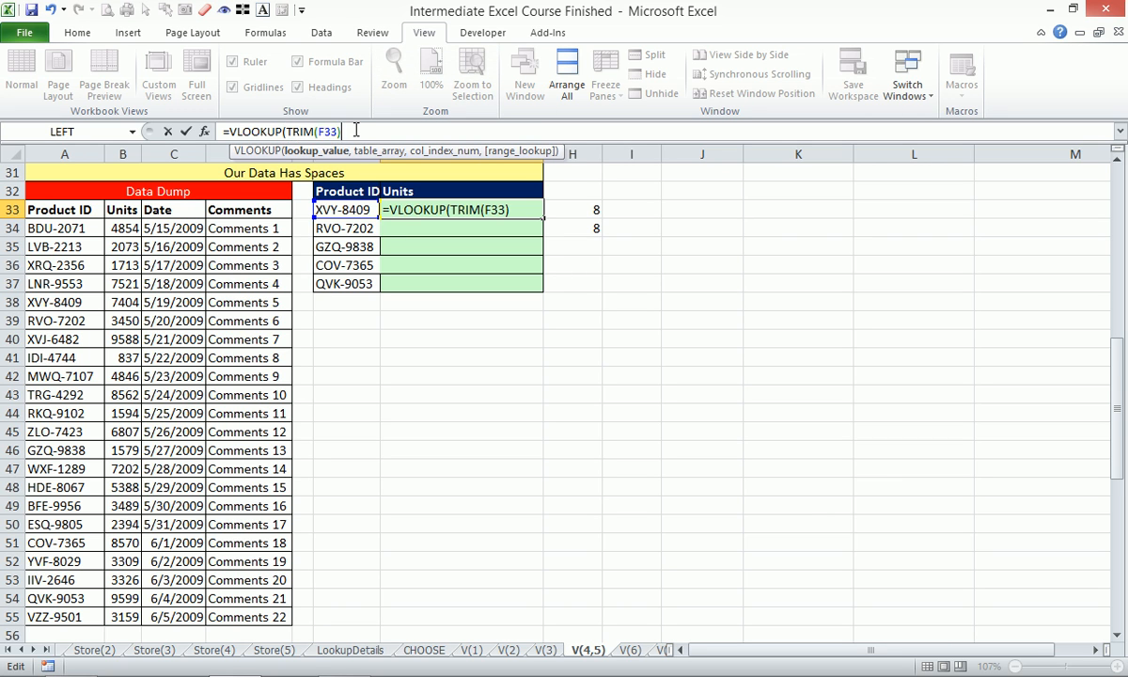
{"action": "type", "text": ","}
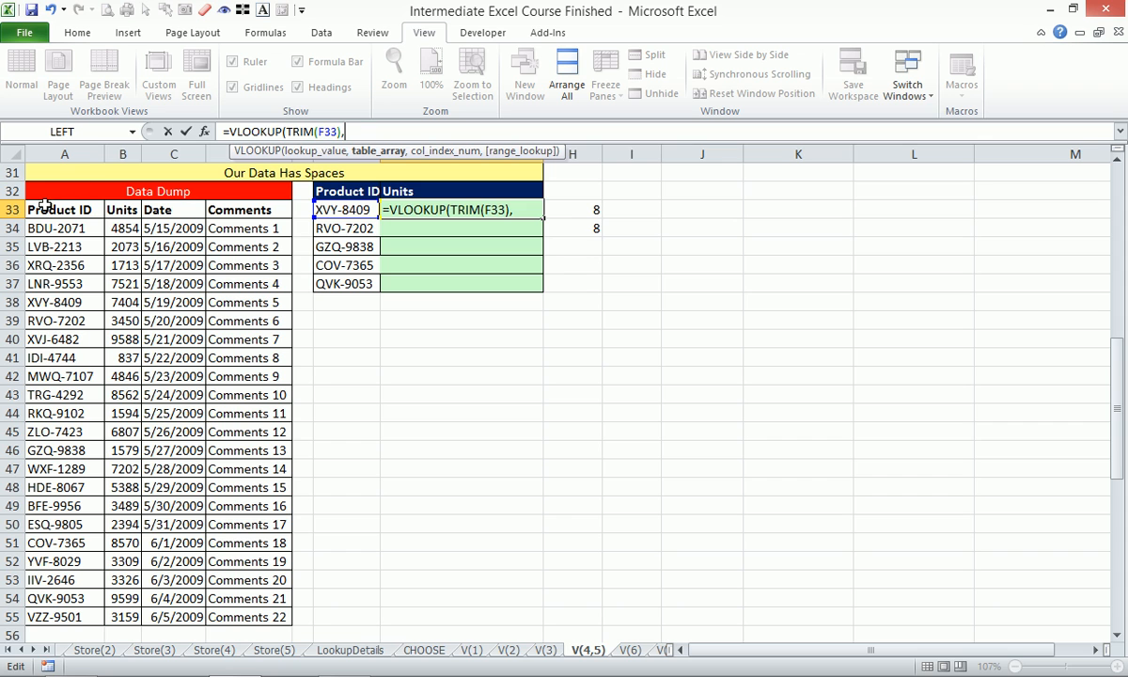
- Complete the G33 VLOOKUP with table array $A$33:$D$55, column index 2 and exact match 0, and fill it down to G37
{"action": "left_click_drag", "start_coordinate": [56, 207], "coordinate": [242, 615]}
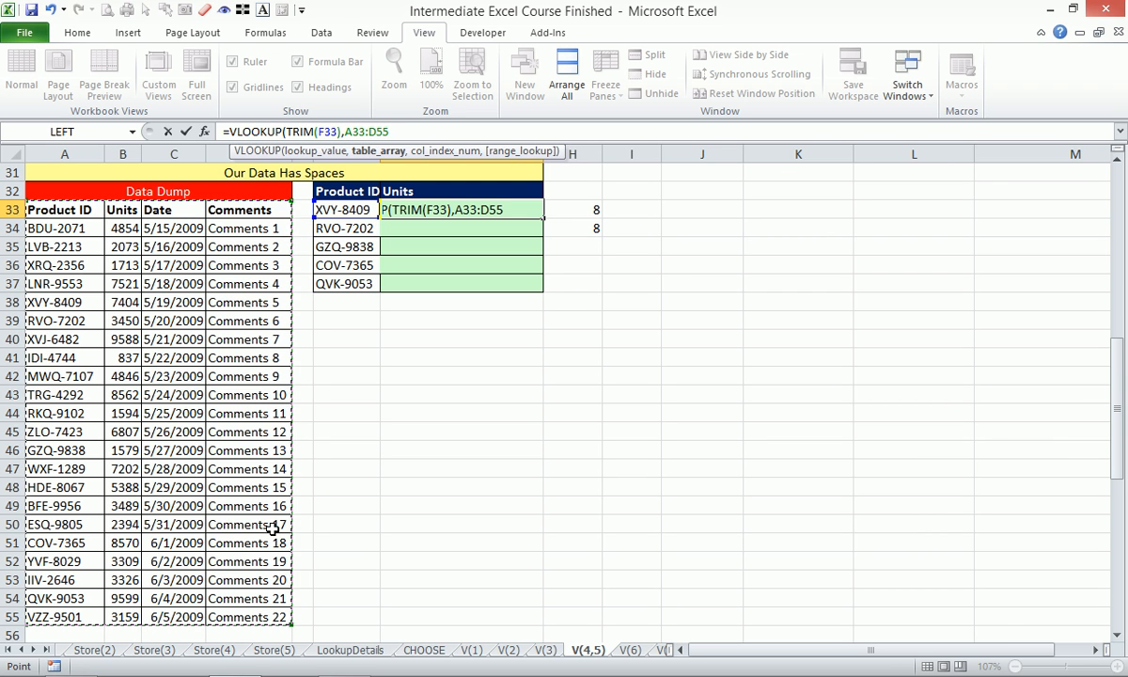
{"action": "key", "text": "F4"}
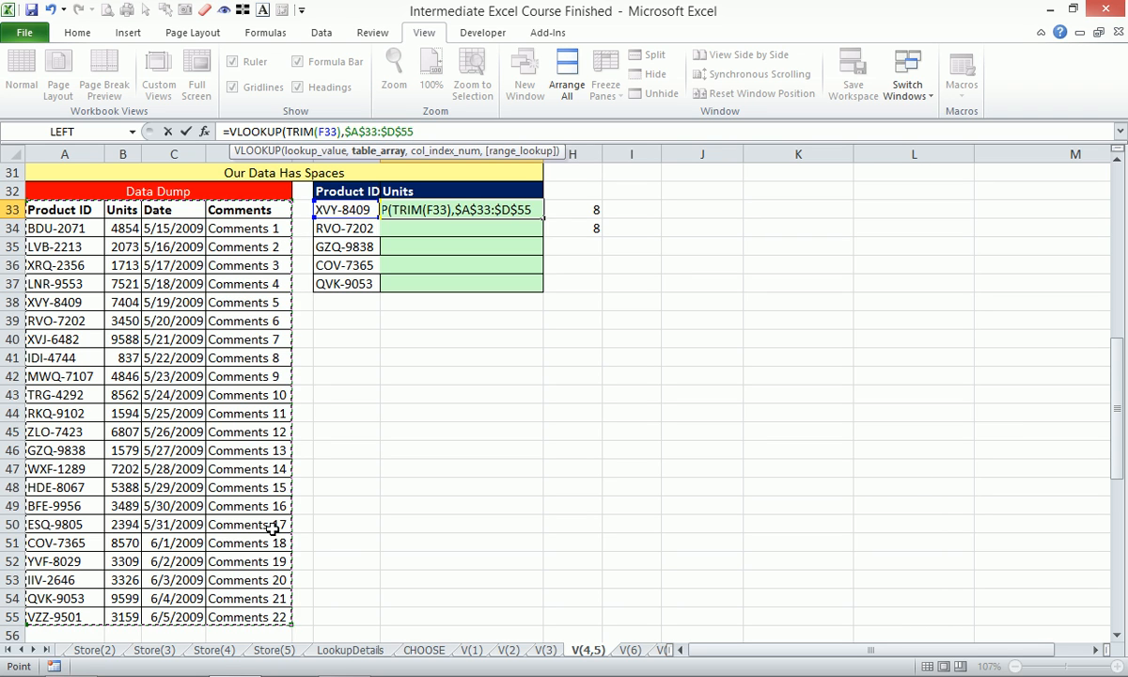
{"action": "type", "text": "2"}
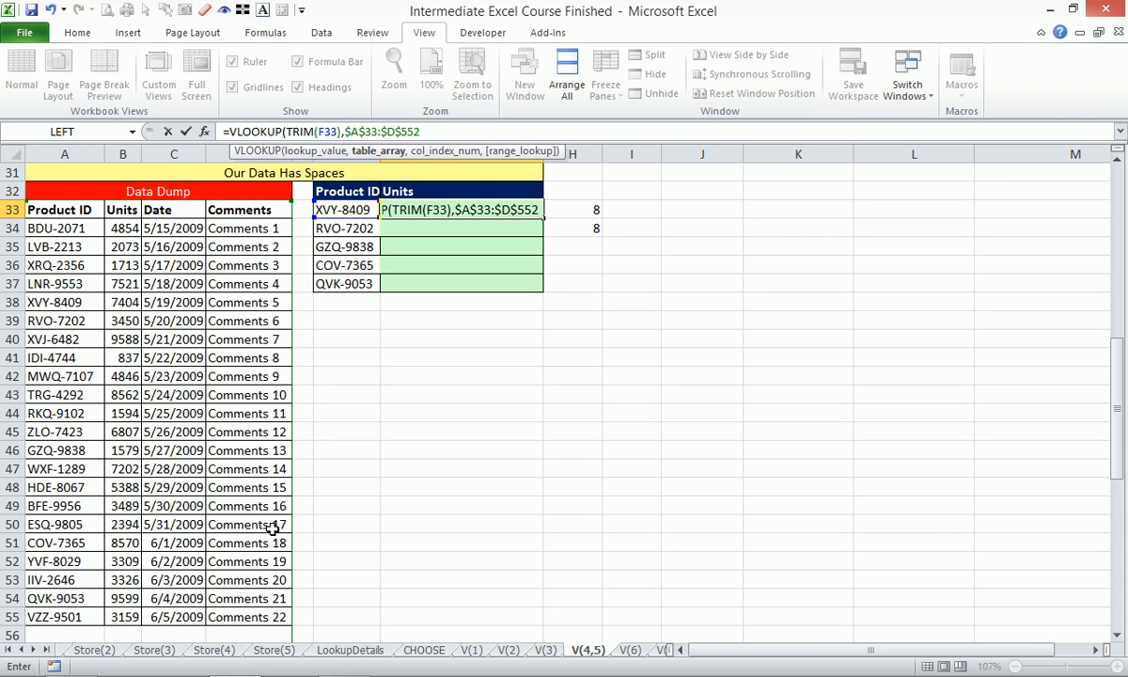
{"action": "key", "text": "BackSpace"}
{"action": "type", "text": ","}
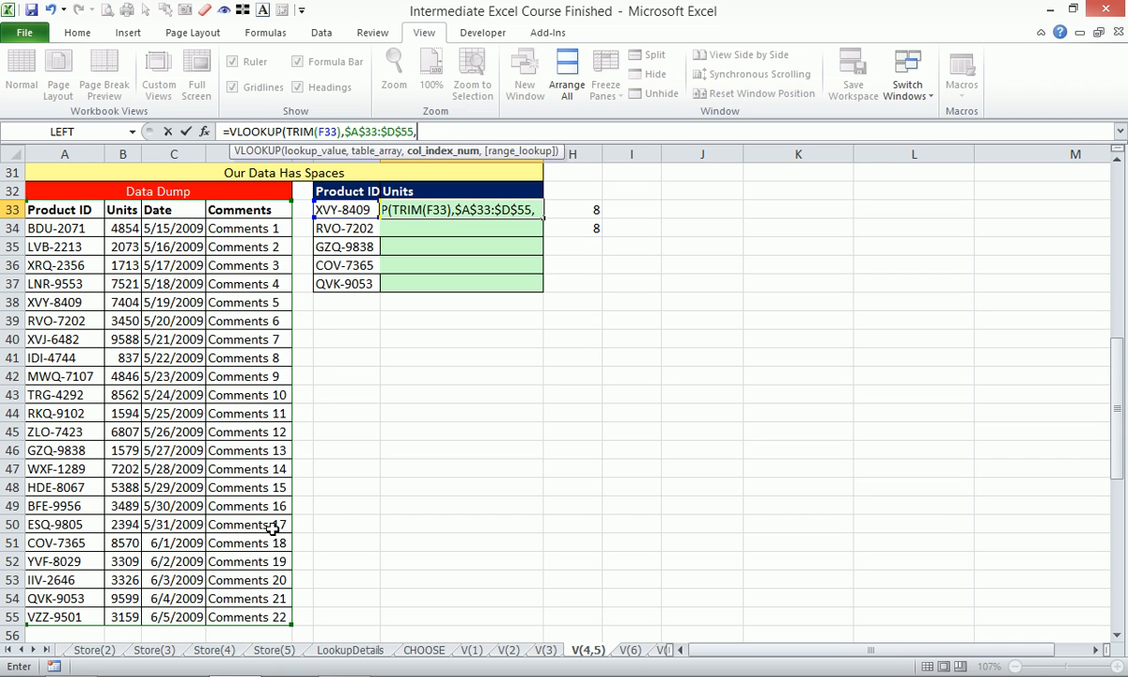
{"action": "type", "text": "2,"}
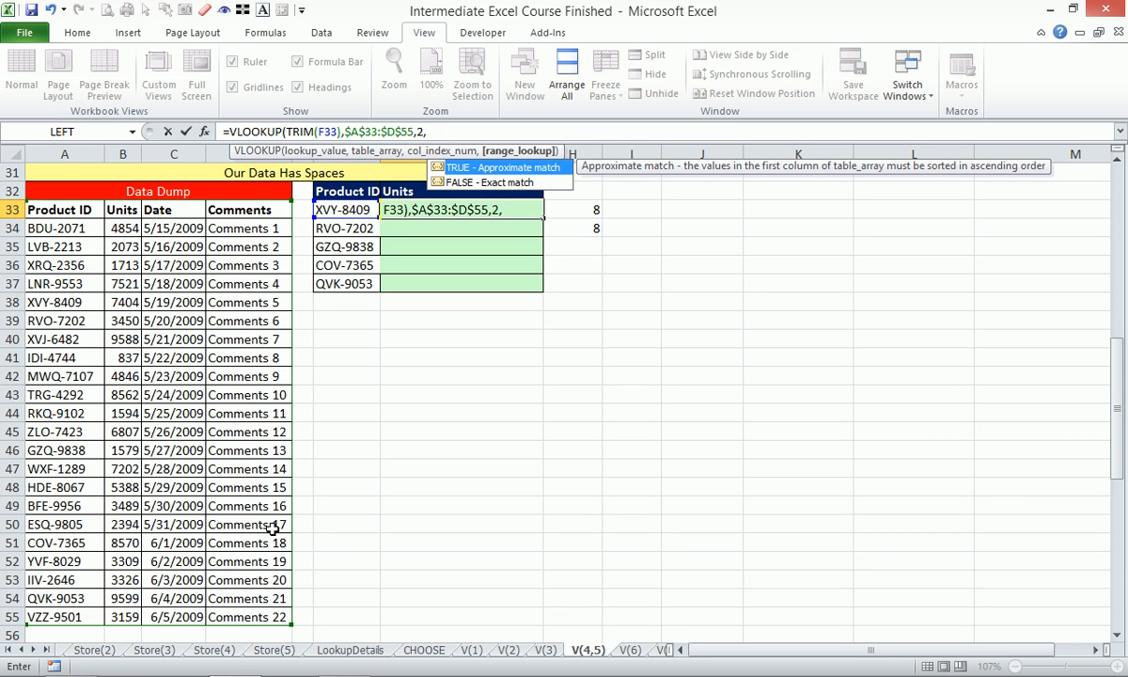
{"action": "type", "text": "0)"}
{"action": "key", "text": "Return"}
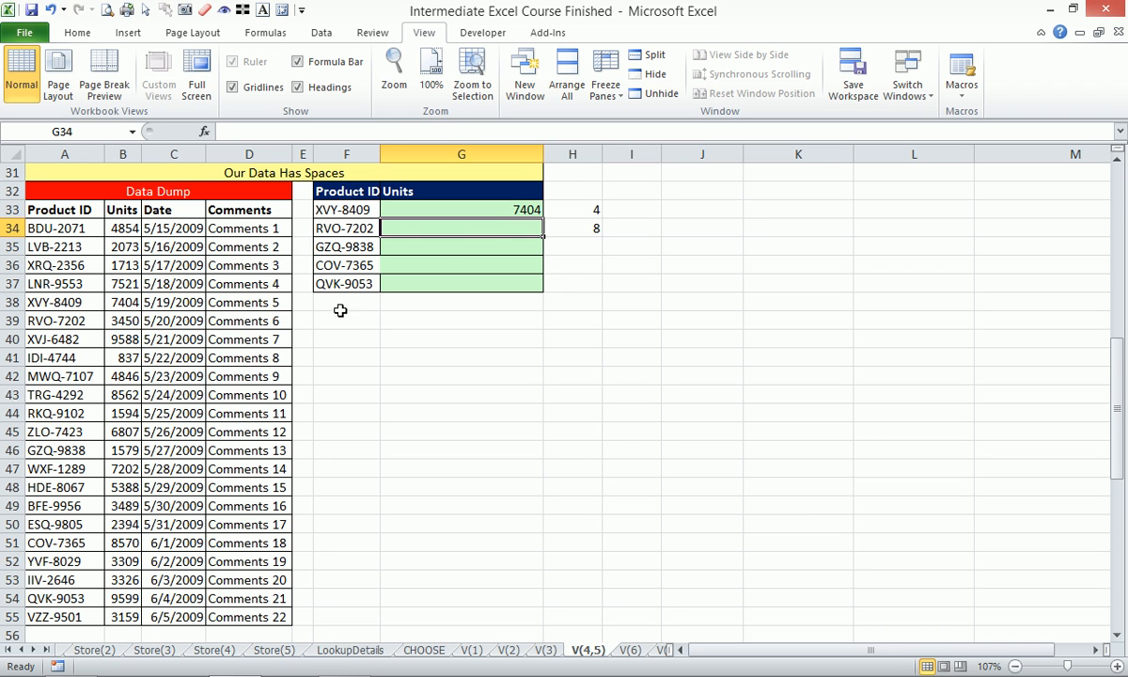
{"action": "left_click", "coordinate": [470, 208]}
{"action": "left_click_drag", "start_coordinate": [541, 220], "coordinate": [550, 291]}
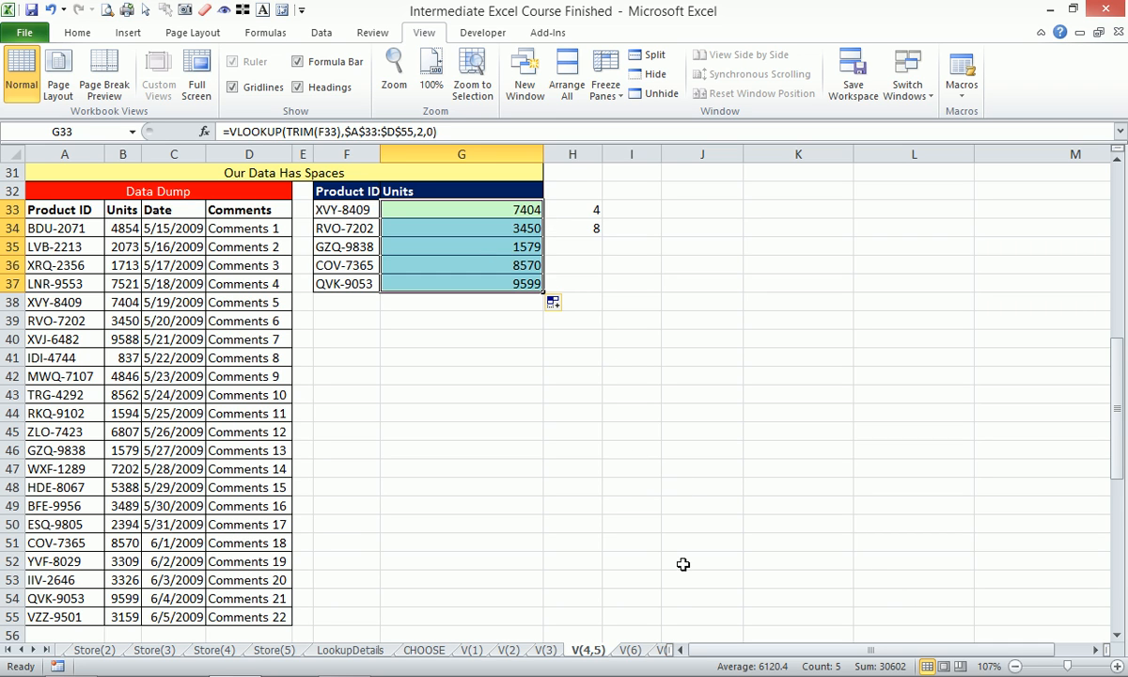
- On the V(6) worksheet, enter =VLOOKUP(B6,G4:H9,2,0) in E6 to look up the type's number
{"action": "left_click", "coordinate": [628, 650]}
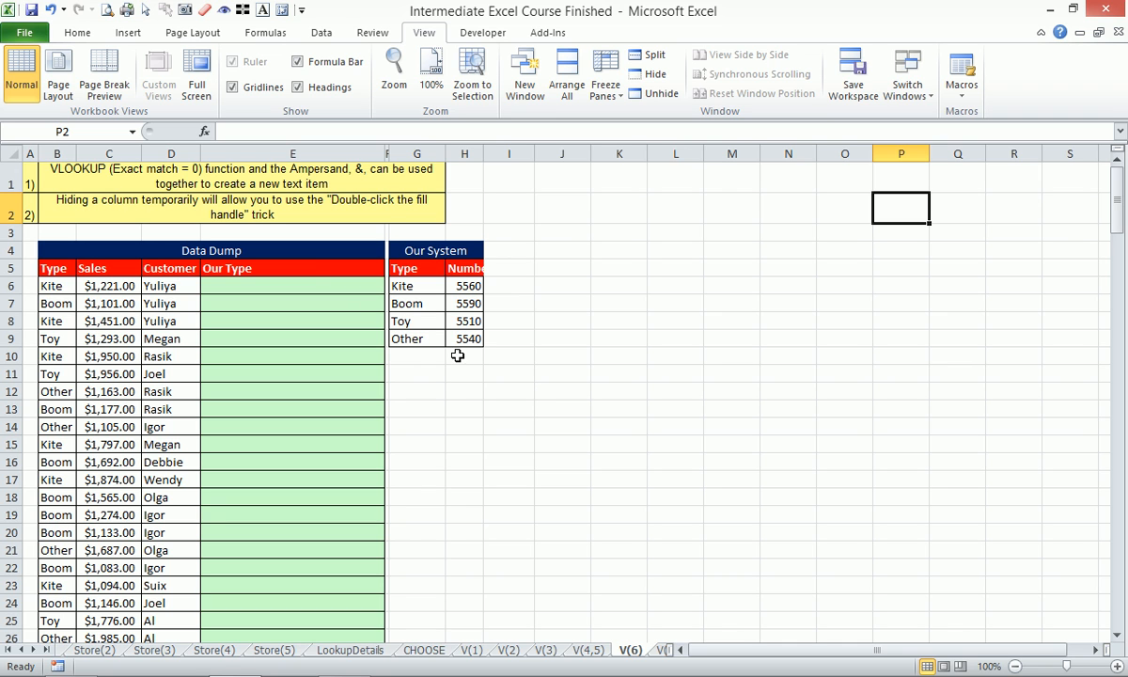
{"action": "left_click", "coordinate": [269, 285]}
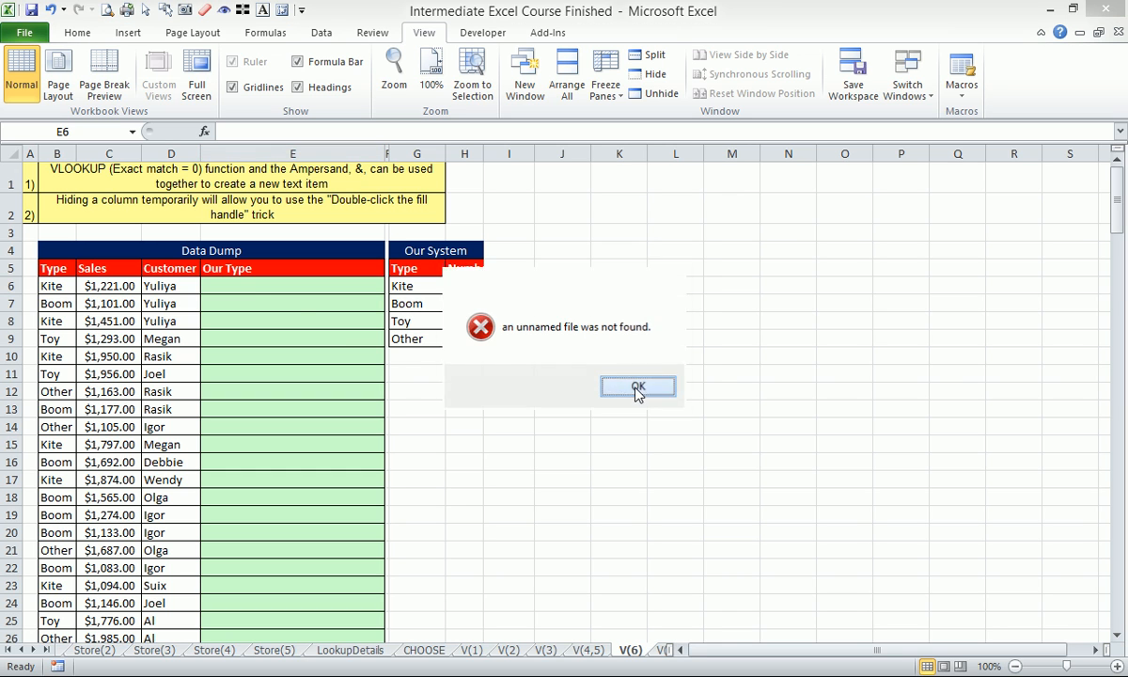
{"action": "left_click", "coordinate": [638, 386]}
{"action": "left_click", "coordinate": [286, 287]}
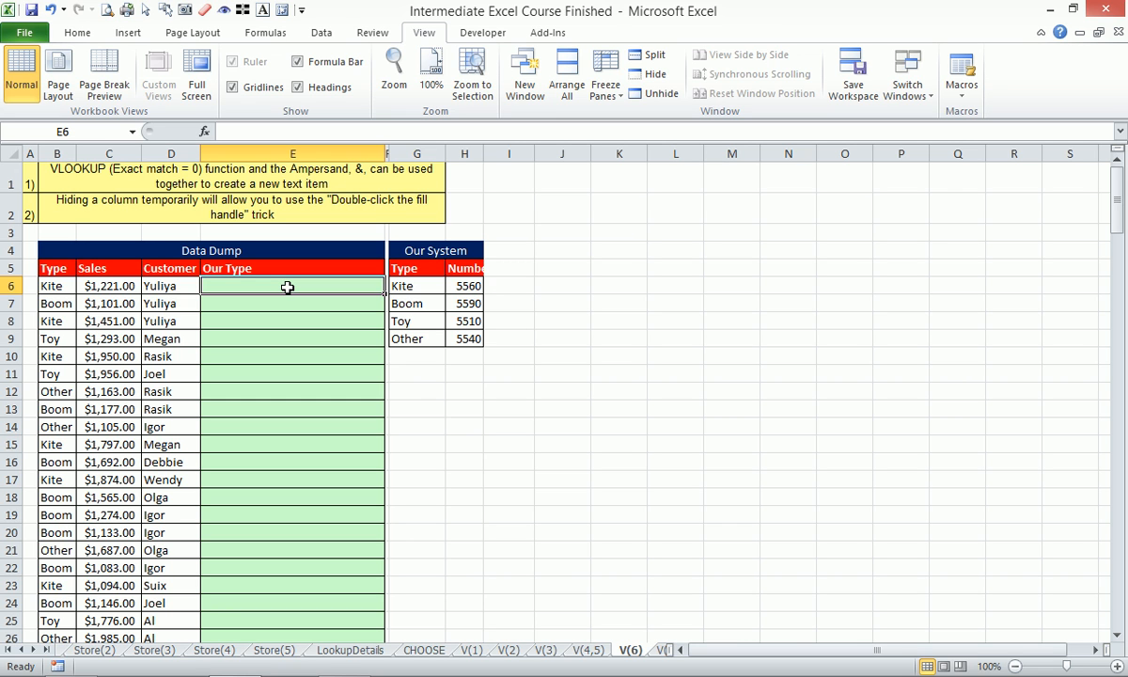
{"action": "type", "text": "=VLOOKUP("}
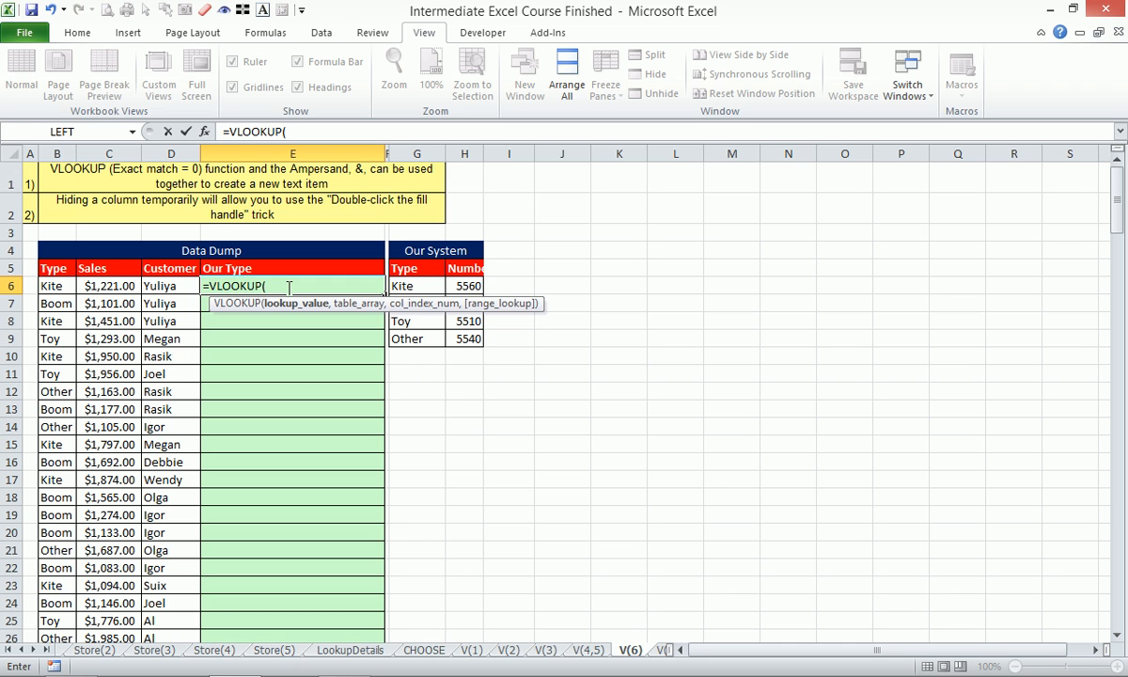
{"action": "left_click", "coordinate": [64, 286]}
{"action": "type", "text": ","}
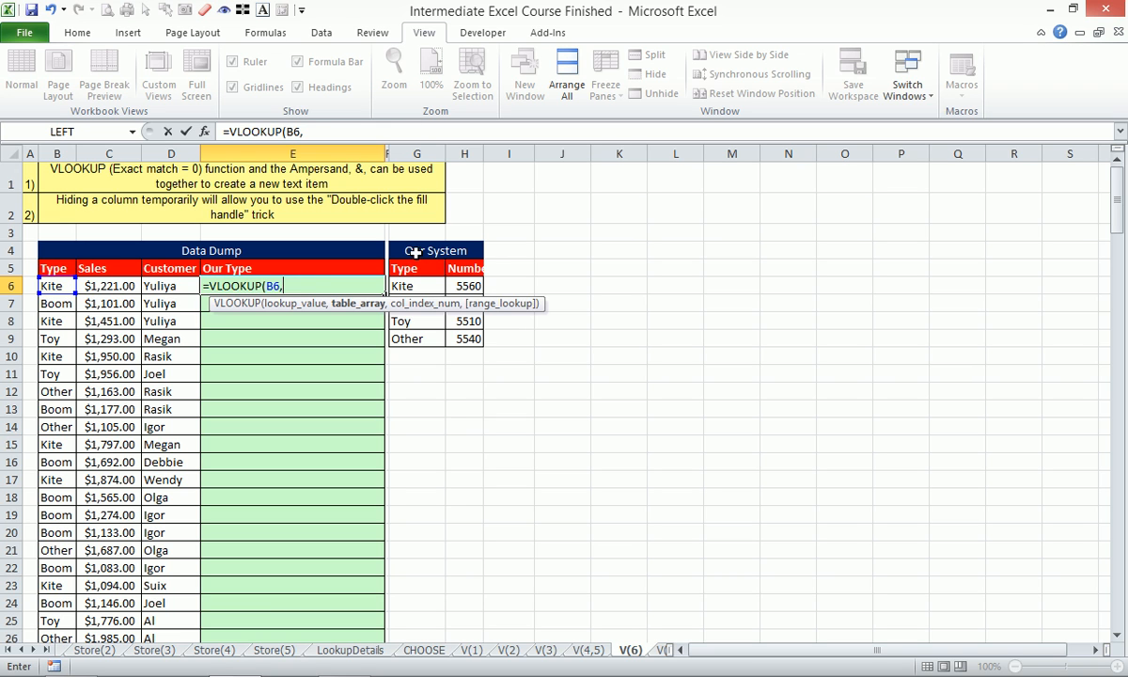
{"action": "left_click_drag", "start_coordinate": [411, 250], "coordinate": [468, 331]}
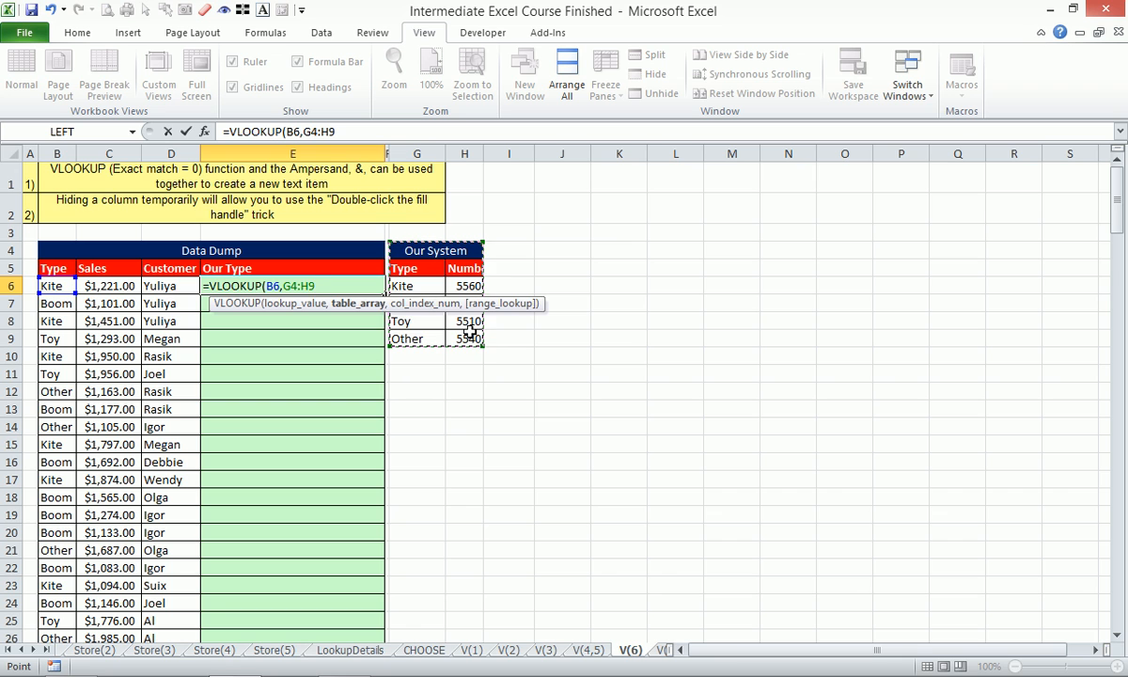
{"action": "type", "text": ",2,0)"}
{"action": "key", "text": "Return"}
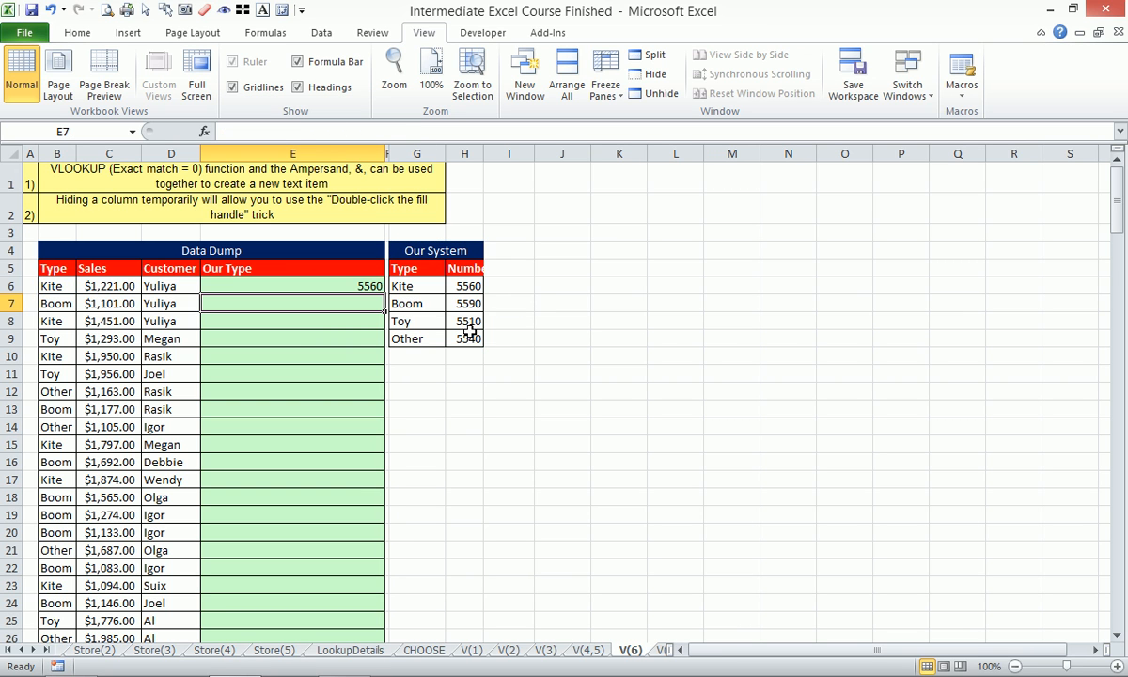
- Fill the E6 formula down to E14 and inspect the cell references in E10's formula
{"action": "left_click", "coordinate": [352, 285]}
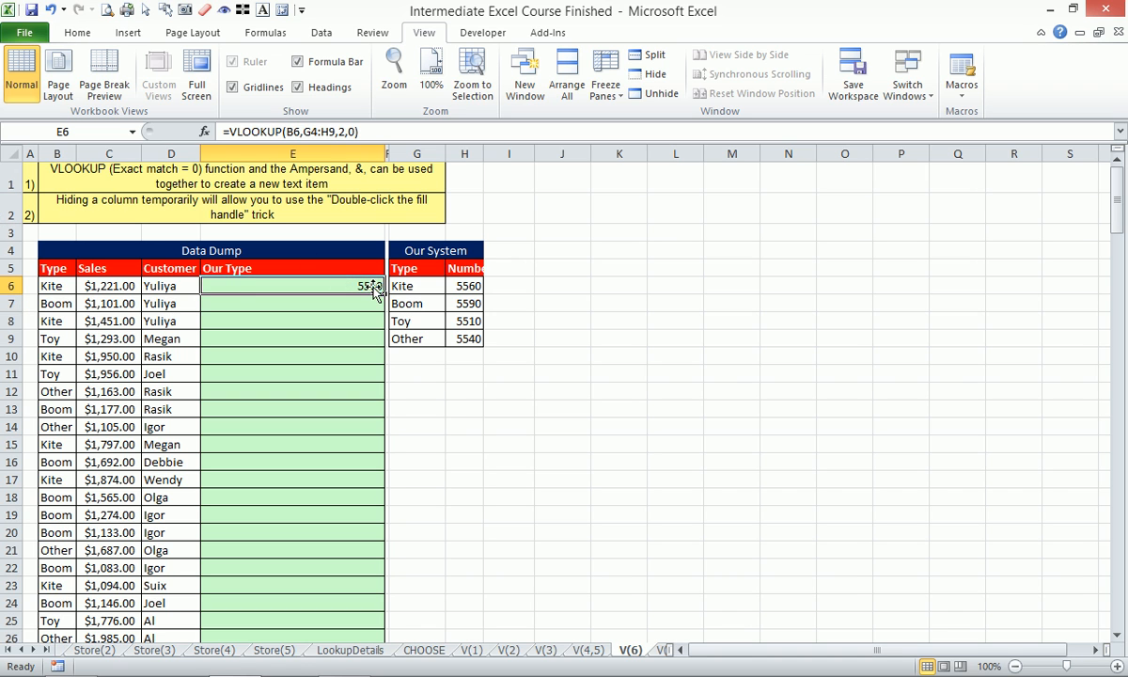
{"action": "left_click_drag", "start_coordinate": [384, 294], "coordinate": [358, 423]}
{"action": "left_click", "coordinate": [338, 355]}
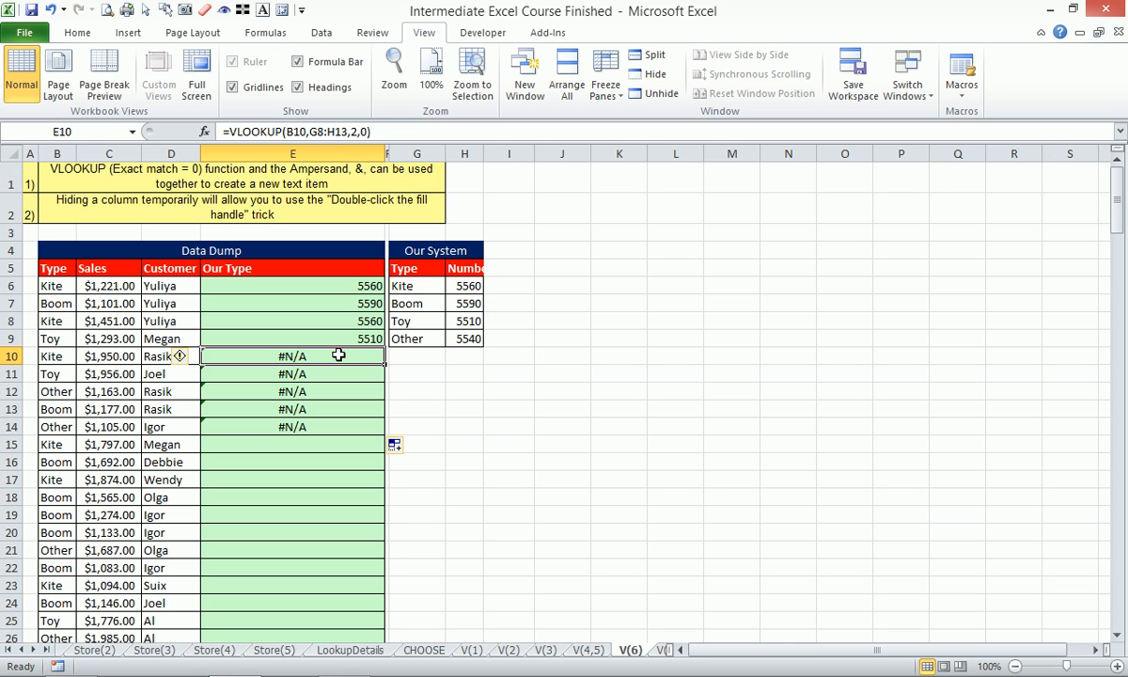
{"action": "key", "text": "F2"}
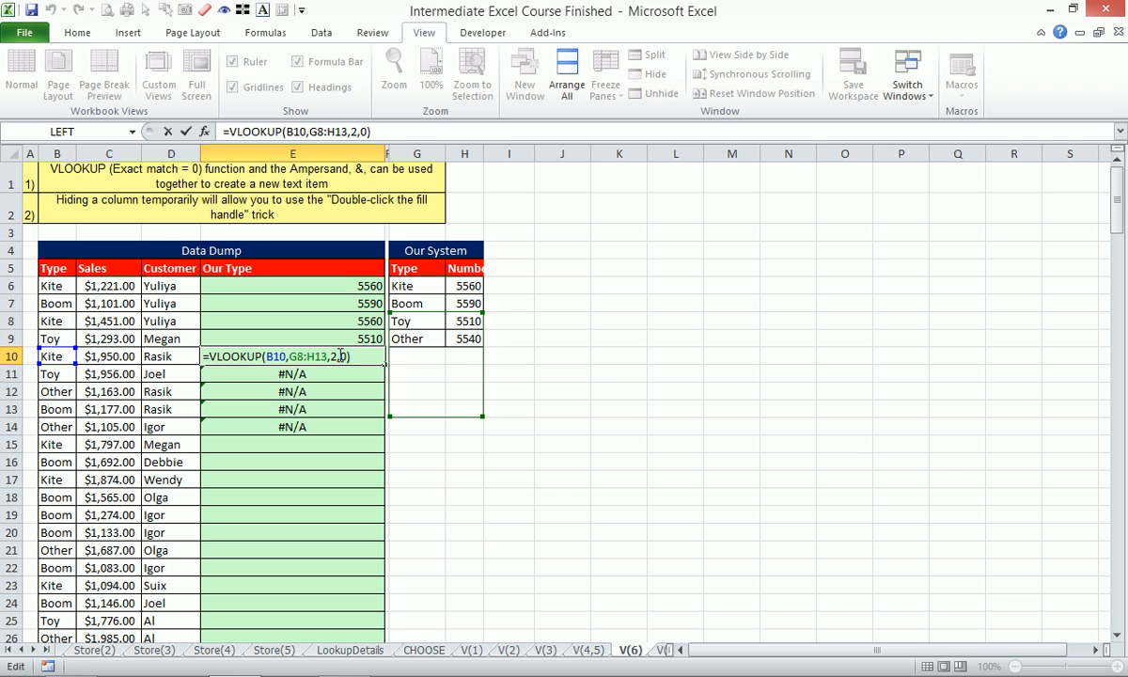
{"action": "key", "text": "ctrl+Return"}
- Lock the E6 formula's table array as $G$4:$H$9 and fill the formula down the whole Our Type column
{"action": "left_click", "coordinate": [339, 290]}
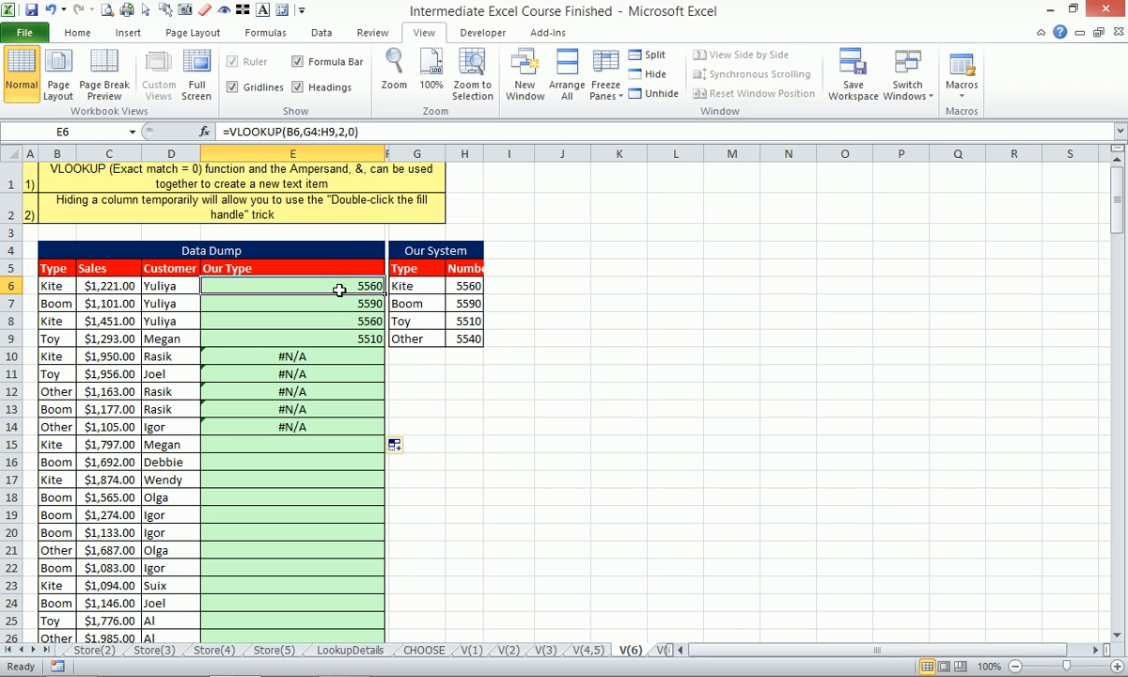
{"action": "left_click", "coordinate": [320, 132]}
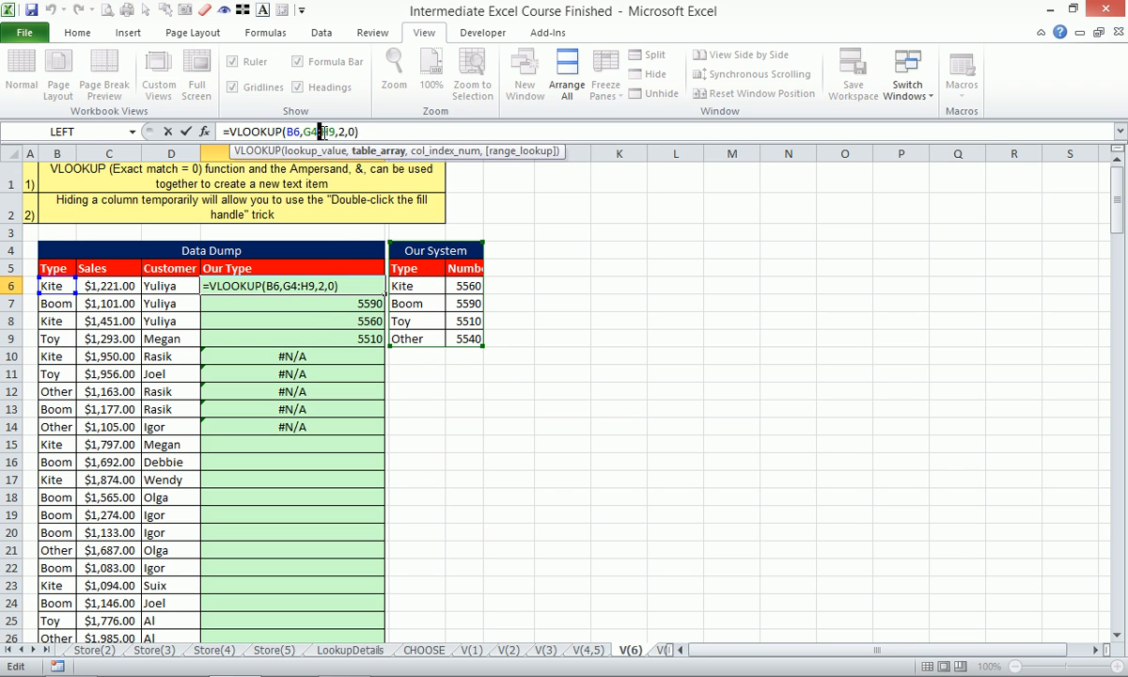
{"action": "key", "text": "F4"}
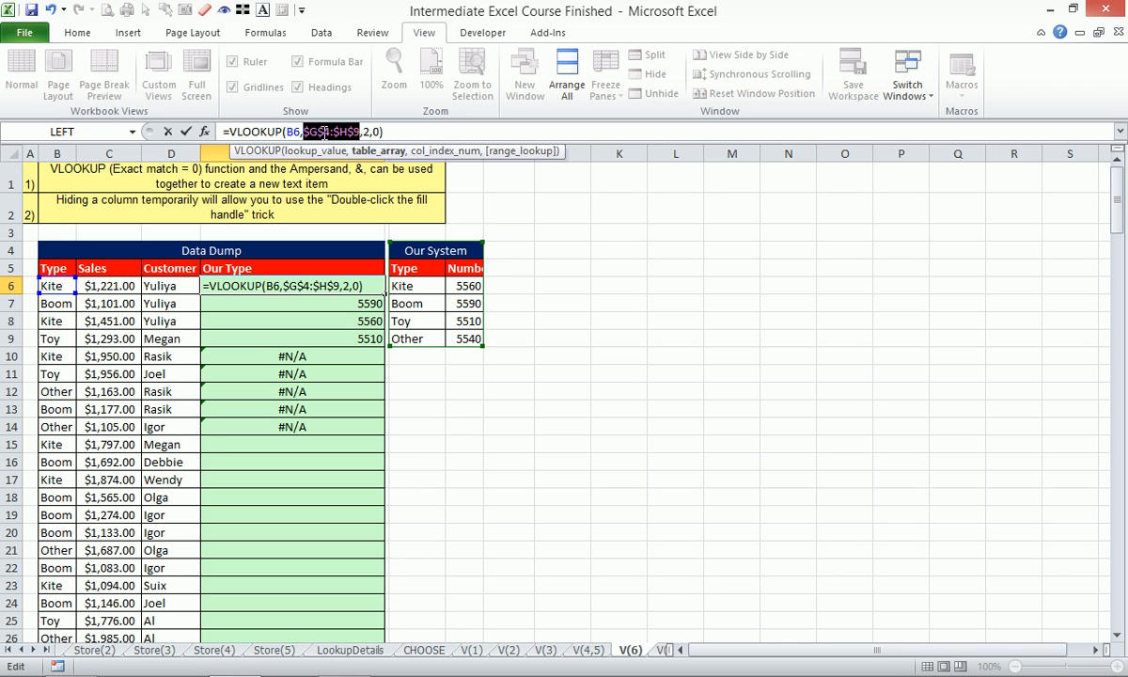
{"action": "key", "text": "ctrl+Return"}
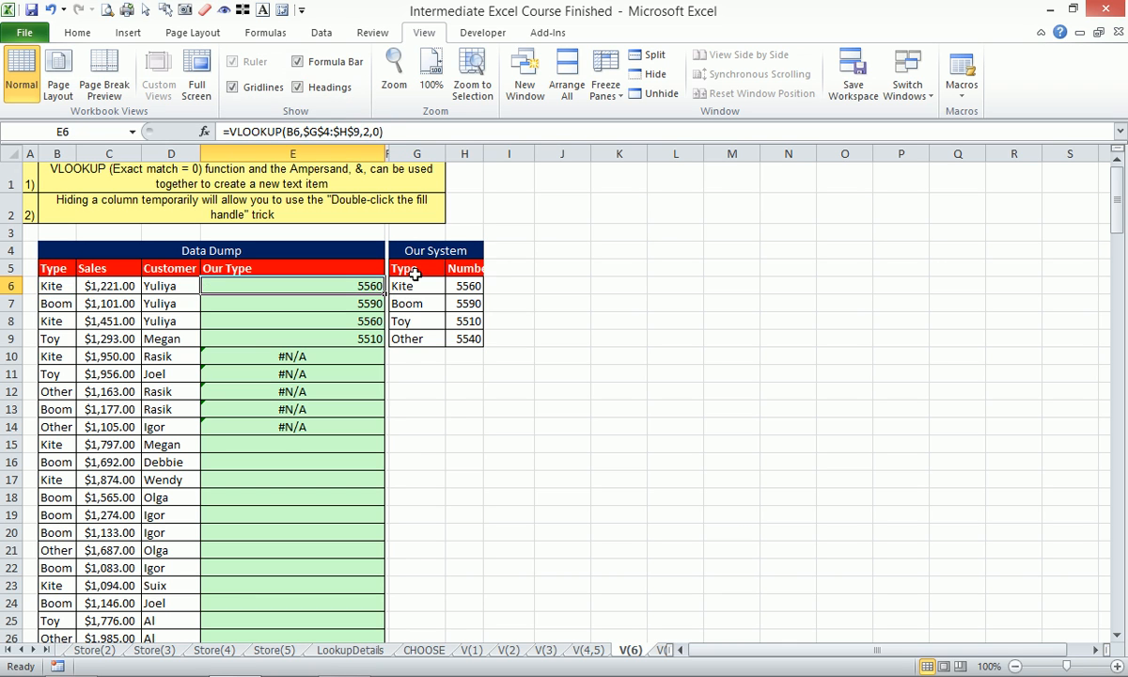
{"action": "double_click", "coordinate": [385, 294]}
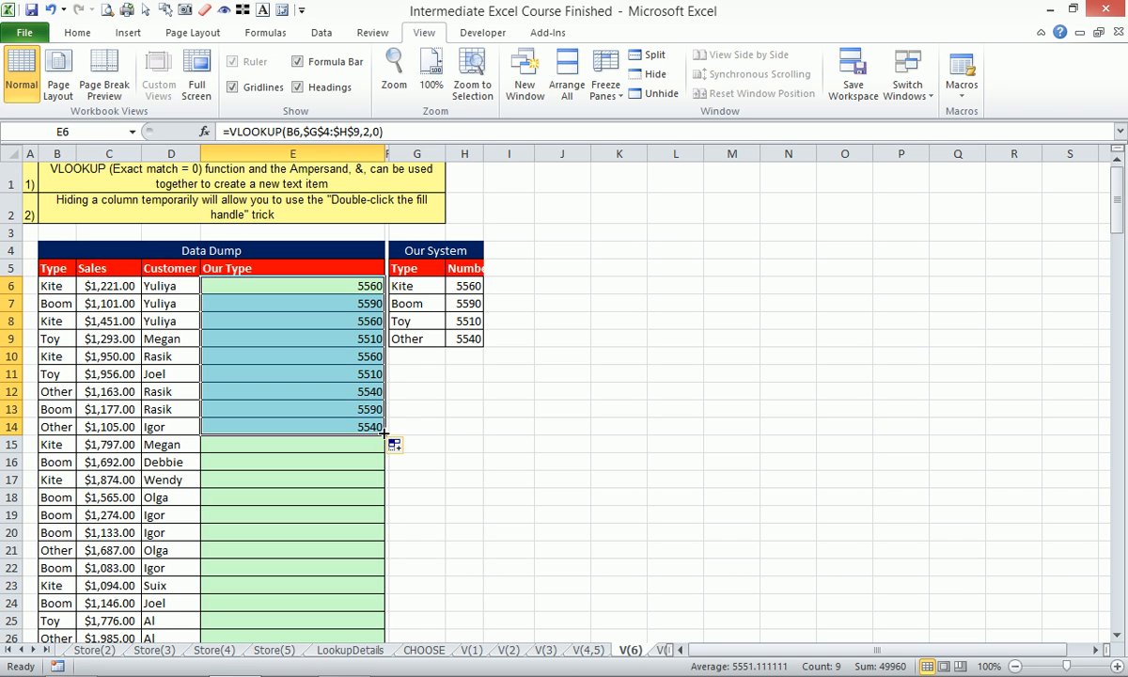
{"action": "double_click", "coordinate": [385, 433]}
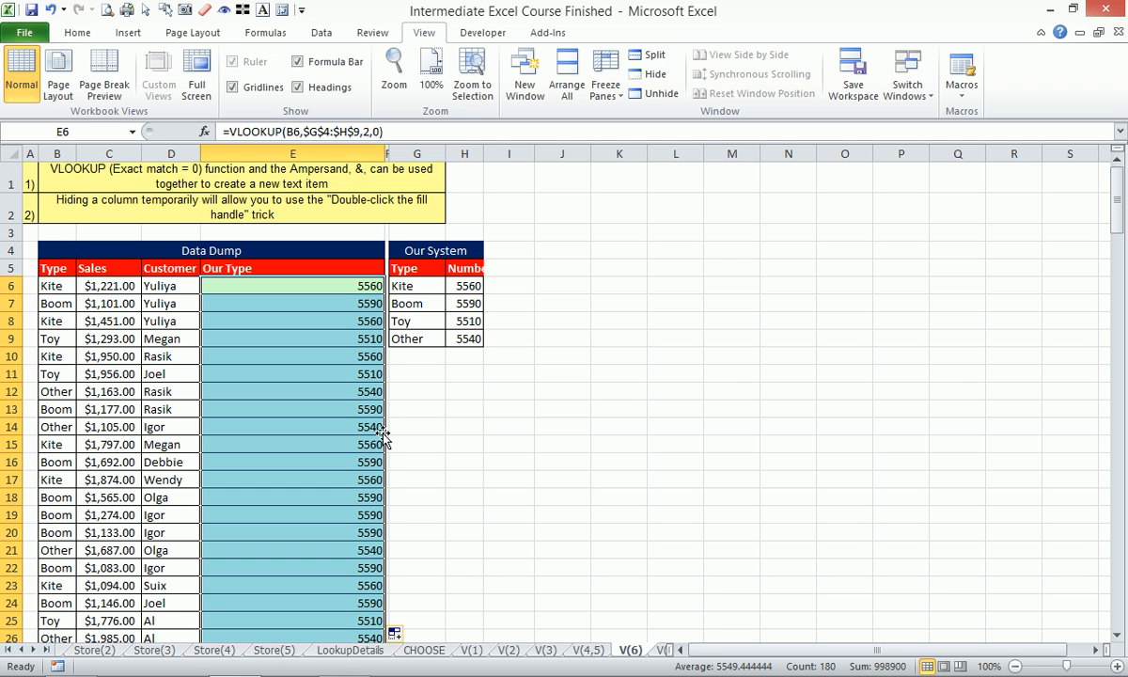
- Replace the VLOOKUP table array with the entire columns G:H in all the selected Our Type cells
{"action": "left_click", "coordinate": [312, 129]}
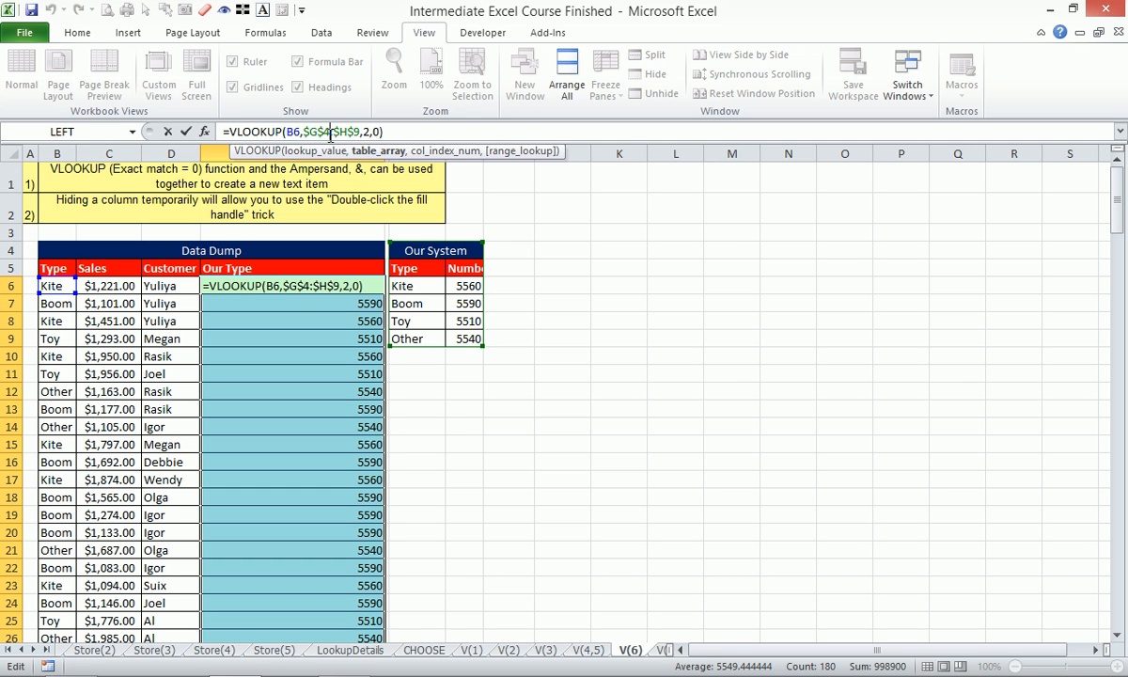
{"action": "left_click", "coordinate": [380, 151]}
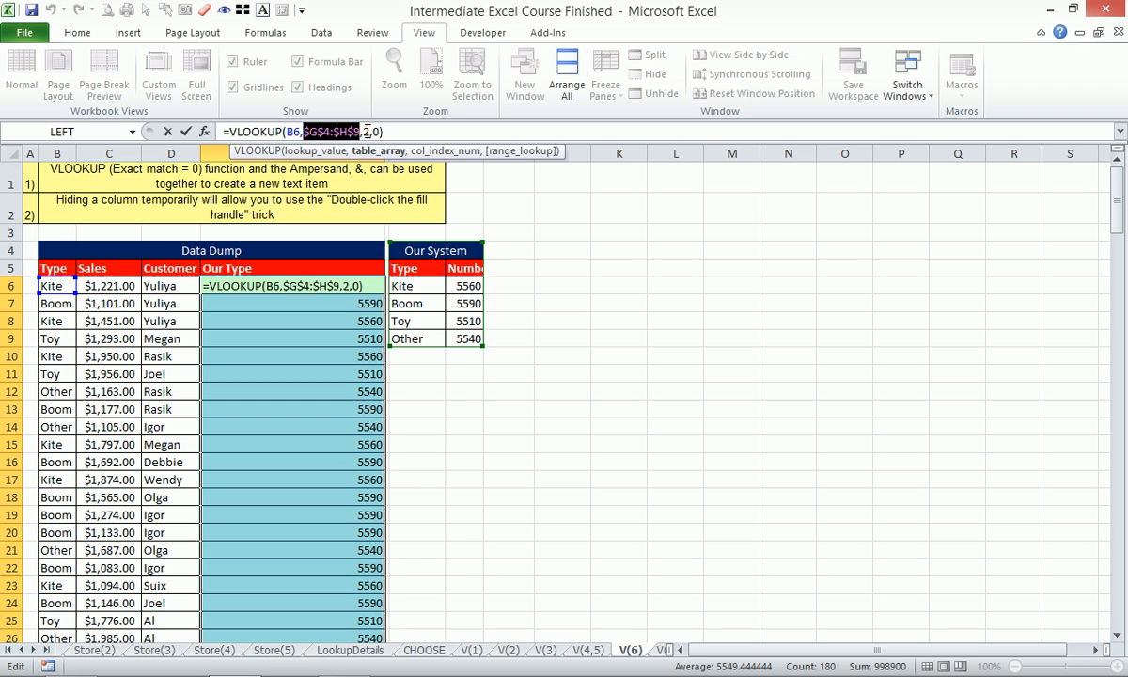
{"action": "left_click_drag", "start_coordinate": [533, 157], "coordinate": [947, 297]}
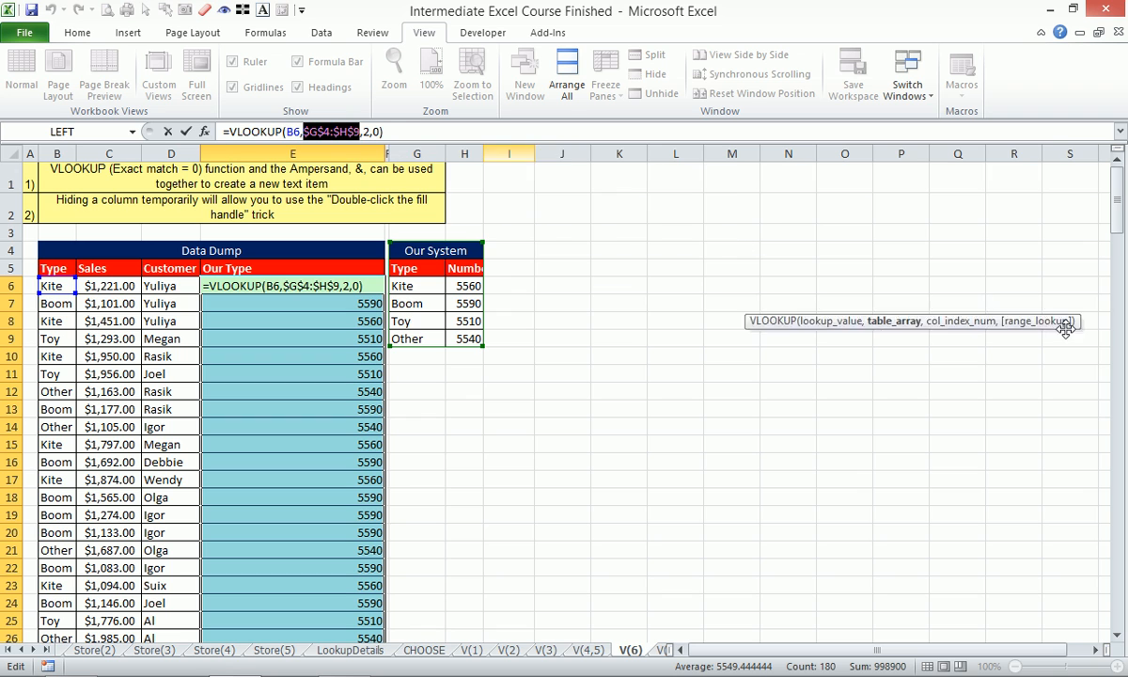
{"action": "left_click_drag", "start_coordinate": [416, 153], "coordinate": [464, 150]}
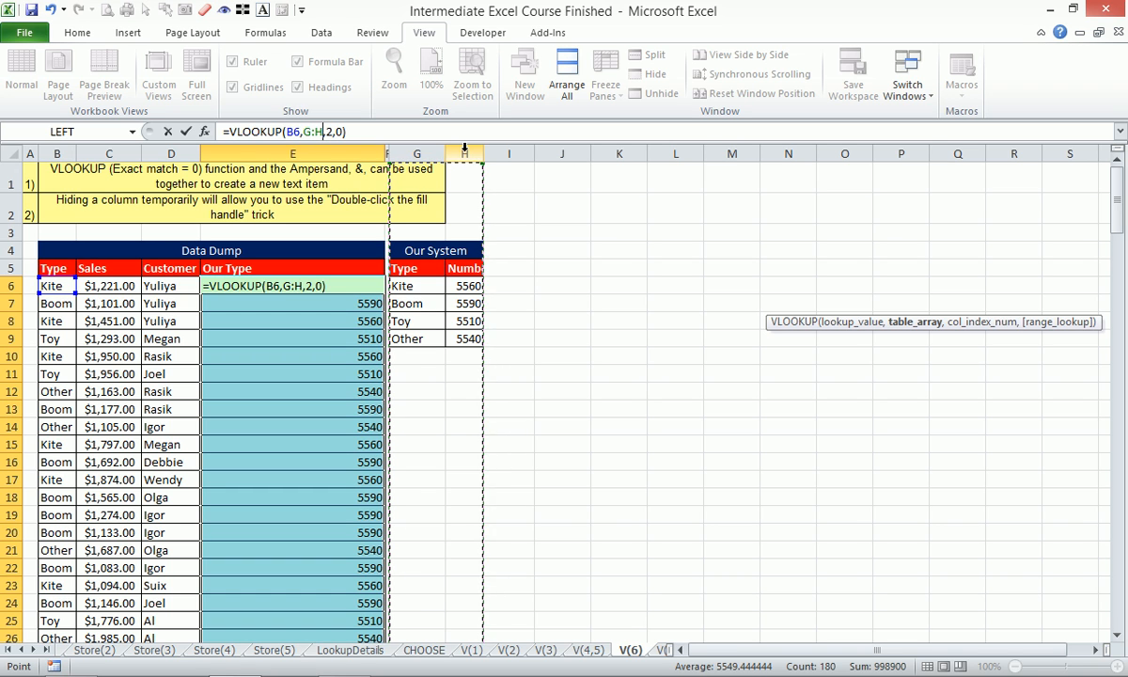
{"action": "key", "text": "ctrl+Return"}
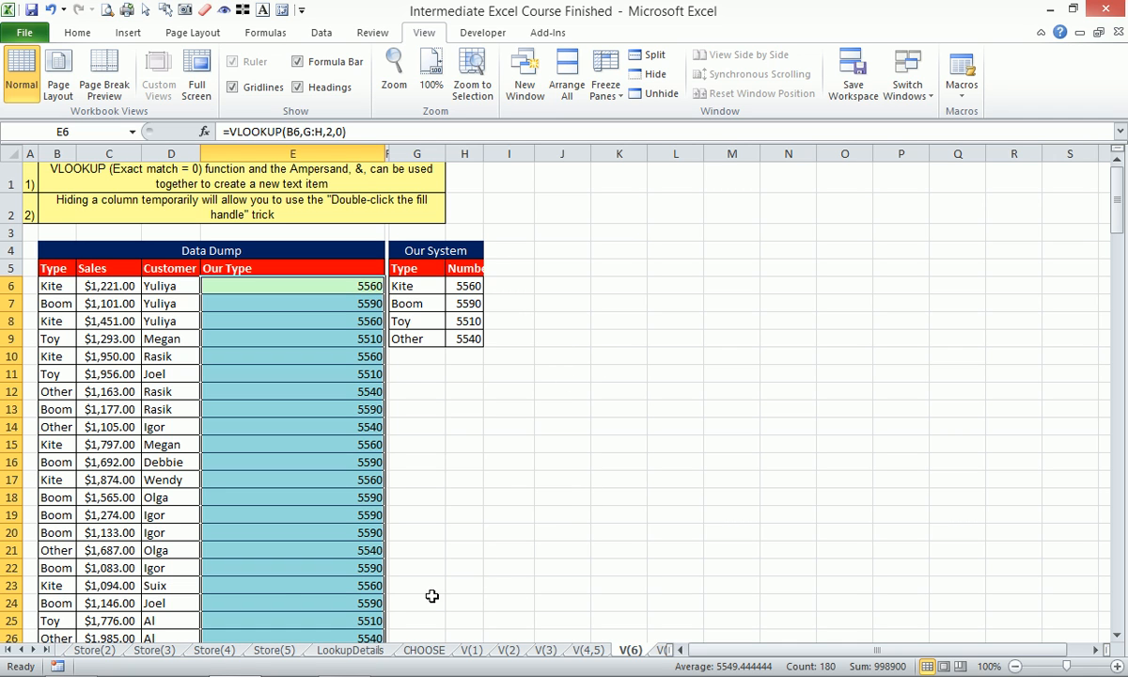
- Go to the V(7) worksheet, and view the beer and producer lookup list on the Table worksheet
{"action": "left_click", "coordinate": [33, 650]}
{"action": "left_click", "coordinate": [34, 651]}
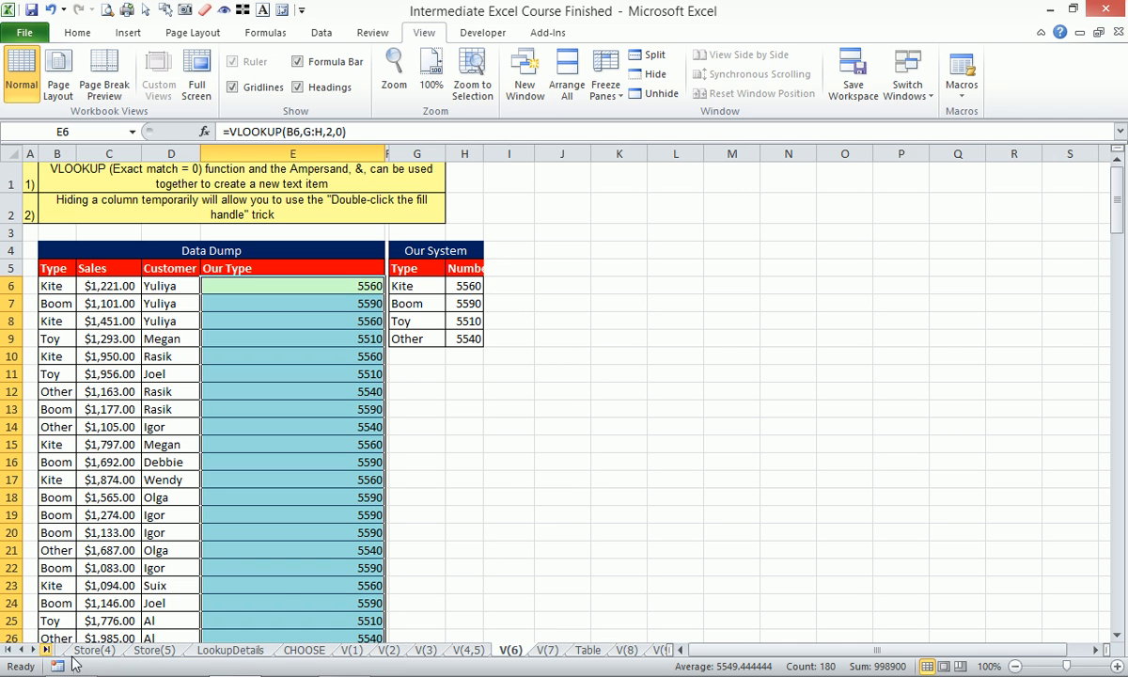
{"action": "left_click", "coordinate": [980, 663]}
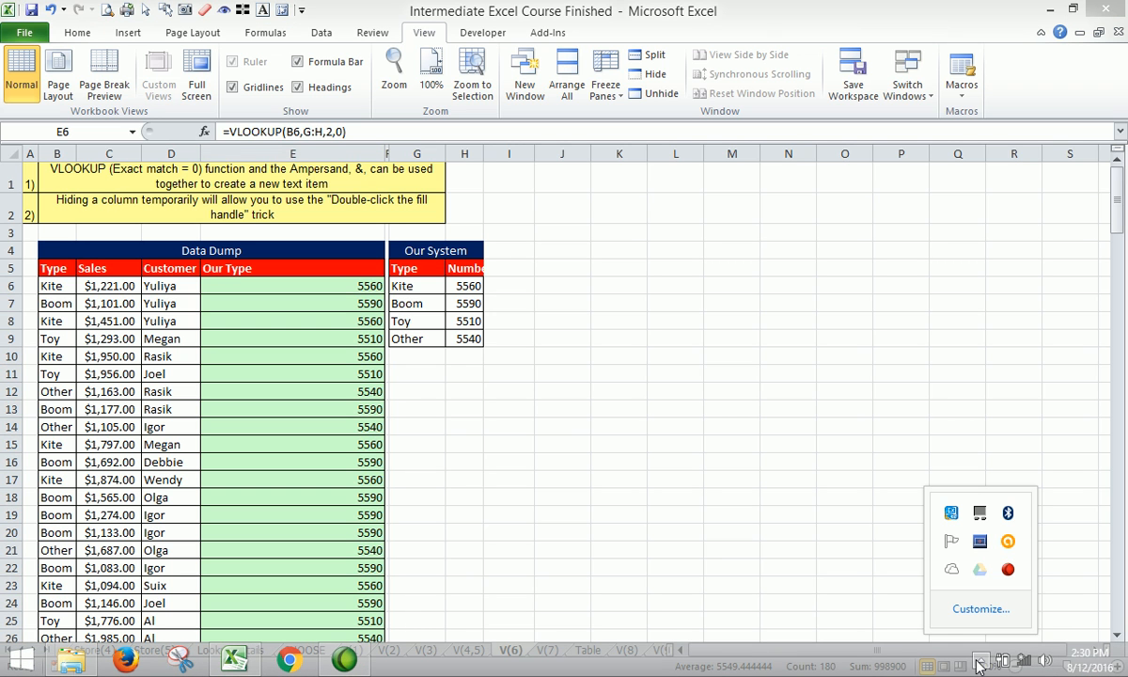
{"action": "left_click", "coordinate": [694, 362]}
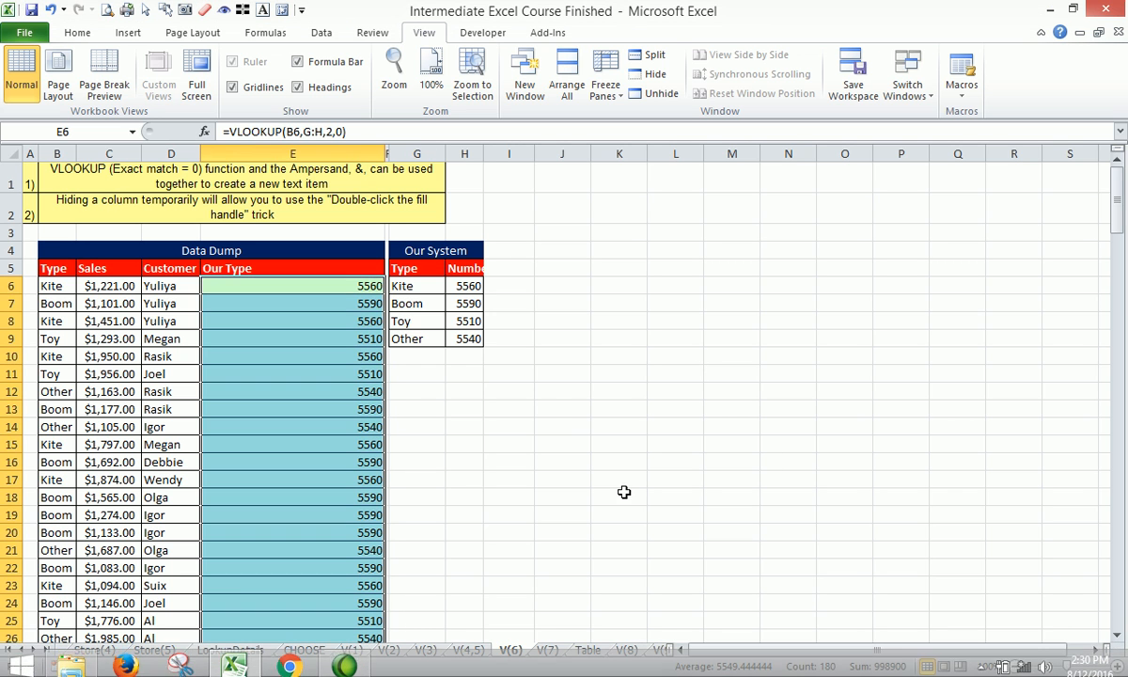
{"action": "left_click", "coordinate": [550, 391]}
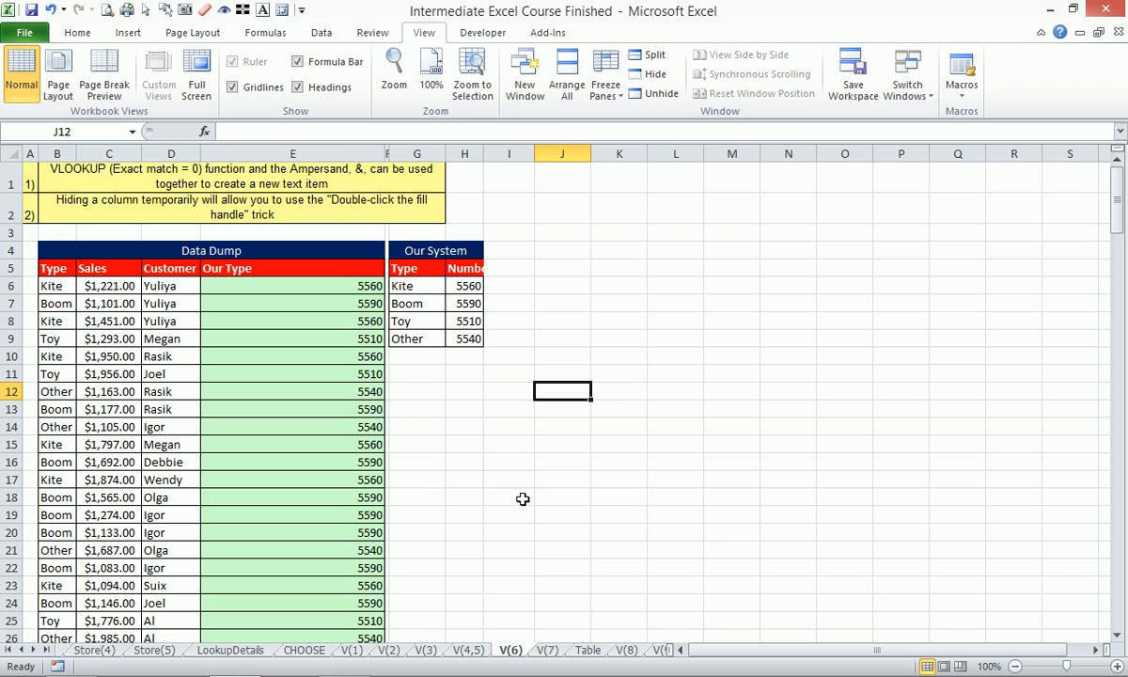
{"action": "left_click", "coordinate": [38, 655]}
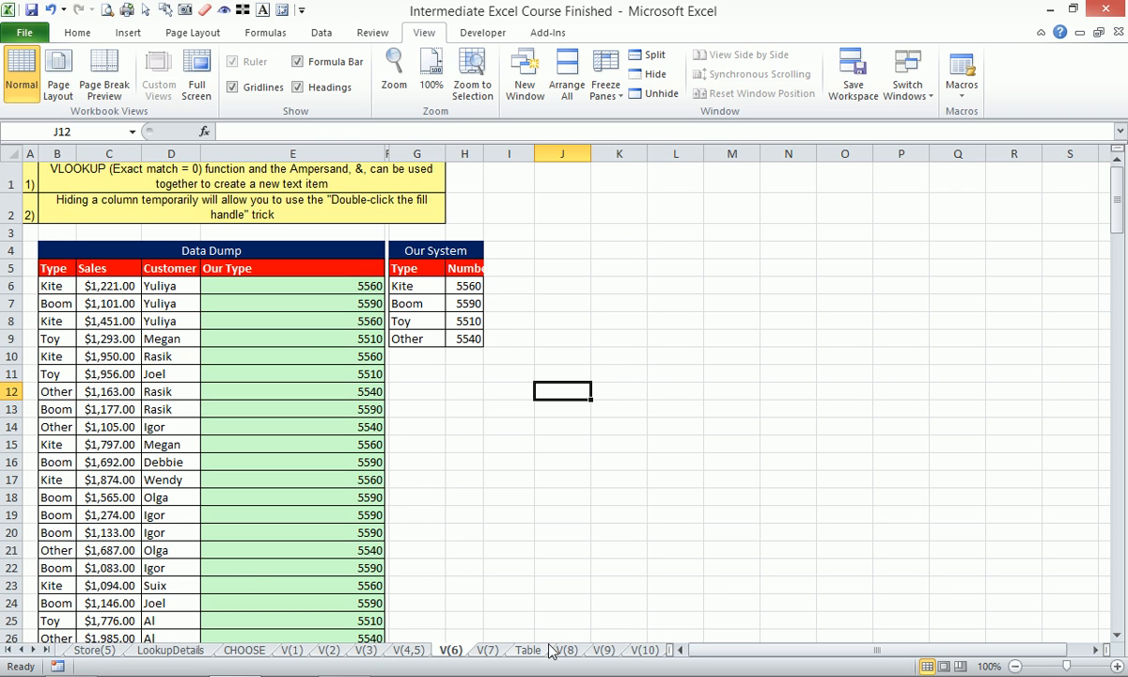
{"action": "left_click", "coordinate": [487, 650]}
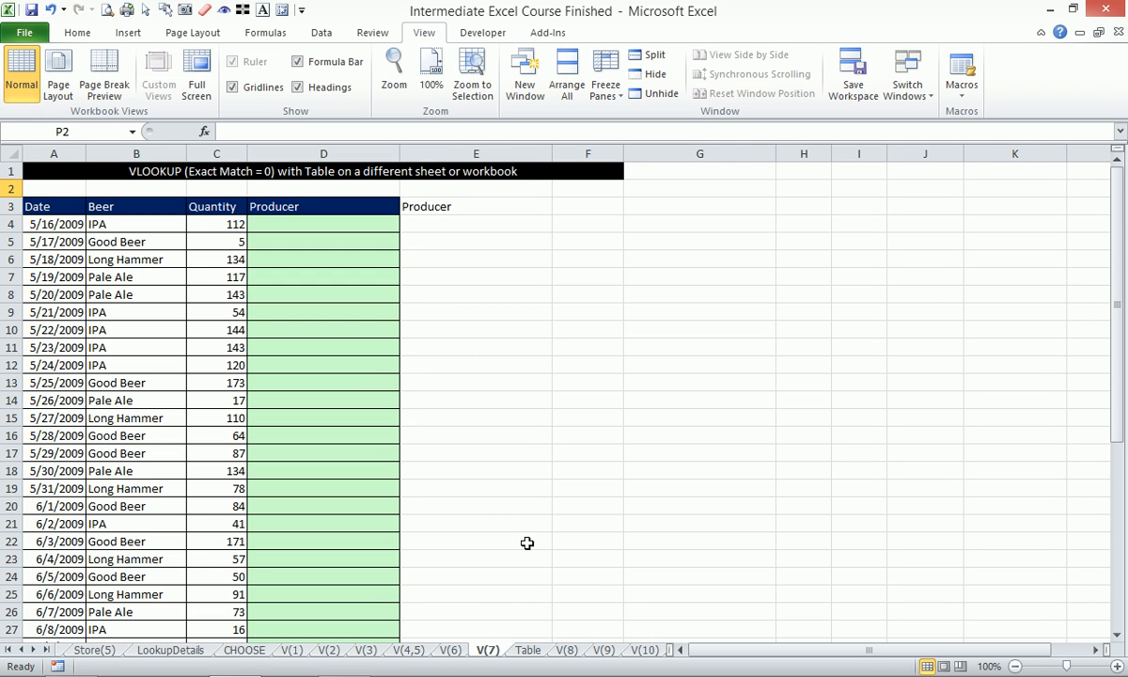
{"action": "left_click", "coordinate": [523, 651]}
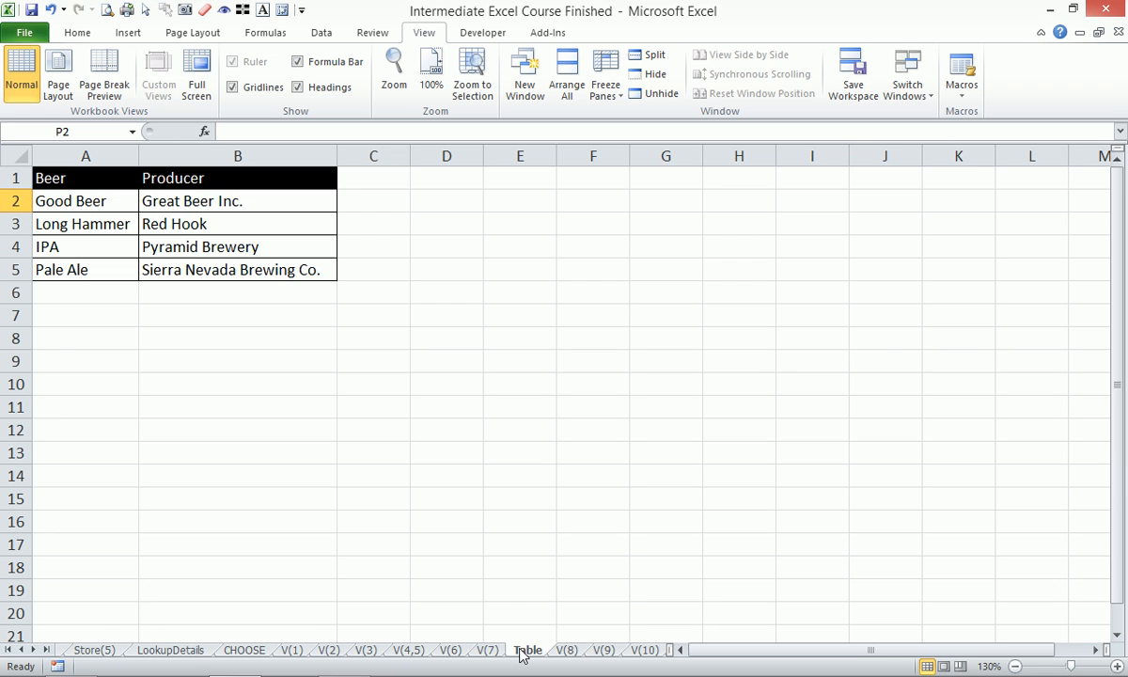
- Compare the beers listed on V(7) with the IPA and Good Beer entries and their producers on the Table worksheet
{"action": "left_click", "coordinate": [483, 650]}
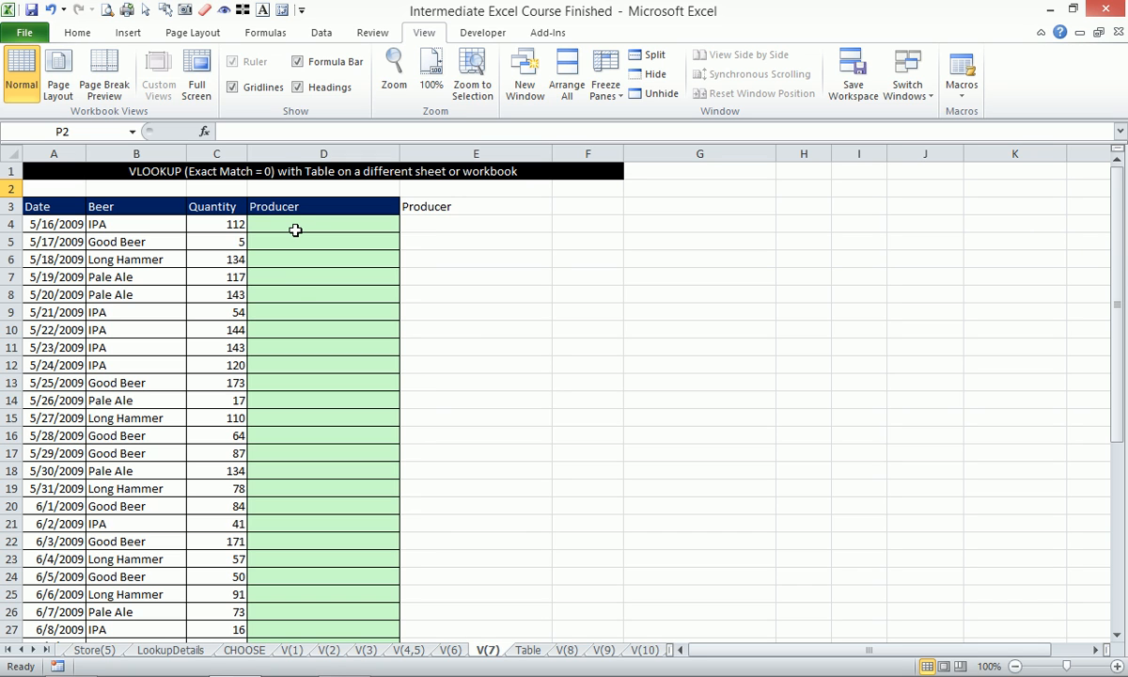
{"action": "left_click", "coordinate": [532, 655]}
{"action": "left_click", "coordinate": [115, 245]}
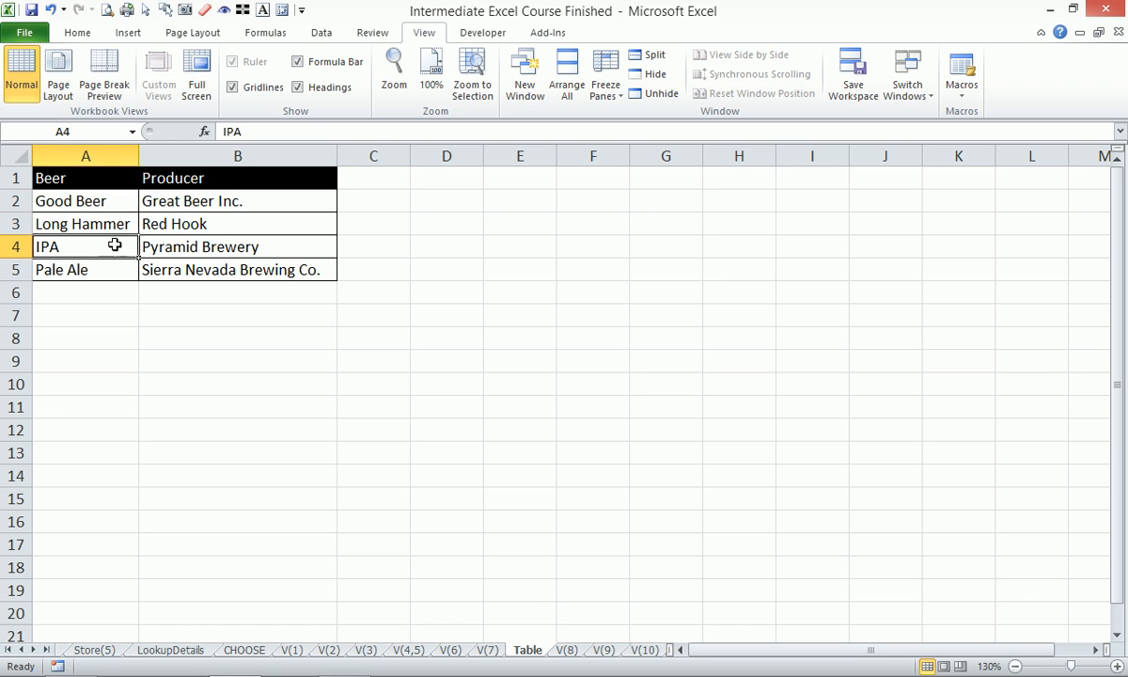
{"action": "left_click", "coordinate": [172, 246]}
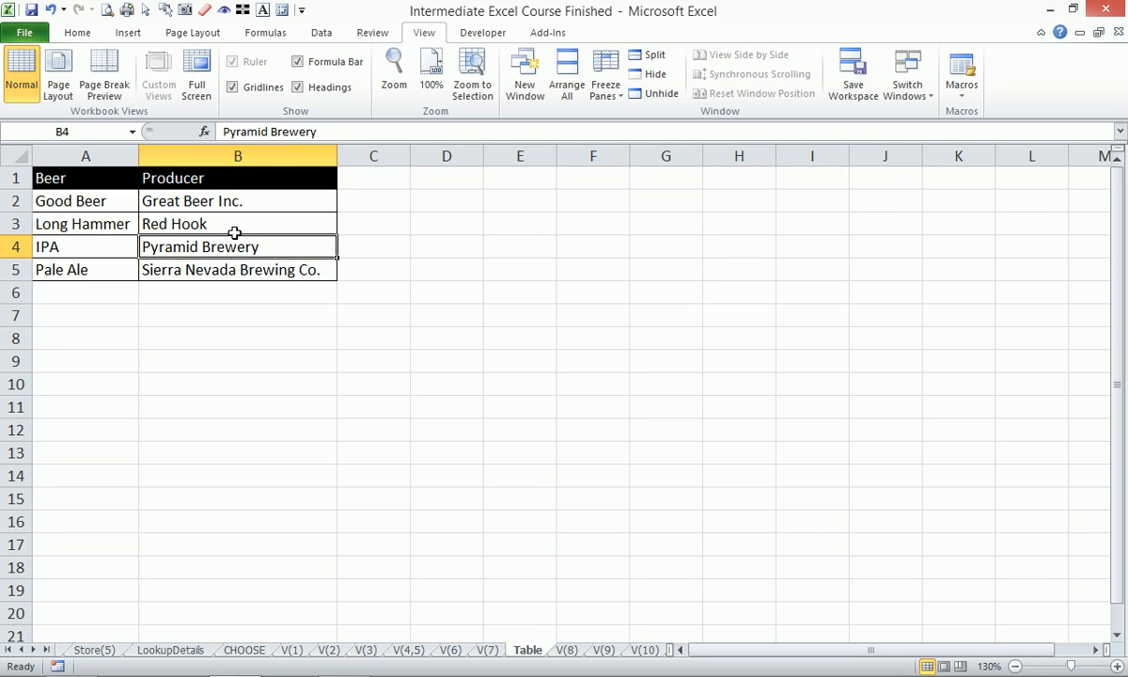
{"action": "left_click", "coordinate": [94, 193]}
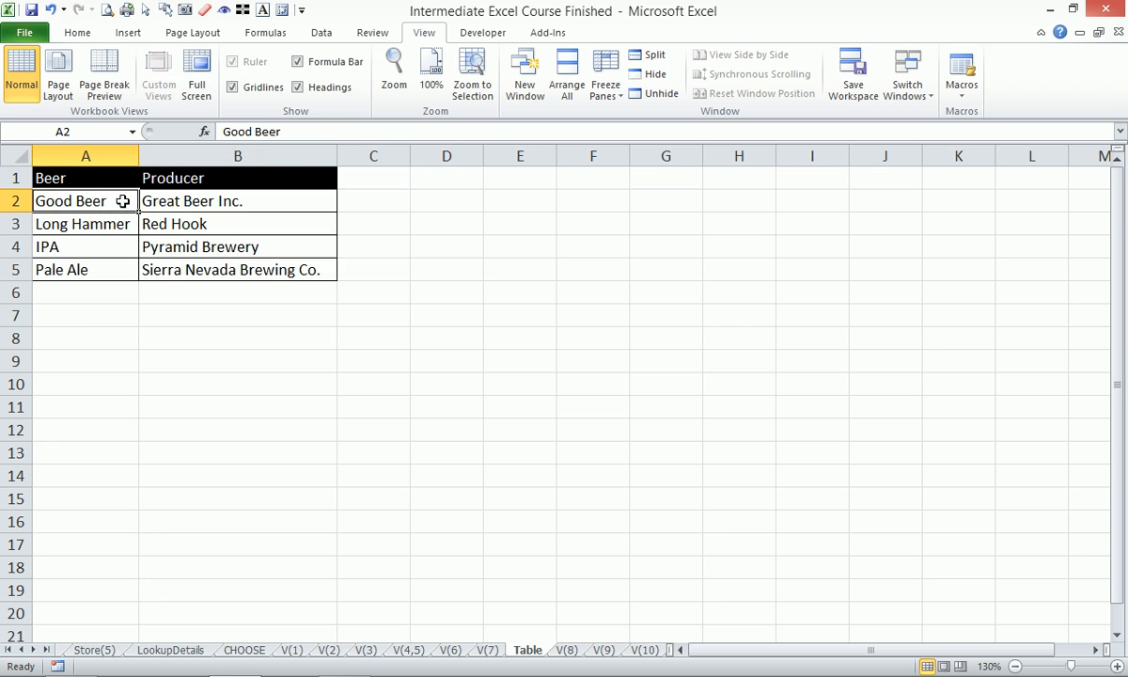
{"action": "left_click", "coordinate": [240, 204]}
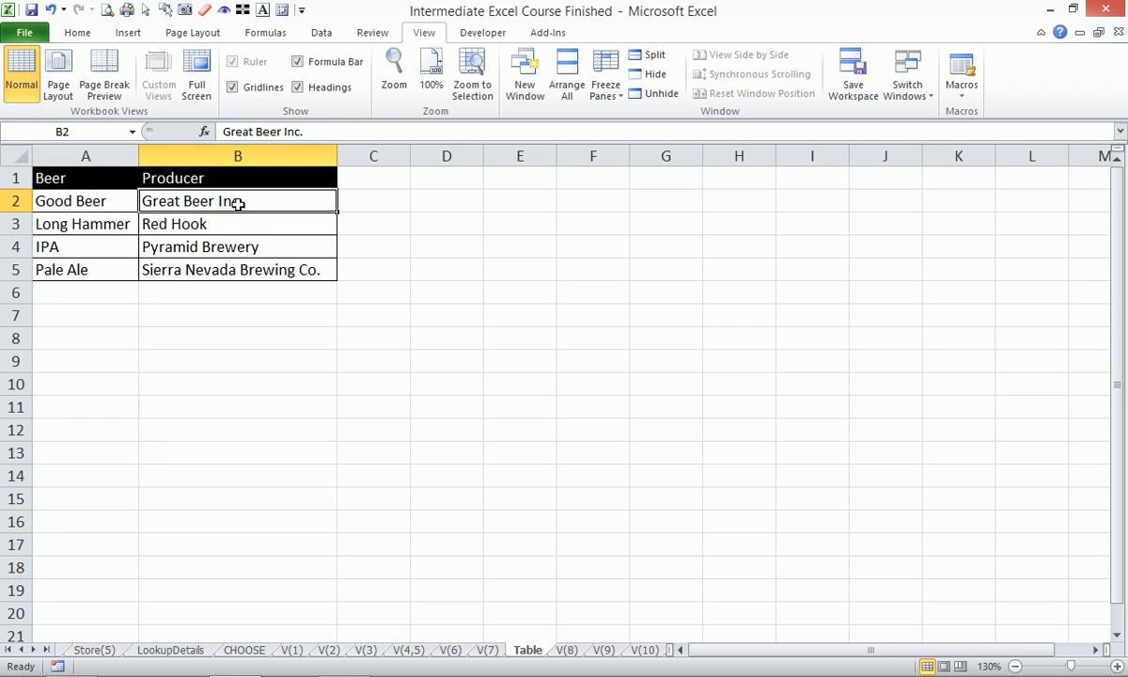
{"action": "left_click", "coordinate": [487, 650]}
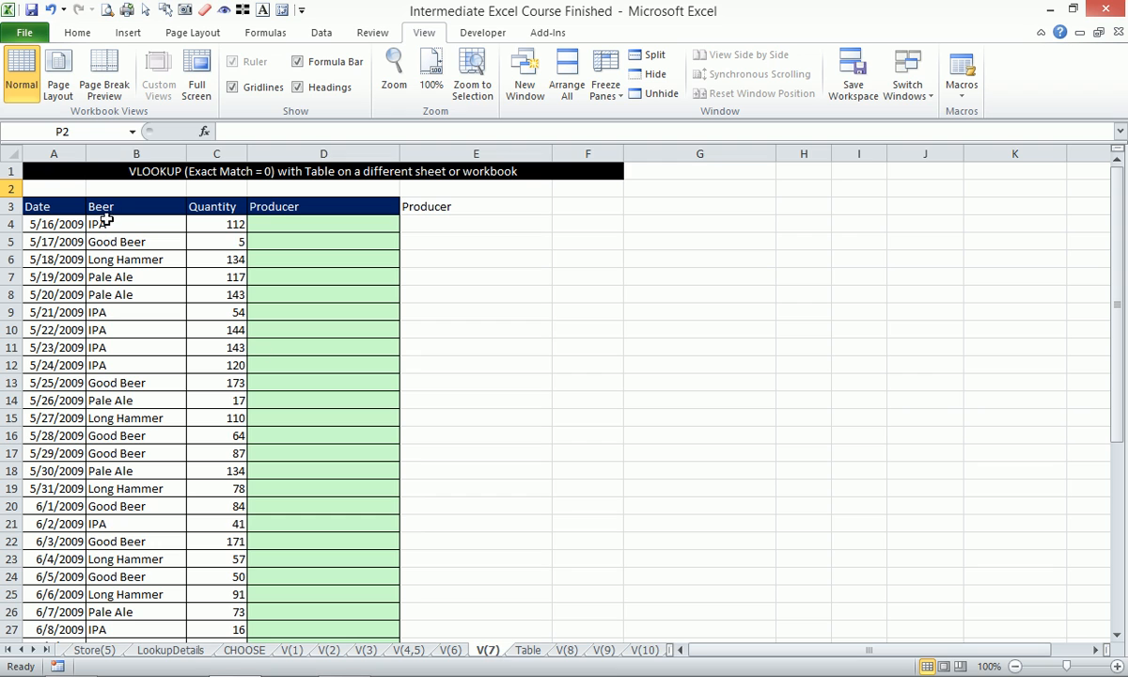
{"action": "left_click", "coordinate": [141, 241]}
{"action": "left_click", "coordinate": [287, 244]}
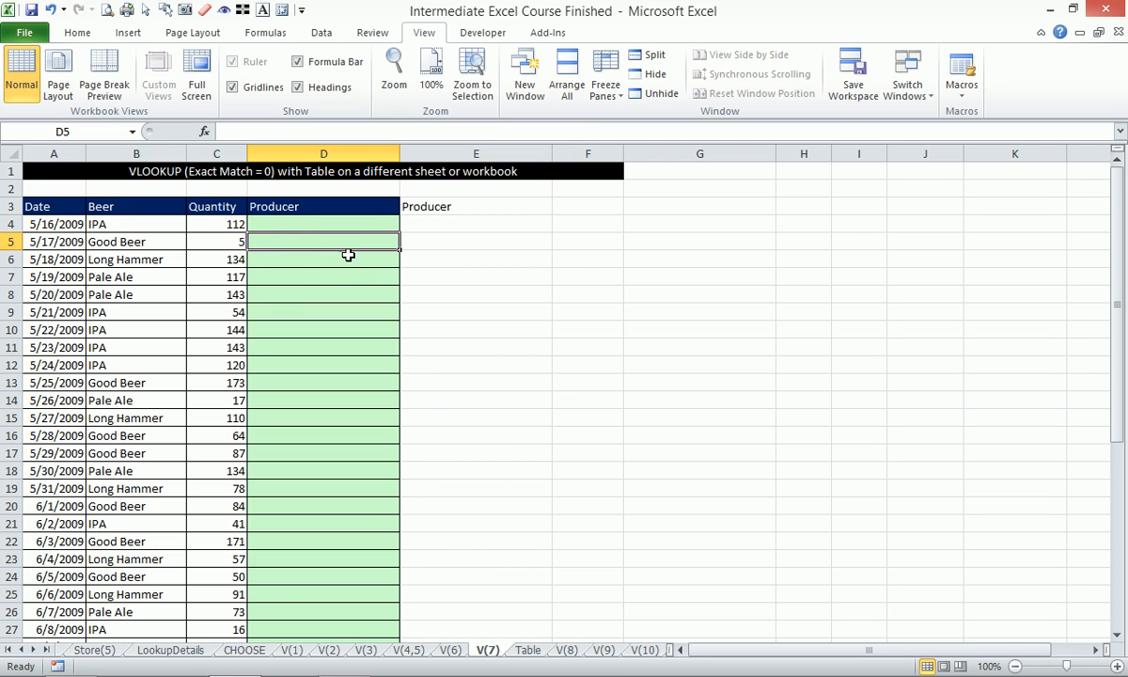
- Begin a VLOOKUP formula in the first Producer cell, D4, using B4 as the lookup value
{"action": "left_click", "coordinate": [352, 225]}
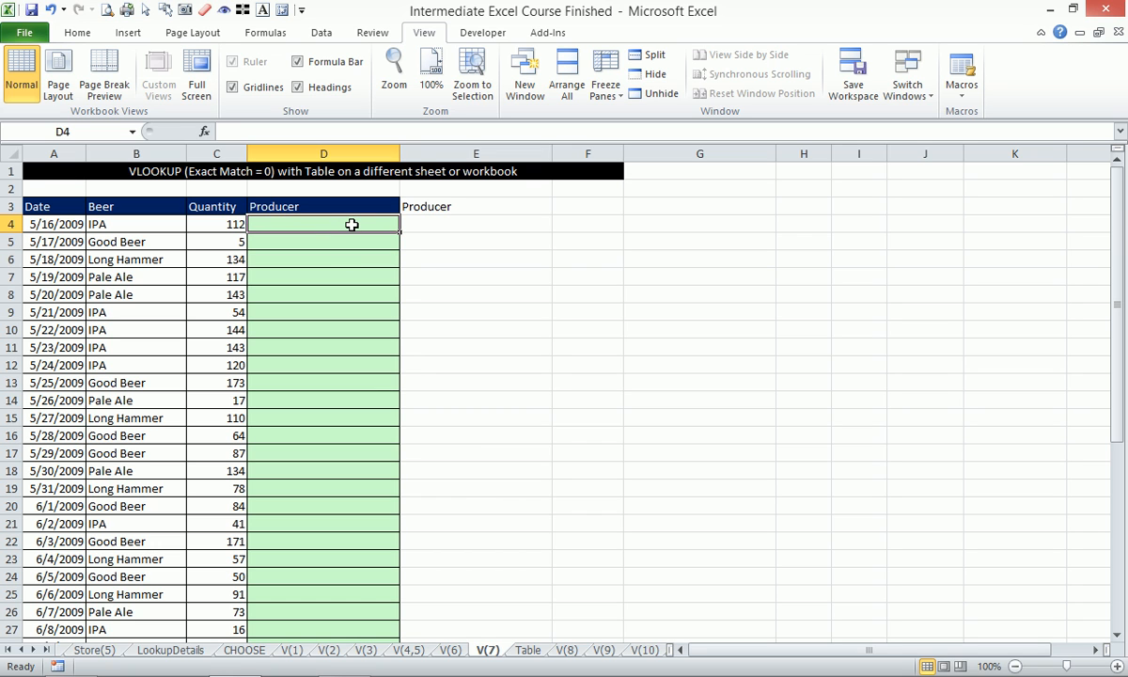
{"action": "type", "text": "=vl"}
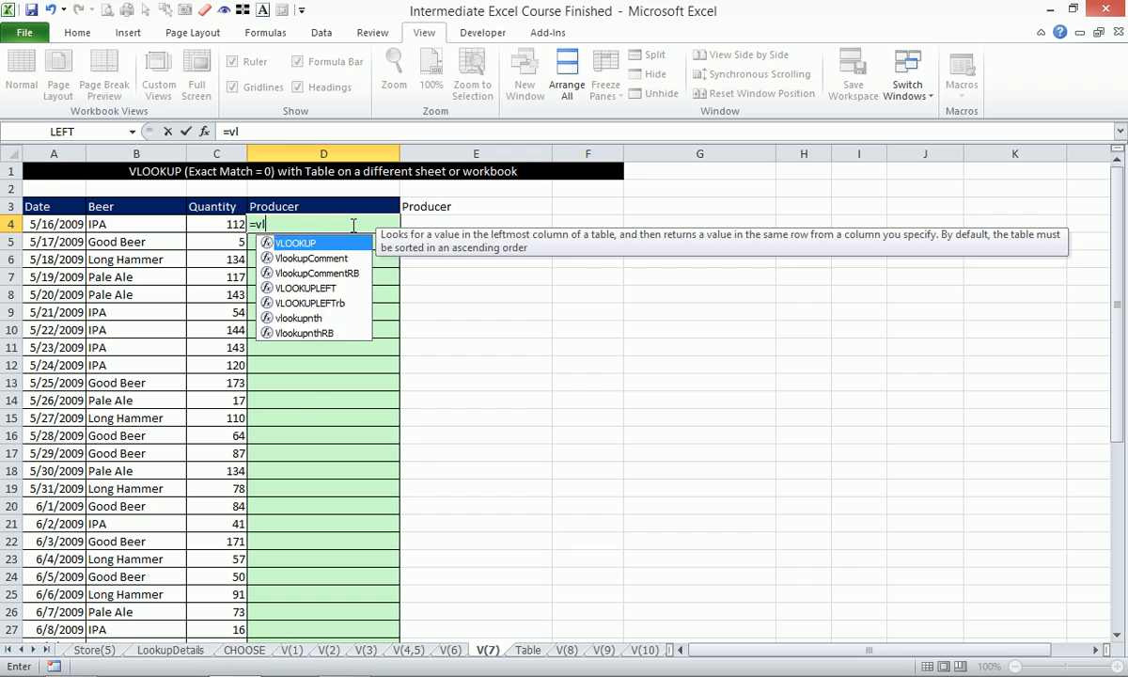
{"action": "key", "text": "Tab"}
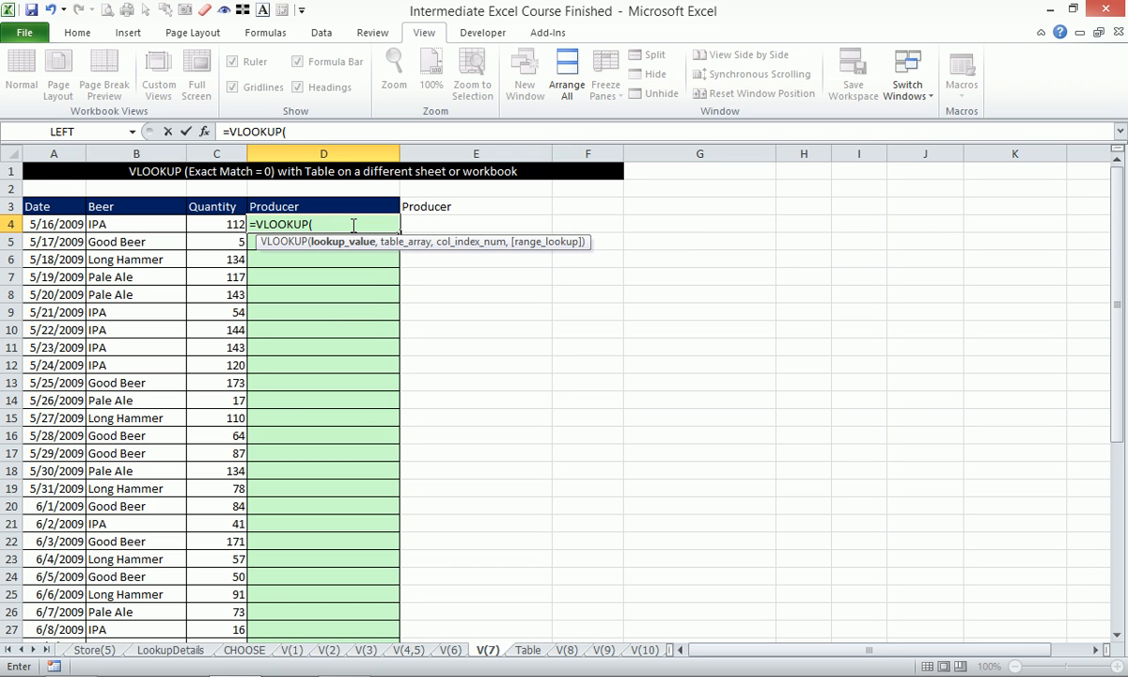
{"action": "key", "text": "Left"}
{"action": "key", "text": "Left"}
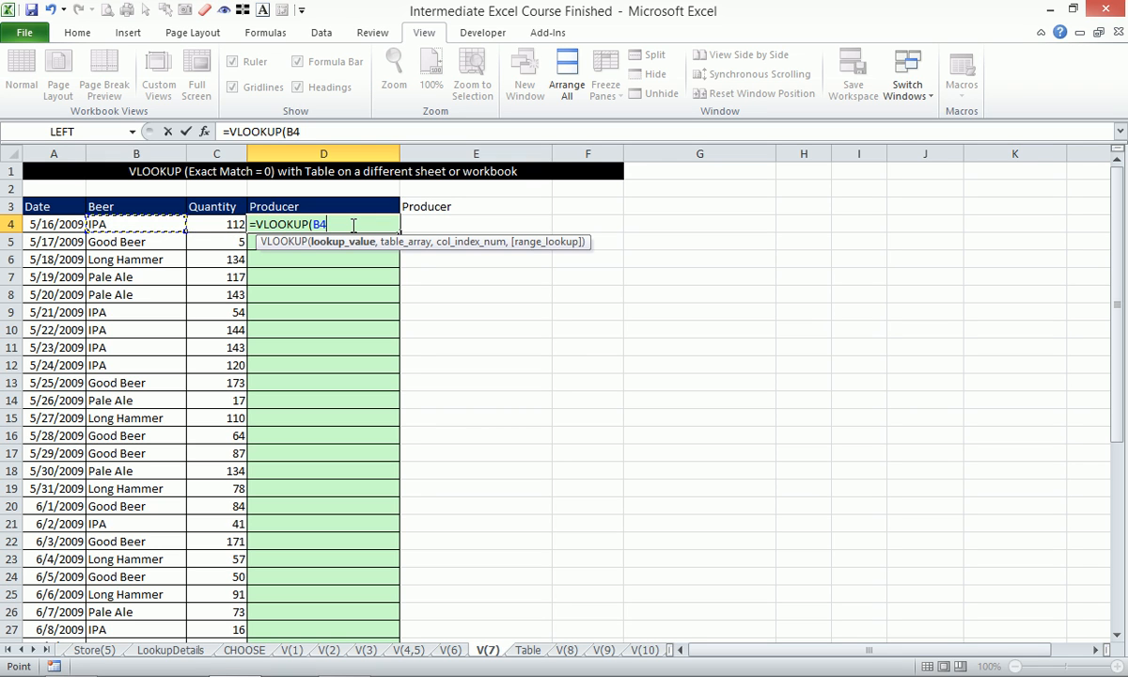
{"action": "type", "text": ","}
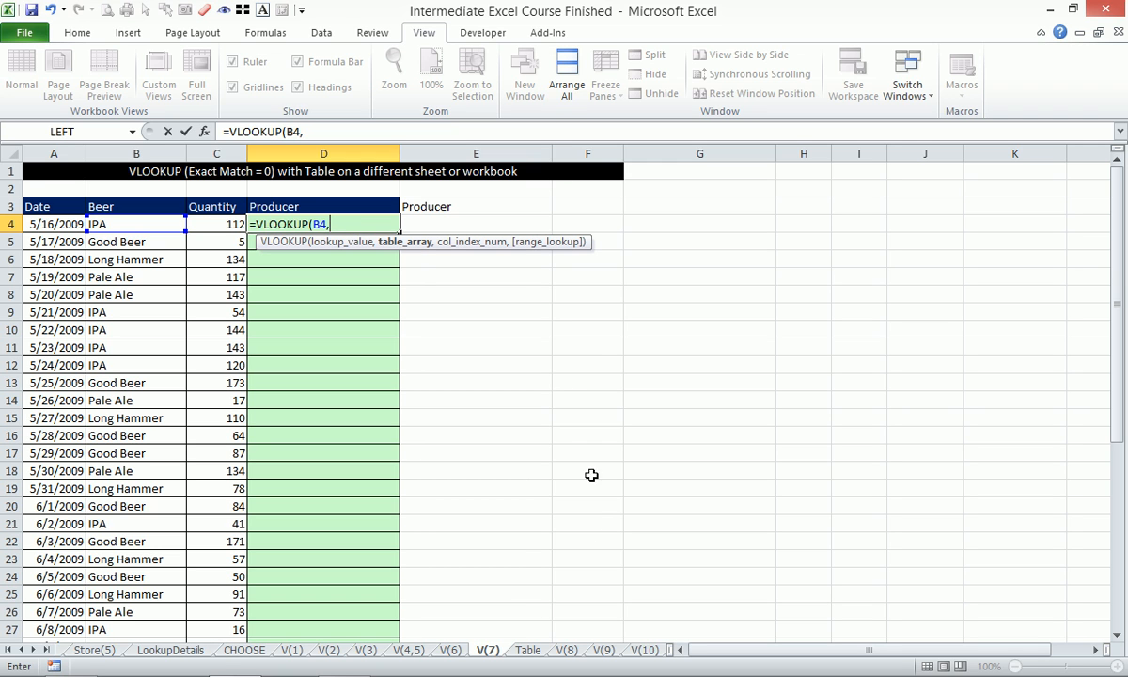
- Complete the D4 formula with entire columns A:B of the Table worksheet, column index 2 and range lookup 0
{"action": "left_click", "coordinate": [529, 651]}
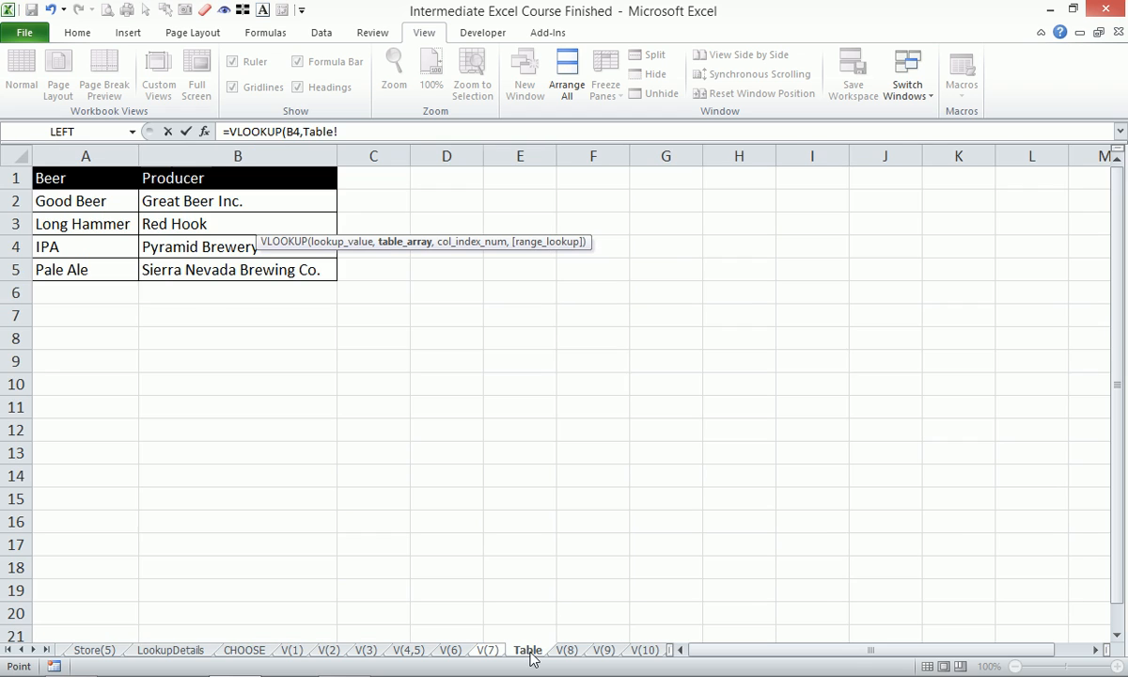
{"action": "left_click_drag", "start_coordinate": [99, 172], "coordinate": [278, 278]}
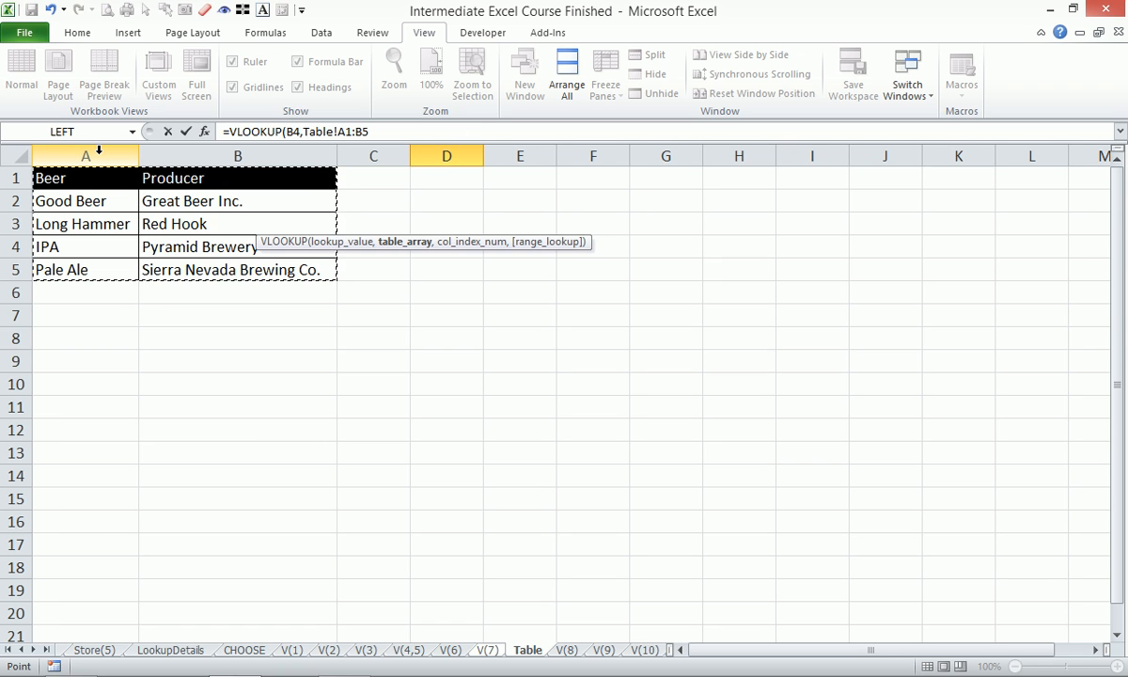
{"action": "left_click_drag", "start_coordinate": [99, 150], "coordinate": [196, 158]}
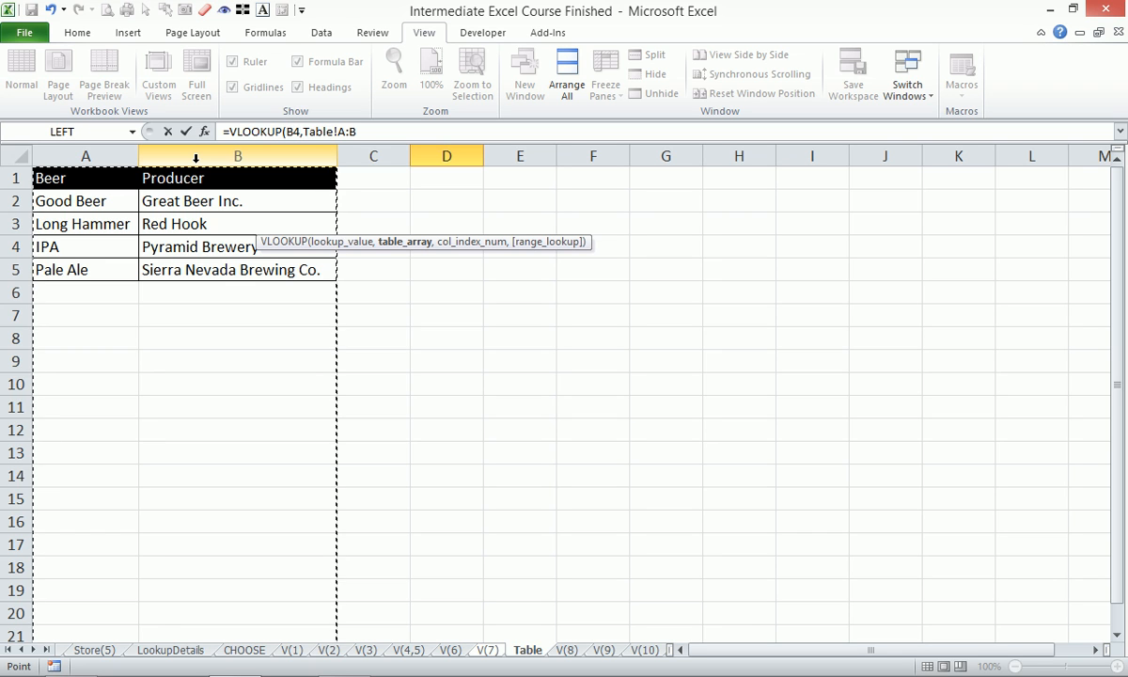
{"action": "type", "text": ",2"}
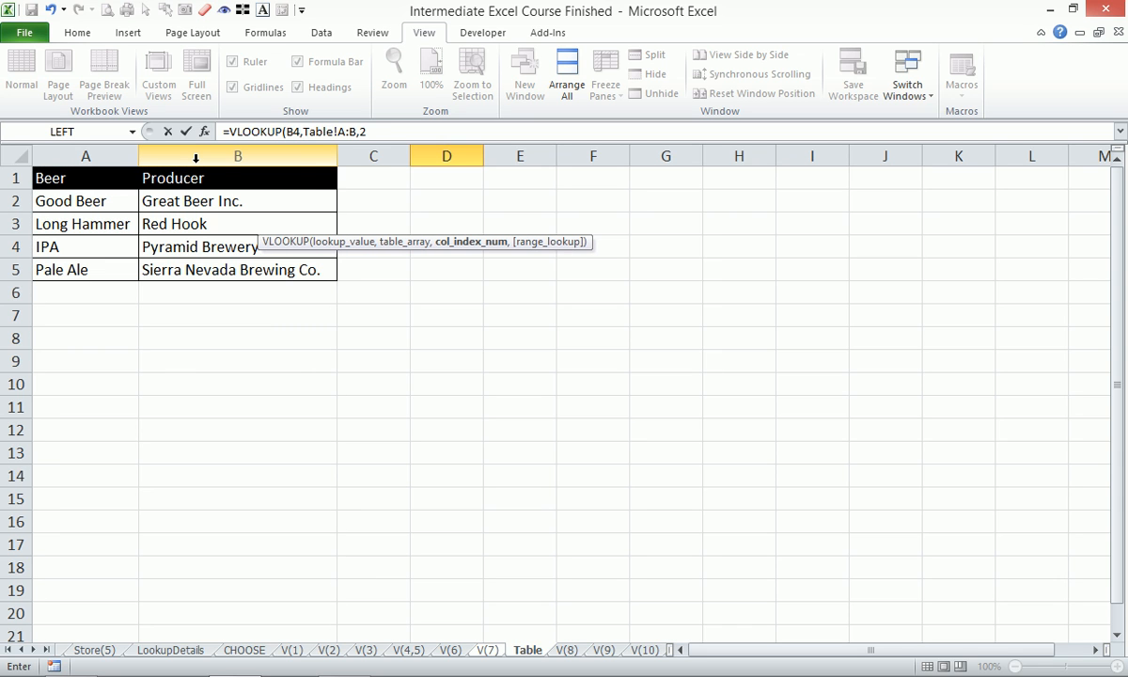
{"action": "type", "text": ",0"}
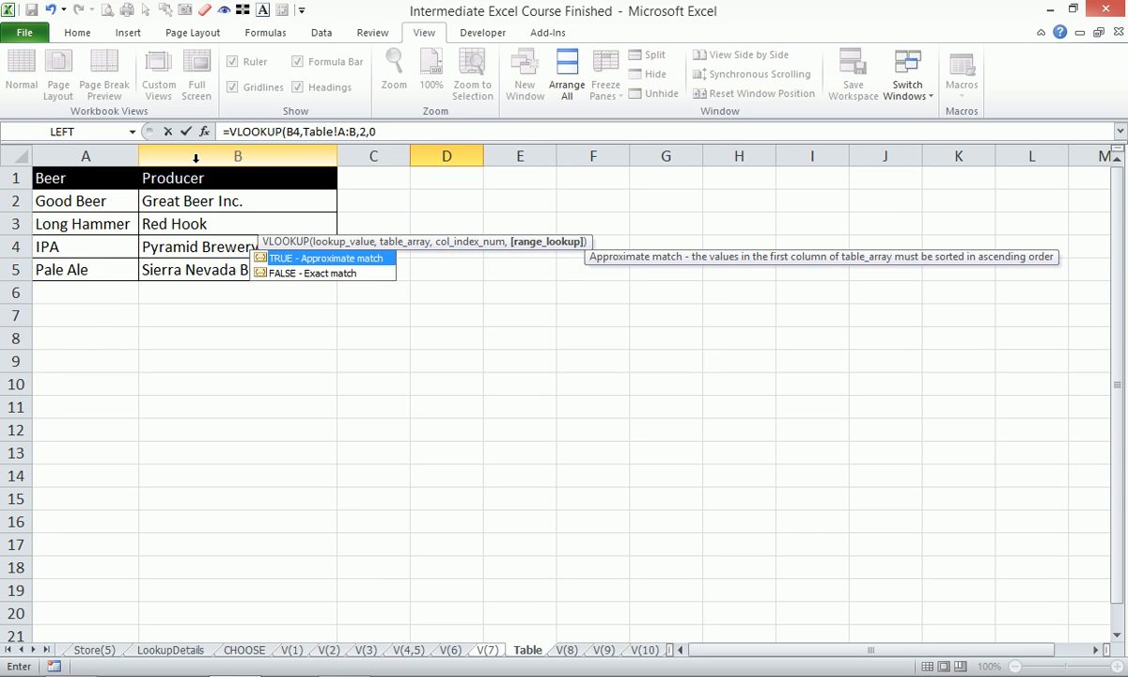
{"action": "type", "text": ")"}
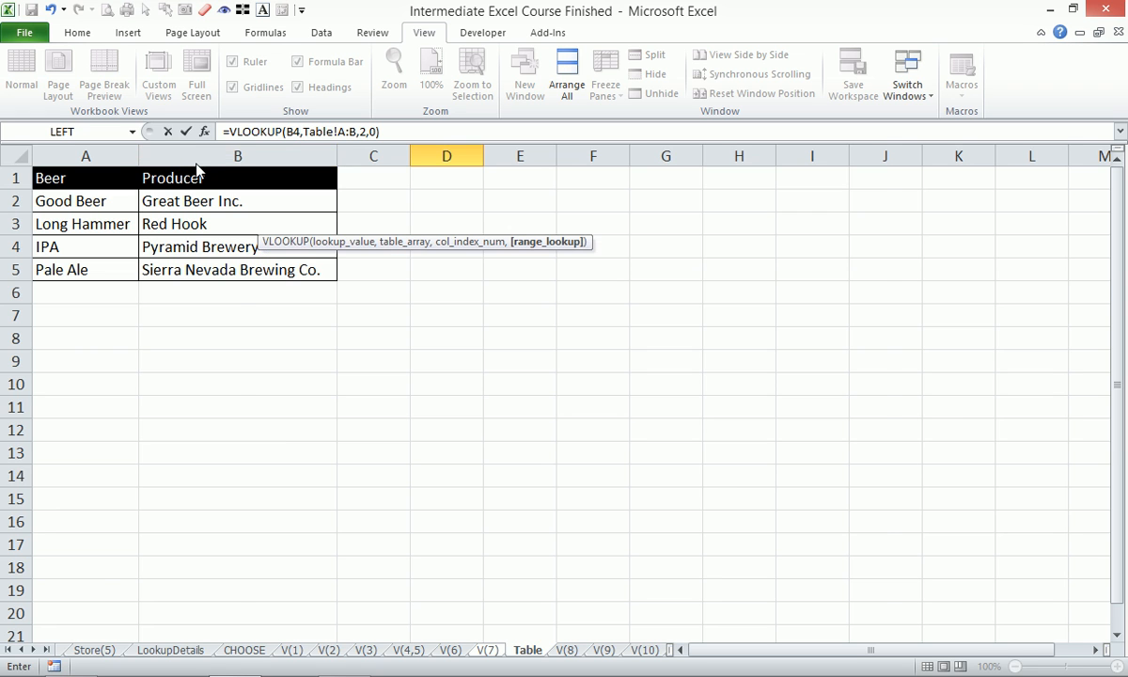
{"action": "key", "text": "Return"}
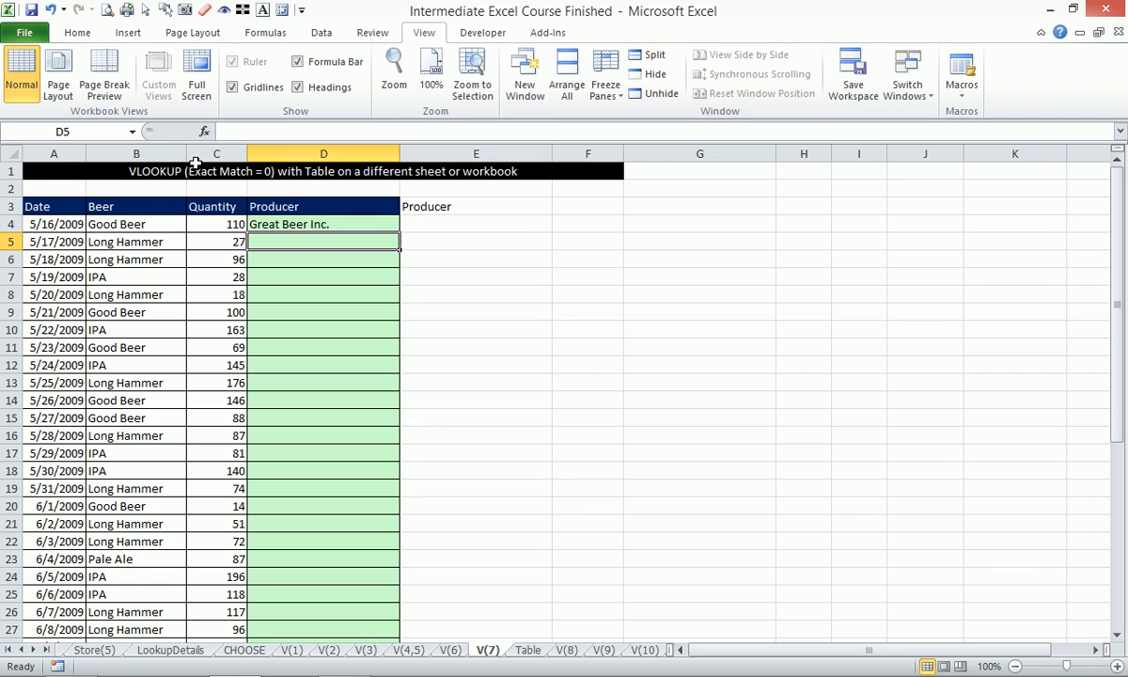
- Inspect the random beer formula in B4 and recalculate the worksheet repeatedly to test the producer lookup in D4
{"action": "left_click", "coordinate": [152, 226]}
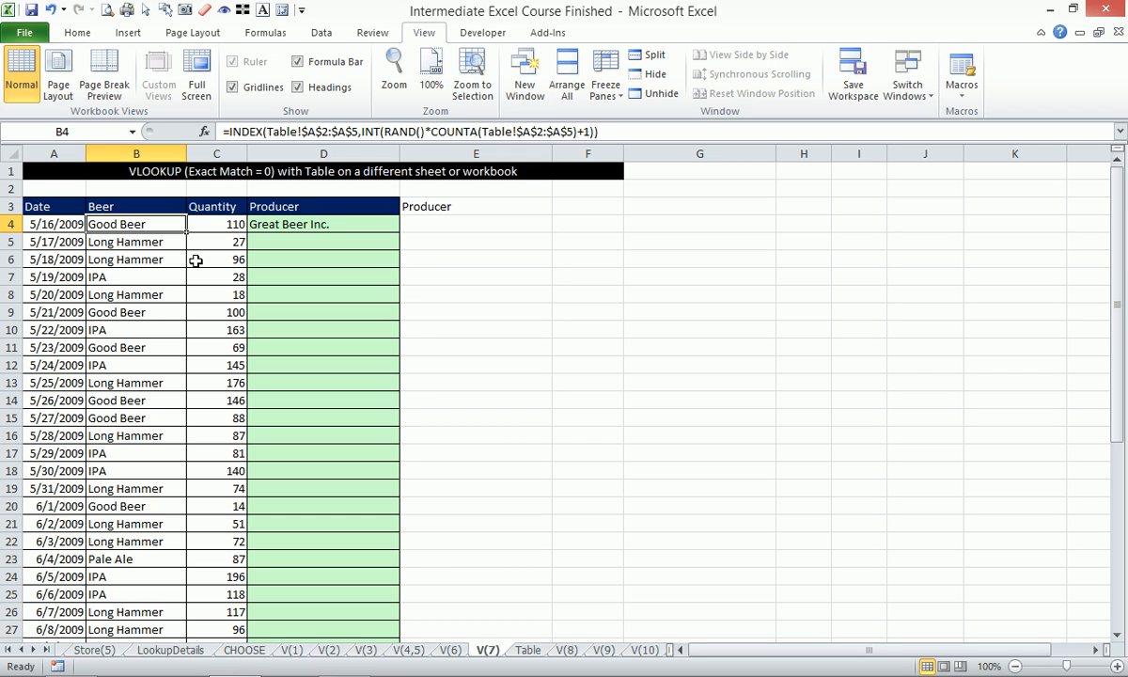
{"action": "key", "text": "F9"}
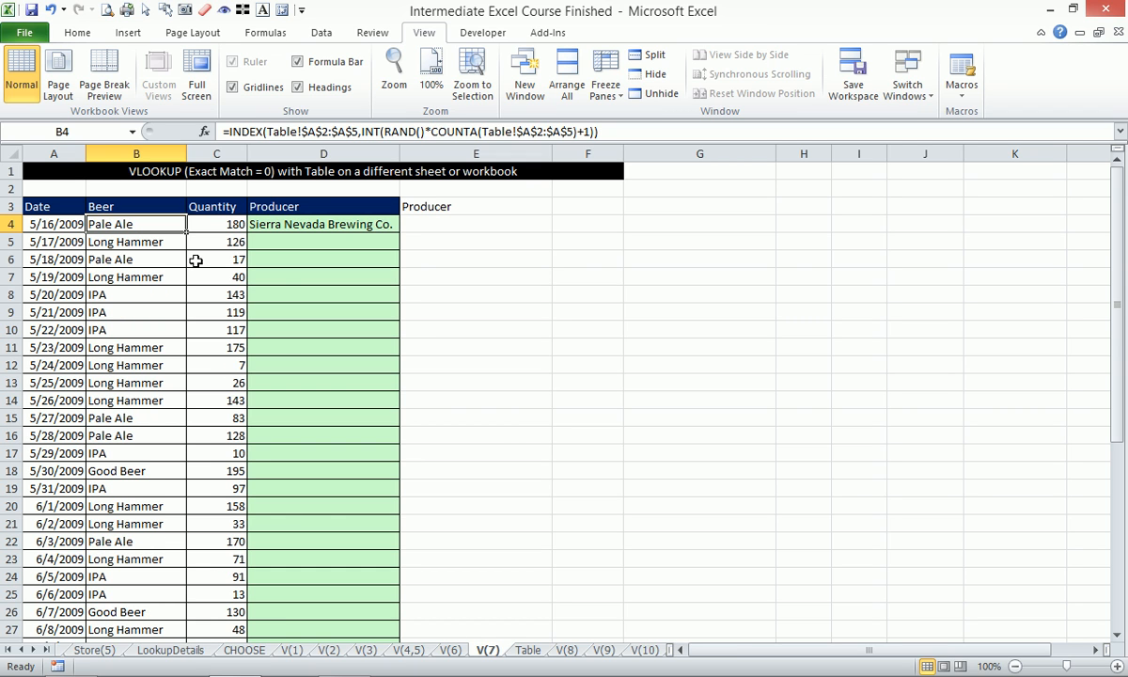
{"action": "key", "text": "F9"}
{"action": "key", "text": "F9"}
{"action": "key", "text": "F9"}
{"action": "key", "text": "F9"}
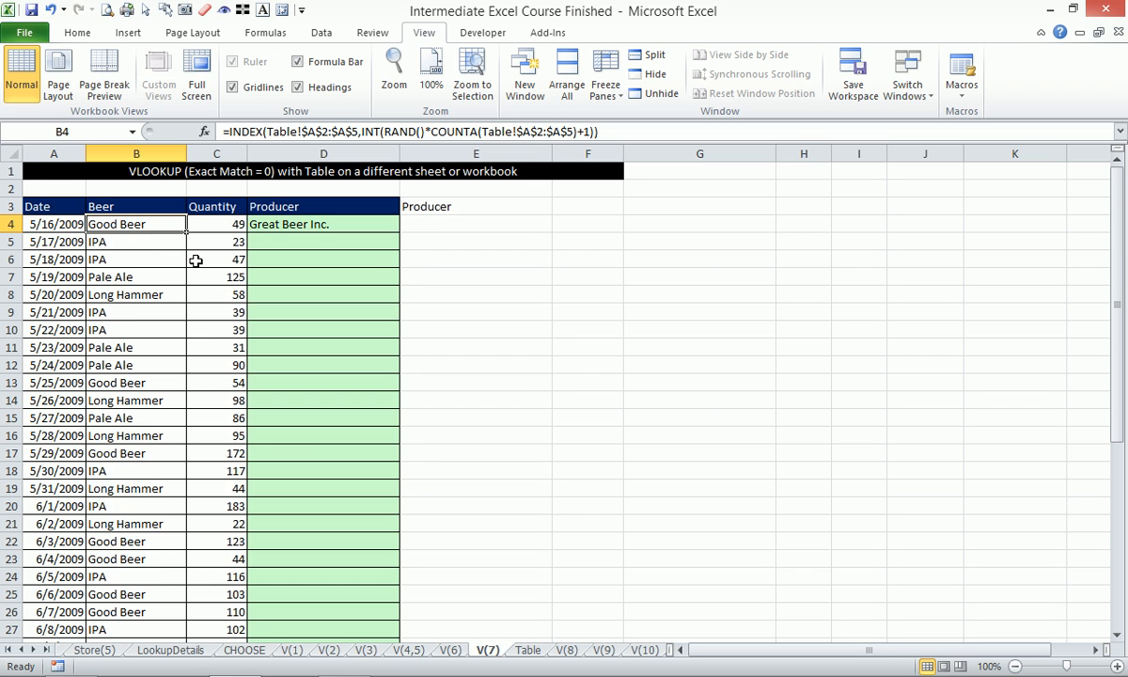
{"action": "key", "text": "F9"}
{"action": "key", "text": "F9"}
{"action": "key", "text": "F9"}
{"action": "key", "text": "F9"}
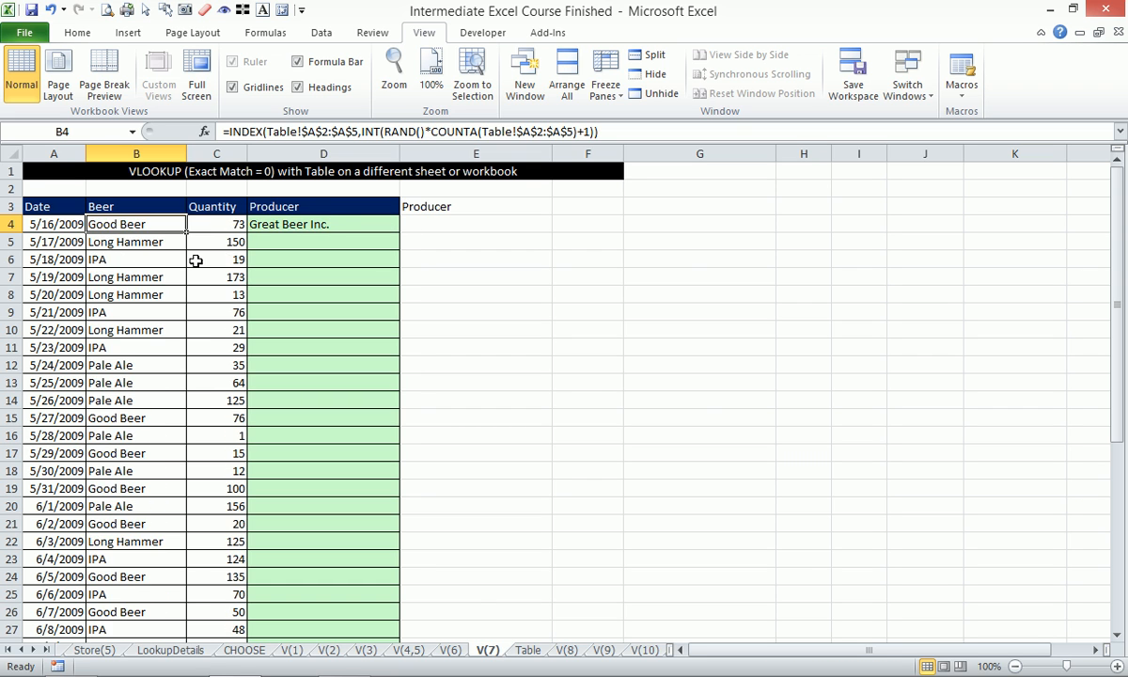
{"action": "key", "text": "F9"}
{"action": "key", "text": "F9"}
{"action": "key", "text": "F9"}
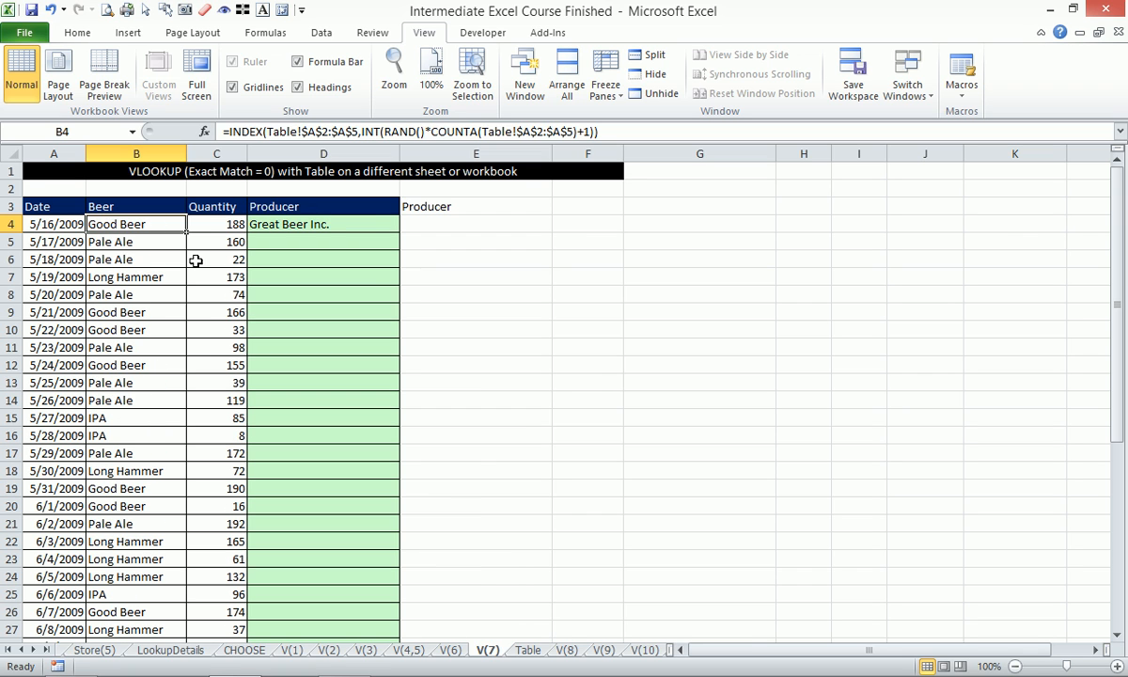
- Copy D4's formula into E4 as text starting with an apostrophe, and fill D4 down the Producer column
{"action": "key", "text": "Right"}
{"action": "key", "text": "Right"}
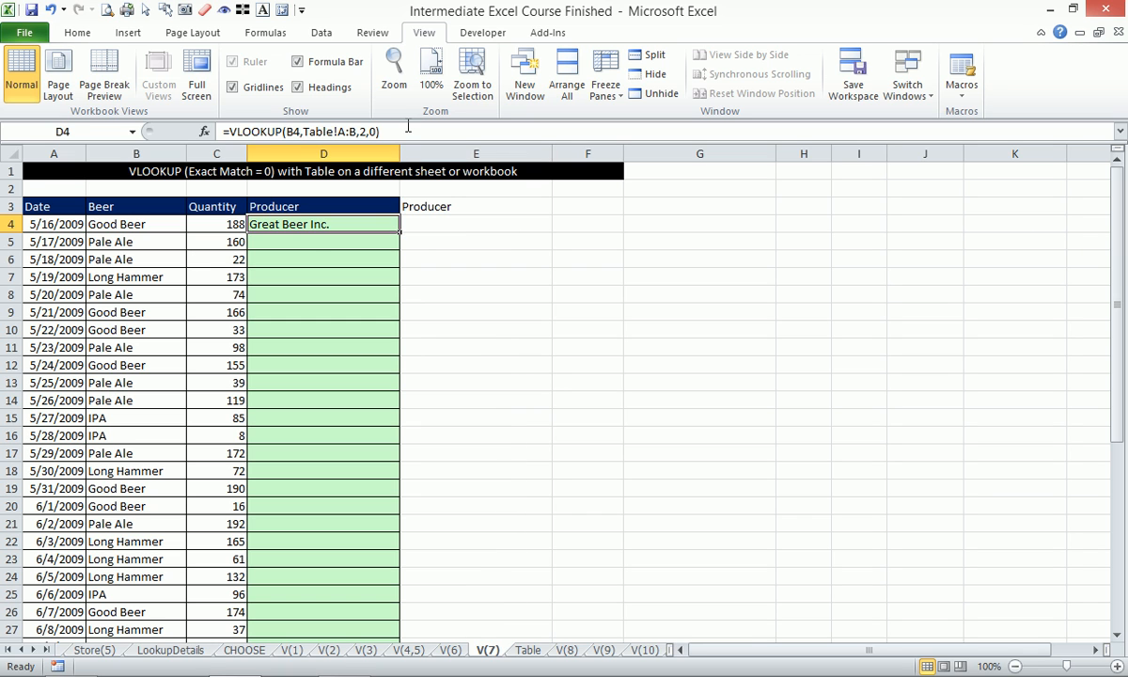
{"action": "key", "text": "F2"}
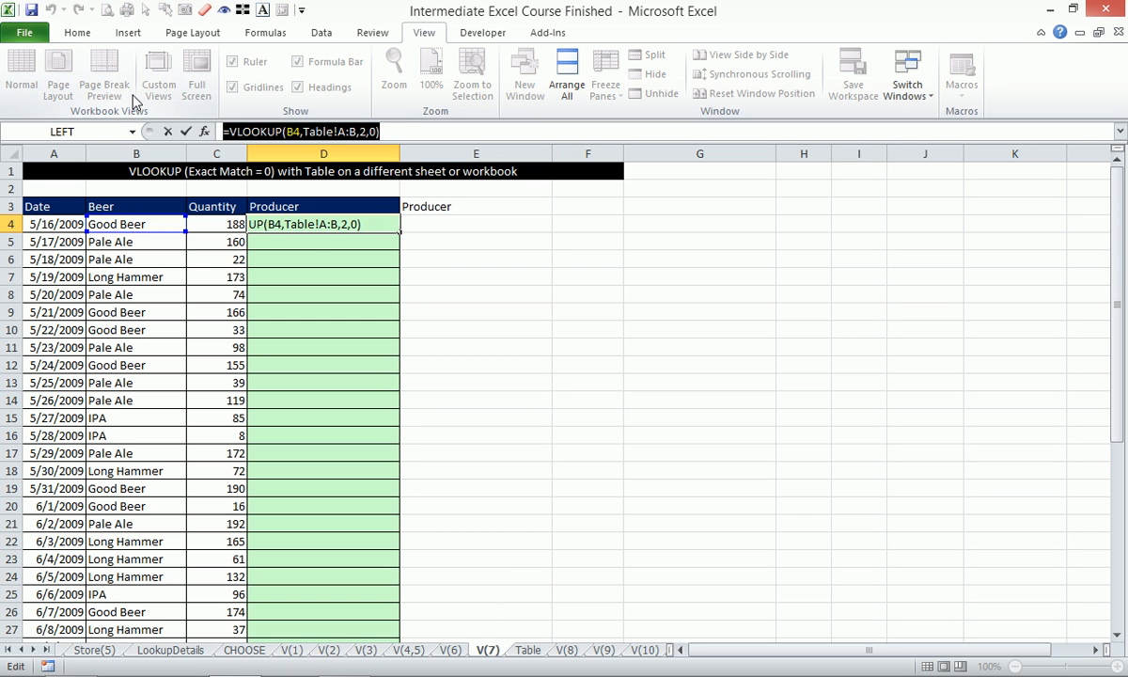
{"action": "left_click", "coordinate": [185, 132]}
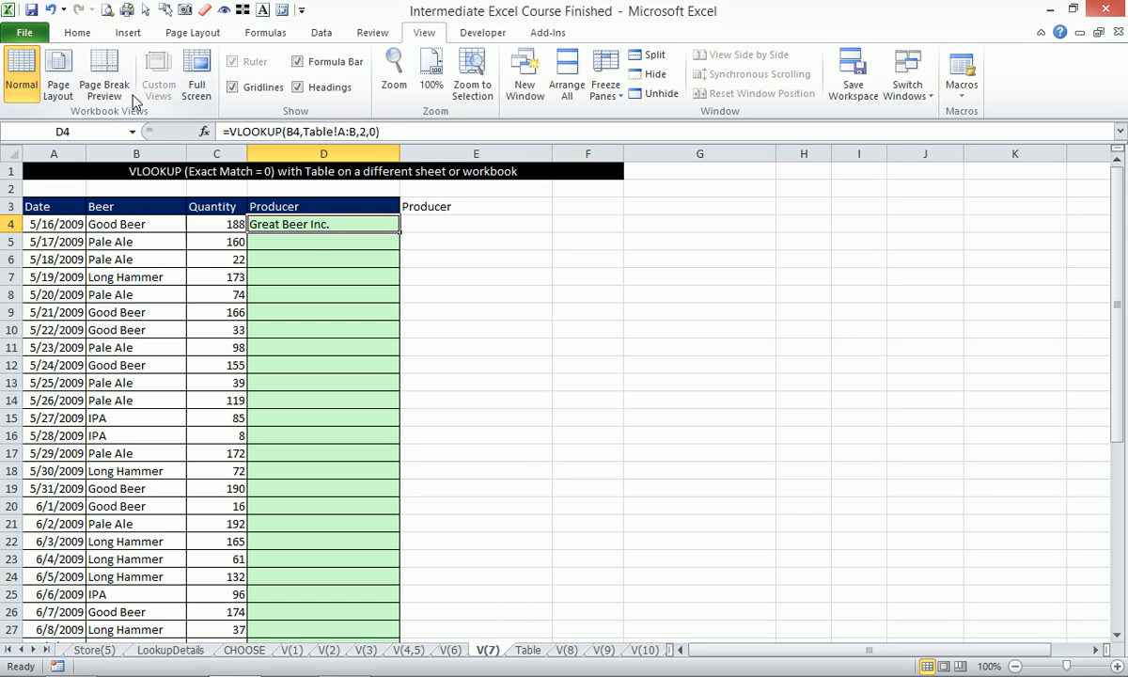
{"action": "left_click", "coordinate": [452, 229]}
{"action": "type", "text": "=VLOOKUP(B4,Table!A:B,2,0)"}
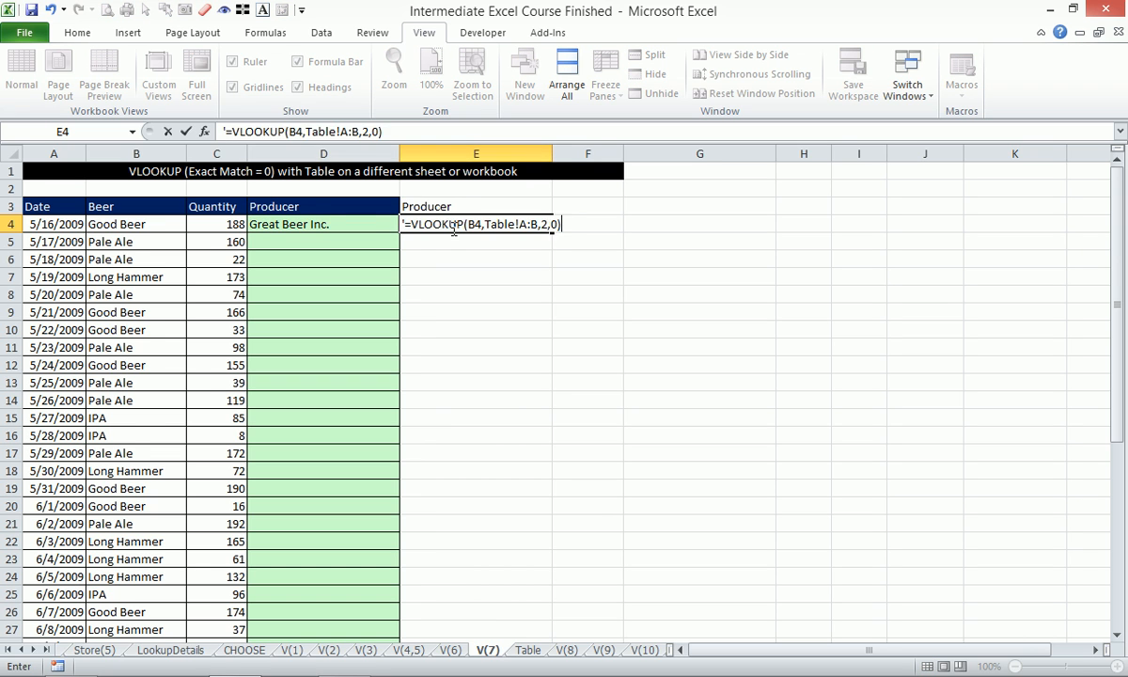
{"action": "key", "text": "Return"}
{"action": "left_click", "coordinate": [369, 220]}
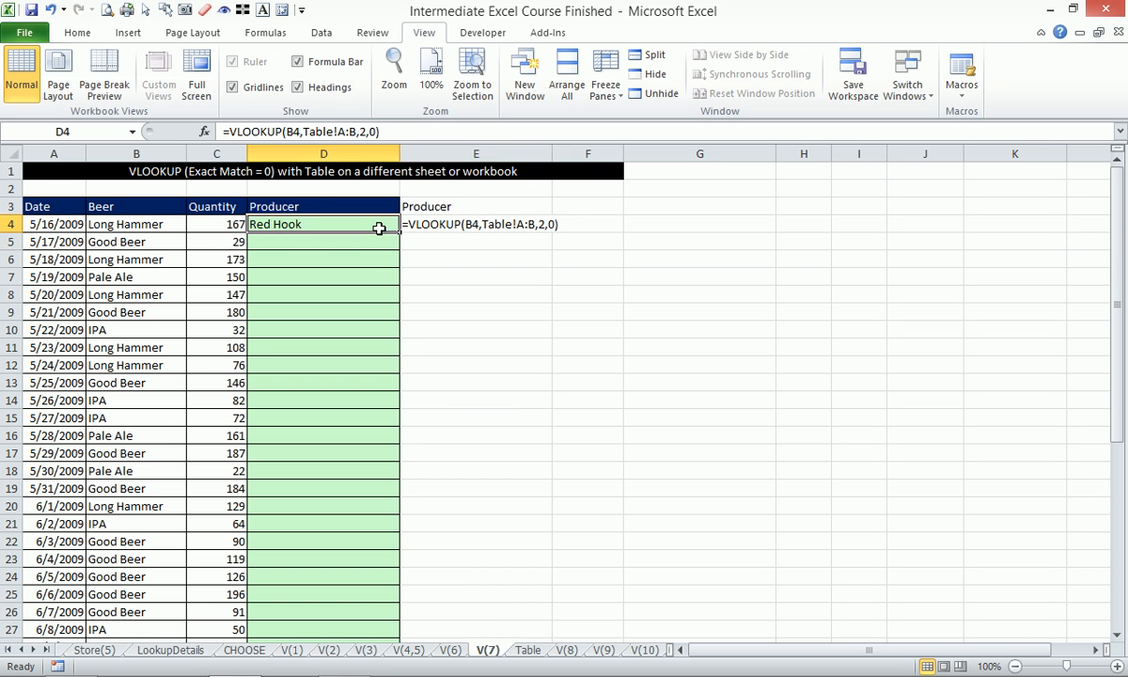
{"action": "double_click", "coordinate": [404, 231]}
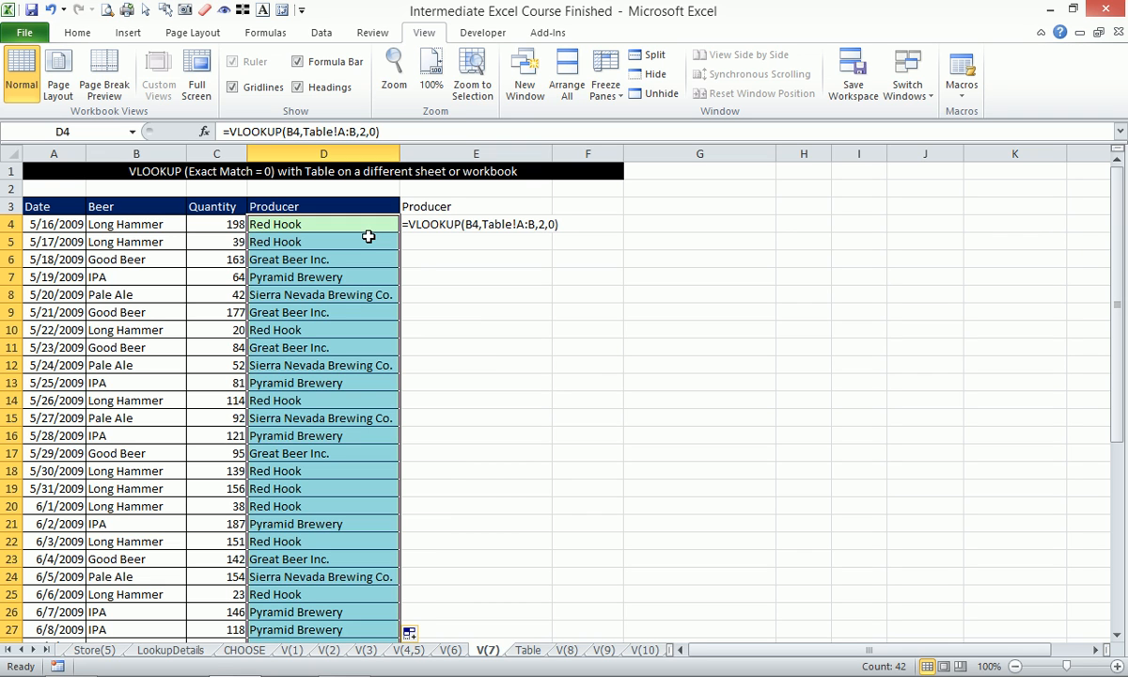
- Replace the random formulas in the Beer column B with their values by copying and pasting values in place
{"action": "left_click", "coordinate": [139, 153]}
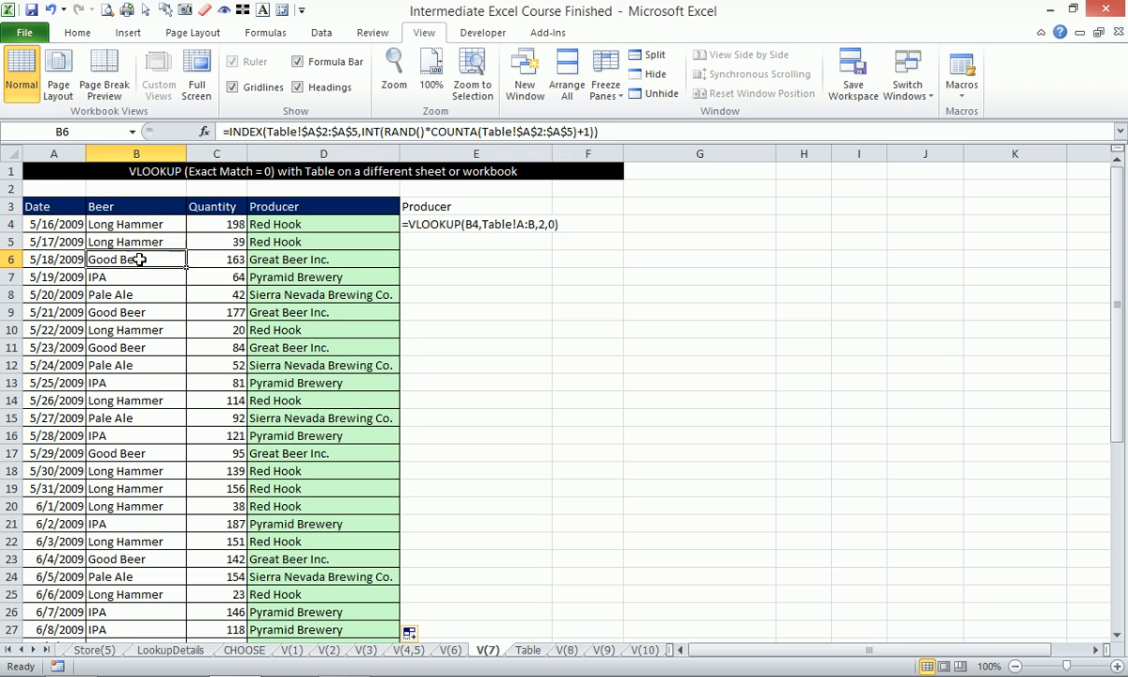
{"action": "left_click", "coordinate": [134, 204]}
{"action": "left_click", "coordinate": [150, 152]}
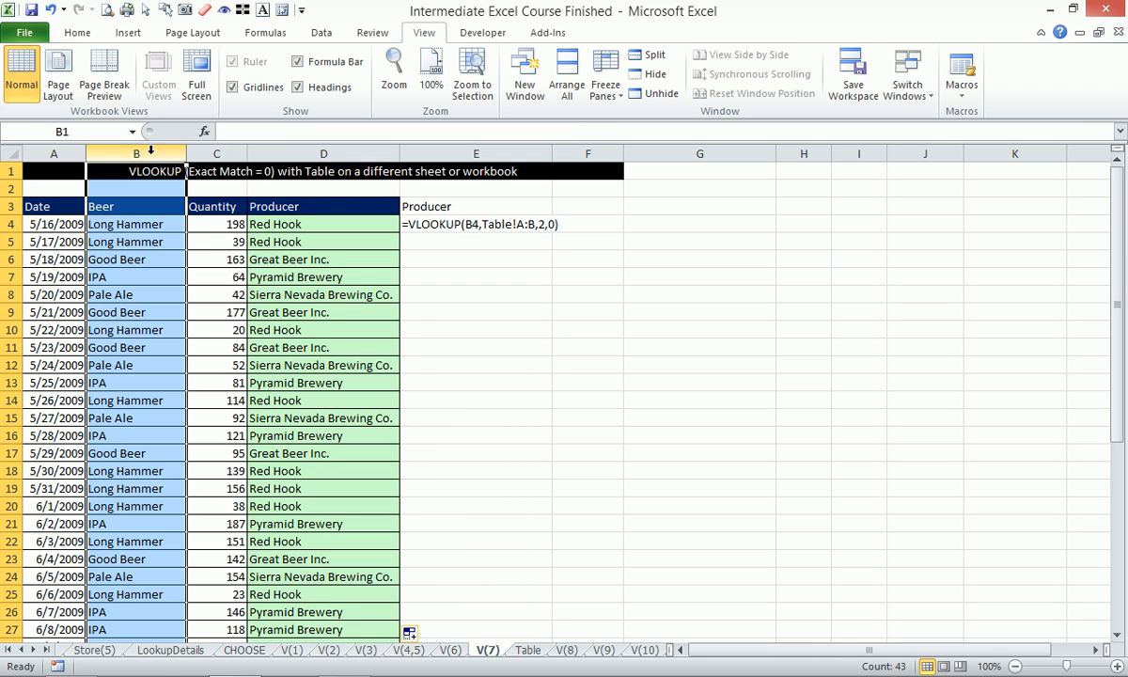
{"action": "key", "text": "ctrl+c"}
{"action": "right_click", "coordinate": [146, 155]}
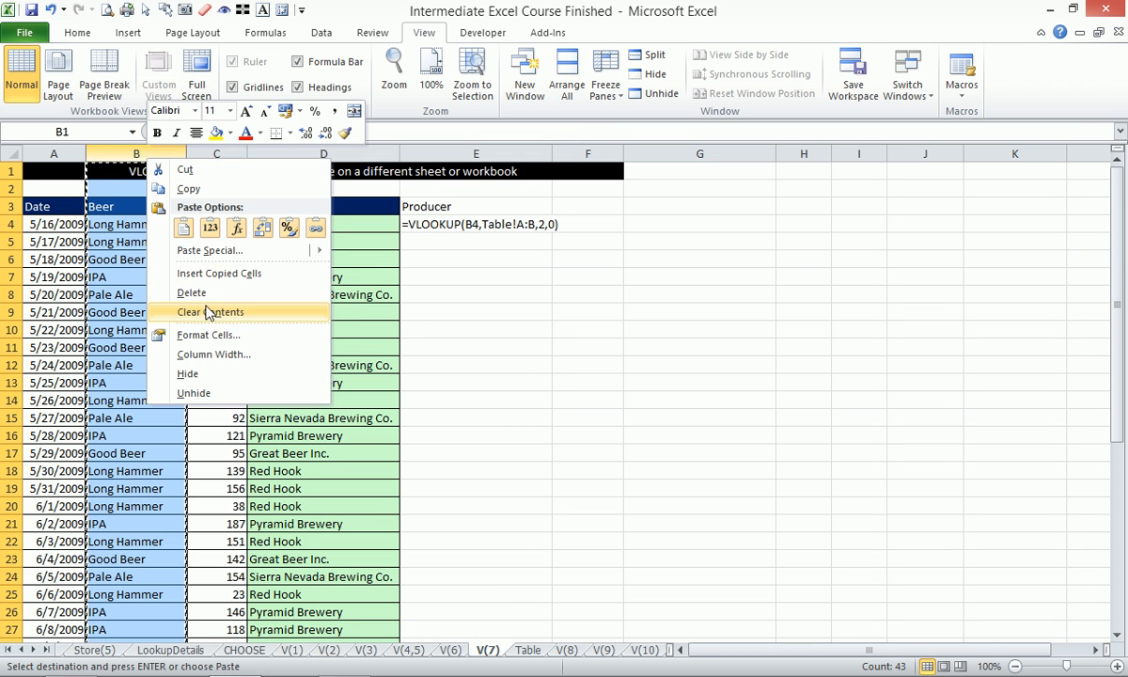
{"action": "left_click", "coordinate": [208, 231]}
- Fill the VLOOKUP formula from D4 down the Producer column again and reselect D4
{"action": "left_click", "coordinate": [367, 227]}
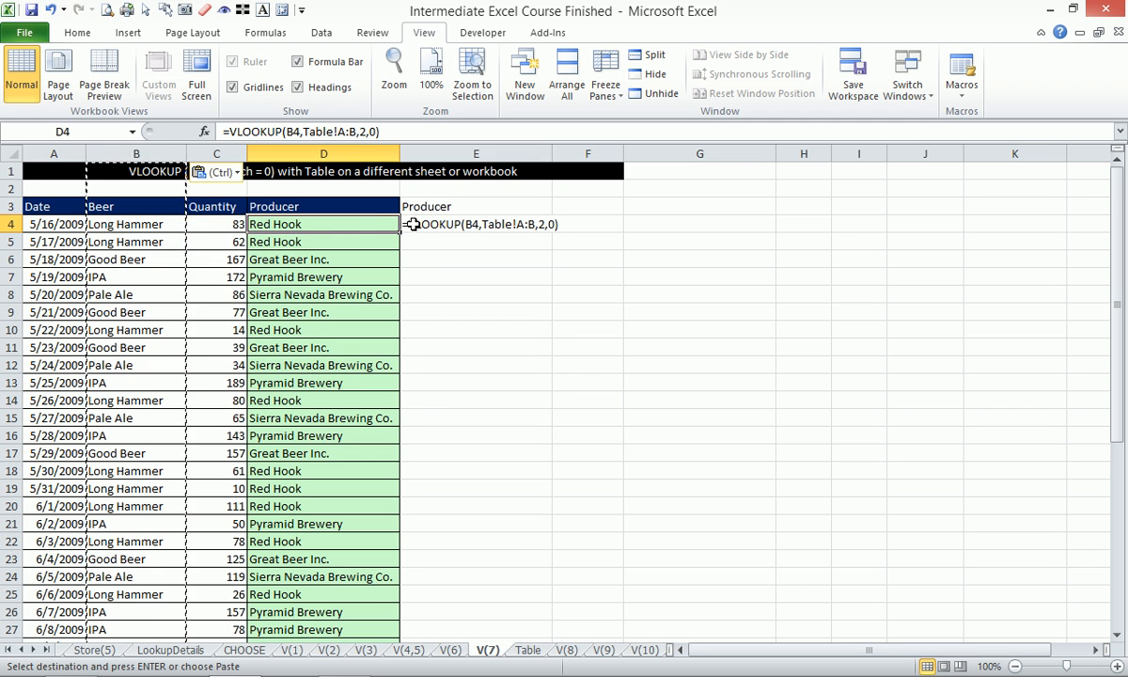
{"action": "double_click", "coordinate": [401, 233]}
{"action": "left_click", "coordinate": [370, 223]}
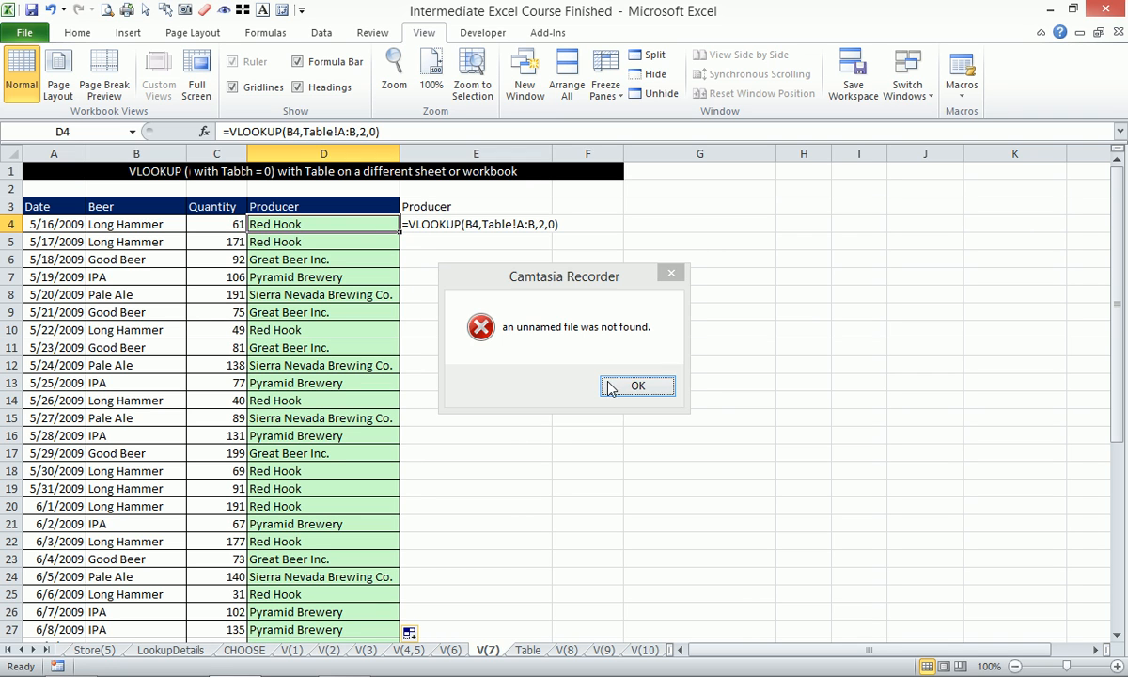
{"action": "left_click", "coordinate": [625, 385]}
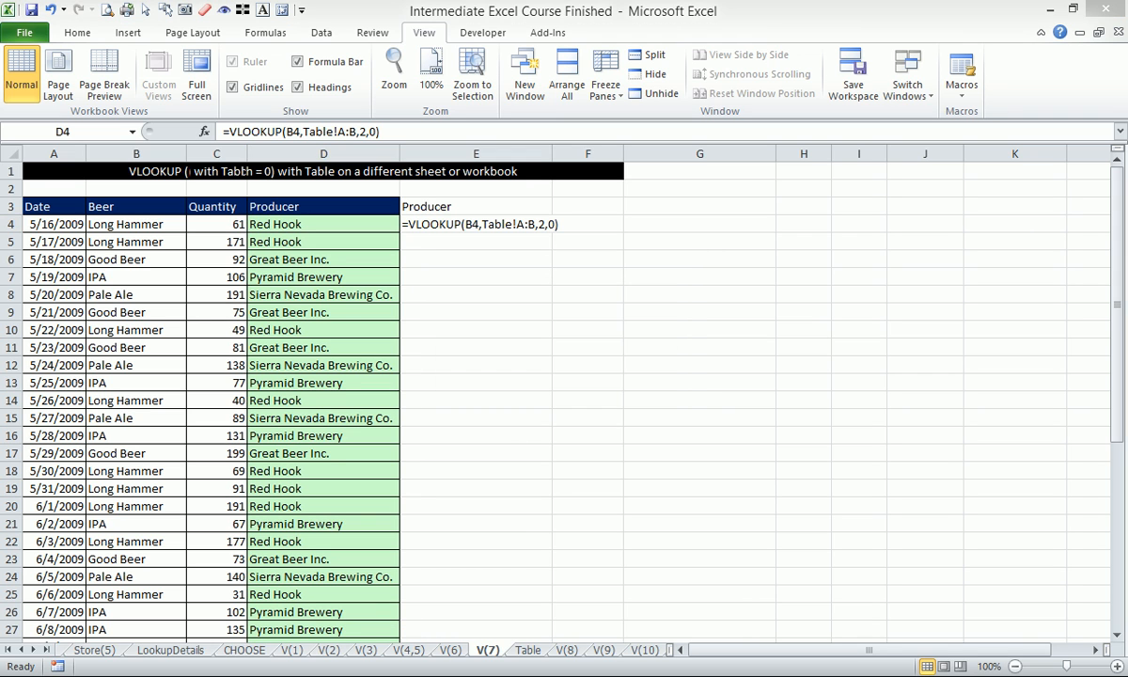
{"action": "left_click", "coordinate": [988, 551]}
{"action": "left_click", "coordinate": [980, 664]}
{"action": "left_click", "coordinate": [761, 446]}
- Compare the V(7) worksheet with the lookup data on the Table worksheet, and open the V(8) worksheet
{"action": "left_click", "coordinate": [527, 650]}
{"action": "left_click", "coordinate": [488, 650]}
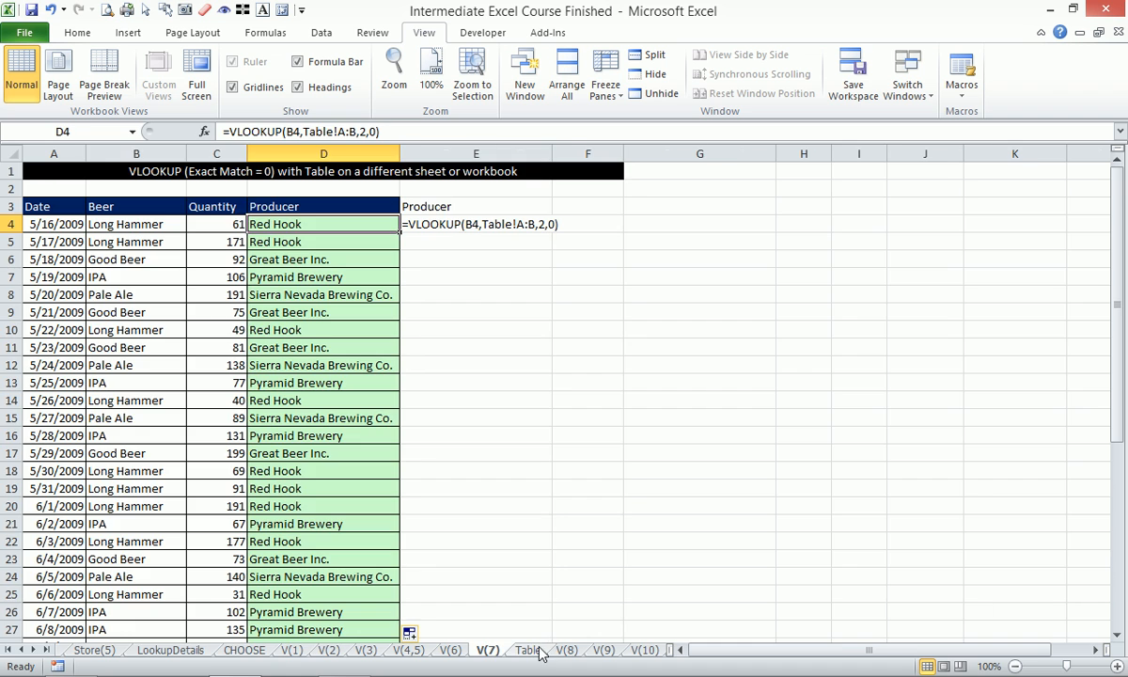
{"action": "left_click", "coordinate": [530, 650]}
{"action": "left_click", "coordinate": [489, 650]}
{"action": "left_click", "coordinate": [528, 650]}
{"action": "left_click", "coordinate": [567, 650]}
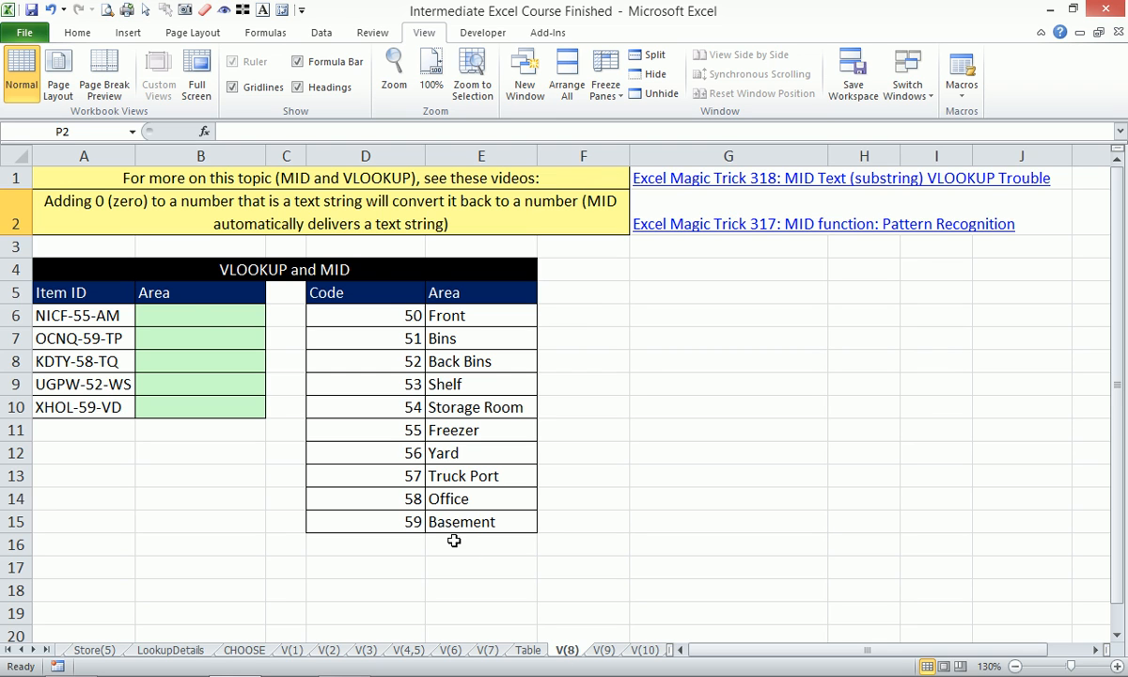
- Insert the letter A into the first Item ID in A6 so it reads NIACF-55-AM
{"action": "left_click", "coordinate": [198, 310]}
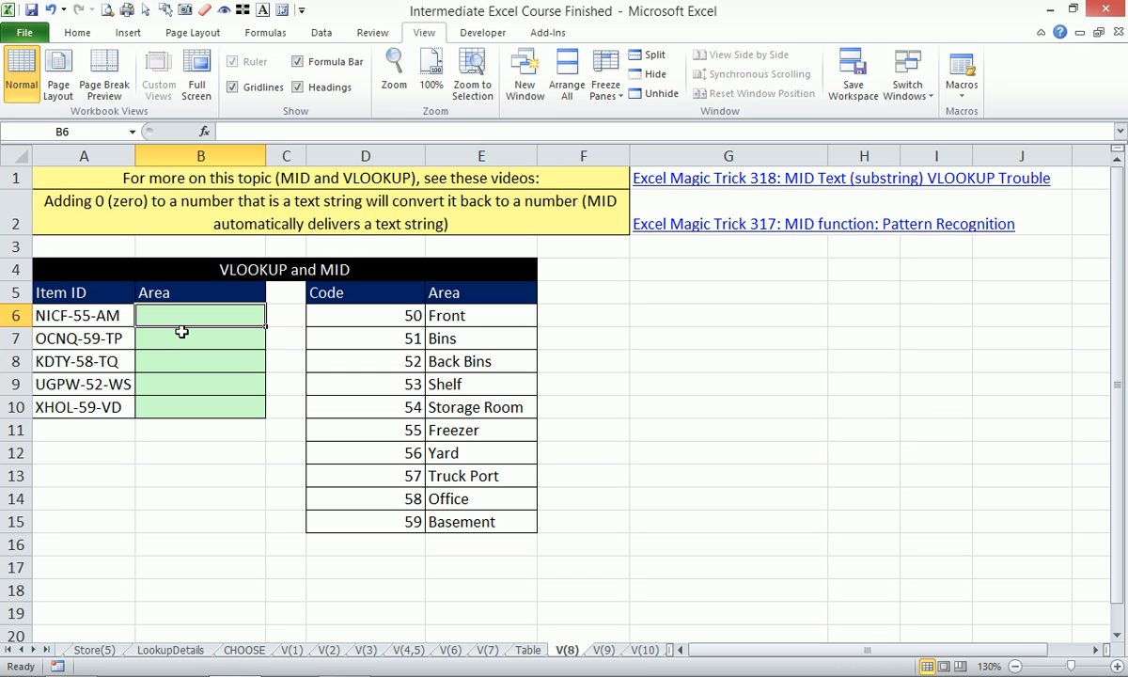
{"action": "double_click", "coordinate": [51, 316]}
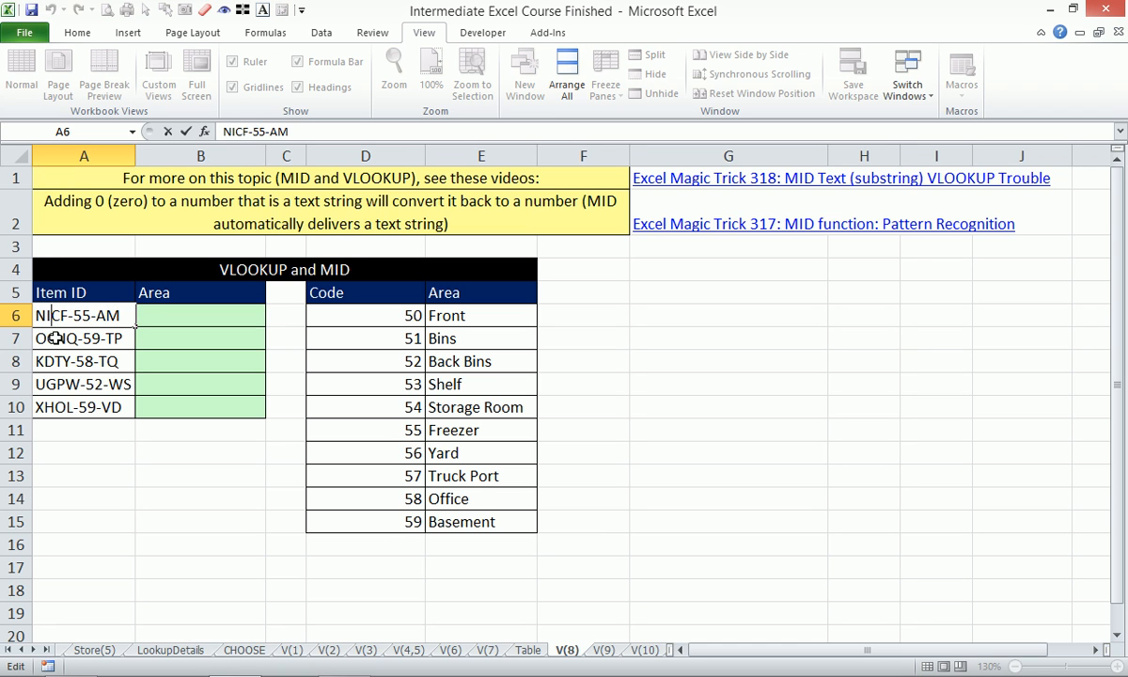
{"action": "type", "text": "A"}
{"action": "left_click", "coordinate": [137, 370]}
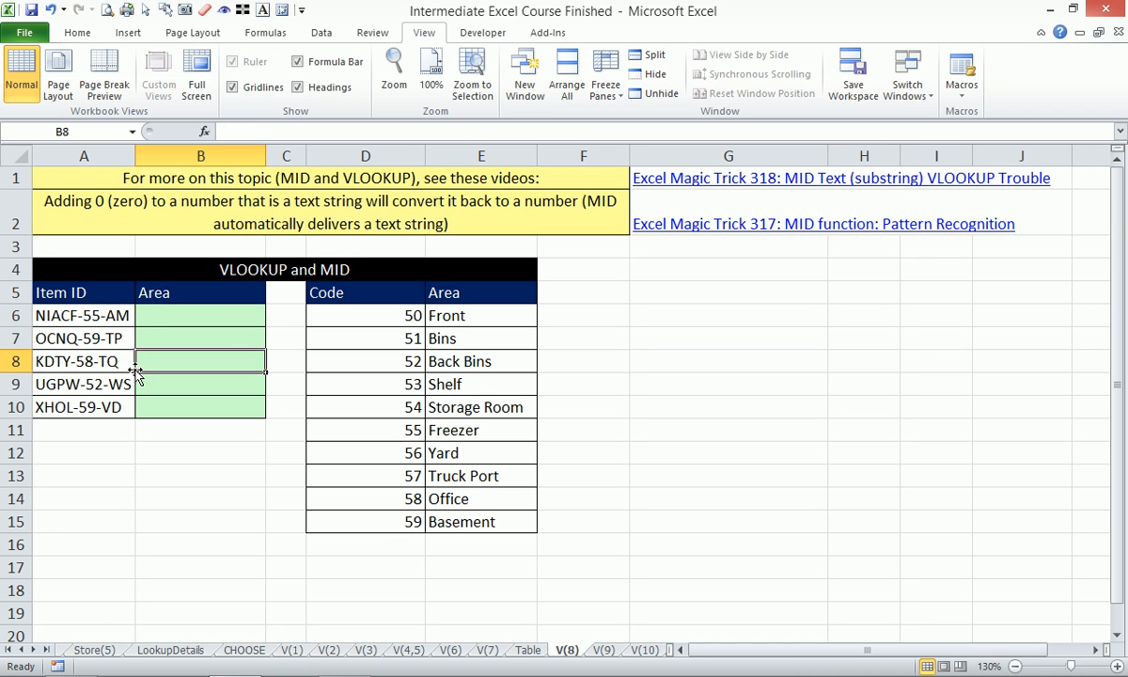
- Zoom the worksheet to the VLOOKUP and MID range A4:E15
{"action": "left_click", "coordinate": [132, 316]}
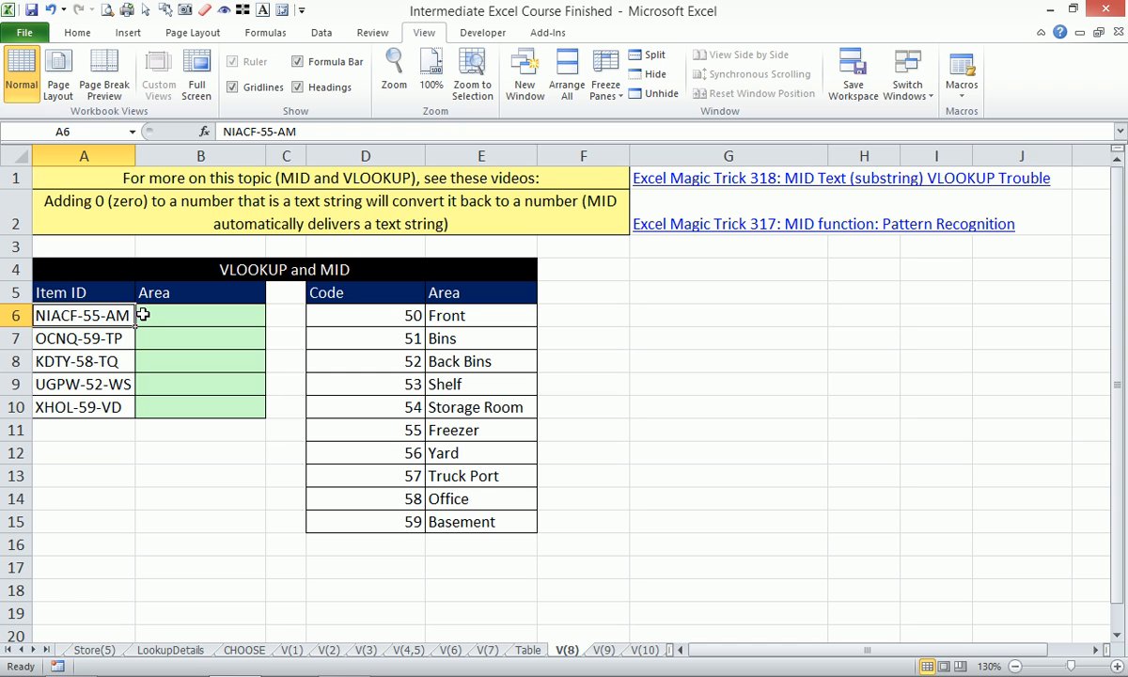
{"action": "left_click_drag", "start_coordinate": [73, 288], "coordinate": [234, 390]}
{"action": "left_click_drag", "start_coordinate": [85, 268], "coordinate": [531, 527]}
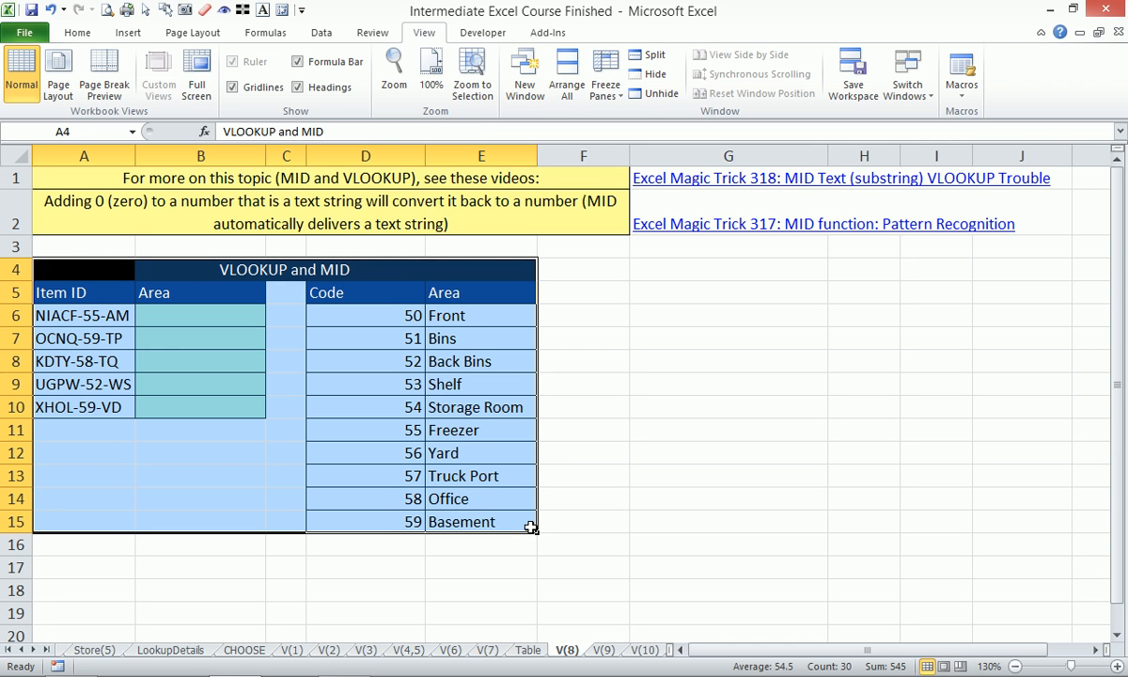
{"action": "key", "text": "alt+w"}
{"action": "key", "text": "f"}
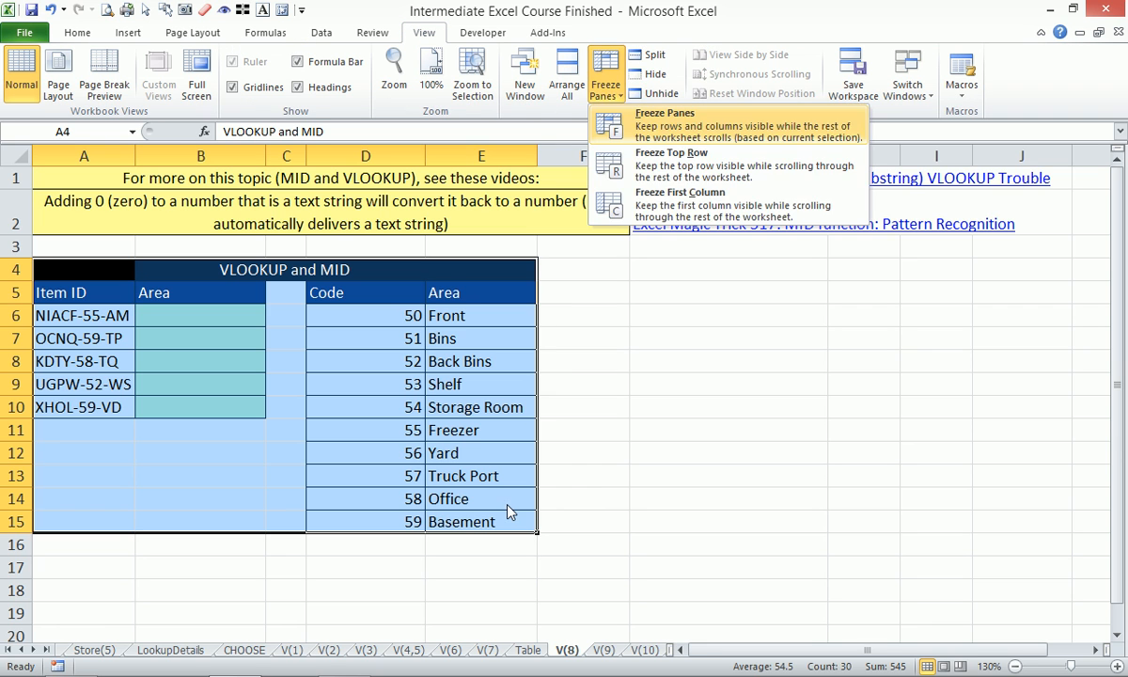
{"action": "key", "text": "Escape"}
{"action": "key", "text": "g"}
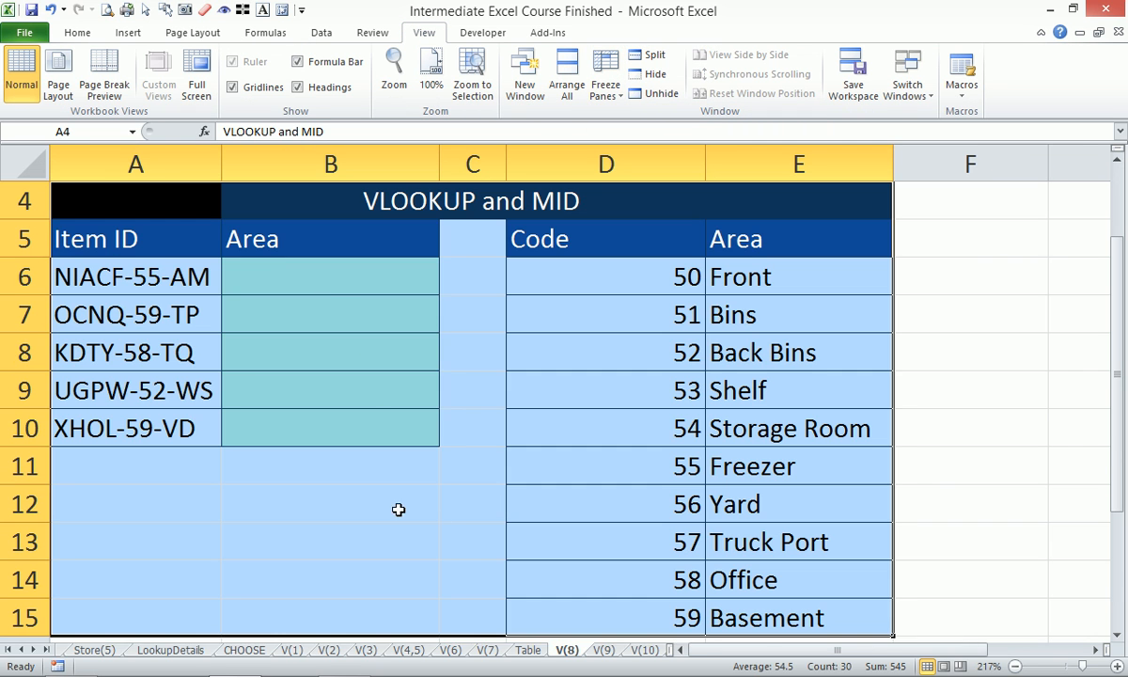
- Enter the formula =SEARCH("-",A6) in B6 to find the first hyphen's position in the Item ID
{"action": "left_click", "coordinate": [323, 275]}
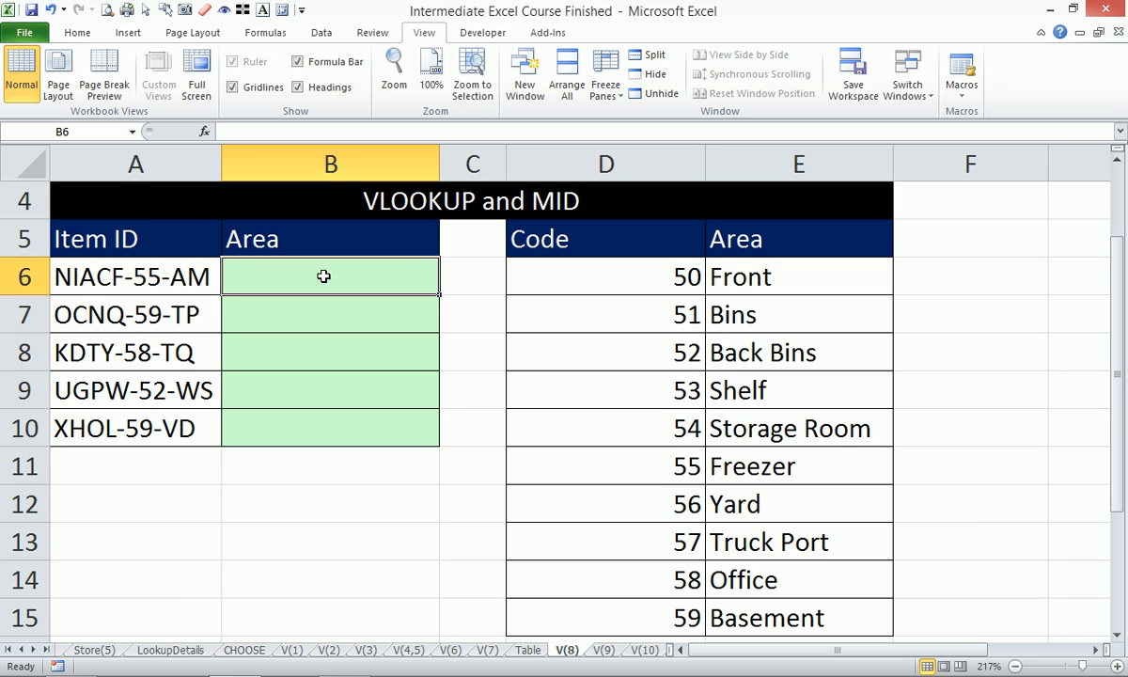
{"action": "type", "text": "=sear"}
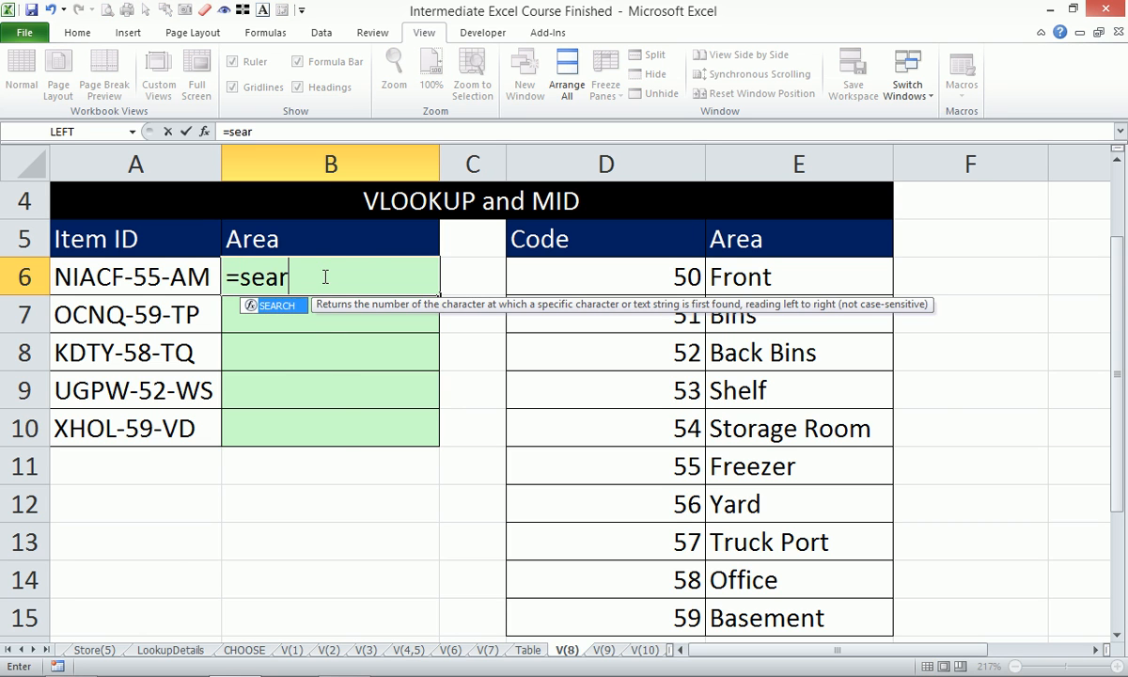
{"action": "key", "text": "Tab"}
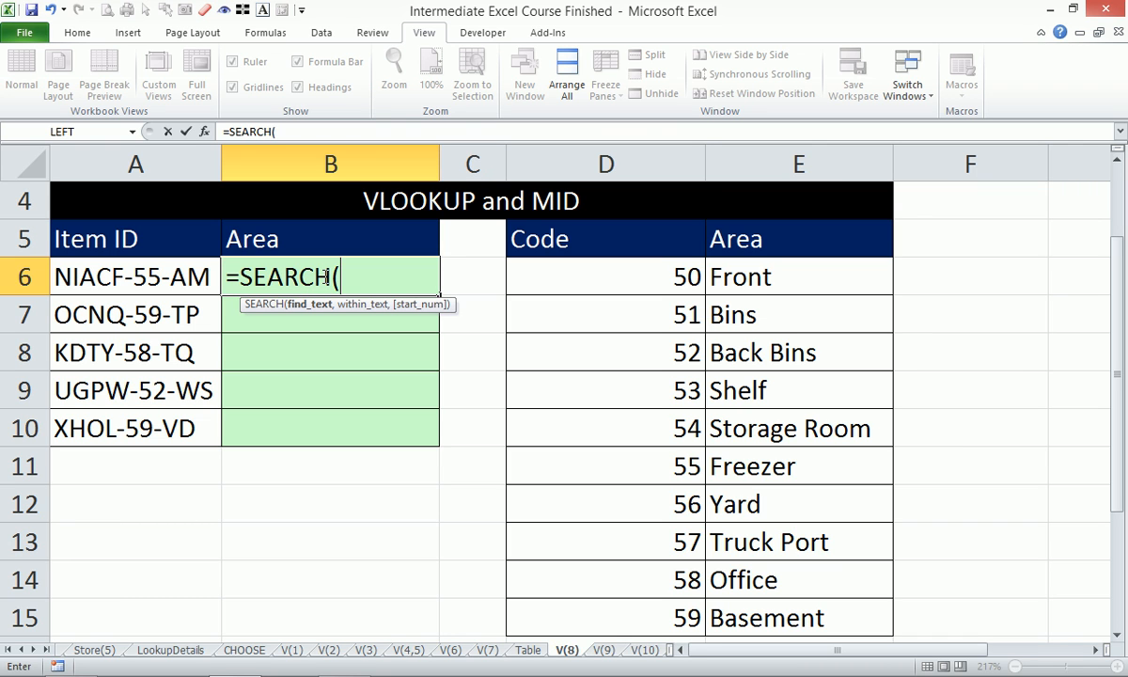
{"action": "type", "text": "\"-\""}
{"action": "type", "text": ","}
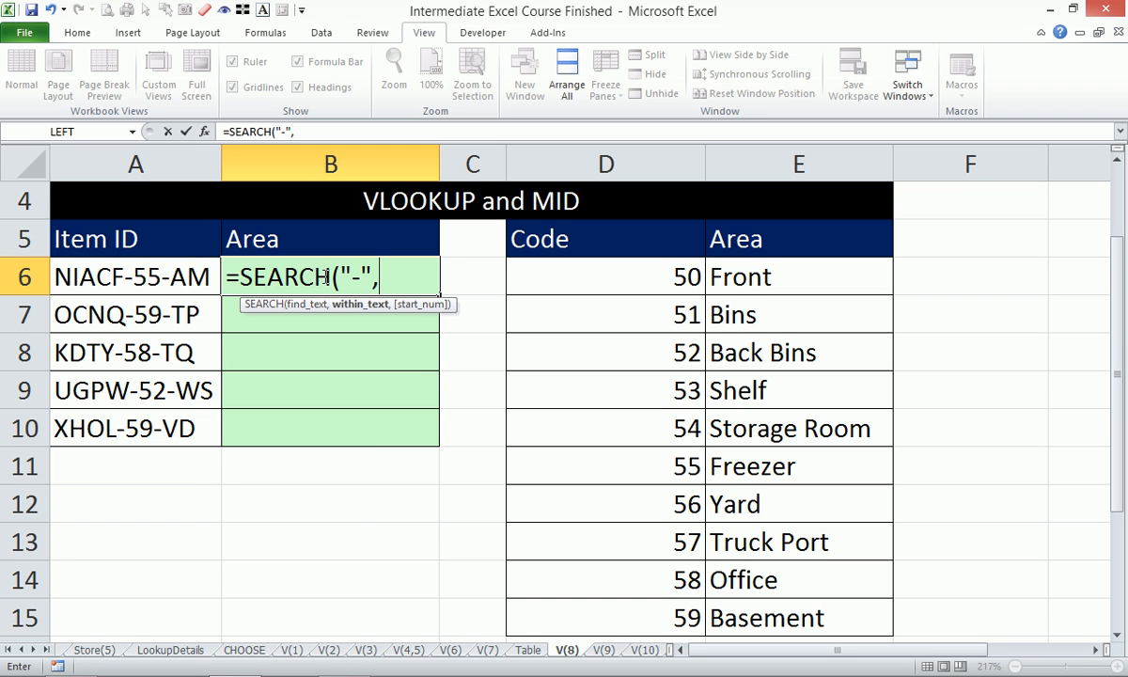
{"action": "left_click", "coordinate": [200, 277]}
{"action": "key", "text": "Return"}
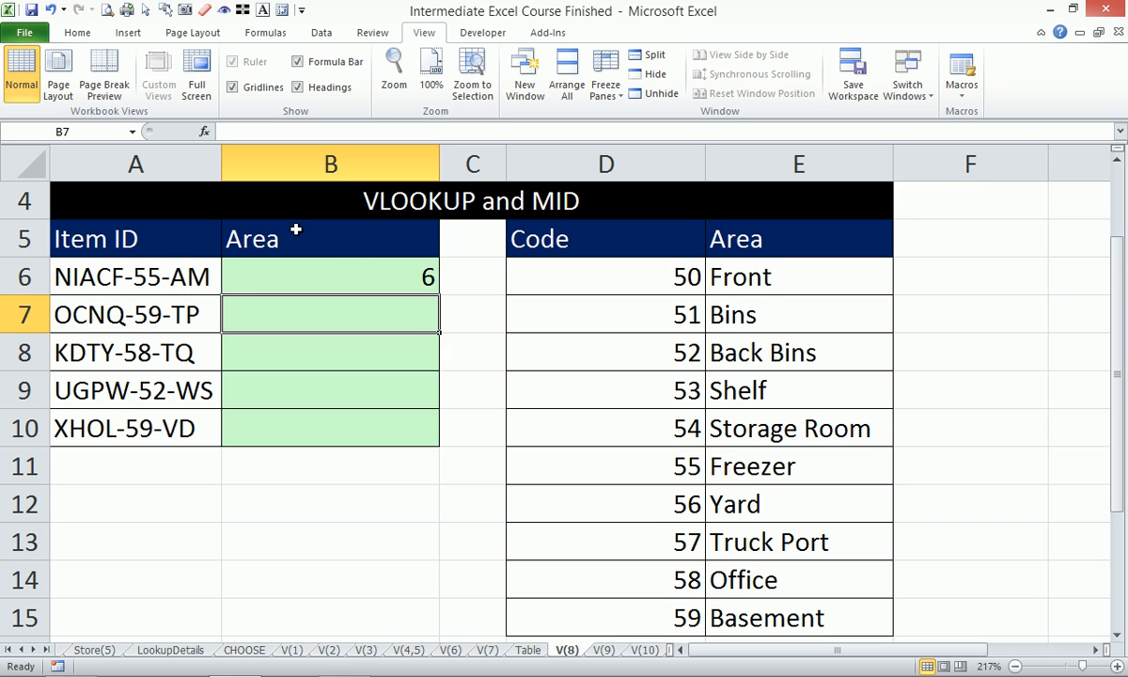
- Fill the SEARCH formula from B6 down the Area column to B10 and reselect B6
{"action": "left_click", "coordinate": [393, 277]}
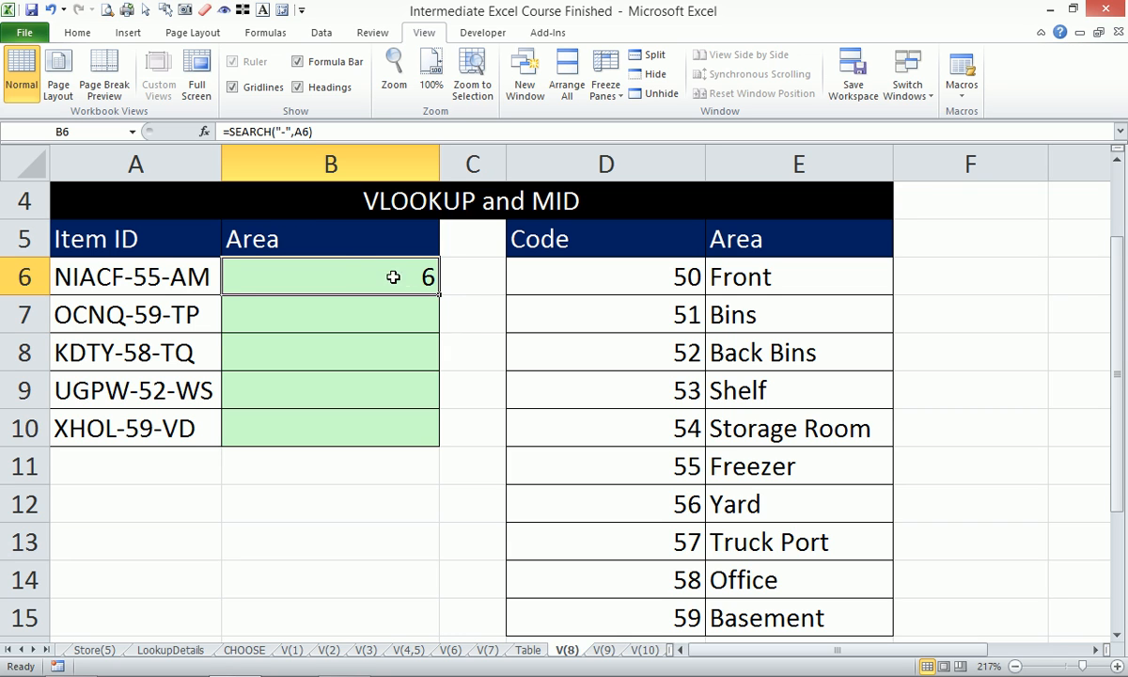
{"action": "double_click", "coordinate": [439, 295]}
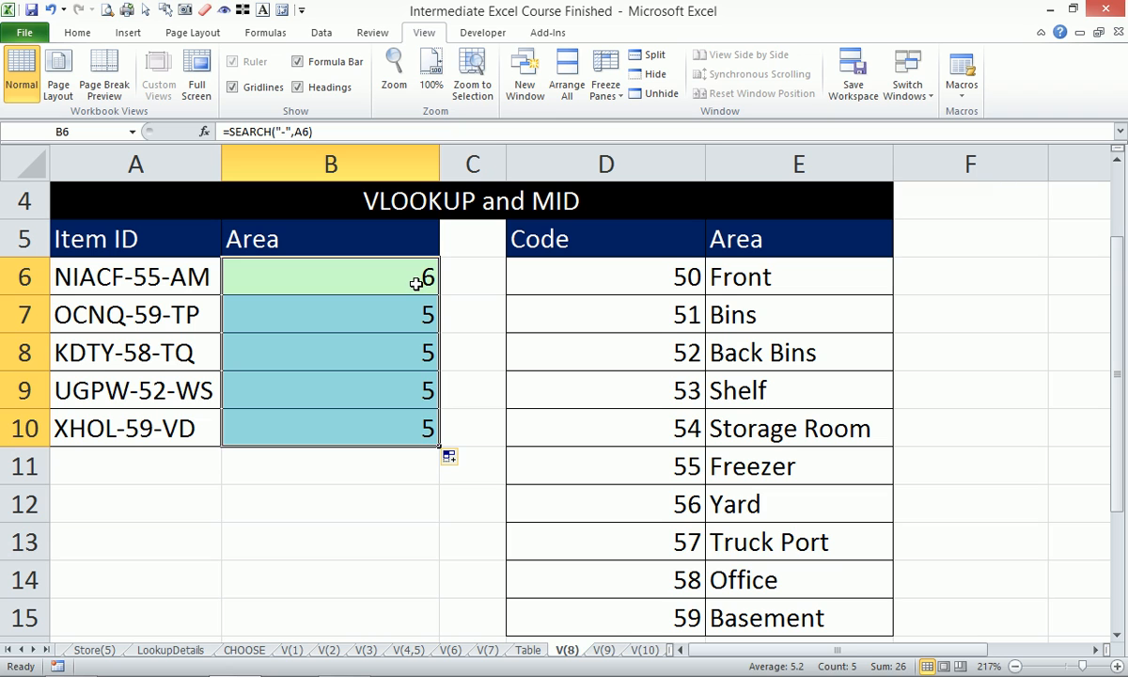
{"action": "left_click", "coordinate": [415, 283]}
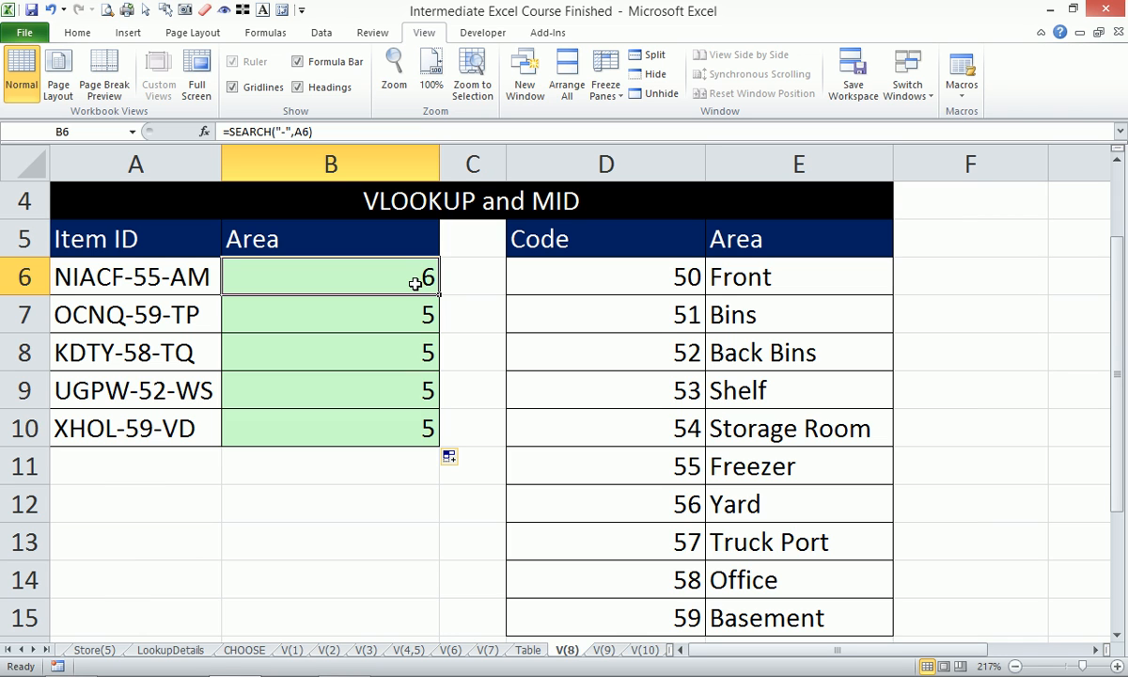
{"action": "left_click", "coordinate": [470, 277]}
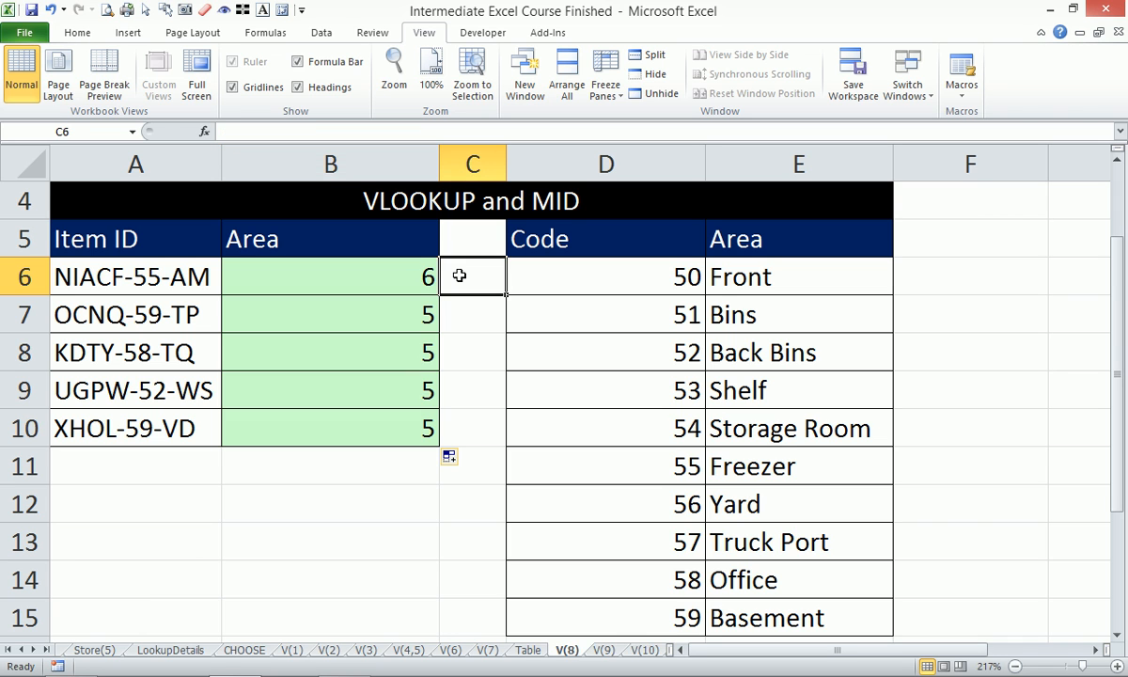
{"action": "type", "text": "=mid"}
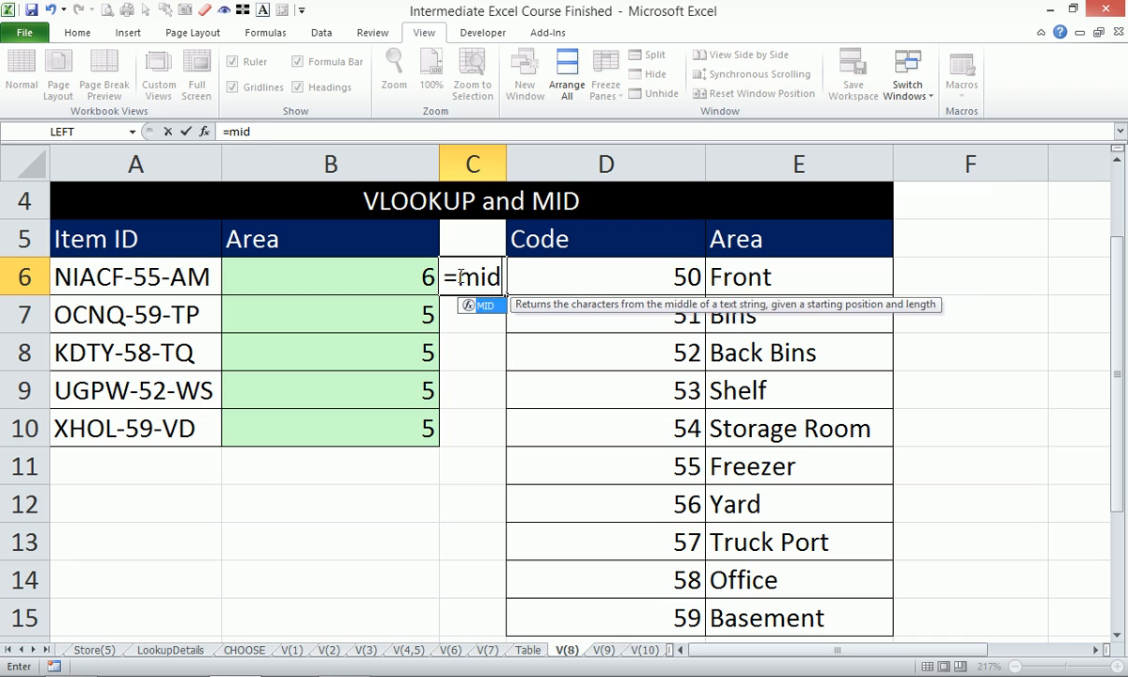
{"action": "key", "text": "Tab"}
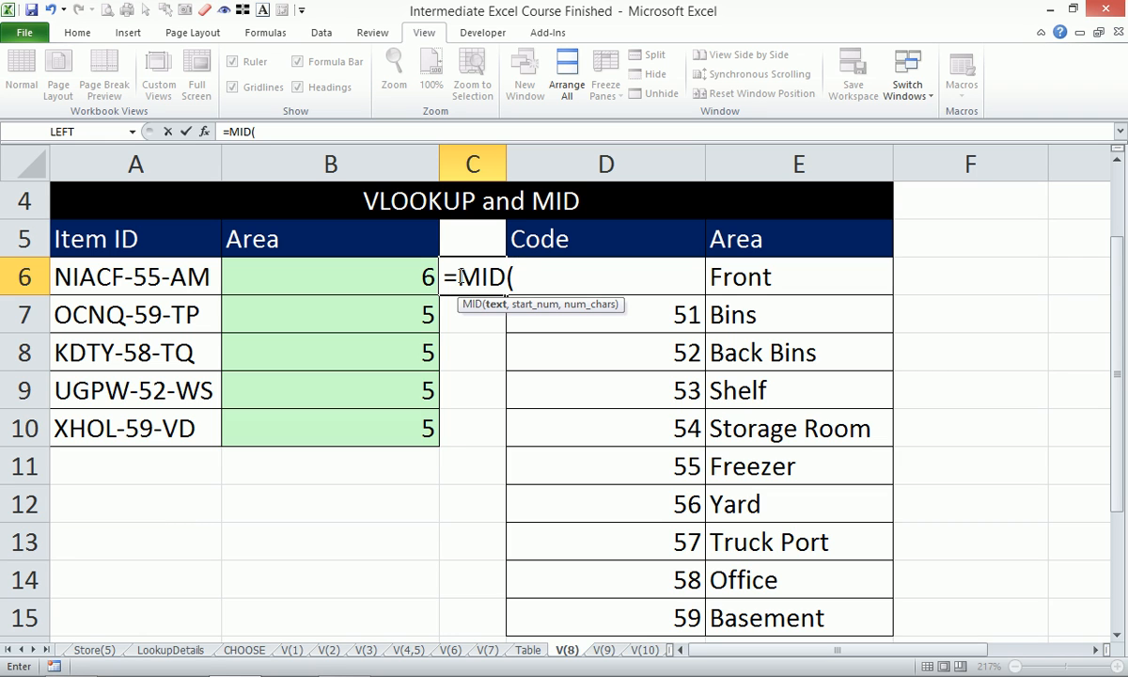
{"action": "key", "text": "Escape"}
- Append +1 to the SEARCH formula in B6 and fill it down the Area column to B10
{"action": "left_click", "coordinate": [421, 275]}
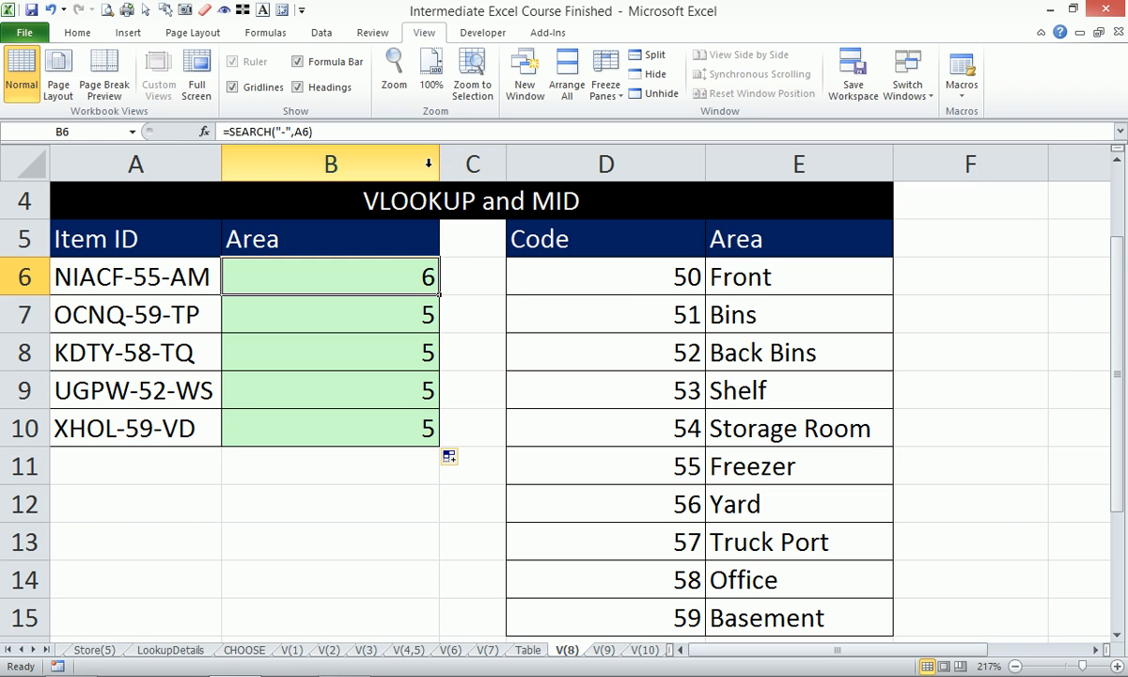
{"action": "left_click", "coordinate": [422, 128]}
{"action": "type", "text": "+1"}
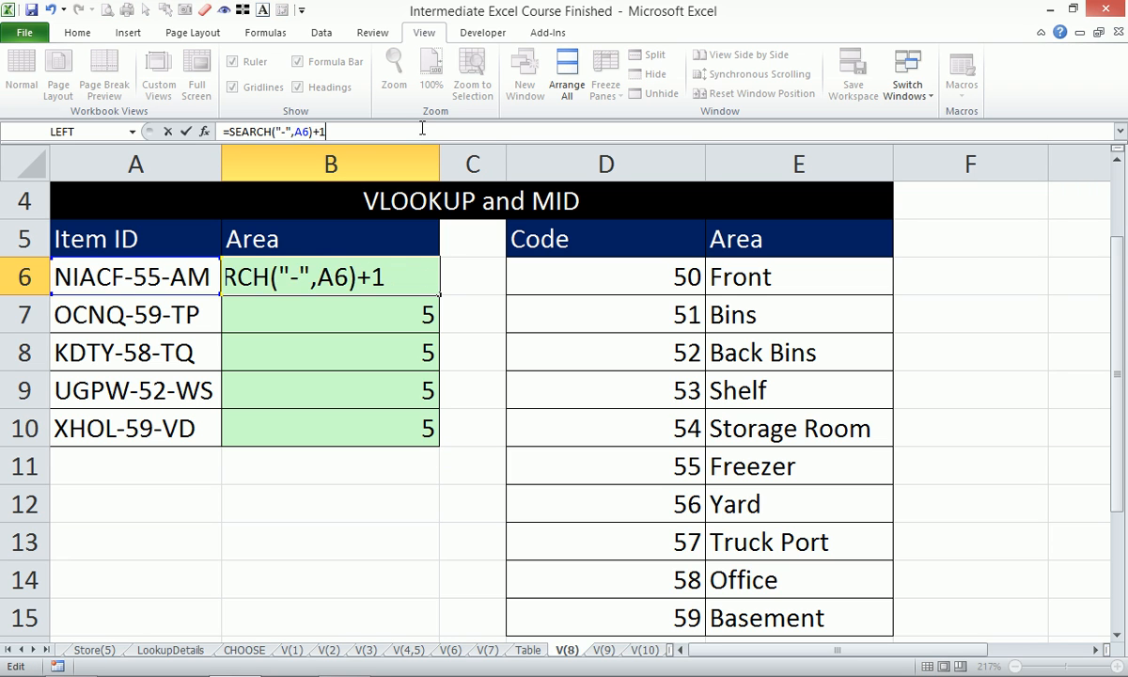
{"action": "key", "text": "Return"}
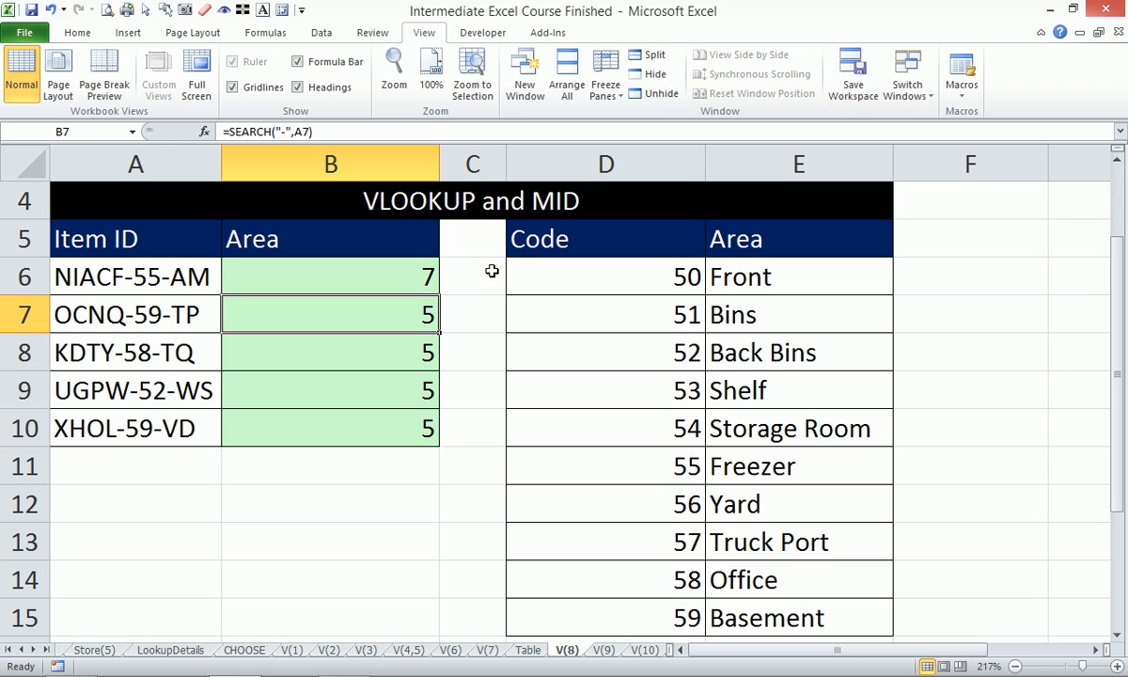
{"action": "left_click", "coordinate": [413, 267]}
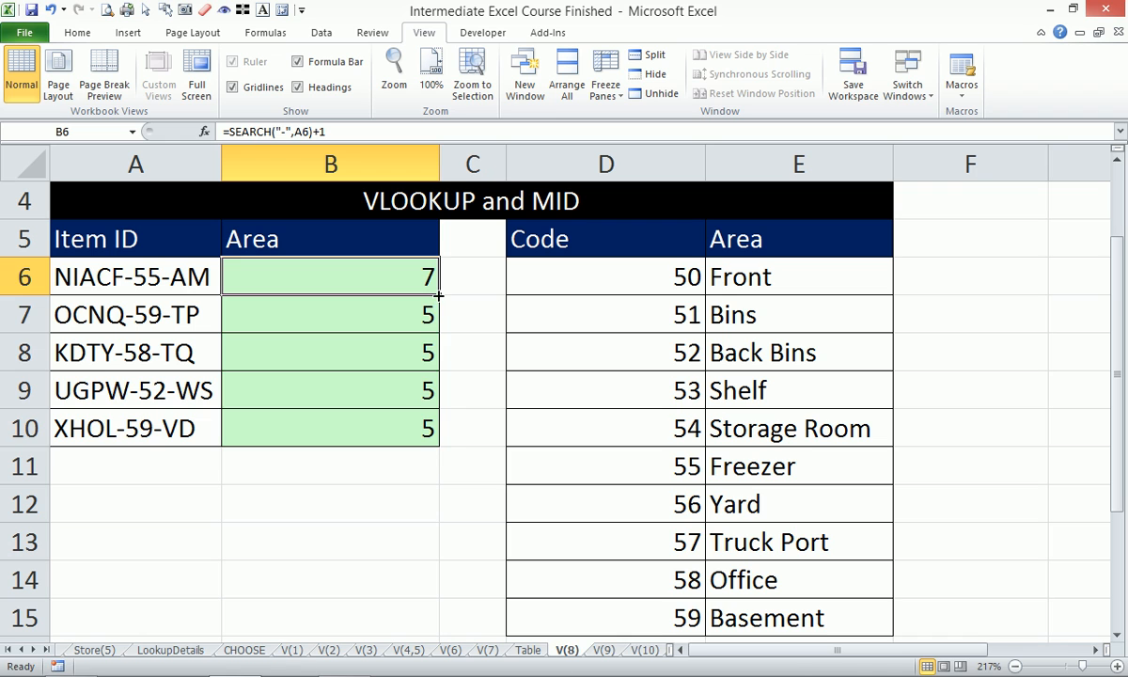
{"action": "double_click", "coordinate": [439, 296]}
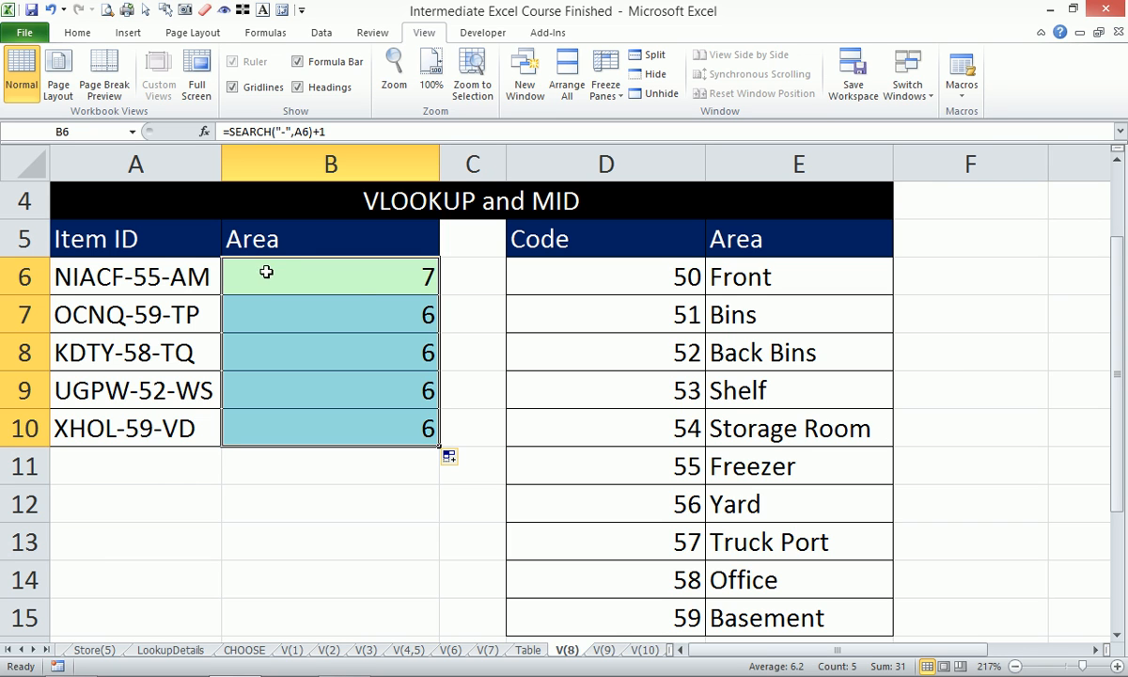
- Wrap B6's SEARCH formula in MID to extract the two-digit code, giving =MID(A6,SEARCH("-",A6)+1,2)
{"action": "left_click", "coordinate": [360, 283]}
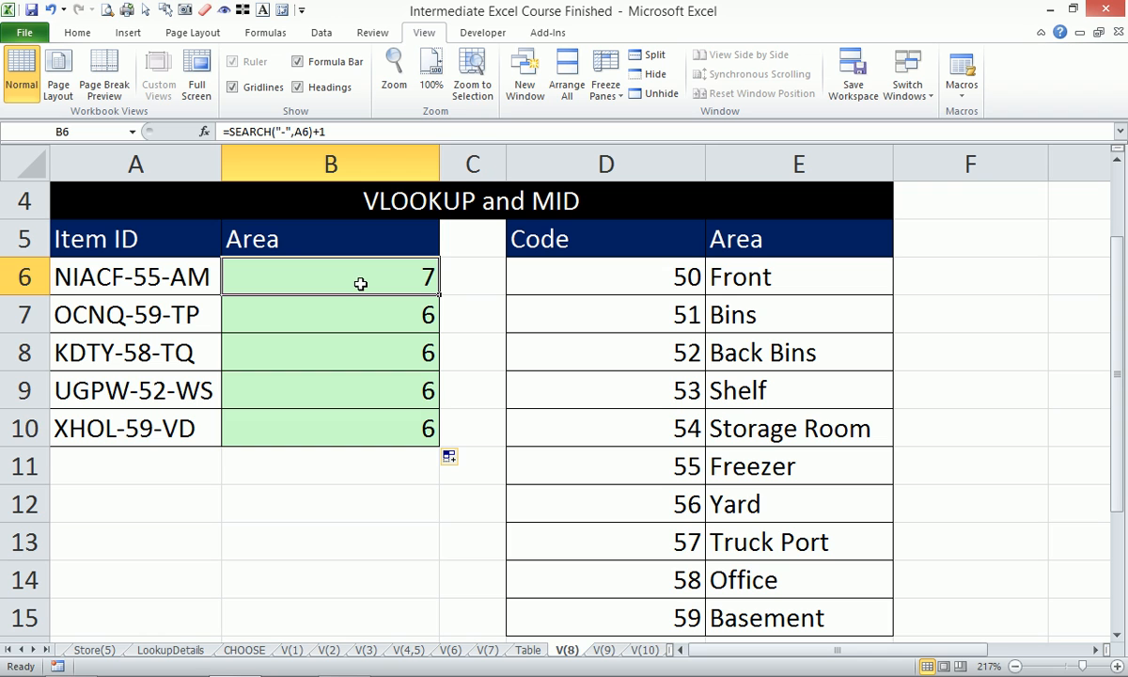
{"action": "left_click", "coordinate": [230, 132]}
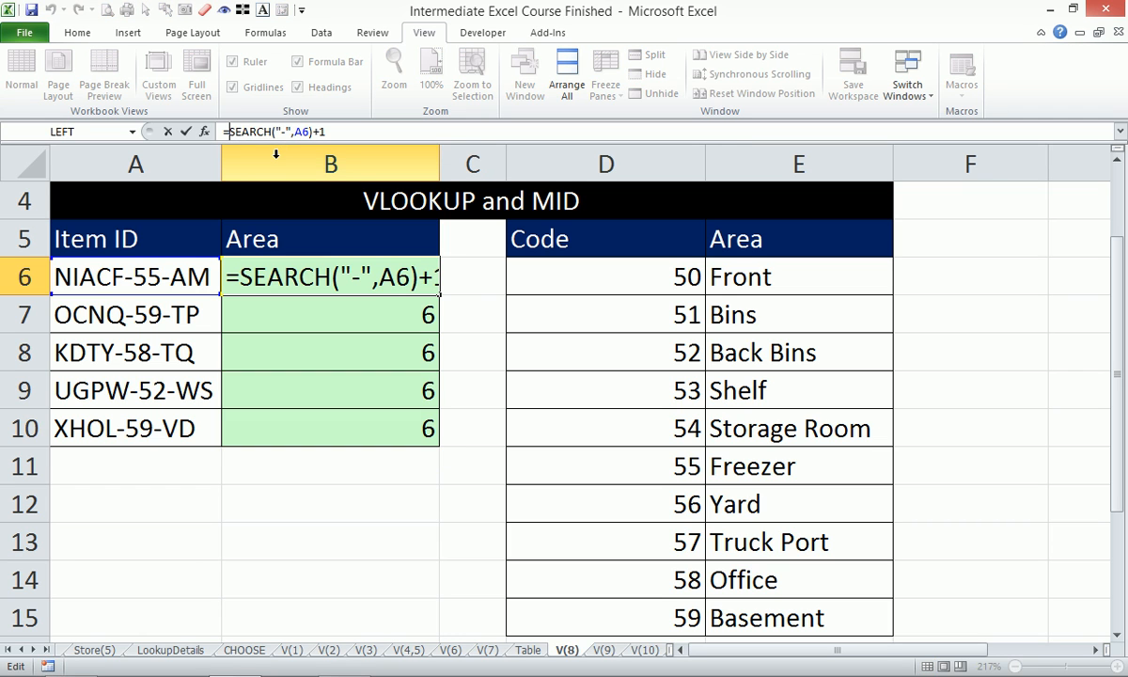
{"action": "type", "text": "mid"}
{"action": "key", "text": "Tab"}
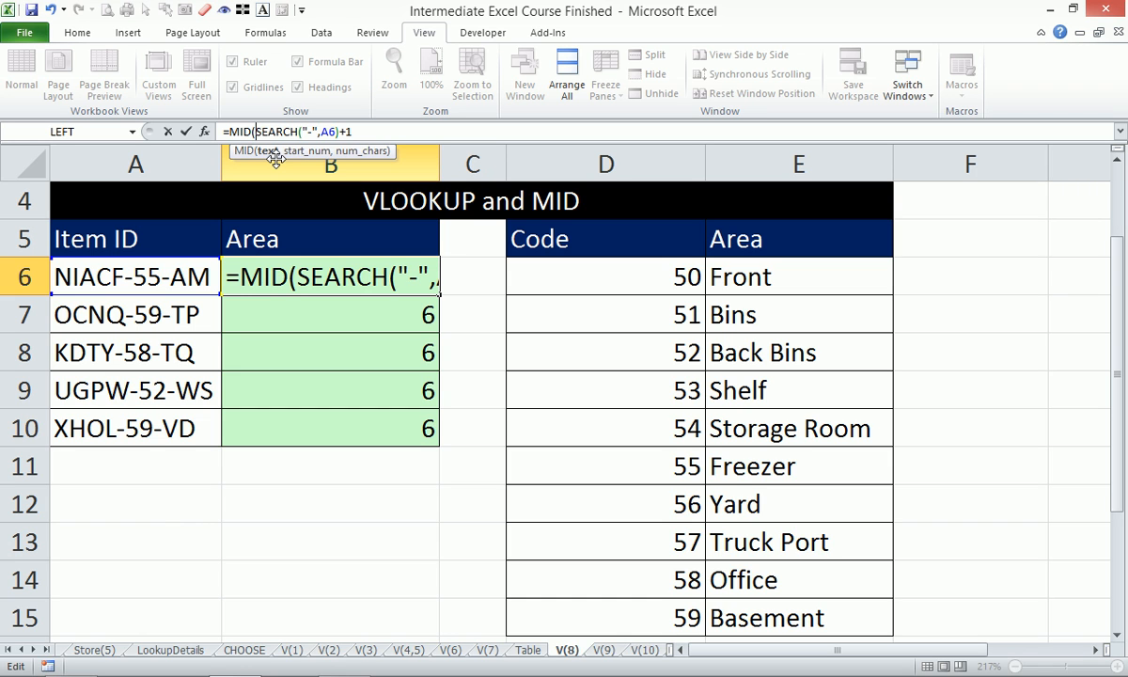
{"action": "left_click", "coordinate": [126, 275]}
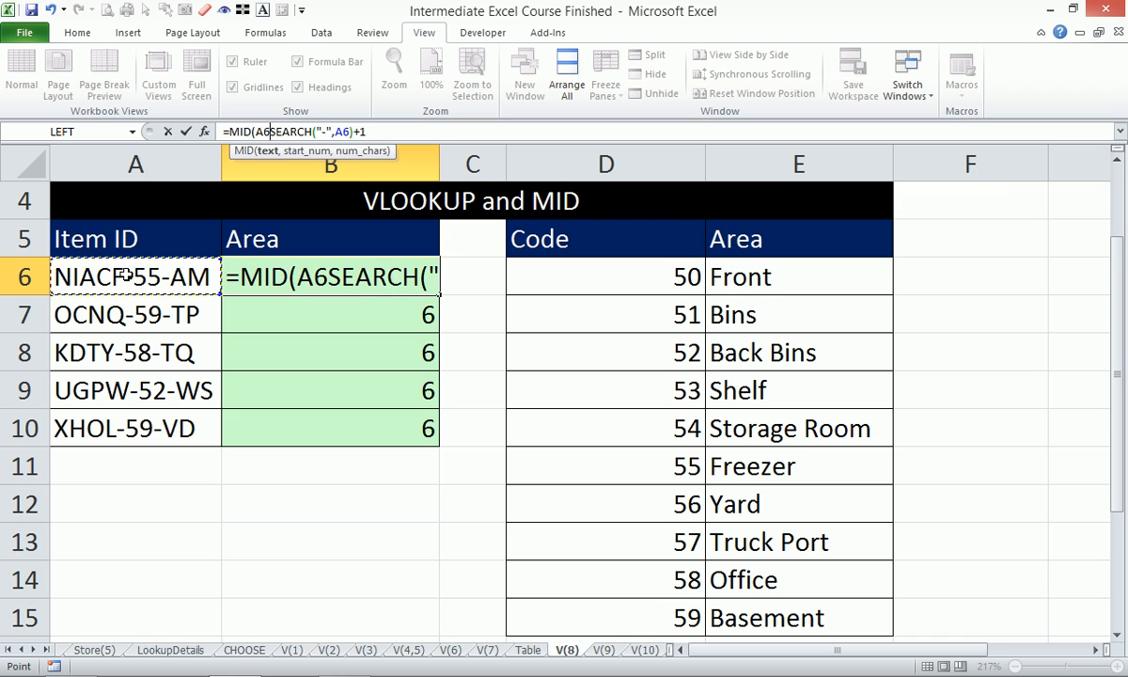
{"action": "type", "text": ","}
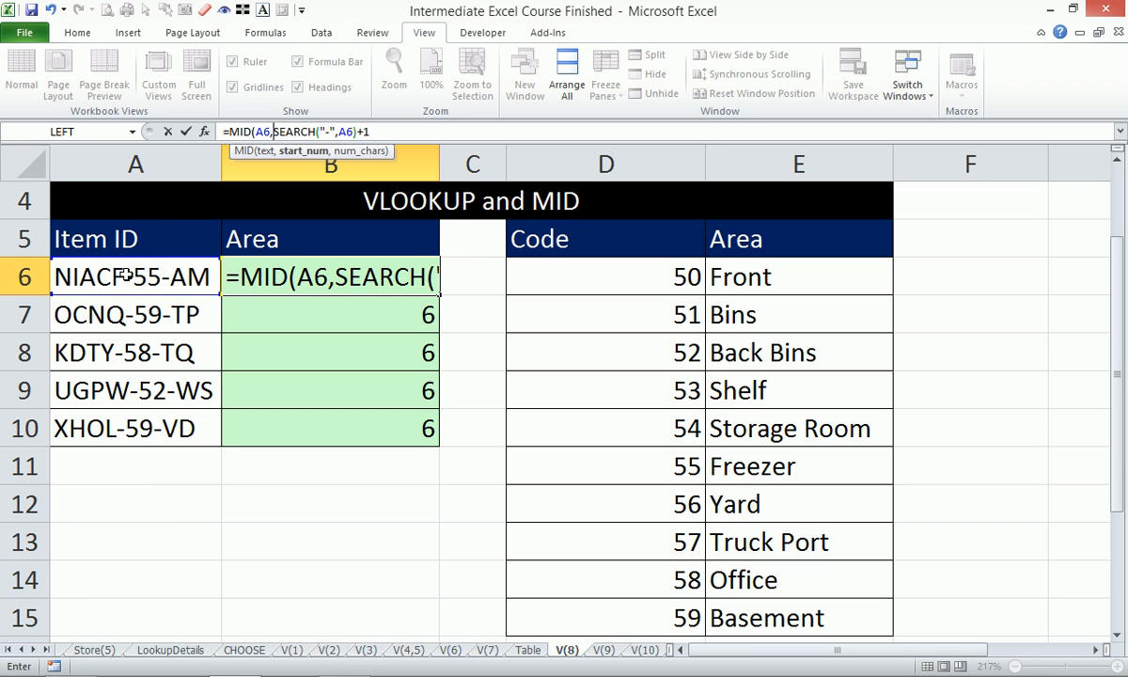
{"action": "left_click", "coordinate": [304, 153]}
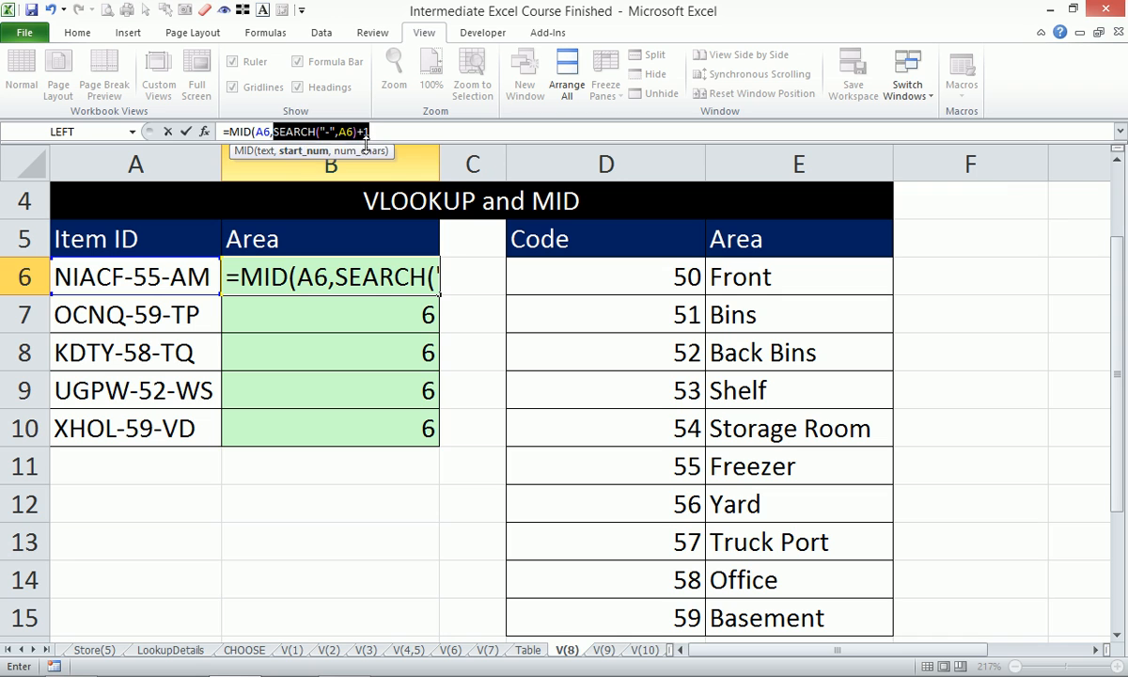
{"action": "left_click", "coordinate": [393, 132]}
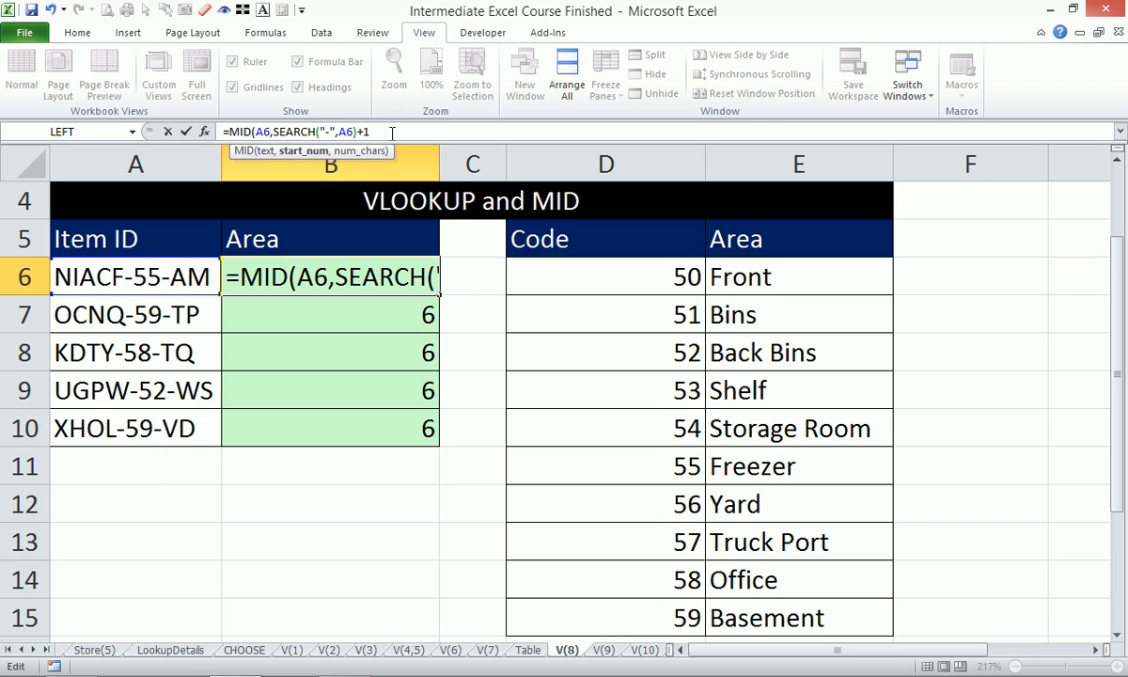
{"action": "type", "text": ","}
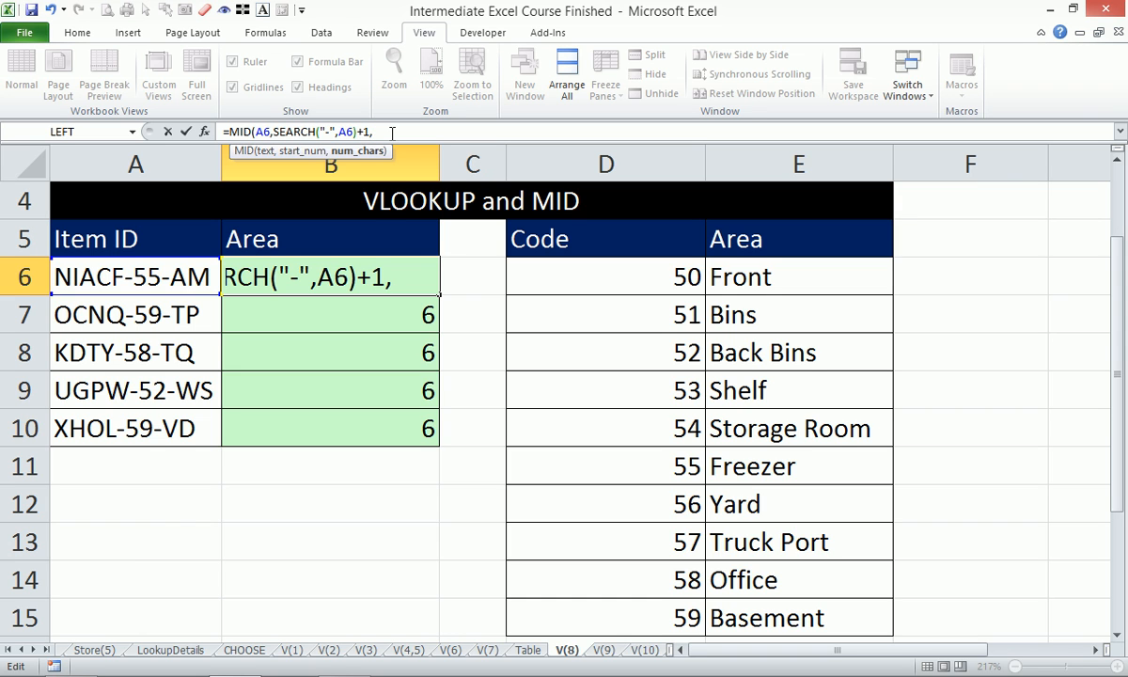
{"action": "type", "text": "2)"}
{"action": "key", "text": "Return"}
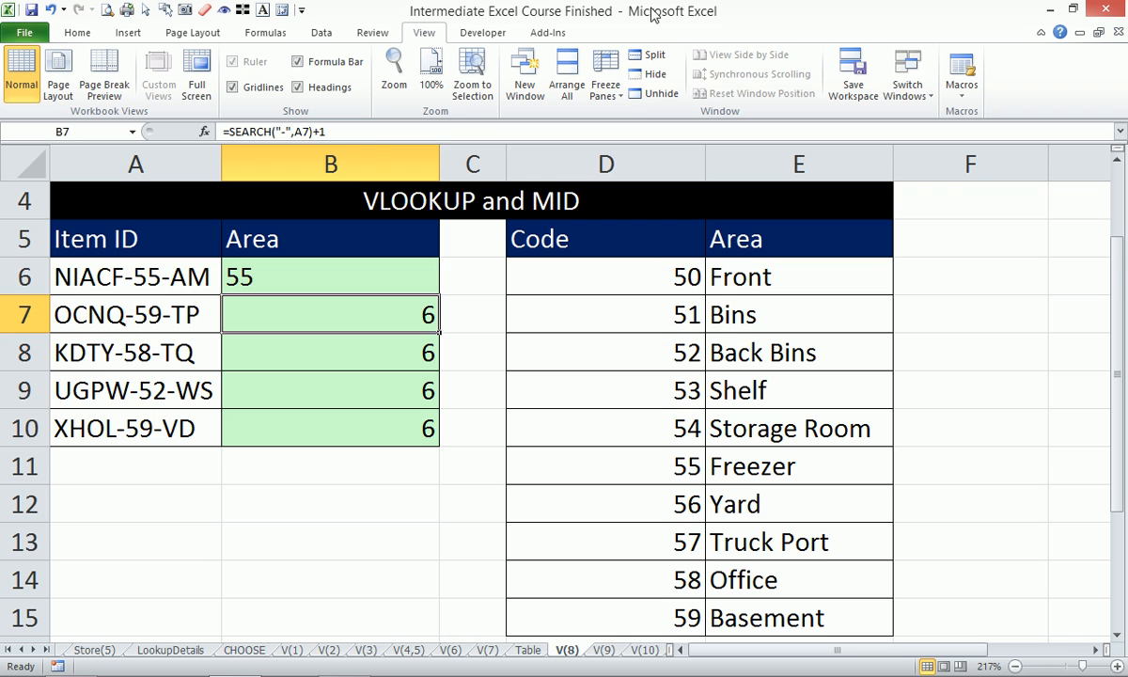
- Fill B6's MID formula down to B10 and prefix it with -- across B6:B10 to convert the extracted codes to numbers
{"action": "left_click", "coordinate": [402, 268]}
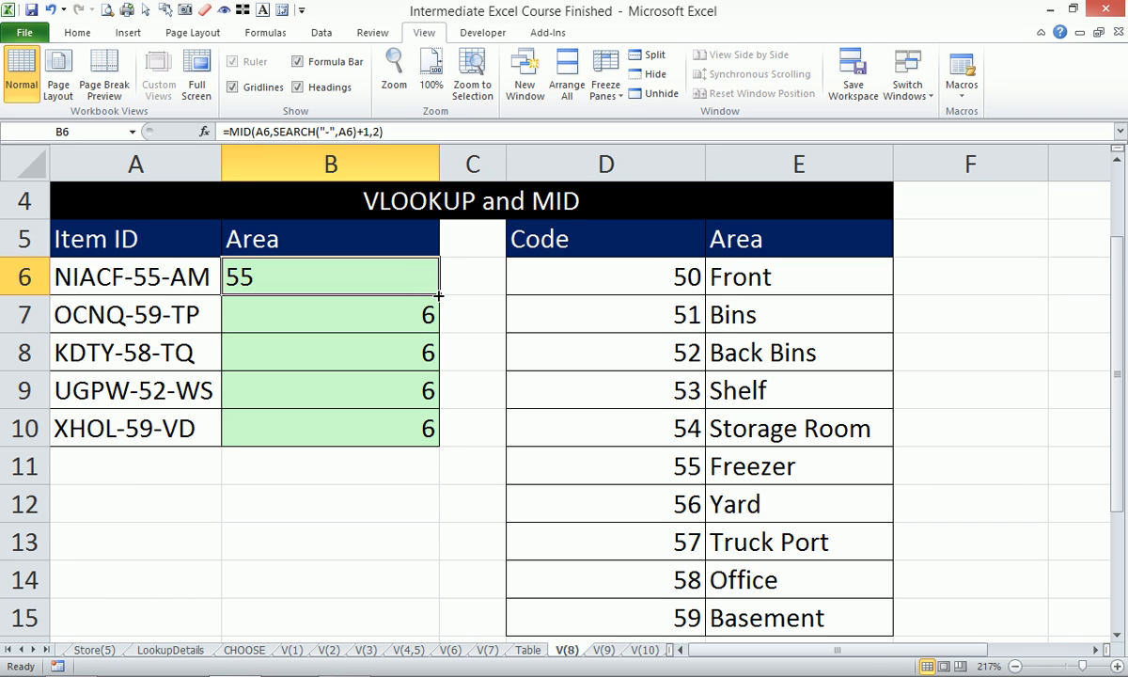
{"action": "double_click", "coordinate": [435, 296]}
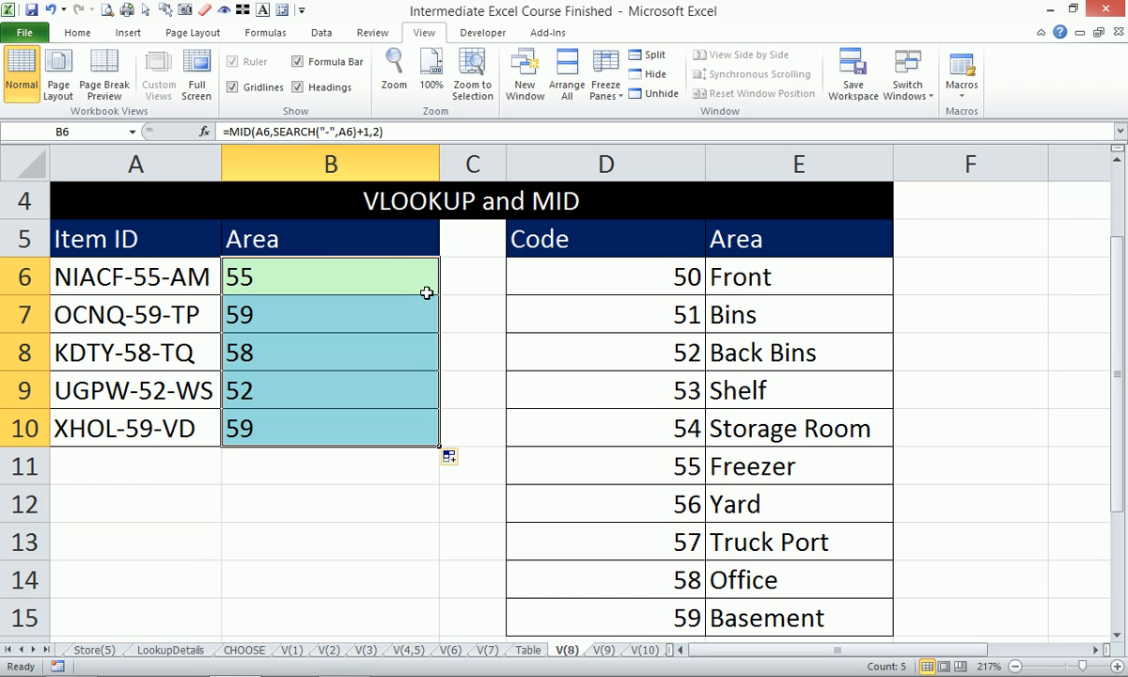
{"action": "left_click", "coordinate": [241, 134]}
{"action": "type", "text": "--"}
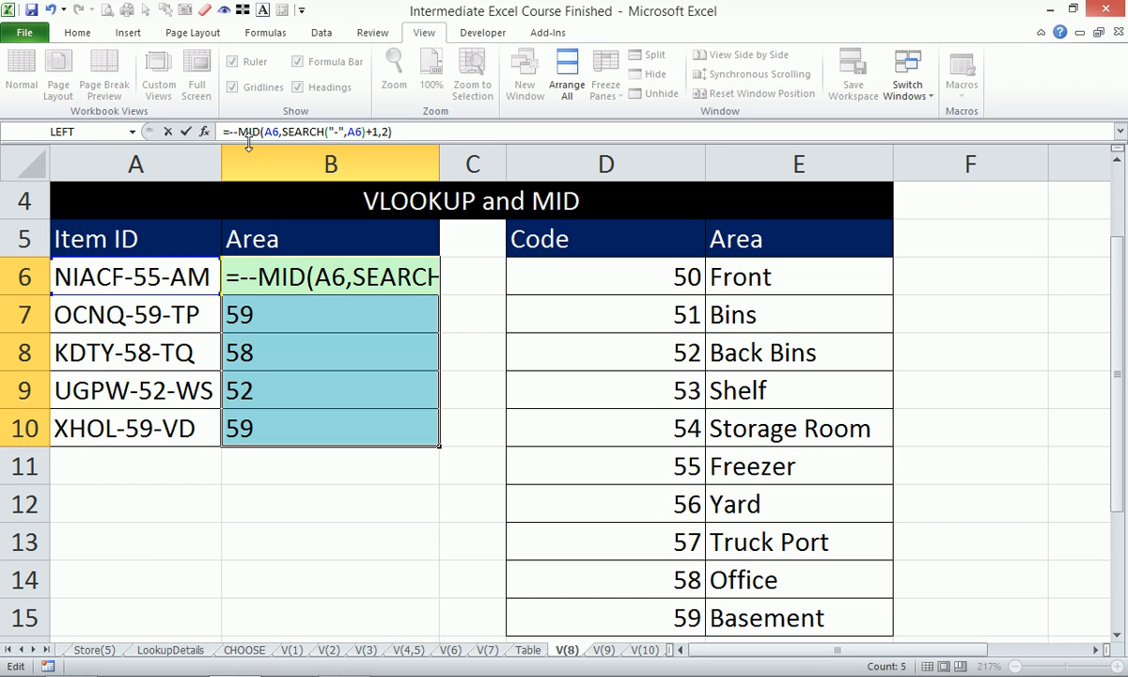
{"action": "key", "text": "ctrl+Return"}
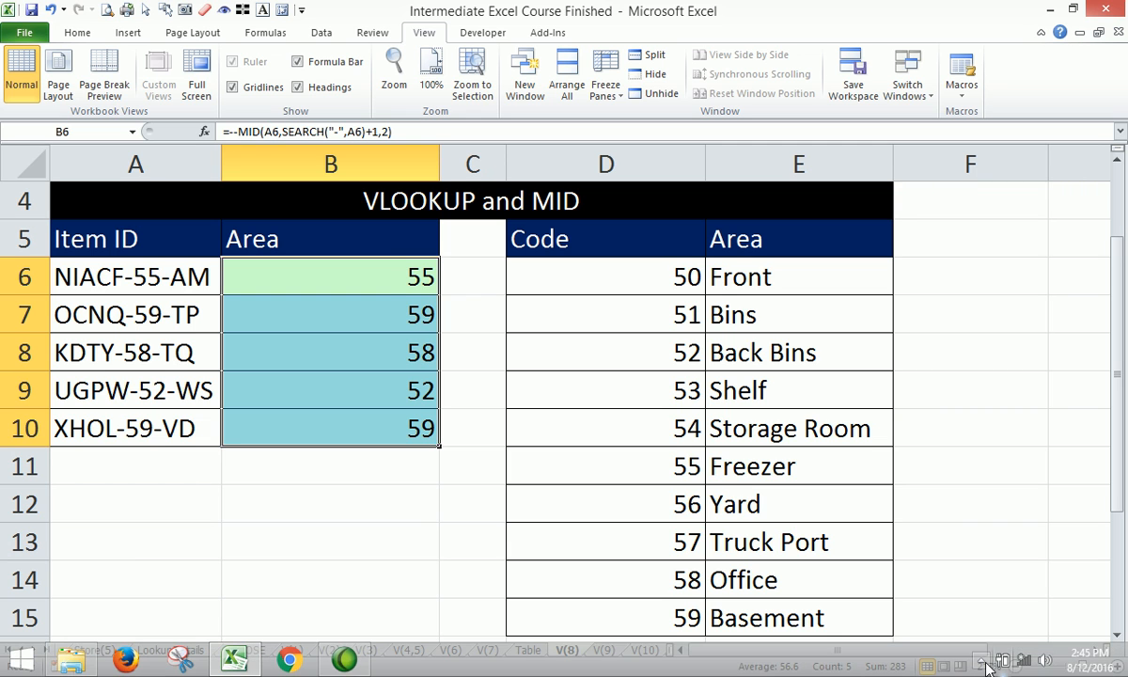
- Start wrapping the --MID formula for B6:B10 in VLOOKUP, using --MID(A6,SEARCH("-",A6)+1,2) as the lookup value
{"action": "left_click", "coordinate": [985, 666]}
{"action": "left_click", "coordinate": [346, 277]}
{"action": "key", "text": "ctrl+shift+Down"}
{"action": "left_click", "coordinate": [229, 132]}
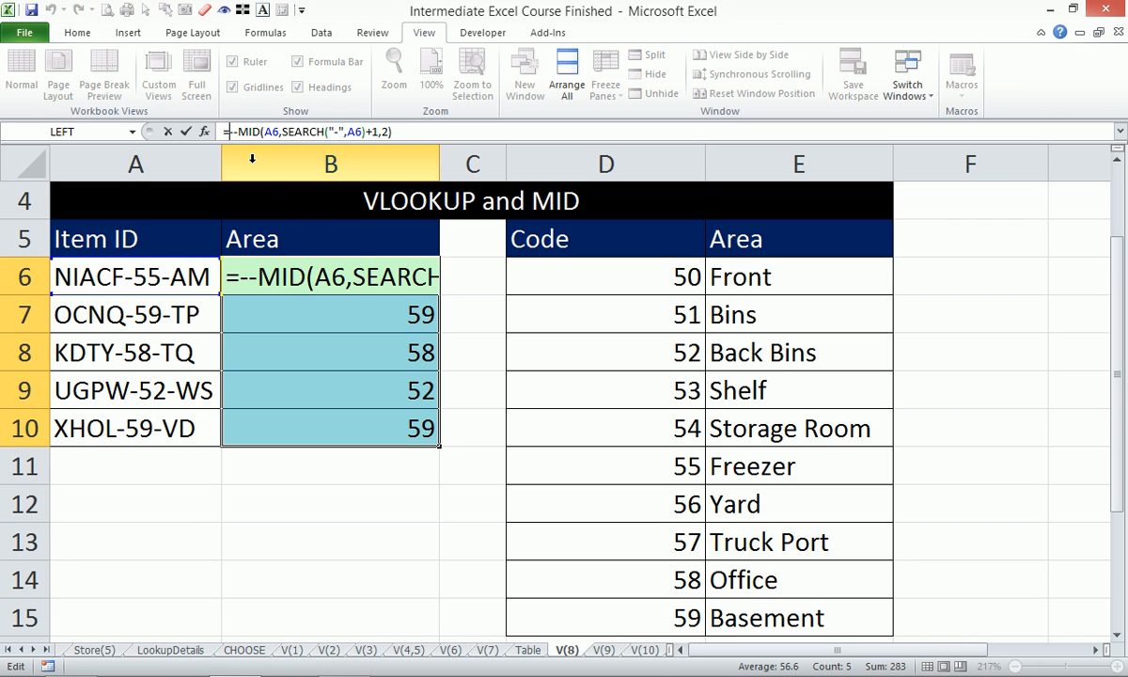
{"action": "type", "text": "vlo"}
{"action": "key", "text": "Tab"}
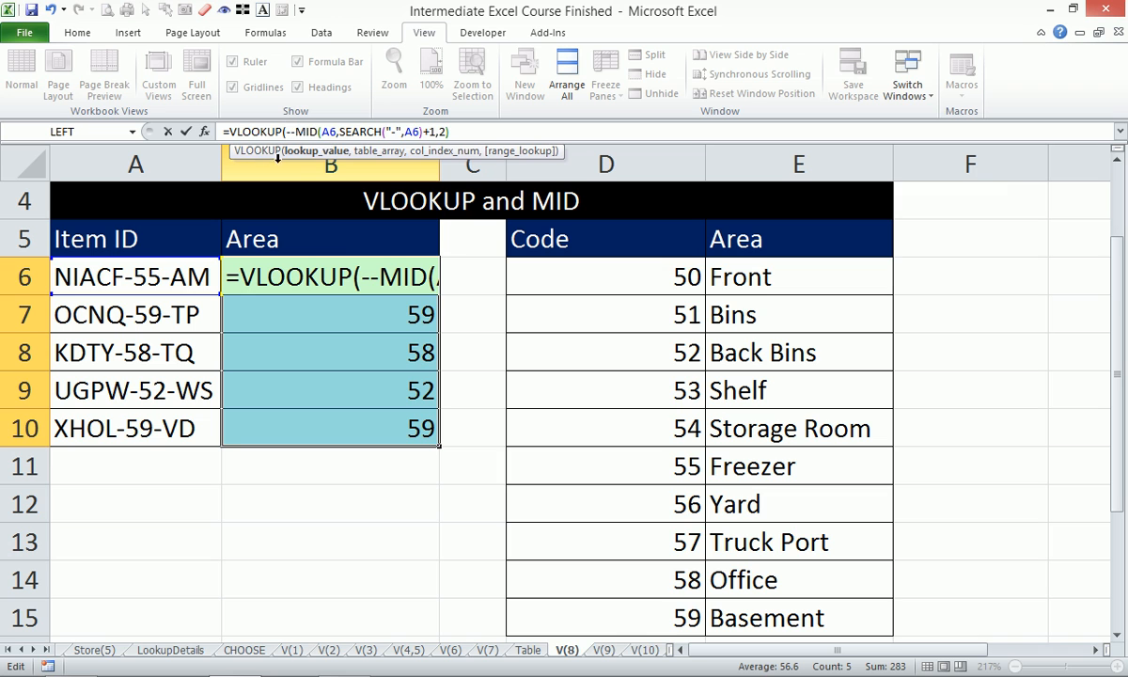
{"action": "left_click", "coordinate": [312, 154]}
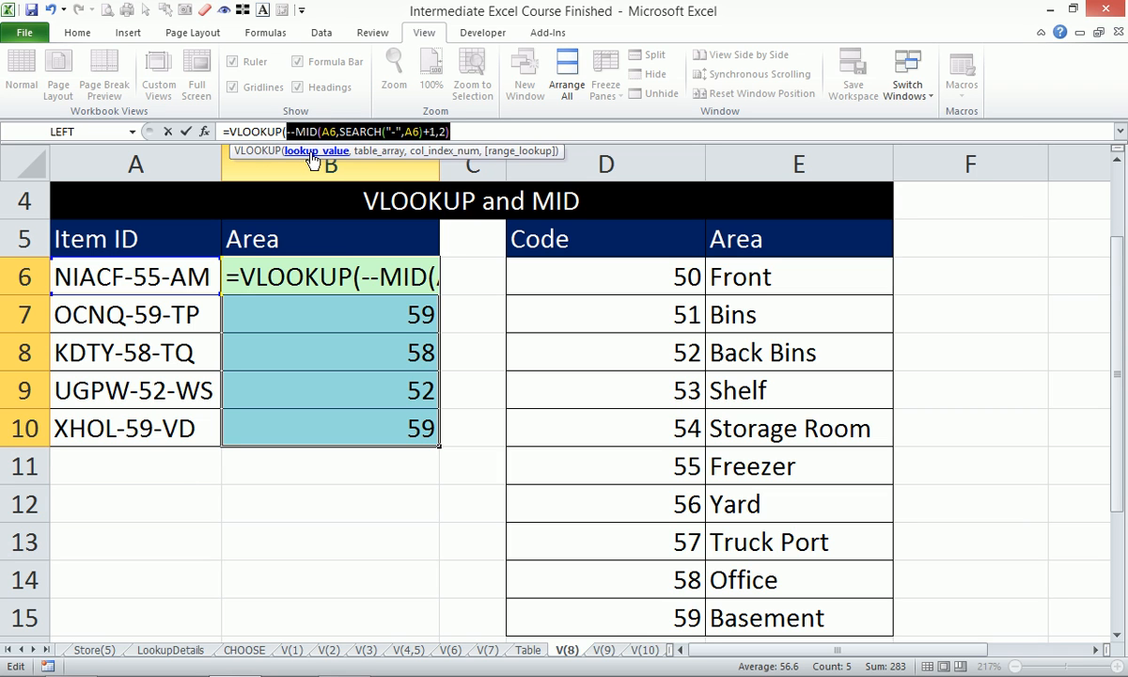
{"action": "left_click", "coordinate": [491, 131]}
{"action": "type", "text": ","}
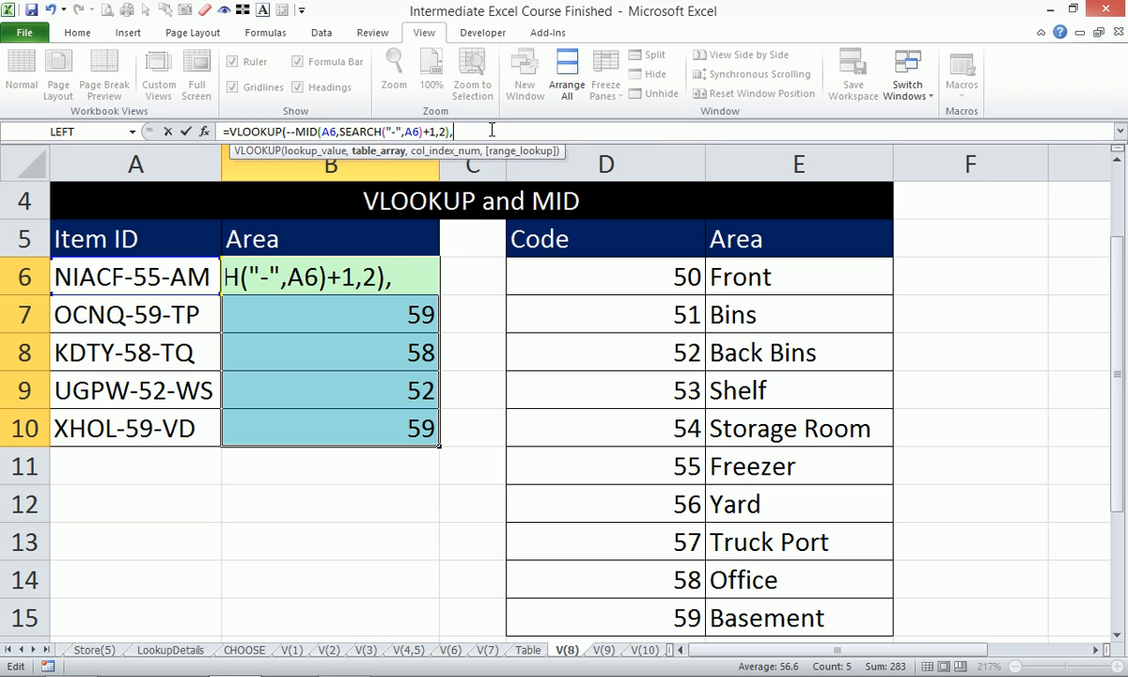
- Complete the VLOOKUP with table array D:E, column index 2 and exact match 0, and enter it throughout B6:B10
{"action": "left_click", "coordinate": [641, 156]}
{"action": "left_click_drag", "start_coordinate": [641, 156], "coordinate": [739, 150]}
{"action": "type", "text": ","}
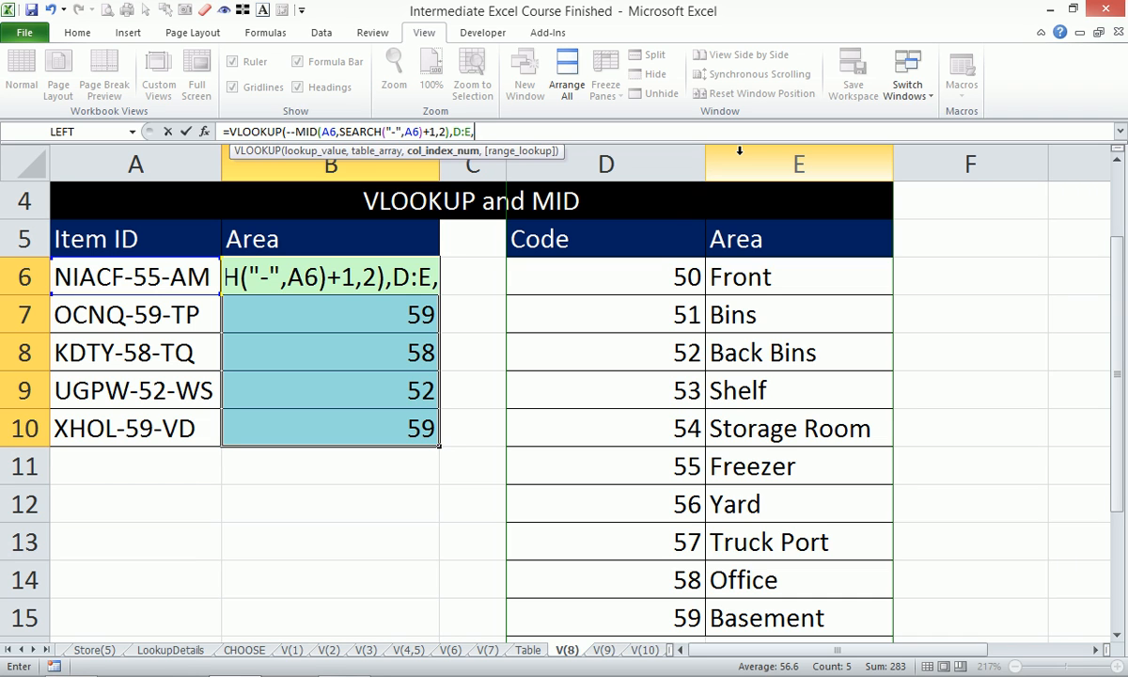
{"action": "type", "text": "2,0)"}
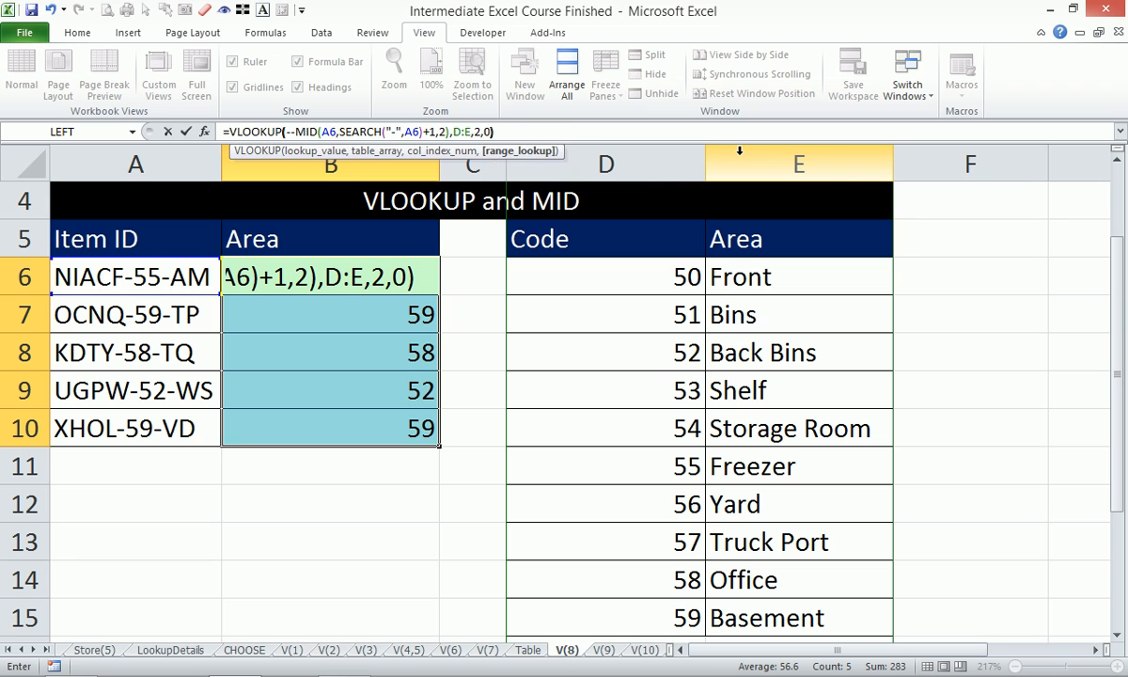
{"action": "key", "text": "ctrl+Return"}
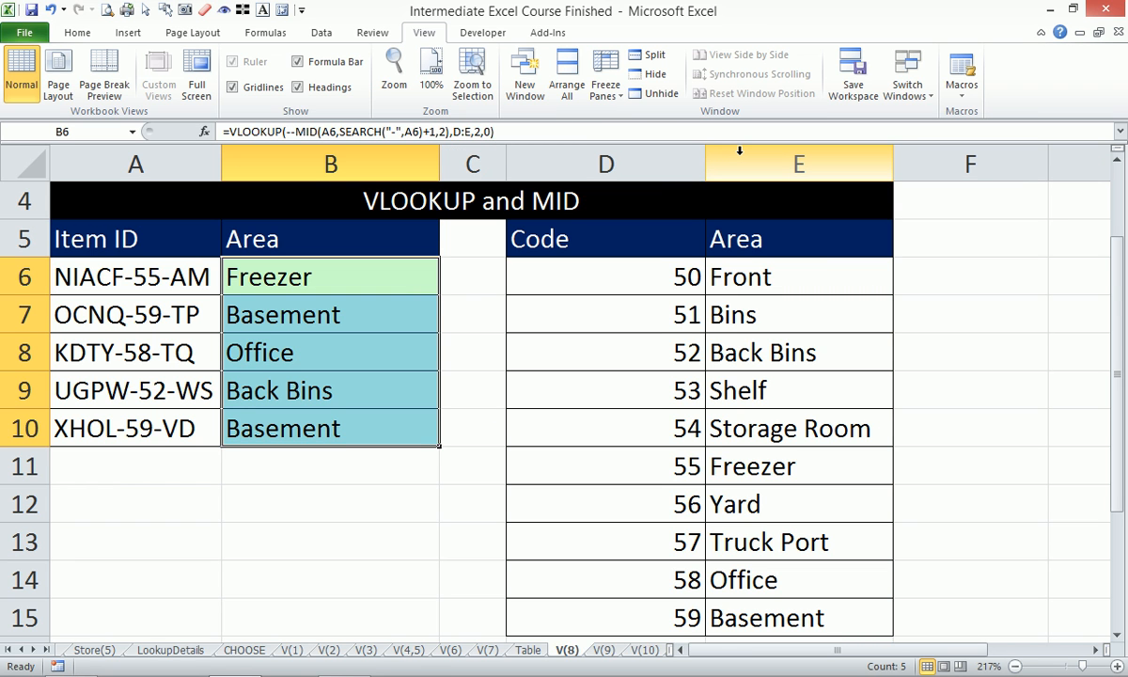
- Go to the V(9) worksheet with the partial text VLOOKUP exercise
{"action": "key", "text": "ctrl+Page_Down"}
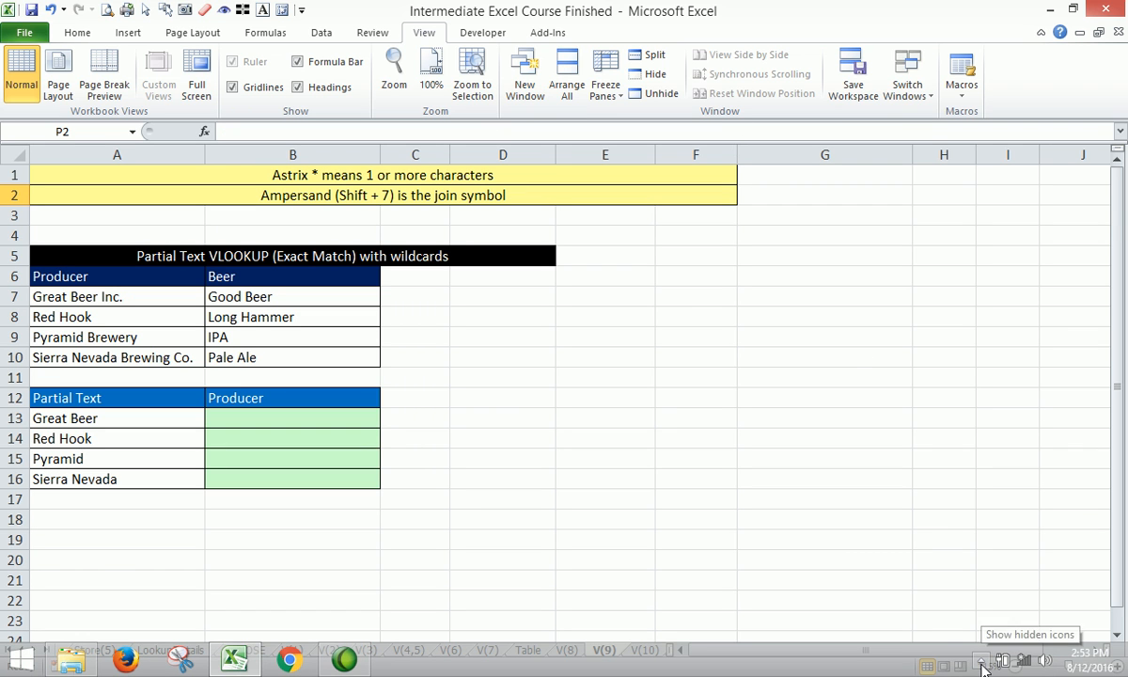
{"action": "left_click", "coordinate": [981, 664]}
{"action": "left_click", "coordinate": [731, 412]}
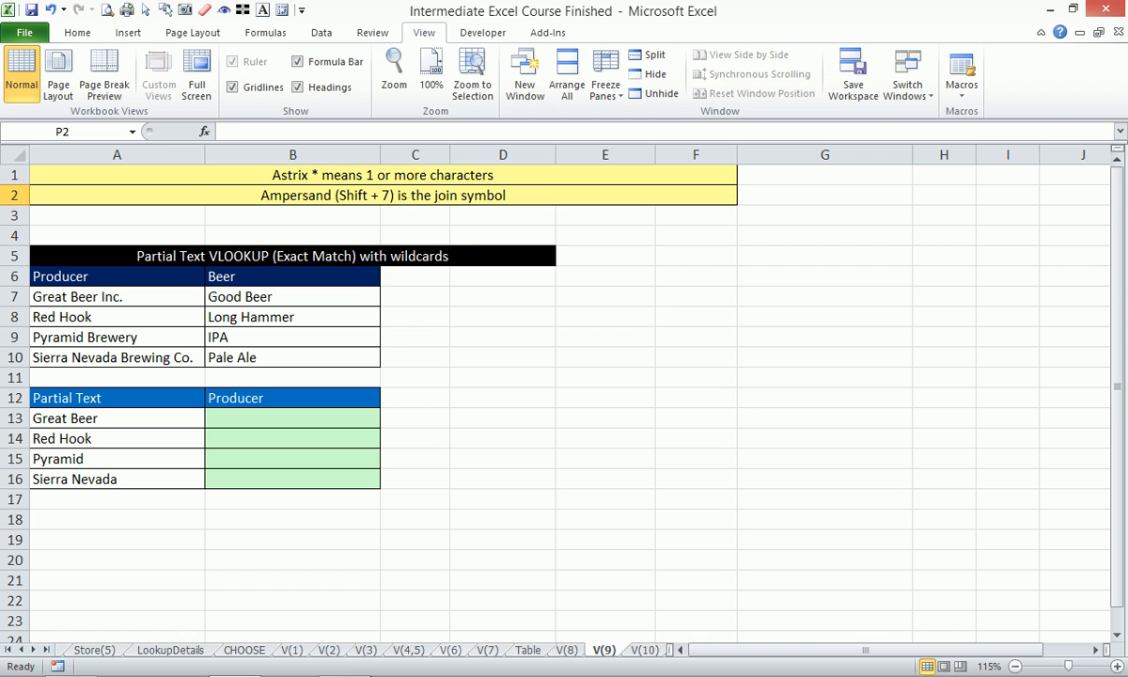
- Switch to File Explorer and view the previous search terms for the AI Quoz Intermediate Excel folder
{"action": "left_click", "coordinate": [70, 660]}
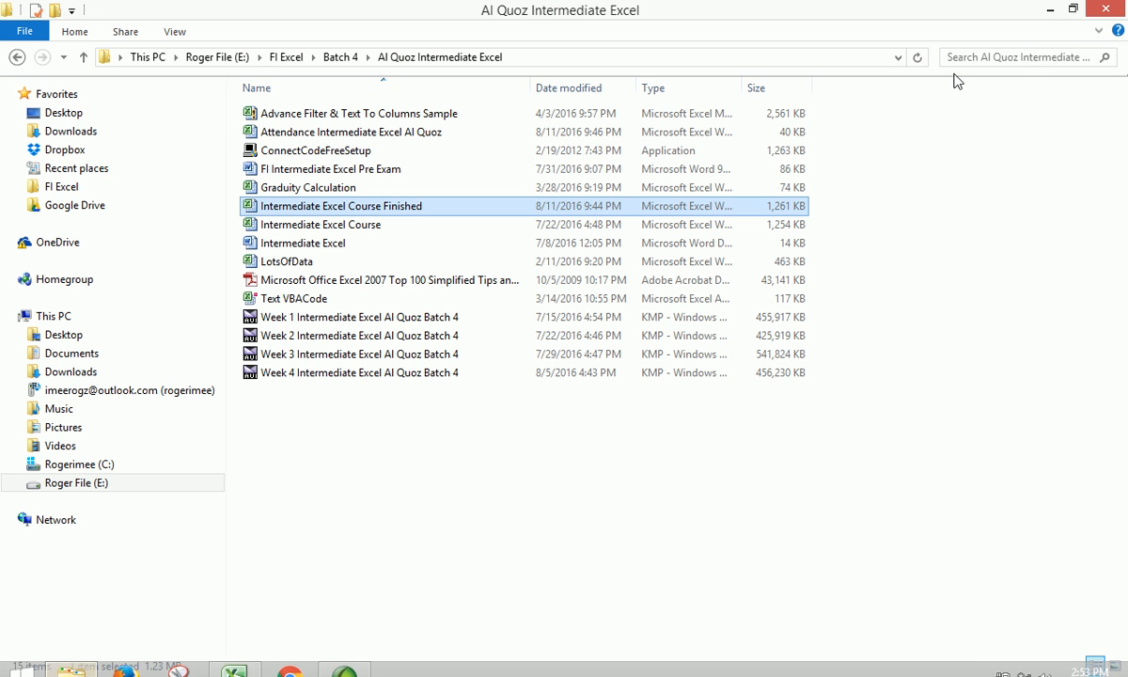
{"action": "left_click", "coordinate": [1038, 57]}
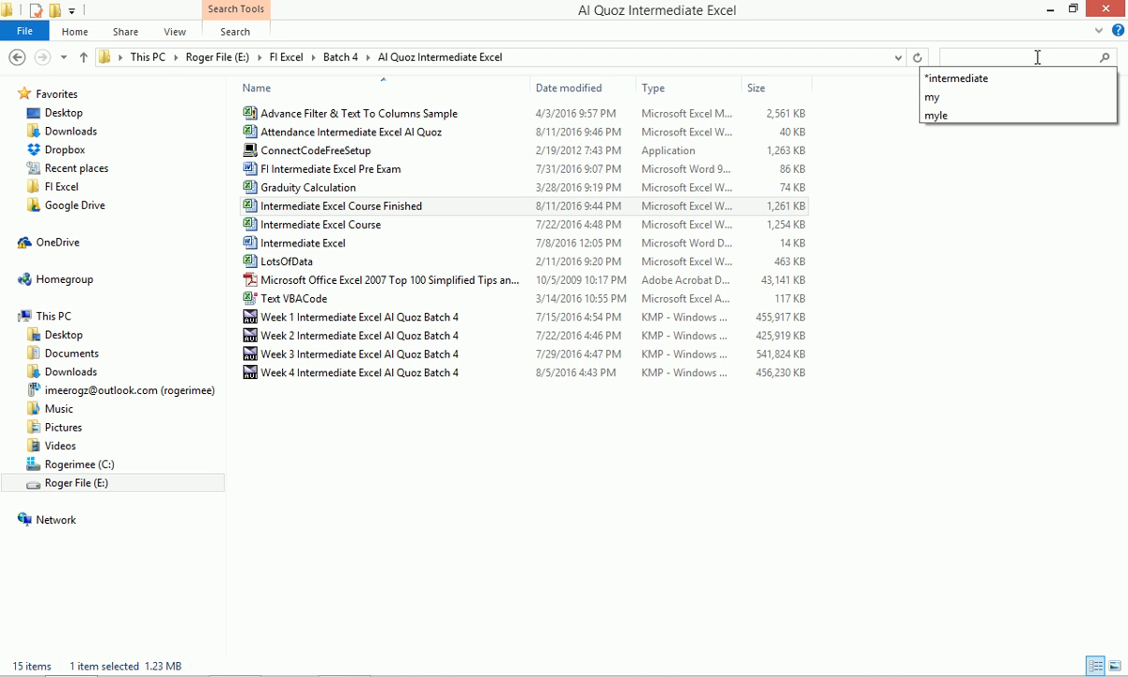
{"action": "left_click", "coordinate": [1039, 58]}
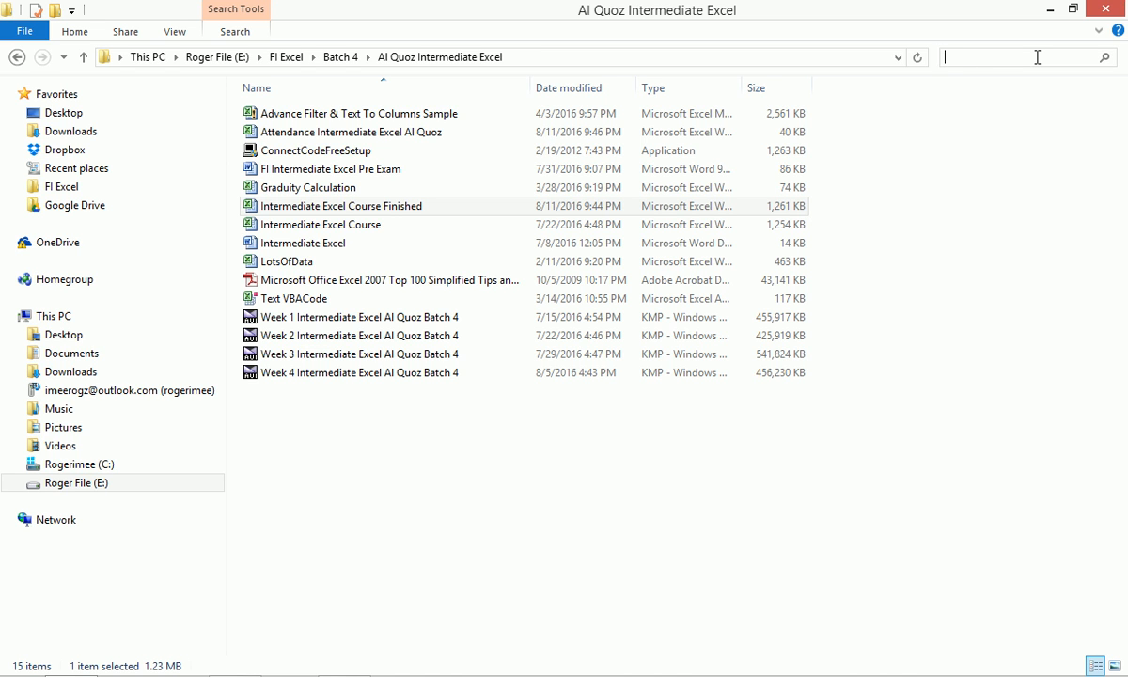
{"action": "key", "text": "Escape"}
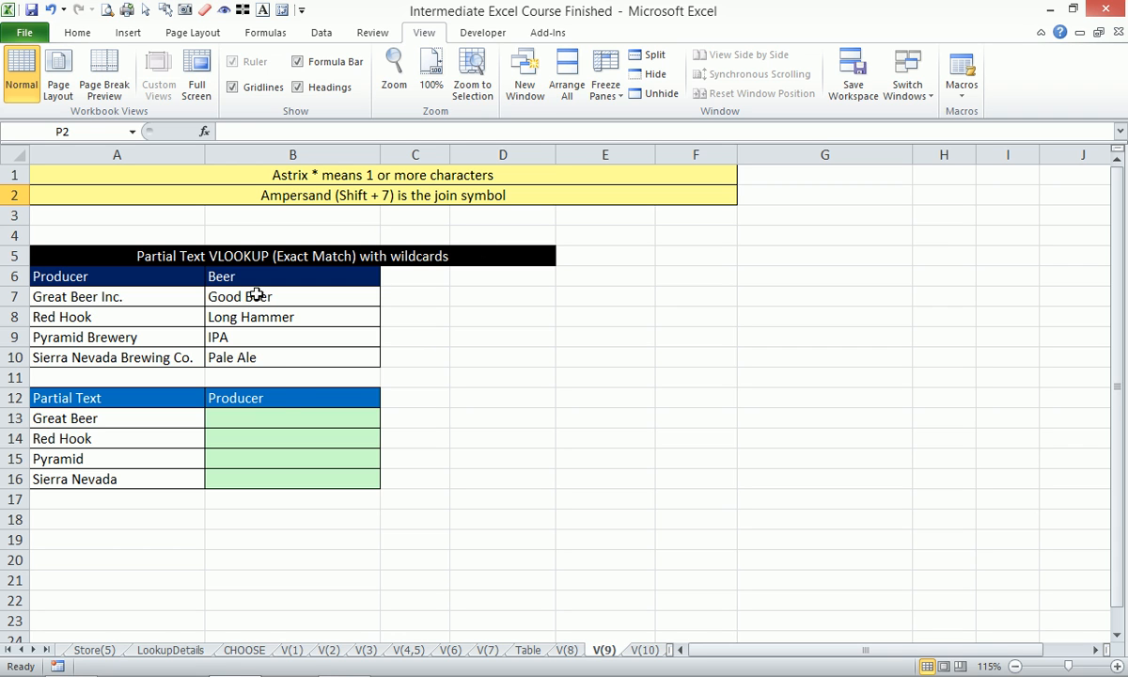
- Replace the header in B12 of the Partial Text table with Beer
{"action": "left_click", "coordinate": [288, 401]}
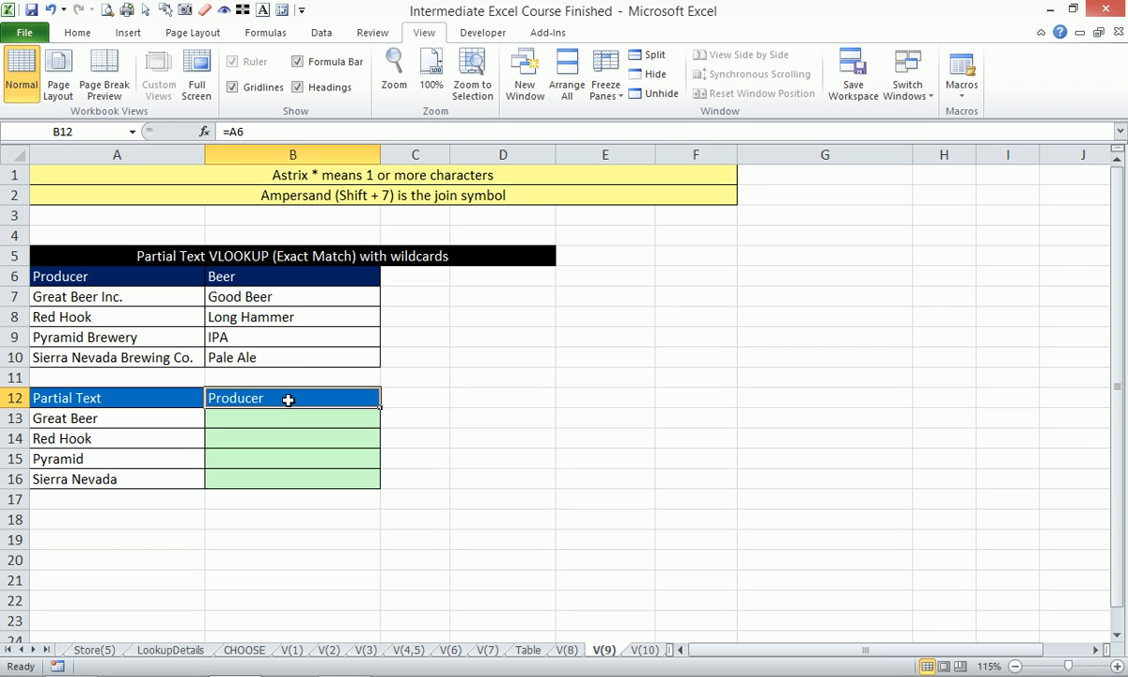
{"action": "type", "text": "Beer"}
{"action": "key", "text": "Return"}
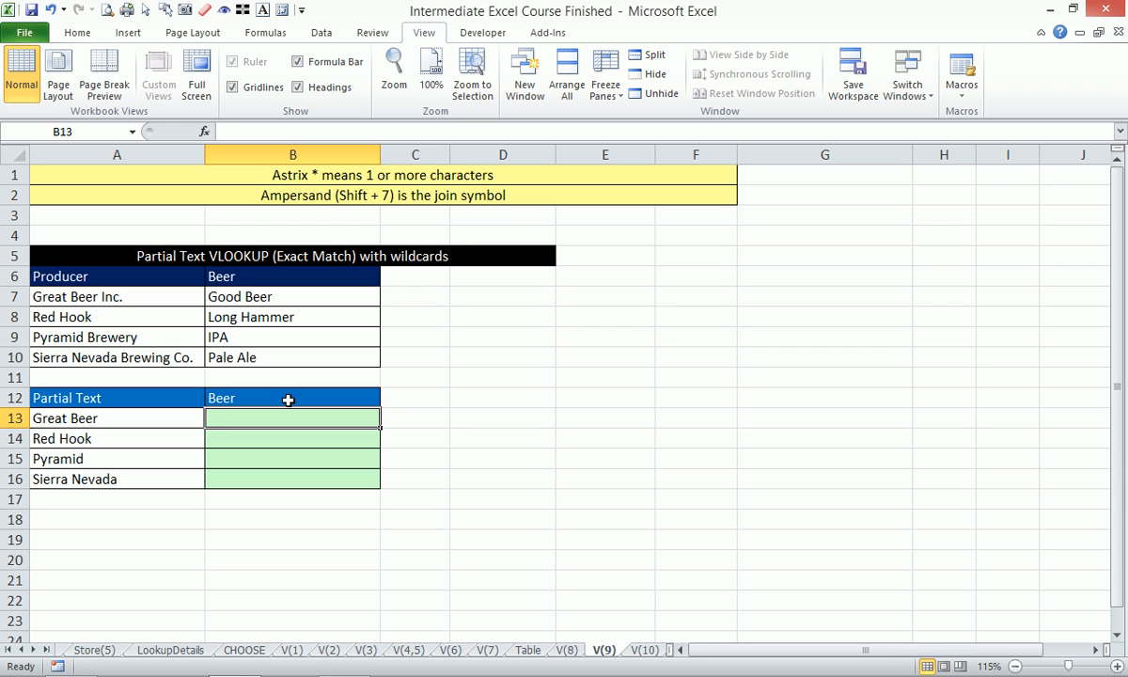
{"action": "type", "text": "=v"}
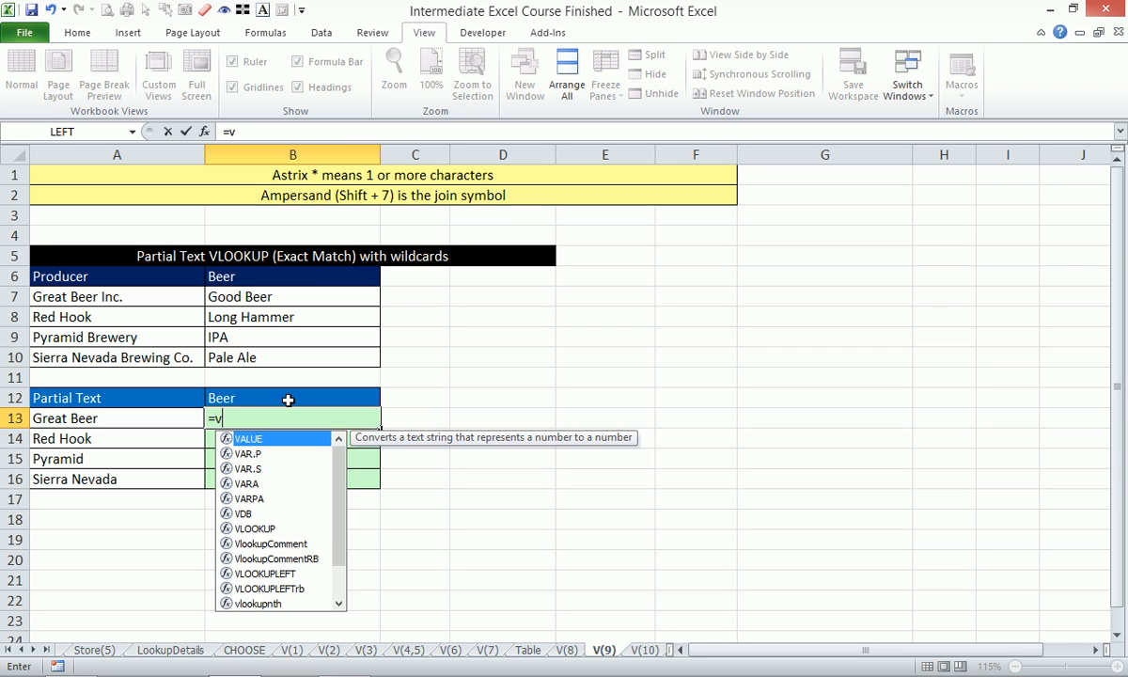
{"action": "type", "text": "lo"}
{"action": "key", "text": "Tab"}
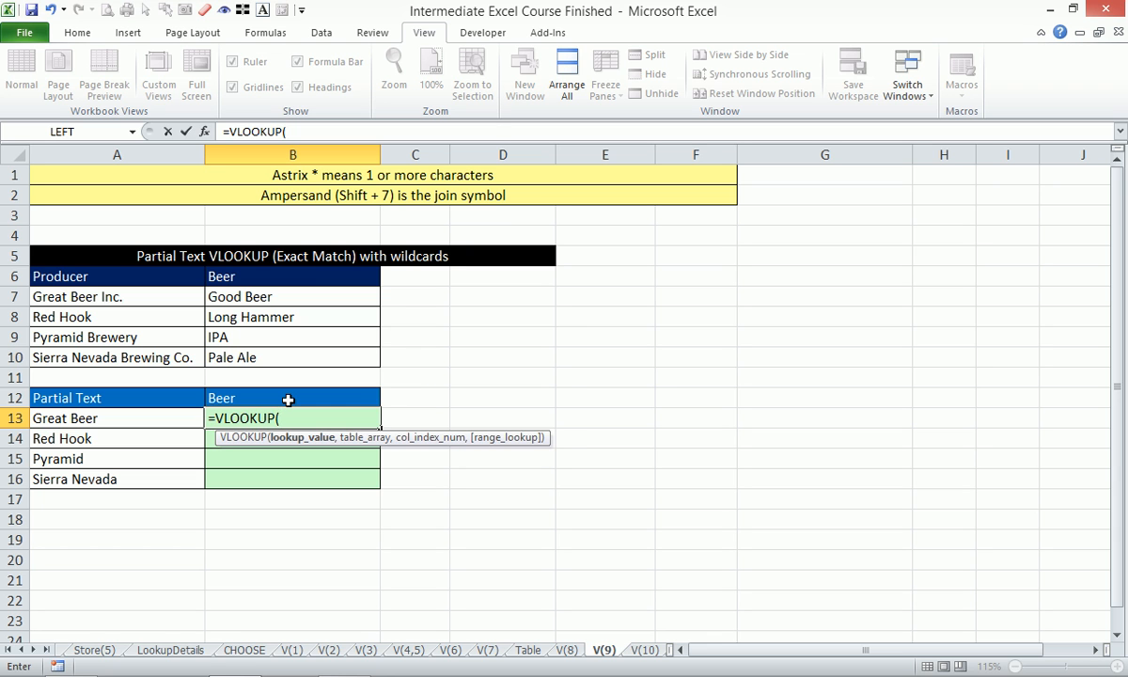
{"action": "key", "text": "Escape"}
- Start a VLOOKUP formula in B13 with the partial text in A13 as the lookup value
{"action": "left_click_drag", "start_coordinate": [108, 253], "coordinate": [391, 491]}
{"action": "key", "text": "alt"}
{"action": "key", "text": "g"}
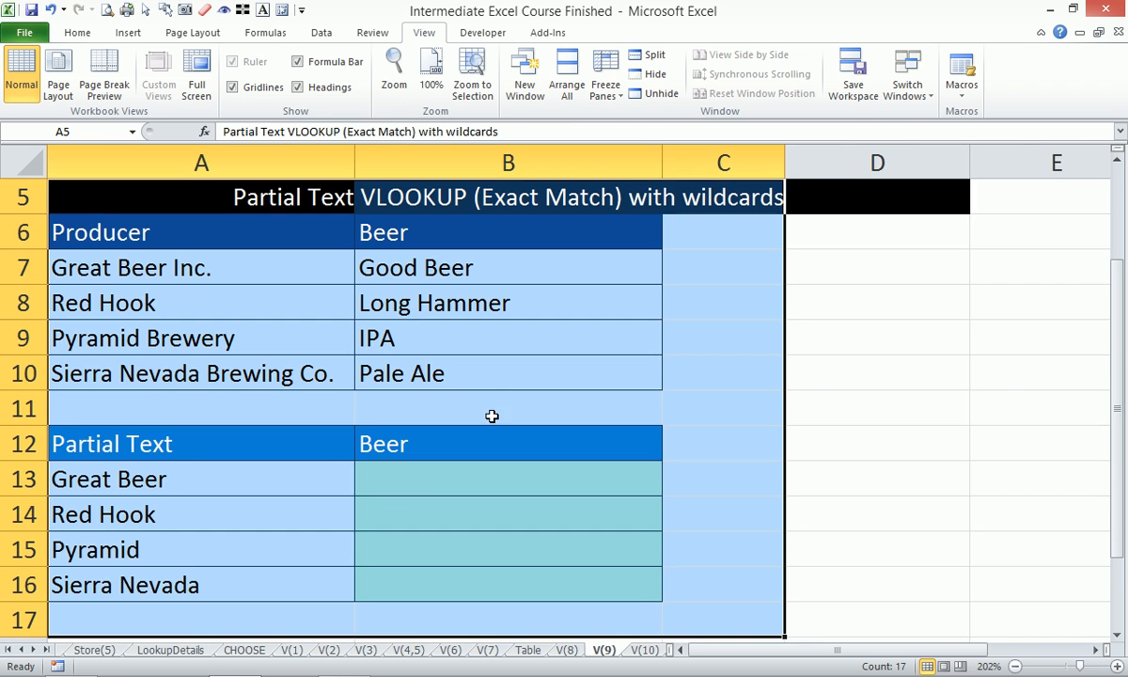
{"action": "left_click", "coordinate": [456, 474]}
{"action": "type", "text": "=vl"}
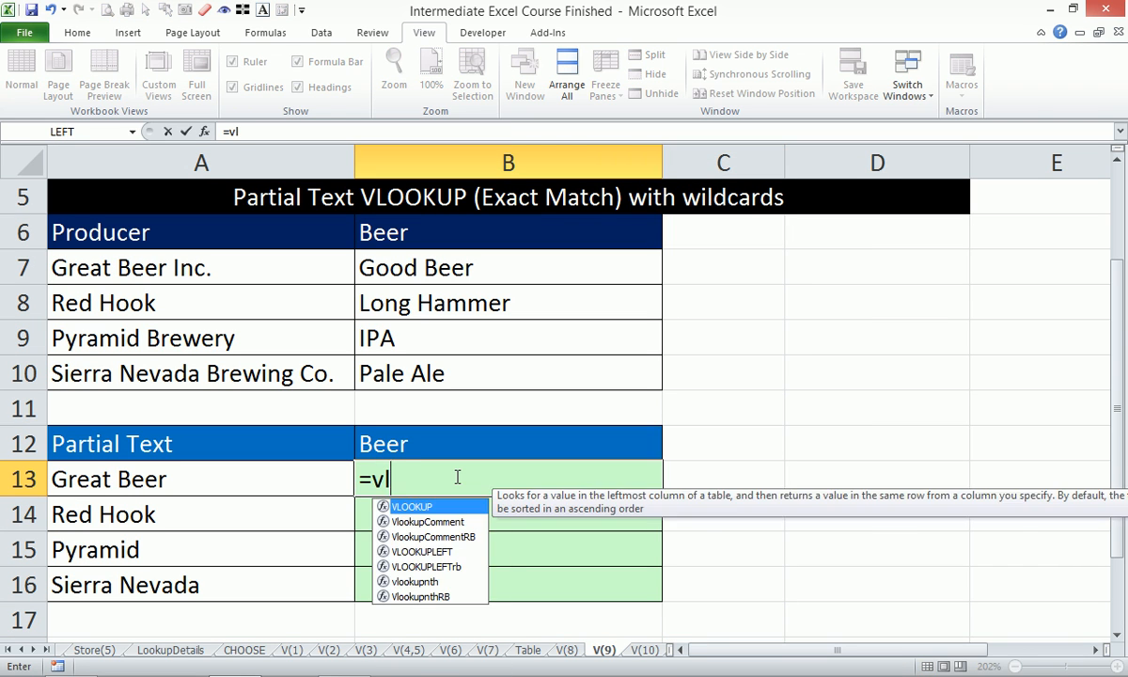
{"action": "key", "text": "Tab"}
{"action": "key", "text": "Left"}
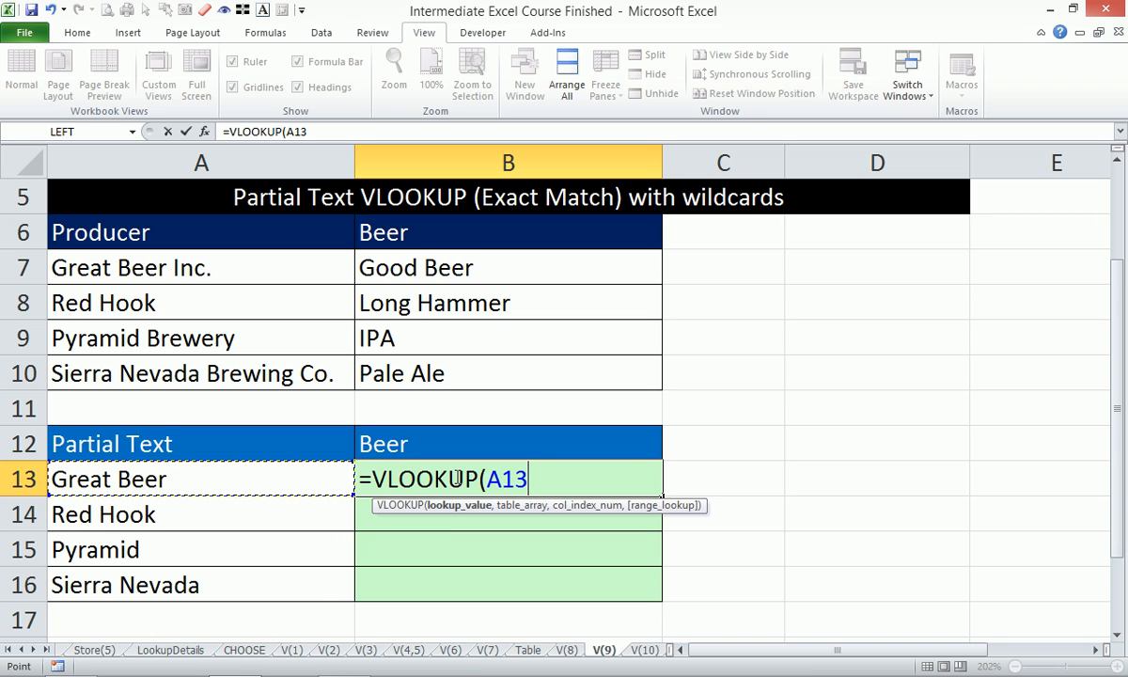
{"action": "type", "text": ","}
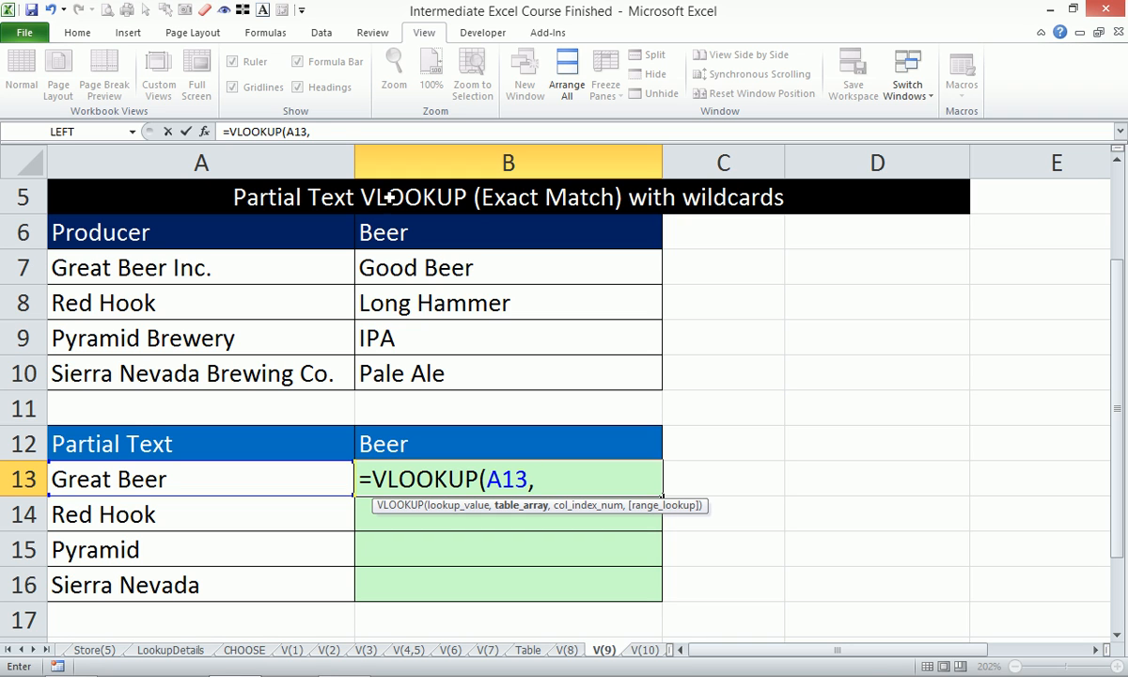
- Complete B13's VLOOKUP with the absolute table array $A$5:$B$10, column index 2 and exact match 0, and enter it
{"action": "left_click_drag", "start_coordinate": [226, 193], "coordinate": [466, 374]}
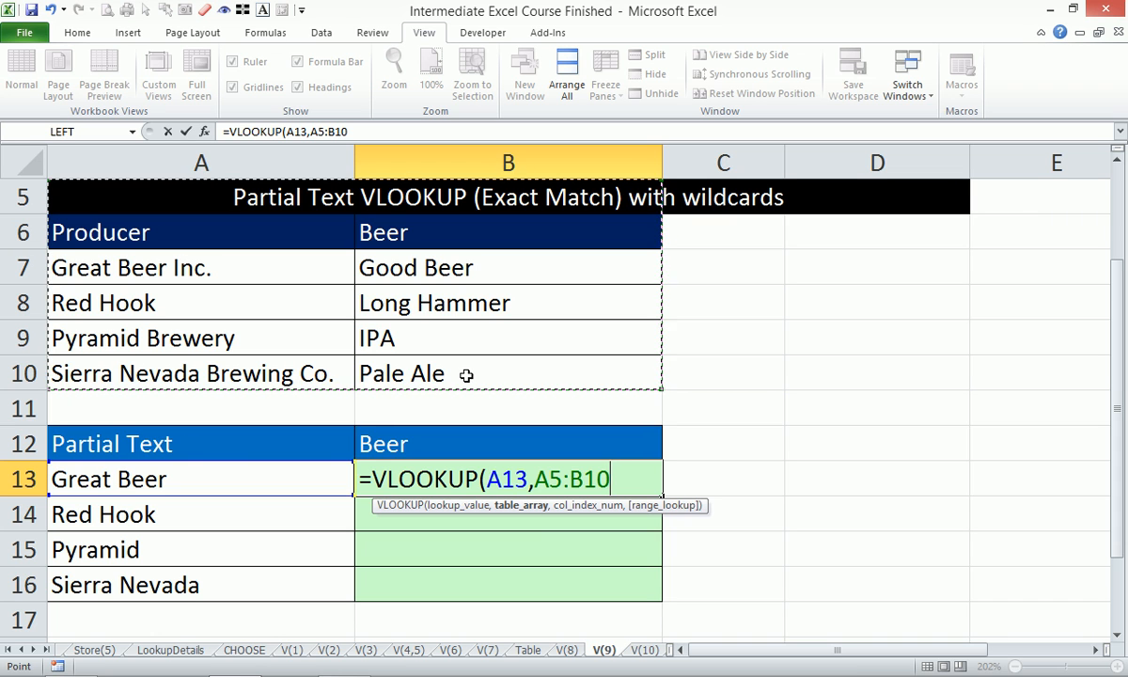
{"action": "key", "text": "F4"}
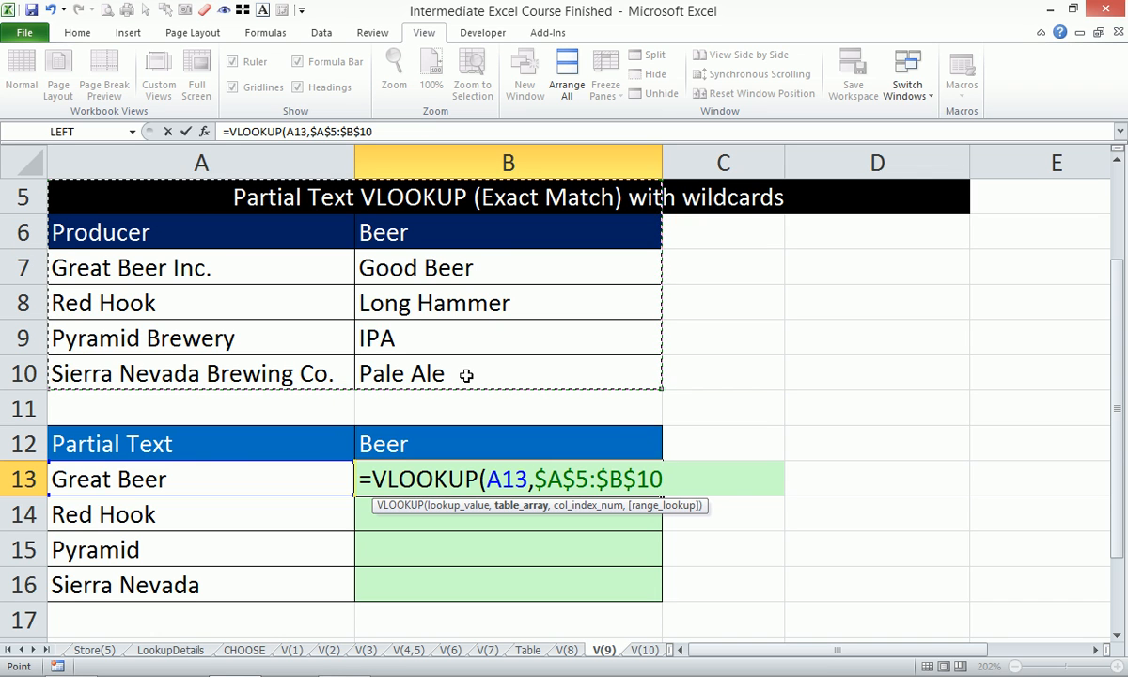
{"action": "type", "text": ","}
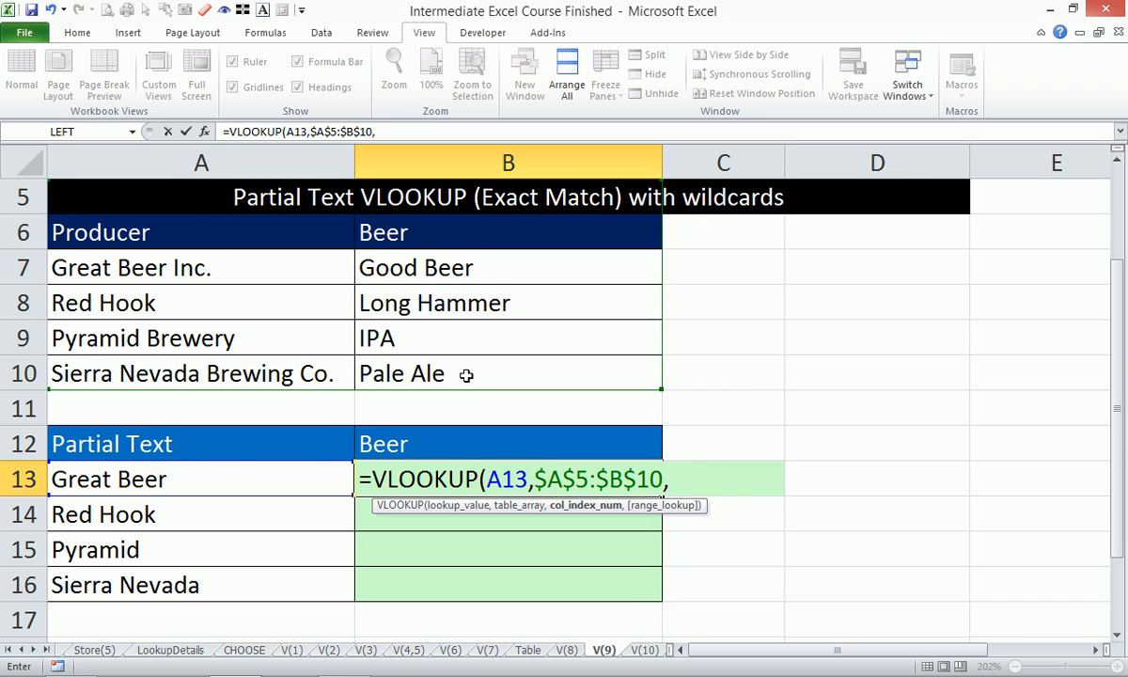
{"action": "type", "text": "2,0)"}
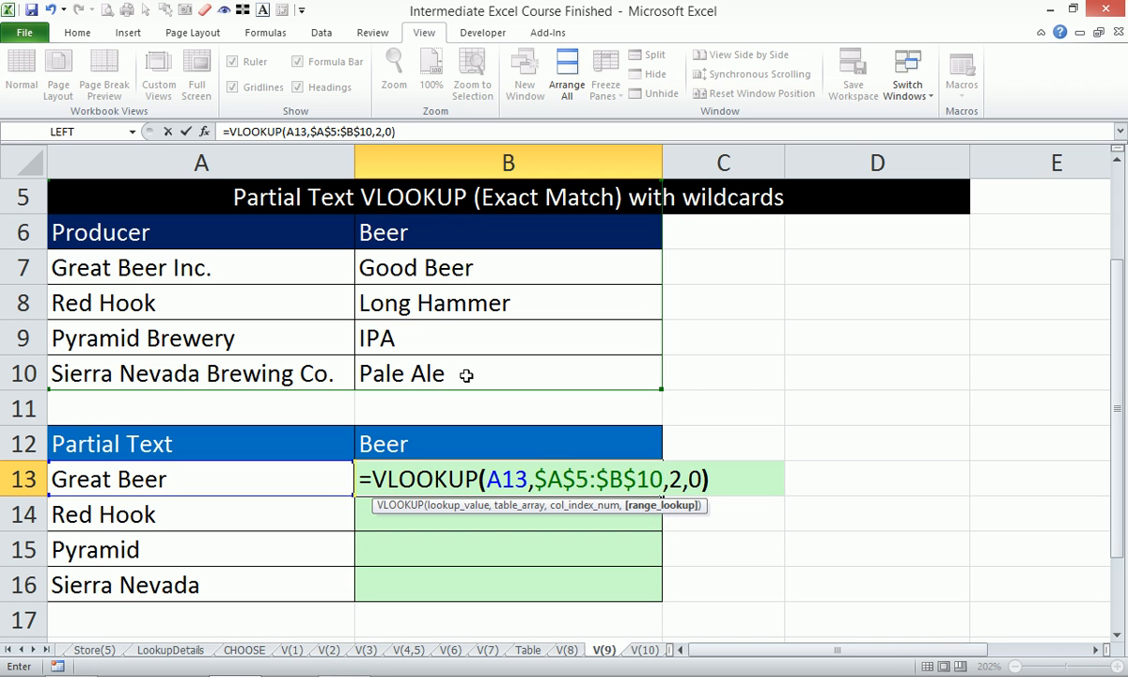
{"action": "key", "text": "Return"}
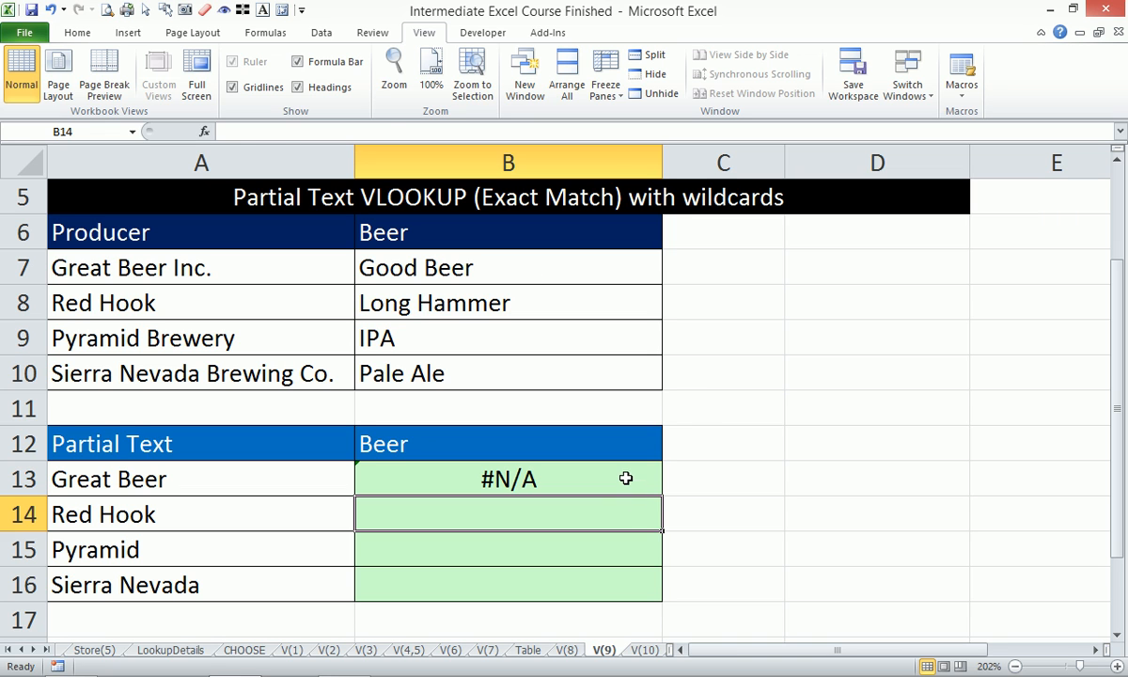
- Copy B13's plain VLOOKUP down through B16 and check the formula in B14
{"action": "left_click", "coordinate": [589, 475]}
{"action": "left_click_drag", "start_coordinate": [660, 495], "coordinate": [660, 596]}
{"action": "left_click", "coordinate": [556, 512]}
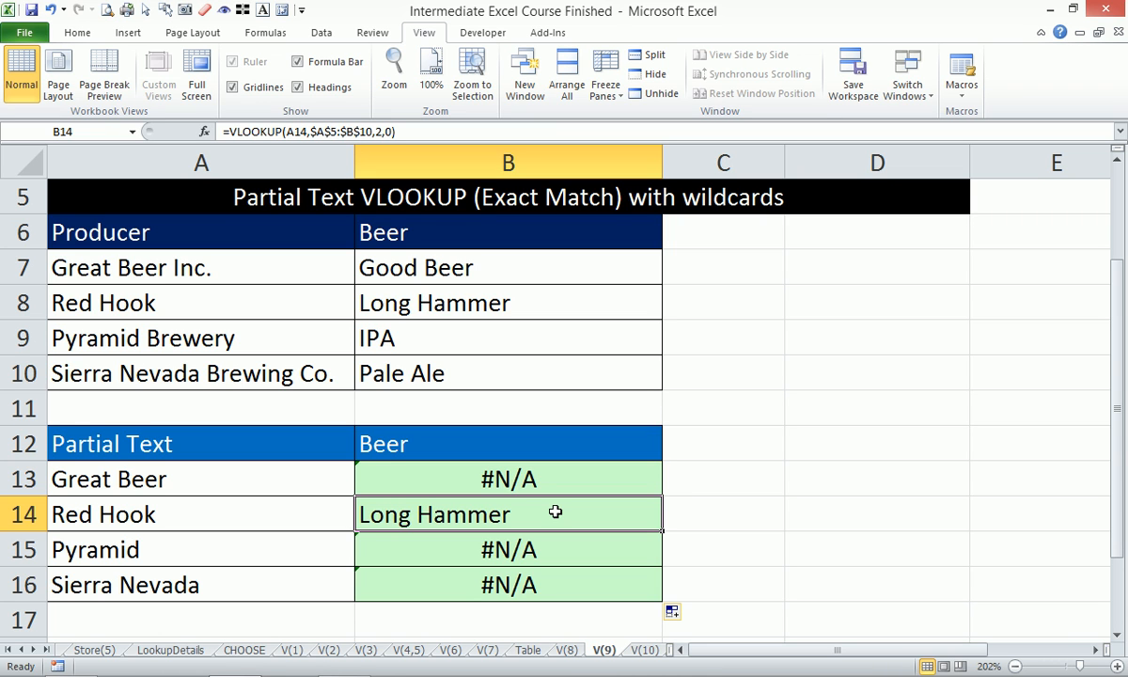
- Edit B13's VLOOKUP so the lookup value joins a wildcard to the partial text as A13&"*"
{"action": "left_click", "coordinate": [456, 475]}
{"action": "left_click", "coordinate": [287, 132]}
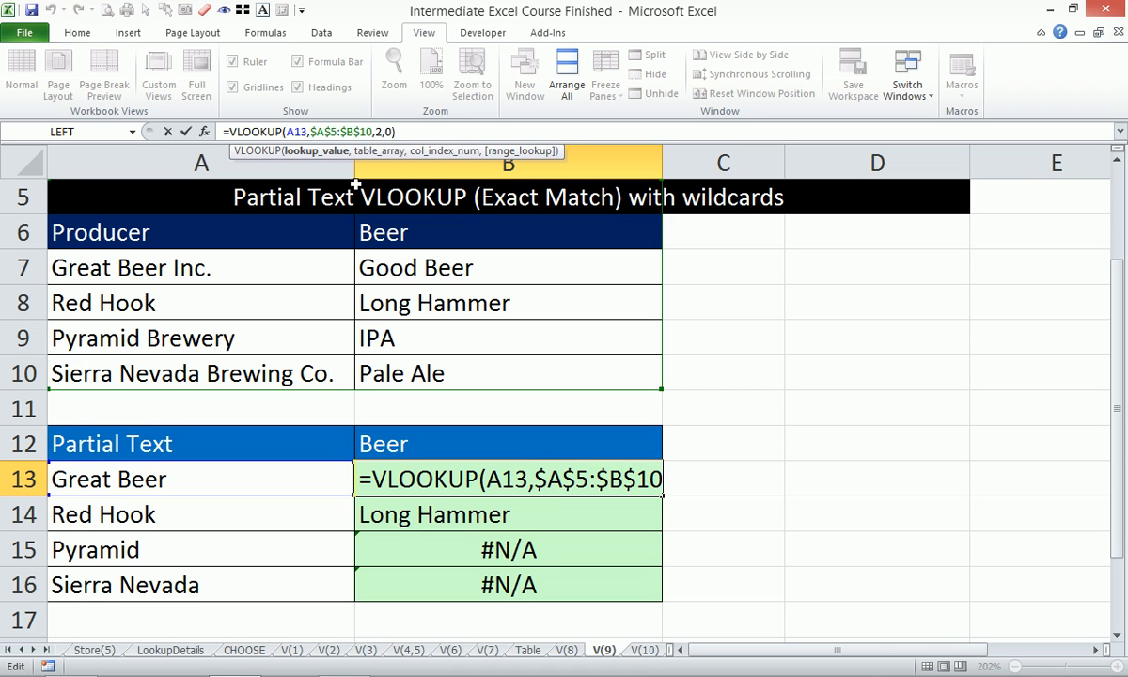
{"action": "type", "text": "&"}
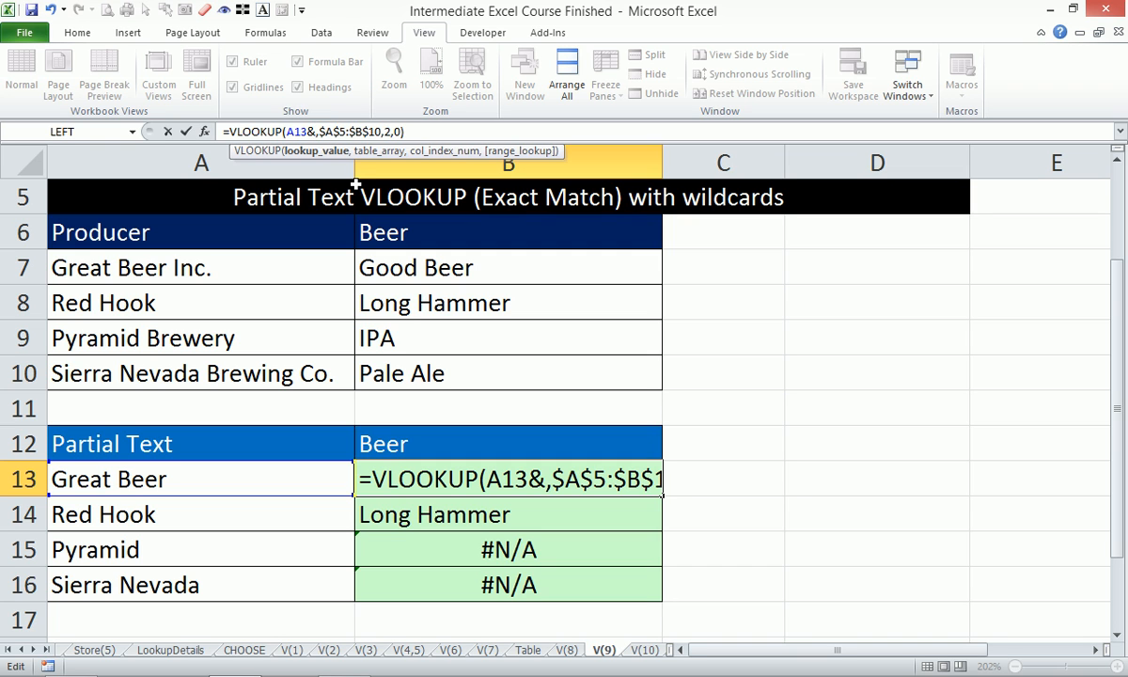
{"action": "type", "text": "\"*\""}
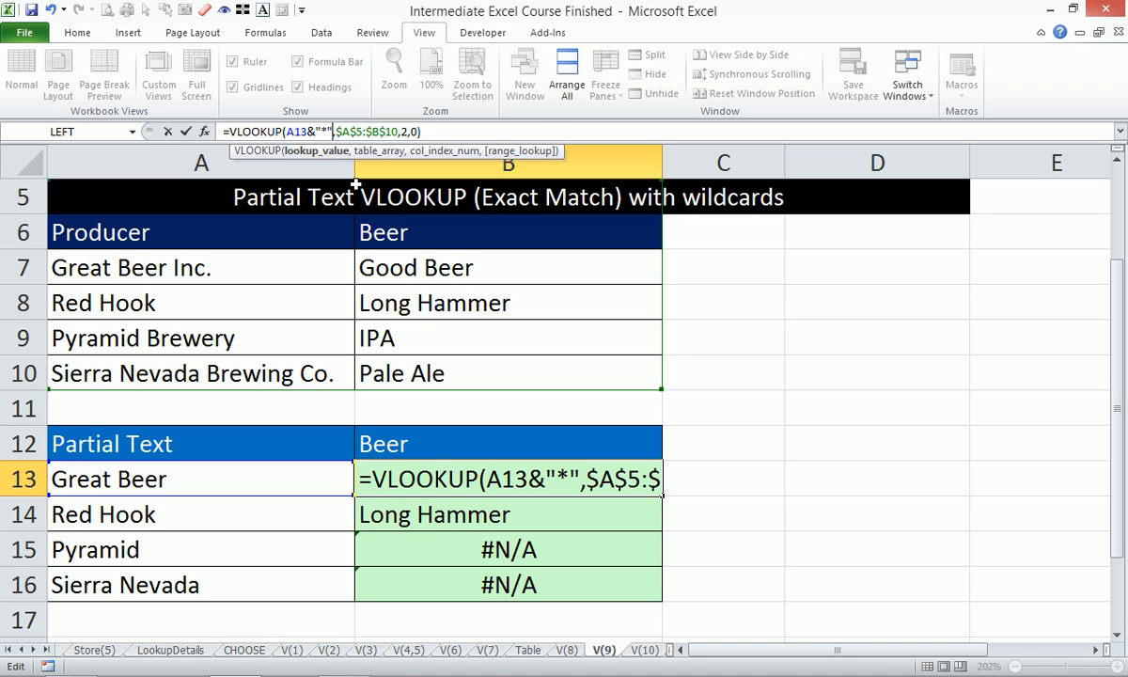
{"action": "key", "text": "Return"}
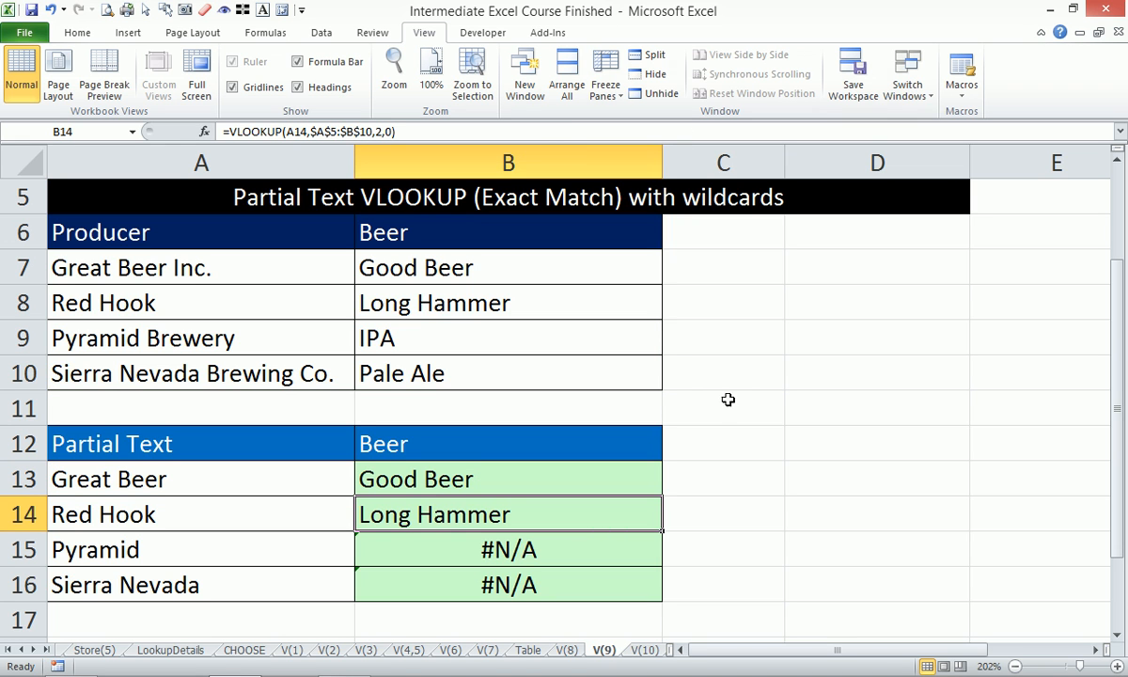
- Show B13's wildcard formula as text in C13 and fill the B13 formula down through B16
{"action": "left_click", "coordinate": [600, 479]}
{"action": "left_click_drag", "start_coordinate": [544, 135], "coordinate": [55, 71]}
{"action": "key", "text": "ctrl+c"}
{"action": "key", "text": "Escape"}
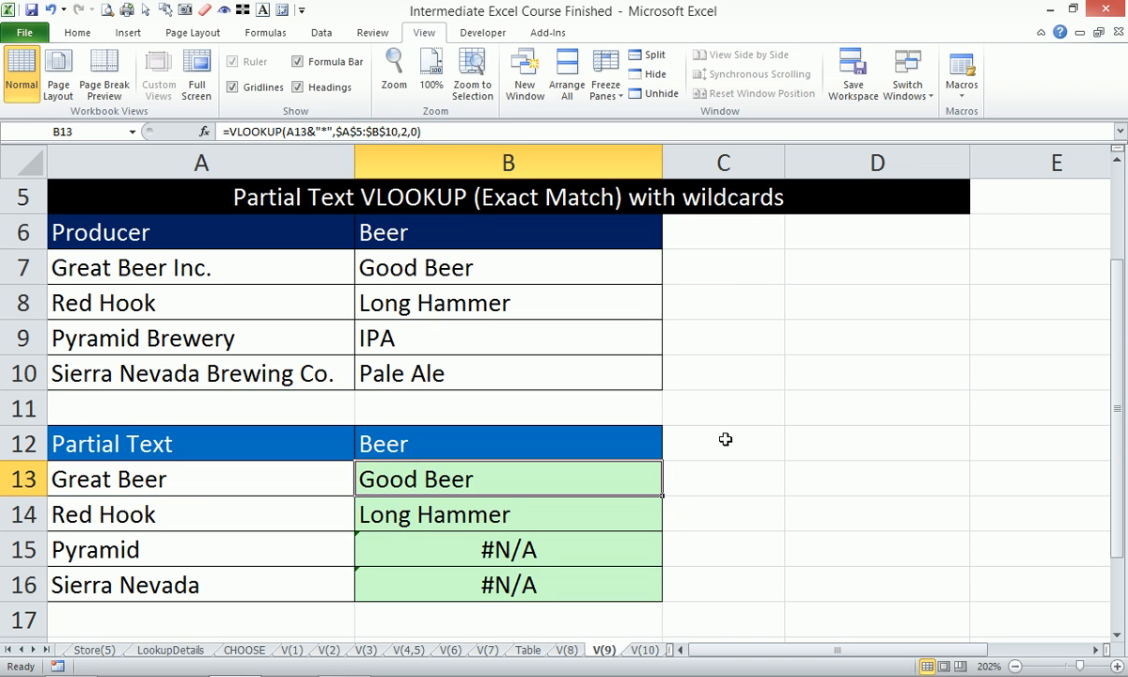
{"action": "left_click", "coordinate": [714, 473]}
{"action": "type", "text": "'"}
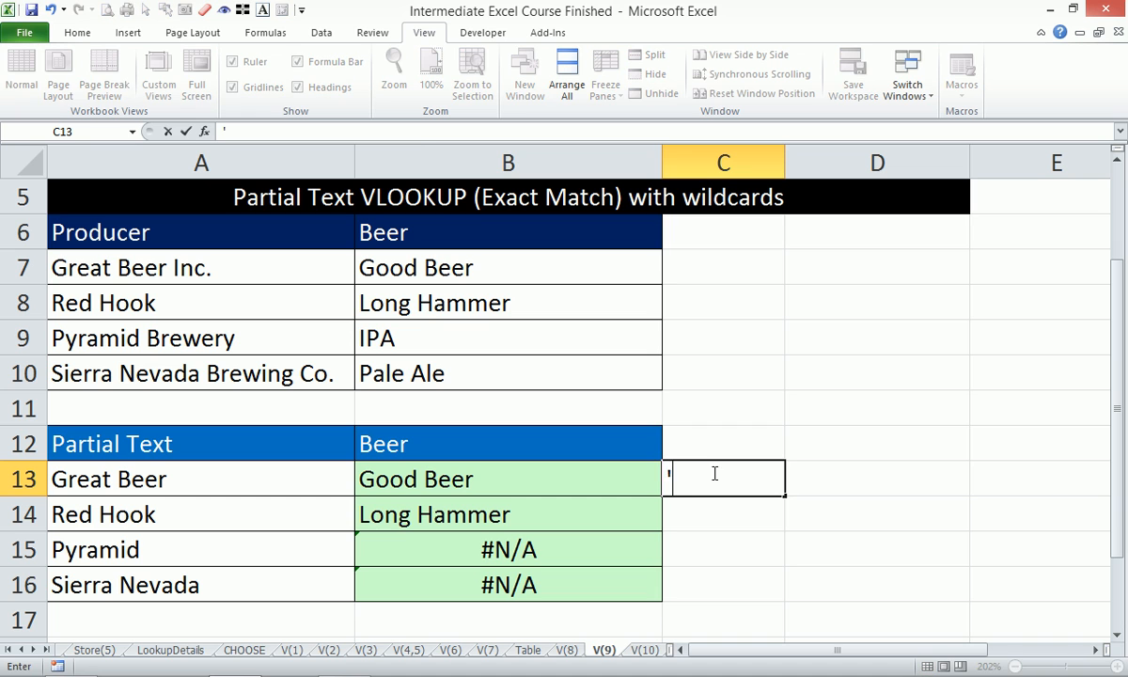
{"action": "key", "text": "ctrl+v"}
{"action": "left_click", "coordinate": [795, 404]}
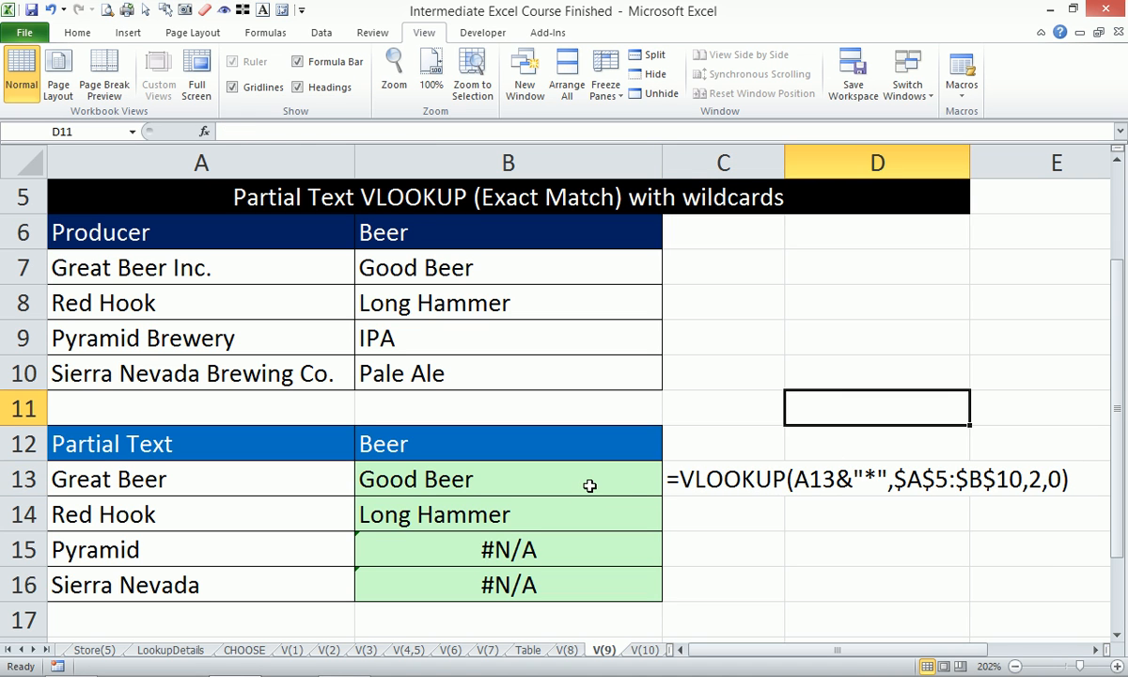
{"action": "left_click", "coordinate": [551, 455]}
{"action": "double_click", "coordinate": [661, 495]}
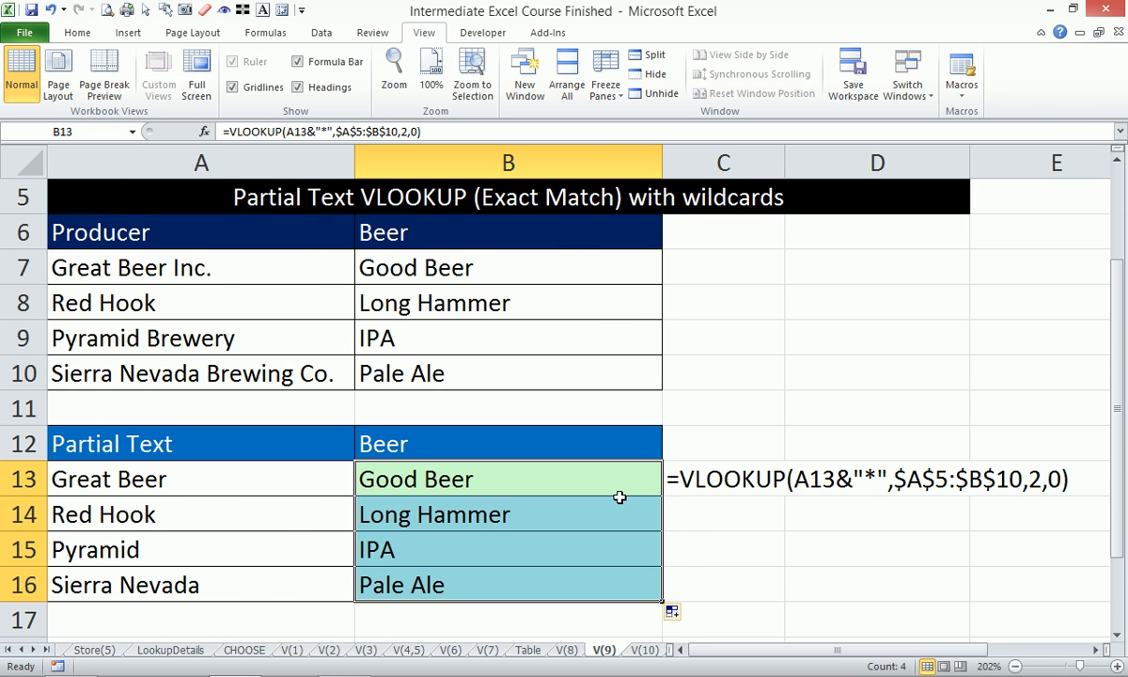
- Go to the V(10) worksheet and start a VLOOKUP in F3 with the percentage grade in E3 as the lookup value
{"action": "key", "text": "ctrl+Page_Down"}
{"action": "type", "text": "=vl"}
{"action": "double_click", "coordinate": [443, 294]}
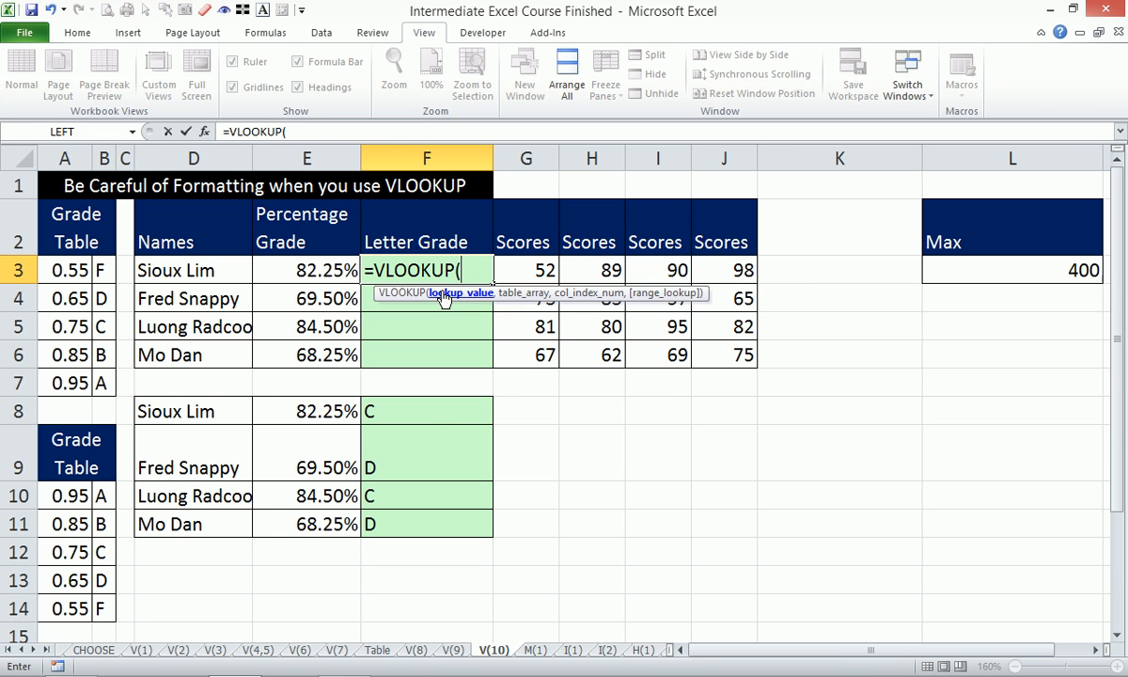
{"action": "key", "text": "Left"}
{"action": "type", "text": ","}
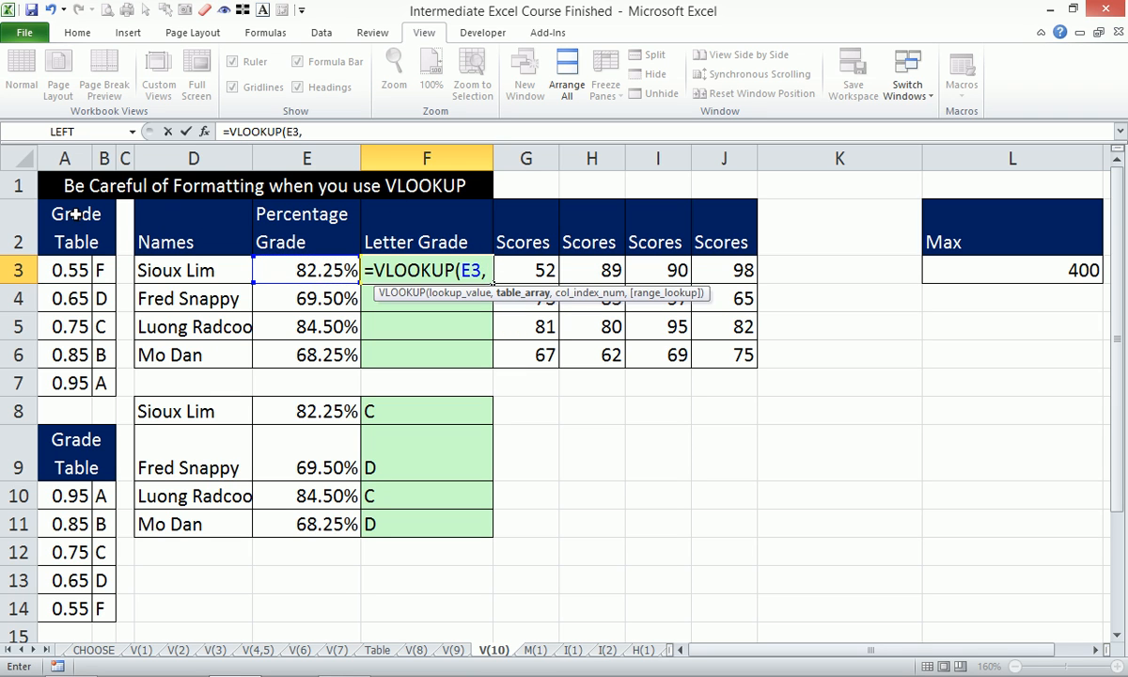
- Complete F3's VLOOKUP with table array A:B and column index 2, omit the range lookup argument, and enter it
{"action": "left_click", "coordinate": [71, 158]}
{"action": "left_click_drag", "start_coordinate": [71, 158], "coordinate": [105, 158]}
{"action": "type", "text": ","}
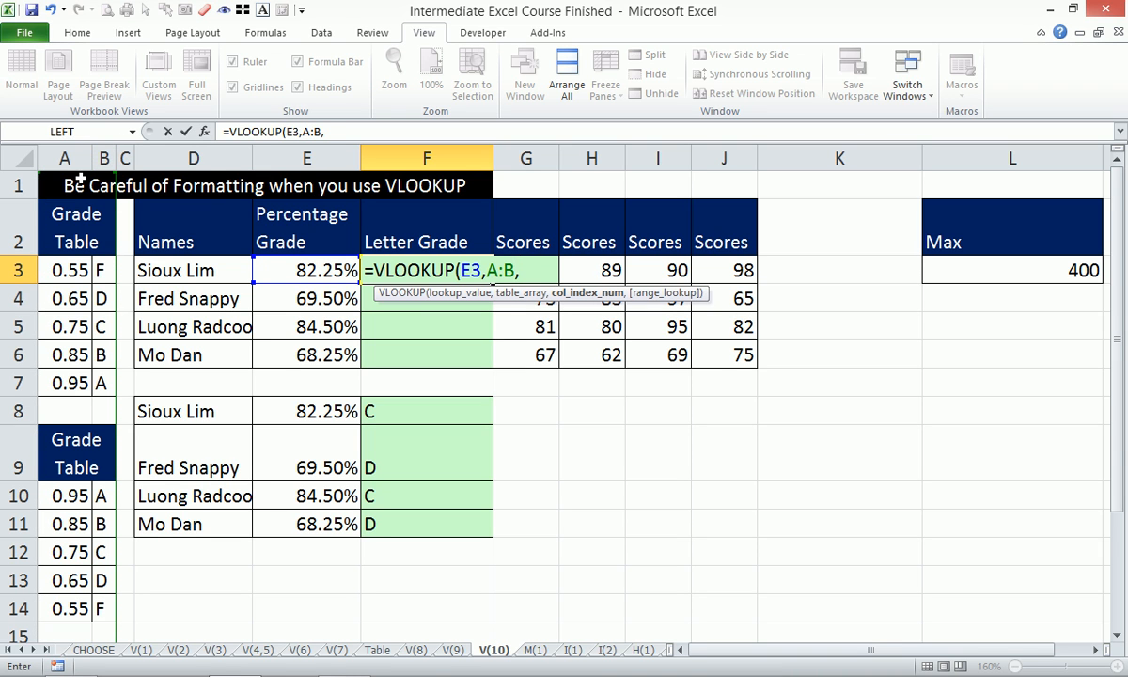
{"action": "type", "text": "2"}
{"action": "type", "text": ")"}
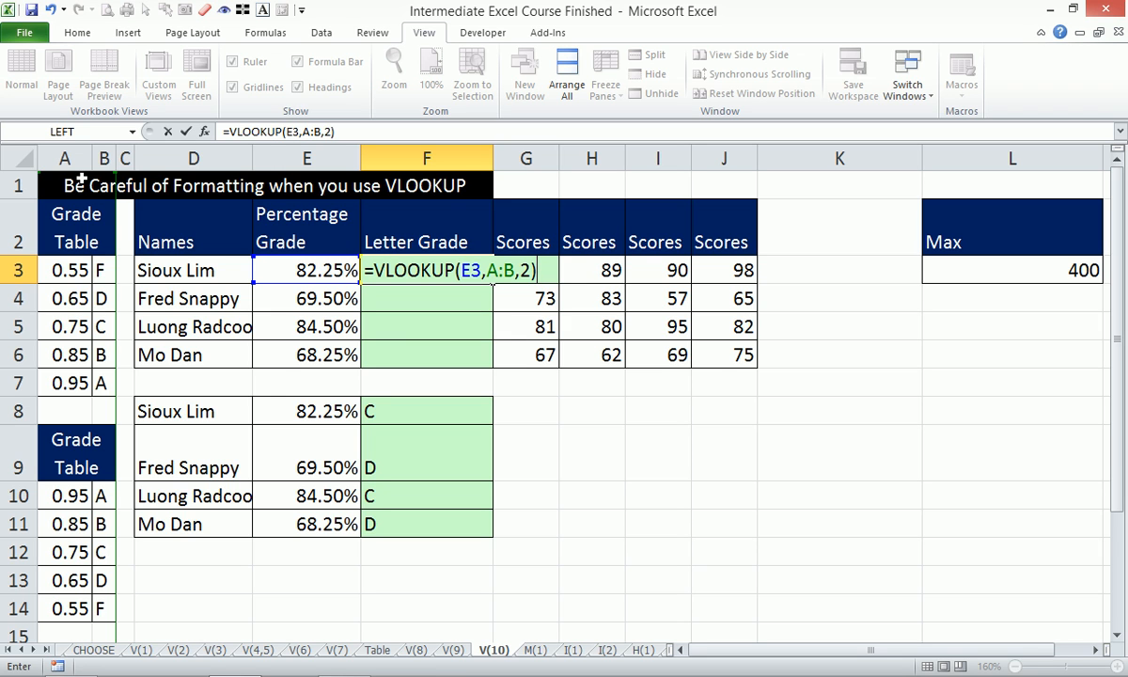
{"action": "key", "text": "Return"}
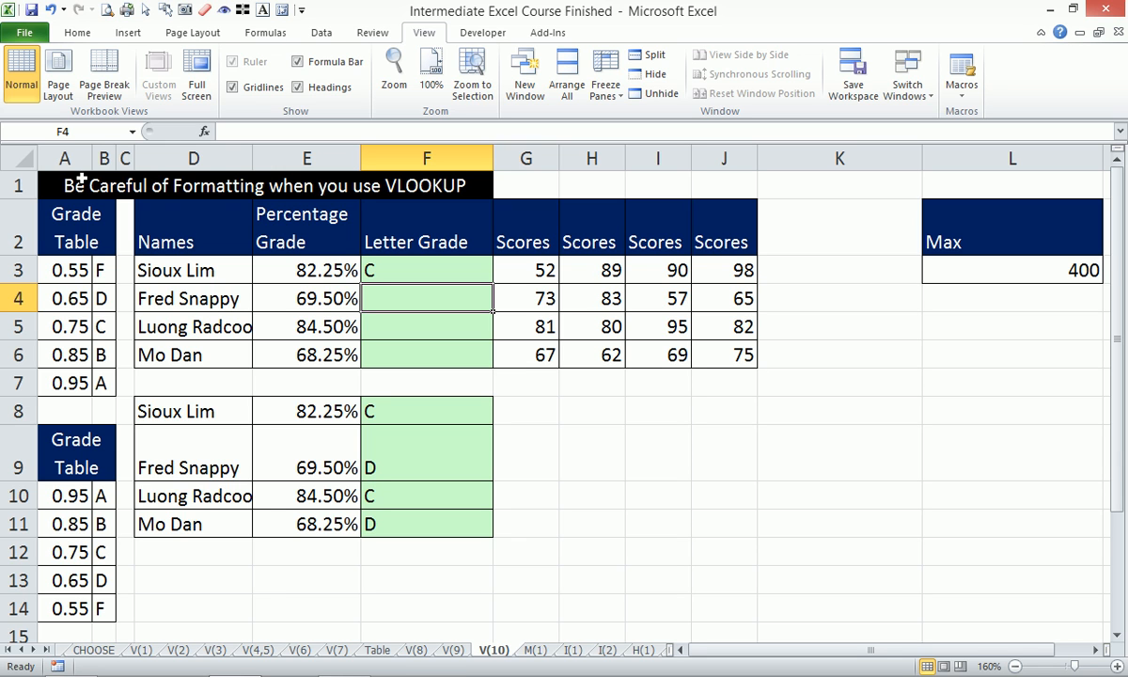
- Copy the letter grade formula in F3 down through F6 and check the formulas in E3 and F3
{"action": "left_click", "coordinate": [467, 270]}
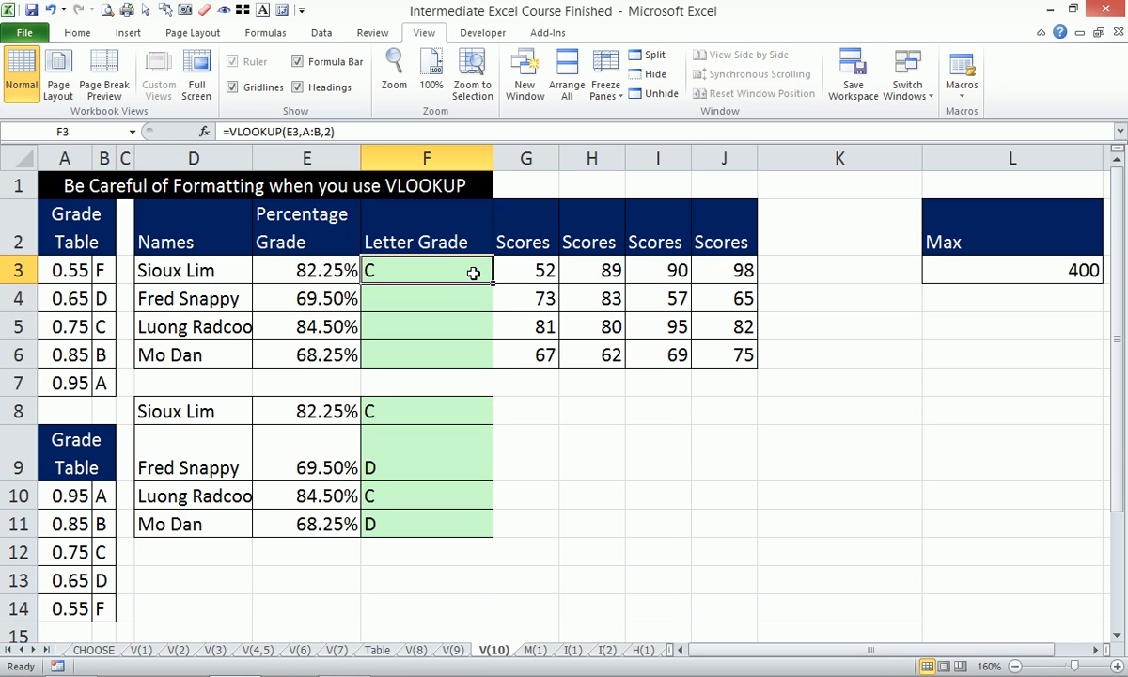
{"action": "left_click_drag", "start_coordinate": [491, 283], "coordinate": [471, 339]}
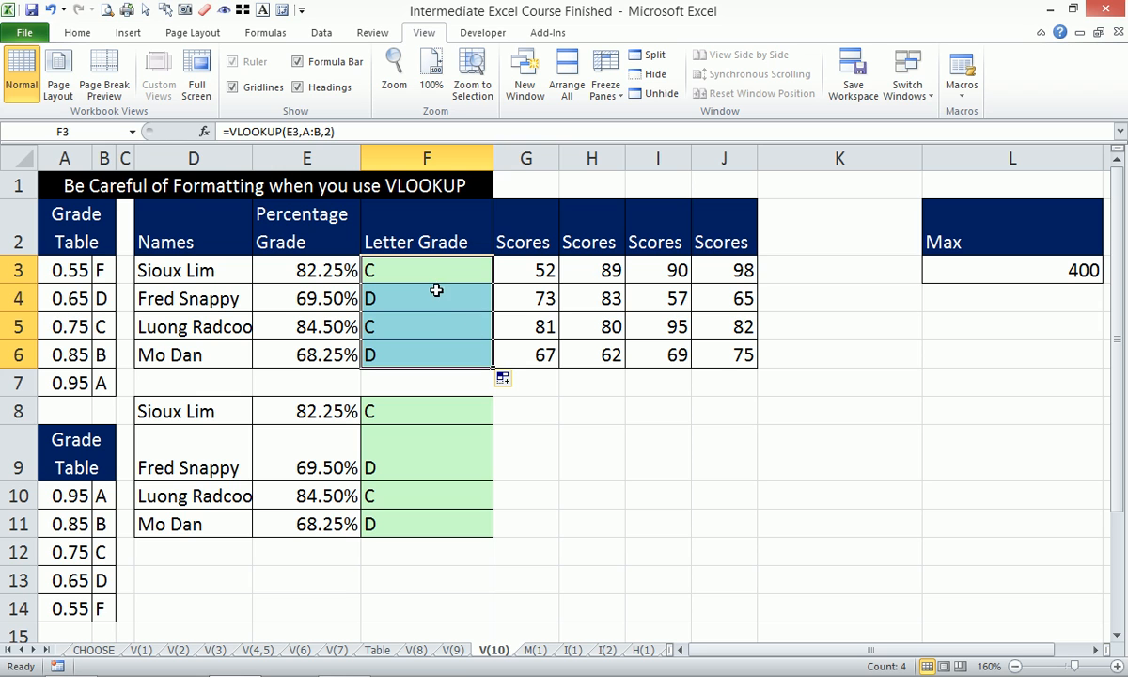
{"action": "left_click", "coordinate": [435, 325]}
{"action": "left_click", "coordinate": [334, 268]}
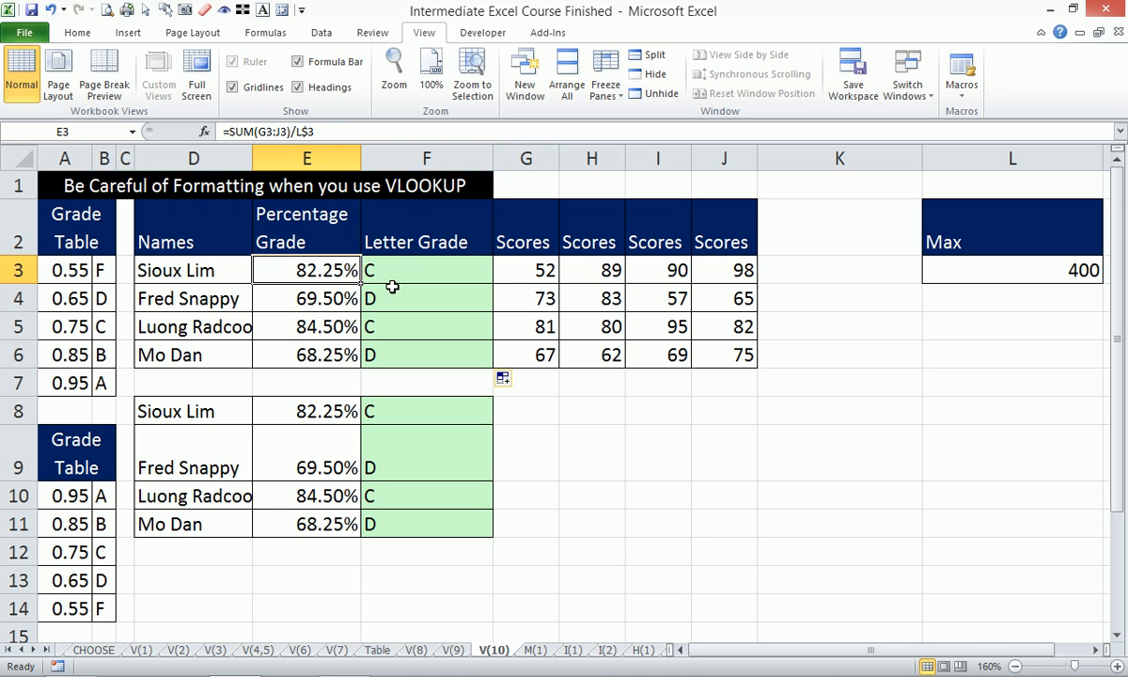
{"action": "left_click", "coordinate": [381, 265]}
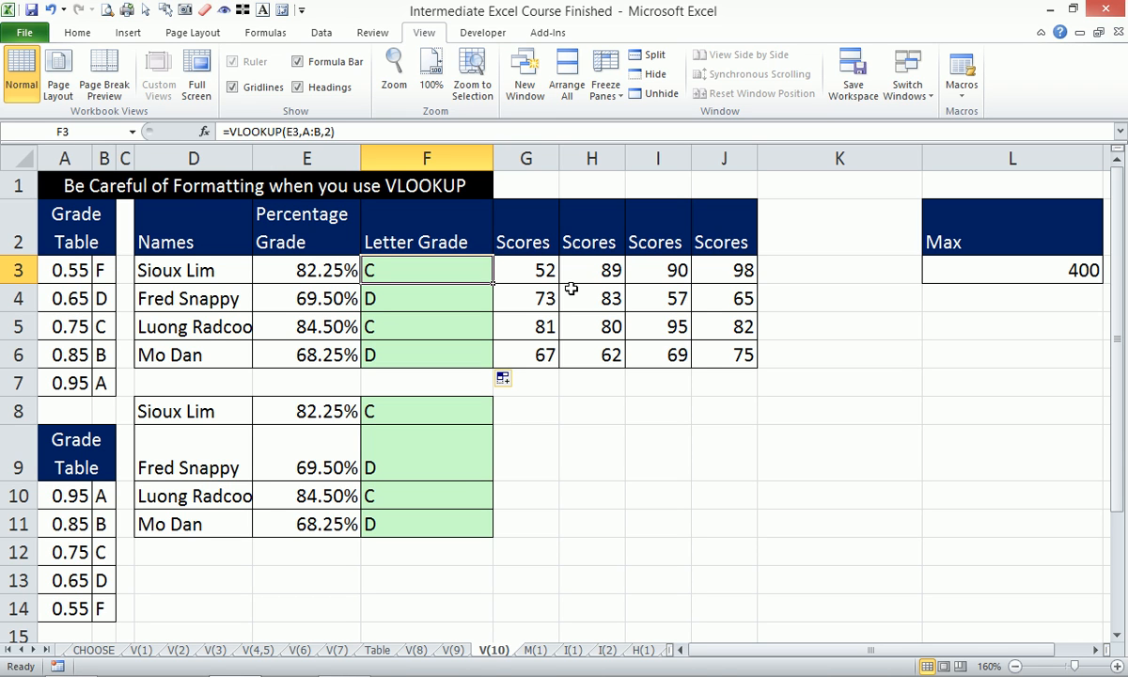
- Go to the M(1) worksheet and fit the Allowances table and both name lists in range A7:O22 into view
{"action": "left_click", "coordinate": [535, 650]}
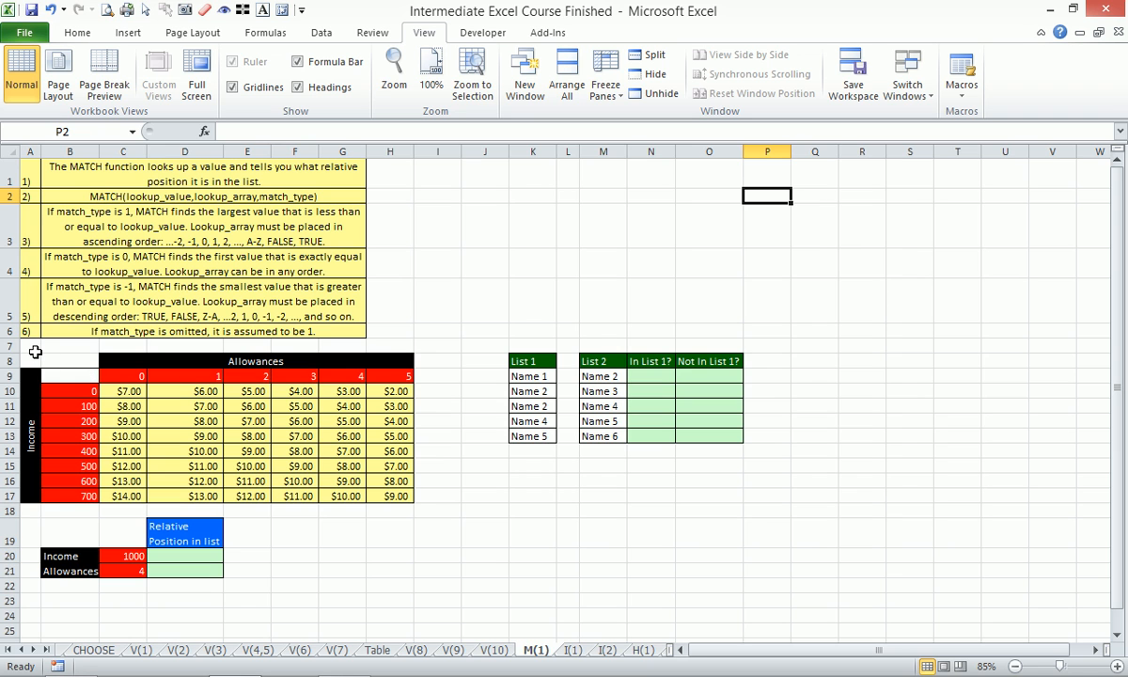
{"action": "left_click_drag", "start_coordinate": [35, 352], "coordinate": [740, 582]}
{"action": "key", "text": "alt+w"}
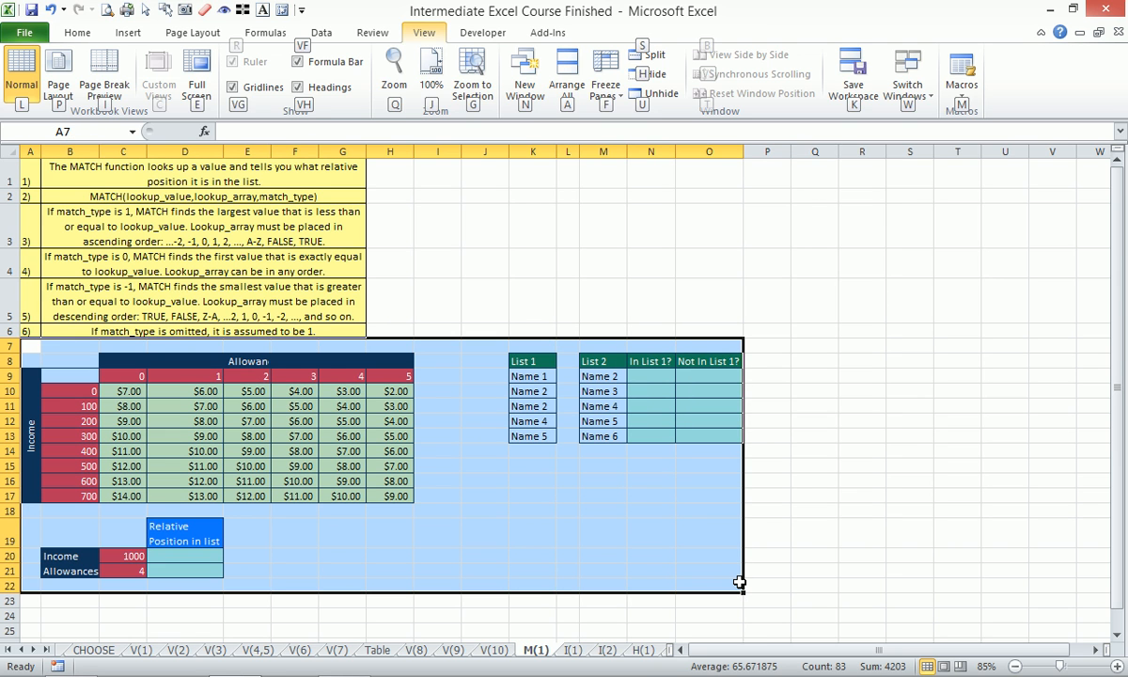
{"action": "key", "text": "g"}
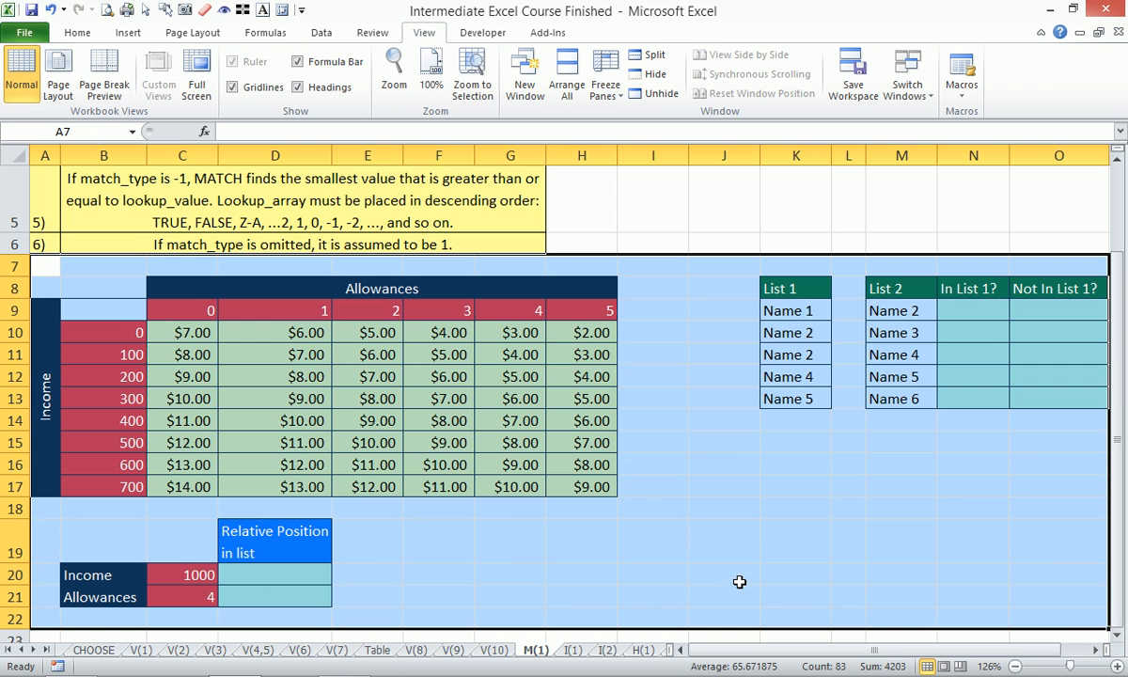
{"action": "left_click", "coordinate": [723, 523]}
{"action": "scroll", "coordinate": [1088, 625], "scroll_direction": "right", "scroll_amount": 2}
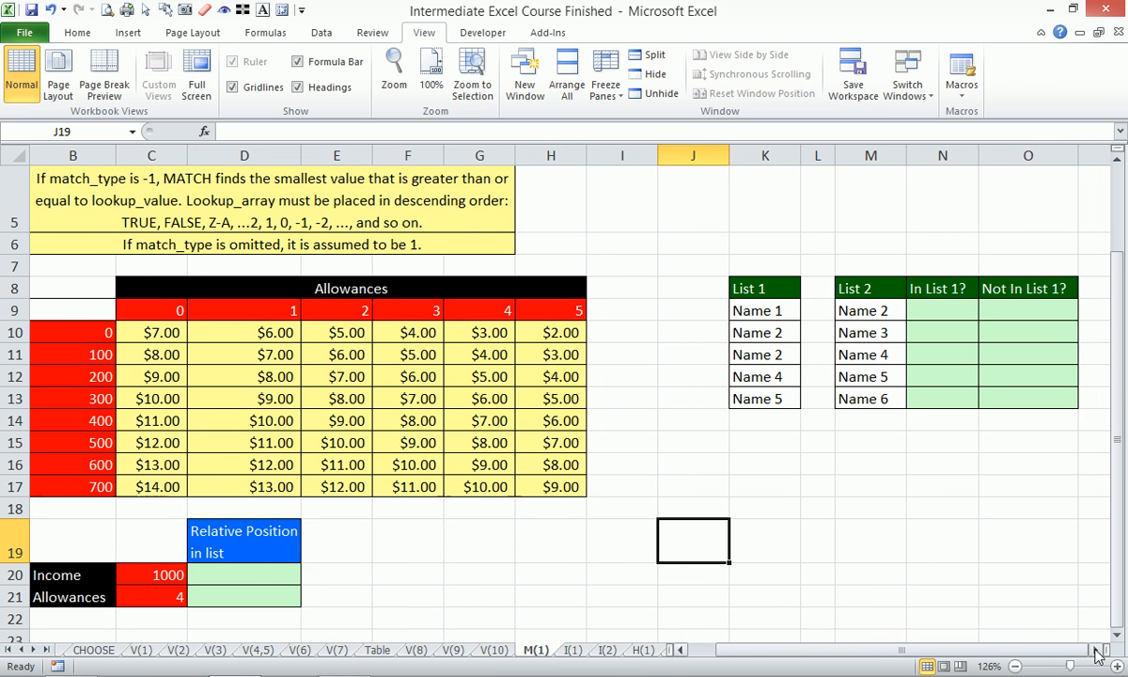
{"action": "left_click", "coordinate": [685, 469]}
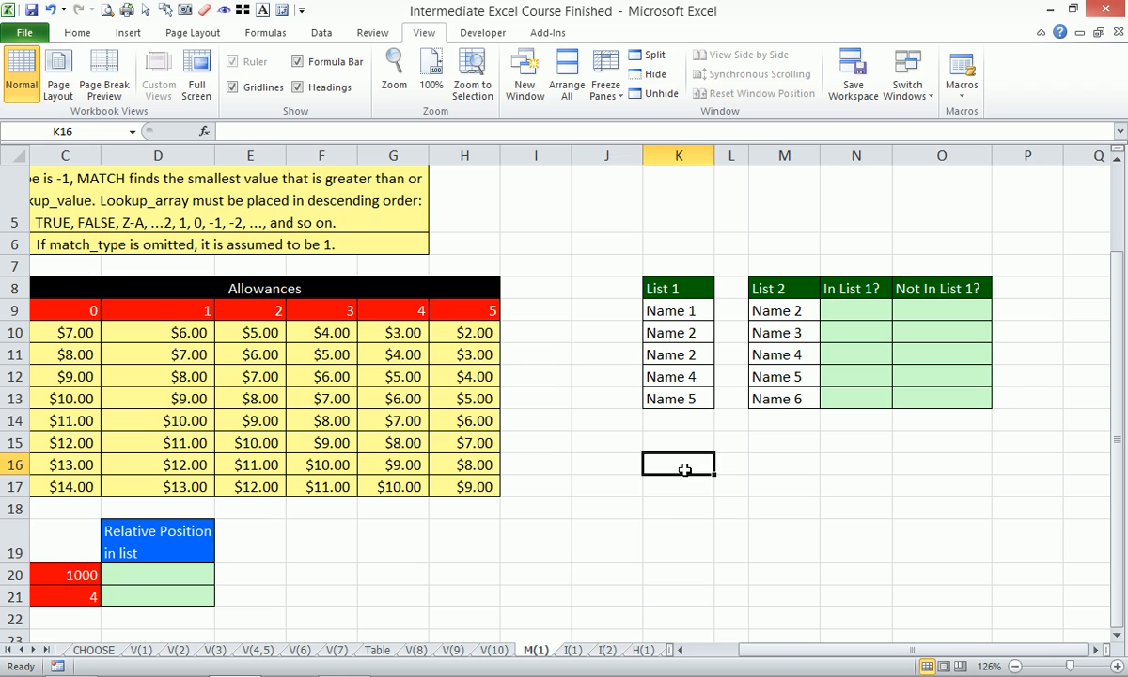
{"action": "type", "text": "=vl"}
{"action": "key", "text": "Tab"}
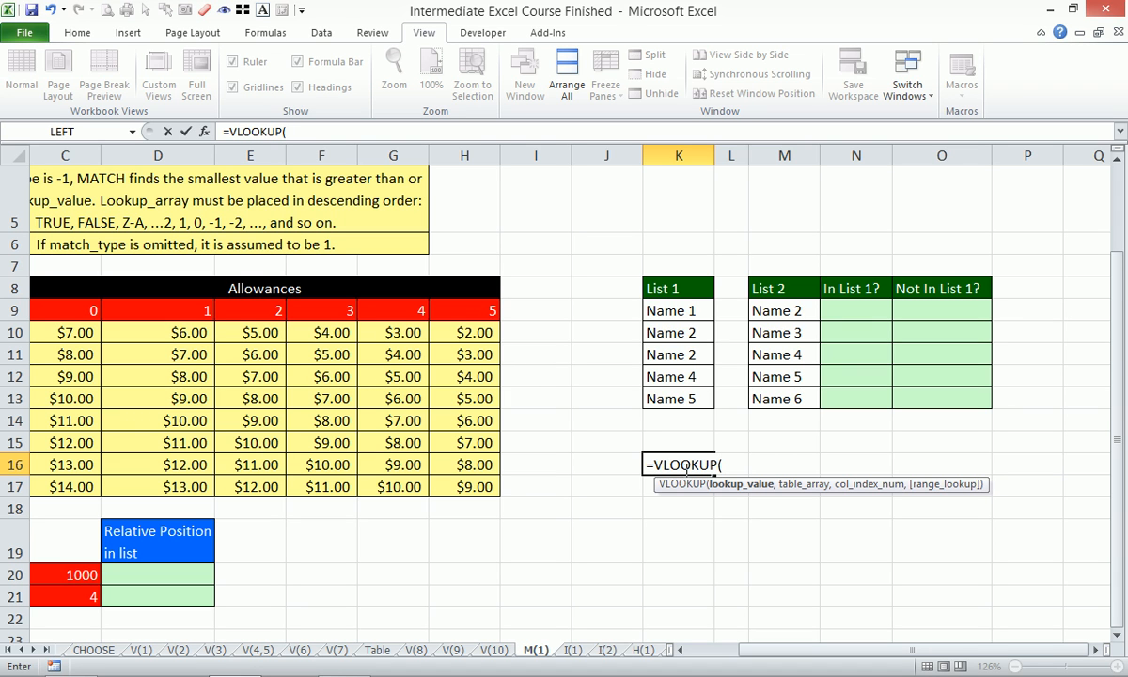
{"action": "key", "text": "Escape"}
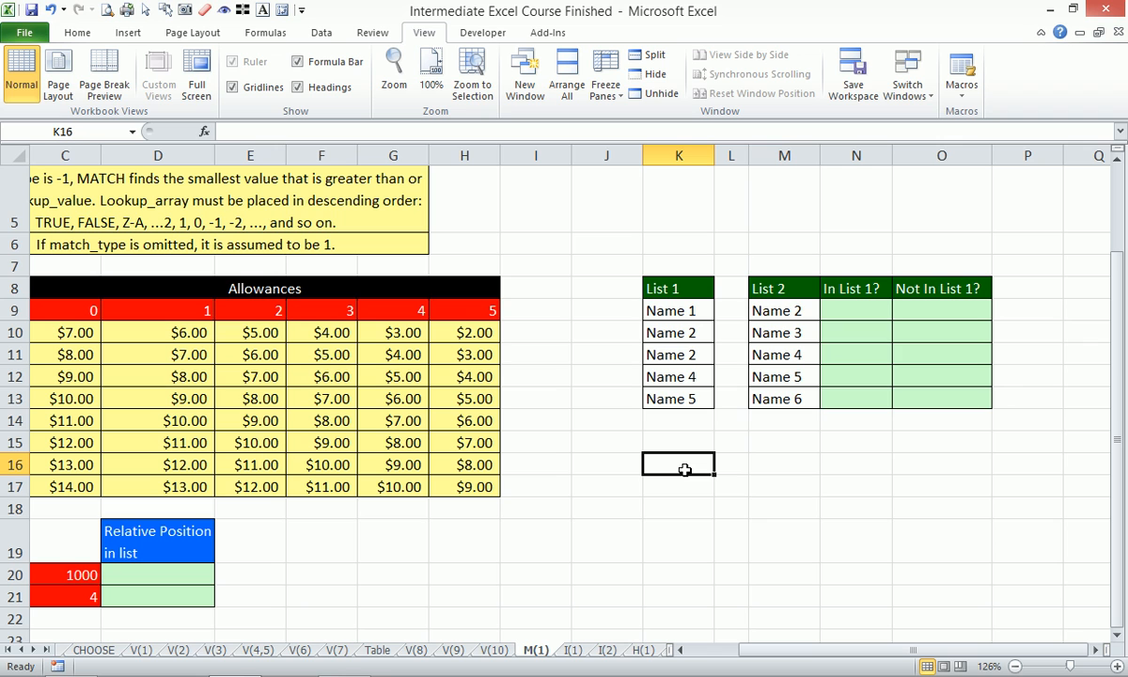
{"action": "left_click", "coordinate": [865, 312]}
{"action": "type", "text": "=mat"}
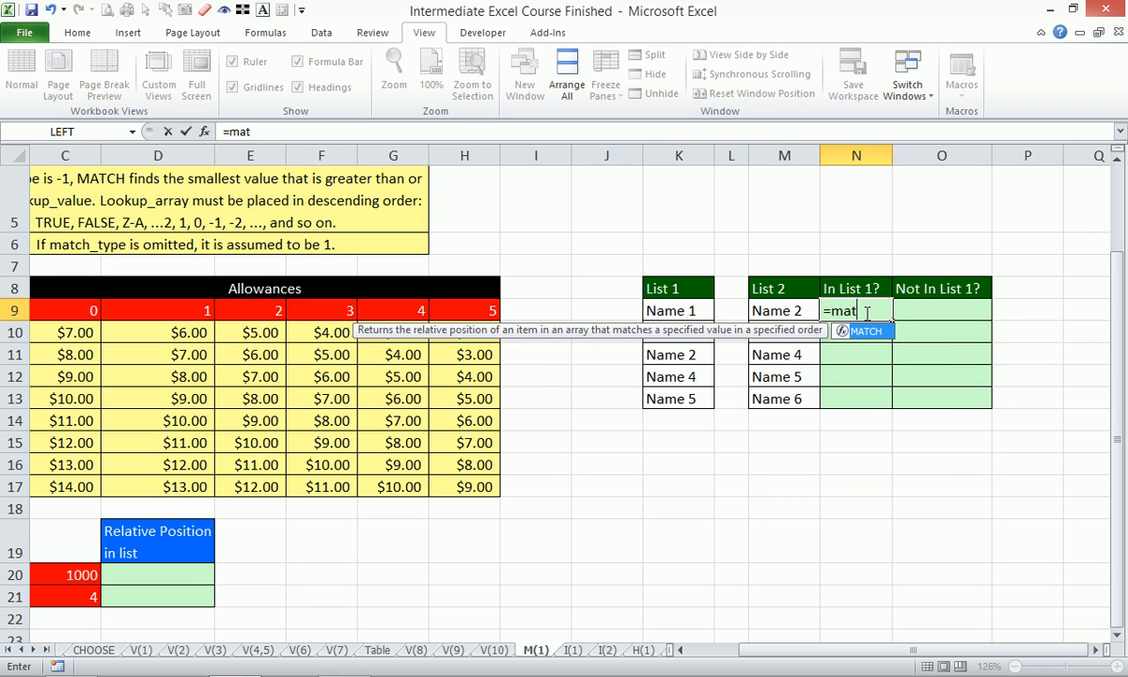
{"action": "key", "text": "Tab"}
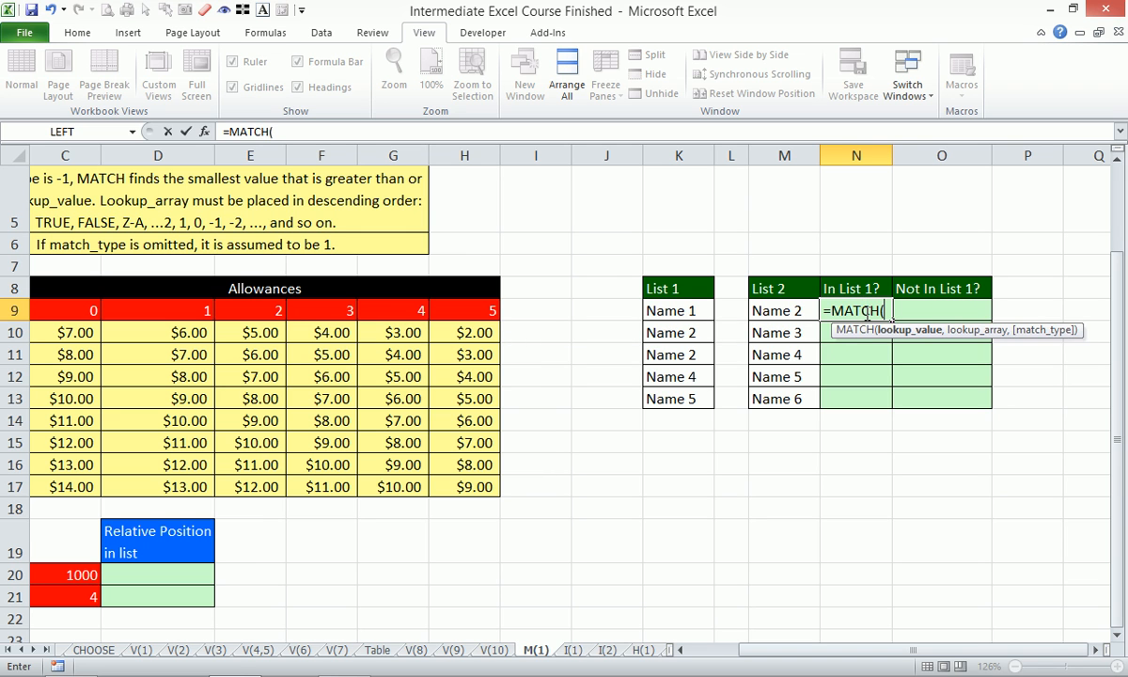
{"action": "key", "text": "Escape"}
- Start a MATCH formula in N9 with the List 2 name in M9 as the lookup value
{"action": "left_click_drag", "start_coordinate": [675, 288], "coordinate": [955, 420]}
{"action": "key", "text": "alt+w"}
{"action": "key", "text": "g"}
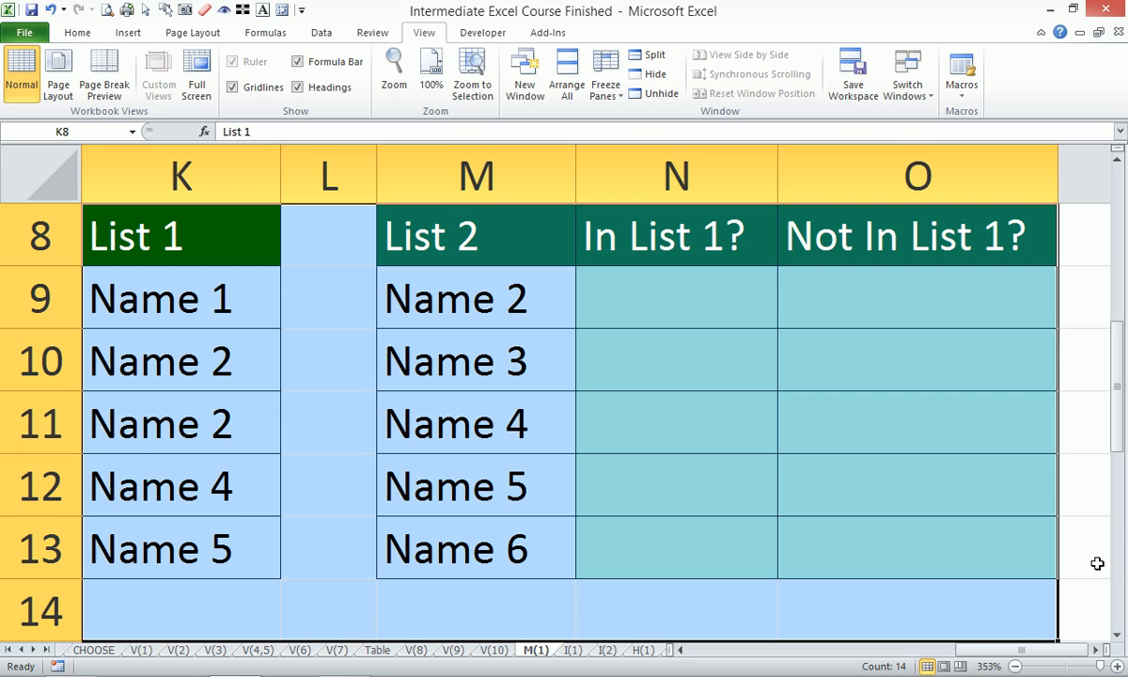
{"action": "left_click", "coordinate": [982, 663]}
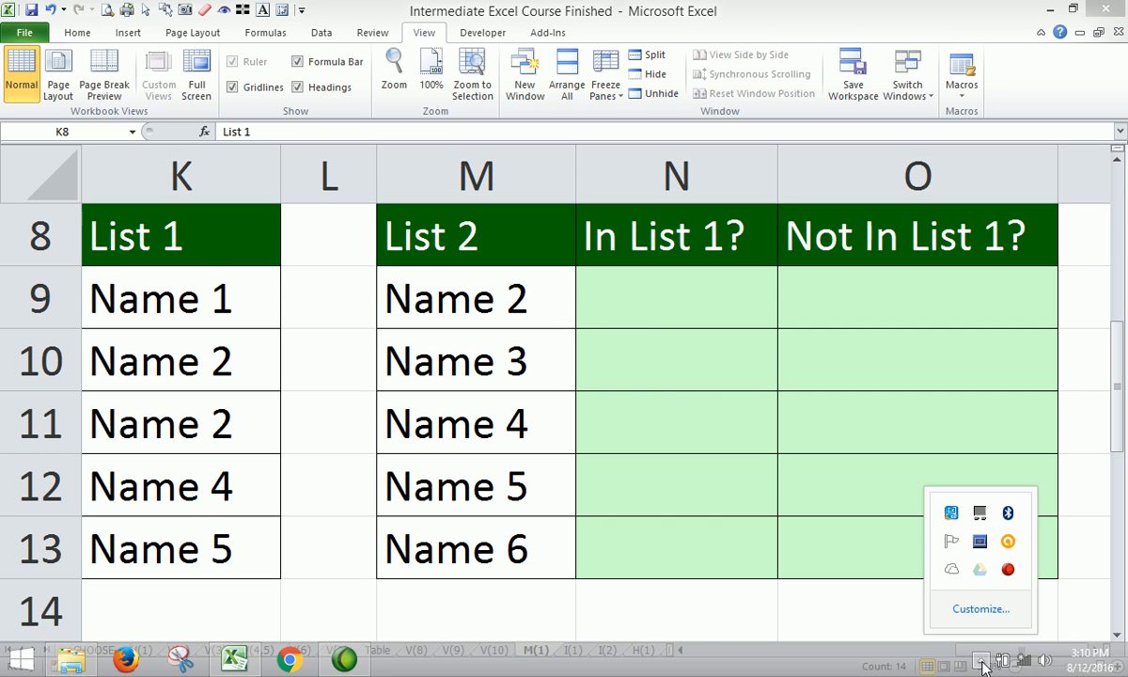
{"action": "left_click", "coordinate": [631, 294]}
{"action": "left_click", "coordinate": [631, 294]}
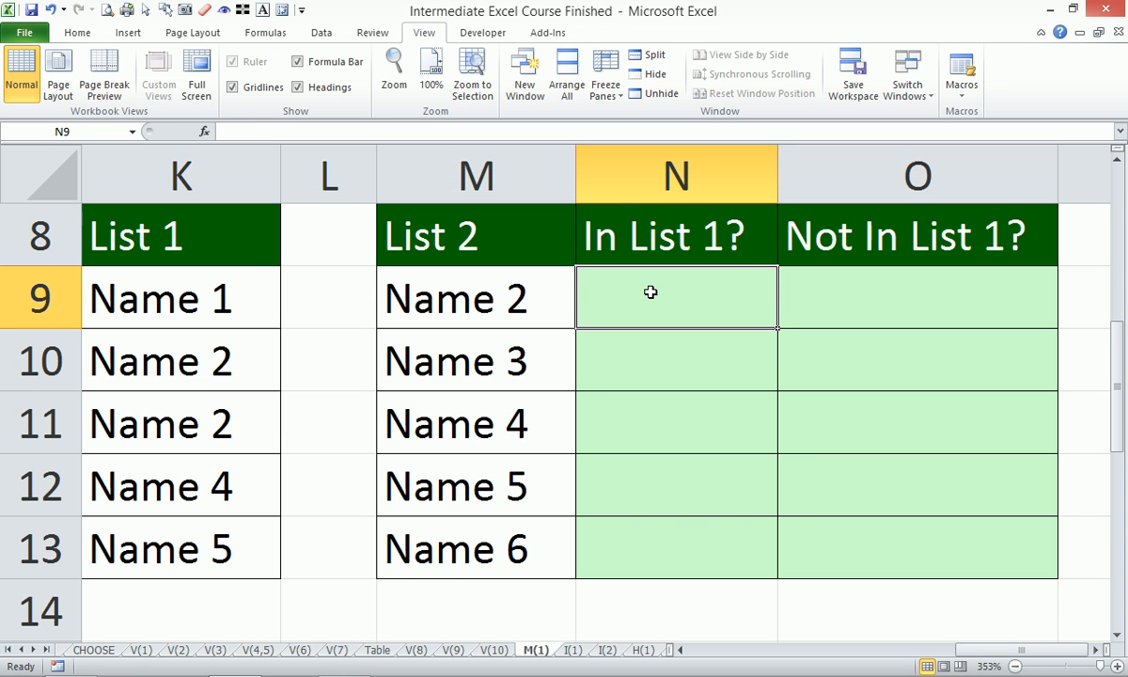
{"action": "type", "text": "=matc"}
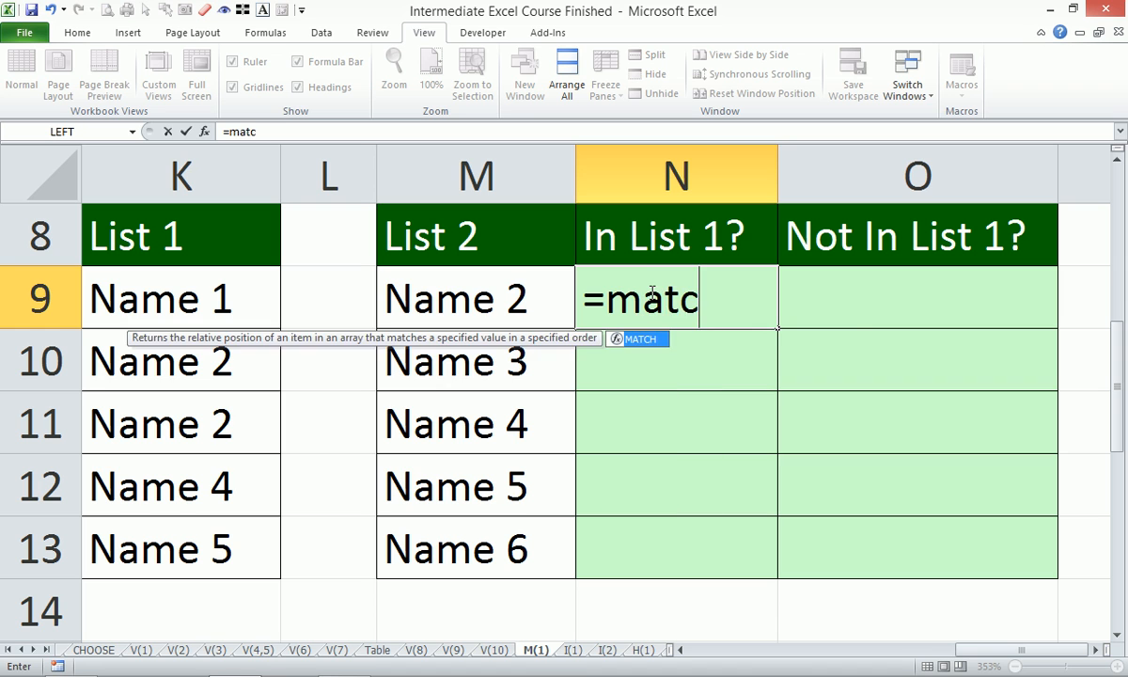
{"action": "key", "text": "Tab"}
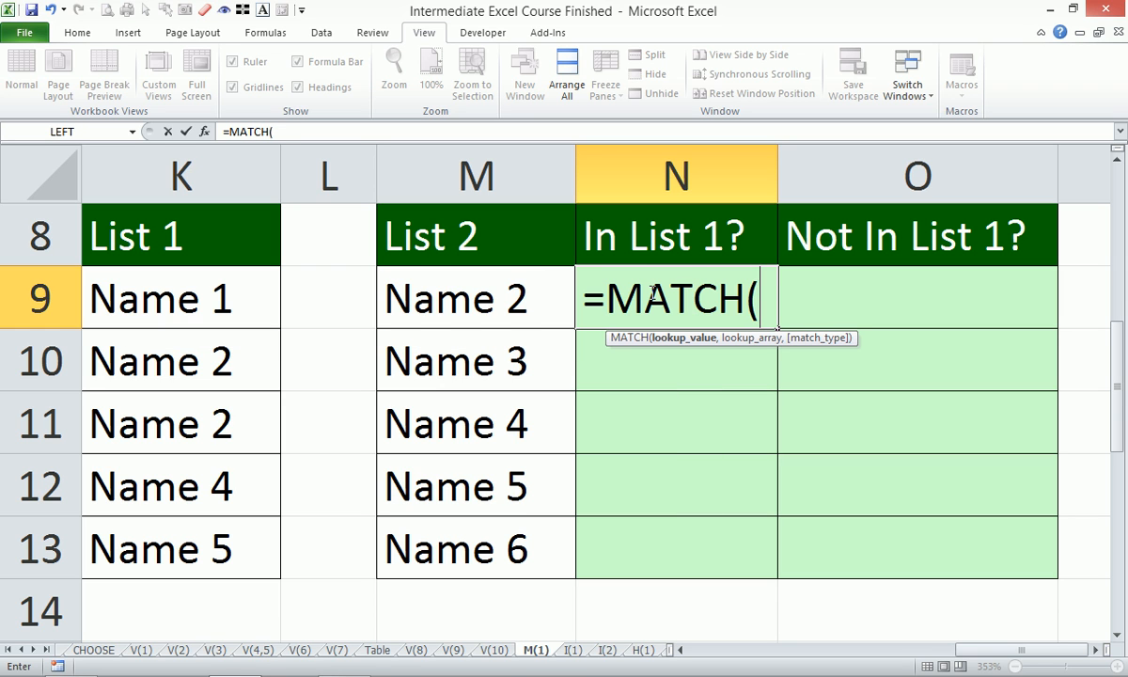
{"action": "key", "text": "Left"}
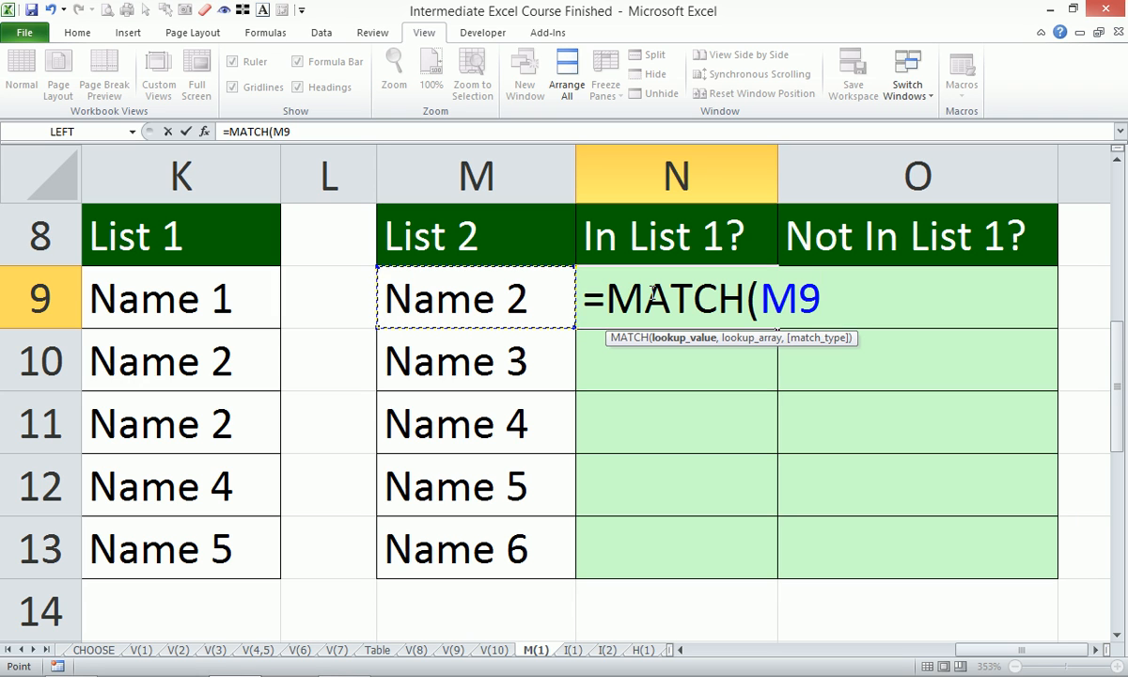
{"action": "type", "text": ","}
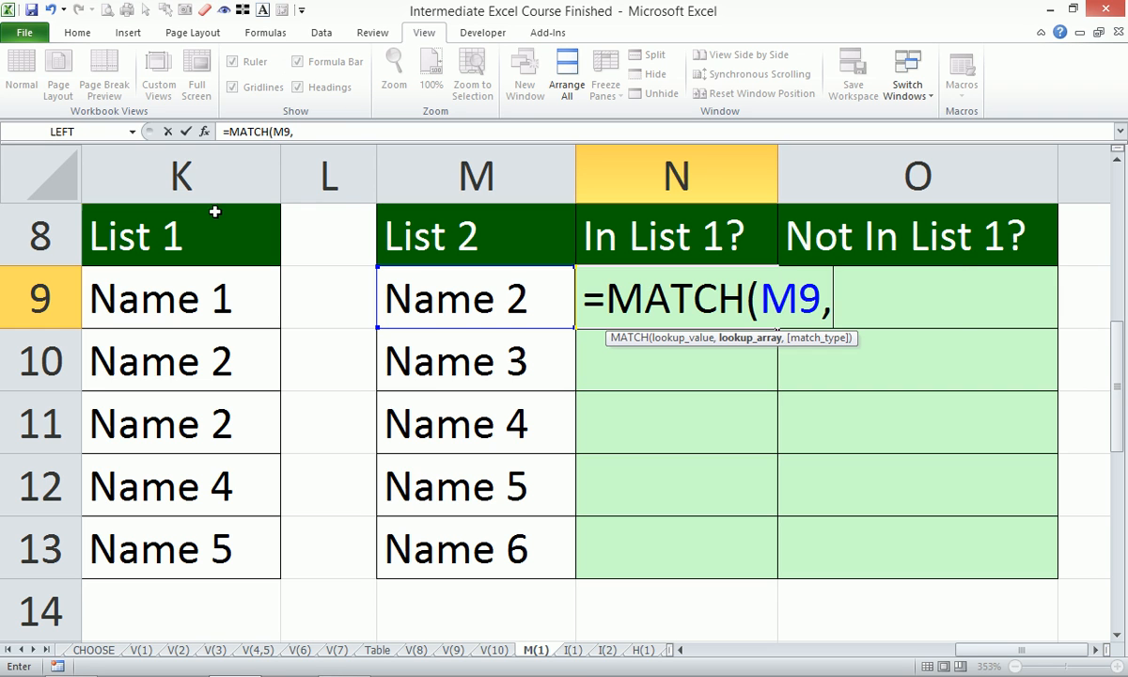
- Complete N9's MATCH with the absolute lookup array $K$8:$K$13 and exact match type 0, and enter it
{"action": "left_click", "coordinate": [211, 256]}
{"action": "left_click_drag", "start_coordinate": [212, 255], "coordinate": [201, 536]}
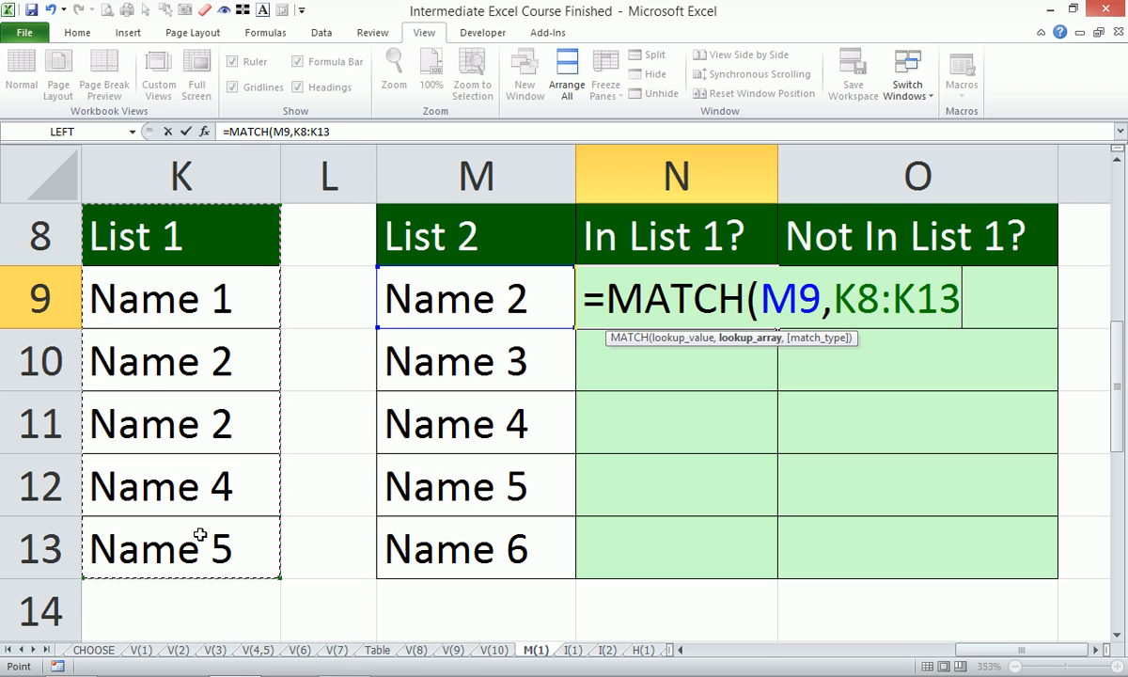
{"action": "key", "text": "F4"}
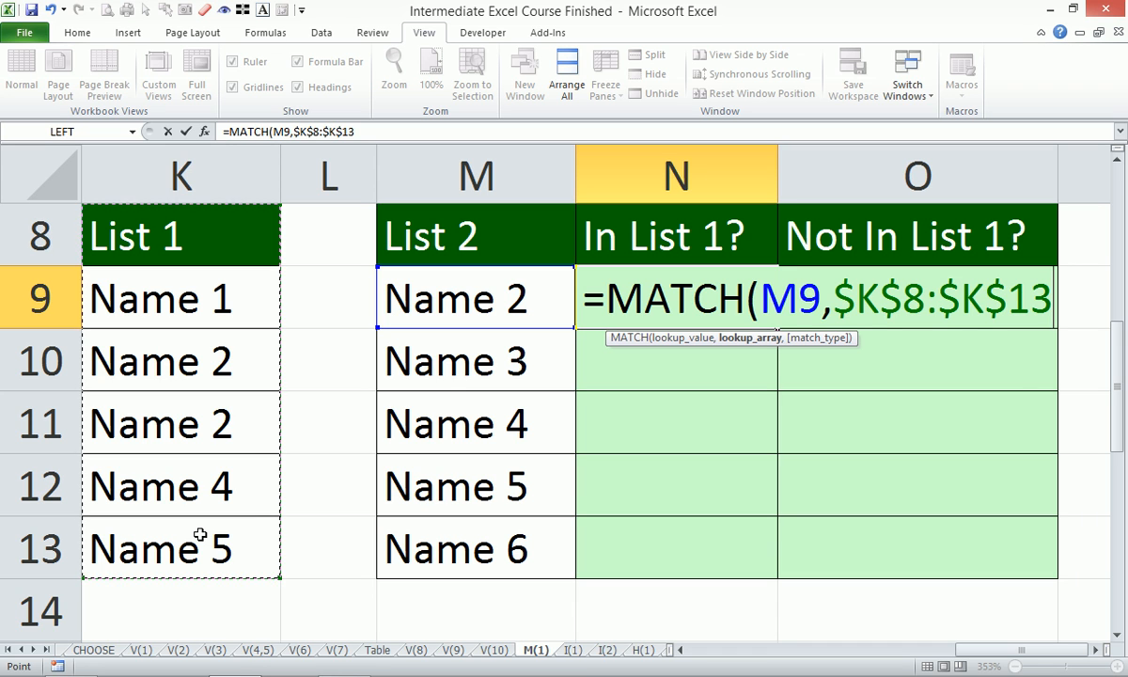
{"action": "type", "text": ","}
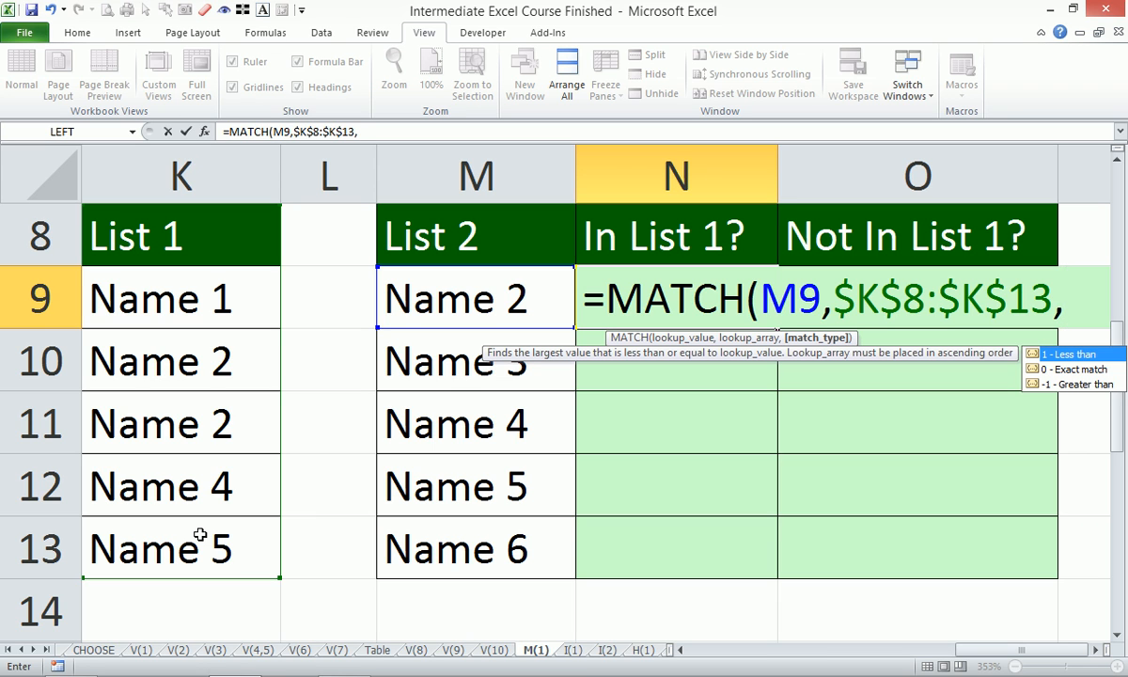
{"action": "type", "text": "0)"}
{"action": "key", "text": "BackSpace"}
{"action": "key", "text": "BackSpace"}
{"action": "type", "text": "0)"}
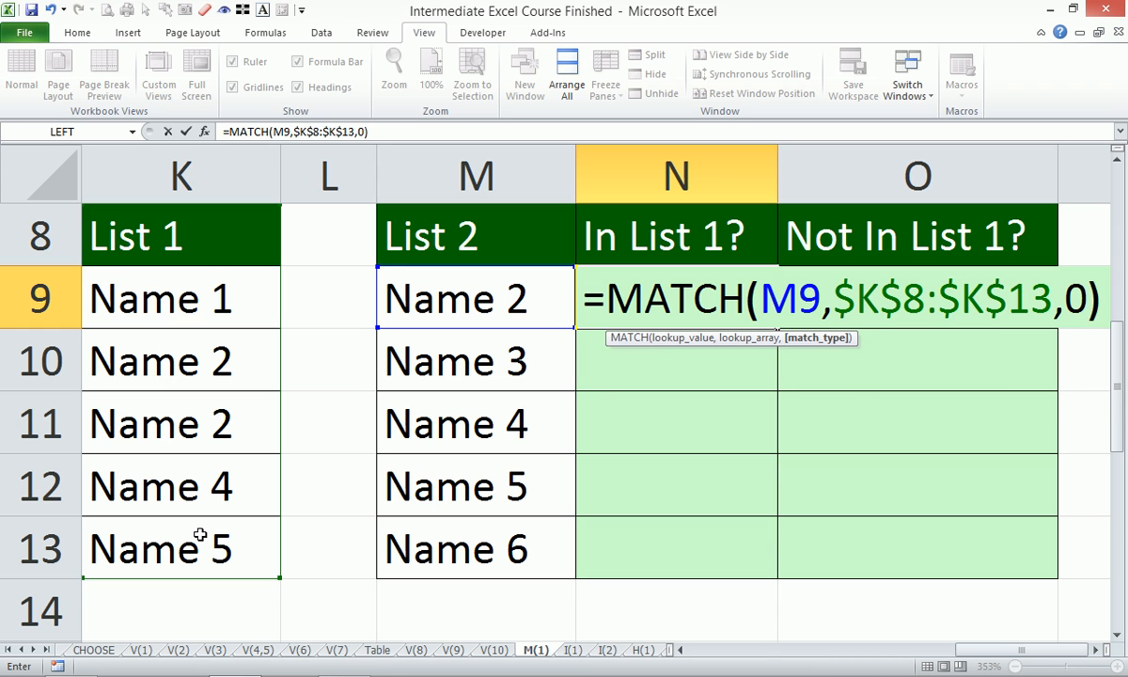
{"action": "key", "text": "Return"}
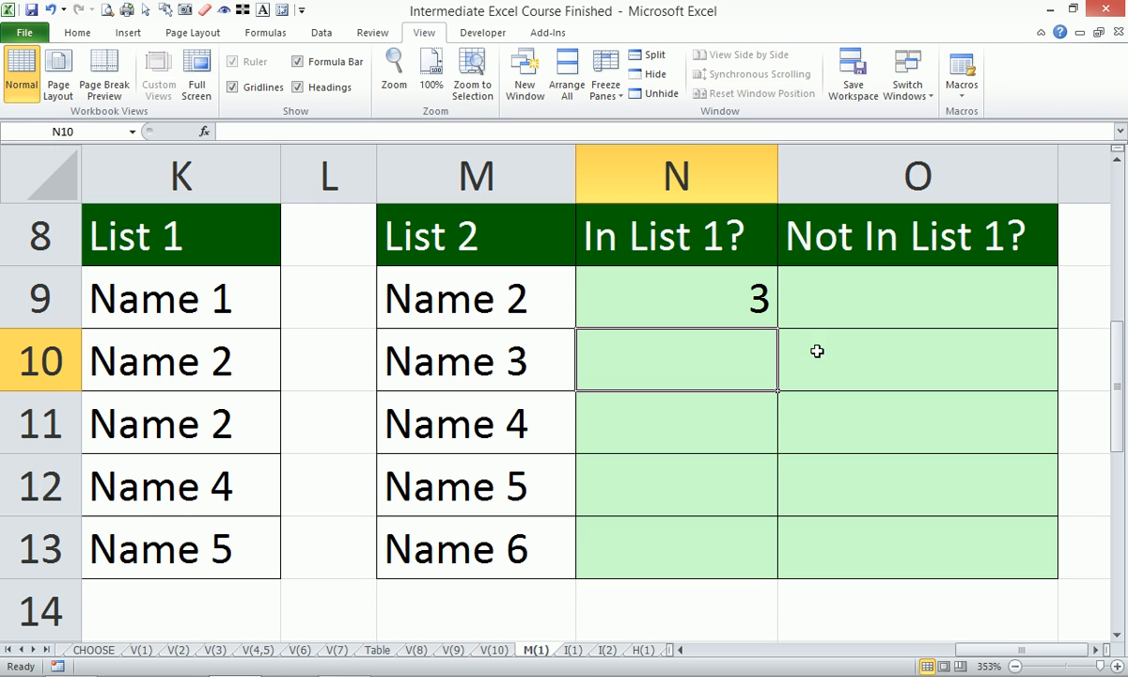
- Copy the MATCH formula in N9 down through N13 and copy N9's formula text for reuse
{"action": "left_click", "coordinate": [673, 279]}
{"action": "left_click_drag", "start_coordinate": [772, 331], "coordinate": [788, 569]}
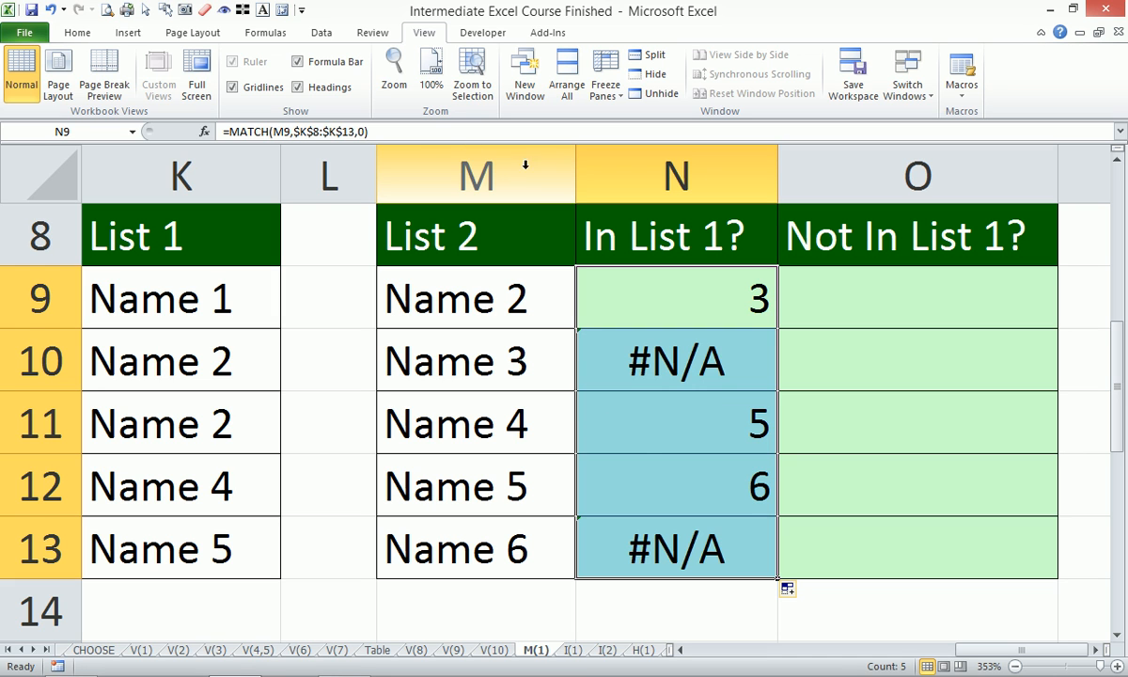
{"action": "left_click_drag", "start_coordinate": [427, 126], "coordinate": [212, 132]}
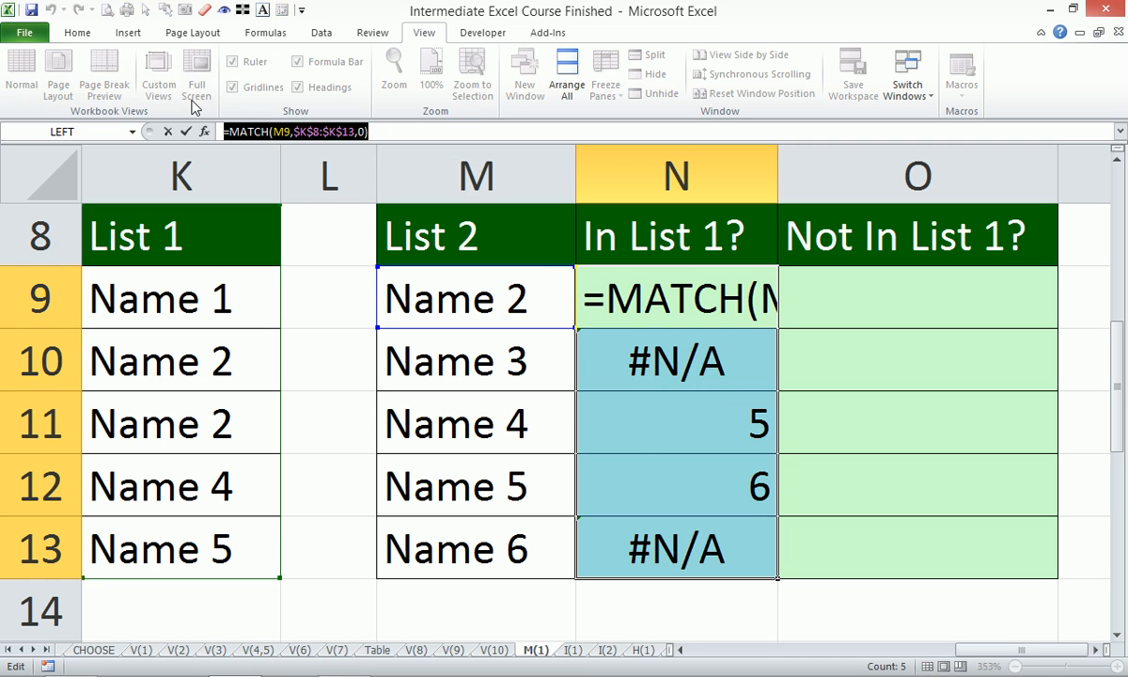
{"action": "key", "text": "Escape"}
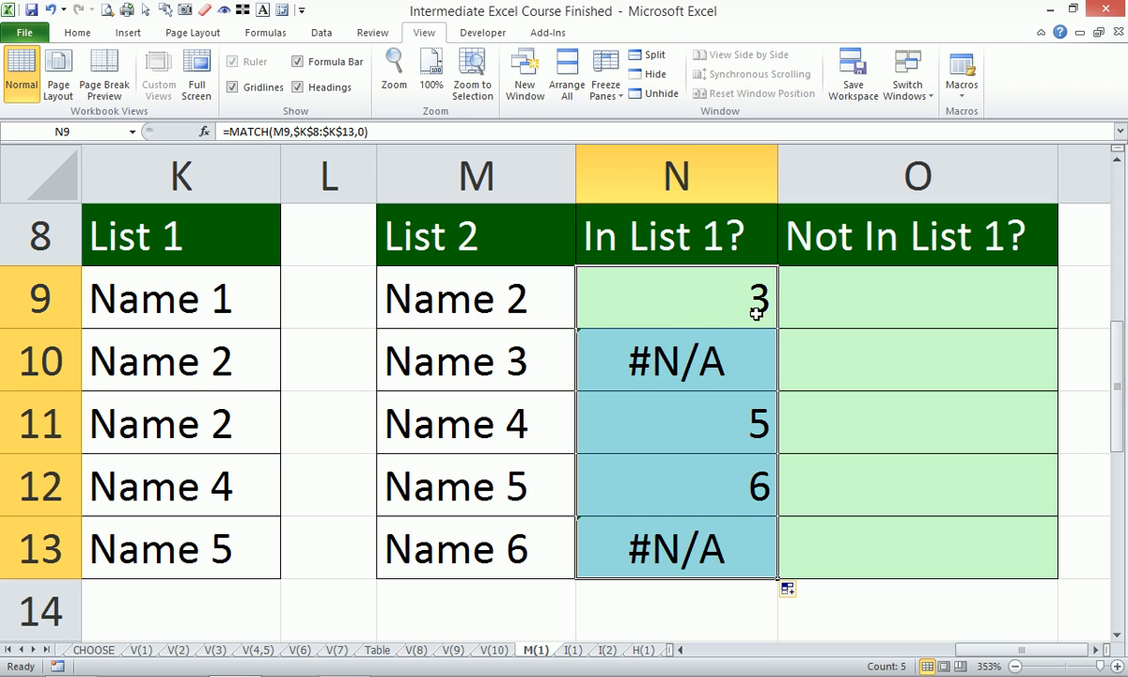
- Create a formula-based conditional formatting rule for N9:N13 using the copied formula =MATCH(M9,$K$8:$K$13,0)
{"action": "left_click", "coordinate": [77, 33]}
{"action": "left_click", "coordinate": [705, 80]}
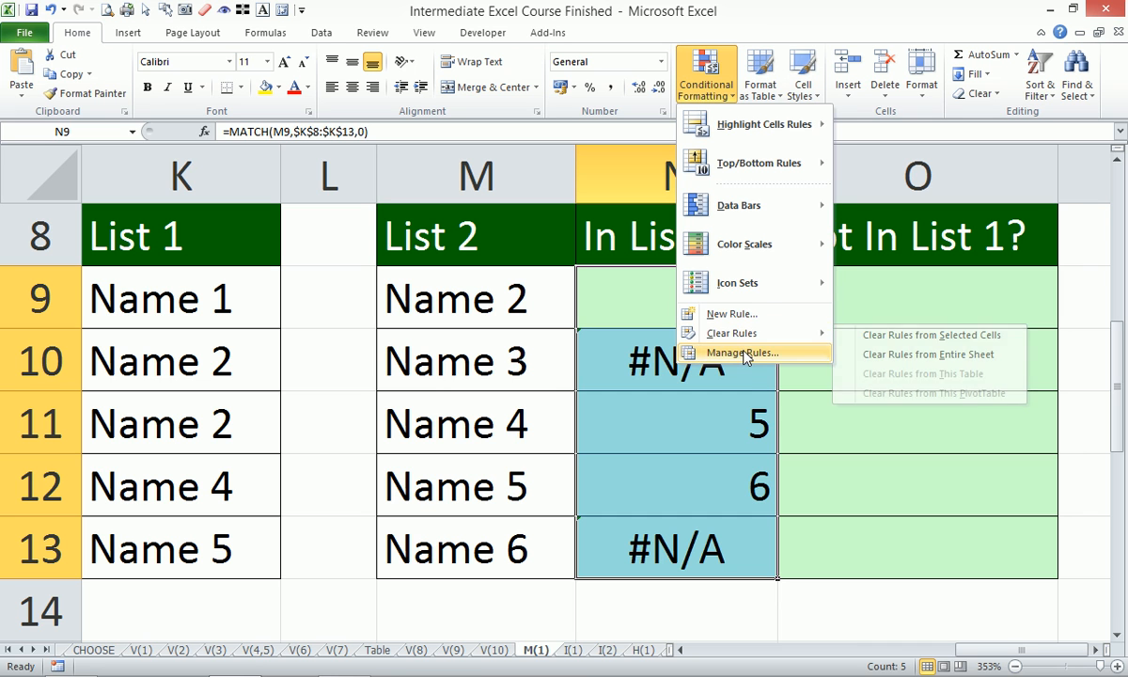
{"action": "left_click", "coordinate": [752, 319]}
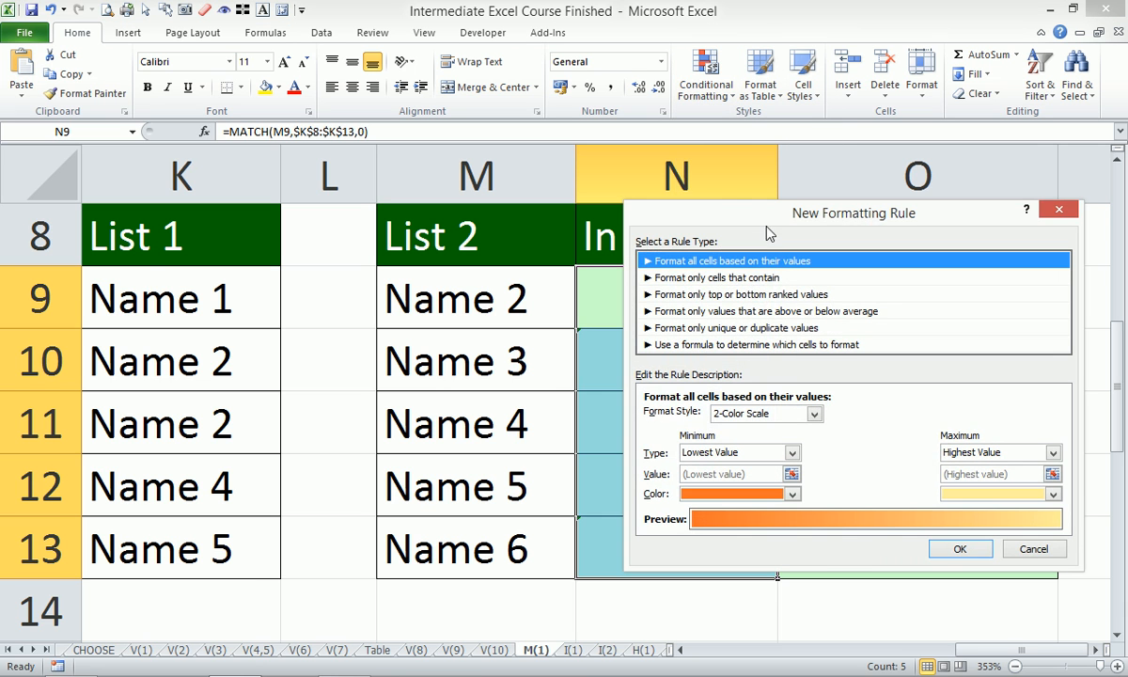
{"action": "left_click_drag", "start_coordinate": [755, 89], "coordinate": [270, 63]}
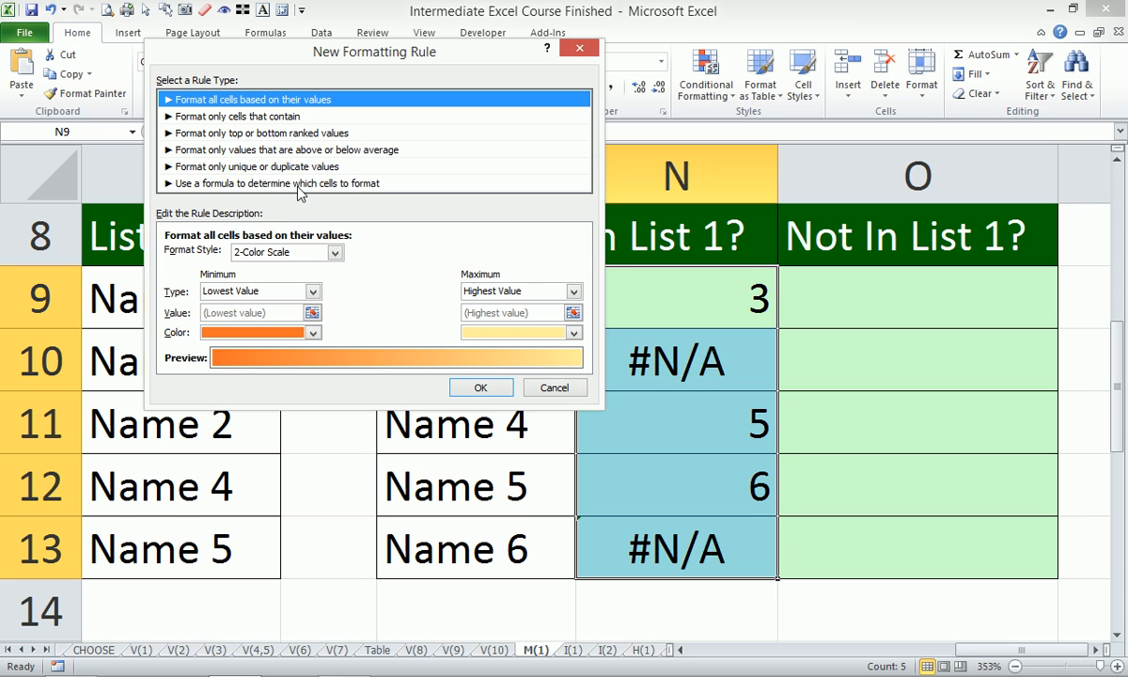
{"action": "left_click", "coordinate": [298, 186]}
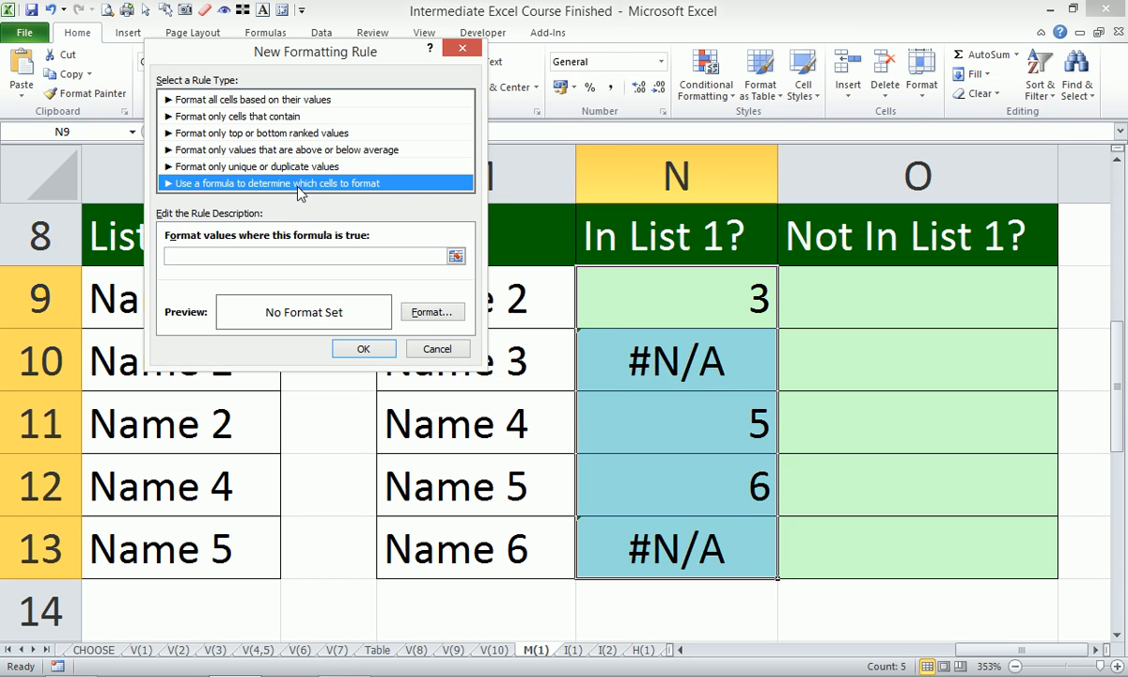
{"action": "left_click", "coordinate": [301, 254]}
{"action": "key", "text": "ctrl+v"}
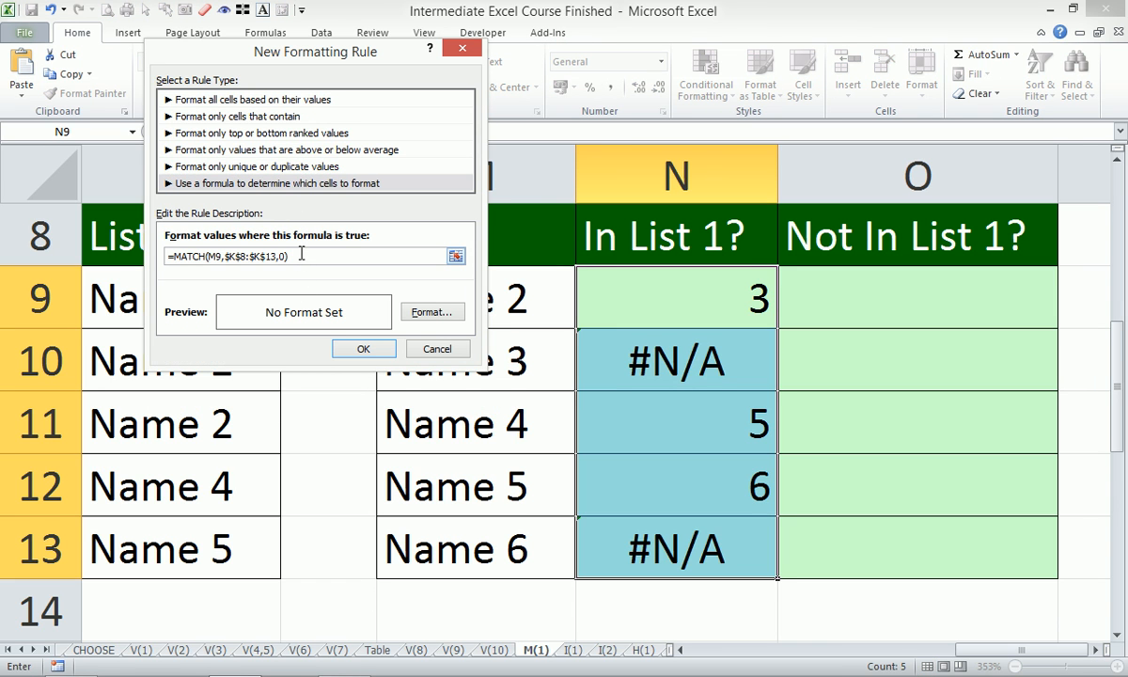
- Give the N9:N13 rule a yellow fill and apply it
{"action": "left_click", "coordinate": [431, 311]}
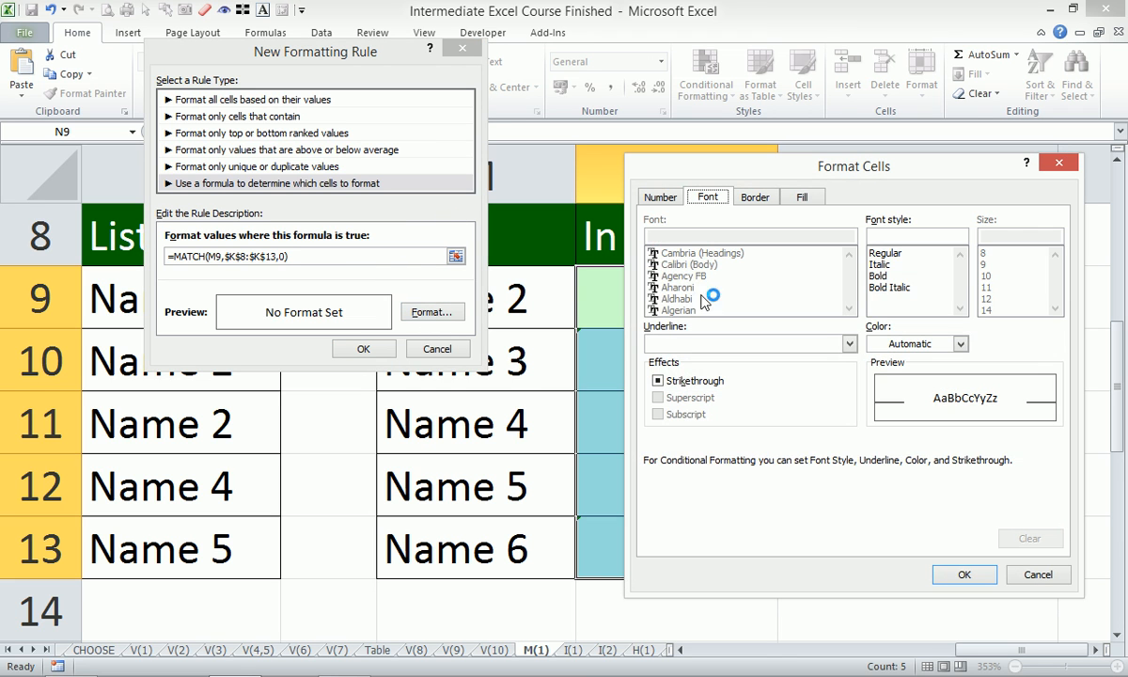
{"action": "left_click", "coordinate": [802, 196]}
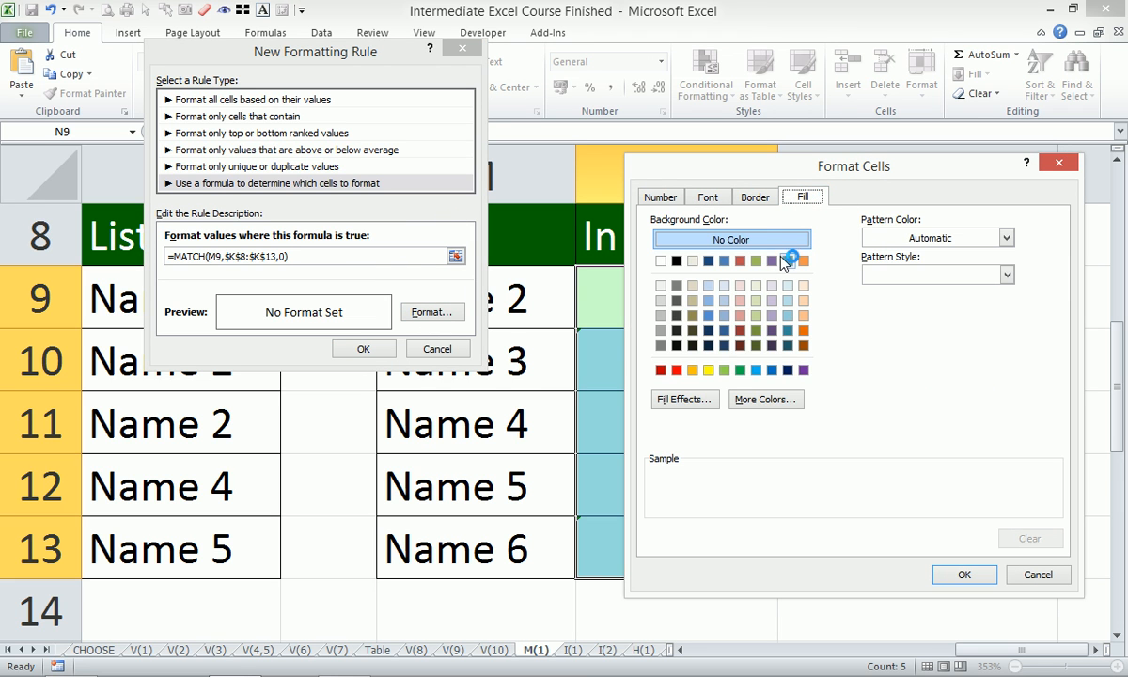
{"action": "left_click", "coordinate": [709, 369]}
{"action": "left_click", "coordinate": [965, 574]}
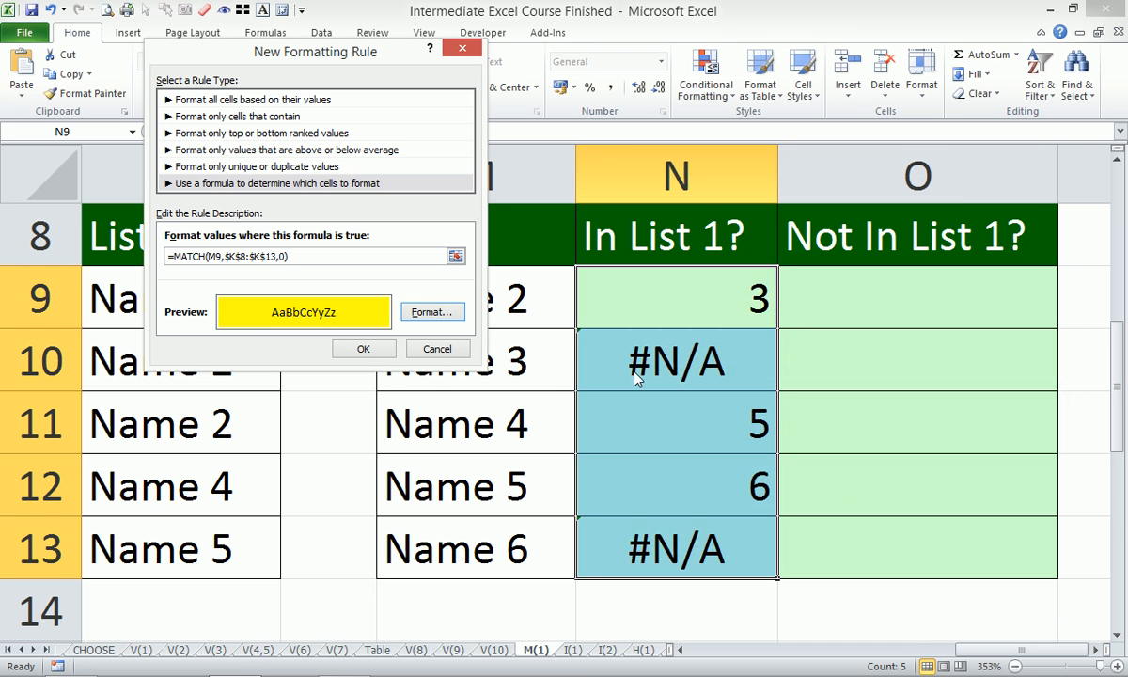
{"action": "left_click", "coordinate": [362, 349]}
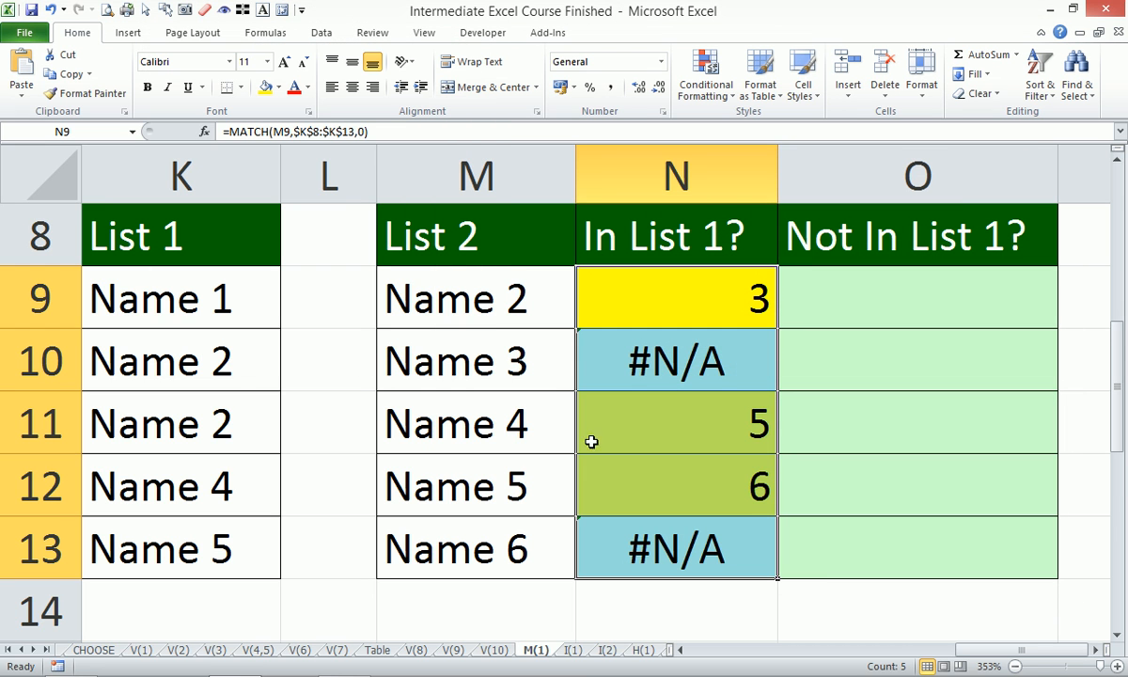
{"action": "mouse_move", "coordinate": [1039, 673]}
{"action": "left_click", "coordinate": [982, 662]}
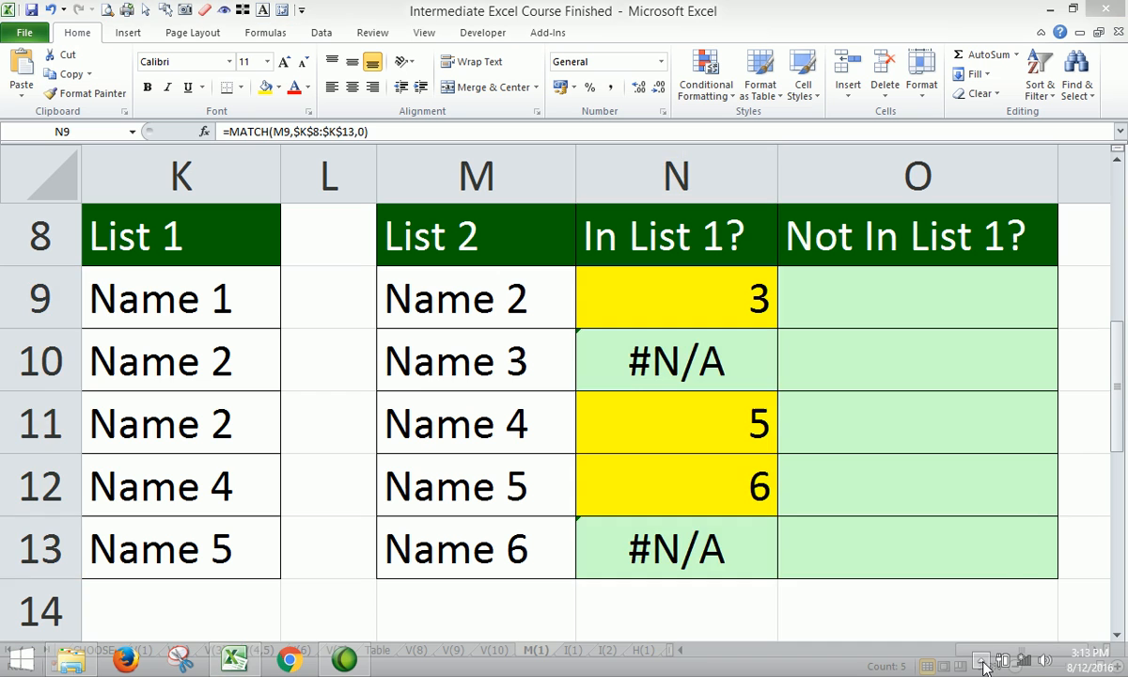
{"action": "left_click", "coordinate": [874, 370]}
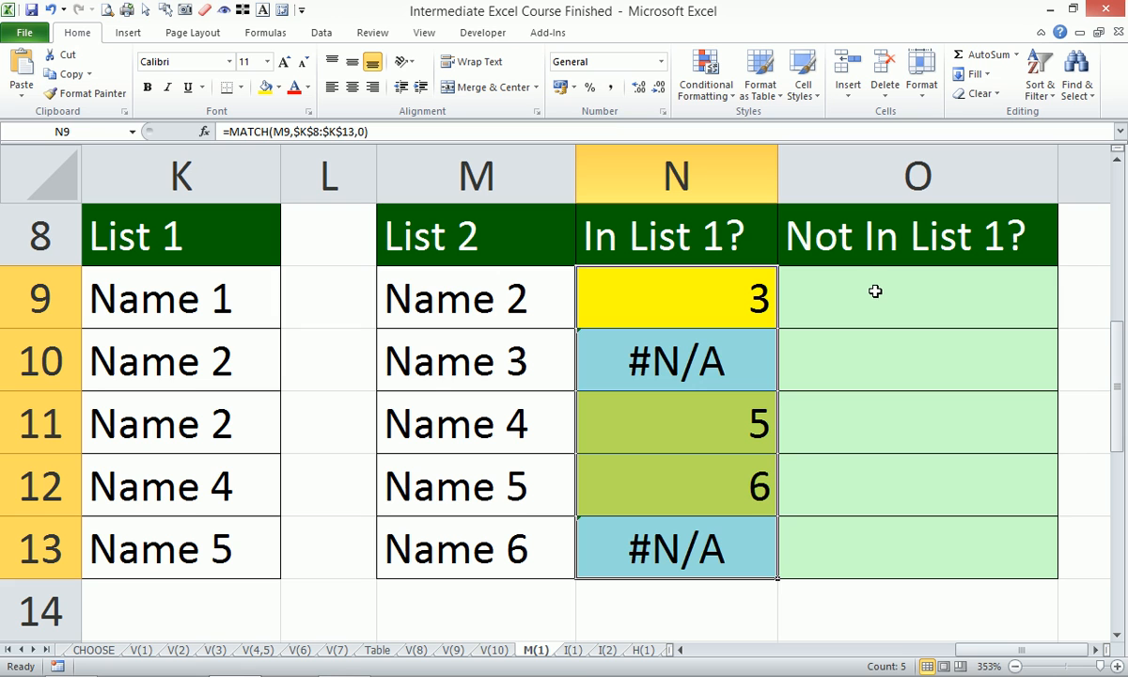
- Create a formula-based conditional formatting rule for O9:O13 using the copied formula =MATCH(M9,$K$8:$K$13,0)
{"action": "left_click_drag", "start_coordinate": [839, 297], "coordinate": [851, 541]}
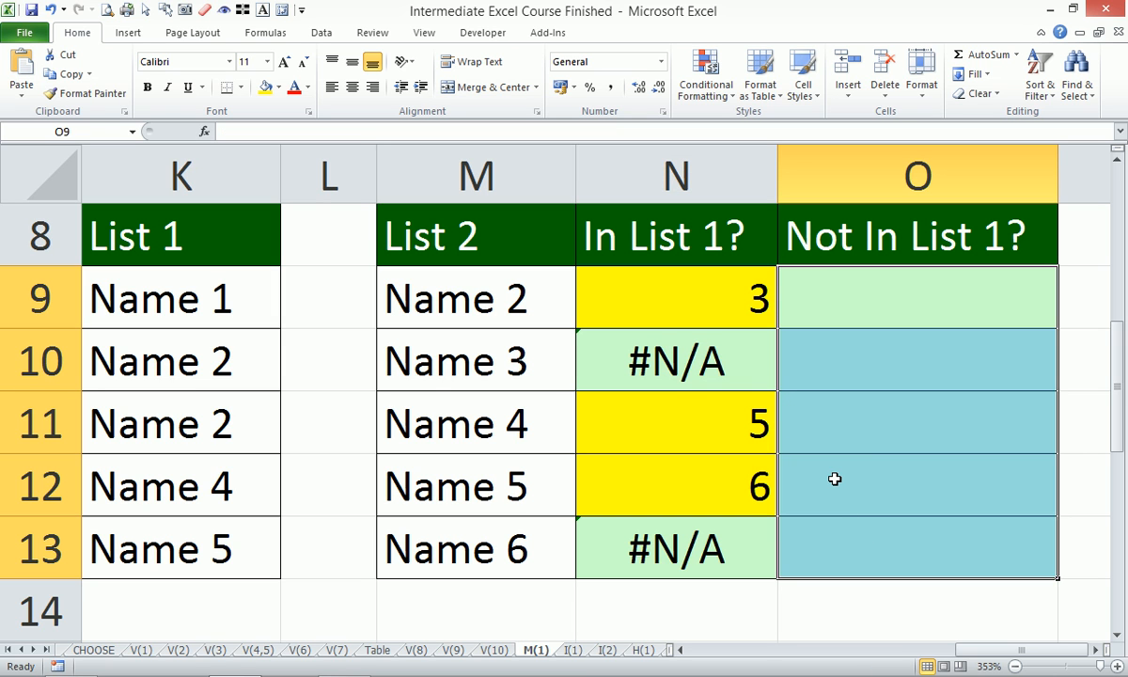
{"action": "key", "text": "alt"}
{"action": "key", "text": "o"}
{"action": "key", "text": "d"}
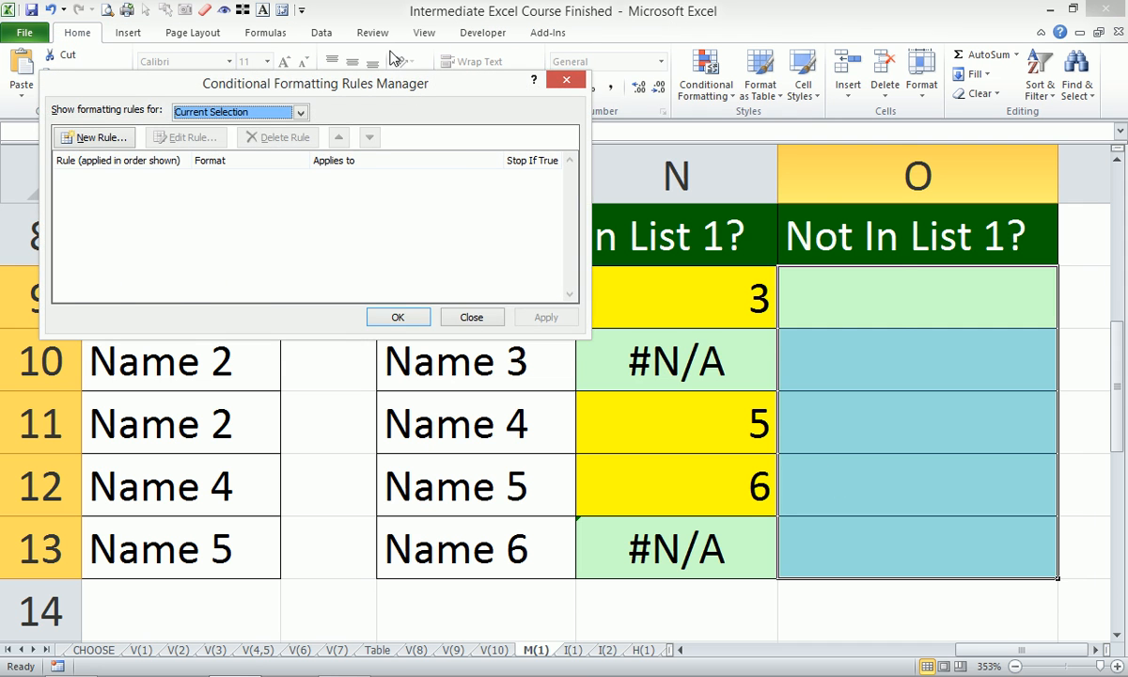
{"action": "left_click_drag", "start_coordinate": [351, 81], "coordinate": [659, 85]}
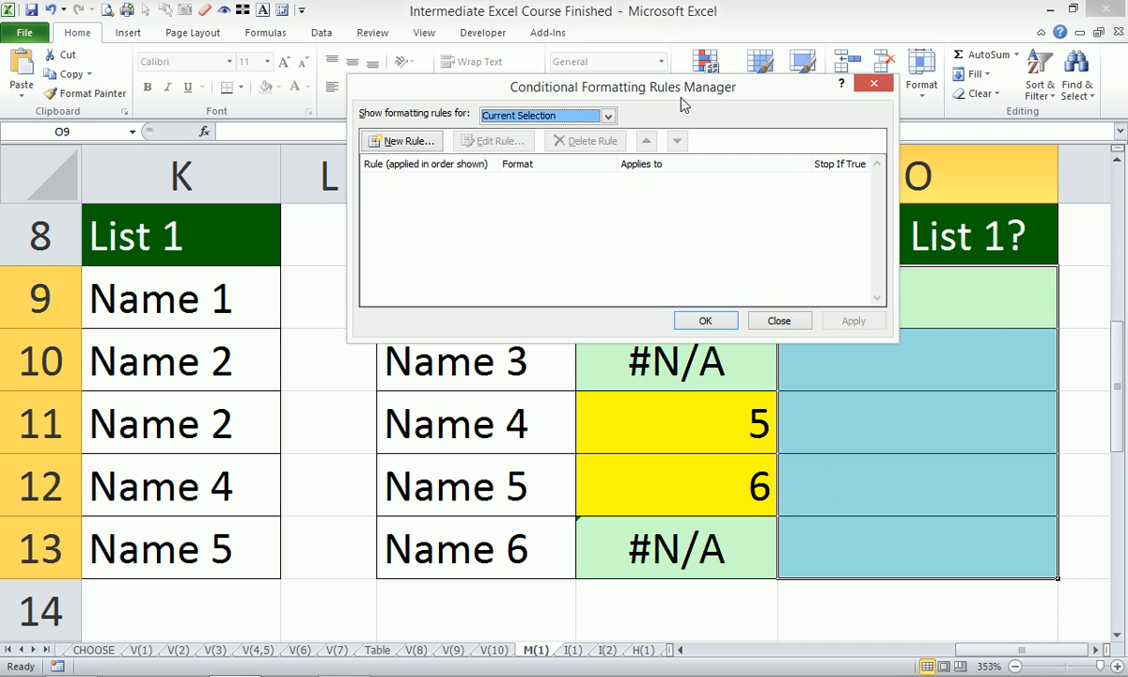
{"action": "left_click", "coordinate": [407, 143]}
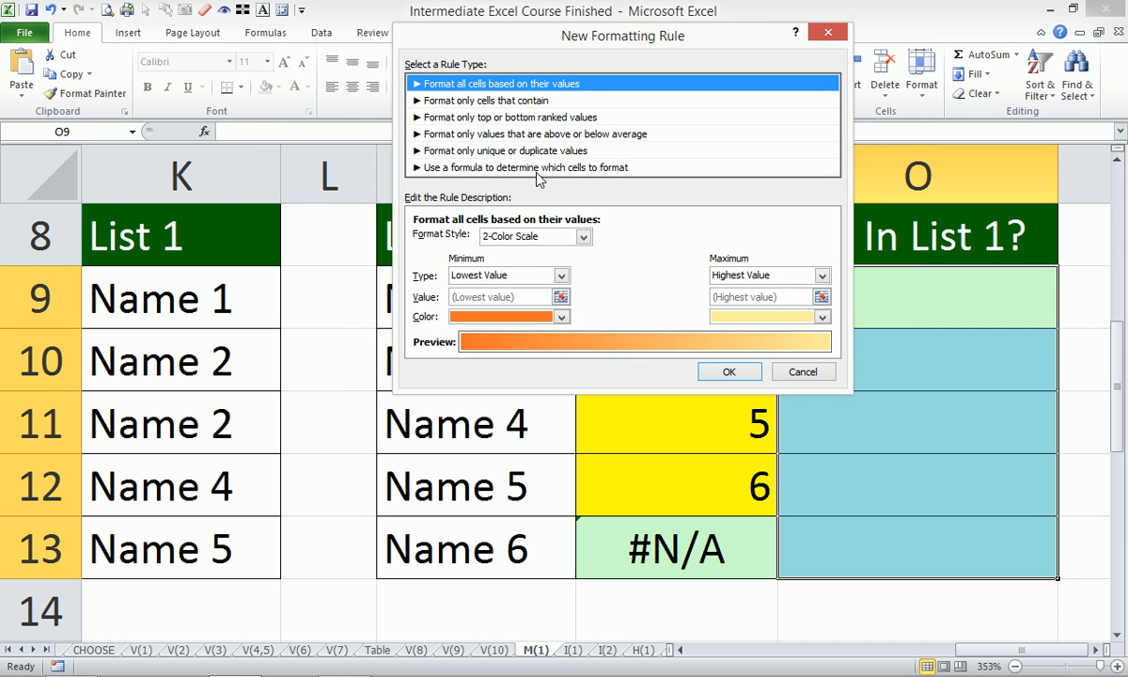
{"action": "left_click", "coordinate": [534, 168]}
{"action": "left_click", "coordinate": [561, 240]}
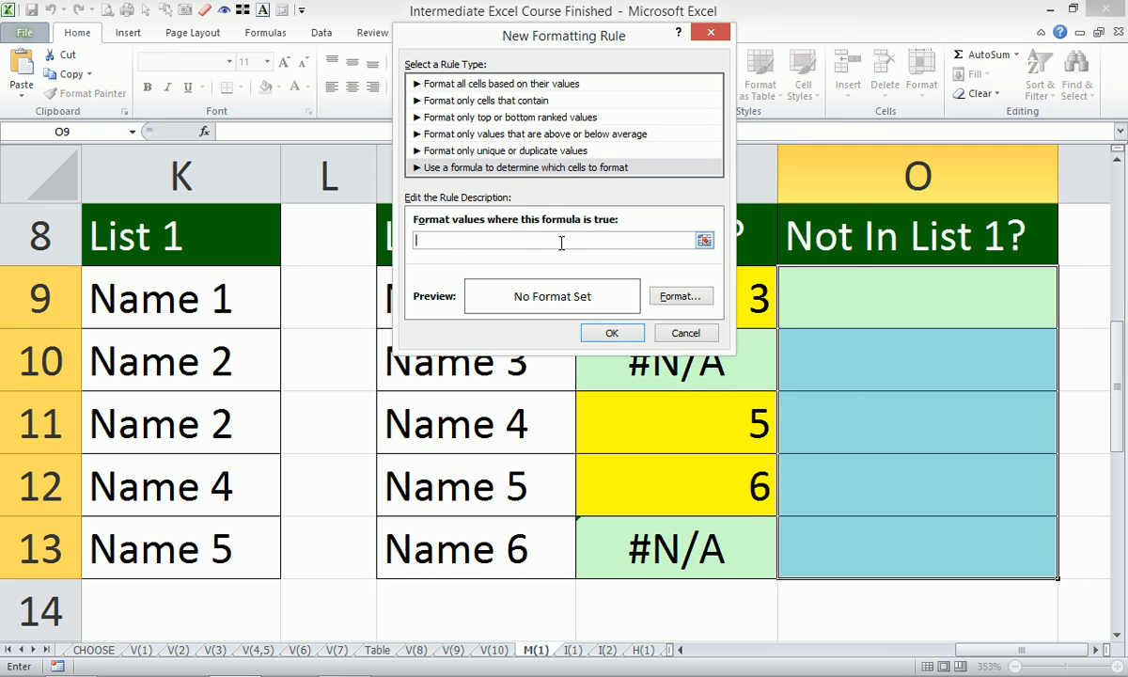
{"action": "type", "text": "=MATCH(M9,$K$8:$K$13,0)"}
- Wrap the rule's MATCH formula in ISNA so it reads =isna(MATCH(M9,$K$8:$K$13,0))
{"action": "left_click_drag", "start_coordinate": [555, 36], "coordinate": [709, 50]}
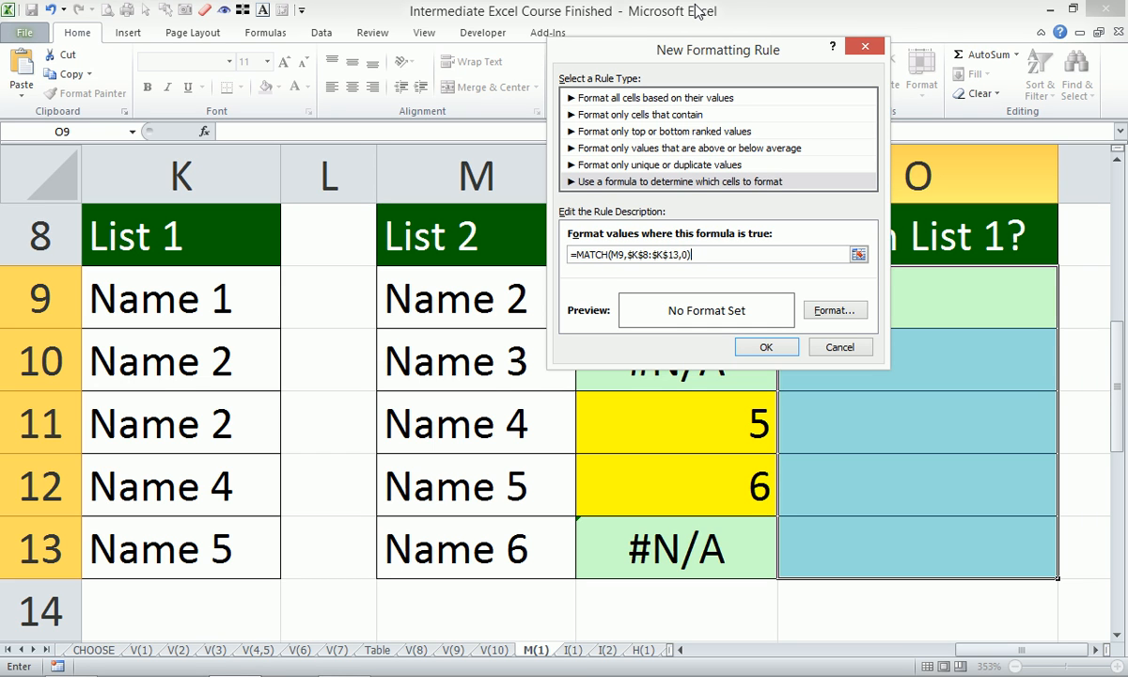
{"action": "left_click", "coordinate": [575, 255]}
{"action": "type", "text": "isna"}
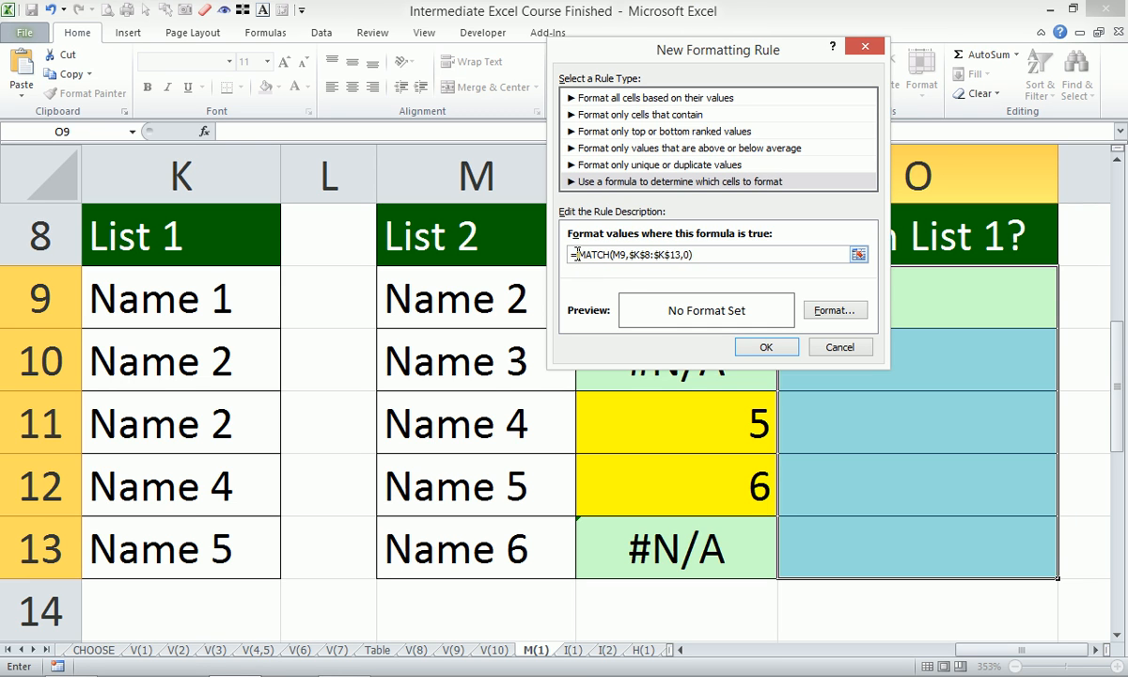
{"action": "type", "text": "("}
{"action": "left_click", "coordinate": [721, 255]}
{"action": "type", "text": ")"}
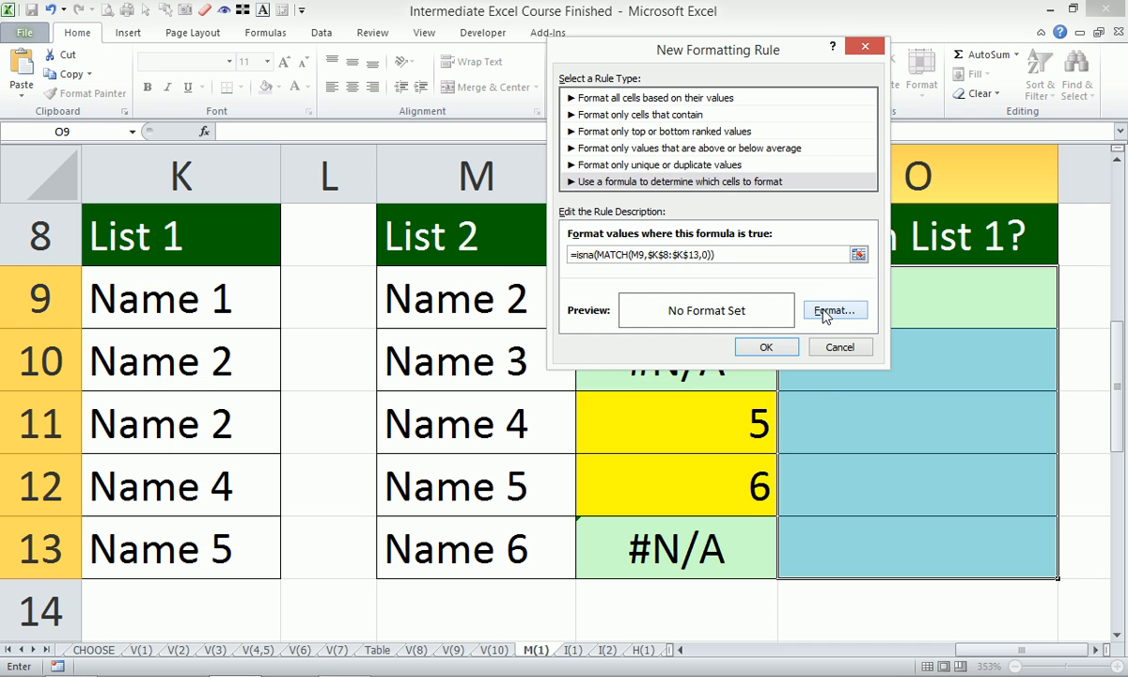
- Give the O9:O13 rule a red fill and apply it
{"action": "left_click", "coordinate": [832, 312]}
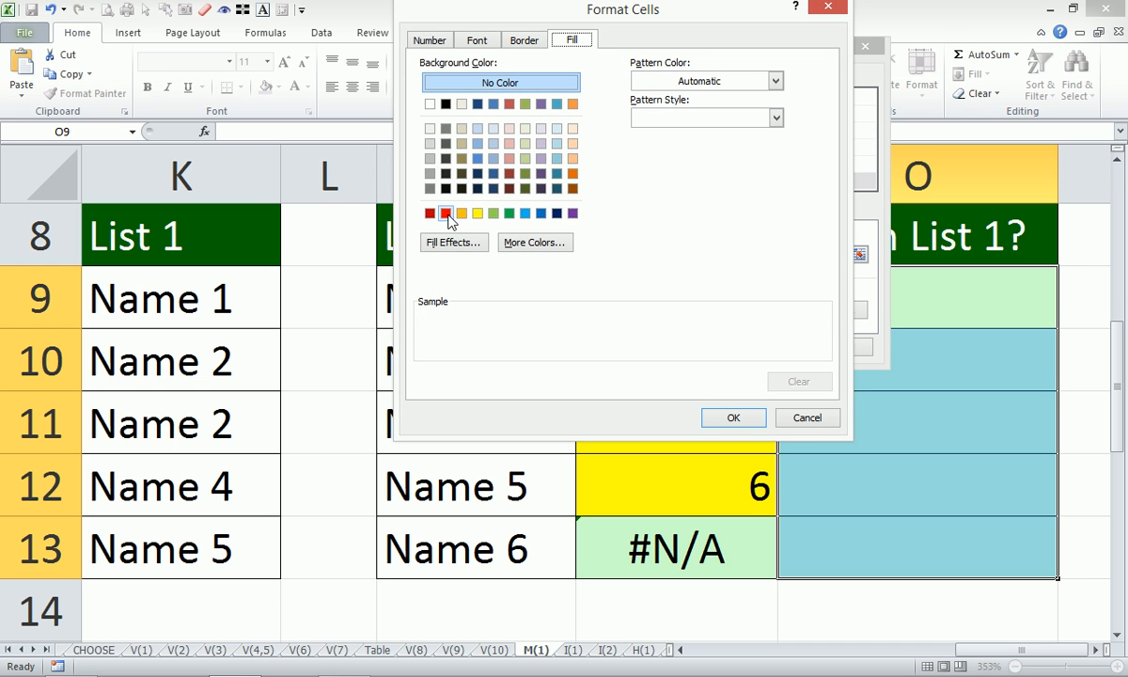
{"action": "left_click", "coordinate": [448, 214]}
{"action": "left_click", "coordinate": [719, 419]}
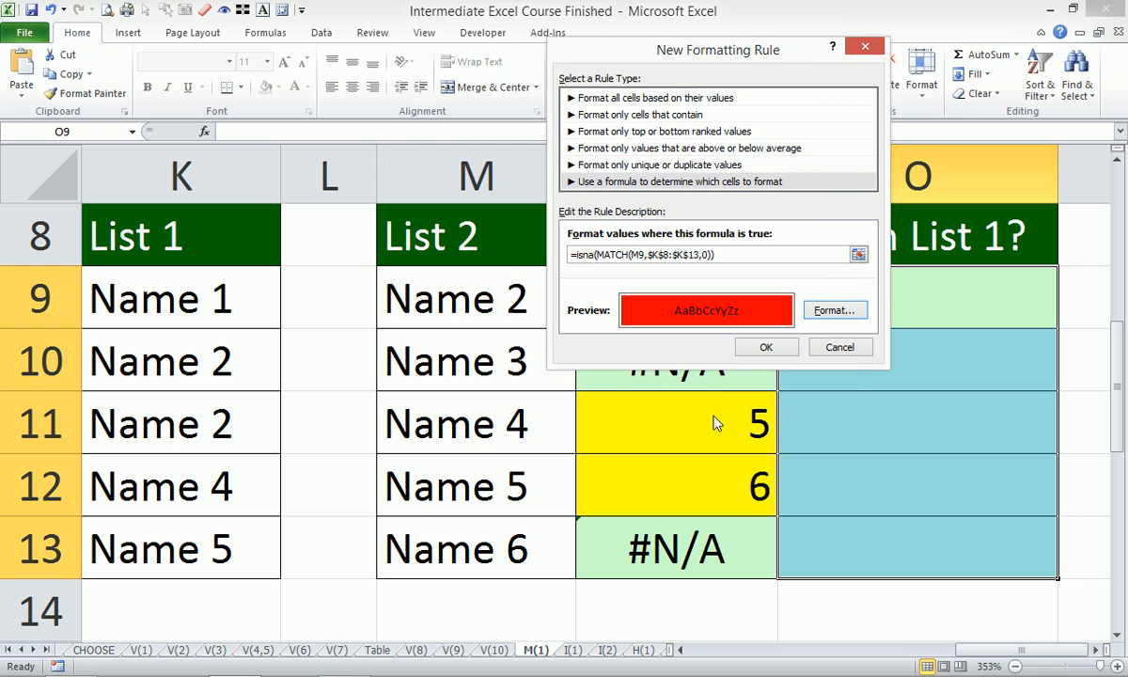
{"action": "left_click", "coordinate": [767, 348]}
{"action": "left_click", "coordinate": [854, 321]}
{"action": "left_click", "coordinate": [707, 321]}
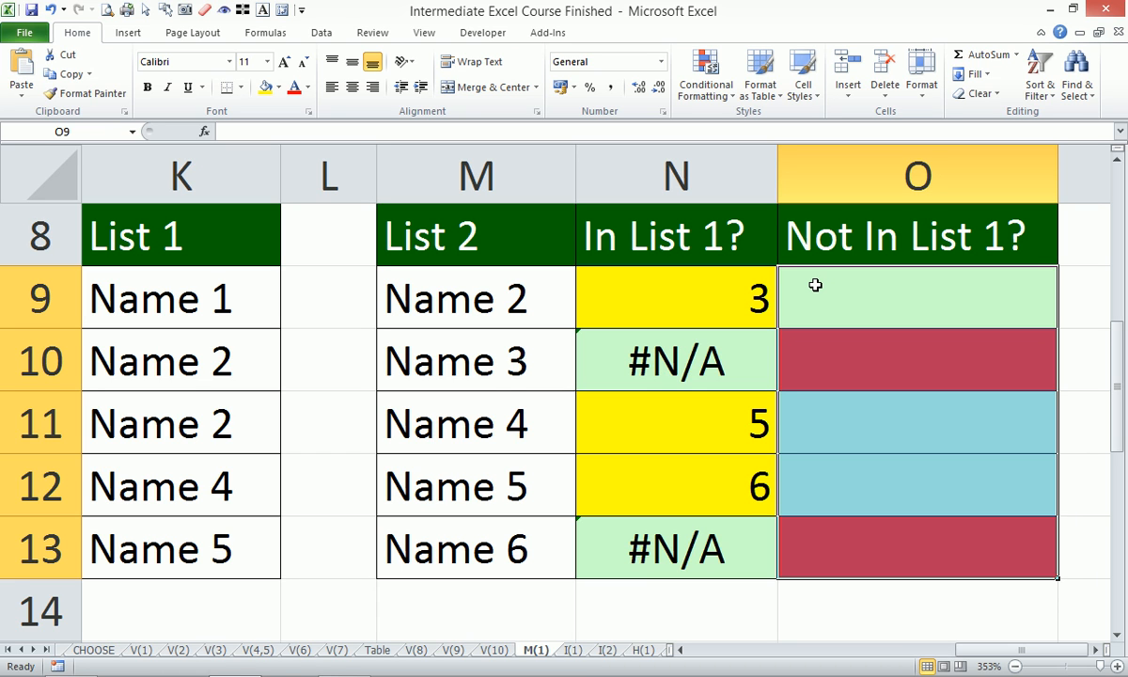
- Change the List 1 entry in K10 to Name 3
{"action": "double_click", "coordinate": [234, 358]}
{"action": "key", "text": "BackSpace"}
{"action": "type", "text": "3"}
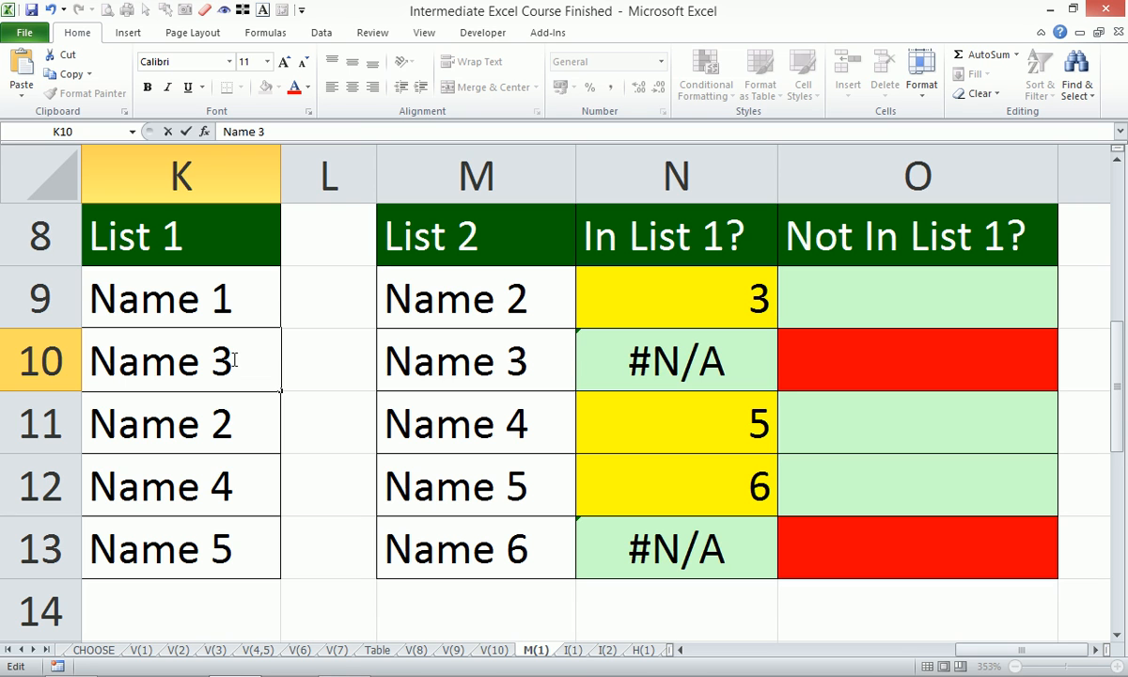
{"action": "key", "text": "Return"}
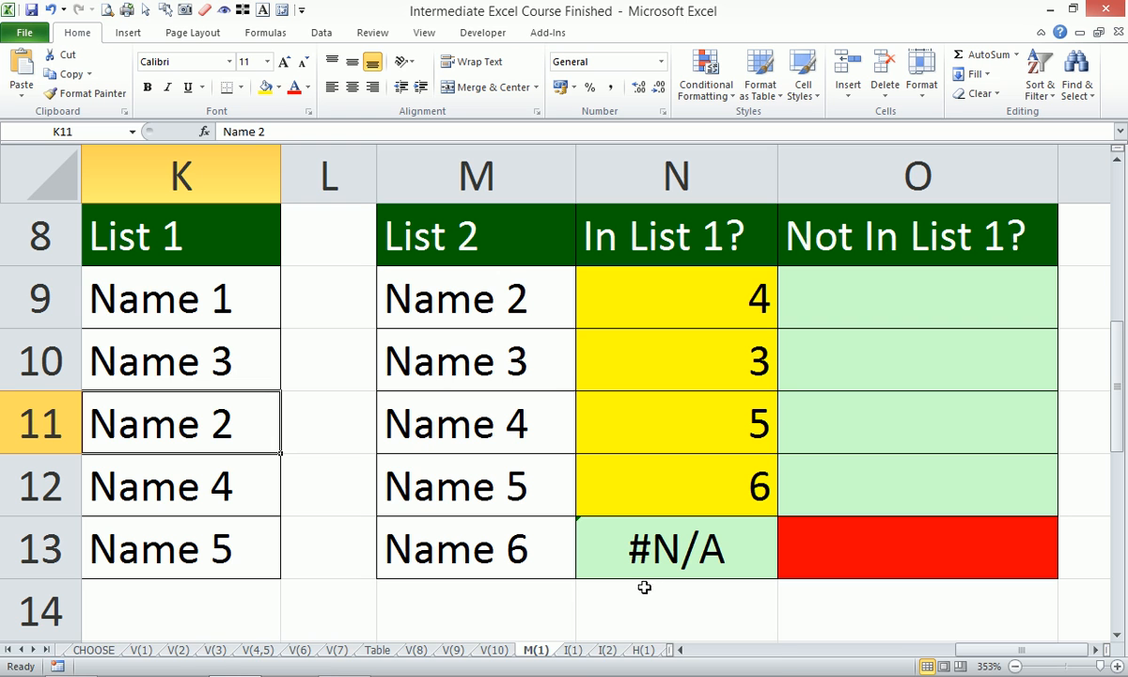
{"action": "mouse_move", "coordinate": [1031, 669]}
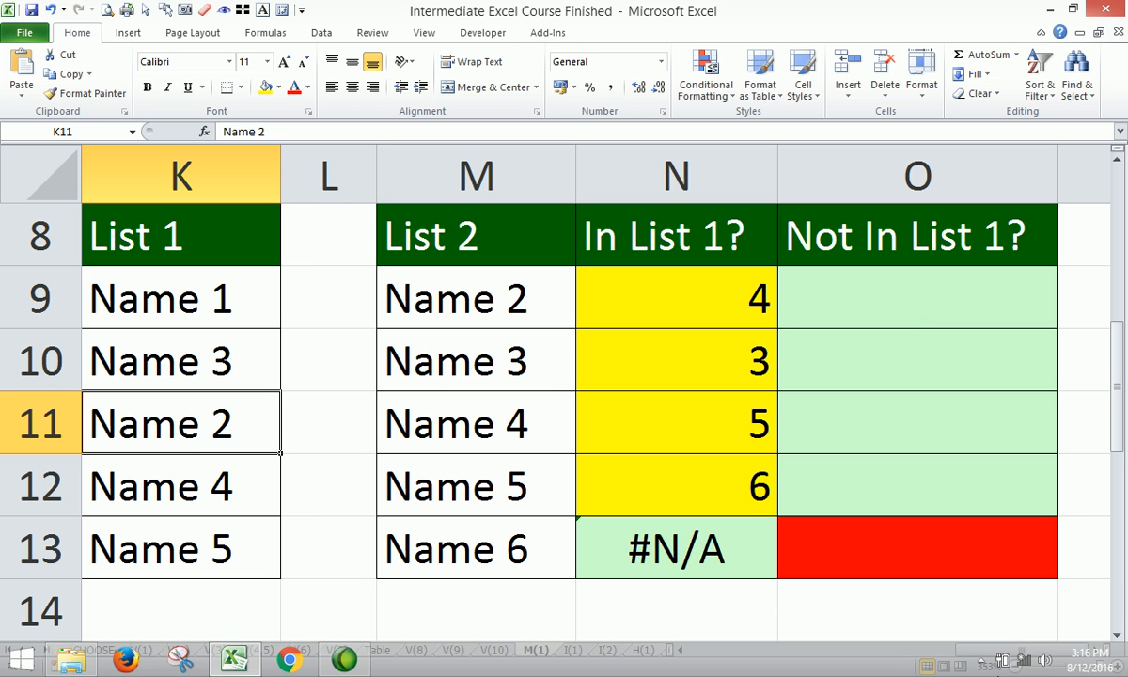
{"action": "left_click", "coordinate": [981, 663]}
{"action": "left_click", "coordinate": [981, 663]}
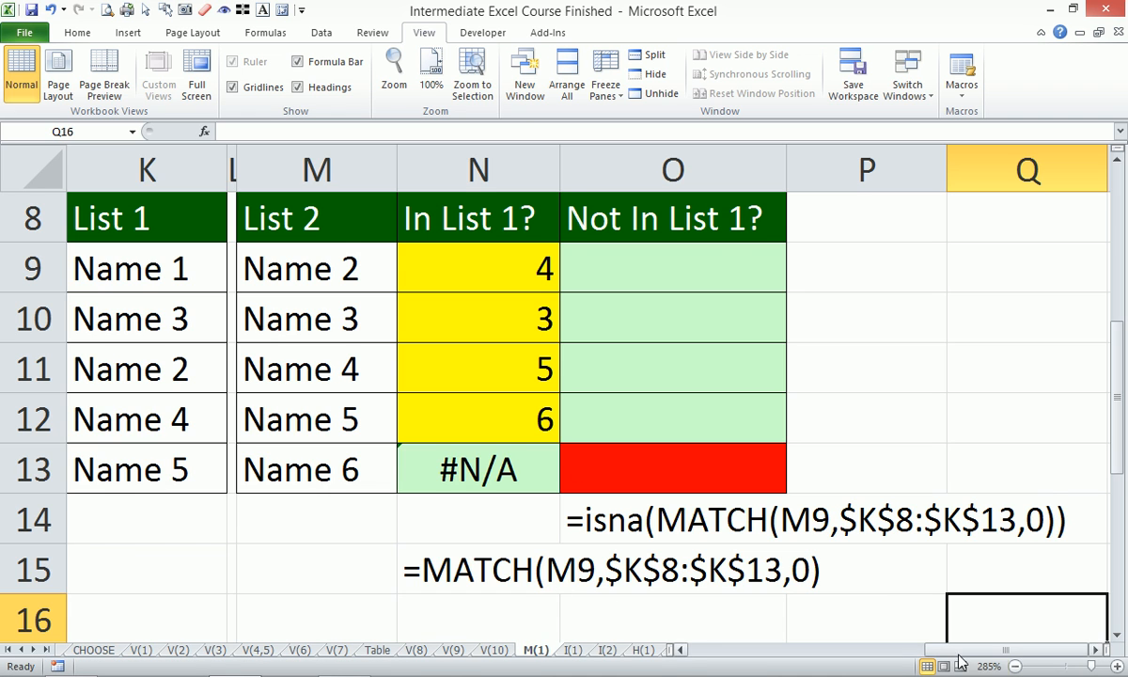
- Set the Income lookup value in C20, below the allowances table, to 600
{"action": "left_click_drag", "start_coordinate": [940, 650], "coordinate": [818, 648]}
{"action": "scroll", "coordinate": [216, 268], "scroll_direction": "up", "scroll_amount": 1}
{"action": "left_click", "coordinate": [721, 649]}
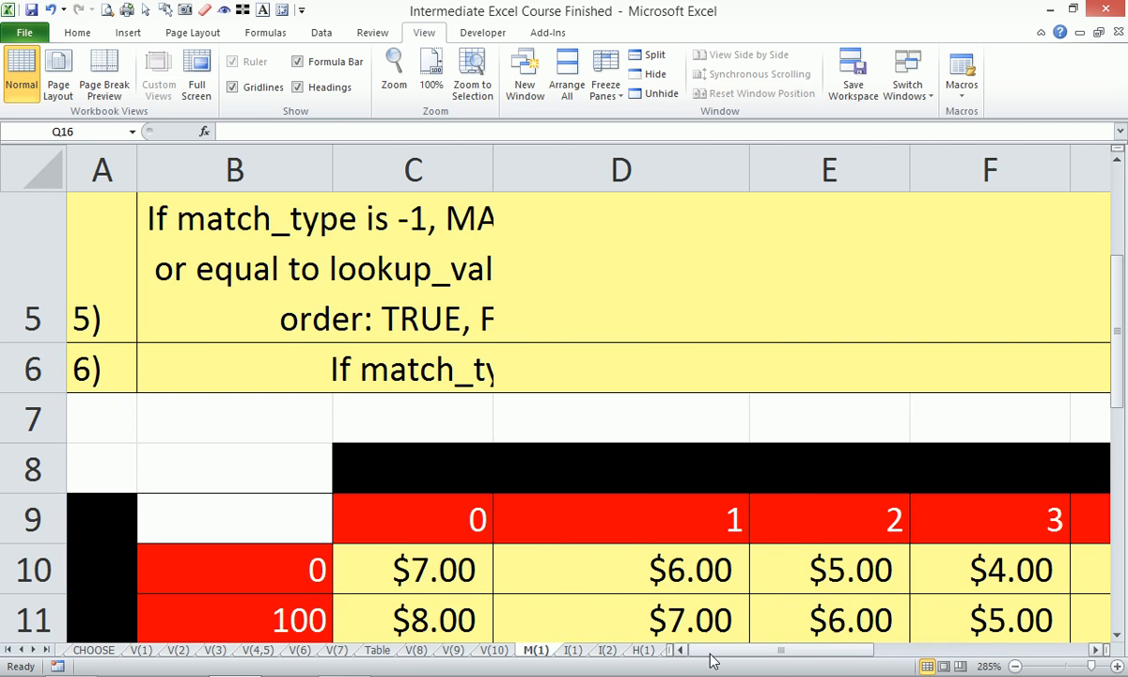
{"action": "left_click", "coordinate": [1016, 666]}
{"action": "left_click", "coordinate": [1016, 666]}
{"action": "left_click", "coordinate": [1015, 665]}
{"action": "left_click", "coordinate": [1016, 666]}
{"action": "left_click", "coordinate": [1016, 666]}
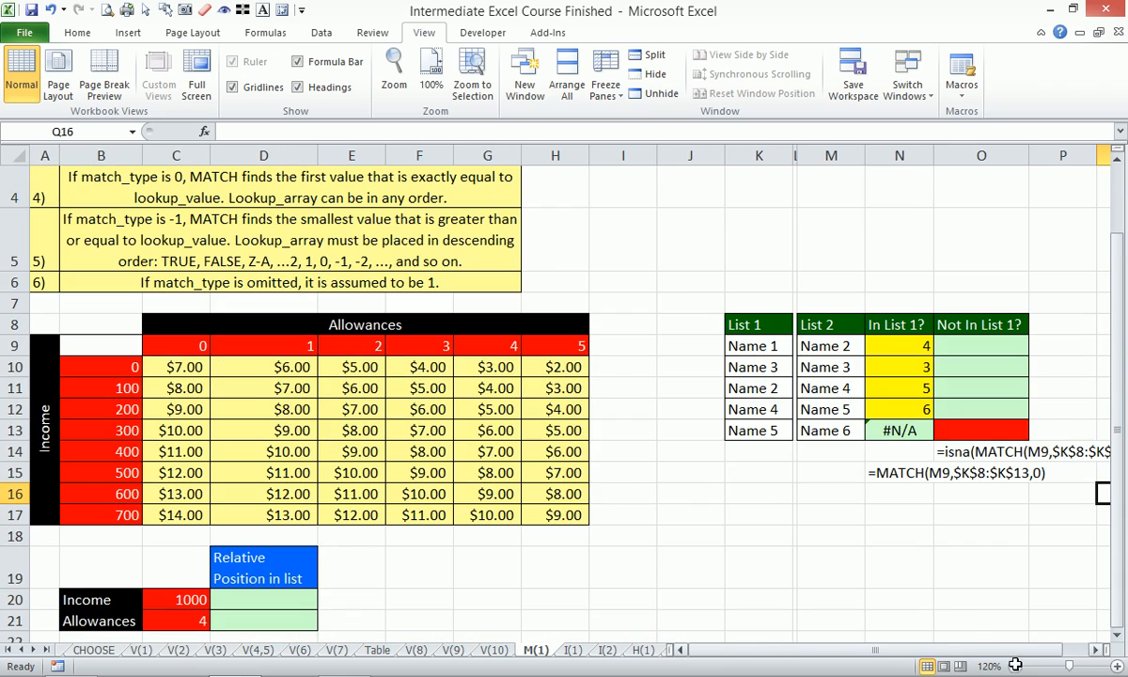
{"action": "left_click_drag", "start_coordinate": [44, 324], "coordinate": [626, 626]}
{"action": "key", "text": "alt"}
{"action": "key", "text": "w"}
{"action": "key", "text": "g"}
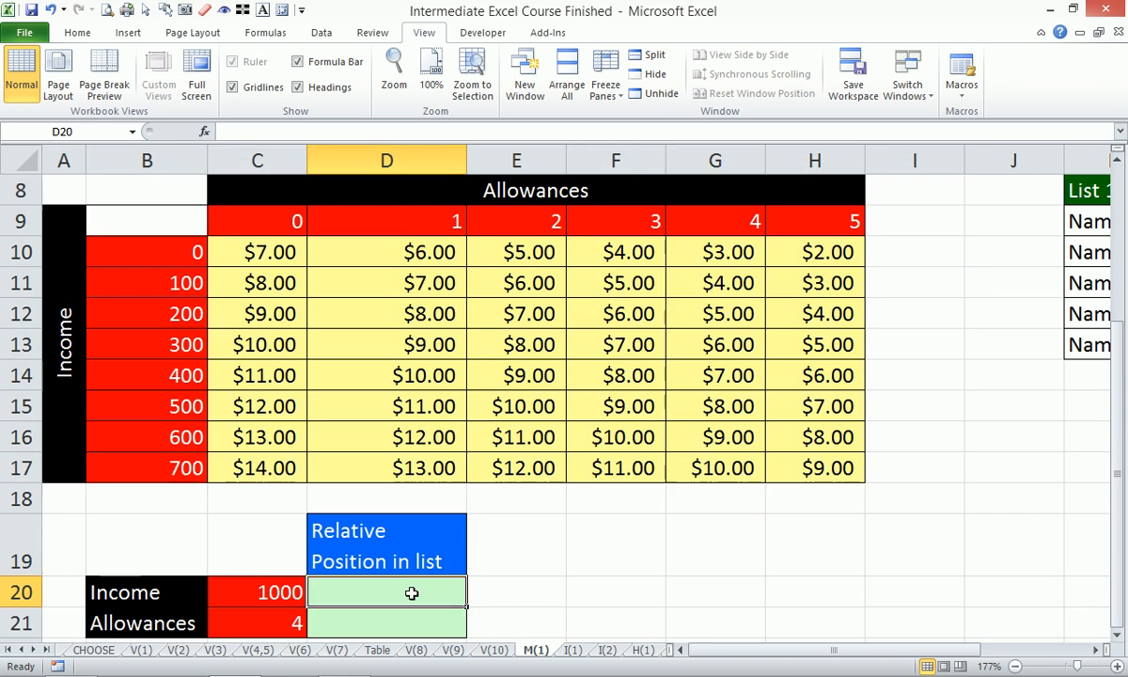
{"action": "left_click", "coordinate": [402, 592]}
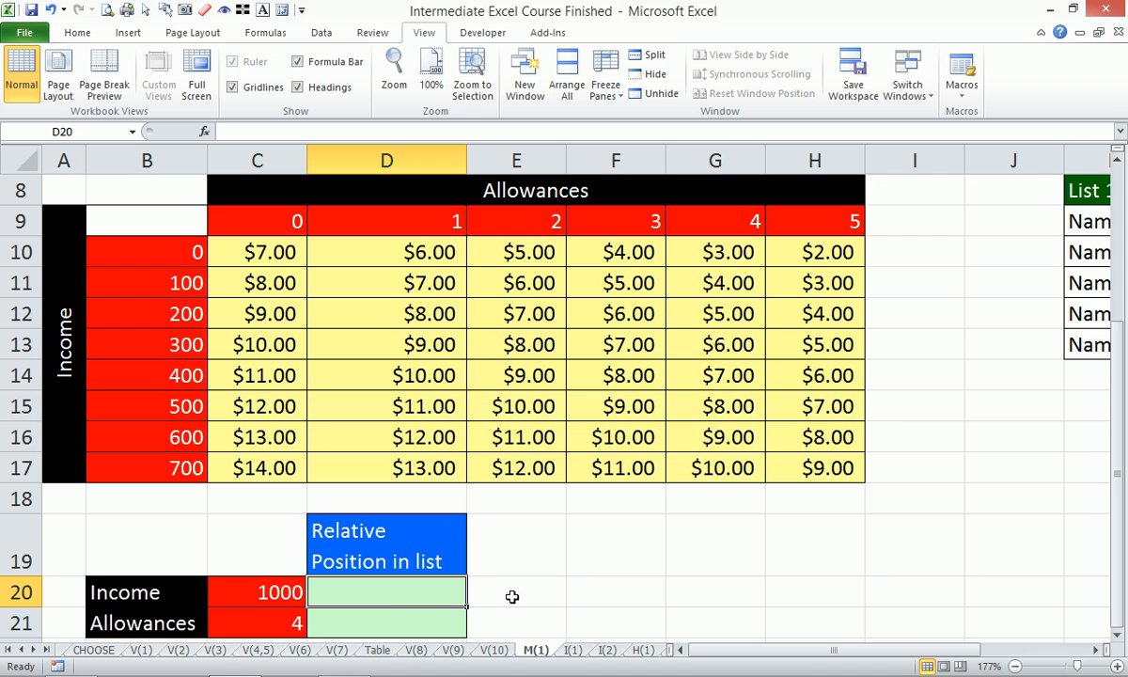
{"action": "left_click", "coordinate": [277, 591]}
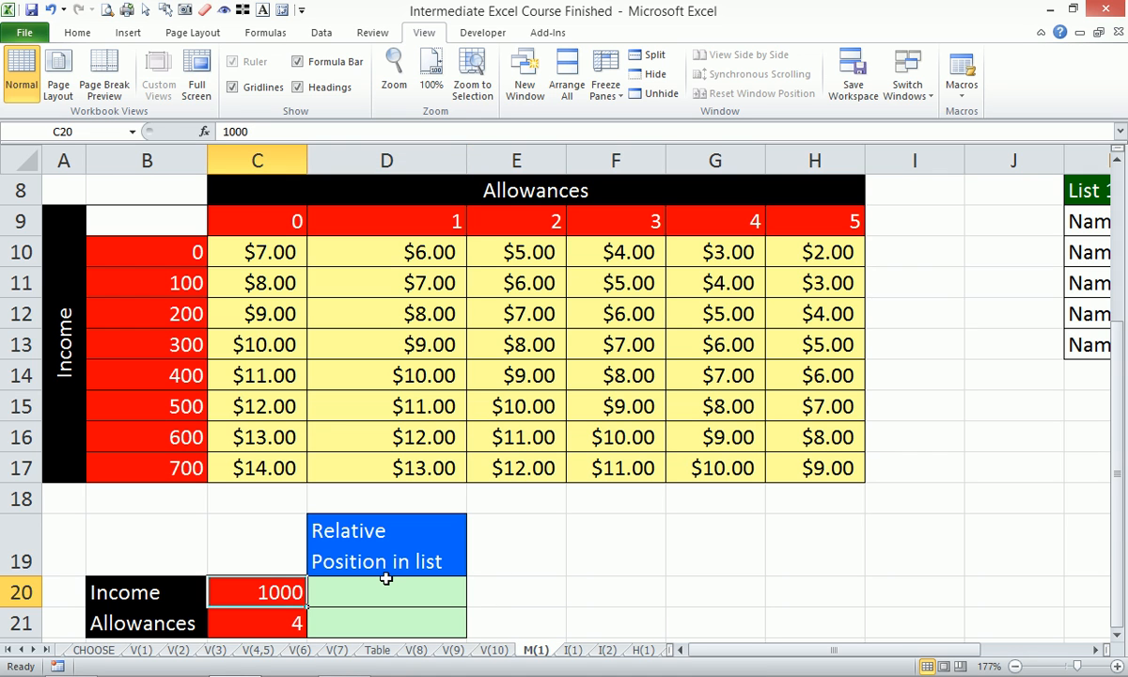
{"action": "type", "text": "600"}
{"action": "key", "text": "Return"}
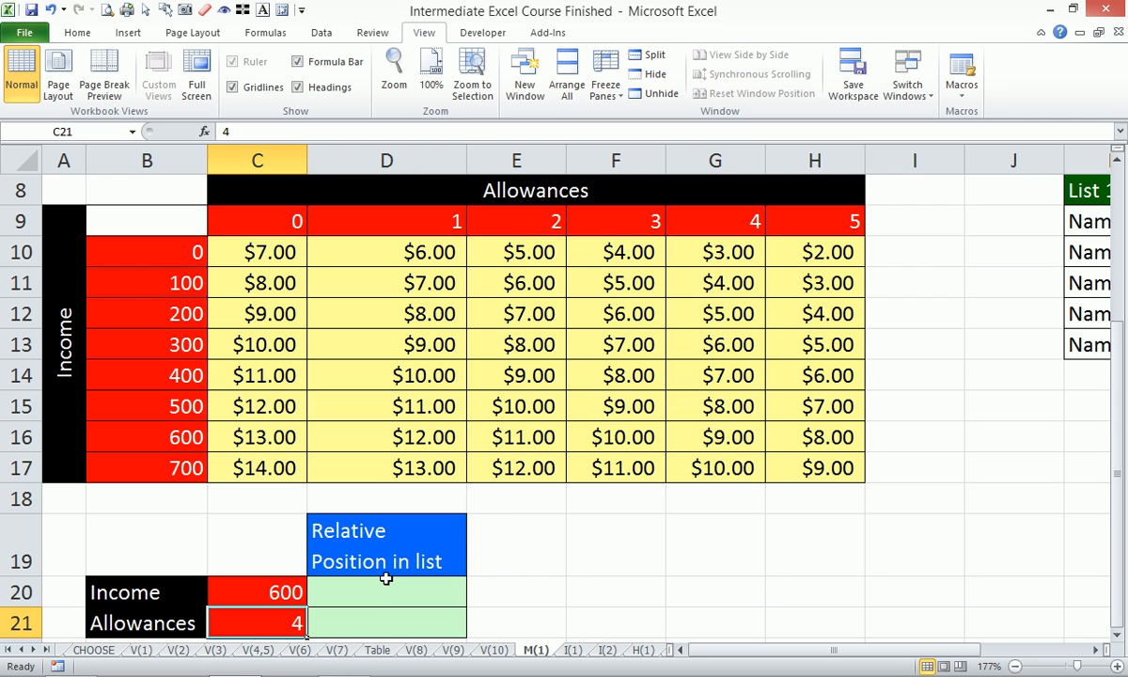
- Enter =MATCH(C20,$B$10:$B$17,0) in D20 to return the income's relative position in the list
{"action": "left_click", "coordinate": [397, 594]}
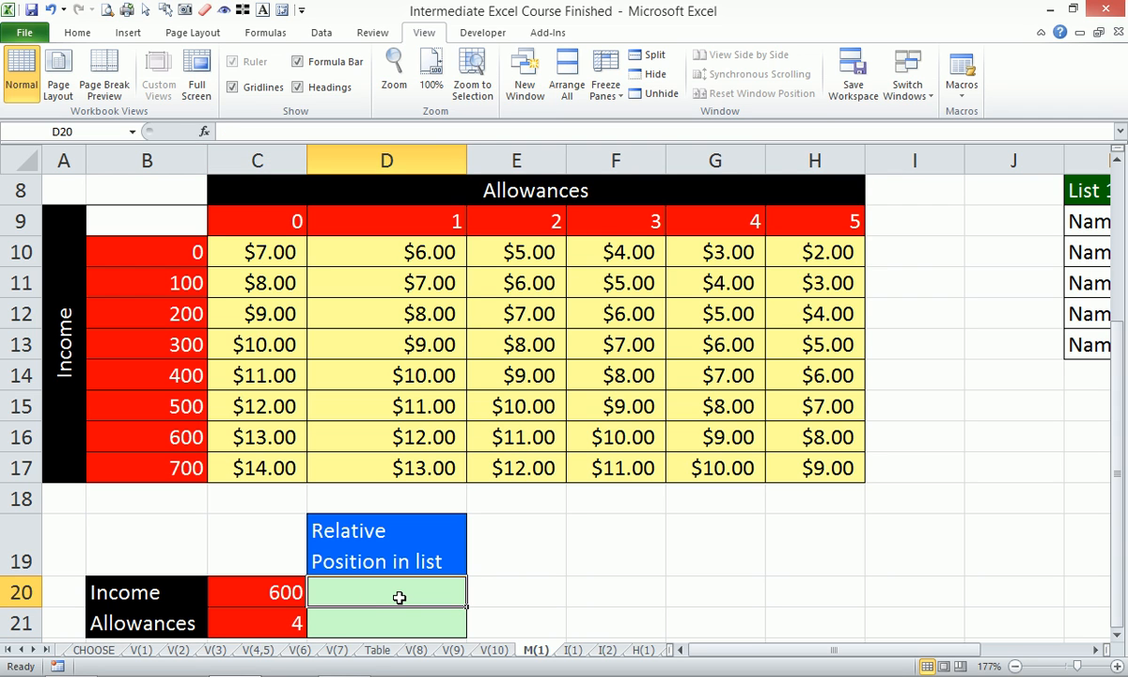
{"action": "type", "text": "=m"}
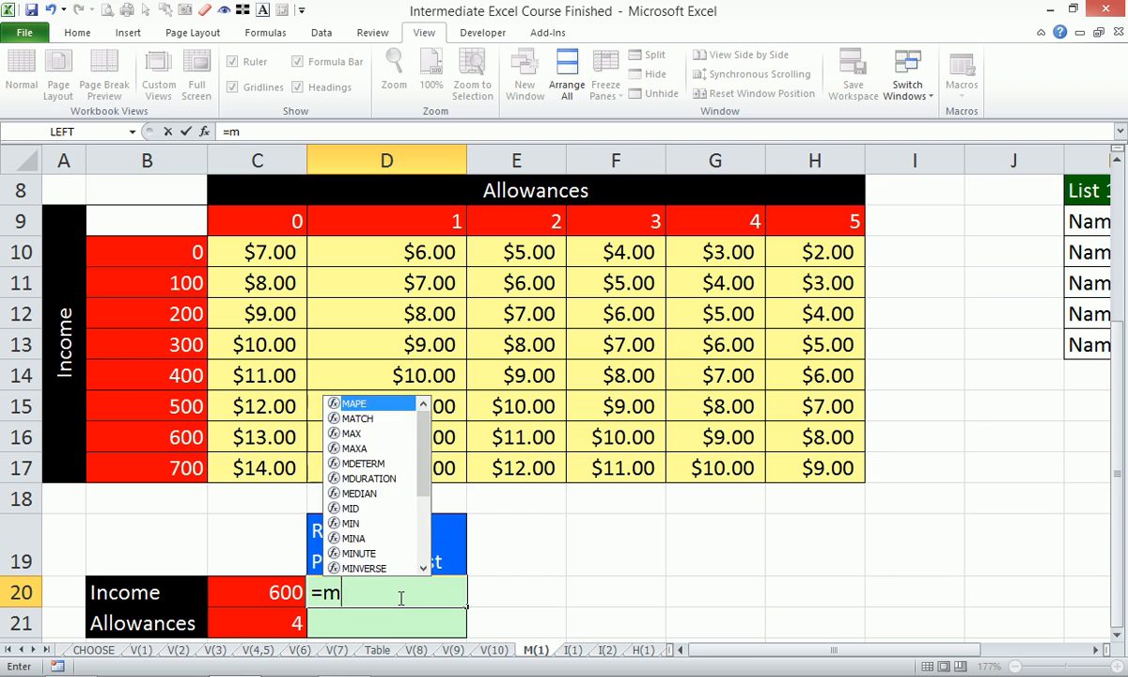
{"action": "type", "text": "atc"}
{"action": "key", "text": "Tab"}
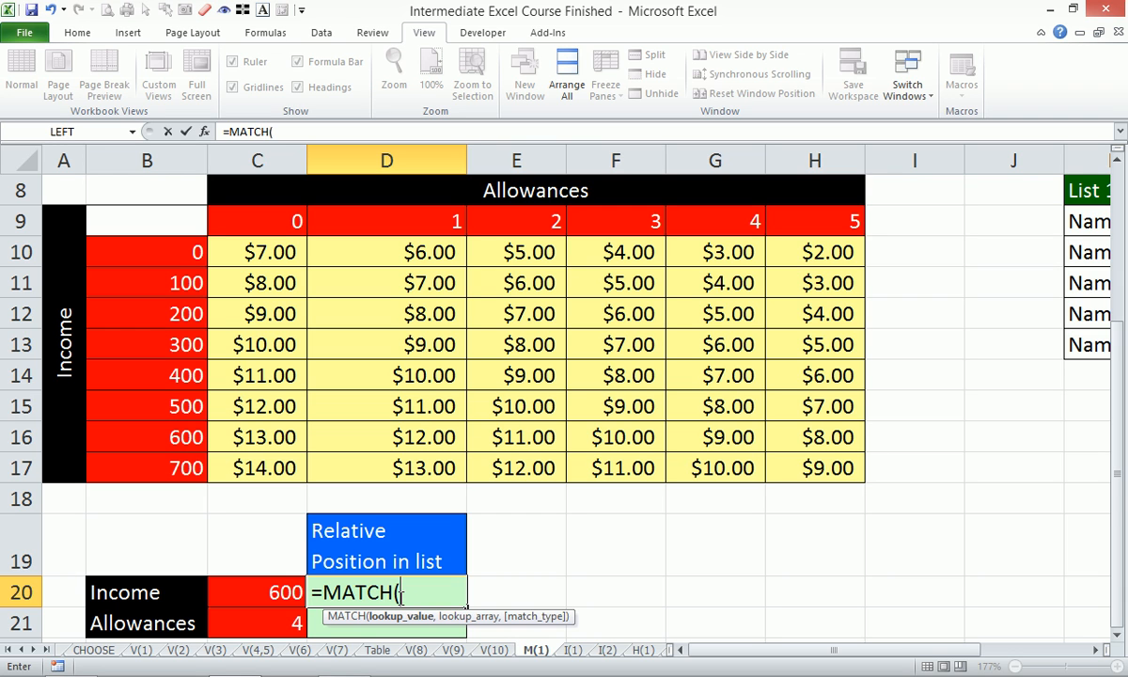
{"action": "left_click", "coordinate": [276, 592]}
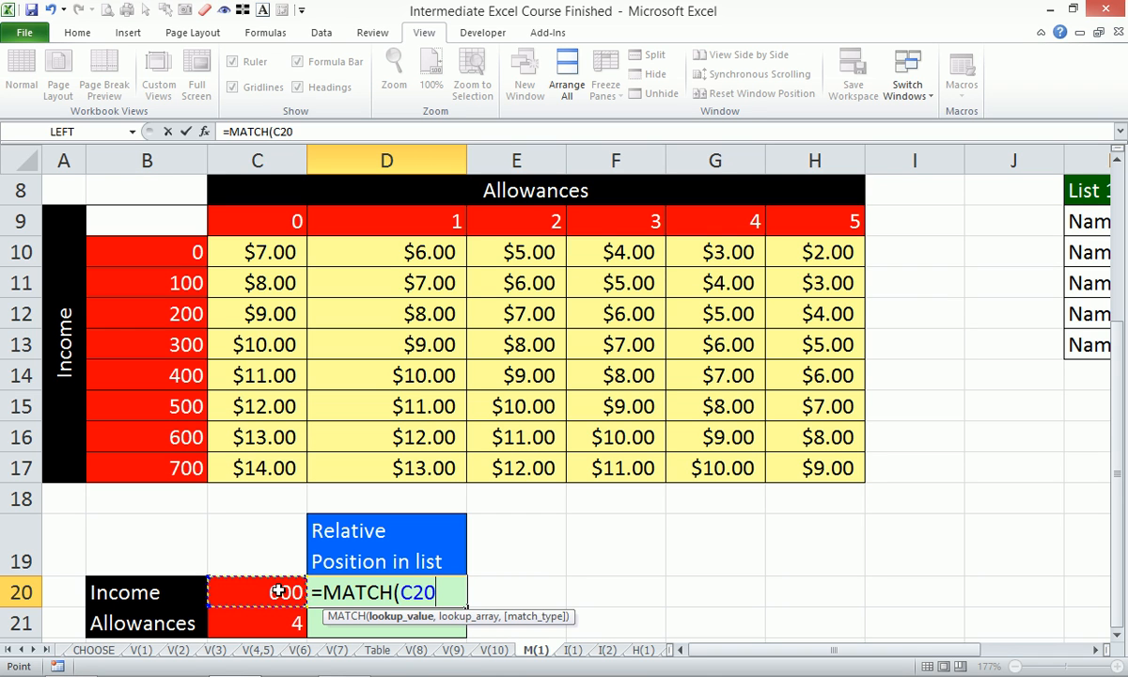
{"action": "type", "text": ","}
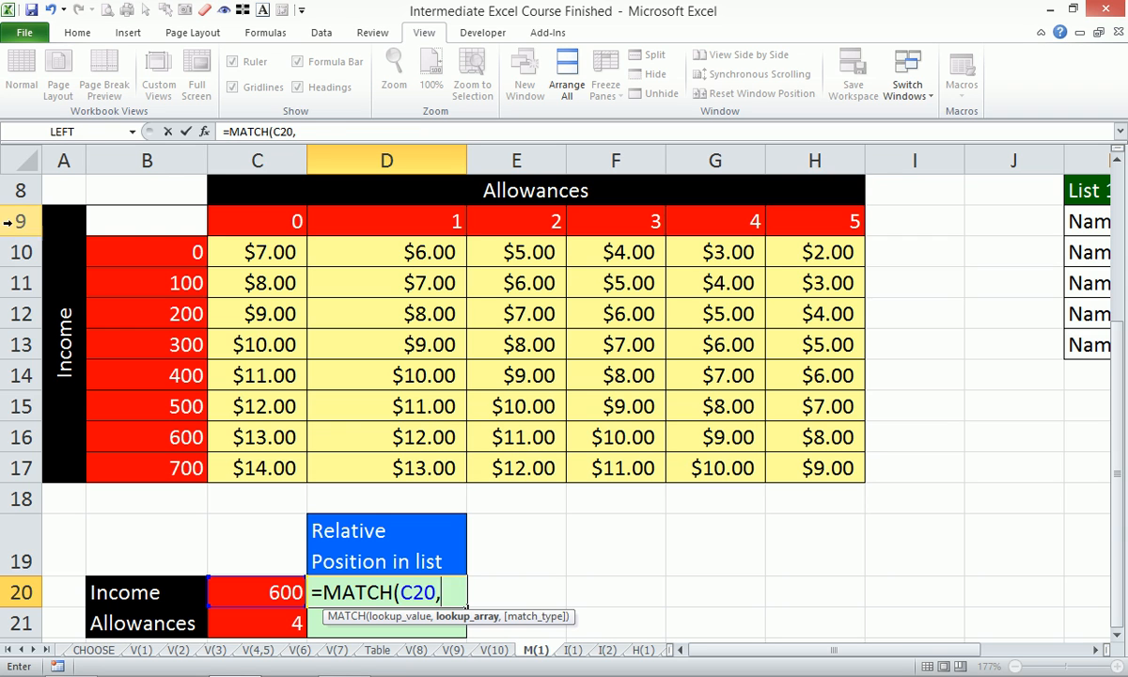
{"action": "left_click_drag", "start_coordinate": [167, 244], "coordinate": [167, 470]}
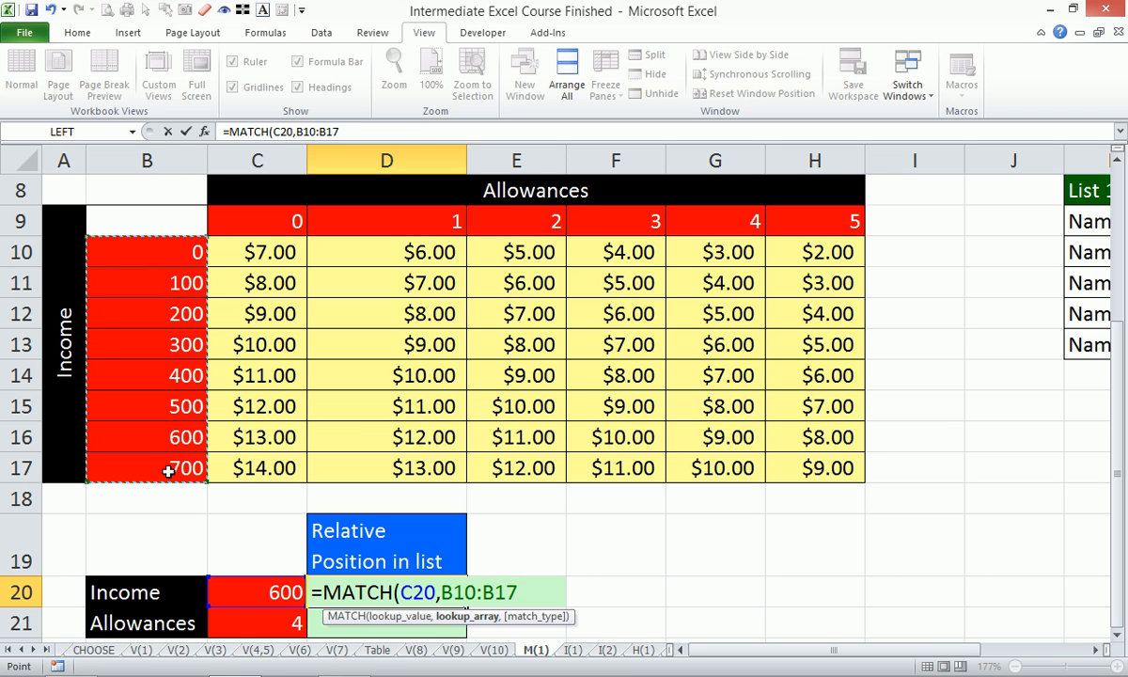
{"action": "key", "text": "F4"}
{"action": "type", "text": ",0)"}
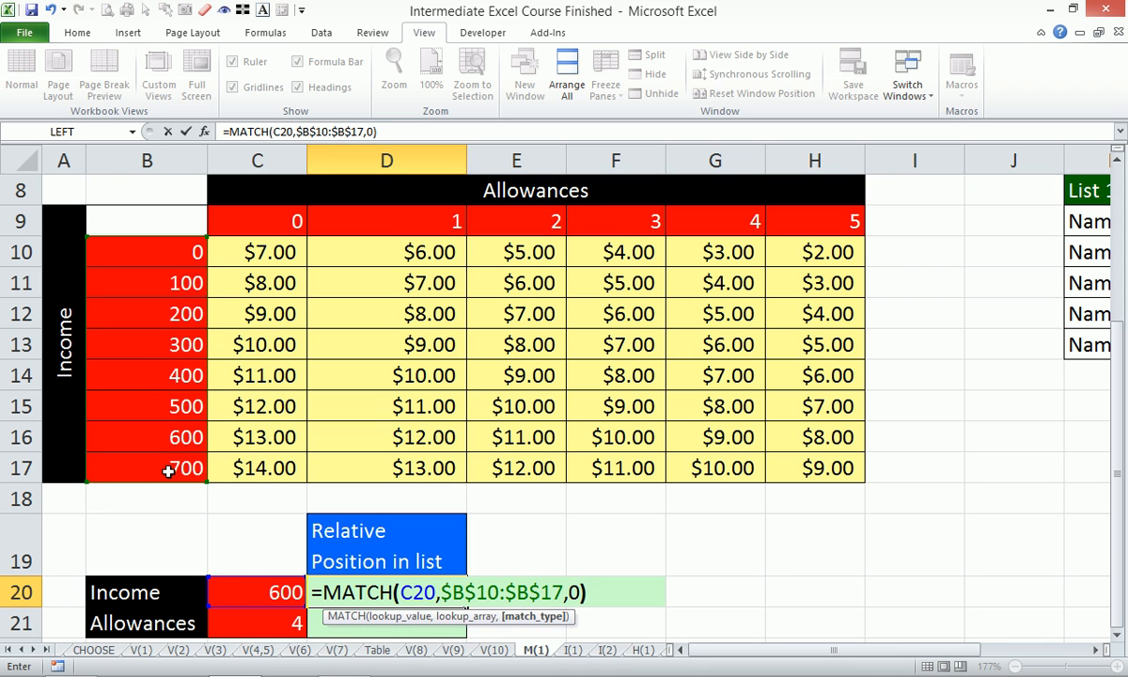
{"action": "key", "text": "Return"}
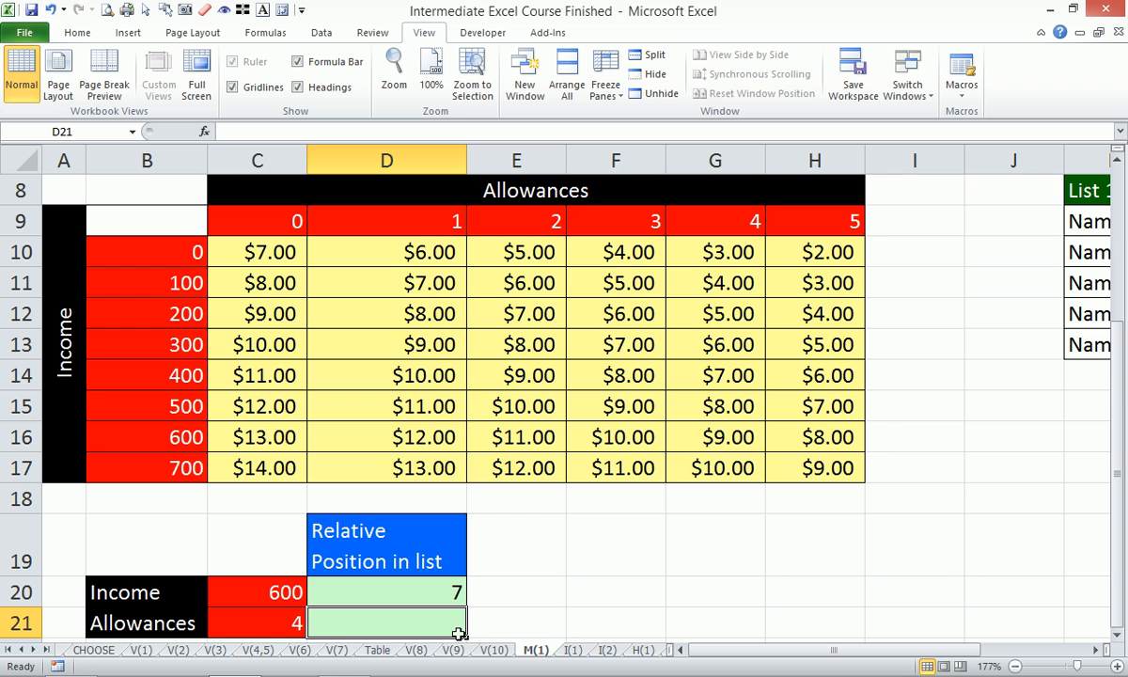
- Count down the income column from B10 to B16 to check the relative position of 600
{"action": "left_click", "coordinate": [149, 248]}
{"action": "left_click", "coordinate": [155, 276]}
{"action": "left_click", "coordinate": [155, 305]}
{"action": "left_click", "coordinate": [156, 335]}
{"action": "left_click", "coordinate": [165, 372]}
{"action": "left_click", "coordinate": [160, 405]}
{"action": "left_click", "coordinate": [160, 435]}
- Set the Income lookup value in C20 to 100
{"action": "left_click", "coordinate": [273, 594]}
{"action": "type", "text": "00"}
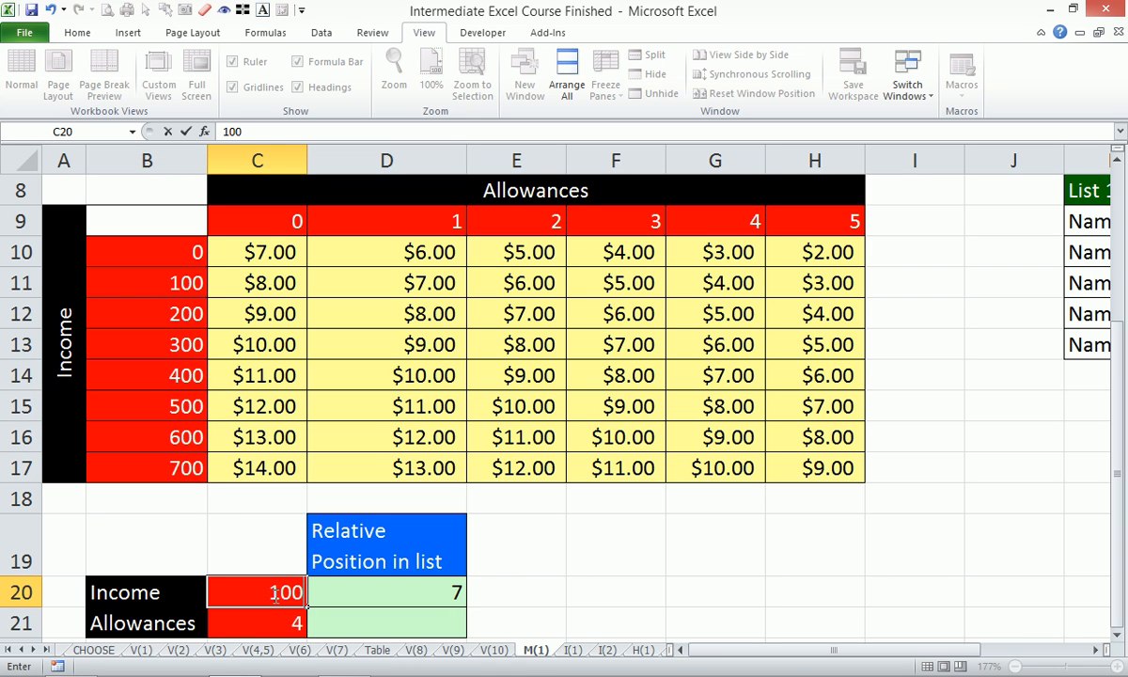
{"action": "key", "text": "Return"}
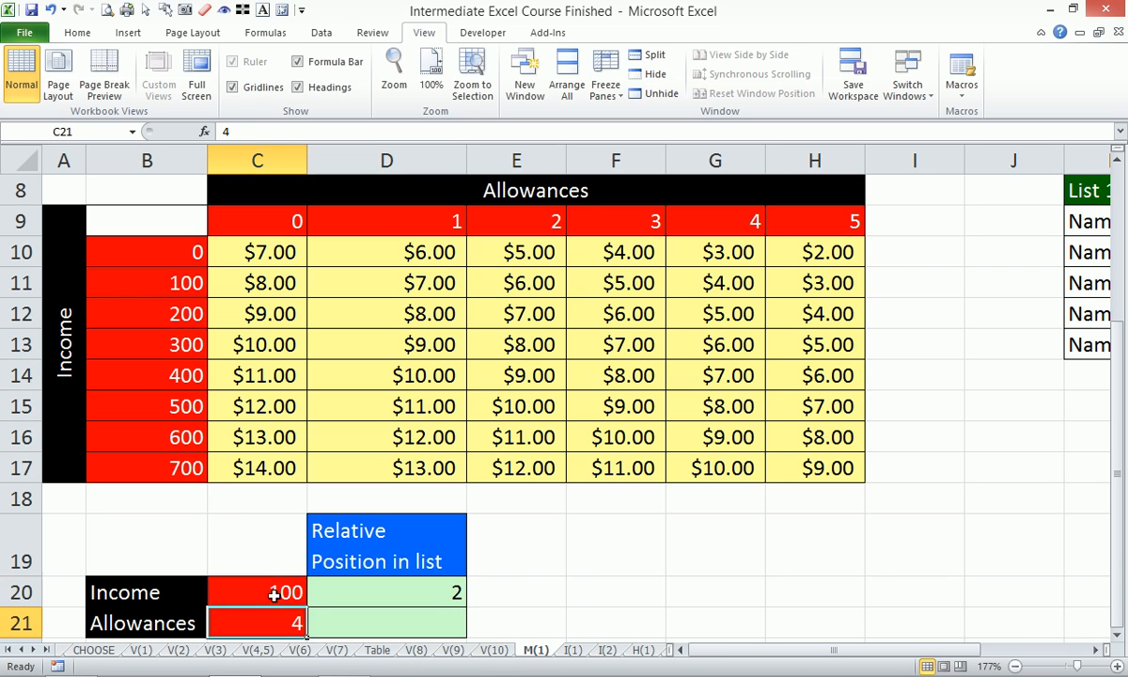
- Enter =MATCH(C21,$C$9:$H$9,0) in D21 to return the allowances' relative position in the header row
{"action": "left_click", "coordinate": [410, 623]}
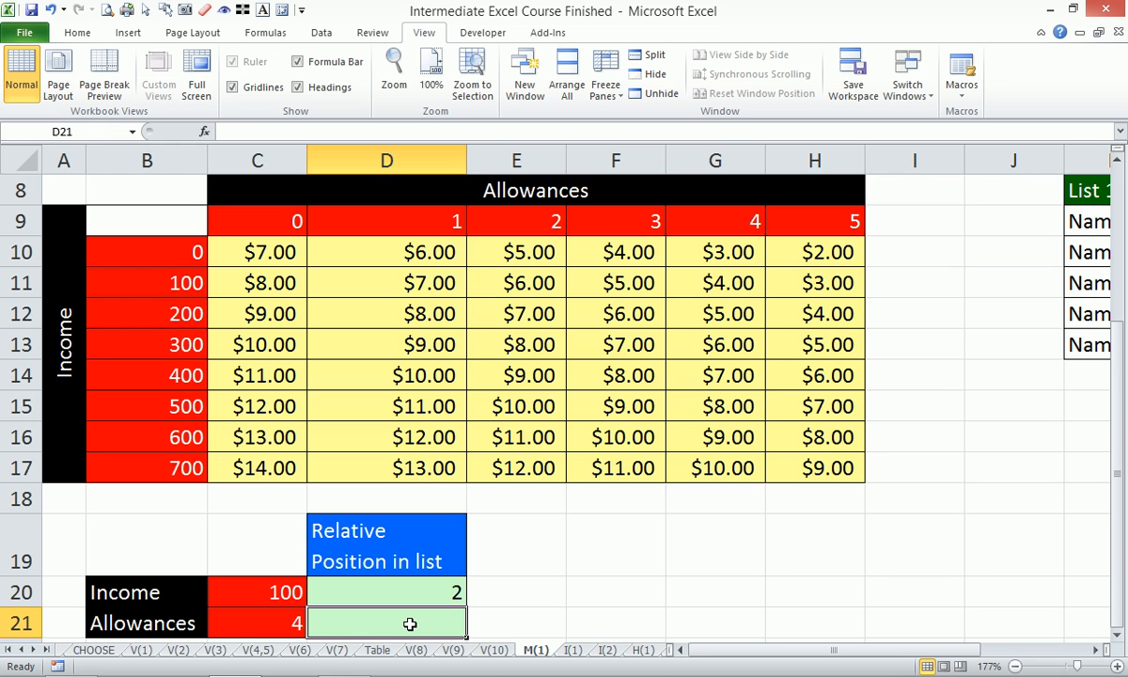
{"action": "type", "text": "=matc"}
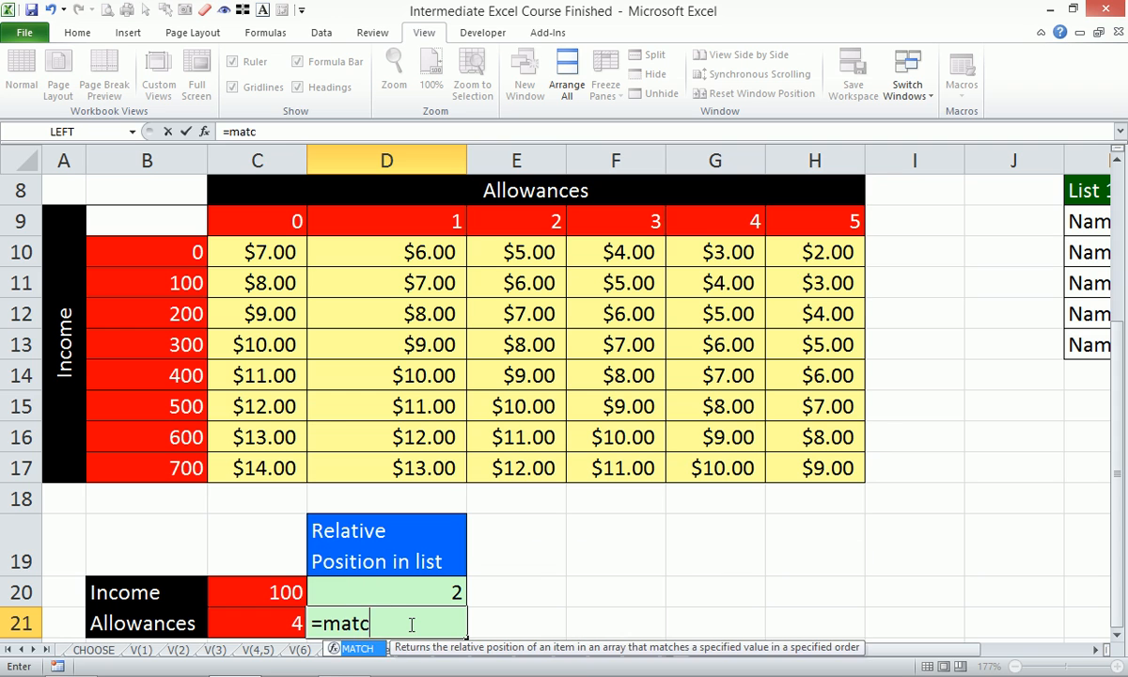
{"action": "key", "text": "Tab"}
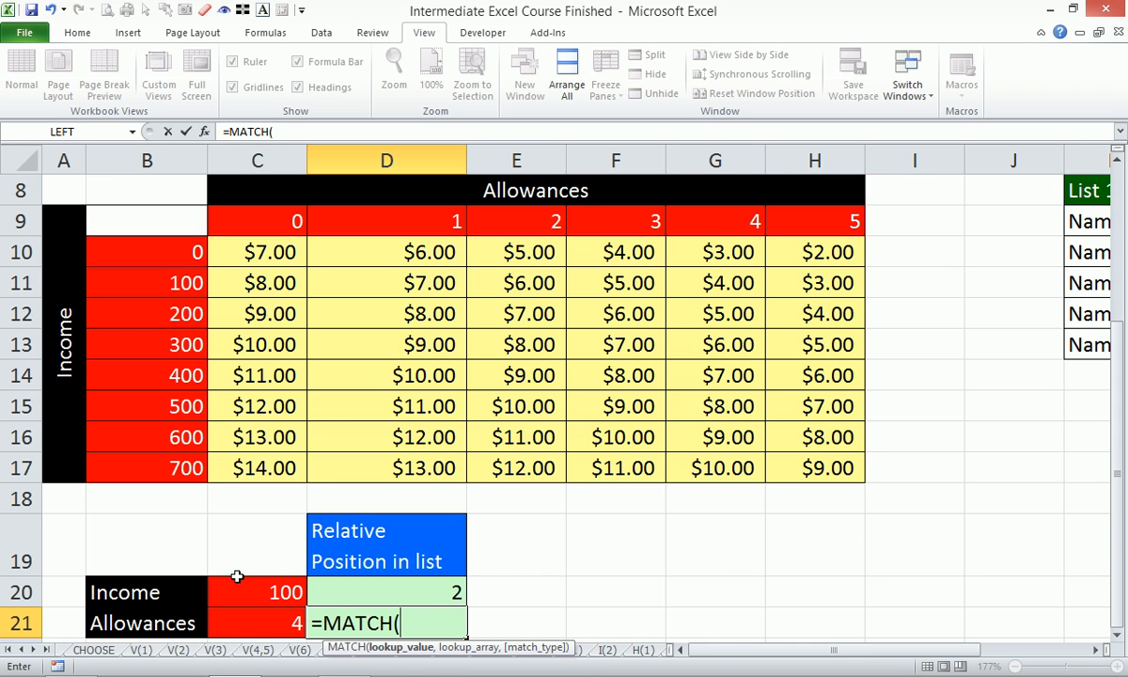
{"action": "left_click", "coordinate": [259, 620]}
{"action": "type", "text": ","}
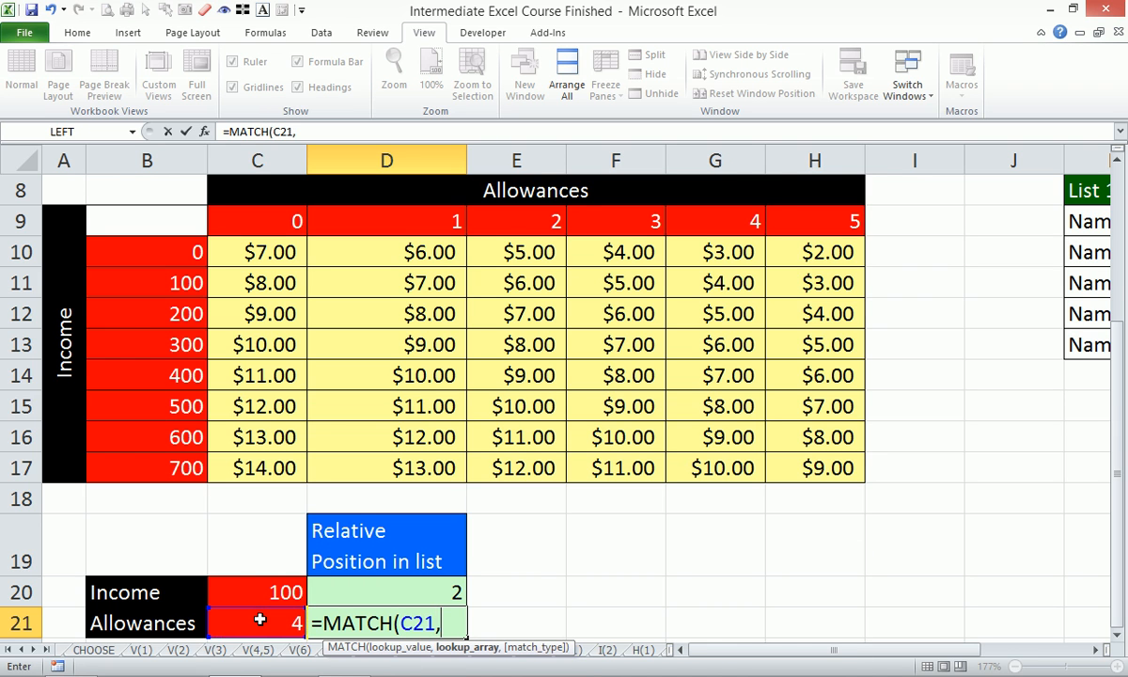
{"action": "left_click_drag", "start_coordinate": [278, 216], "coordinate": [816, 232]}
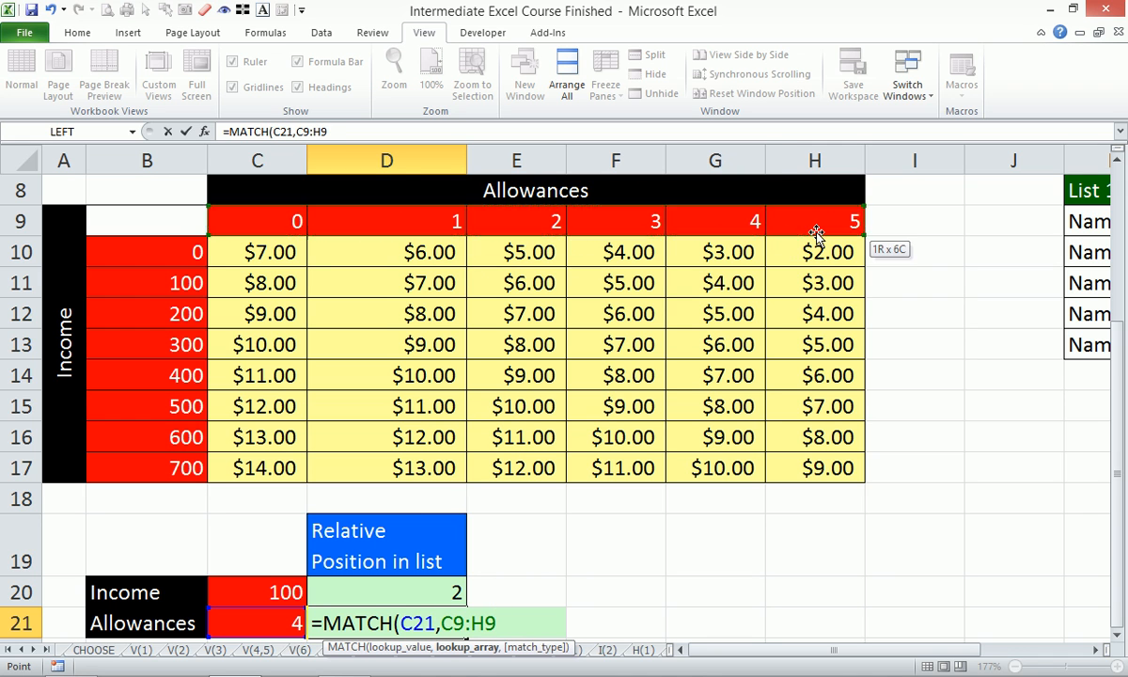
{"action": "key", "text": "F4"}
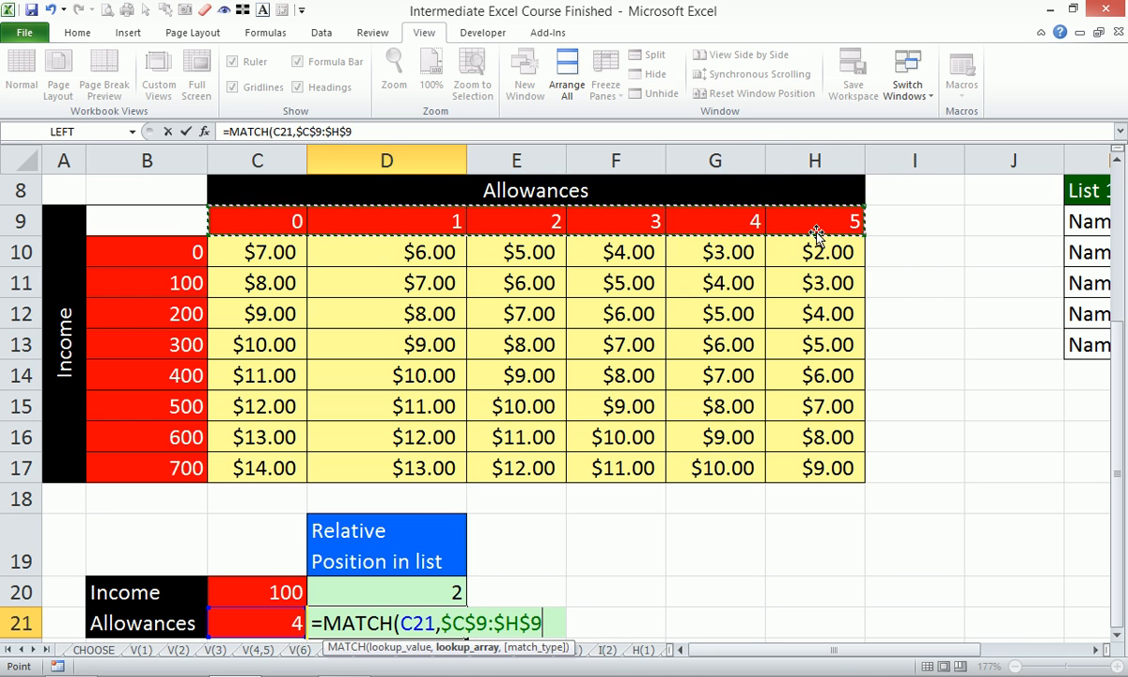
{"action": "type", "text": ",0)"}
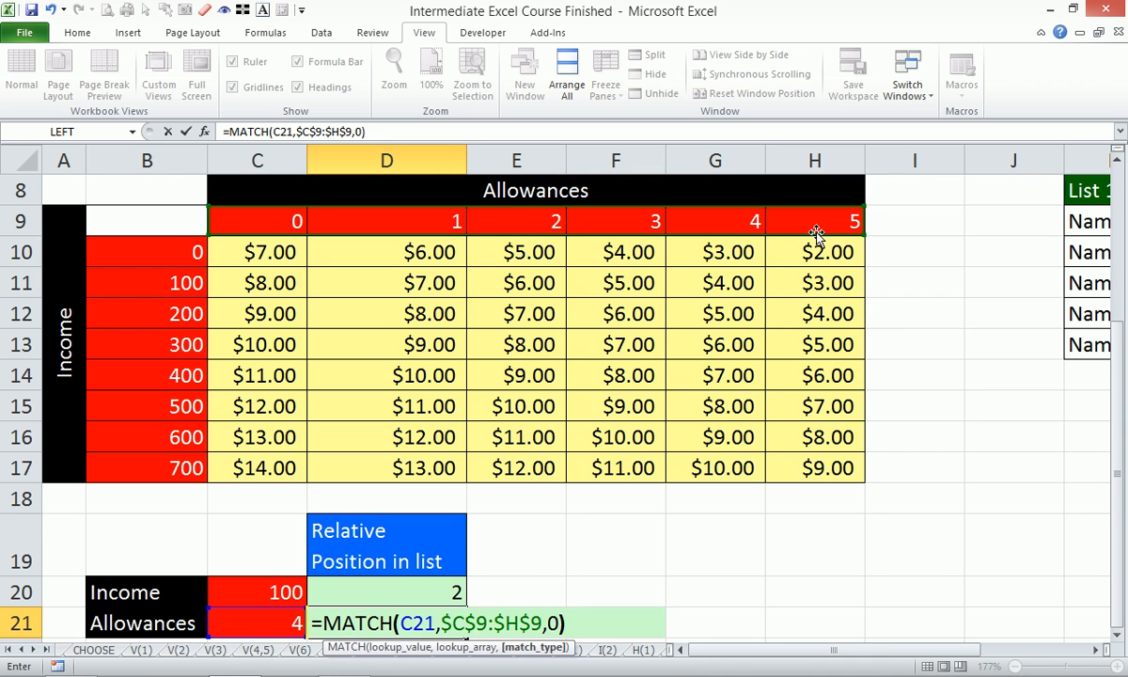
{"action": "key", "text": "Return"}
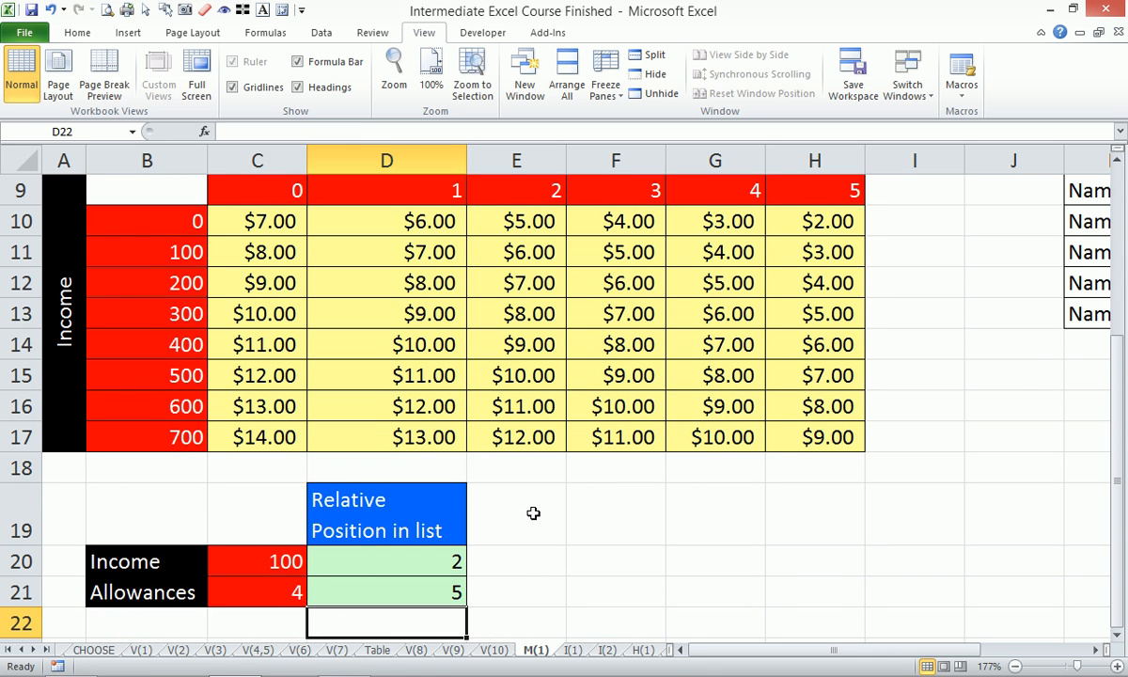
{"action": "left_click", "coordinate": [363, 591]}
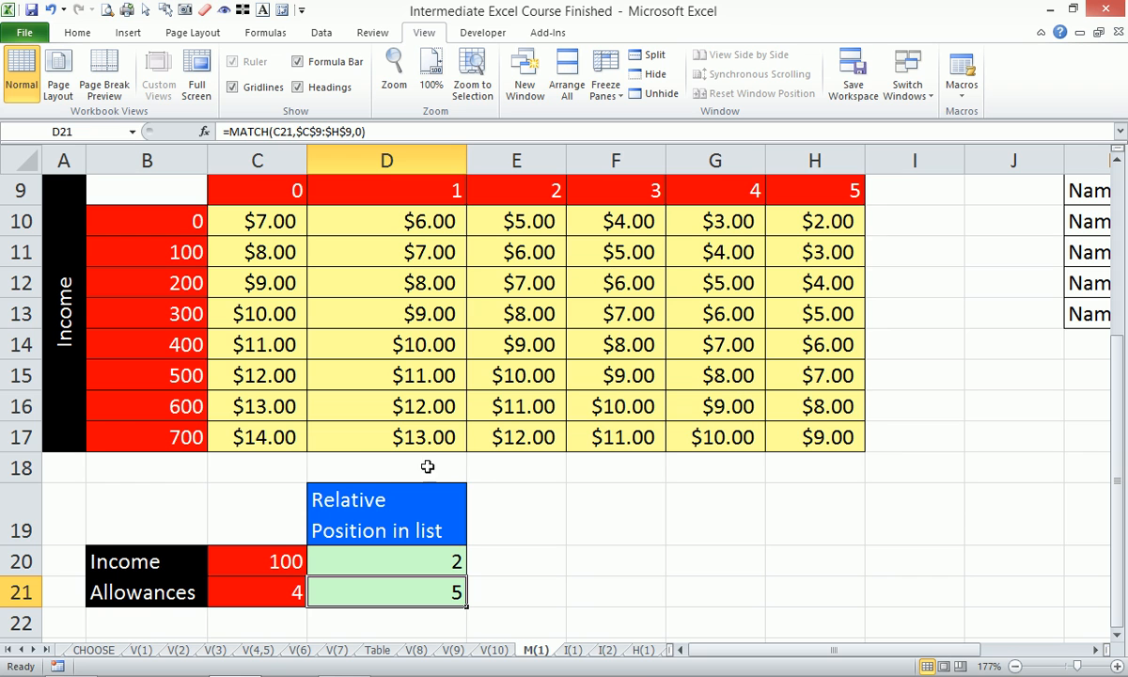
- Reduce the height of the blank row 18 below the table to about half
{"action": "left_click_drag", "start_coordinate": [20, 483], "coordinate": [25, 462]}
{"action": "scroll", "coordinate": [176, 461], "scroll_direction": "up", "scroll_amount": 1}
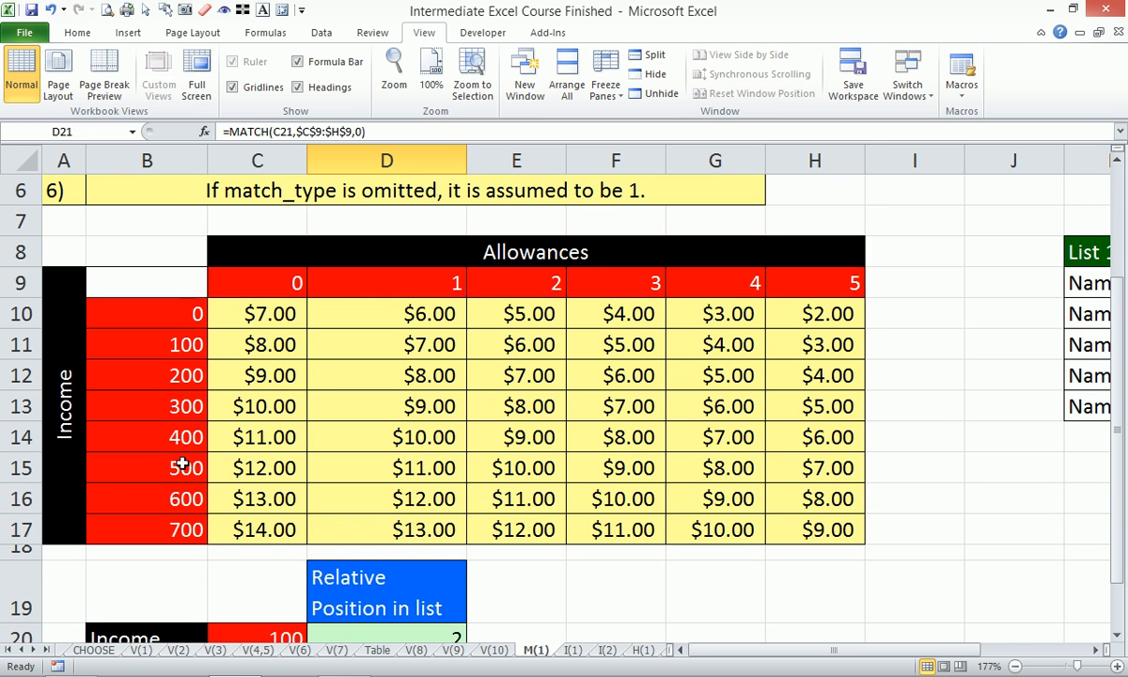
{"action": "scroll", "coordinate": [184, 465], "scroll_direction": "down", "scroll_amount": 1}
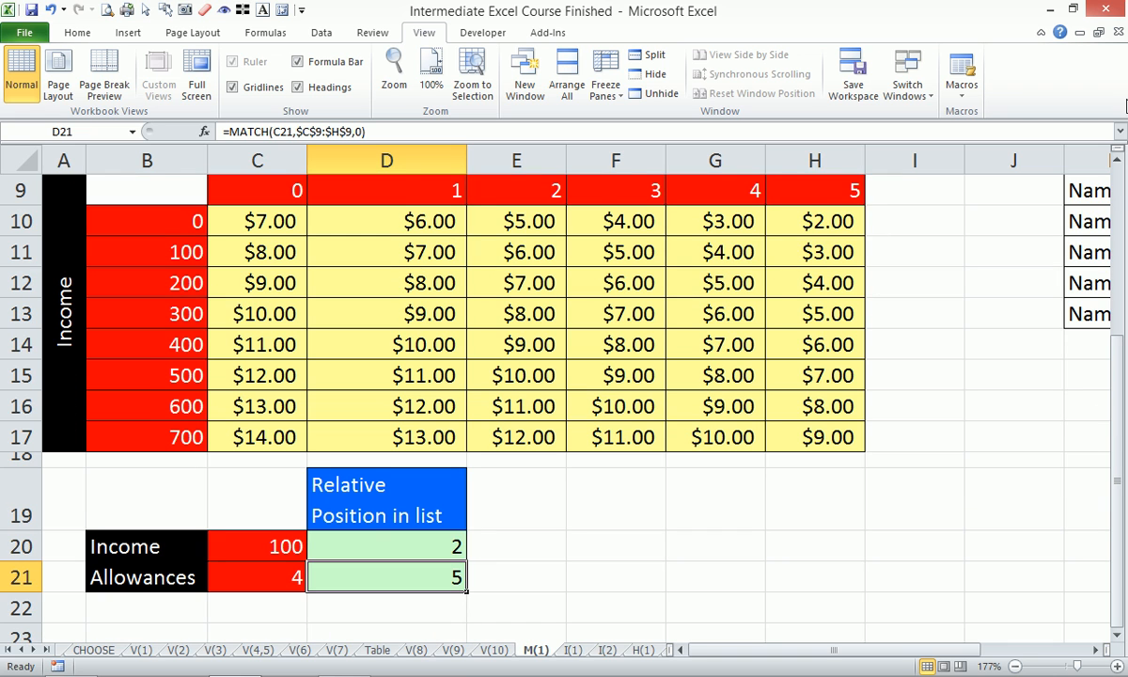
- Set the Allowances lookup value in C21 to 1
{"action": "scroll", "coordinate": [1118, 152], "scroll_direction": "up", "scroll_amount": 1}
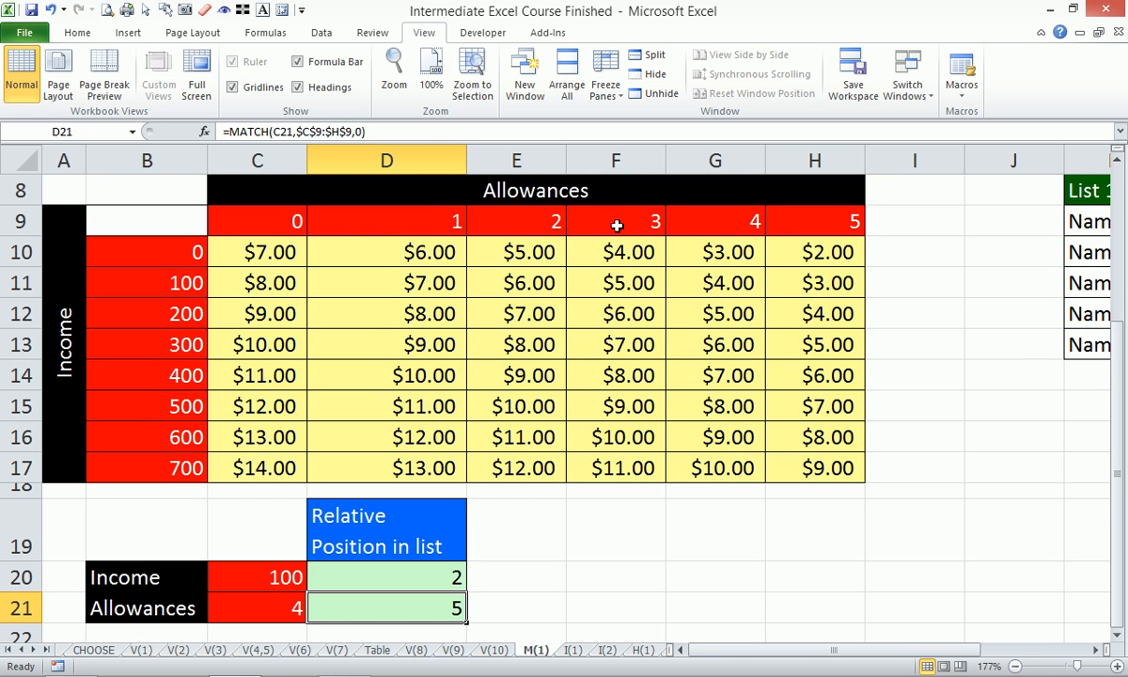
{"action": "left_click", "coordinate": [282, 607]}
{"action": "type", "text": "1"}
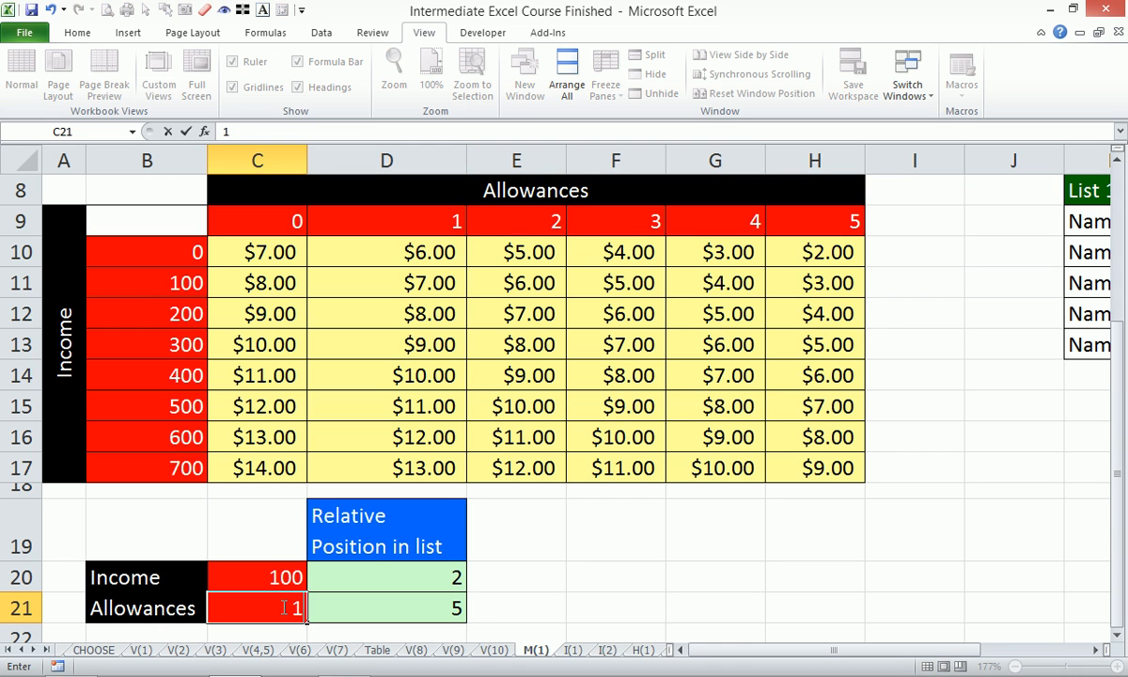
{"action": "key", "text": "Return"}
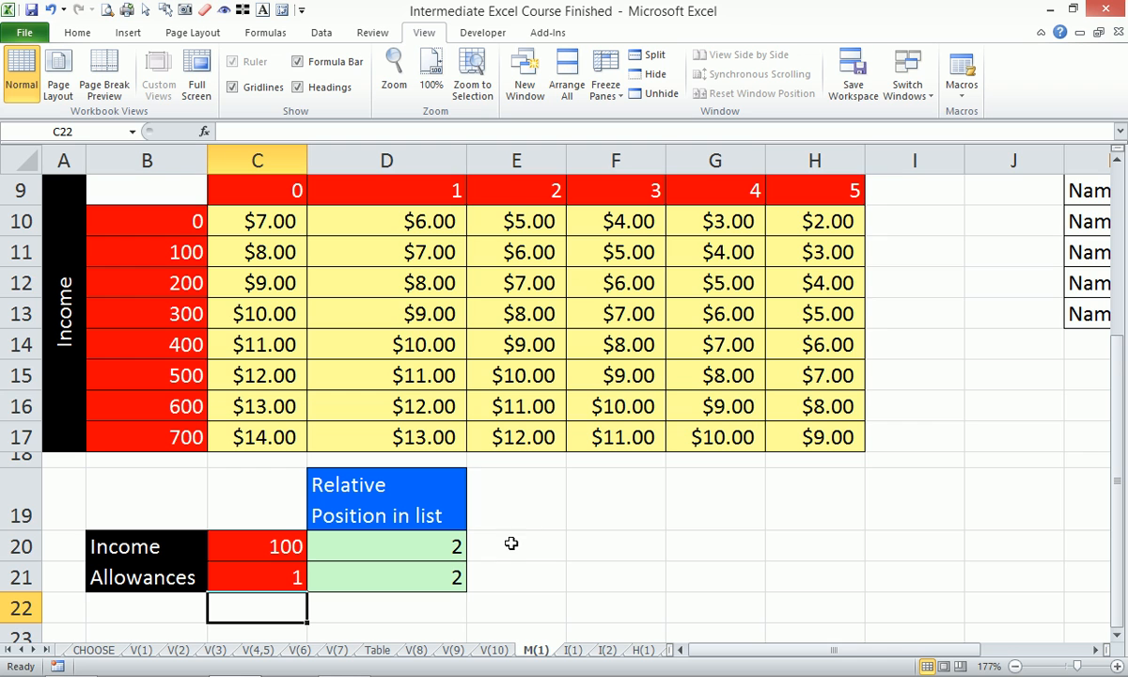
- Enter =INDEX($C$10:$H$17,D20,D21) in F20 to retrieve the table amount from the two relative positions
{"action": "left_click", "coordinate": [1116, 152]}
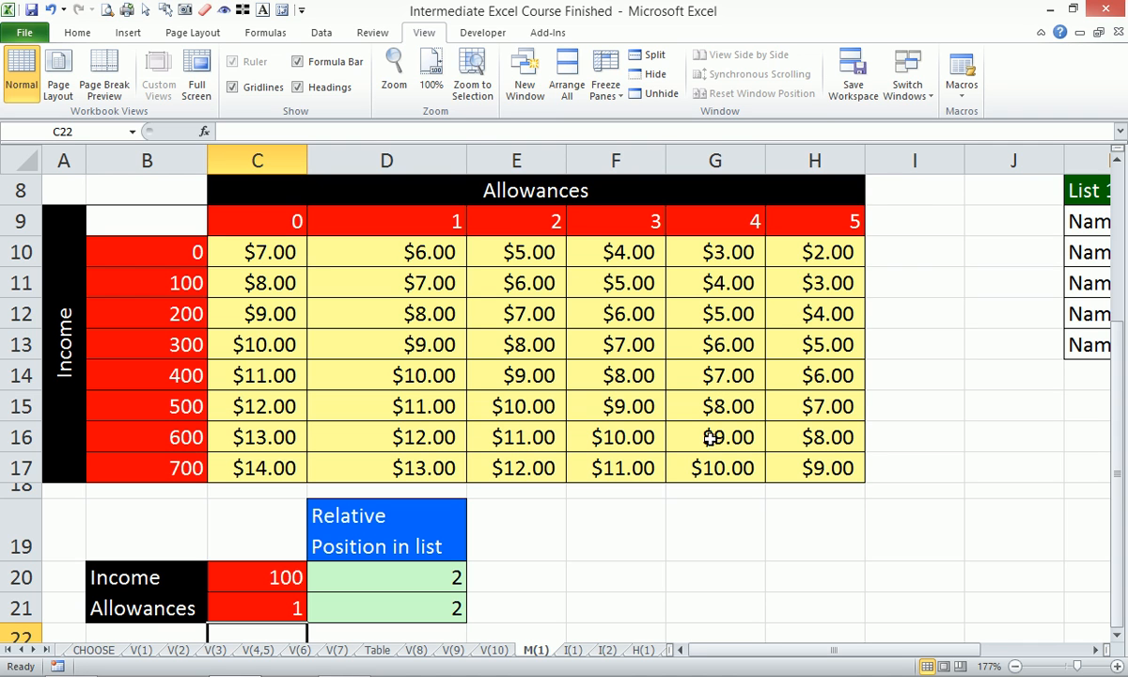
{"action": "left_click", "coordinate": [625, 589]}
{"action": "type", "text": "=index"}
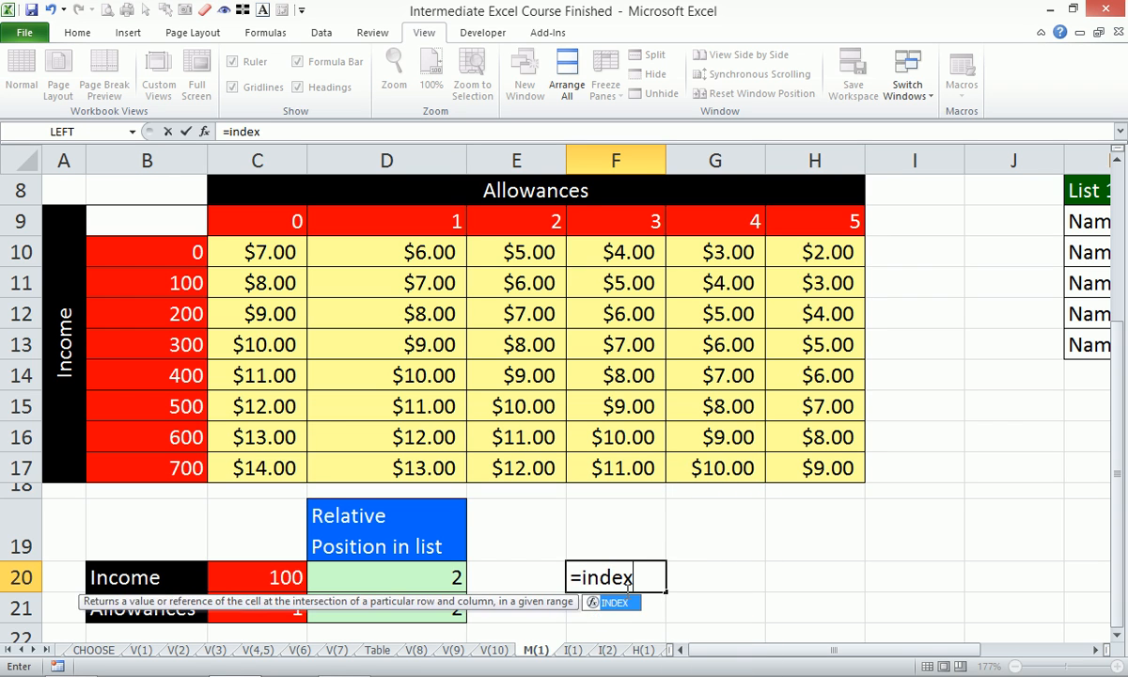
{"action": "key", "text": "Tab"}
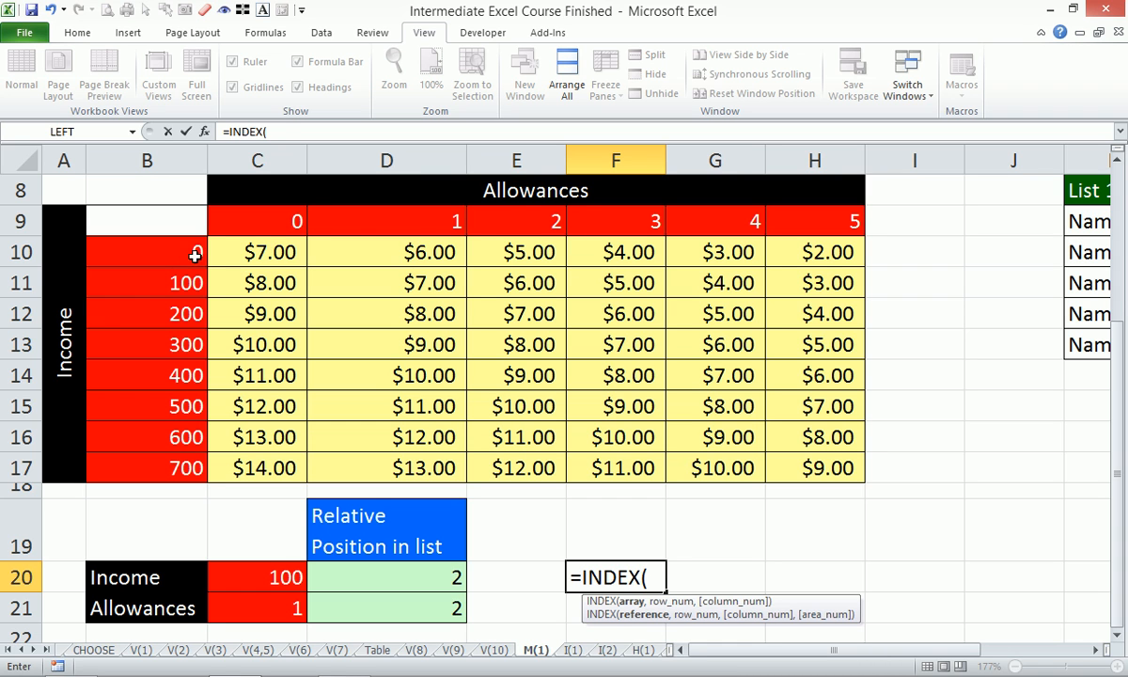
{"action": "left_click_drag", "start_coordinate": [282, 252], "coordinate": [837, 467]}
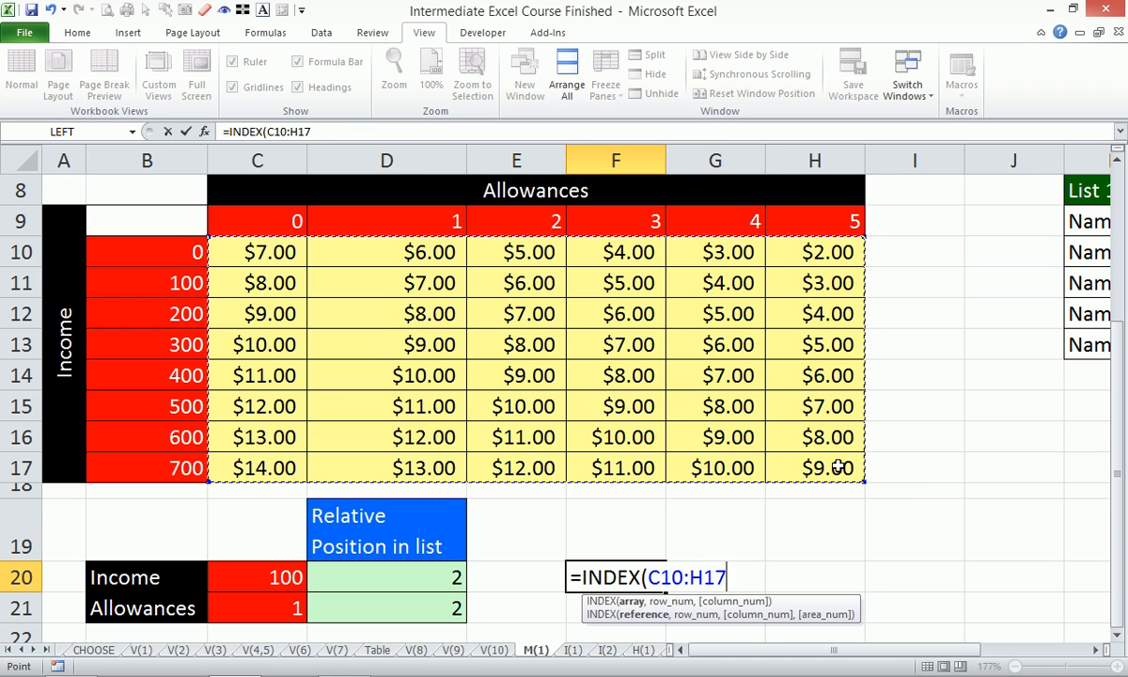
{"action": "key", "text": "F4"}
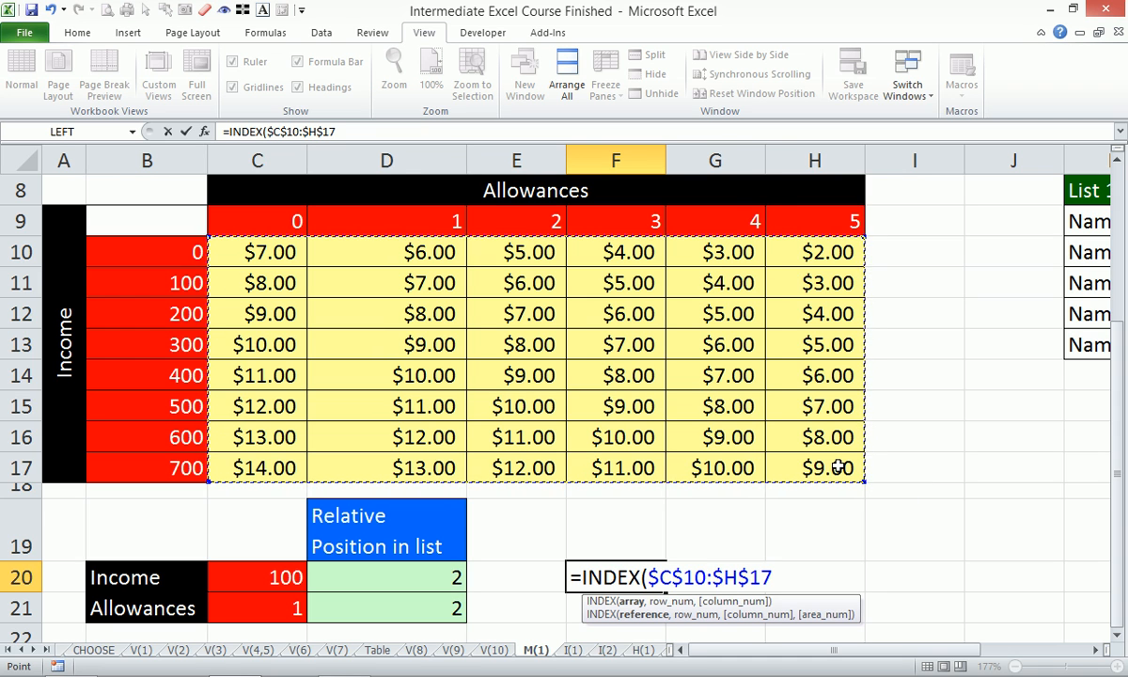
{"action": "type", "text": ","}
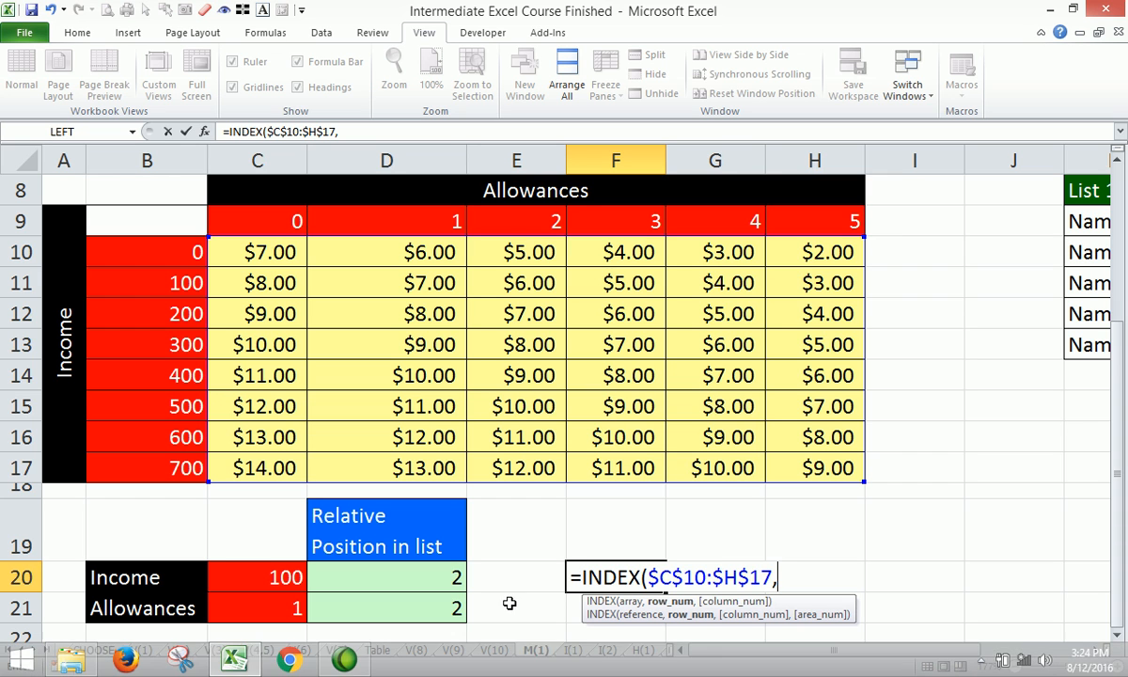
{"action": "left_click", "coordinate": [442, 581]}
{"action": "type", "text": ","}
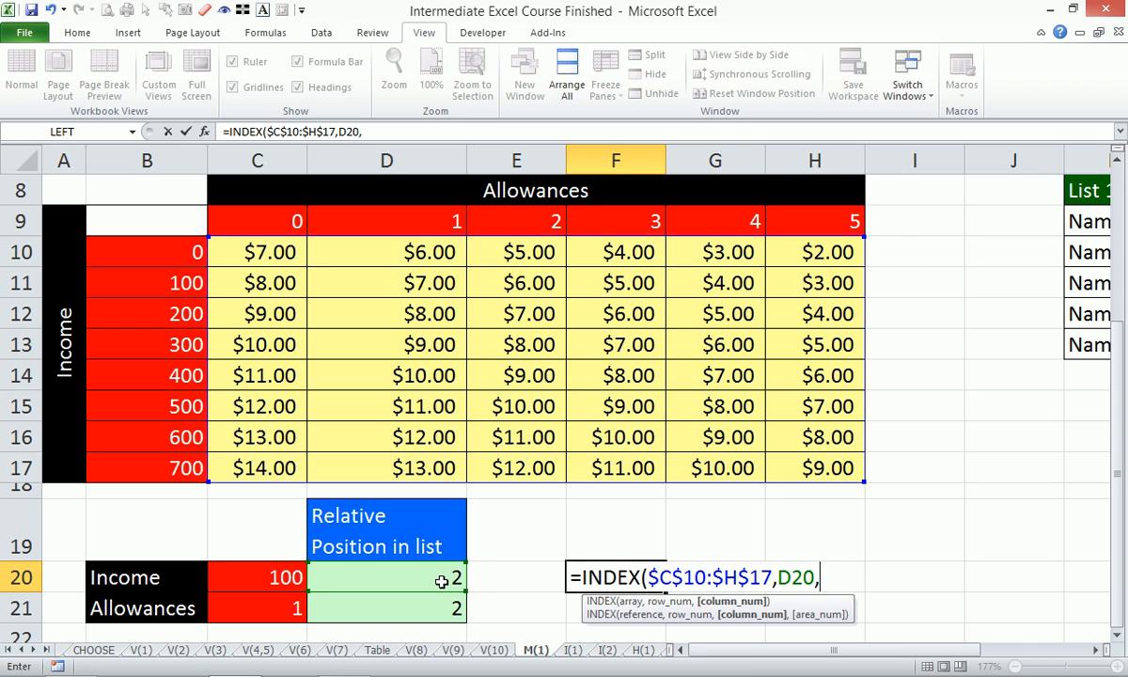
{"action": "left_click", "coordinate": [439, 611]}
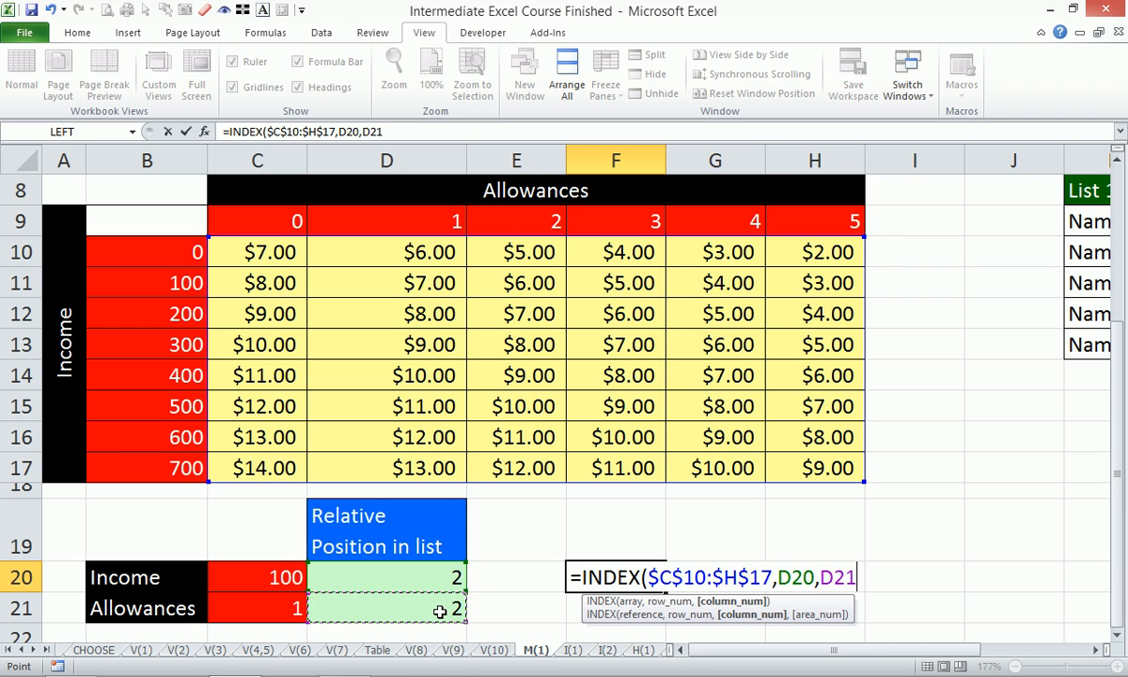
{"action": "type", "text": ")"}
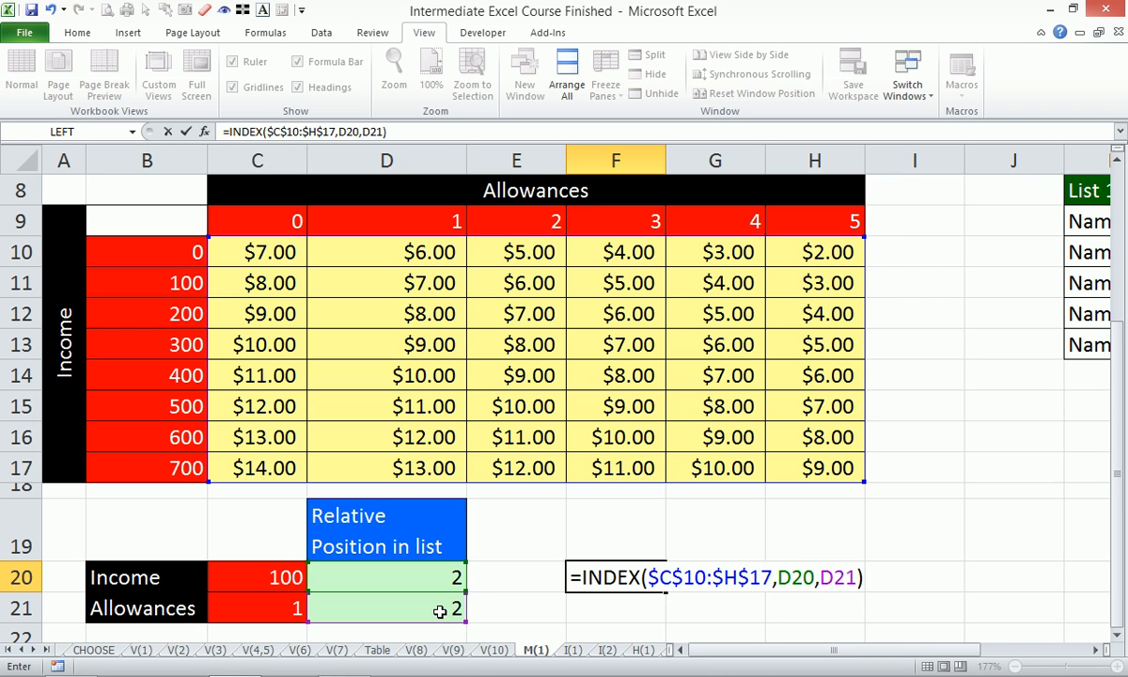
{"action": "key", "text": "Return"}
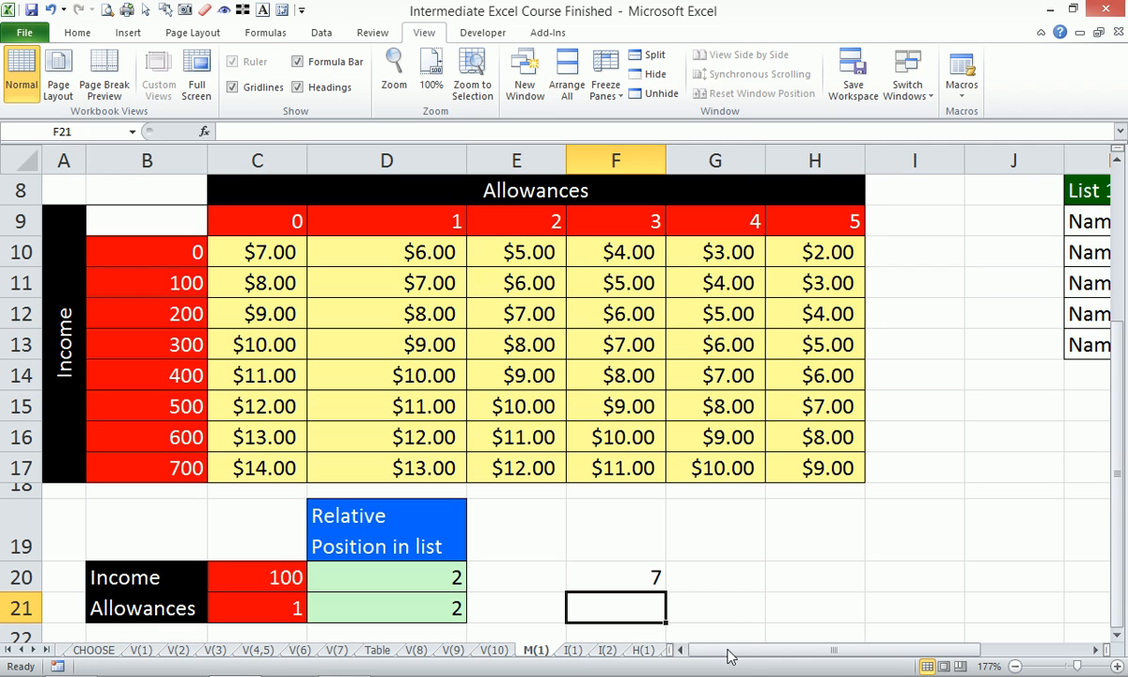
{"action": "left_click", "coordinate": [639, 580]}
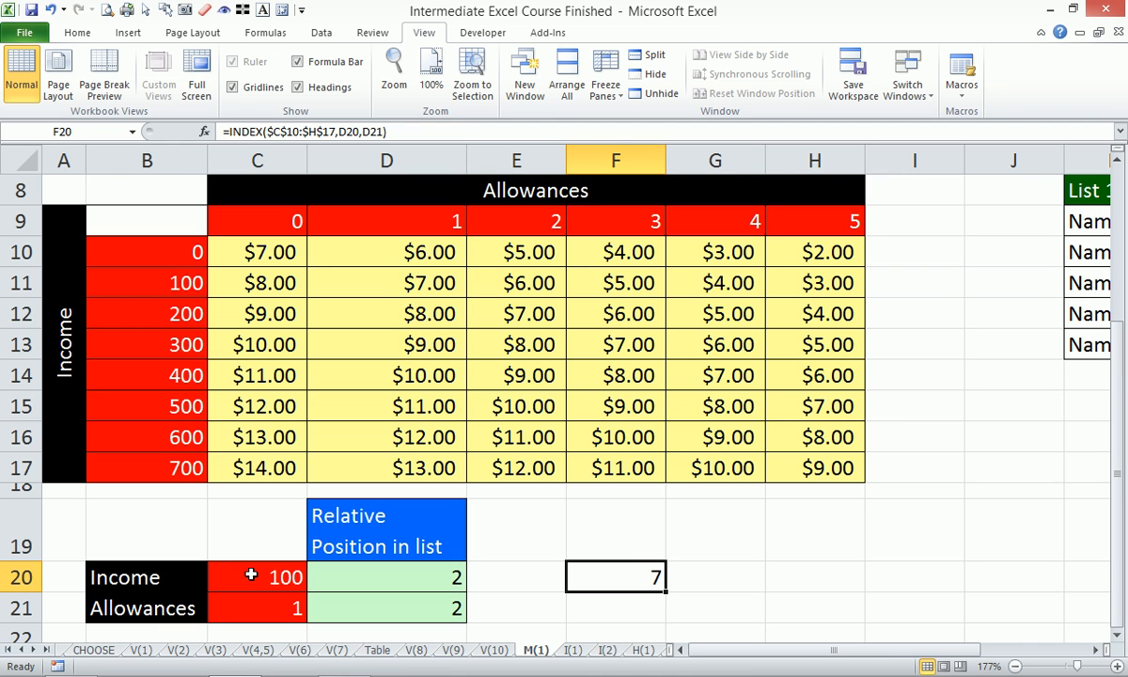
- Set Allowances in C21 to 2 and Income in C20 to 700, comparing the F20 result with table cell E17
{"action": "left_click", "coordinate": [282, 609]}
{"action": "type", "text": "2"}
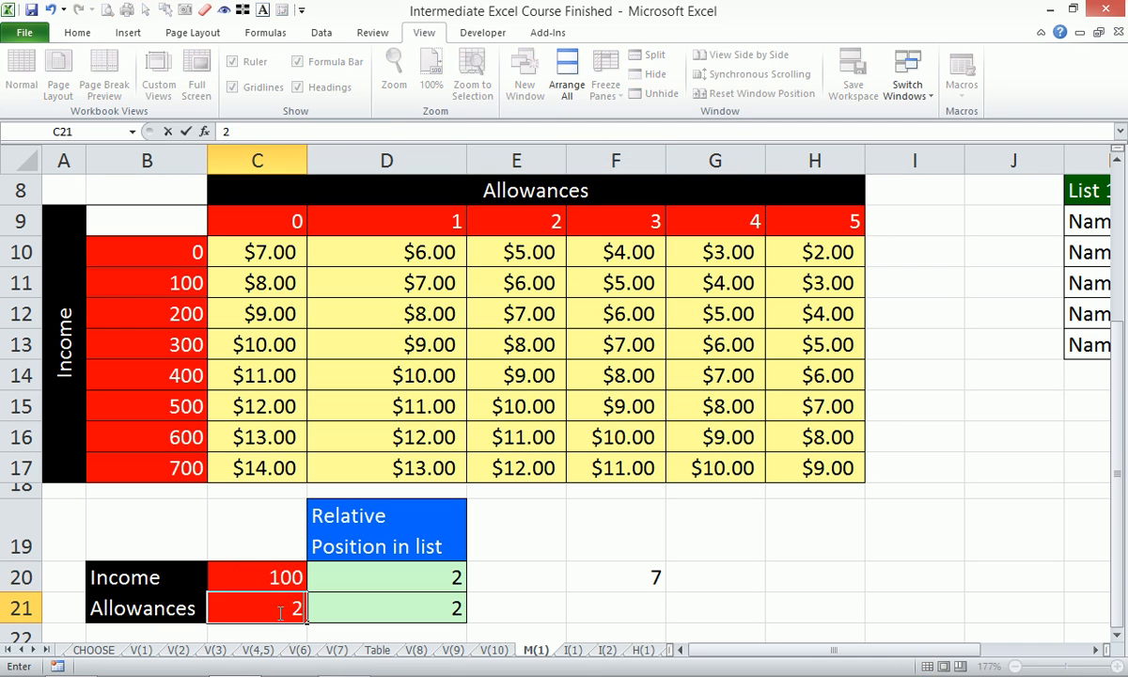
{"action": "left_click", "coordinate": [270, 574]}
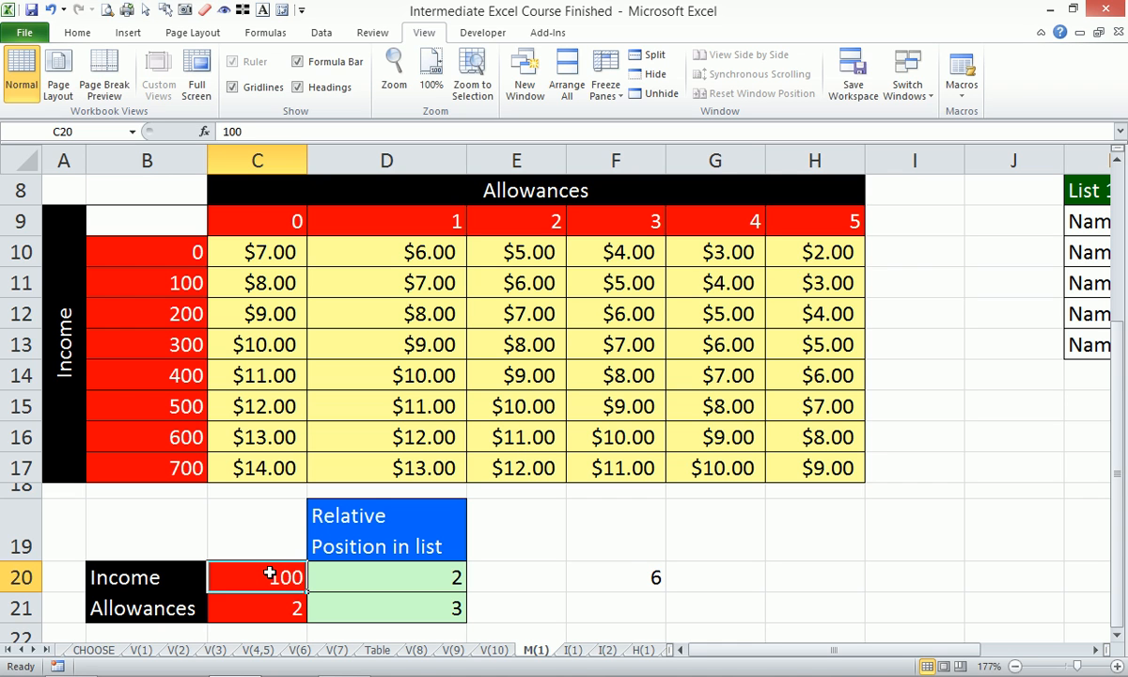
{"action": "type", "text": "700"}
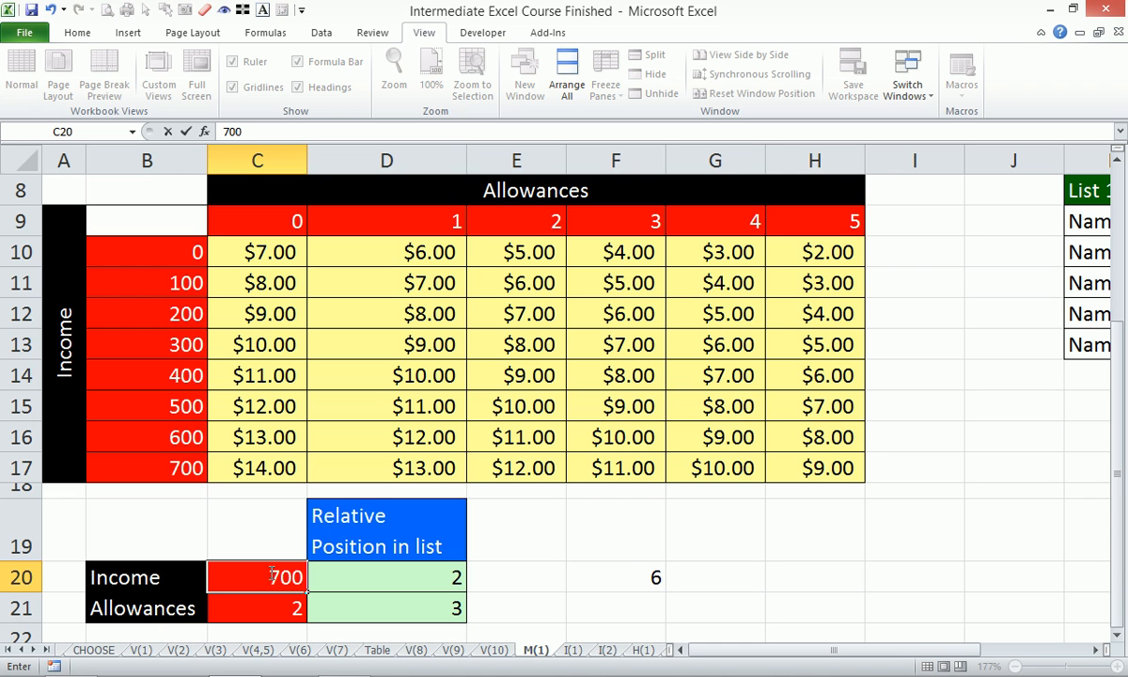
{"action": "key", "text": "Return"}
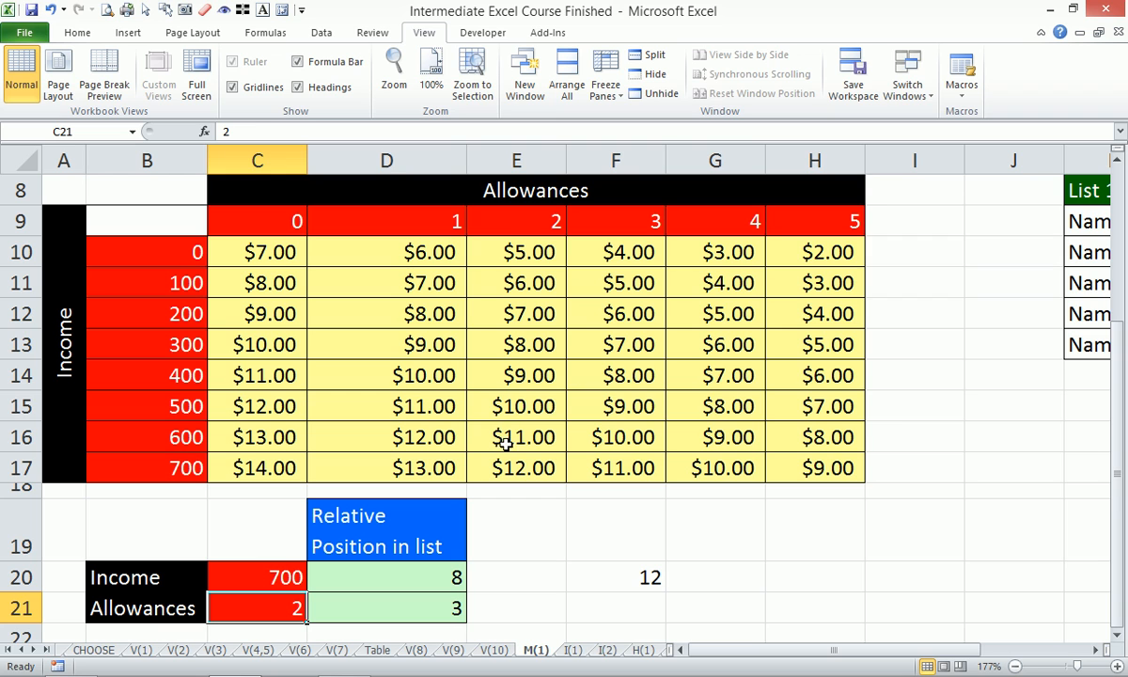
{"action": "left_click", "coordinate": [505, 472]}
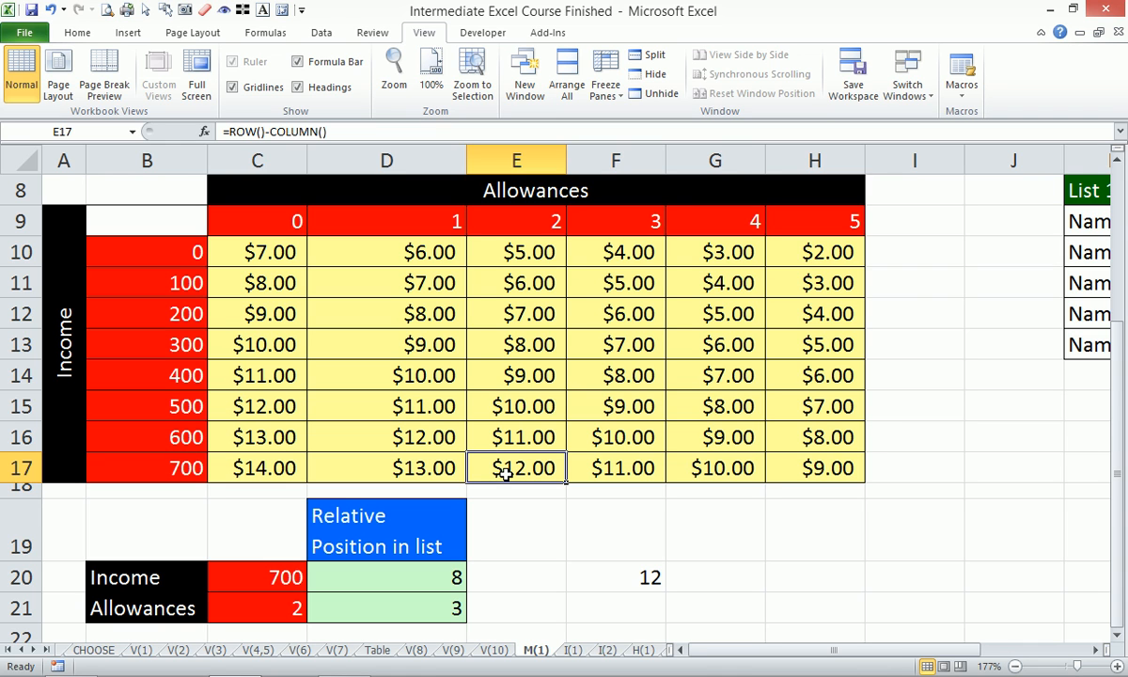
{"action": "left_click", "coordinate": [619, 571]}
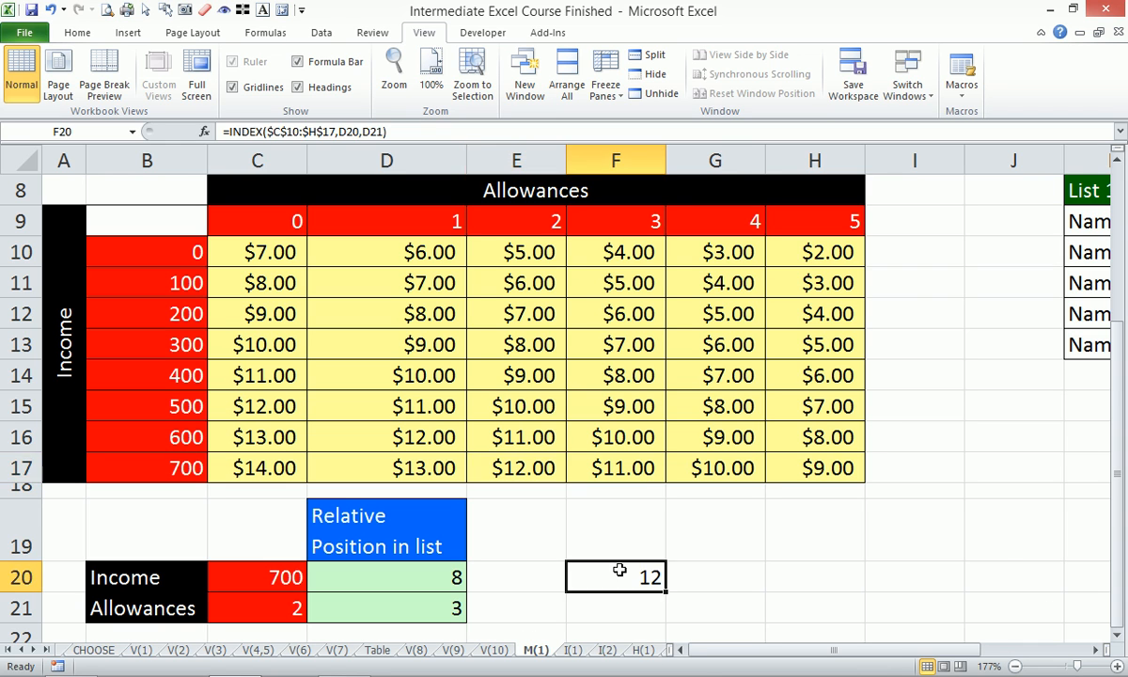
- Start an INDEX formula in G20 with the table amounts $C$10:$H$17 as an absolute array
{"action": "left_click", "coordinate": [701, 575]}
{"action": "type", "text": "=index"}
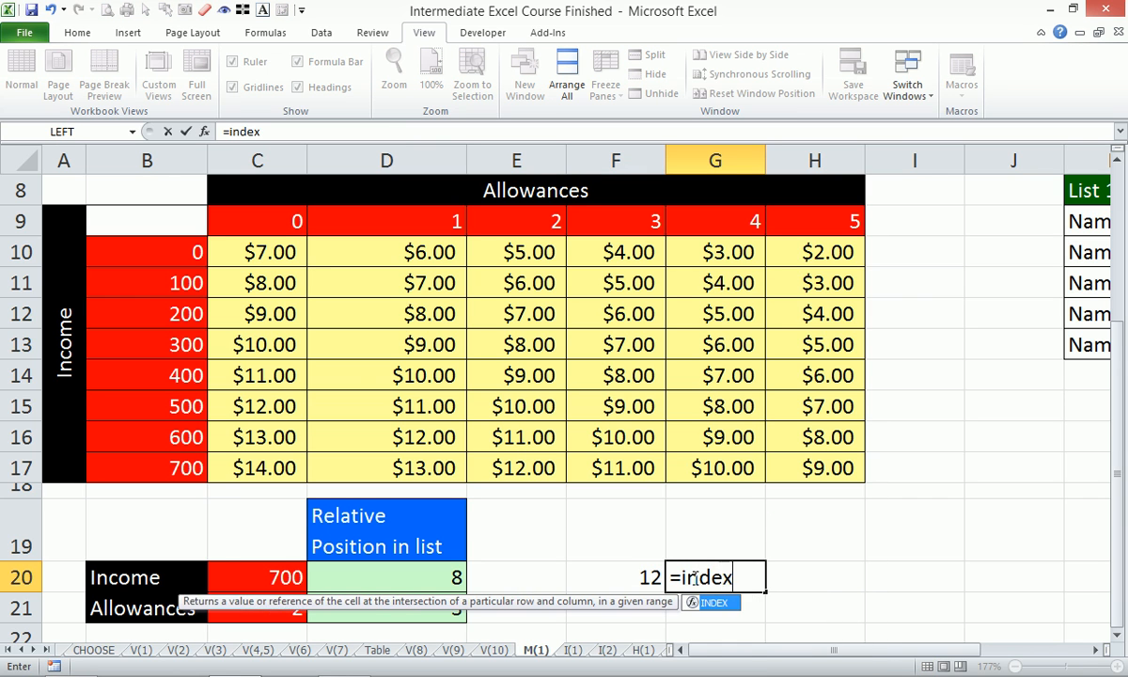
{"action": "key", "text": "Tab"}
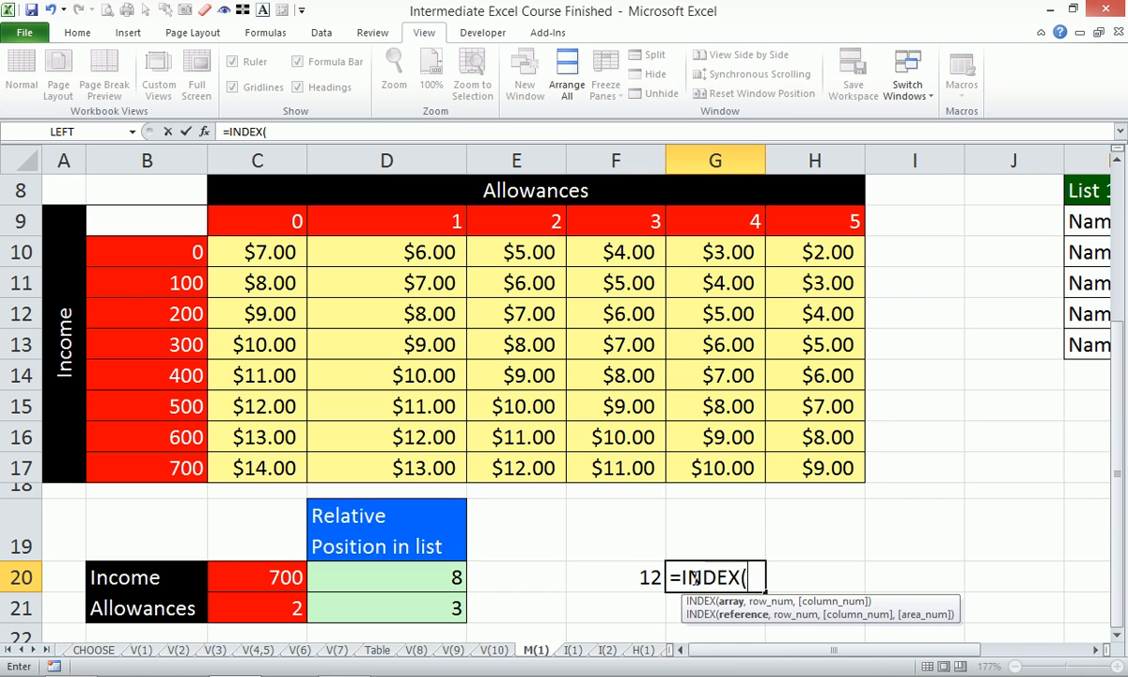
{"action": "left_click_drag", "start_coordinate": [268, 247], "coordinate": [826, 461]}
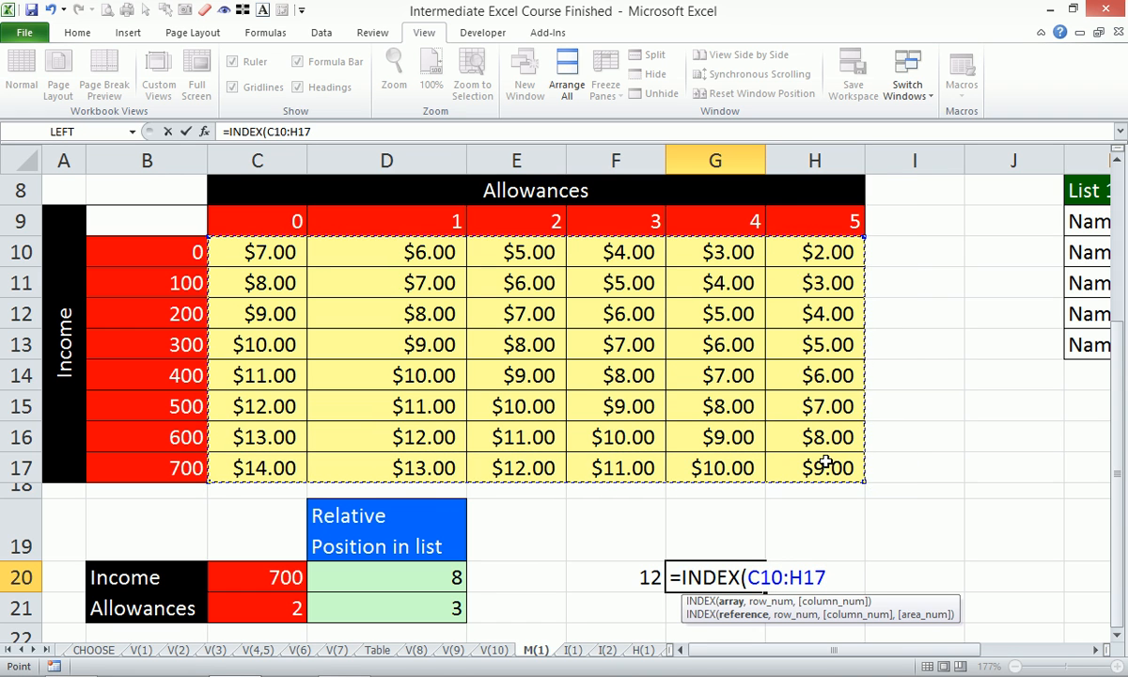
{"action": "key", "text": "F4"}
{"action": "type", "text": ","}
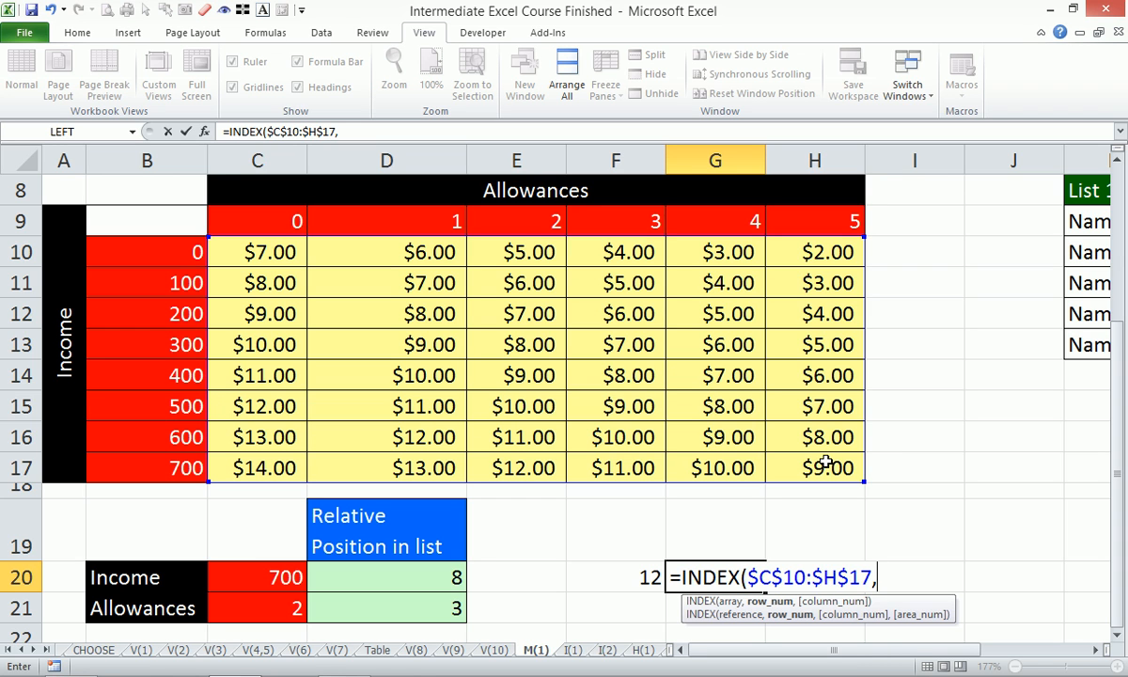
- Supply the INDEX row number with MATCH(C20,$B$10:$B$17,0), looking up Income by exact match
{"action": "type", "text": "mat"}
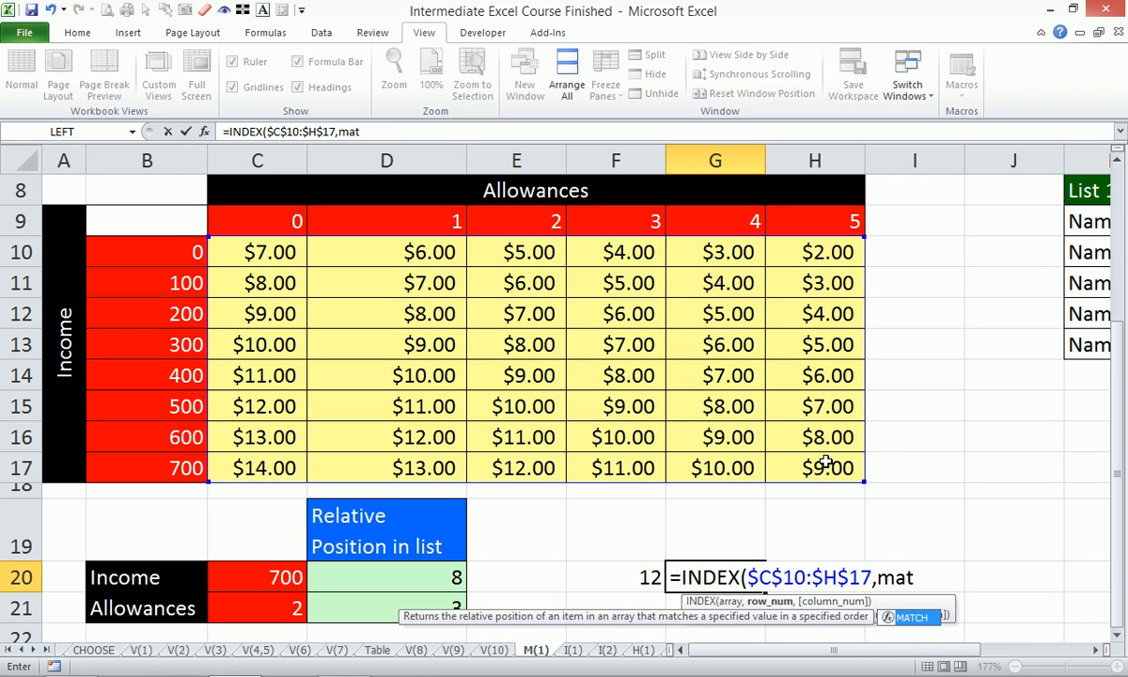
{"action": "key", "text": "Tab"}
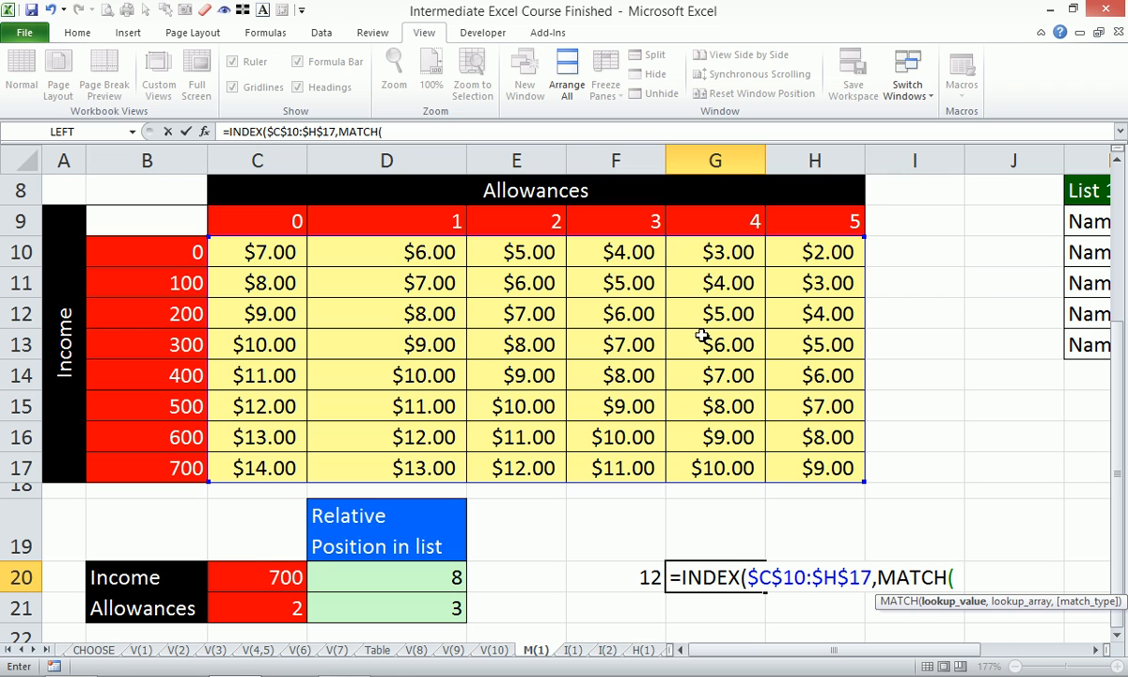
{"action": "left_click", "coordinate": [255, 577]}
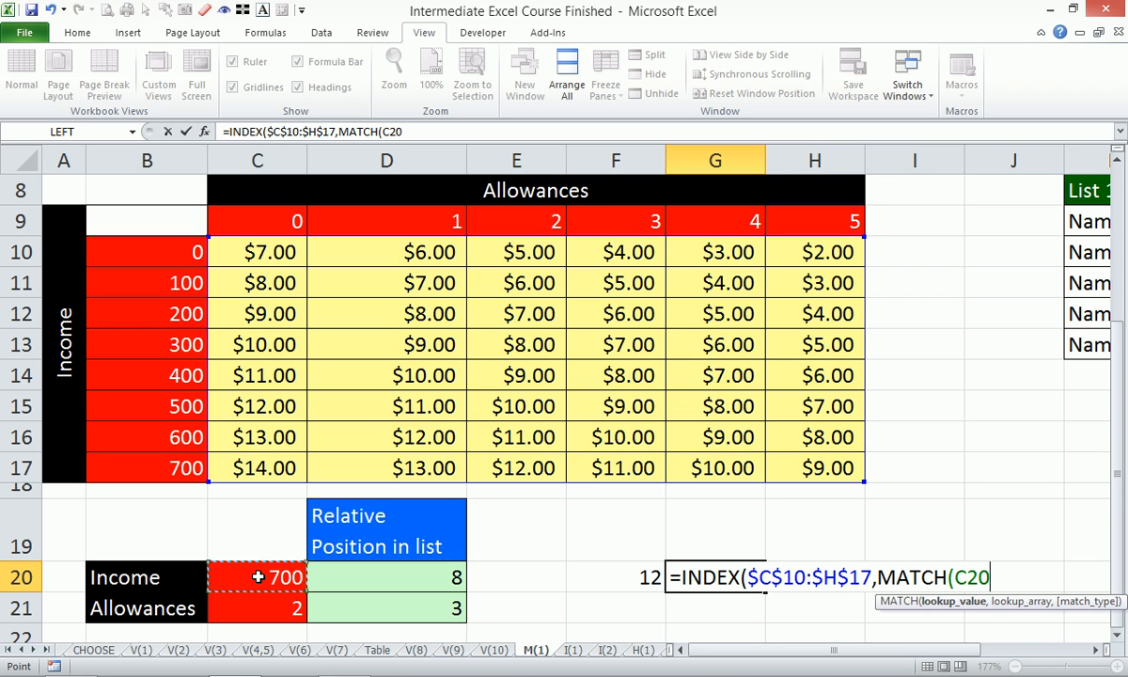
{"action": "type", "text": ","}
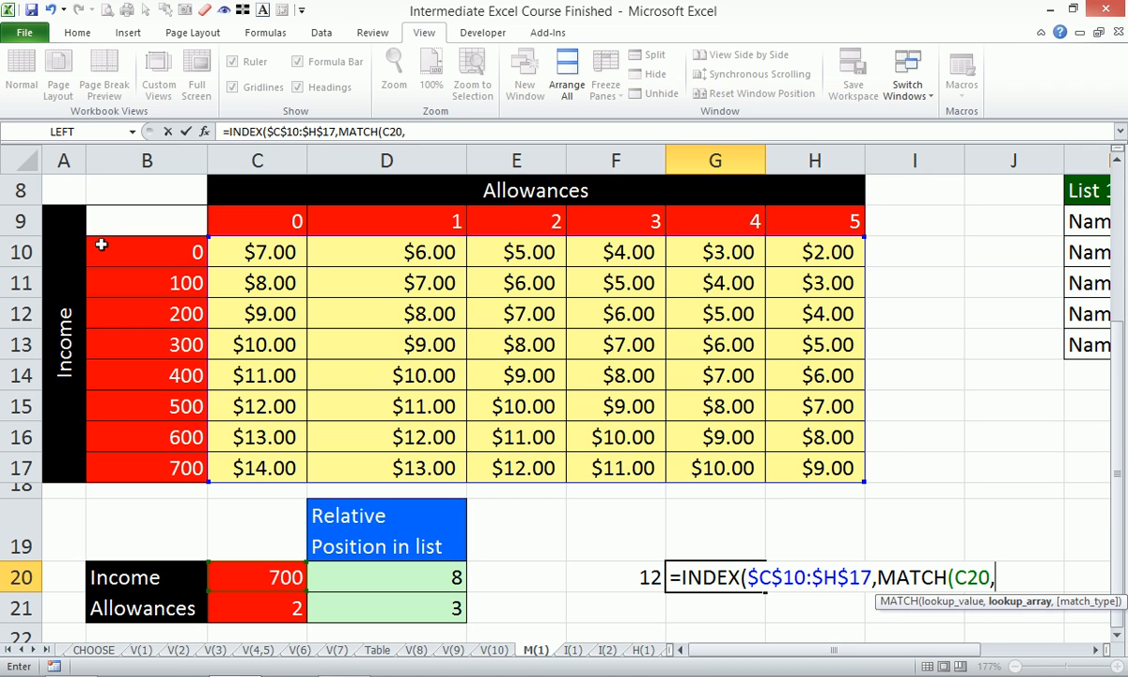
{"action": "left_click_drag", "start_coordinate": [107, 243], "coordinate": [144, 461]}
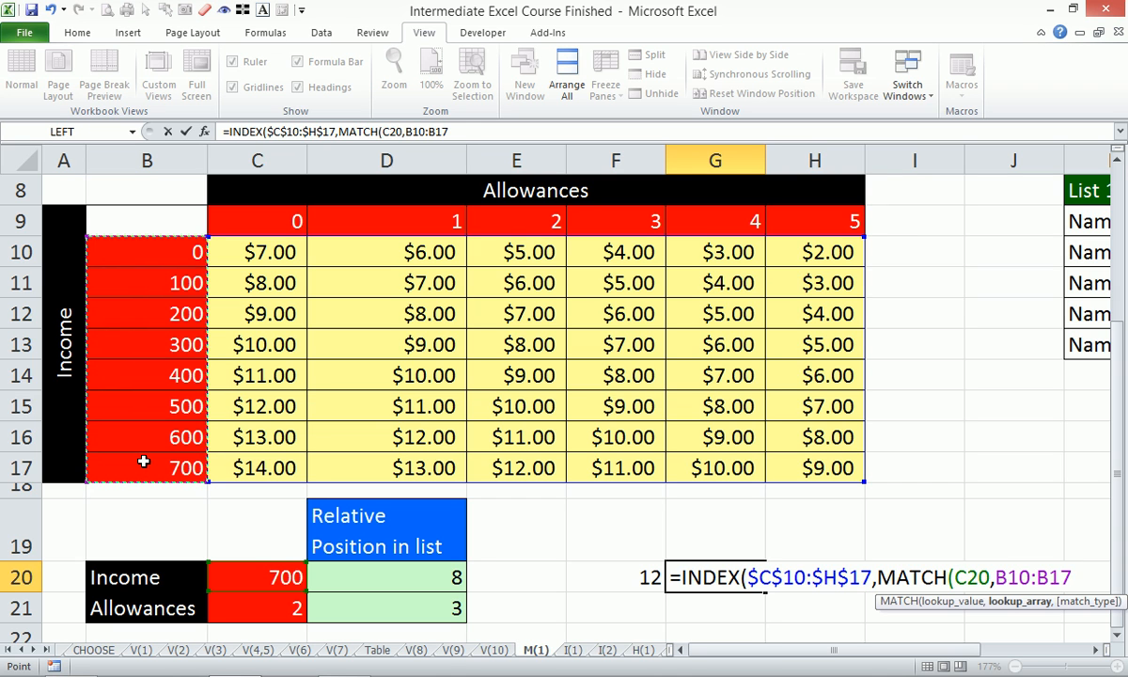
{"action": "key", "text": "F4"}
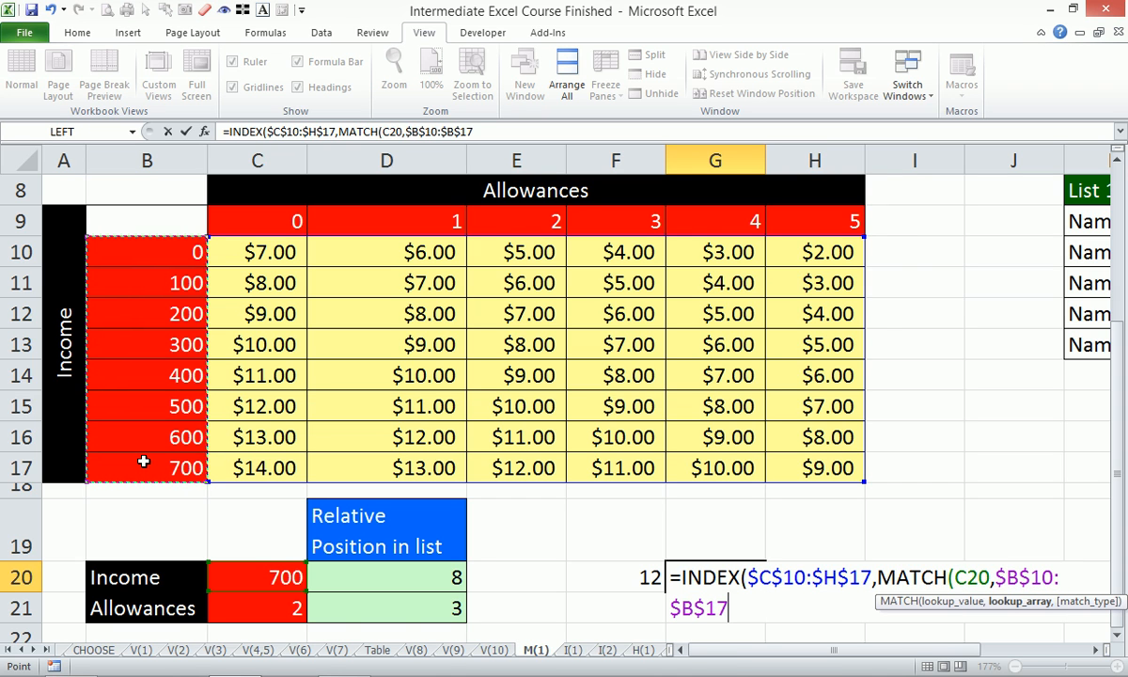
{"action": "type", "text": ",0)"}
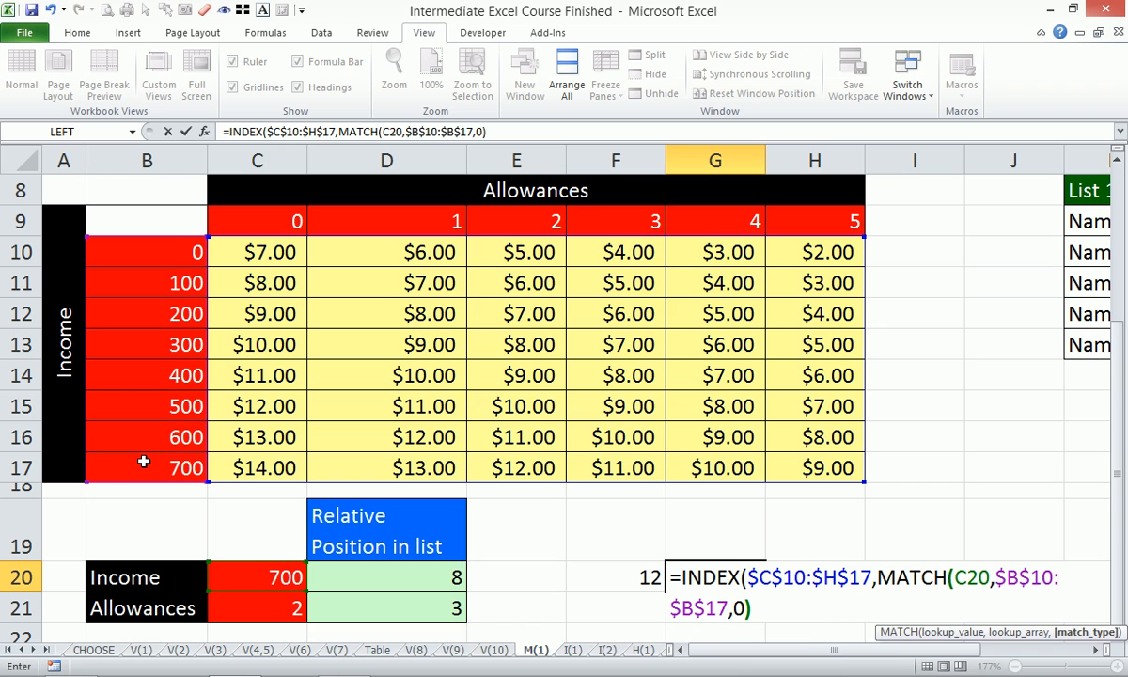
{"action": "type", "text": ","}
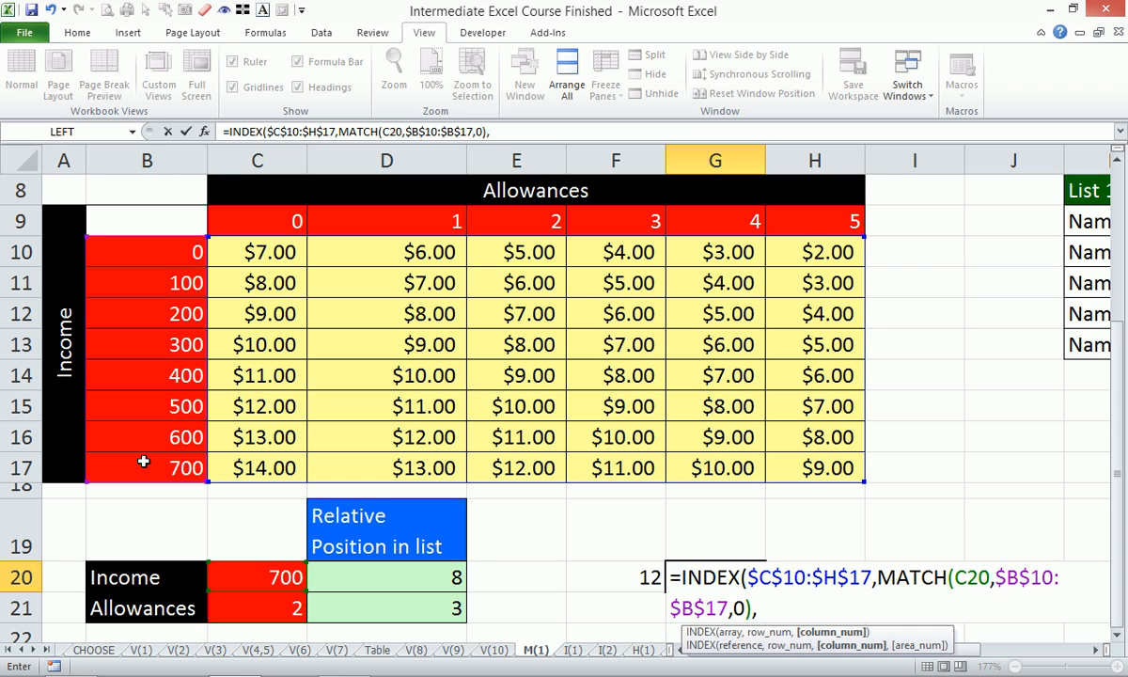
{"action": "type", "text": "ma"}
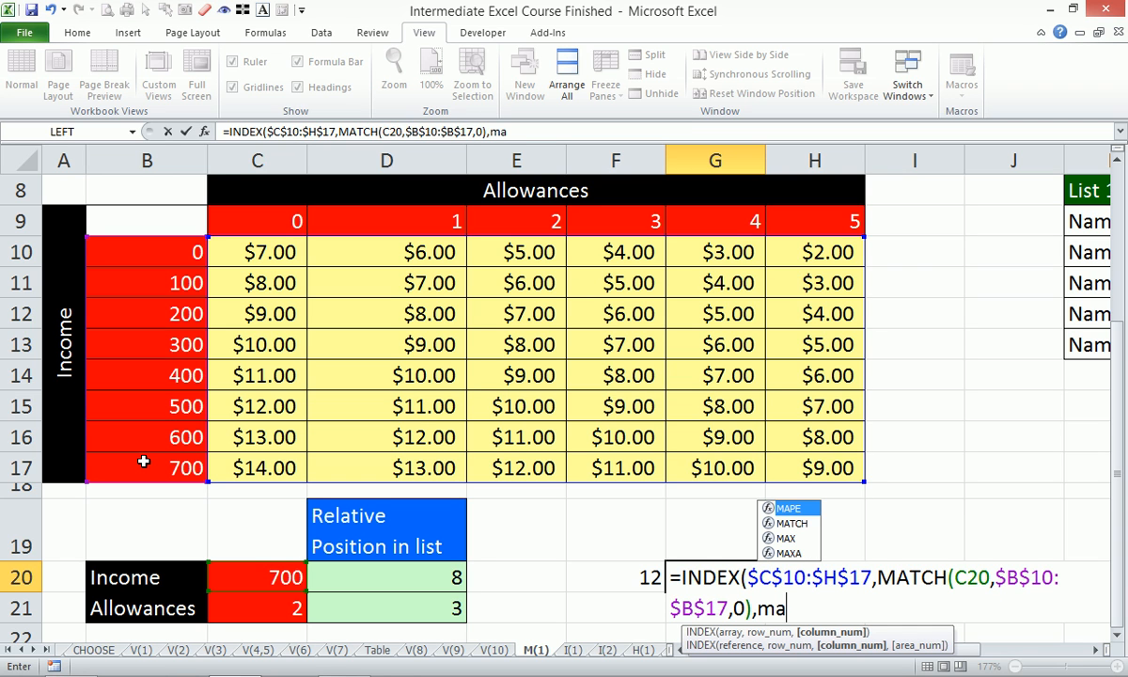
- Supply the INDEX column number with MATCH(C21,$C$9:$H$9,0) and enter the completed formula in G20
{"action": "key", "text": "Down"}
{"action": "key", "text": "Tab"}
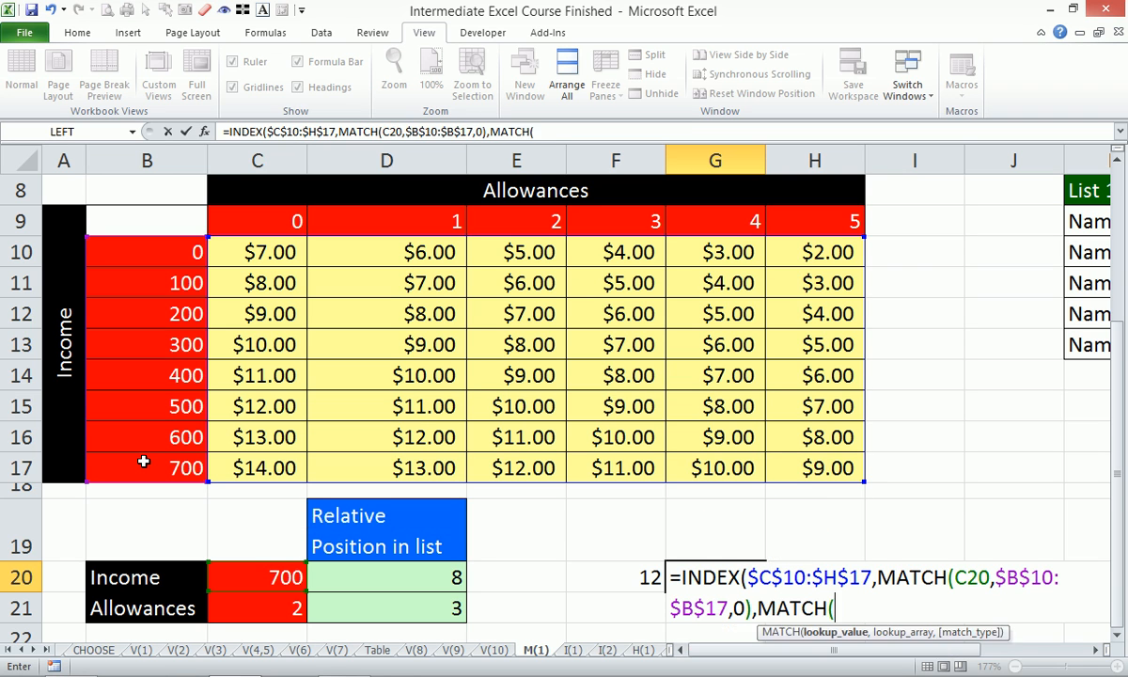
{"action": "left_click", "coordinate": [240, 609]}
{"action": "type", "text": ","}
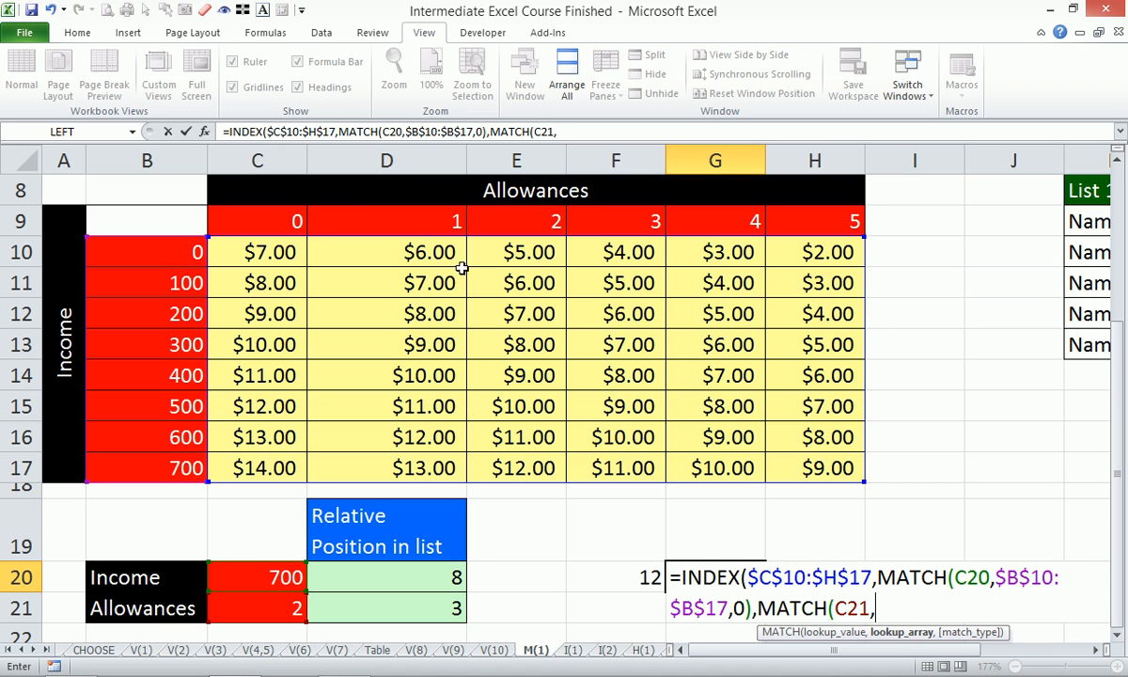
{"action": "left_click_drag", "start_coordinate": [242, 220], "coordinate": [797, 228]}
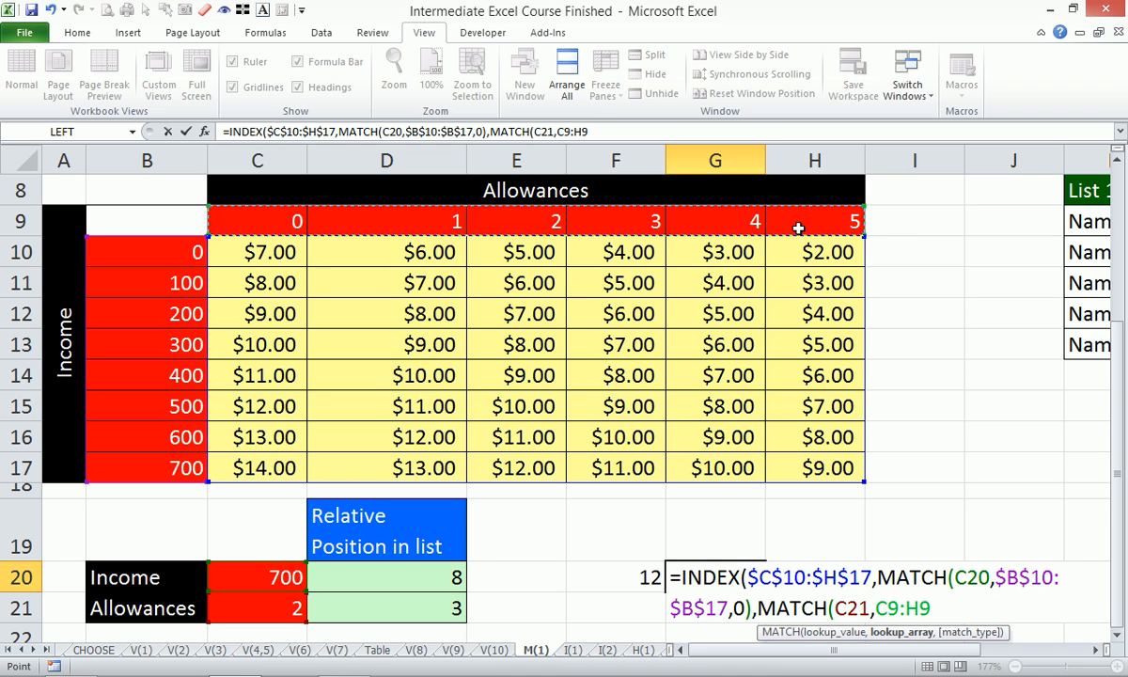
{"action": "key", "text": "F4"}
{"action": "type", "text": ",0"}
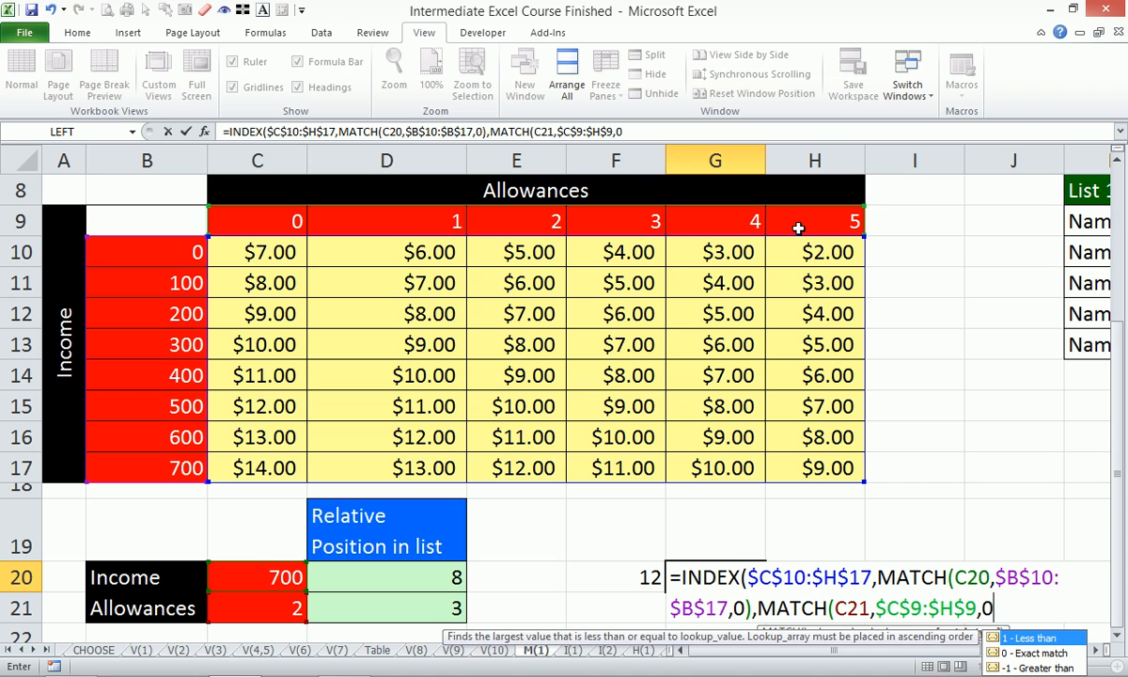
{"action": "type", "text": ")"}
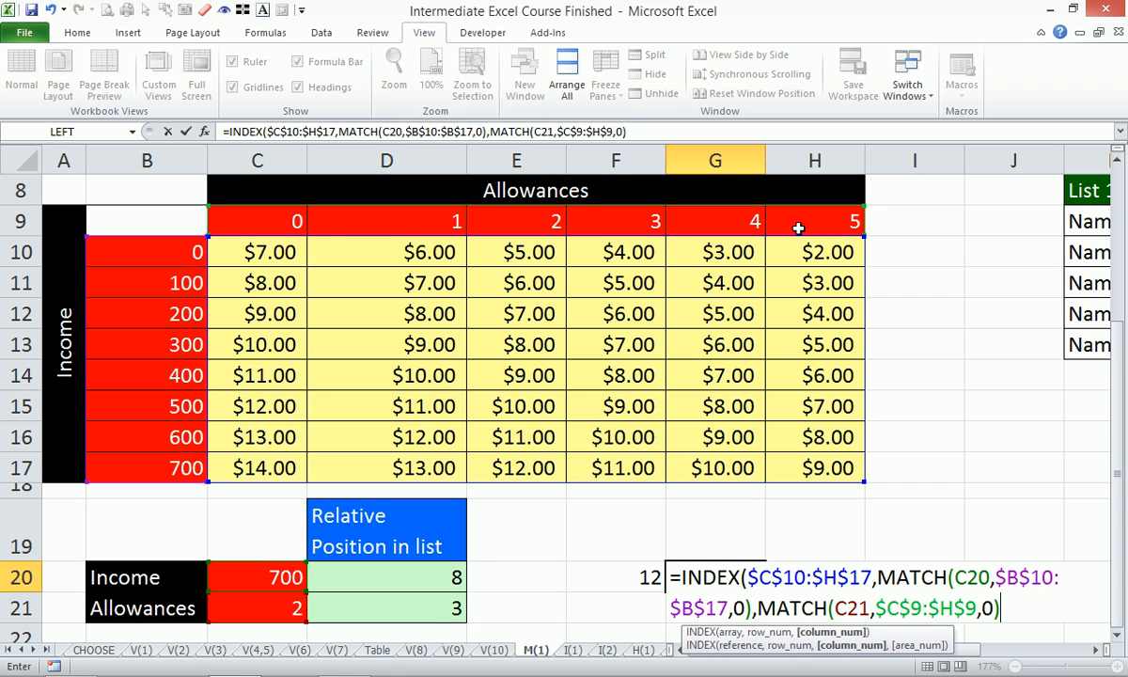
{"action": "type", "text": ")"}
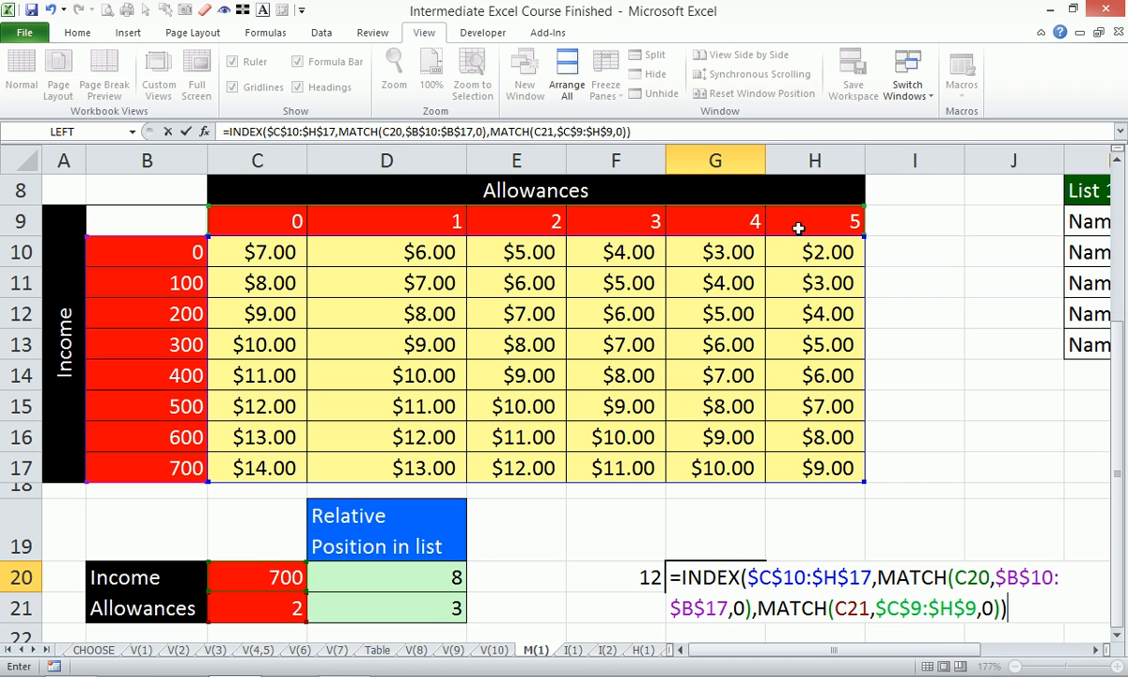
{"action": "key", "text": "Return"}
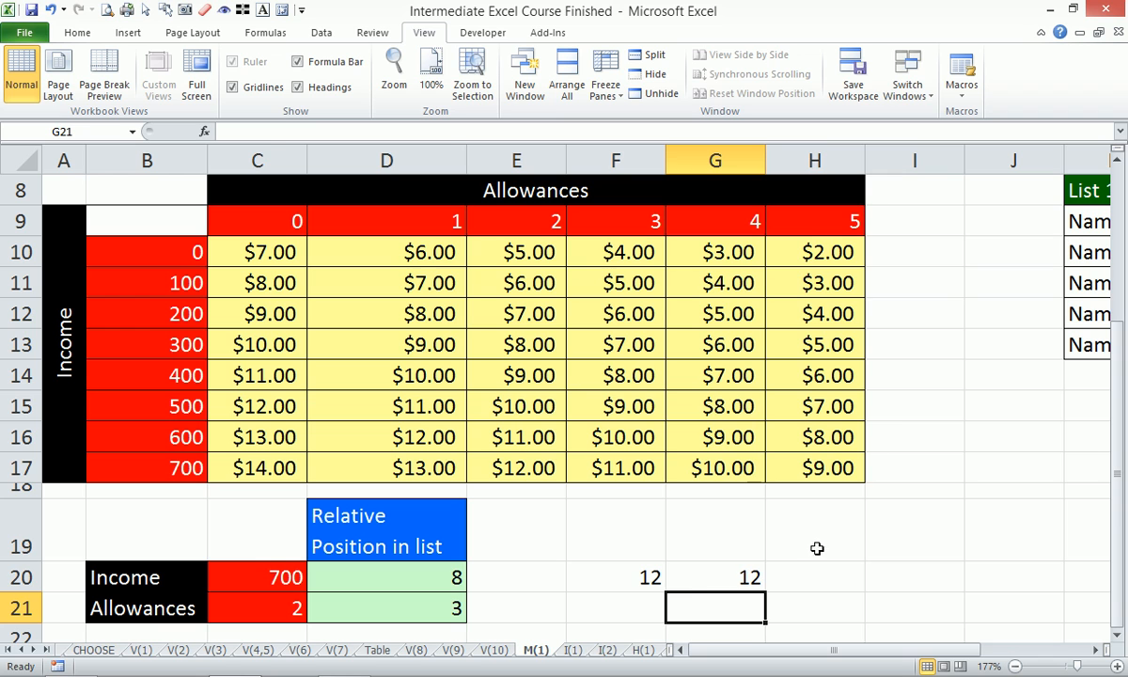
- Clear the Income position in D20 to compare how F20 and G20 depend on it, and undo the deletion
{"action": "left_click", "coordinate": [701, 577]}
{"action": "left_click", "coordinate": [596, 579]}
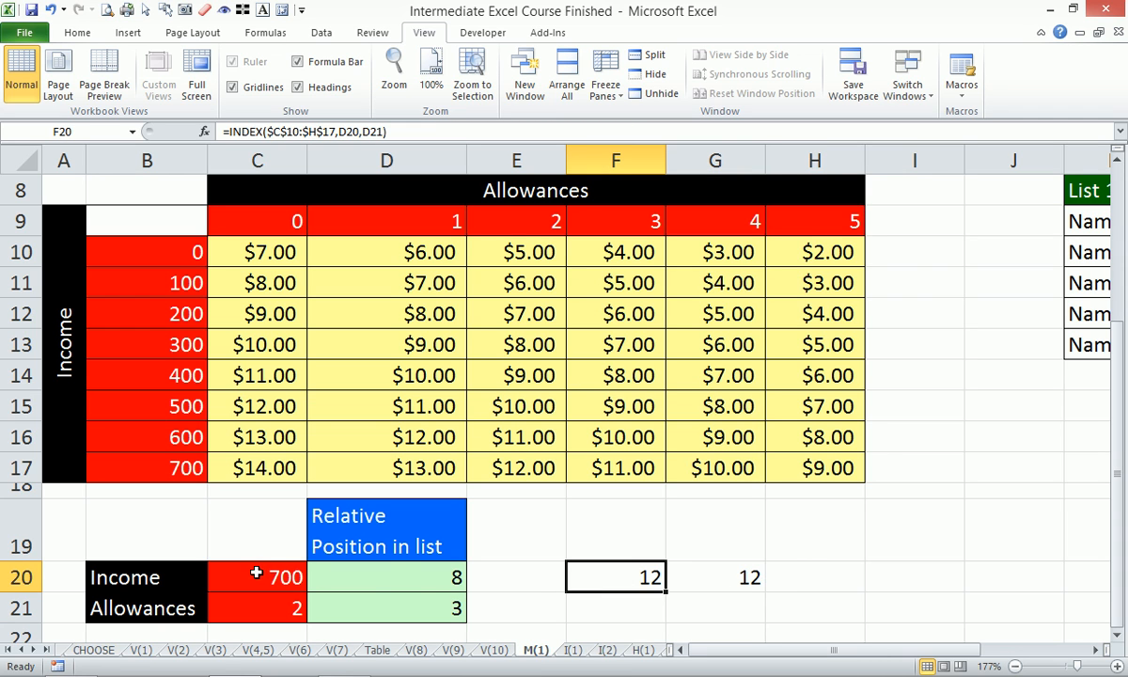
{"action": "left_click", "coordinate": [411, 583]}
{"action": "key", "text": "Delete"}
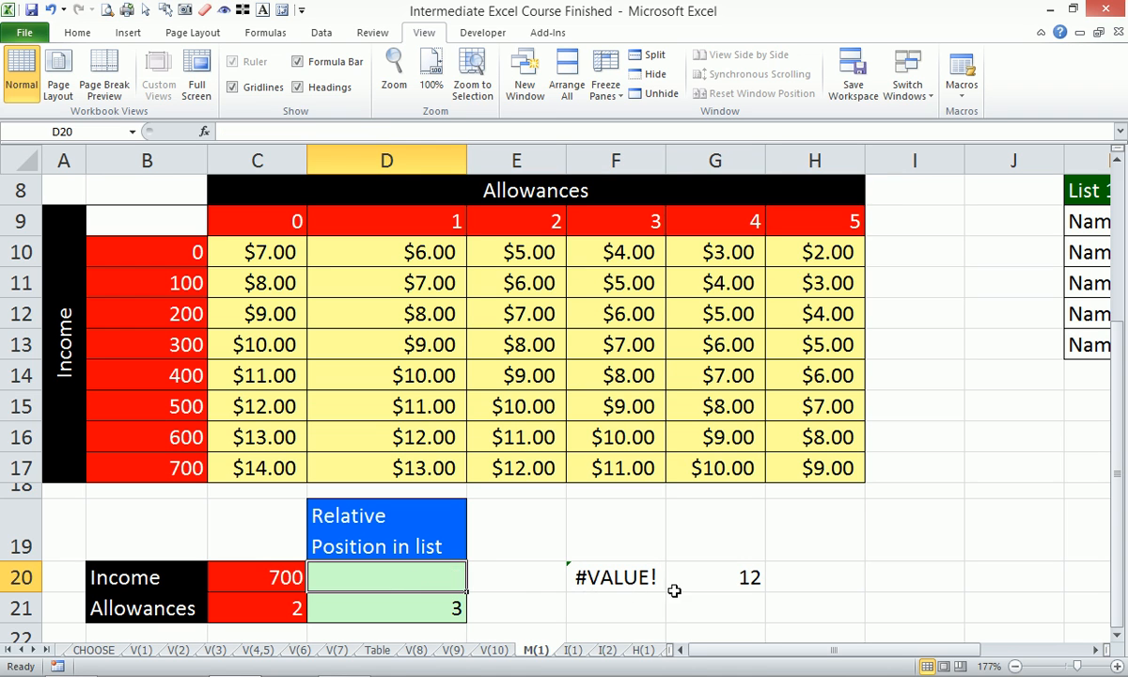
{"action": "left_click", "coordinate": [750, 578]}
{"action": "left_click", "coordinate": [459, 577]}
{"action": "left_click", "coordinate": [522, 577]}
{"action": "left_click", "coordinate": [732, 577]}
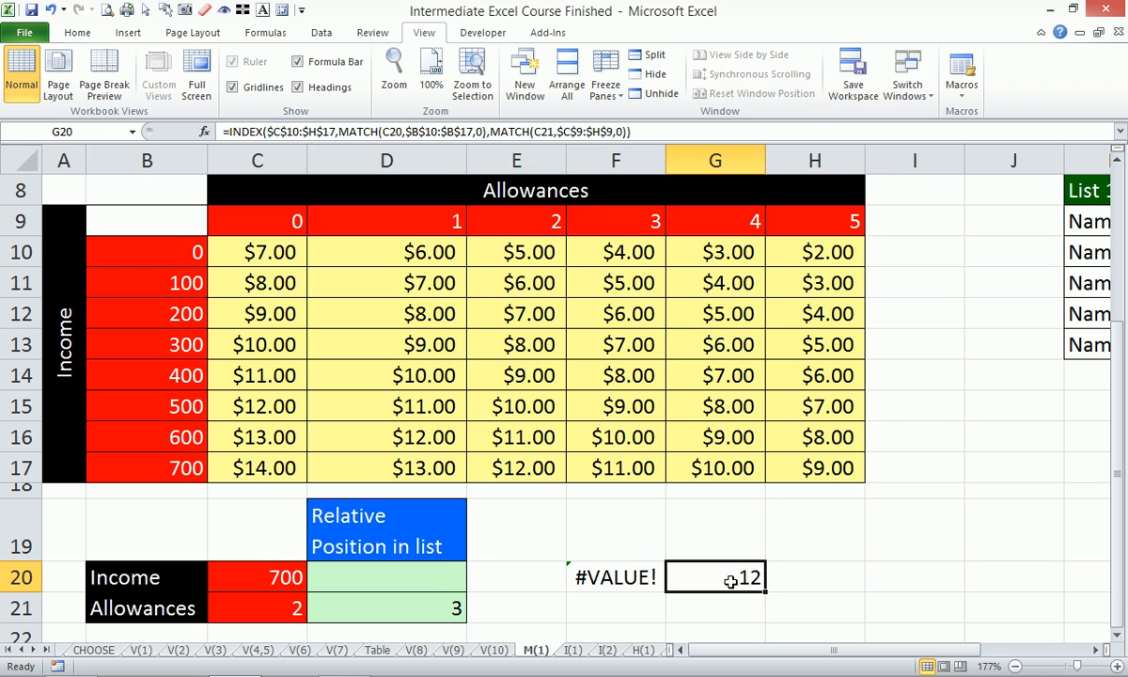
{"action": "key", "text": "ctrl+z"}
{"action": "left_click", "coordinate": [720, 576]}
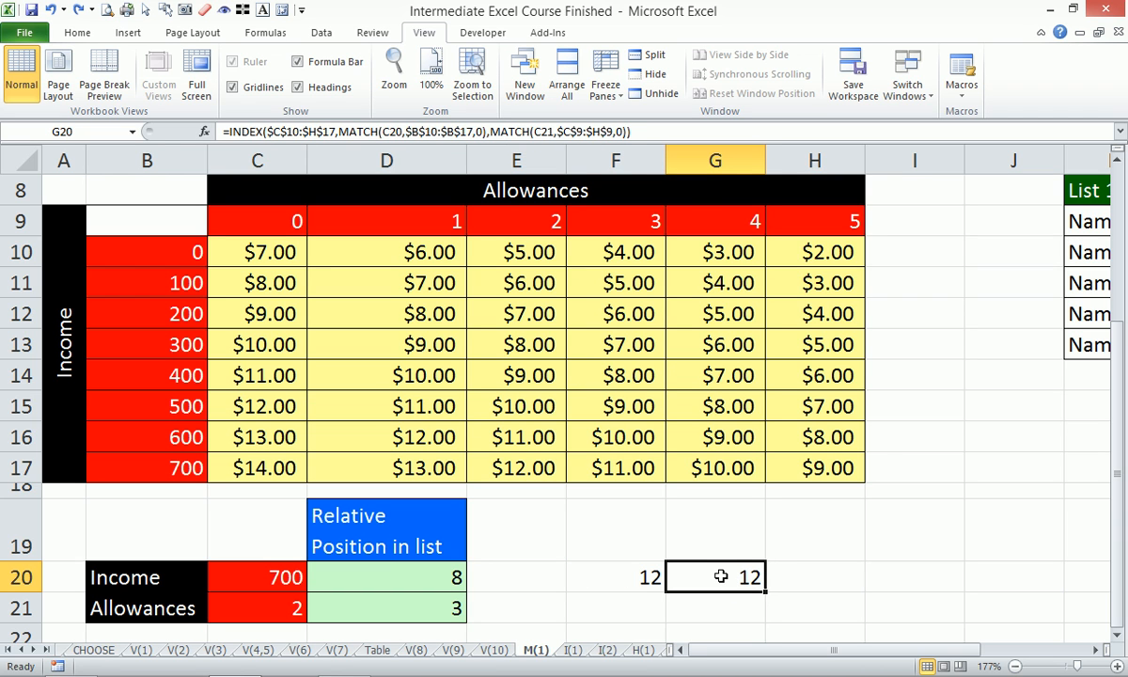
- Copy the G20 formula and paste it into F21 as text with a leading apostrophe, so the whole formula is readable
{"action": "left_click_drag", "start_coordinate": [630, 132], "coordinate": [292, 131]}
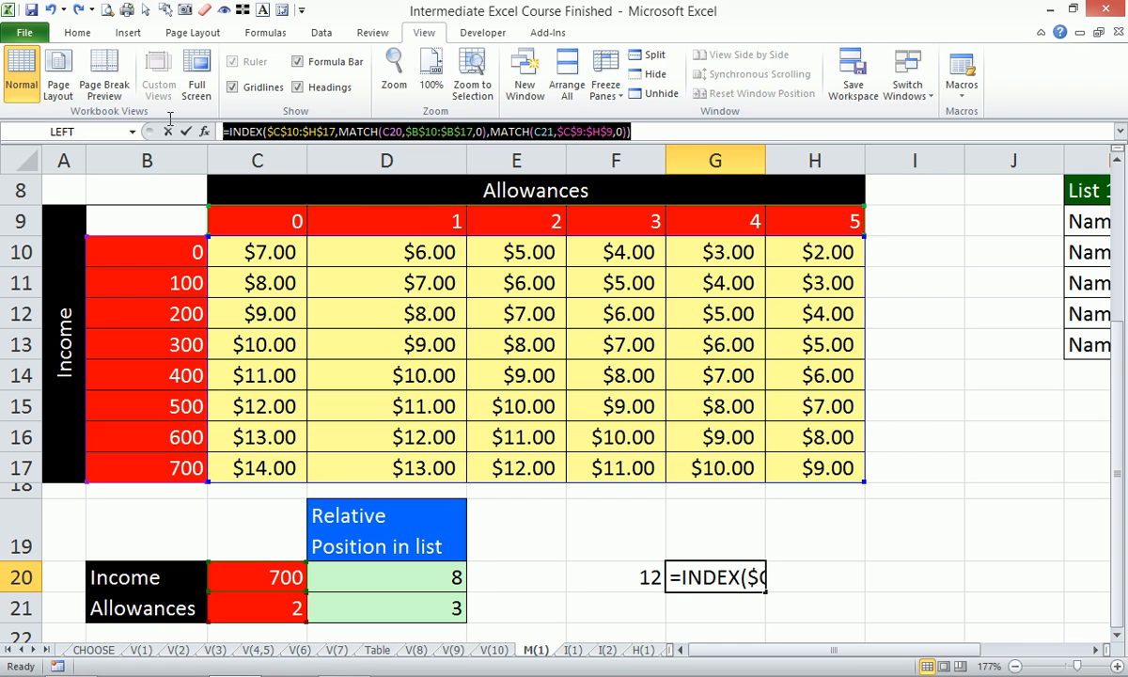
{"action": "key", "text": "Escape"}
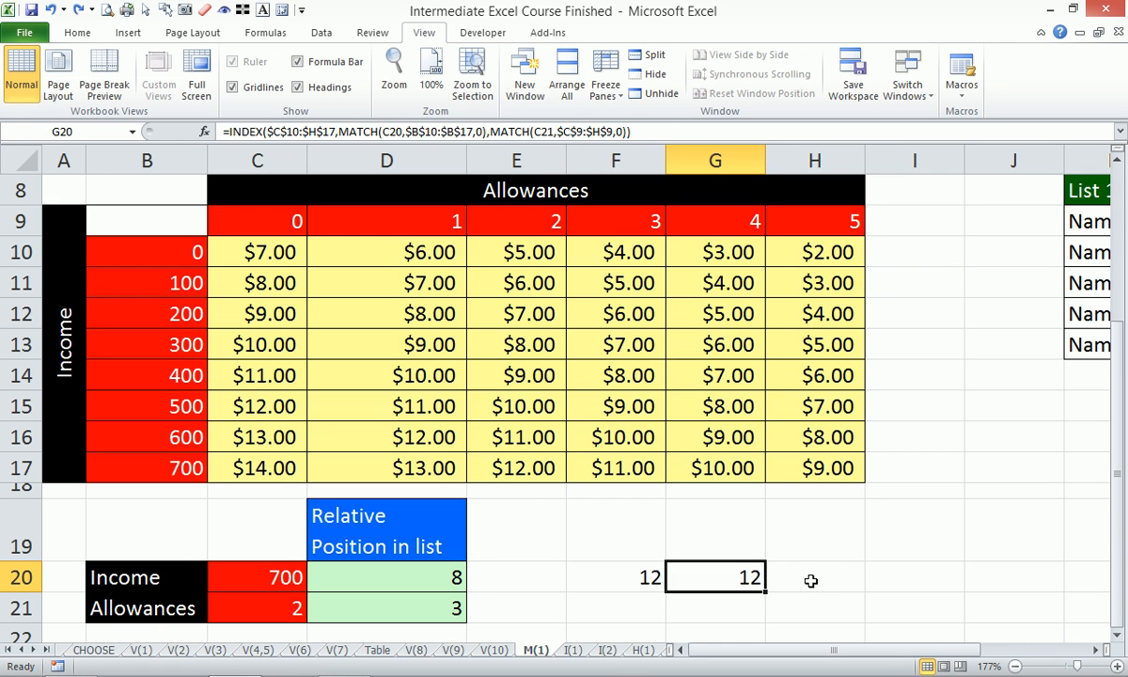
{"action": "left_click", "coordinate": [810, 581]}
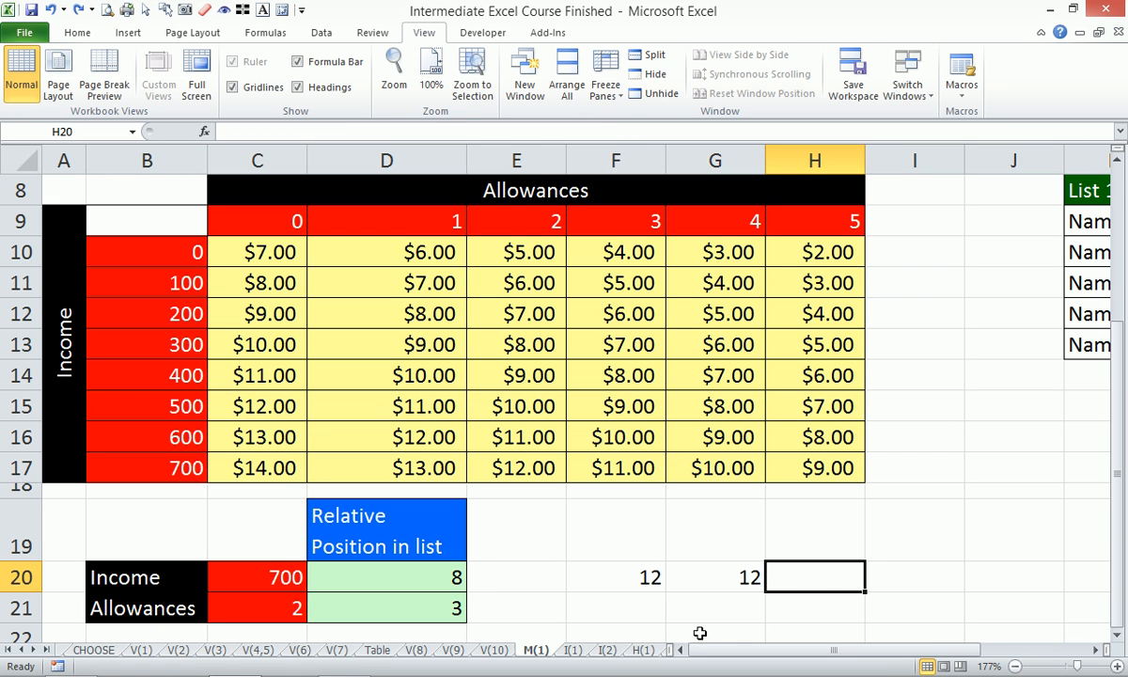
{"action": "left_click", "coordinate": [637, 609]}
{"action": "type", "text": "'"}
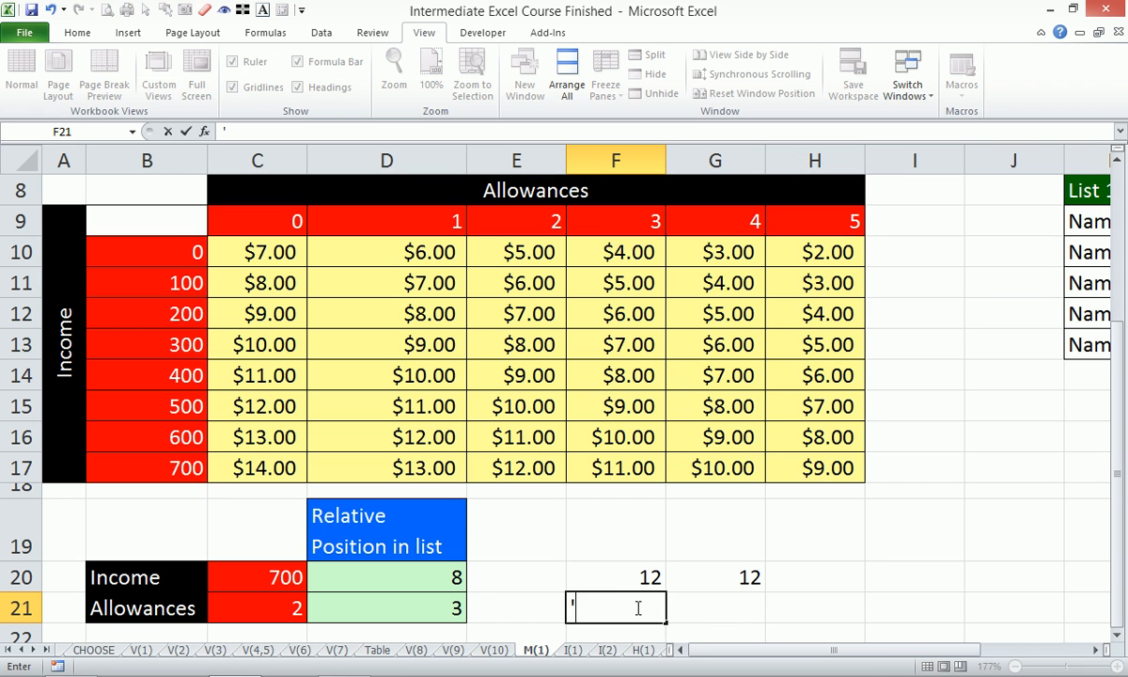
{"action": "type", "text": "=INDEX($C$10:$H$17,MATCH(C20,$B$10:$B$17,0),MATCH(C21,$C$9:$H$9,0))"}
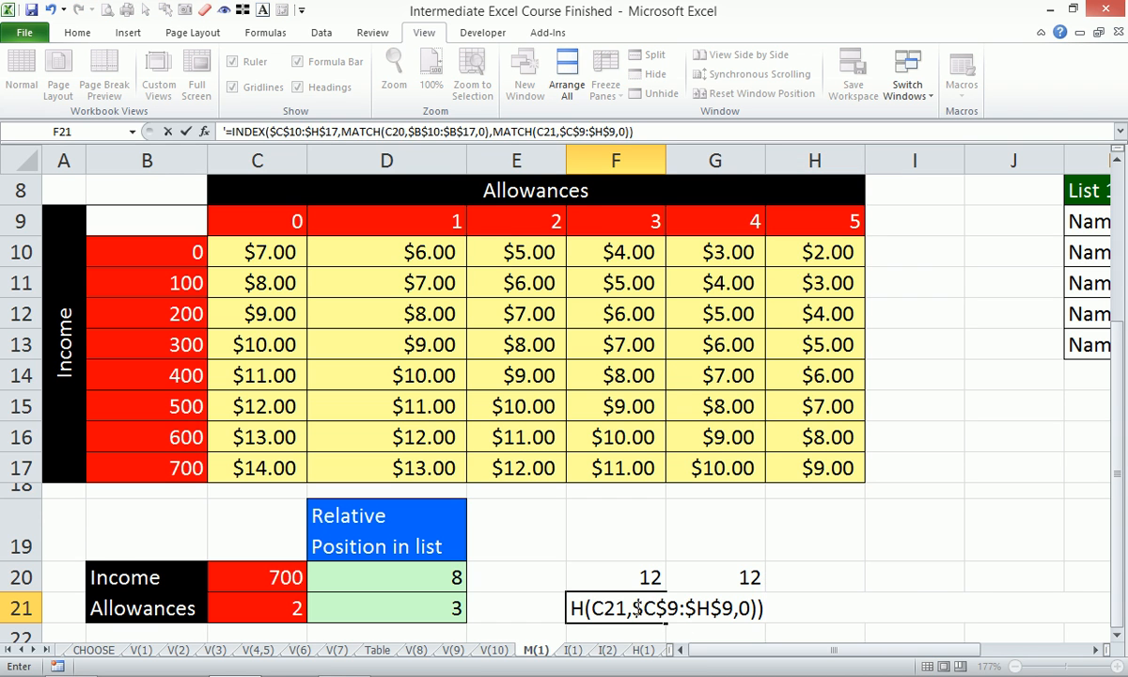
{"action": "key", "text": "Return"}
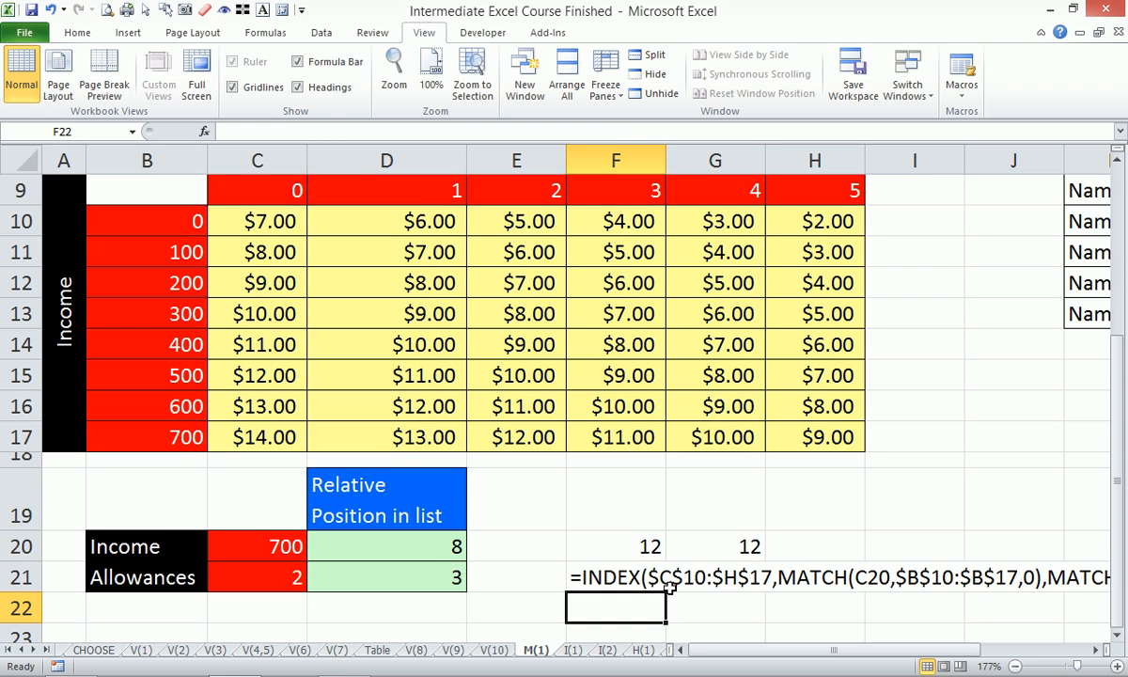
{"action": "left_click", "coordinate": [1016, 666]}
{"action": "left_click", "coordinate": [1016, 666]}
{"action": "left_click", "coordinate": [1015, 666]}
{"action": "left_click", "coordinate": [1015, 666]}
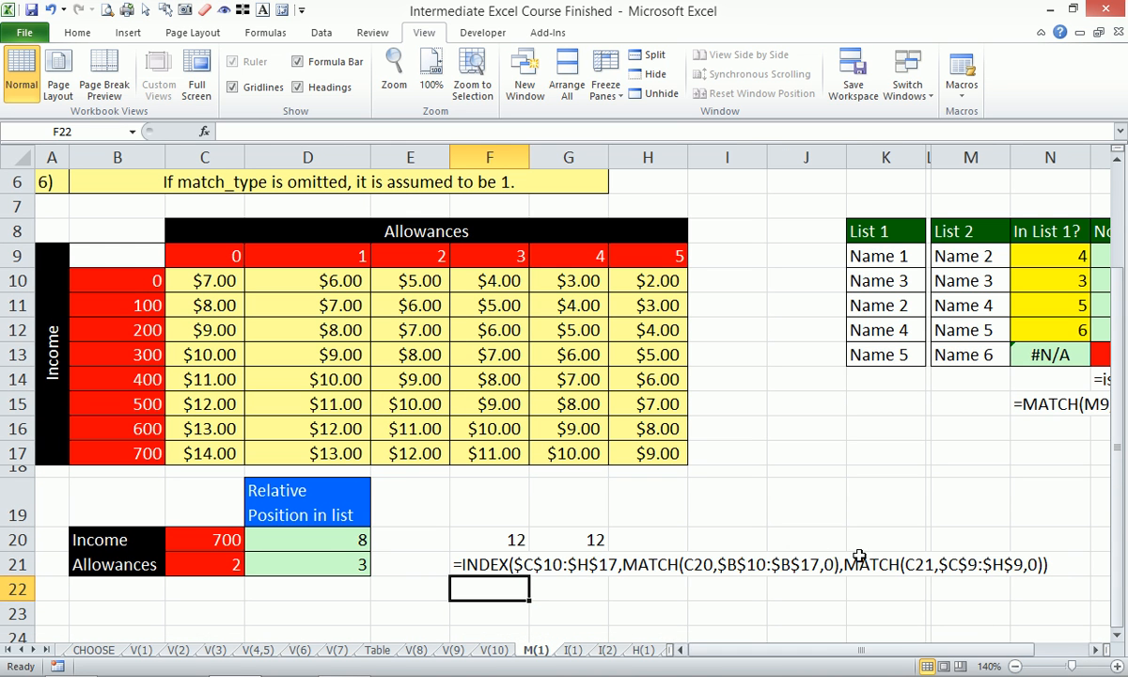
{"action": "left_click", "coordinate": [664, 568]}
{"action": "left_click", "coordinate": [835, 567]}
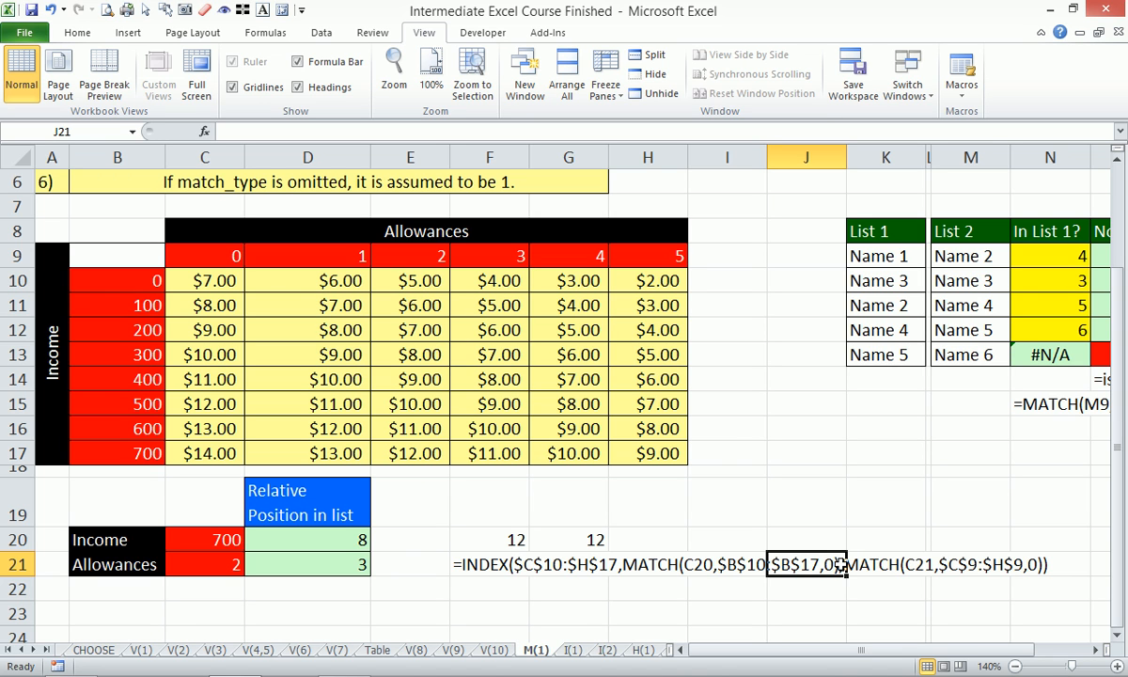
- Start an INDEX formula in H20 using the dollar amounts in $C$10:$H$17 as the absolute array
{"action": "left_click", "coordinate": [679, 535]}
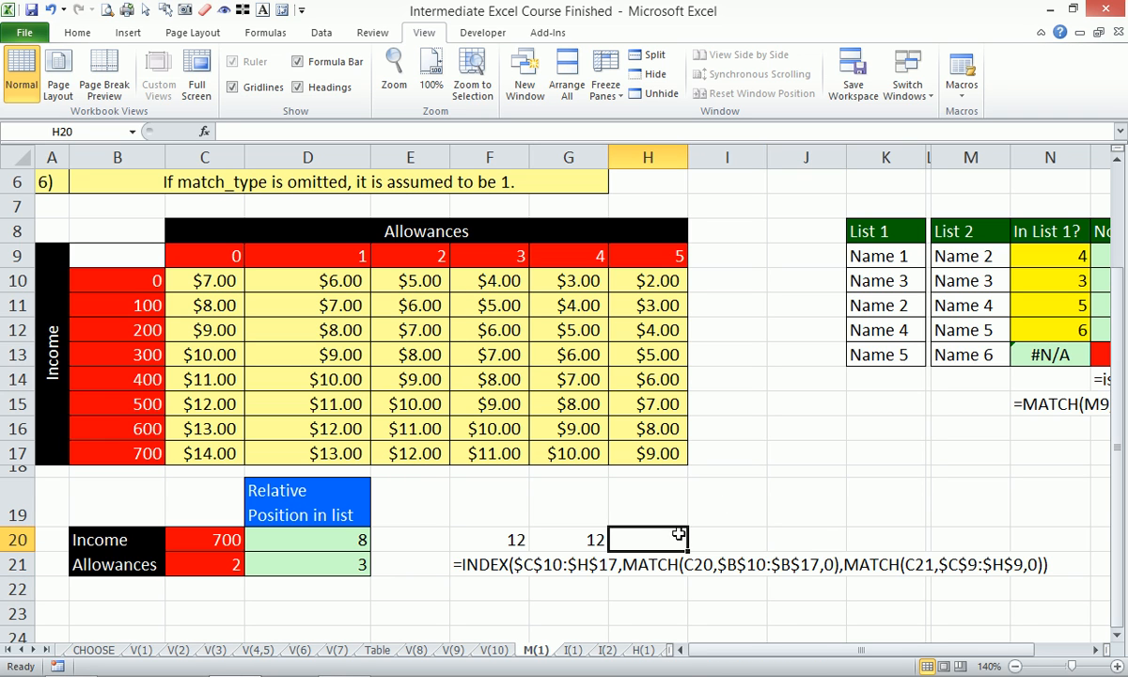
{"action": "type", "text": "=ind"}
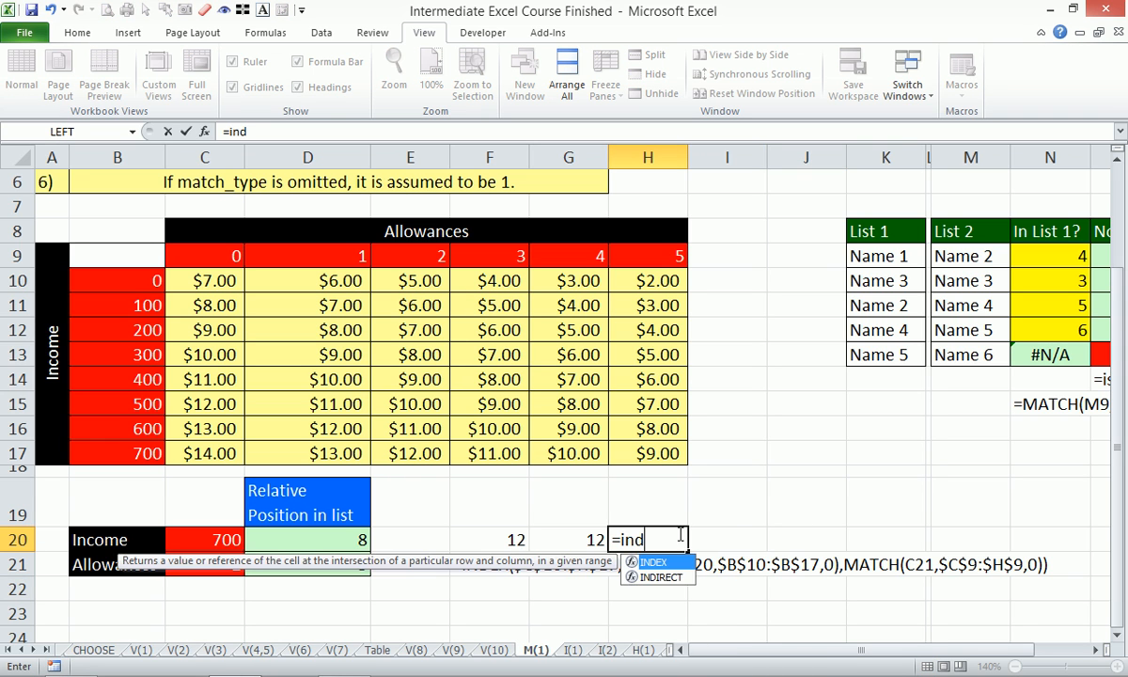
{"action": "type", "text": "ex"}
{"action": "key", "text": "Tab"}
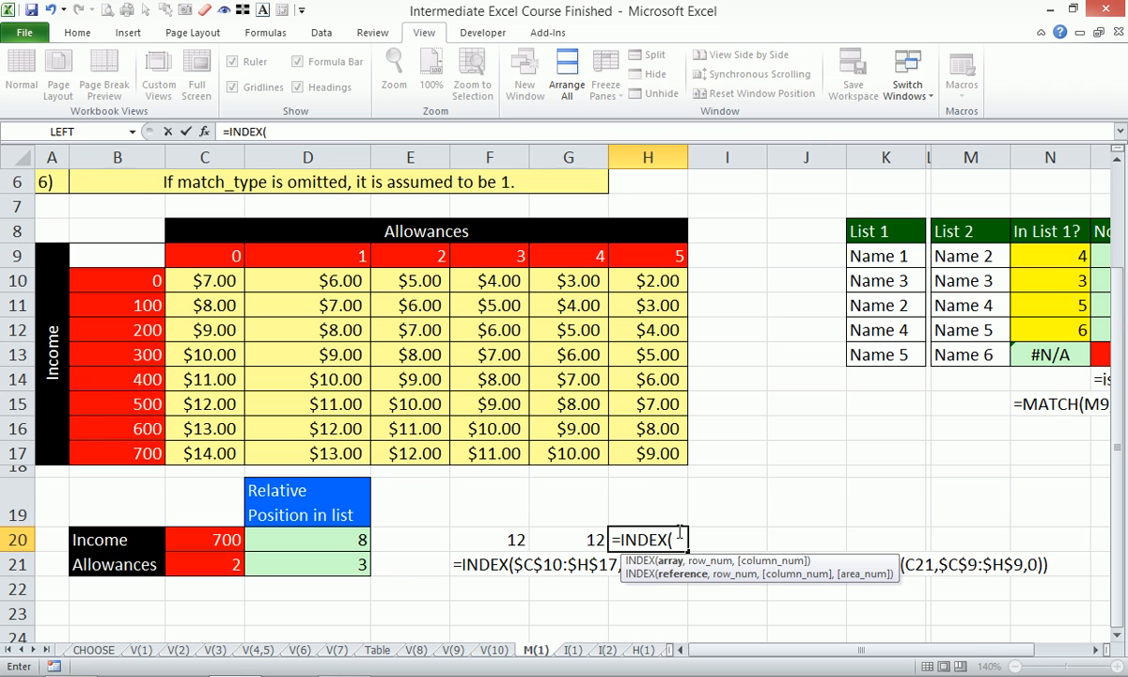
{"action": "left_click_drag", "start_coordinate": [214, 280], "coordinate": [672, 453]}
{"action": "key", "text": "F4"}
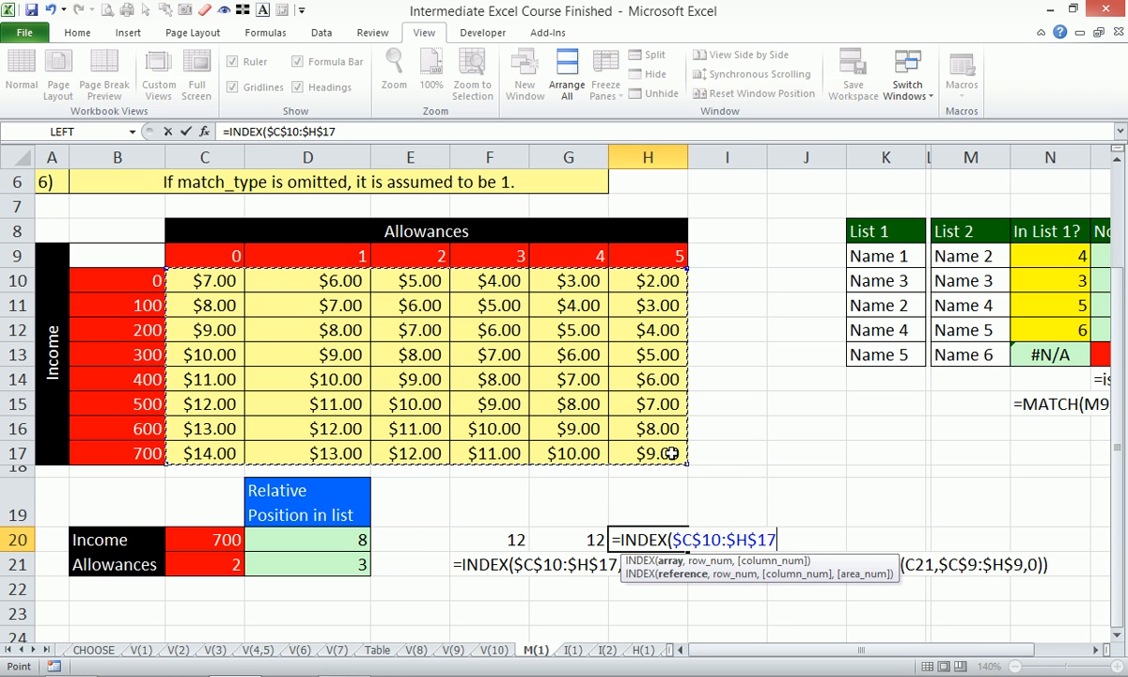
{"action": "type", "text": ","}
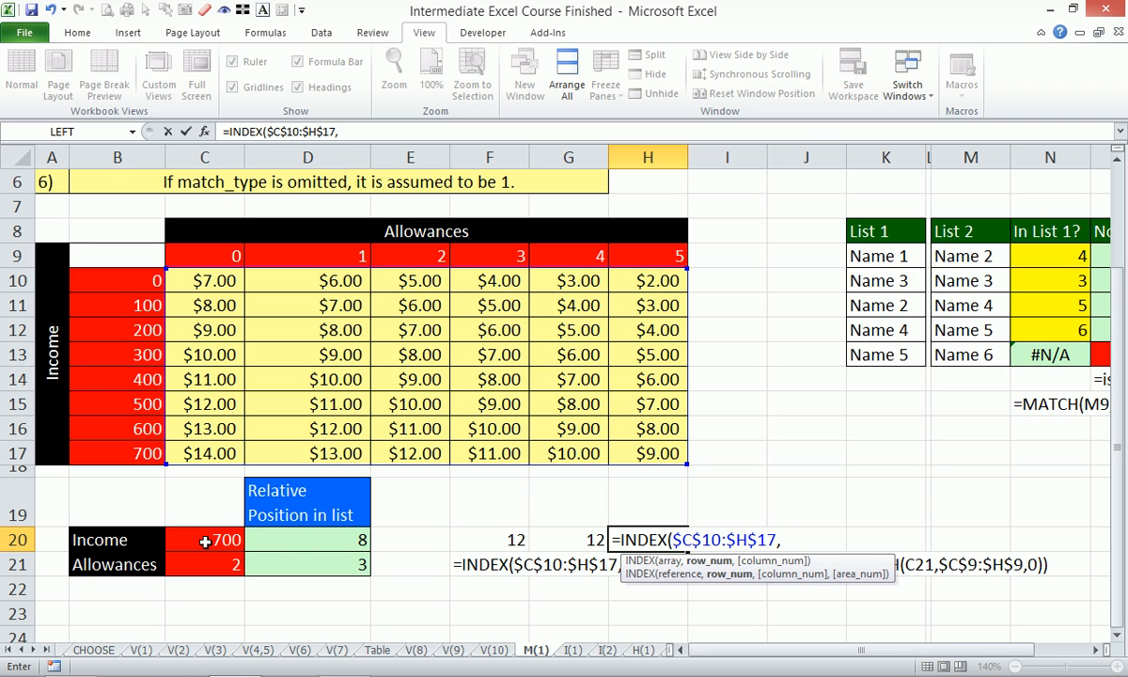
- Supply the row number of the H20 formula with MATCH(C20,$B$10:$B$17,0) for an exact Income match
{"action": "type", "text": "matc"}
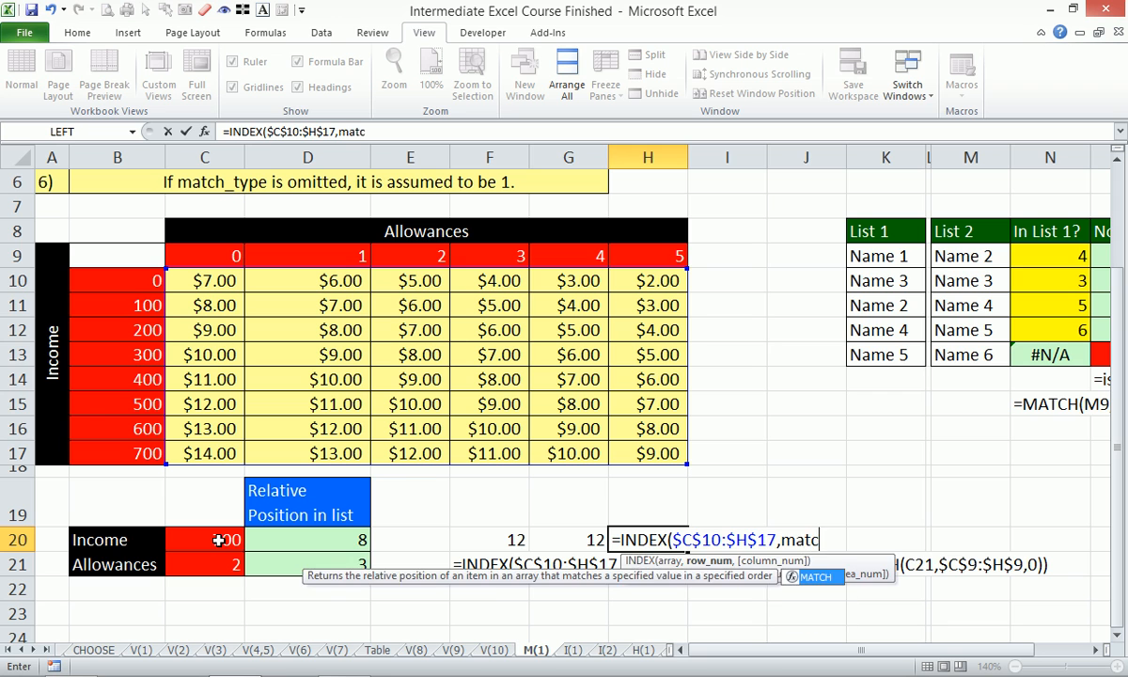
{"action": "key", "text": "Tab"}
{"action": "left_click", "coordinate": [218, 539]}
{"action": "type", "text": ","}
{"action": "left_click", "coordinate": [134, 280]}
{"action": "left_click_drag", "start_coordinate": [135, 280], "coordinate": [139, 443]}
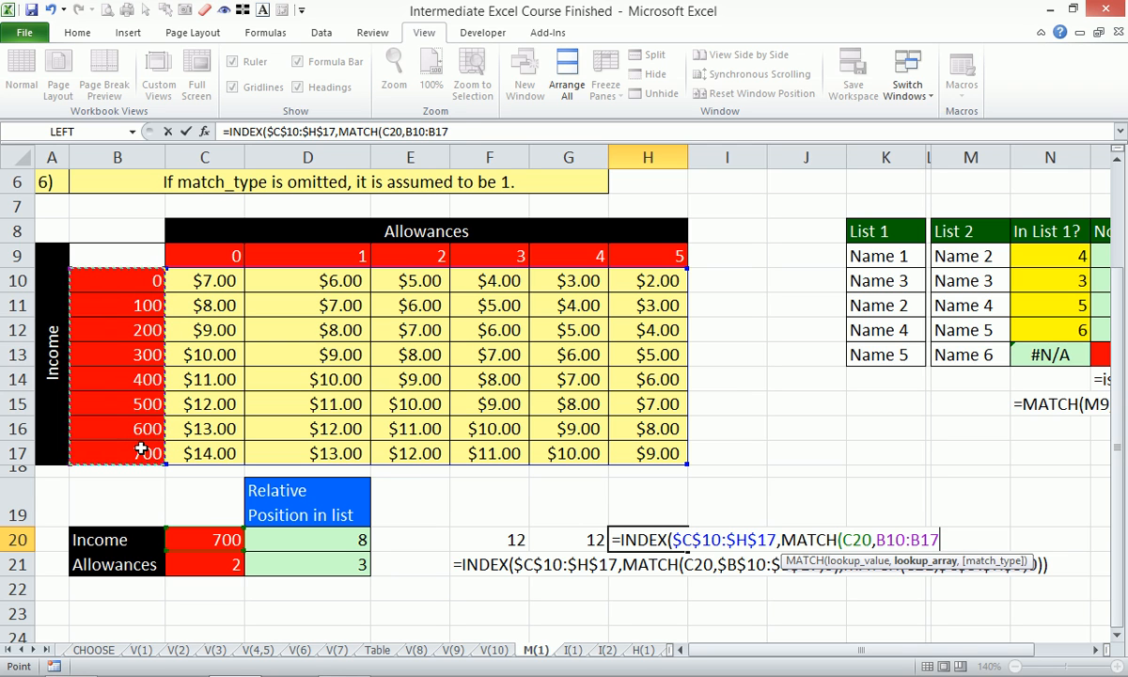
{"action": "key", "text": "F4"}
{"action": "type", "text": ","}
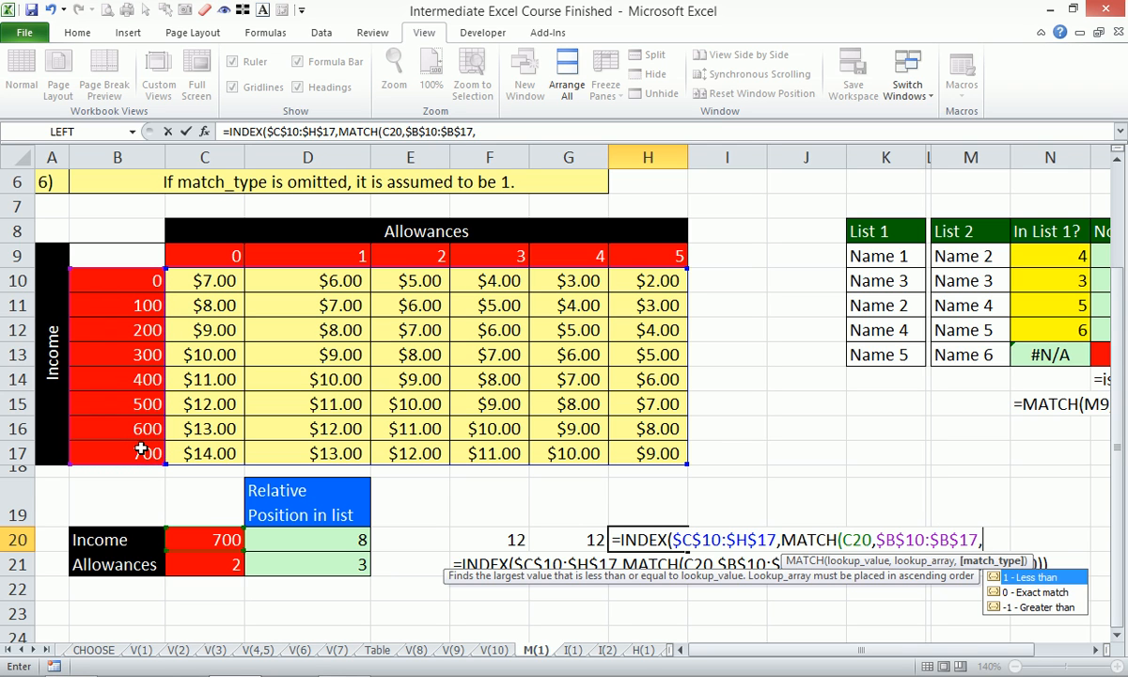
{"action": "type", "text": "0)"}
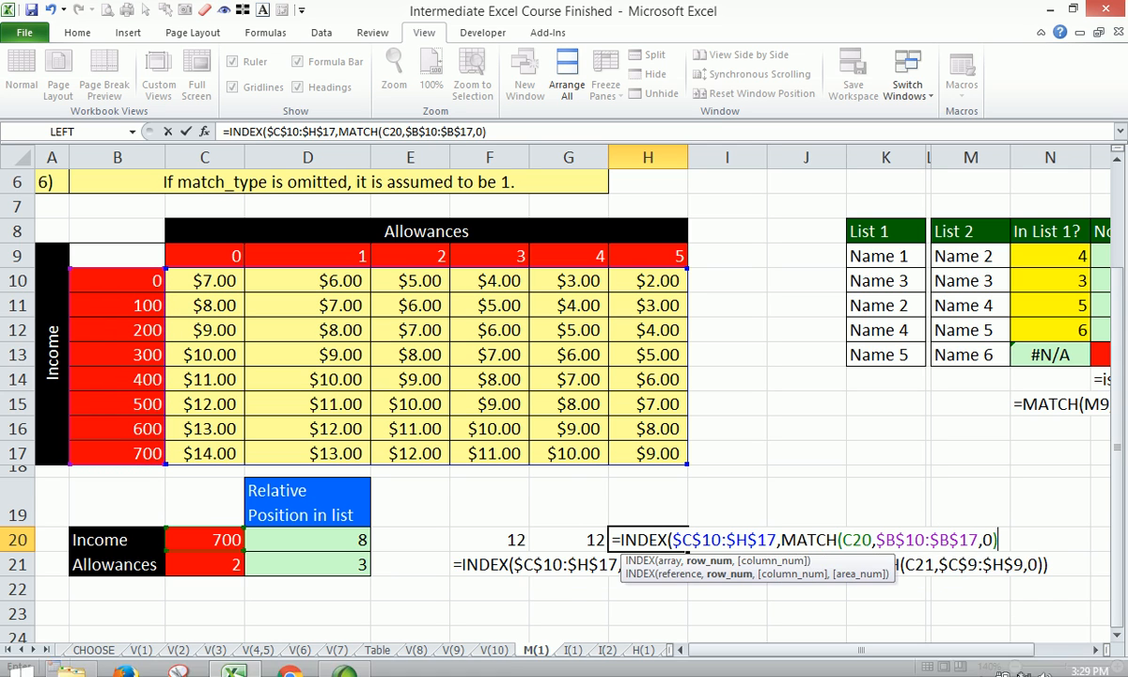
- Supply the column number as C21+1 instead of a second MATCH and enter the H20 formula
{"action": "left_click", "coordinate": [980, 661]}
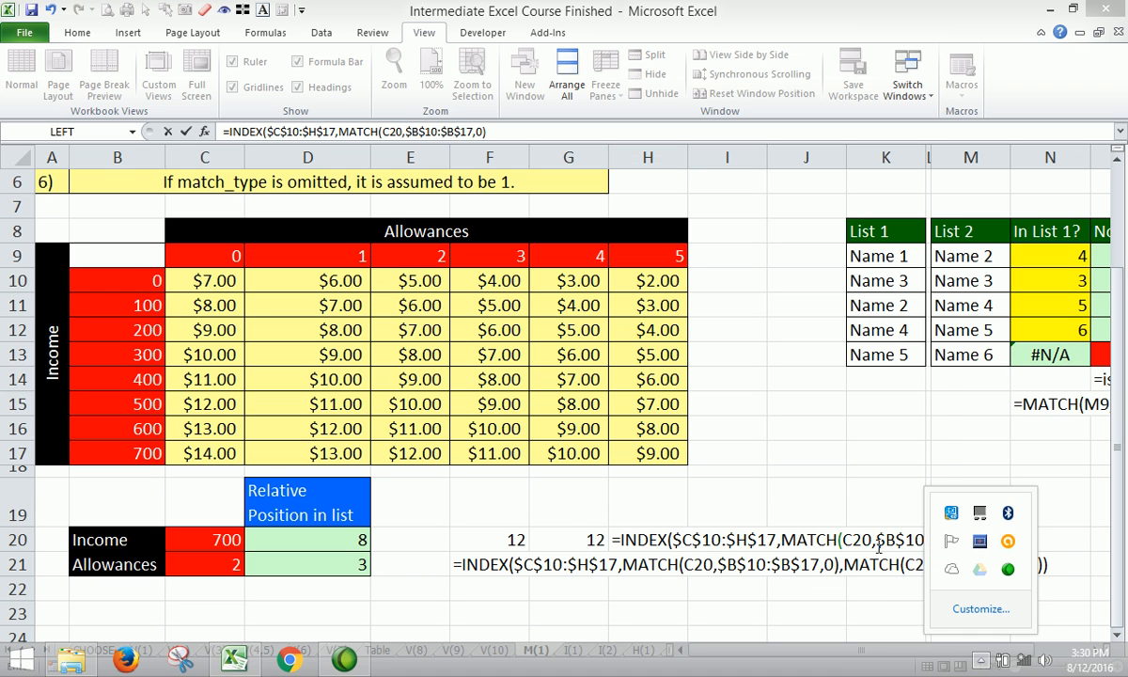
{"action": "left_click", "coordinate": [849, 511]}
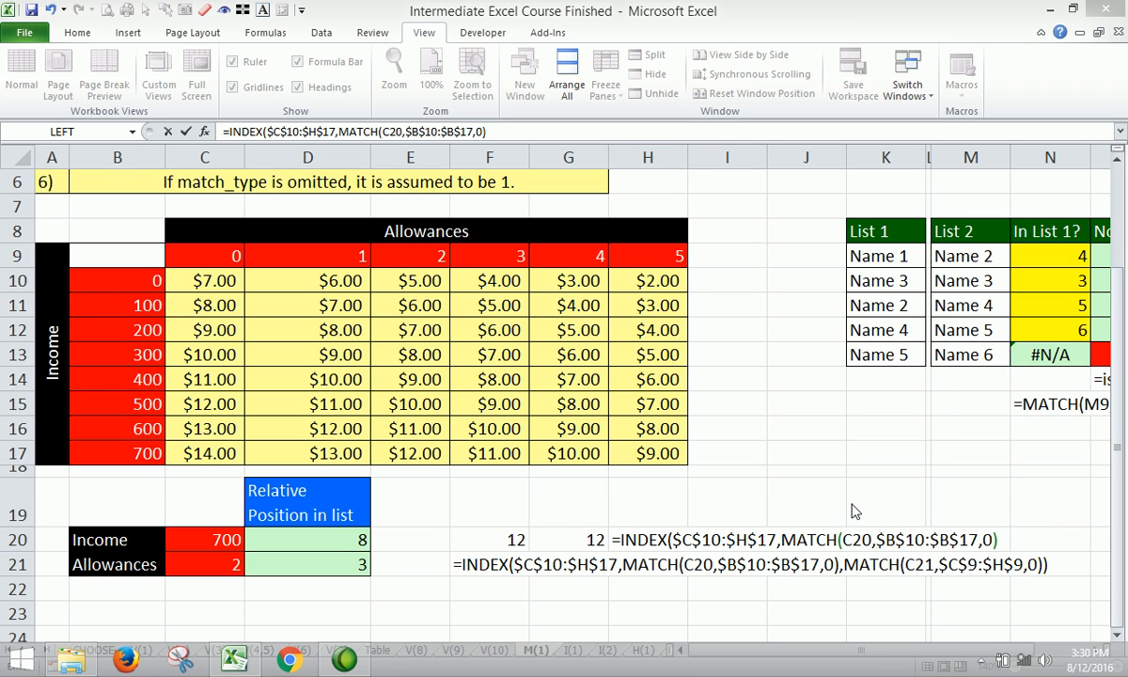
{"action": "left_click", "coordinate": [500, 133]}
{"action": "type", "text": ","}
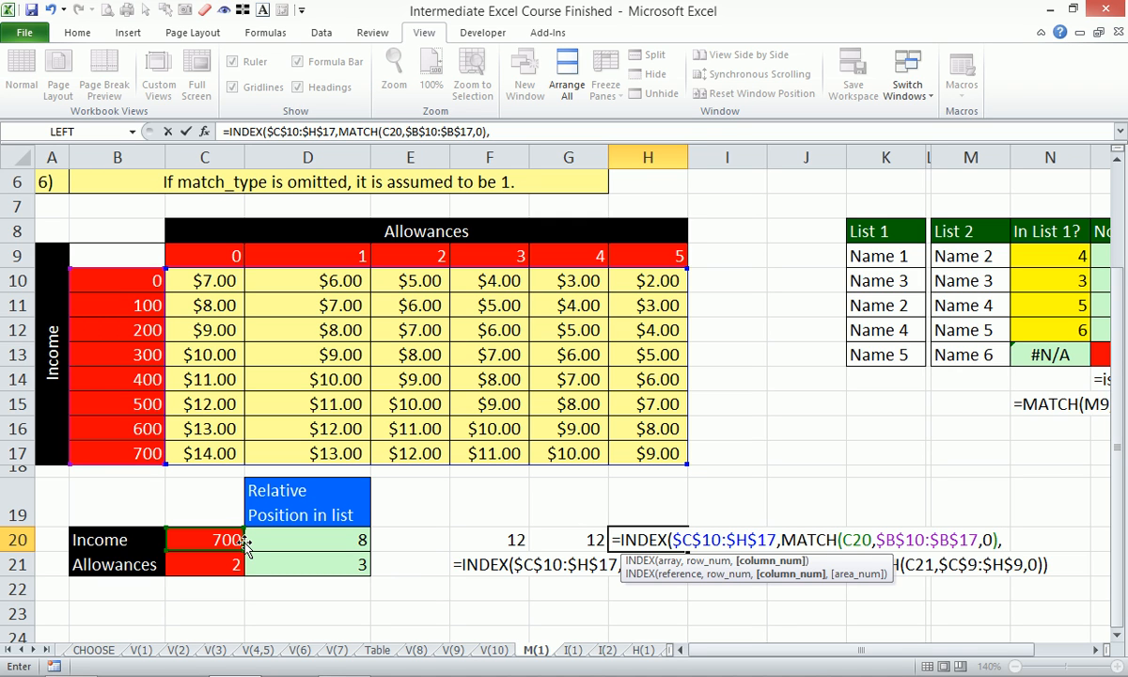
{"action": "left_click", "coordinate": [207, 557]}
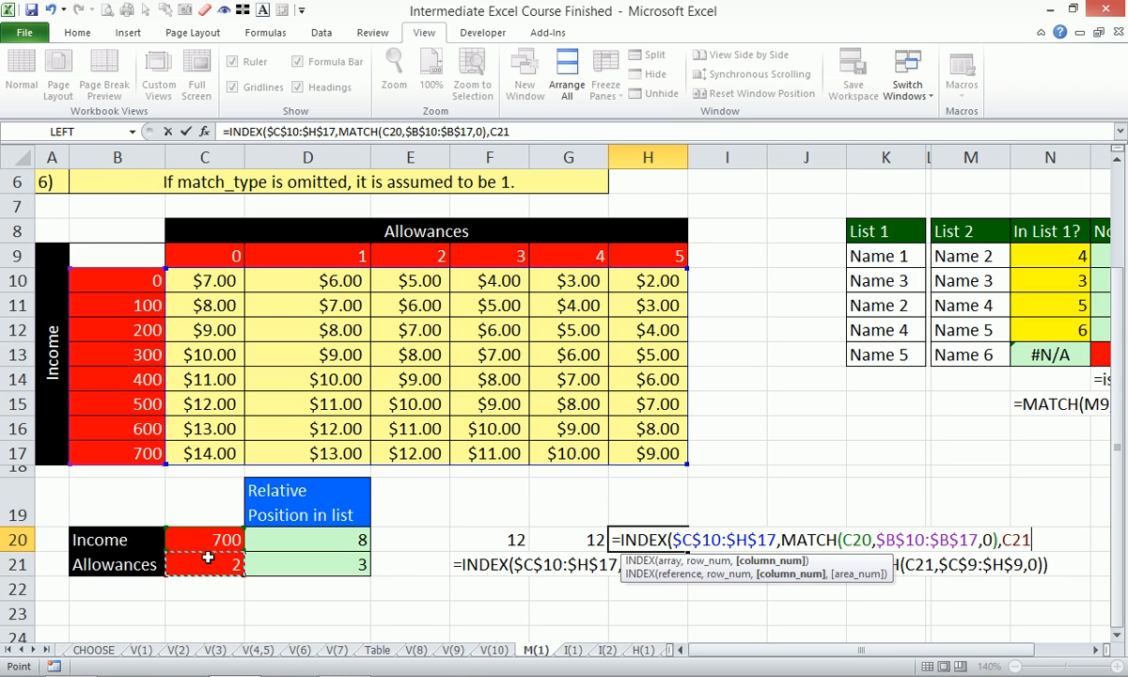
{"action": "type", "text": "+1"}
{"action": "key", "text": "Return"}
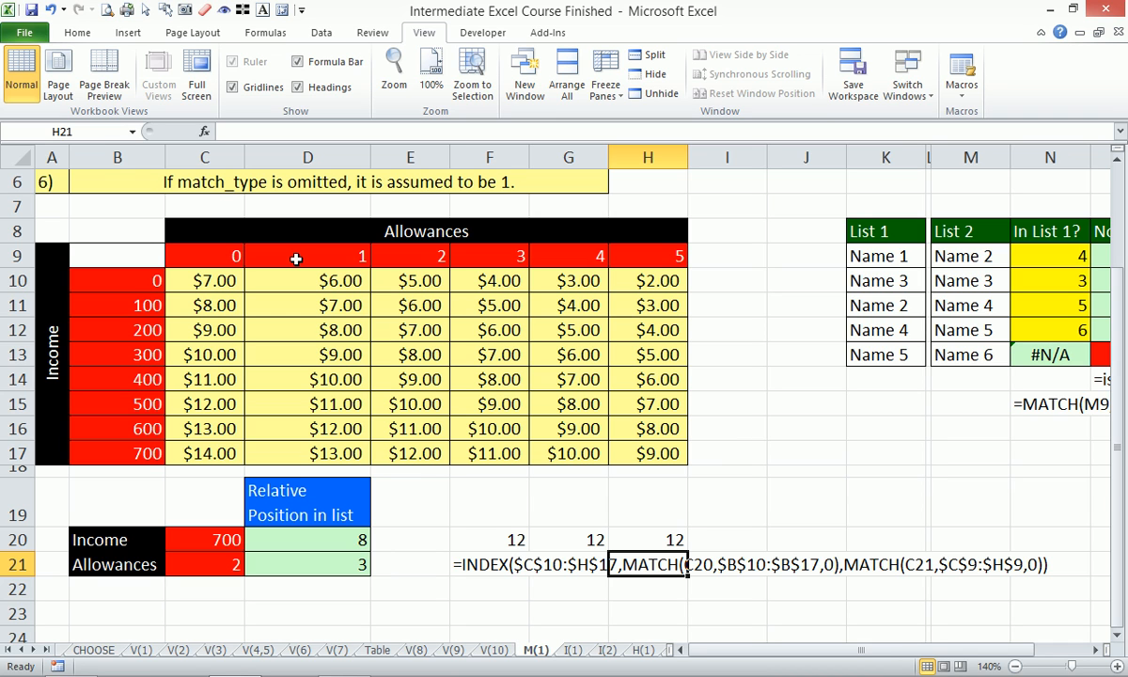
{"action": "mouse_move", "coordinate": [771, 675]}
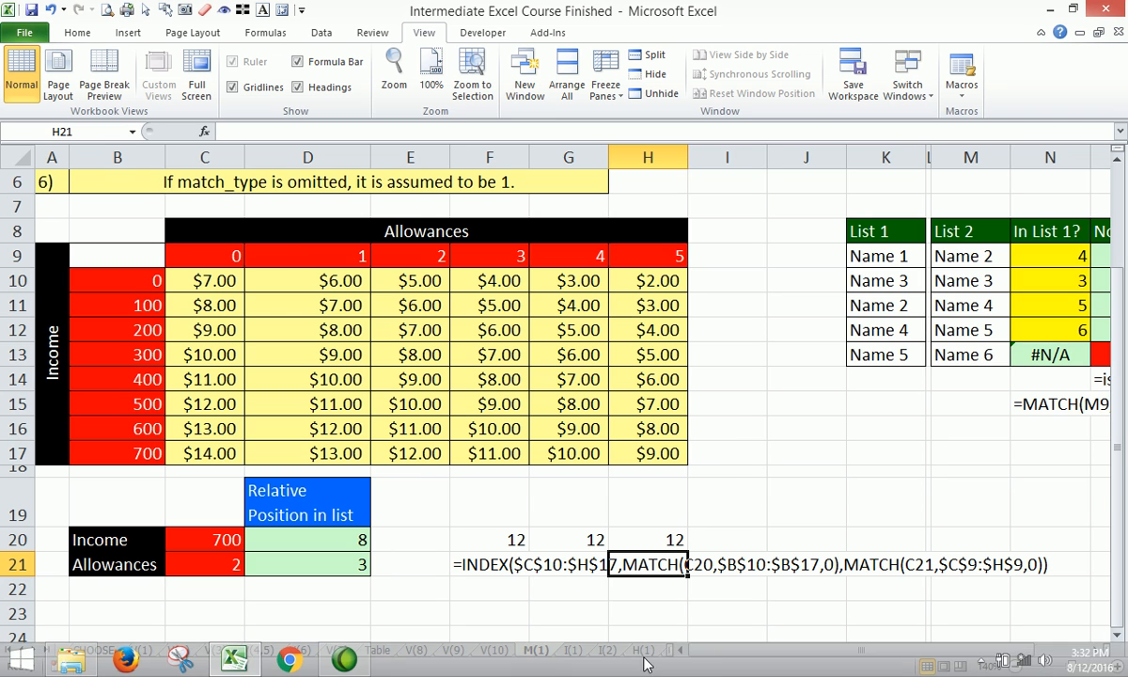
{"action": "left_click", "coordinate": [986, 664]}
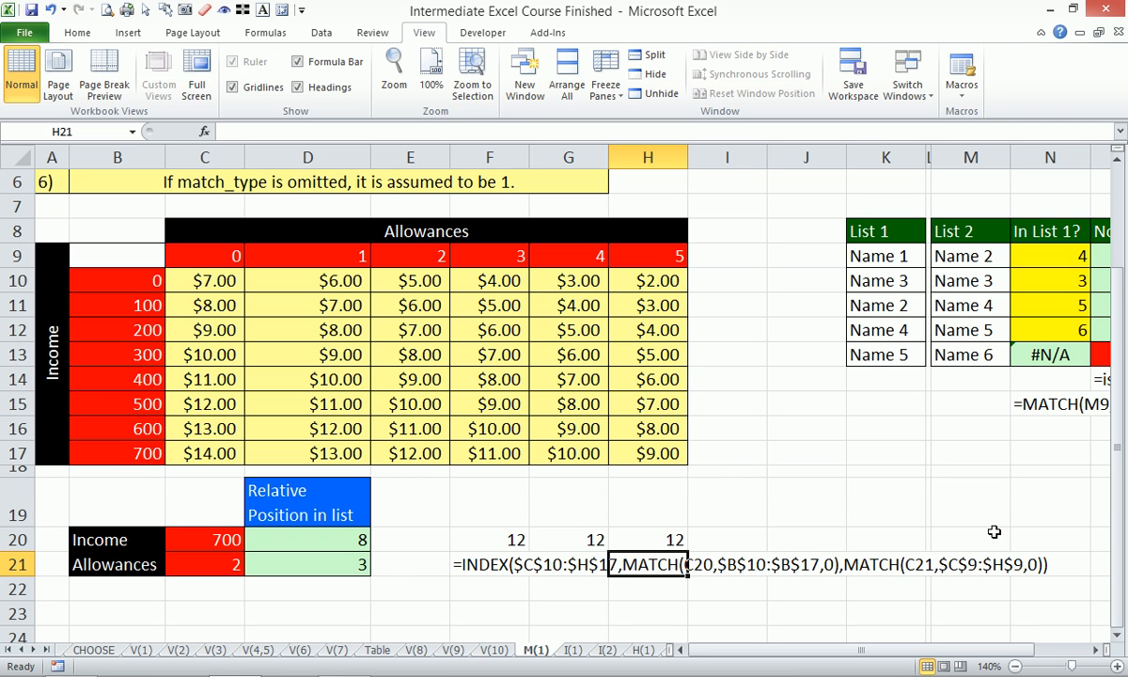
- Enter the header "Month #" in D24, in the empty area below the Allowances row
{"action": "scroll", "coordinate": [758, 544], "scroll_direction": "down", "scroll_amount": 4}
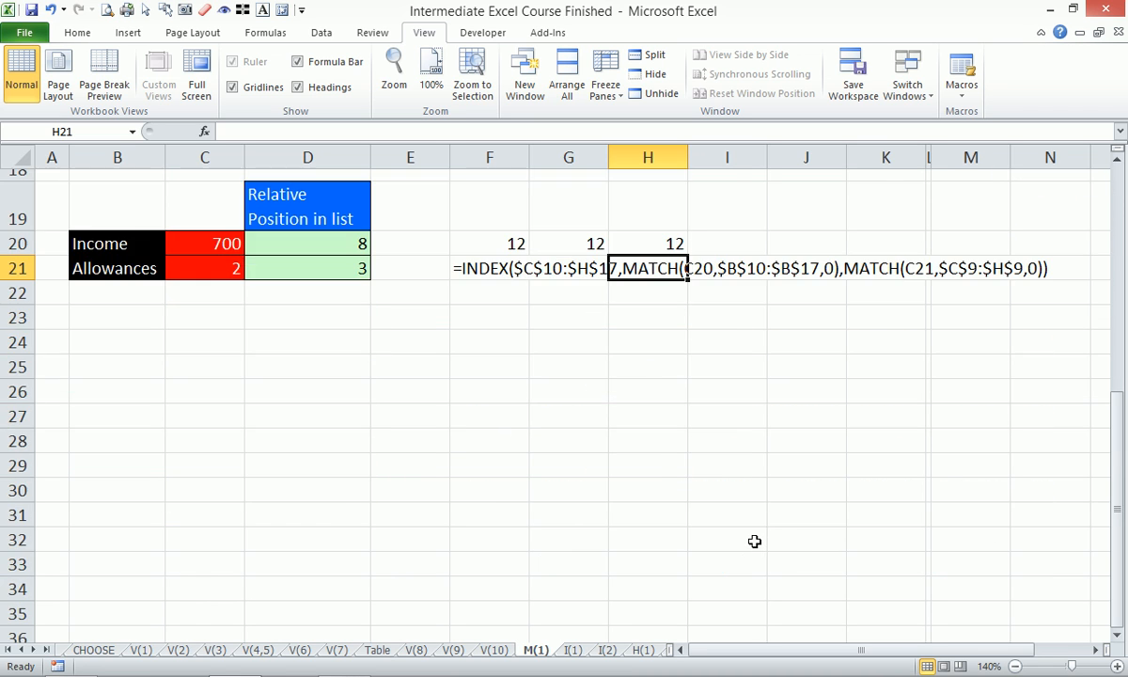
{"action": "scroll", "coordinate": [755, 540], "scroll_direction": "down", "scroll_amount": 1}
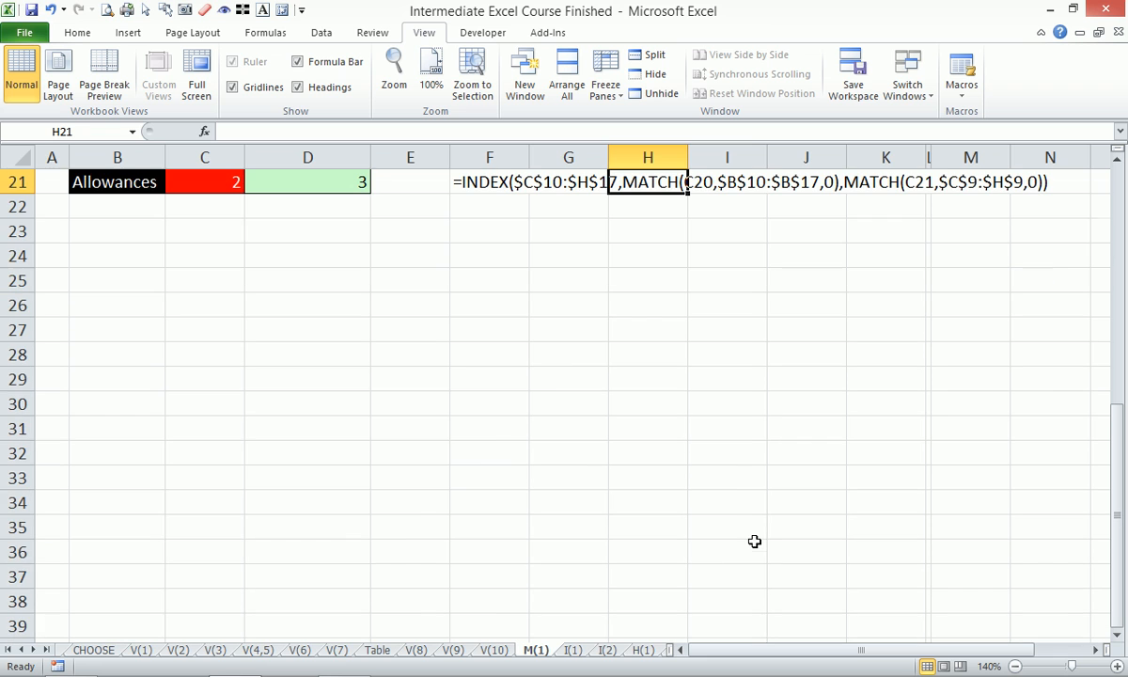
{"action": "left_click", "coordinate": [346, 259]}
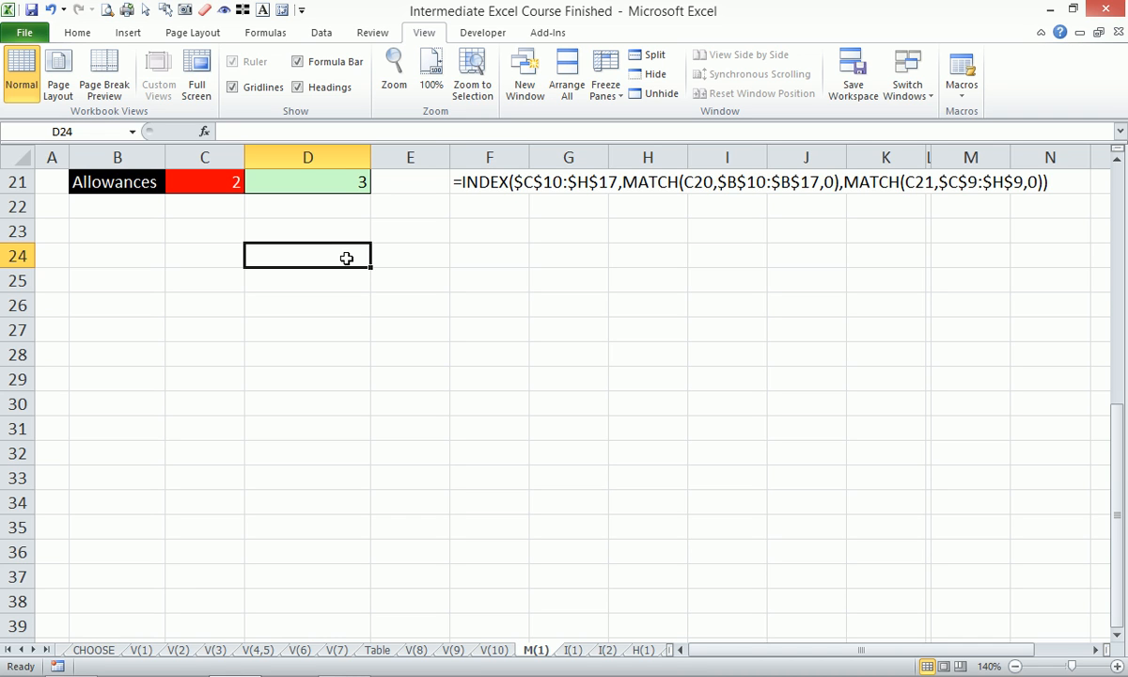
{"action": "type", "text": "M"}
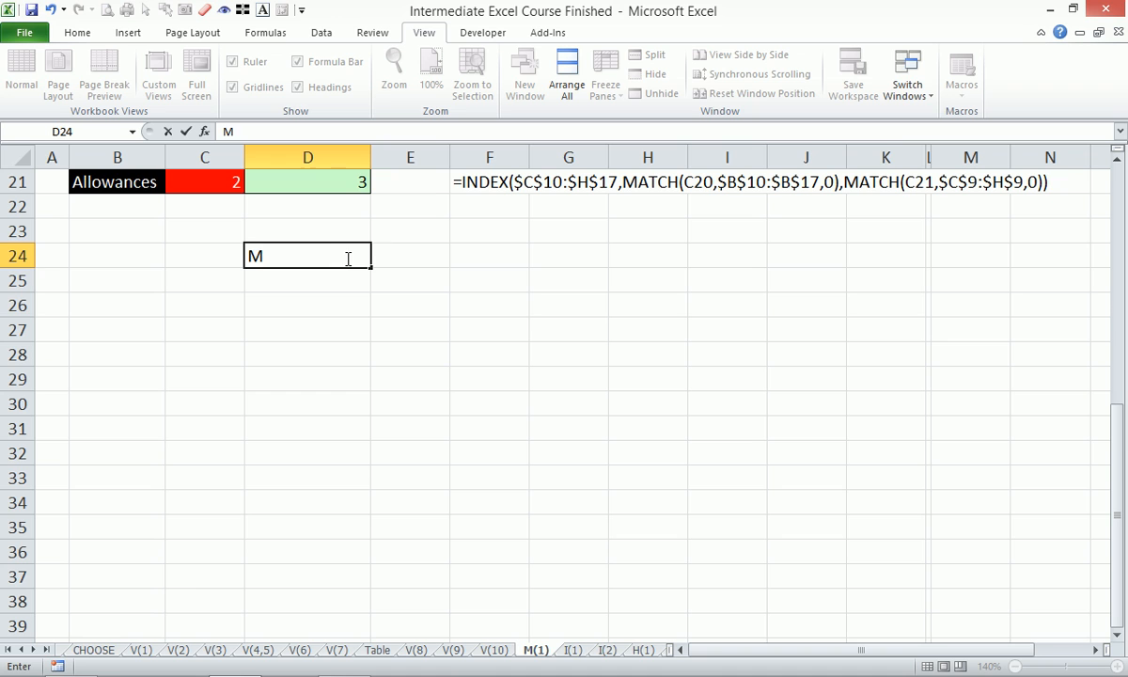
{"action": "key", "text": "BackSpace"}
{"action": "type", "text": "Month #"}
{"action": "key", "text": "Return"}
- Enter 1 in D25 and fill it down as a series to 12 in D36
{"action": "type", "text": "1"}
{"action": "key", "text": "Return"}
{"action": "left_click", "coordinate": [344, 279]}
{"action": "left_click_drag", "start_coordinate": [369, 293], "coordinate": [374, 487]}
{"action": "left_click", "coordinate": [390, 504]}
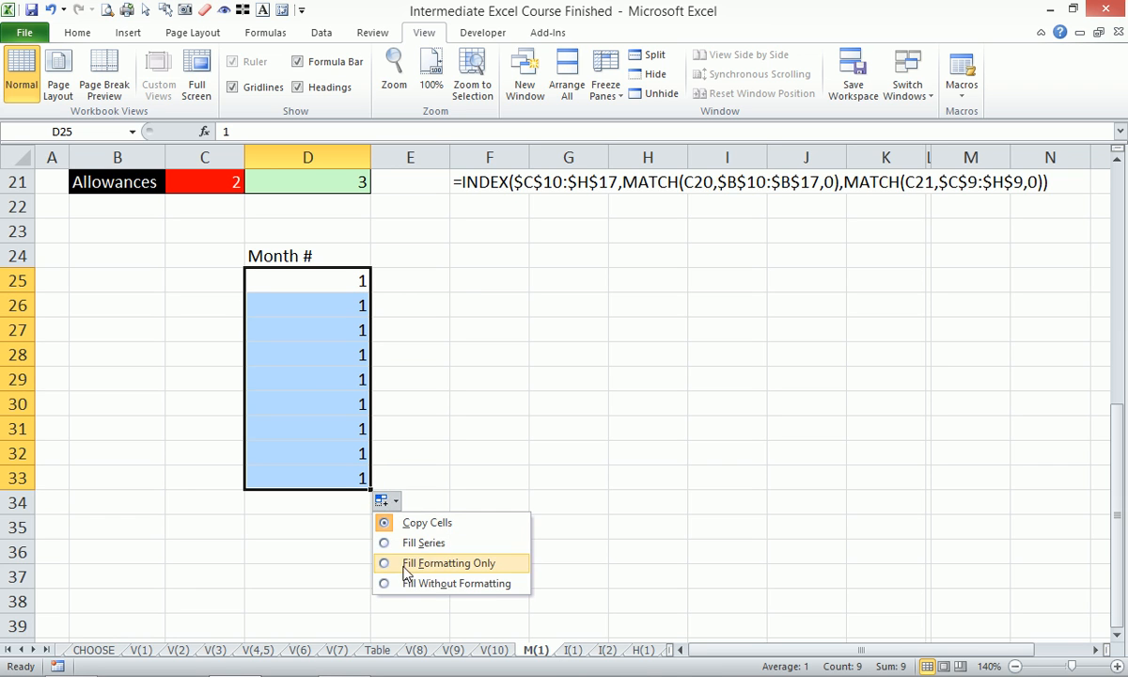
{"action": "left_click", "coordinate": [395, 542]}
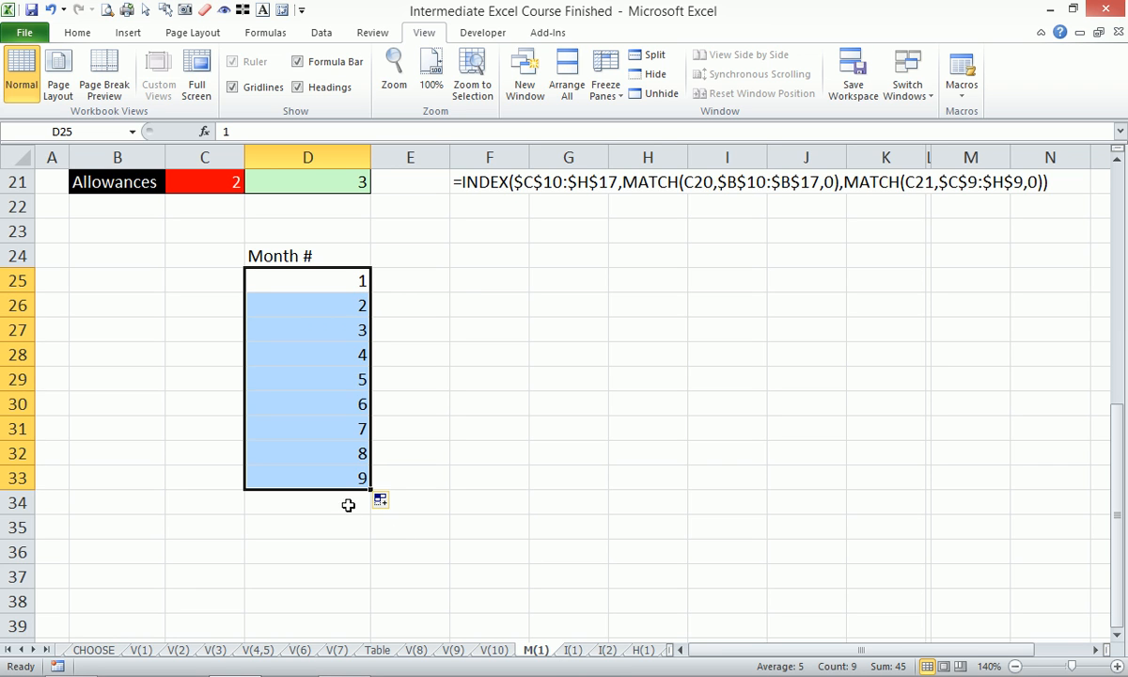
{"action": "left_click_drag", "start_coordinate": [360, 457], "coordinate": [371, 555]}
- Enter the header "Month Name" in E24 and widen column E slightly
{"action": "left_click", "coordinate": [381, 280]}
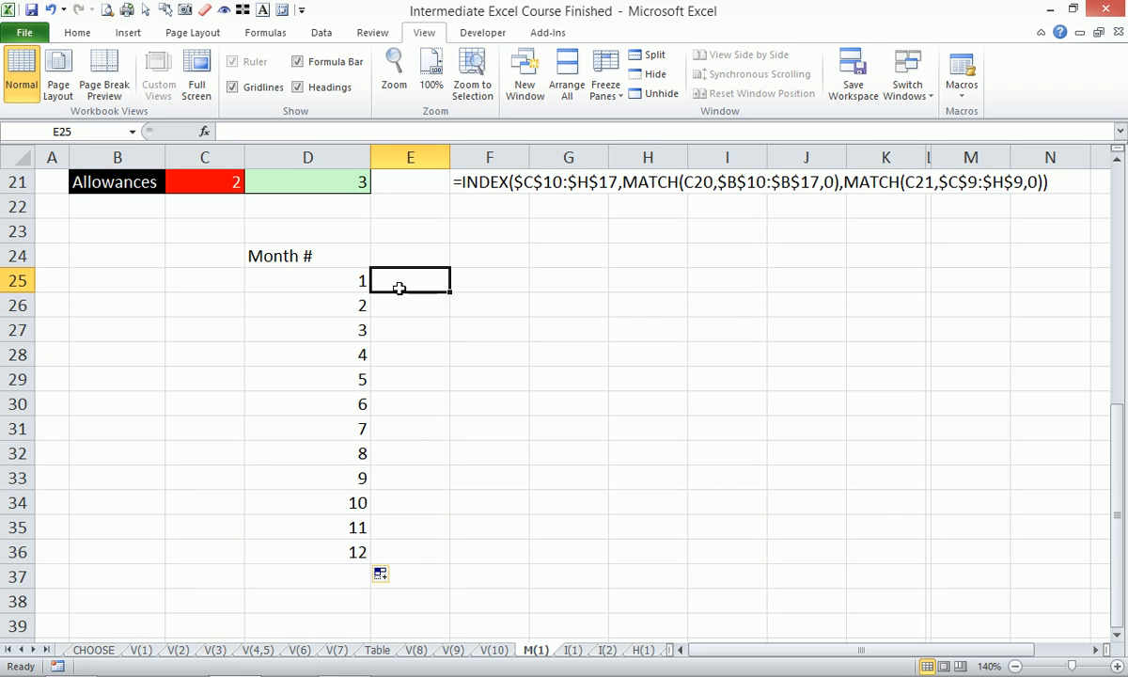
{"action": "left_click", "coordinate": [410, 255]}
{"action": "type", "text": "Maonth"}
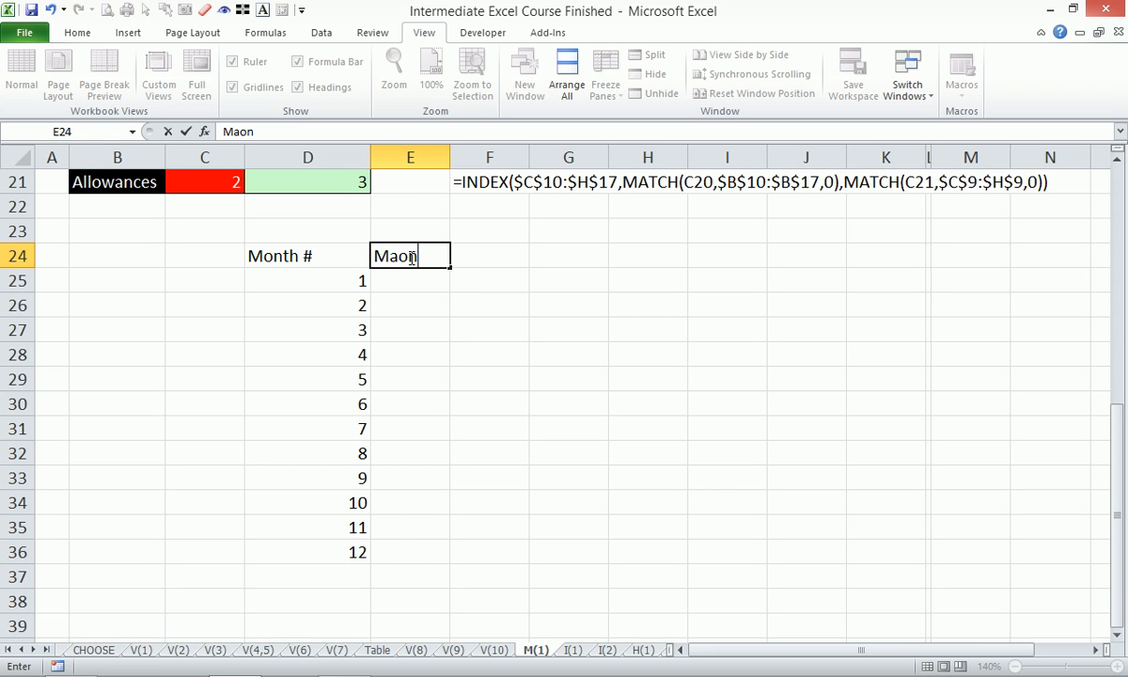
{"action": "key", "text": "BackSpace"}
{"action": "key", "text": "BackSpace"}
{"action": "key", "text": "BackSpace"}
{"action": "key", "text": "BackSpace"}
{"action": "key", "text": "BackSpace"}
{"action": "type", "text": "onth Name"}
{"action": "key", "text": "Return"}
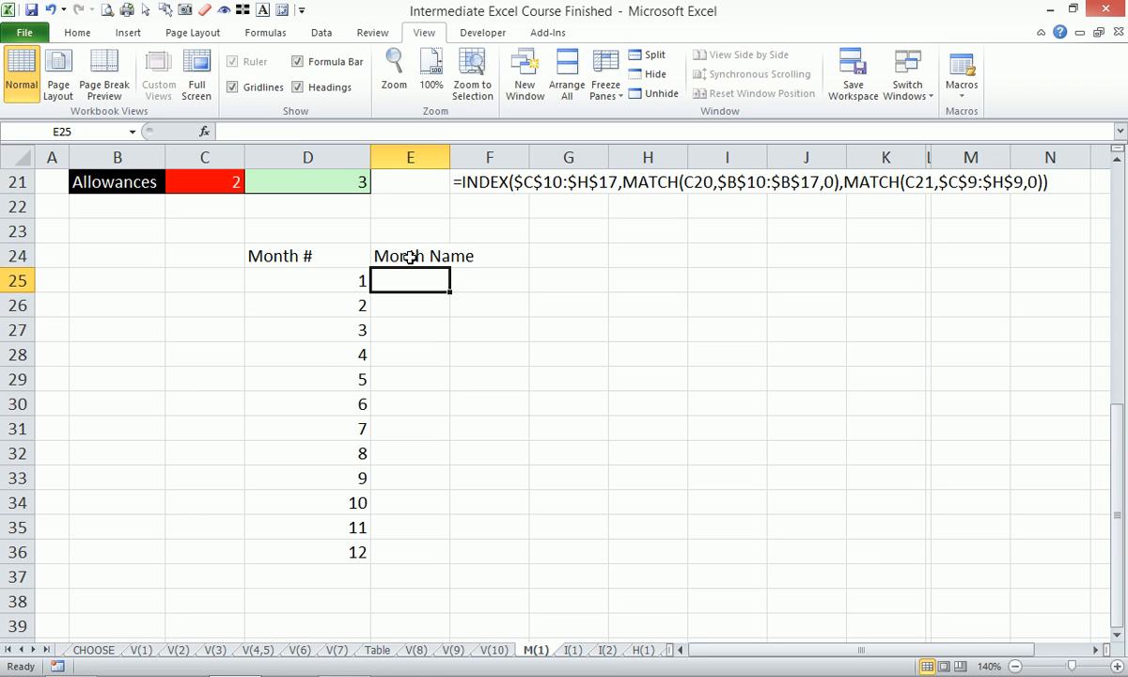
{"action": "left_click_drag", "start_coordinate": [450, 157], "coordinate": [463, 157]}
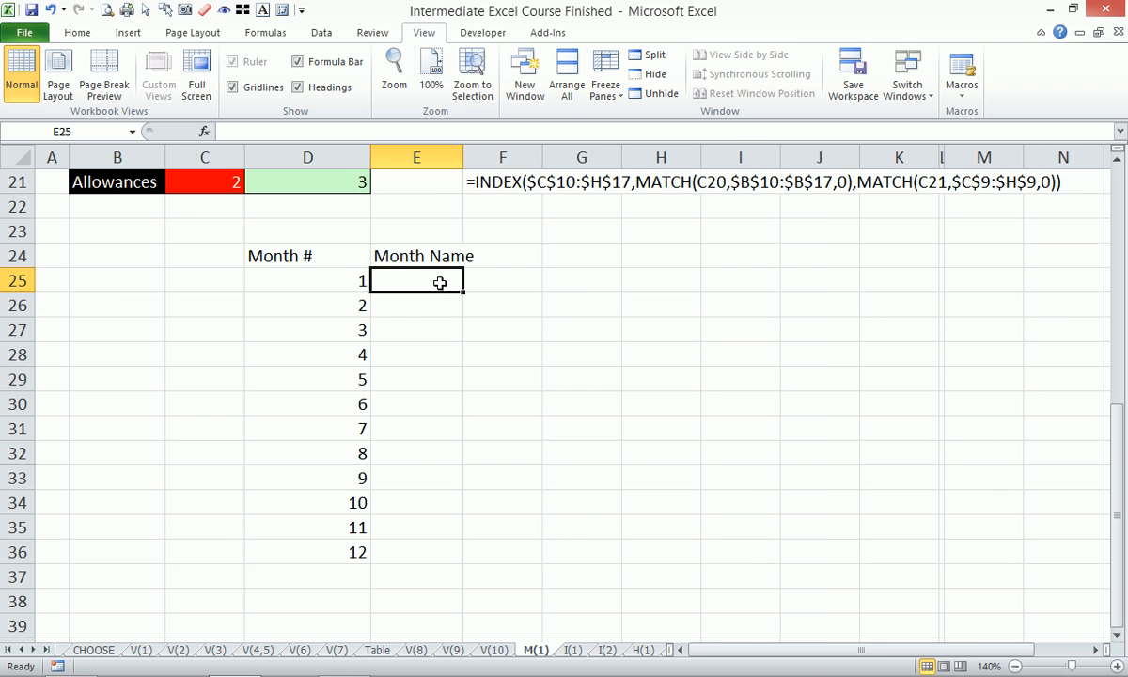
- Enter Jan in E25, fill the month names down to Dec in E36, and widen column E to fit its header
{"action": "type", "text": "Jan"}
{"action": "key", "text": "Return"}
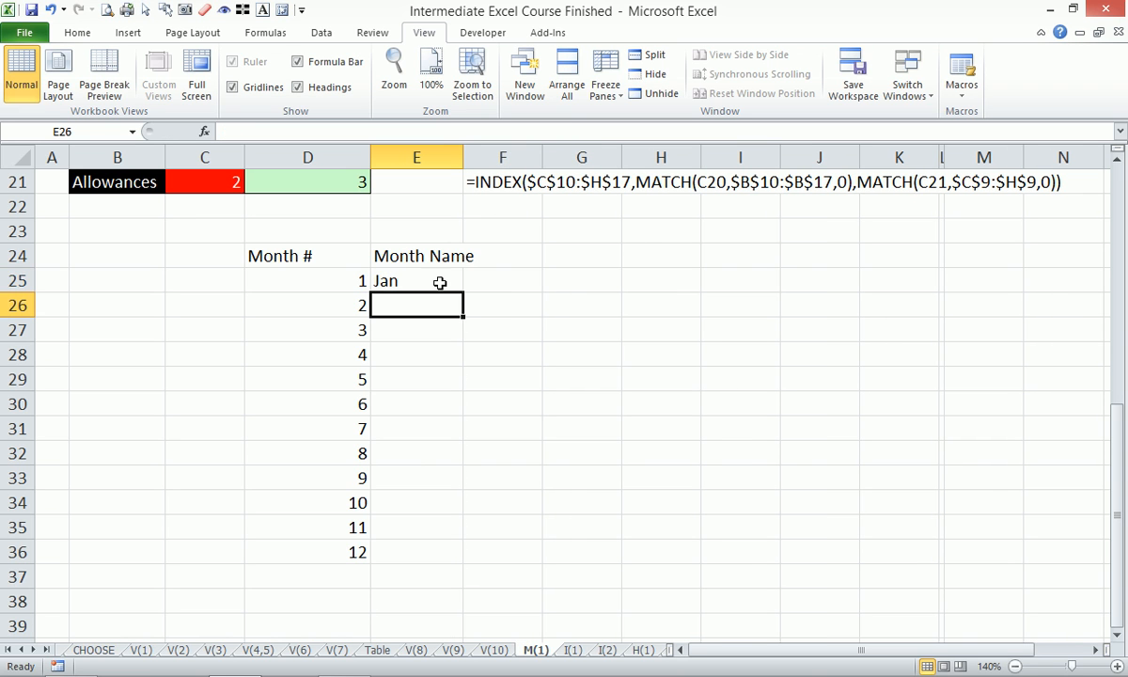
{"action": "left_click", "coordinate": [440, 282]}
{"action": "left_click_drag", "start_coordinate": [463, 292], "coordinate": [453, 562]}
{"action": "left_click", "coordinate": [523, 284]}
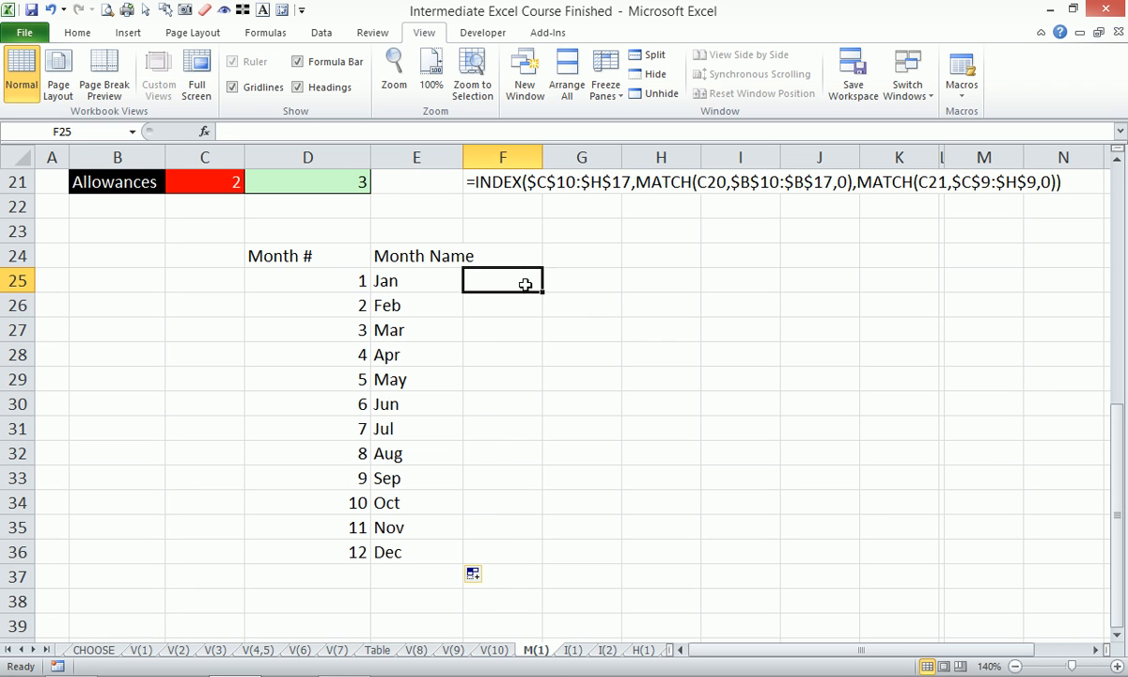
{"action": "left_click_drag", "start_coordinate": [463, 156], "coordinate": [478, 156]}
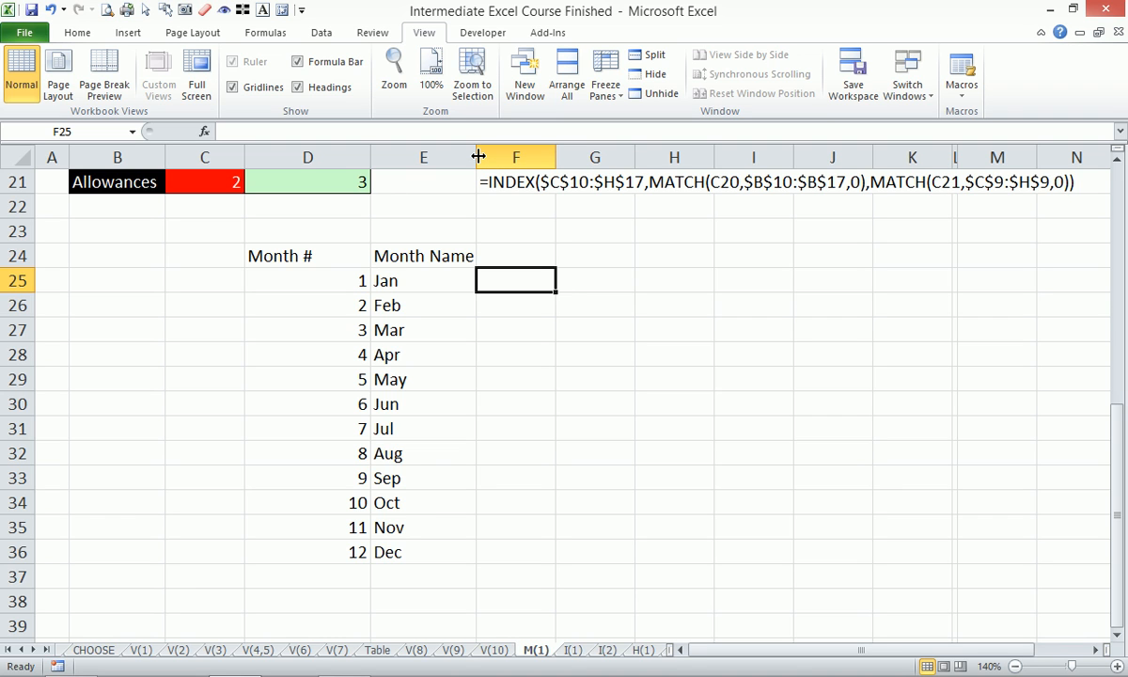
- Add a list validation to G25 with source =$D$25:$D$36 and choose 4 from its drop-down
{"action": "key", "text": "Up"}
{"action": "key", "text": "Right"}
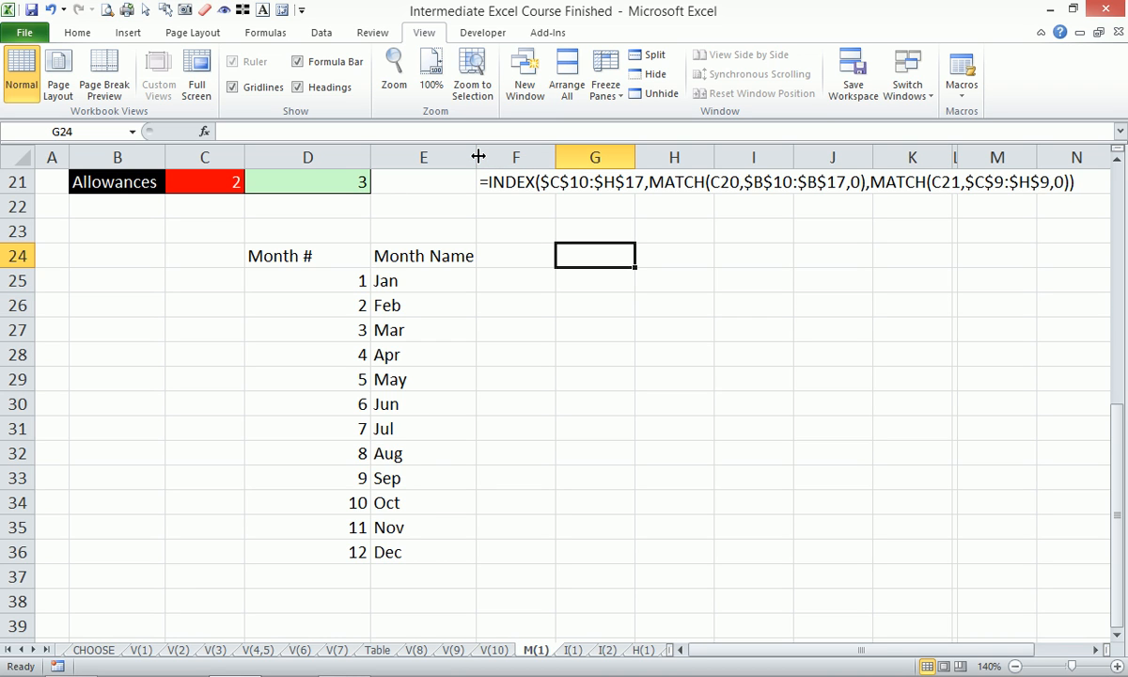
{"action": "key", "text": "Down"}
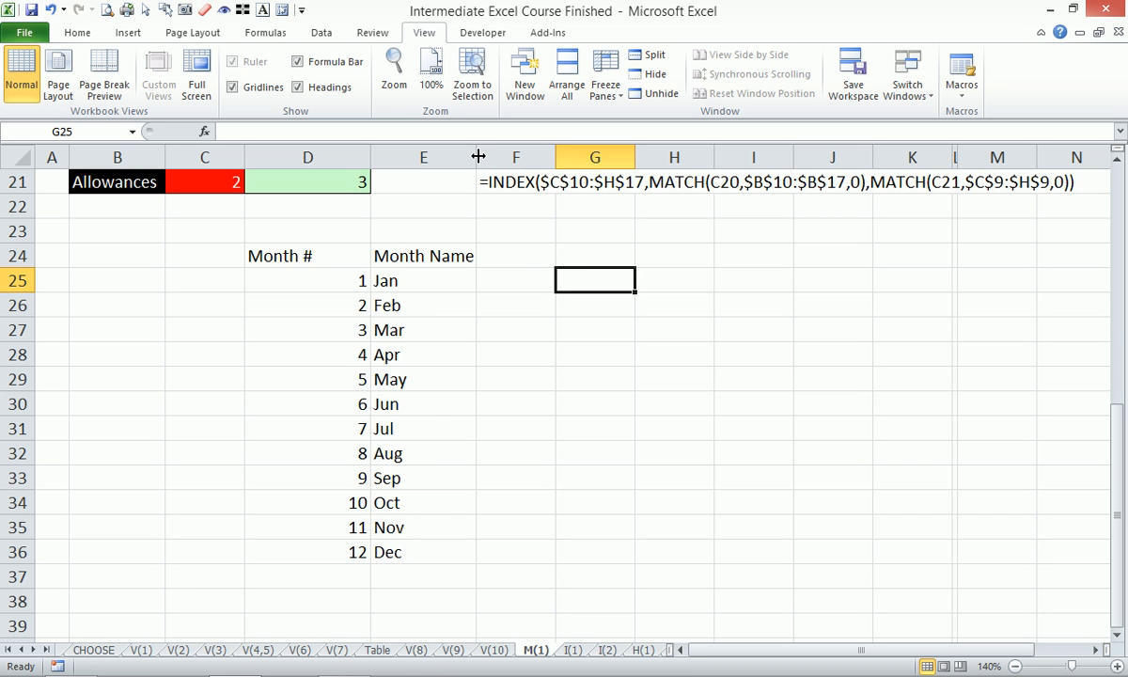
{"action": "key", "text": "alt+d"}
{"action": "key", "text": "l"}
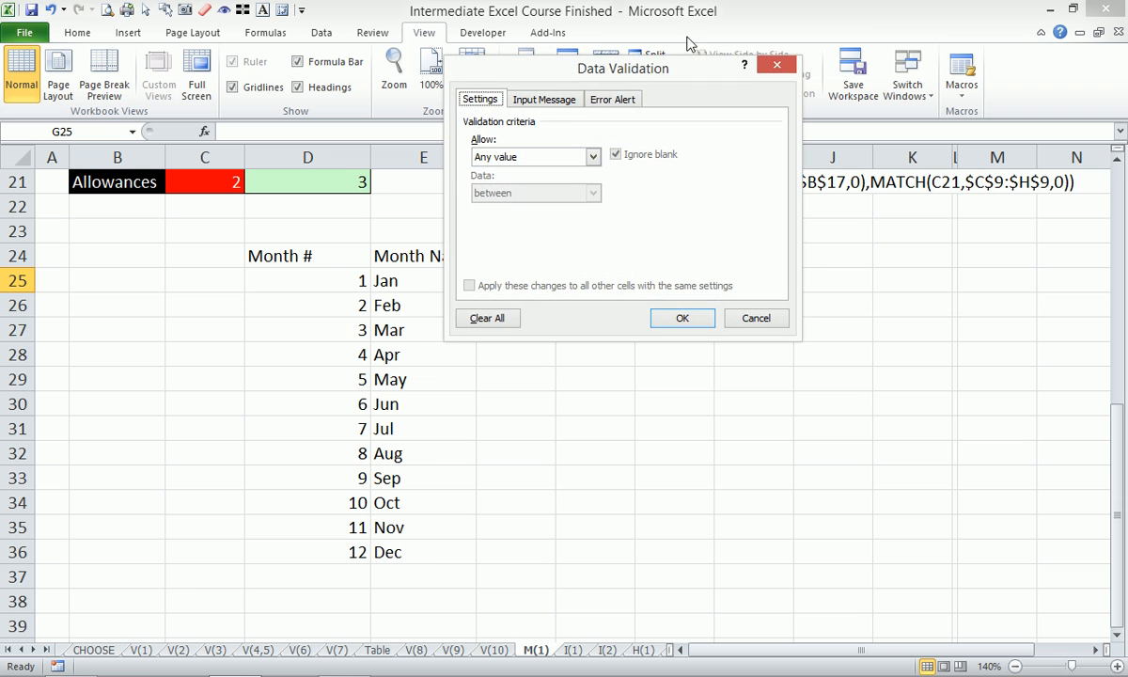
{"action": "left_click", "coordinate": [555, 157]}
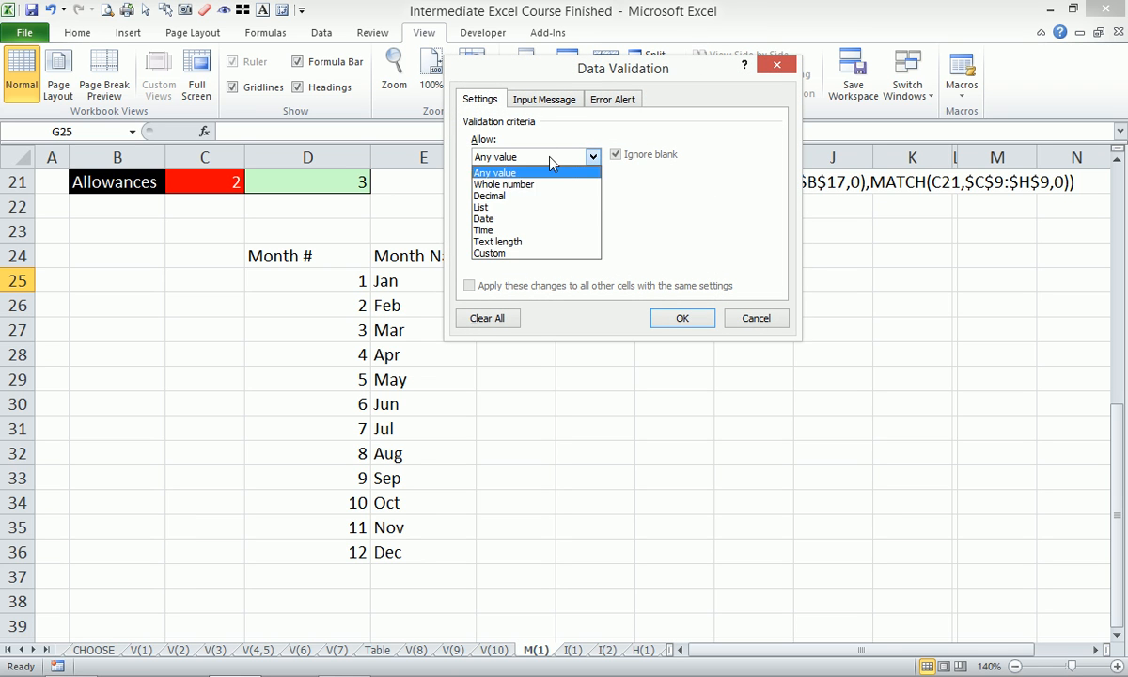
{"action": "left_click", "coordinate": [531, 207]}
{"action": "left_click", "coordinate": [688, 229]}
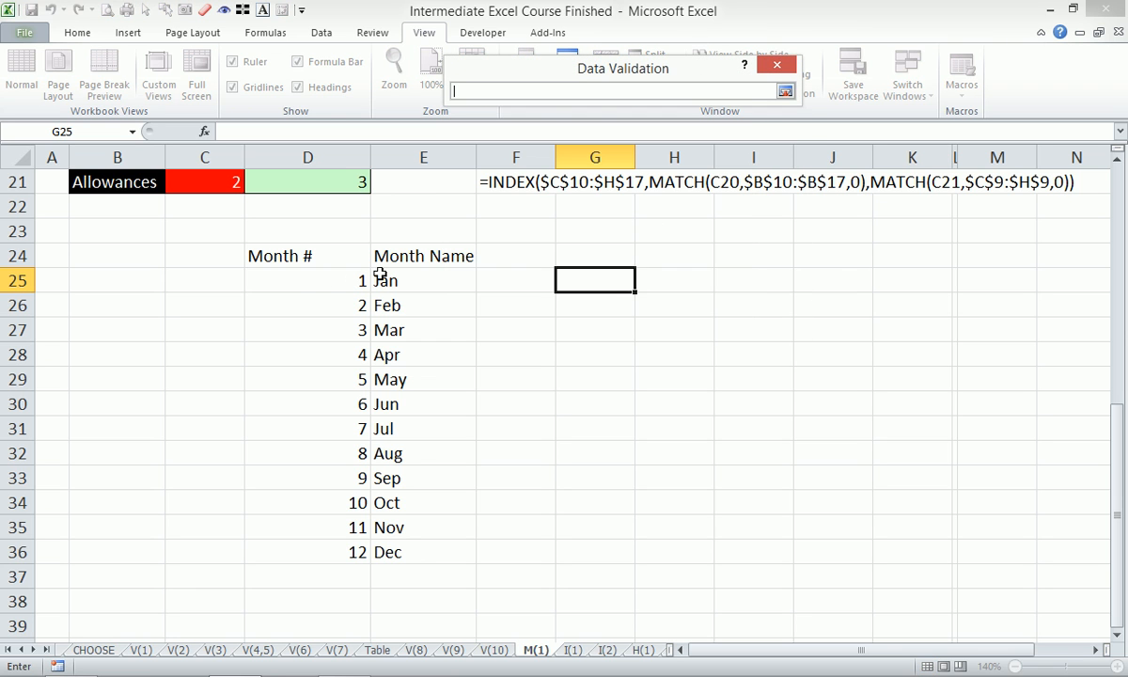
{"action": "left_click_drag", "start_coordinate": [328, 282], "coordinate": [347, 556]}
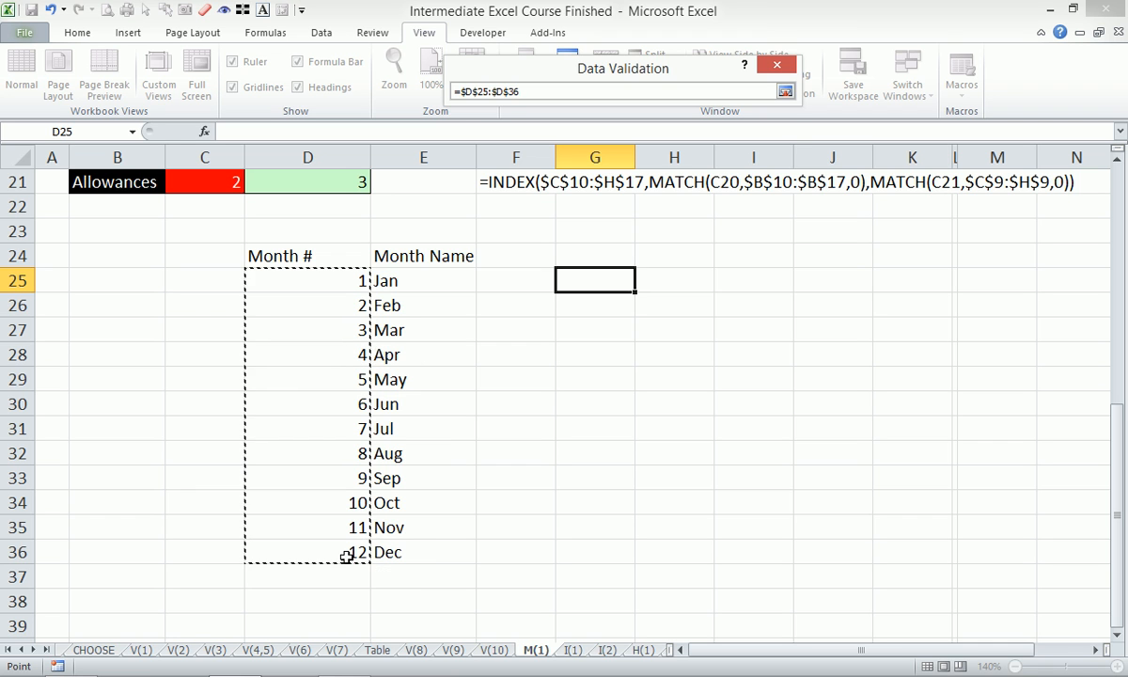
{"action": "key", "text": "Return"}
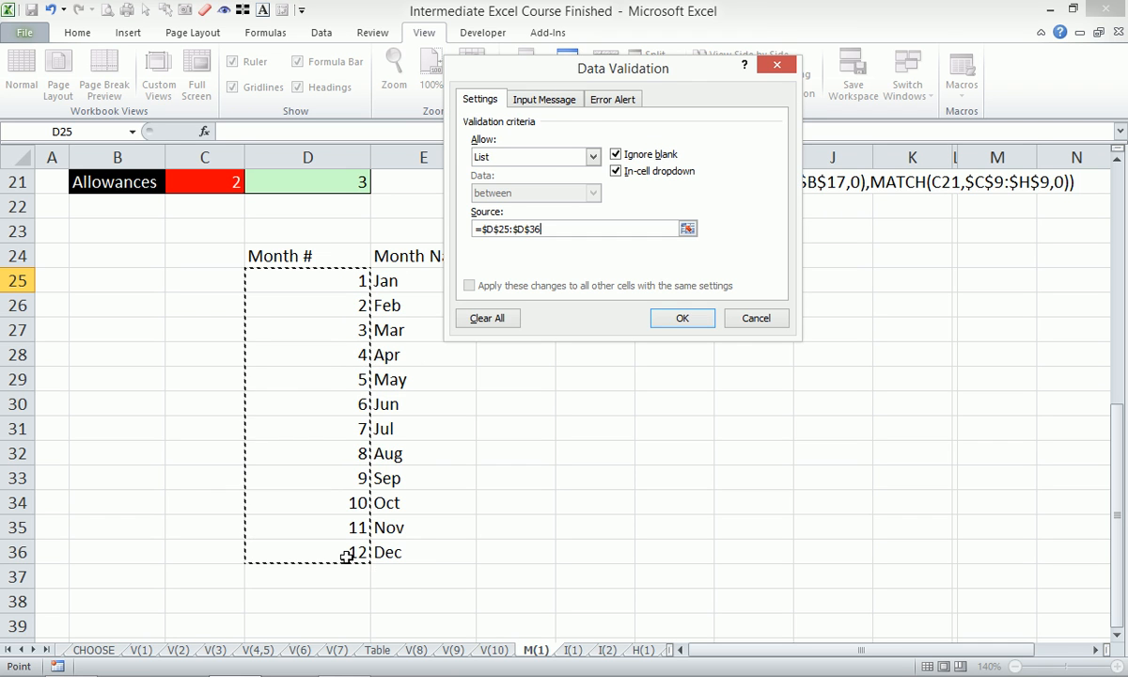
{"action": "left_click", "coordinate": [683, 317]}
{"action": "left_click", "coordinate": [644, 283]}
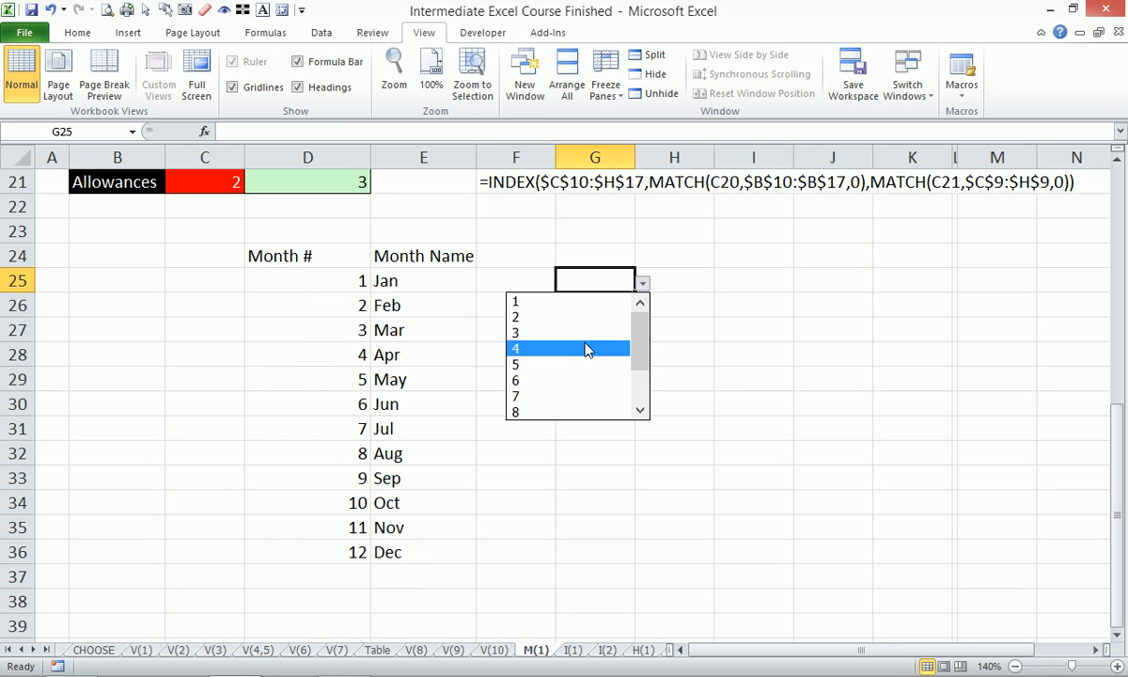
{"action": "left_click", "coordinate": [584, 345]}
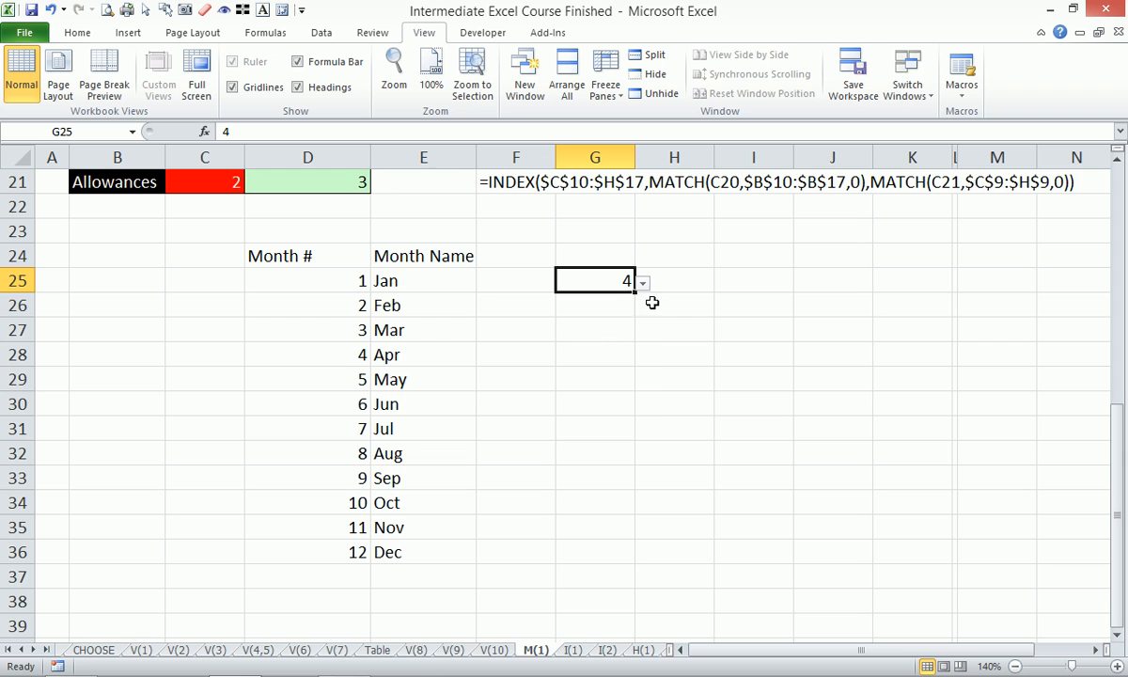
- Fill G25:G26 with yellow and centre the contents horizontally and vertically
{"action": "left_click", "coordinate": [595, 327]}
{"action": "left_click", "coordinate": [607, 304]}
{"action": "left_click_drag", "start_coordinate": [597, 281], "coordinate": [600, 306]}
{"action": "left_click", "coordinate": [77, 34]}
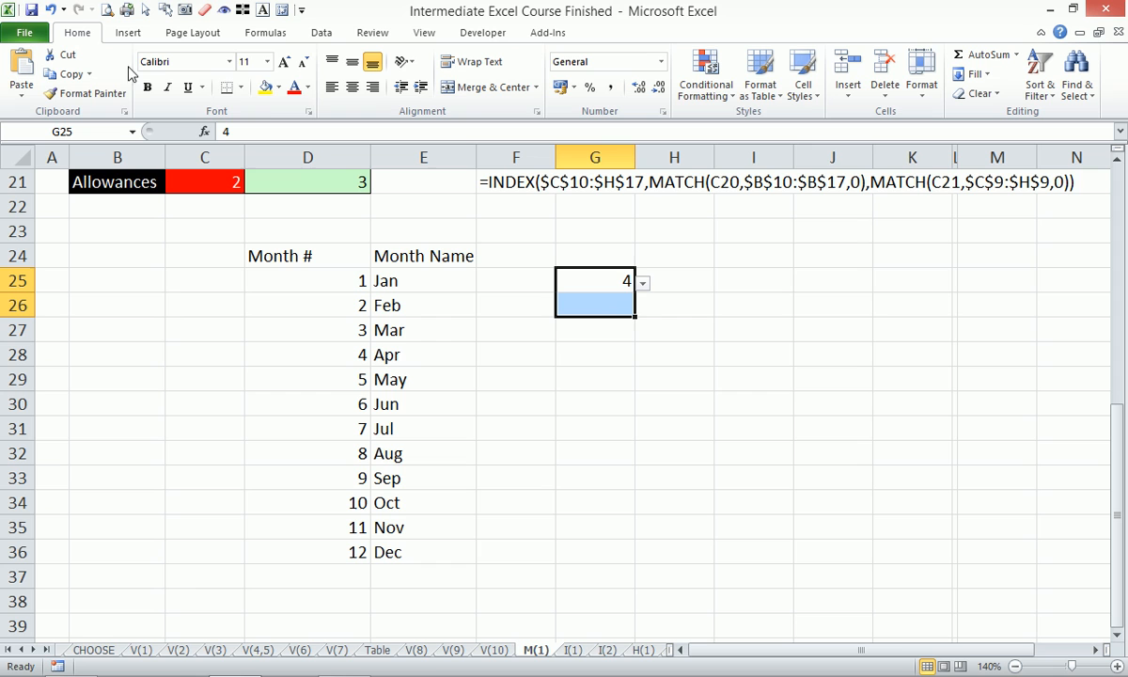
{"action": "left_click", "coordinate": [263, 87]}
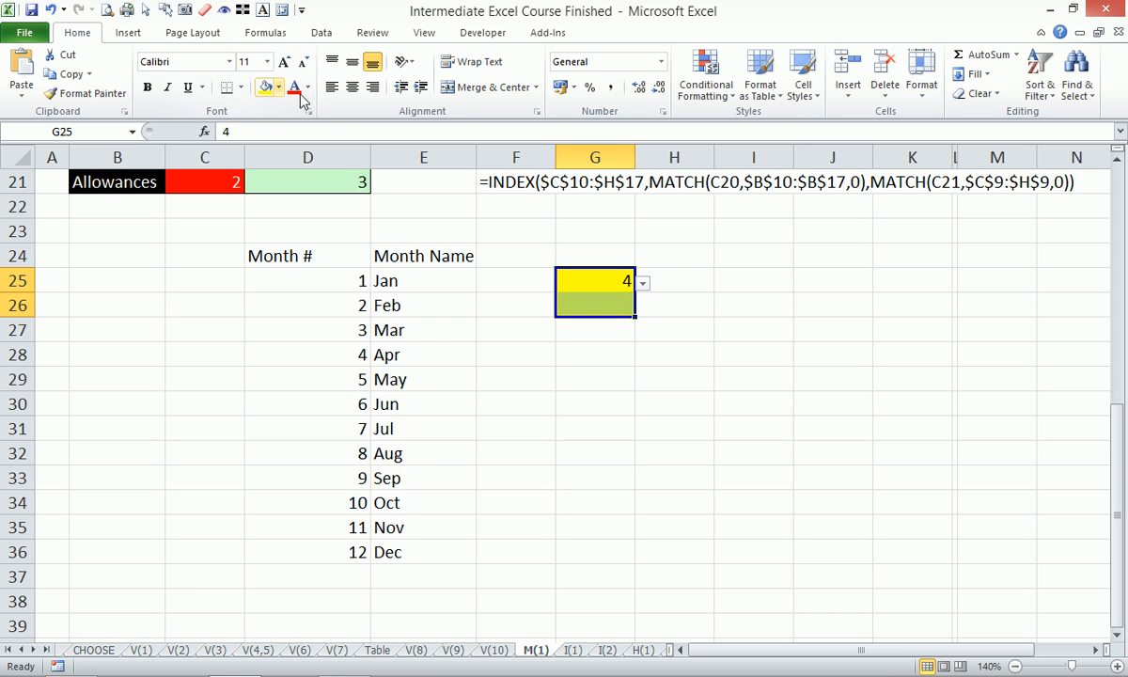
{"action": "left_click", "coordinate": [352, 86]}
{"action": "left_click", "coordinate": [352, 61]}
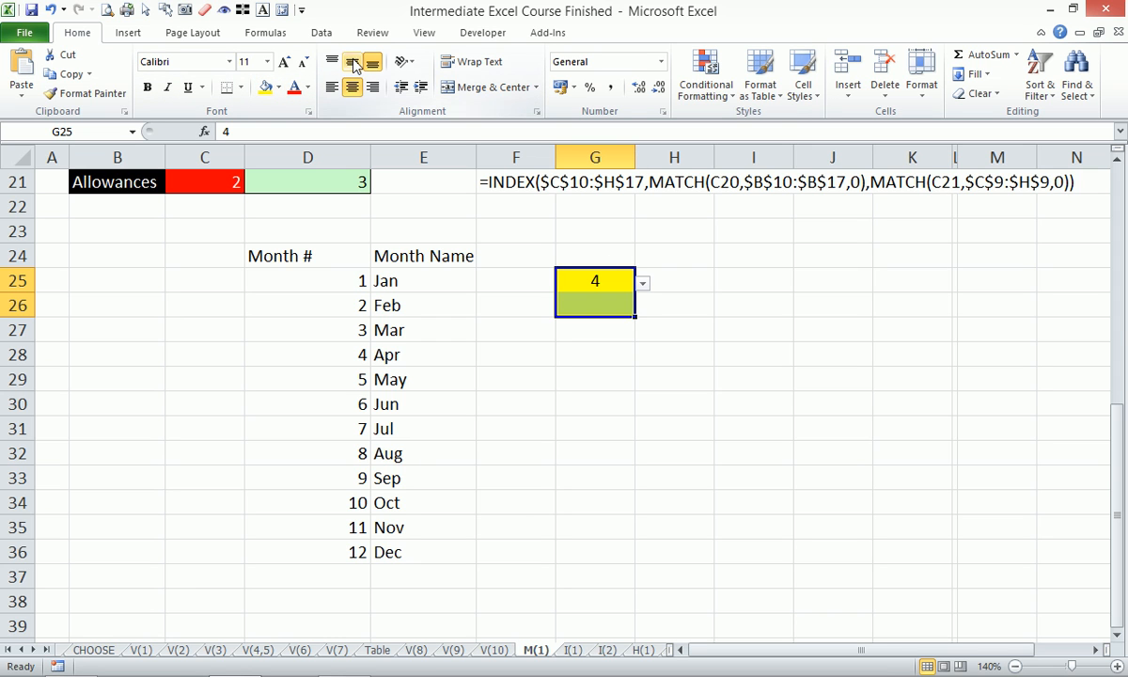
- Enter =VLOOKUP(G25,$D$24:$E$36,2,0) in G26 to look up the month name for the chosen number
{"action": "left_click", "coordinate": [611, 287]}
{"action": "left_click_drag", "start_coordinate": [320, 350], "coordinate": [397, 350]}
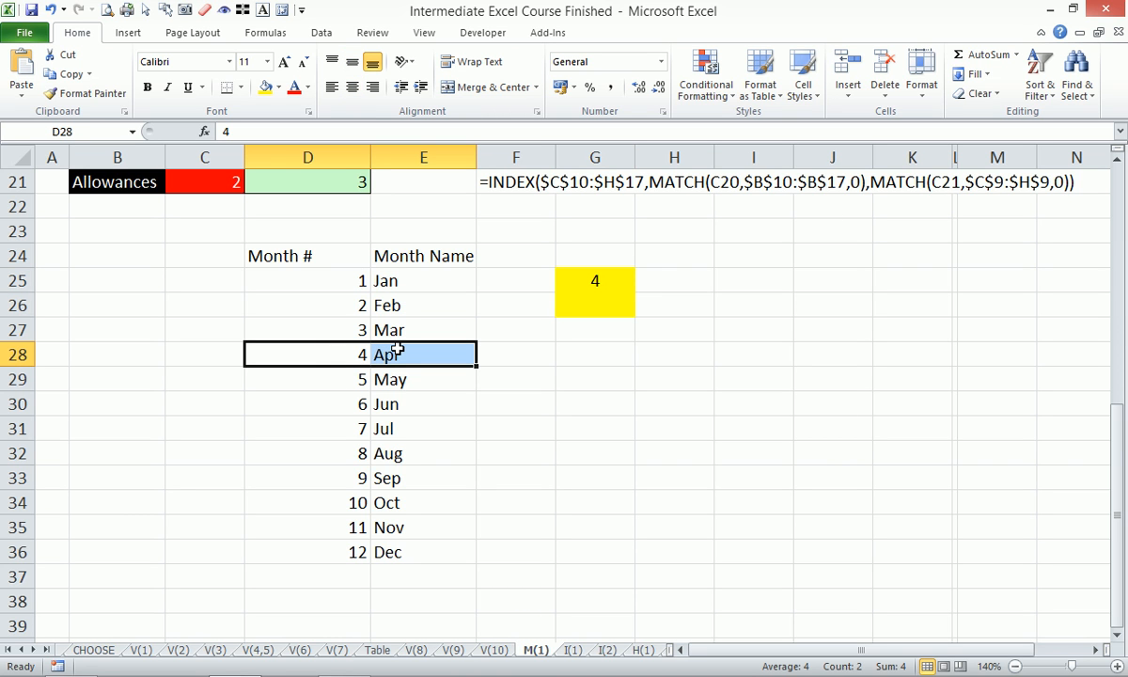
{"action": "key", "text": "Right"}
{"action": "key", "text": "Right"}
{"action": "key", "text": "Right"}
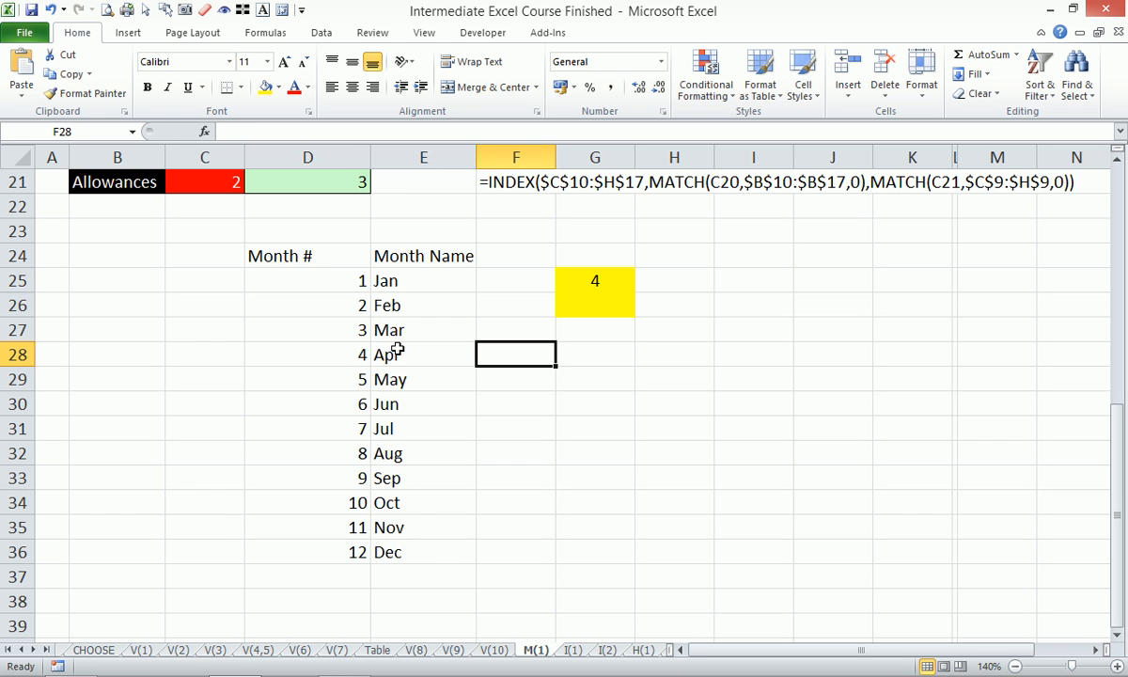
{"action": "key", "text": "Up"}
{"action": "key", "text": "Up"}
{"action": "type", "text": "=vlo"}
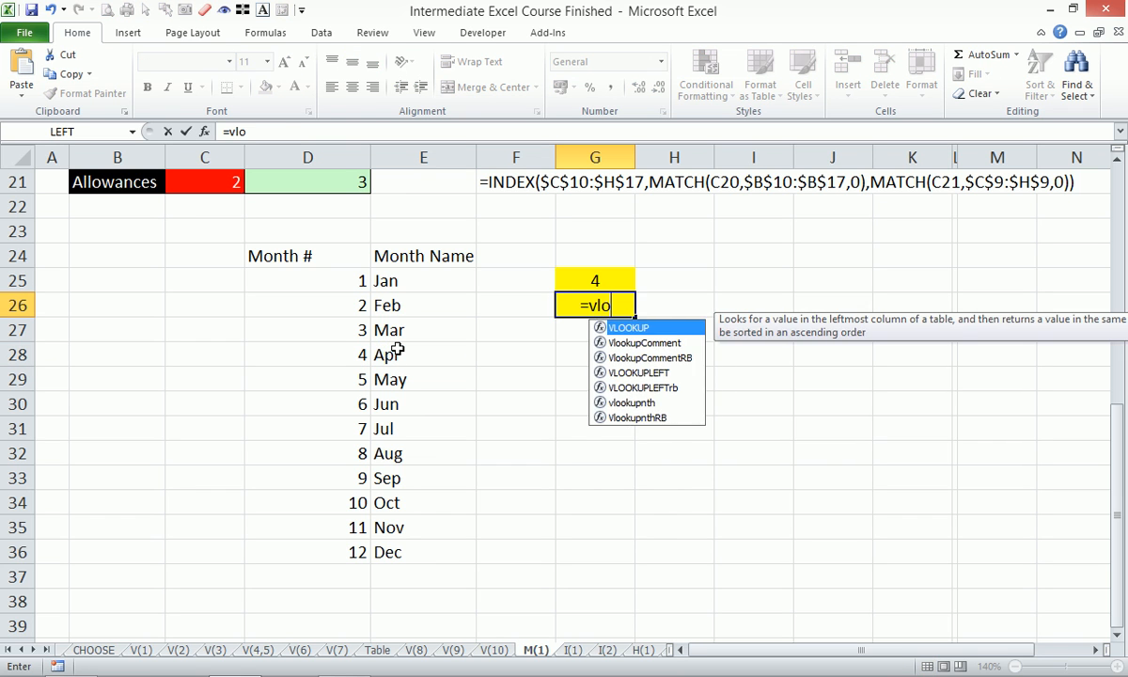
{"action": "key", "text": "Tab"}
{"action": "key", "text": "Up"}
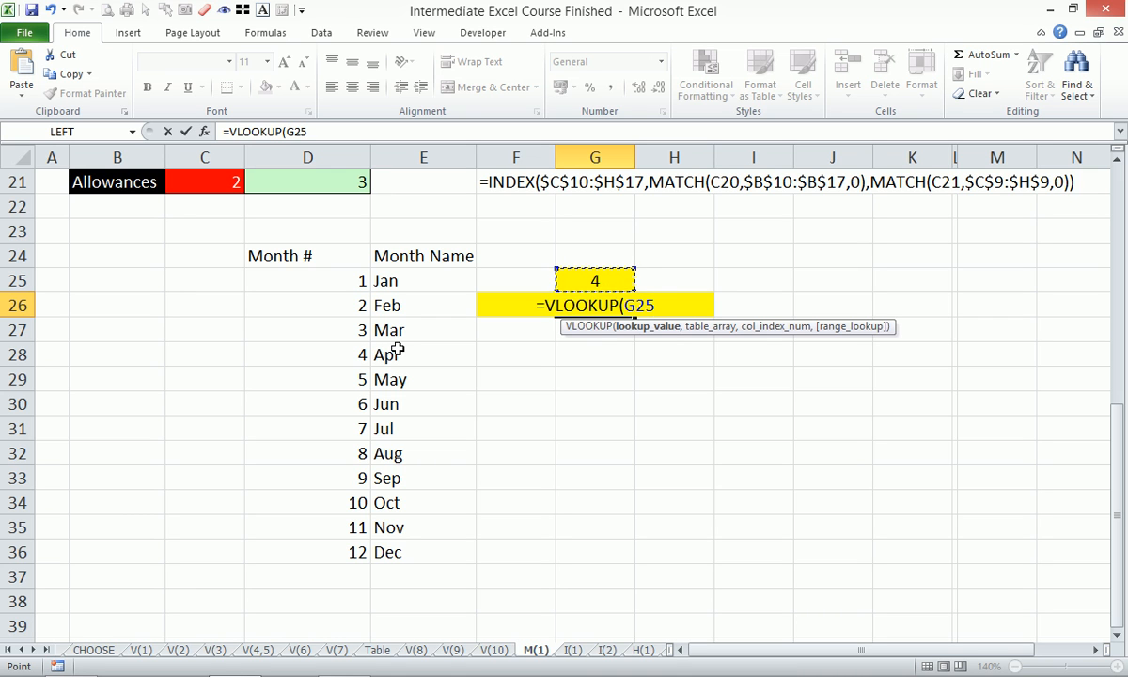
{"action": "type", "text": ","}
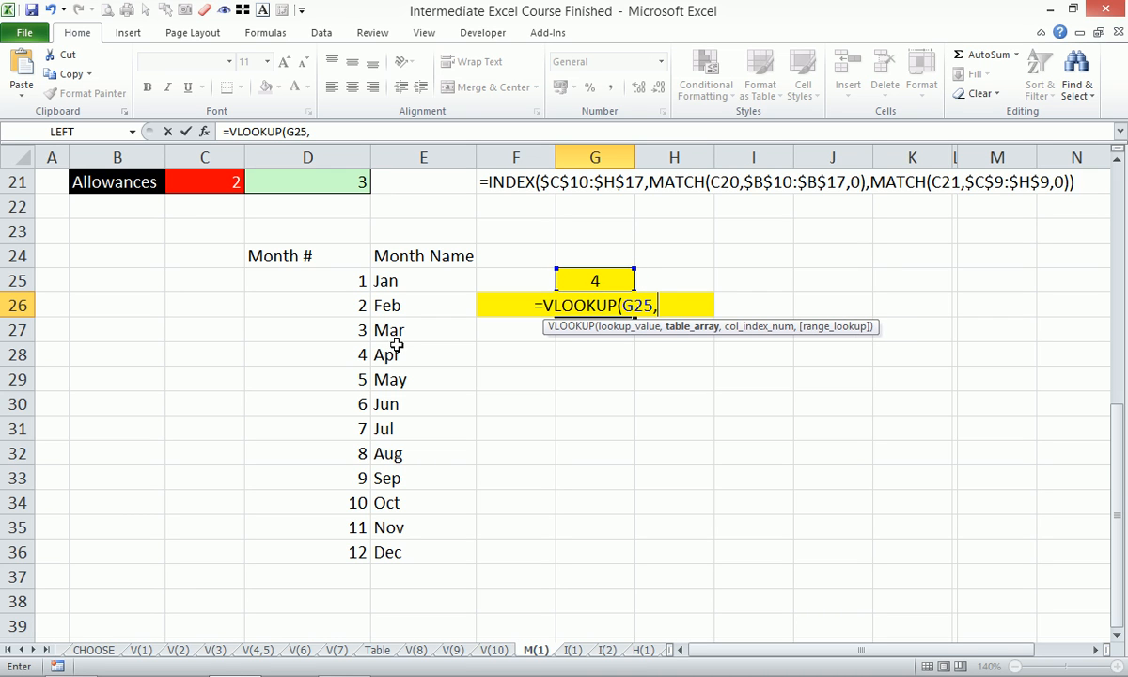
{"action": "left_click_drag", "start_coordinate": [320, 250], "coordinate": [399, 546]}
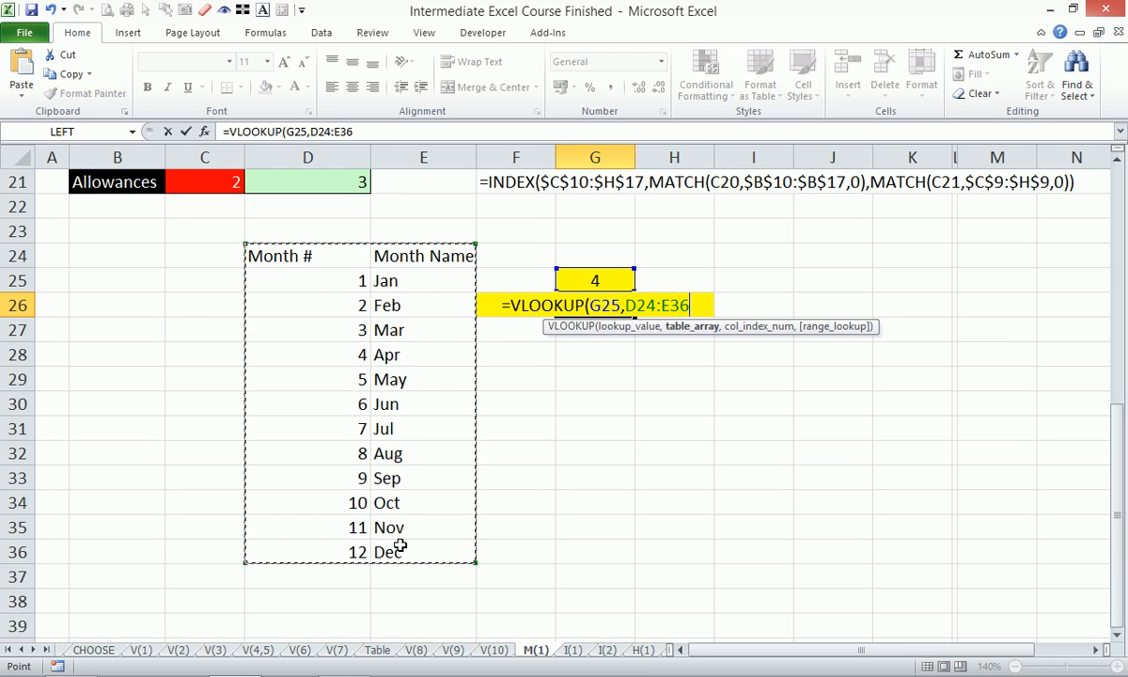
{"action": "key", "text": "F4"}
{"action": "type", "text": ","}
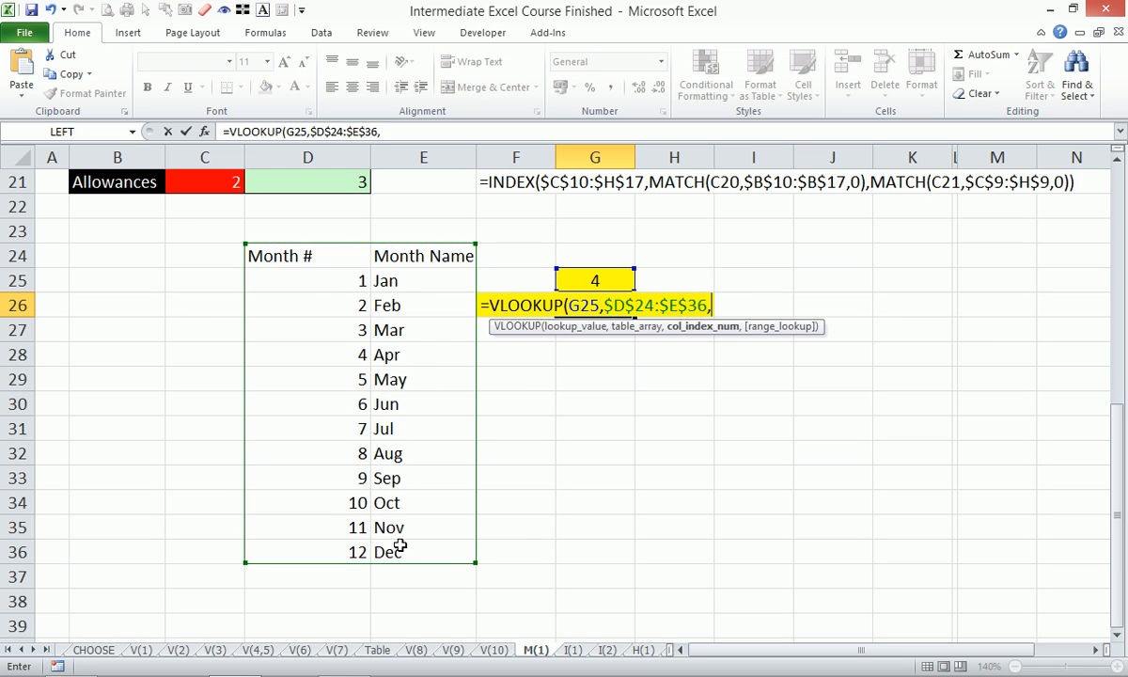
{"action": "type", "text": "2,0"}
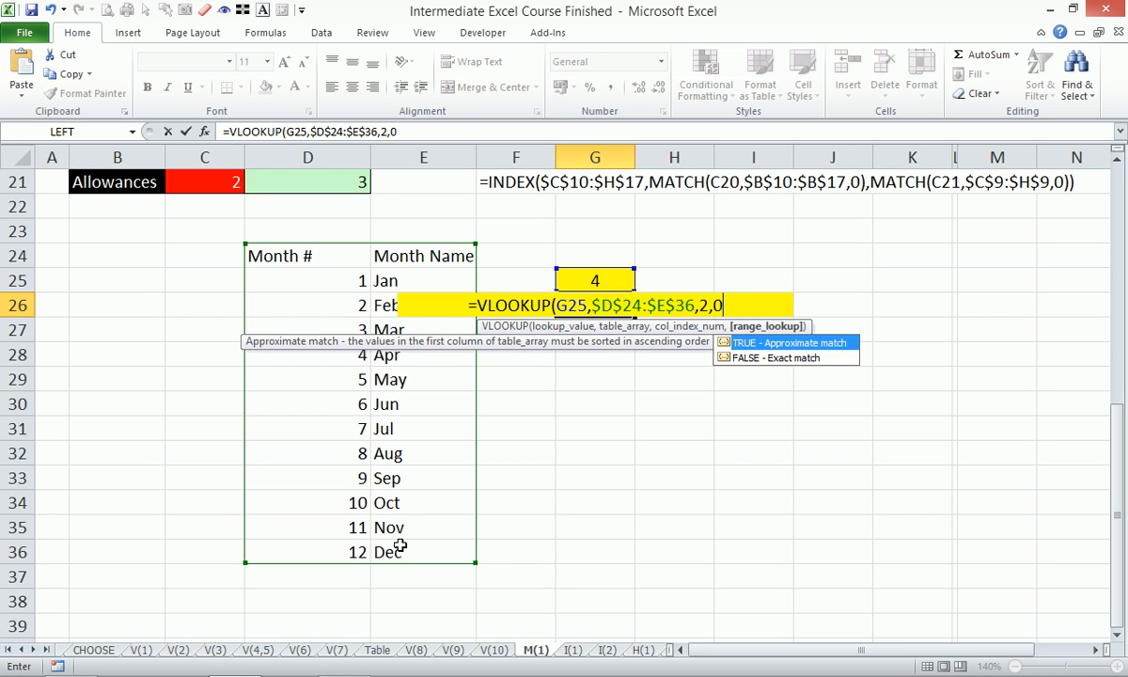
{"action": "type", "text": ")"}
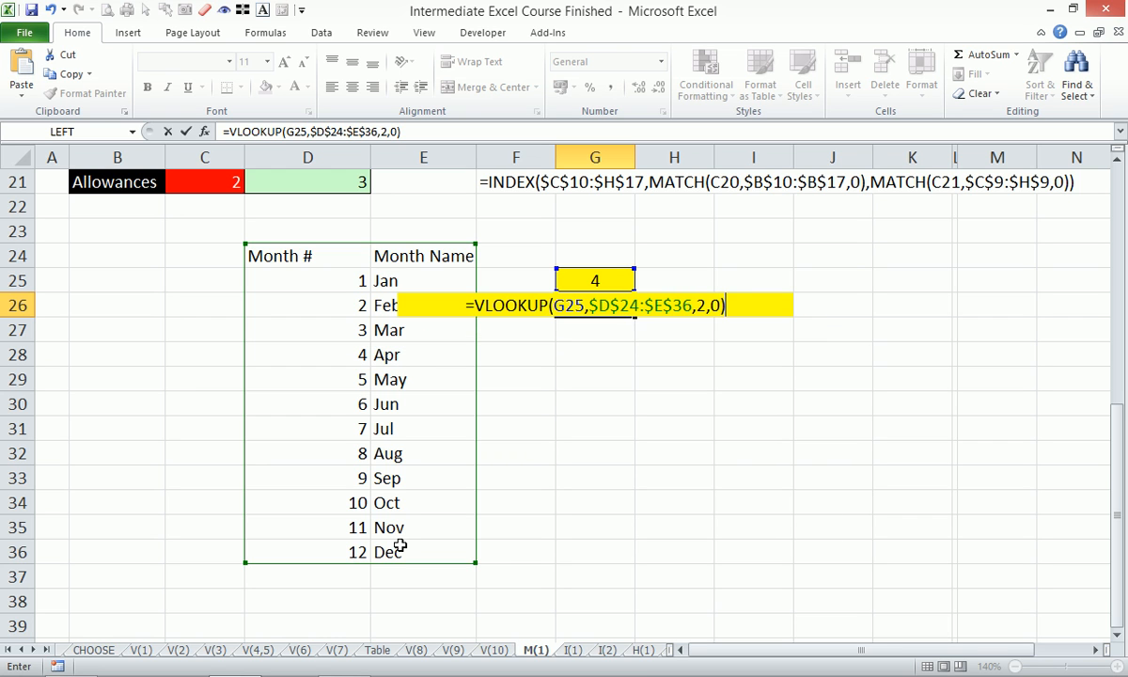
{"action": "key", "text": "Return"}
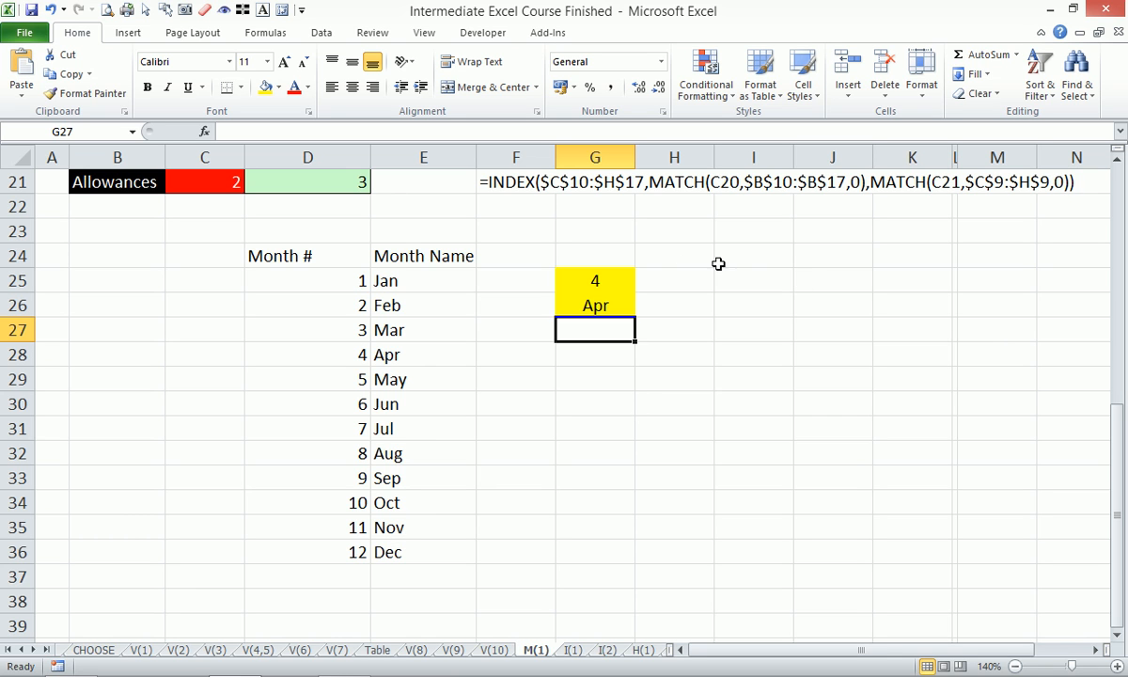
- Enter =MATCH(G25,$D$24:$D$36,0) in H25 to find the chosen month number's position in the Month # column
{"action": "left_click", "coordinate": [679, 280]}
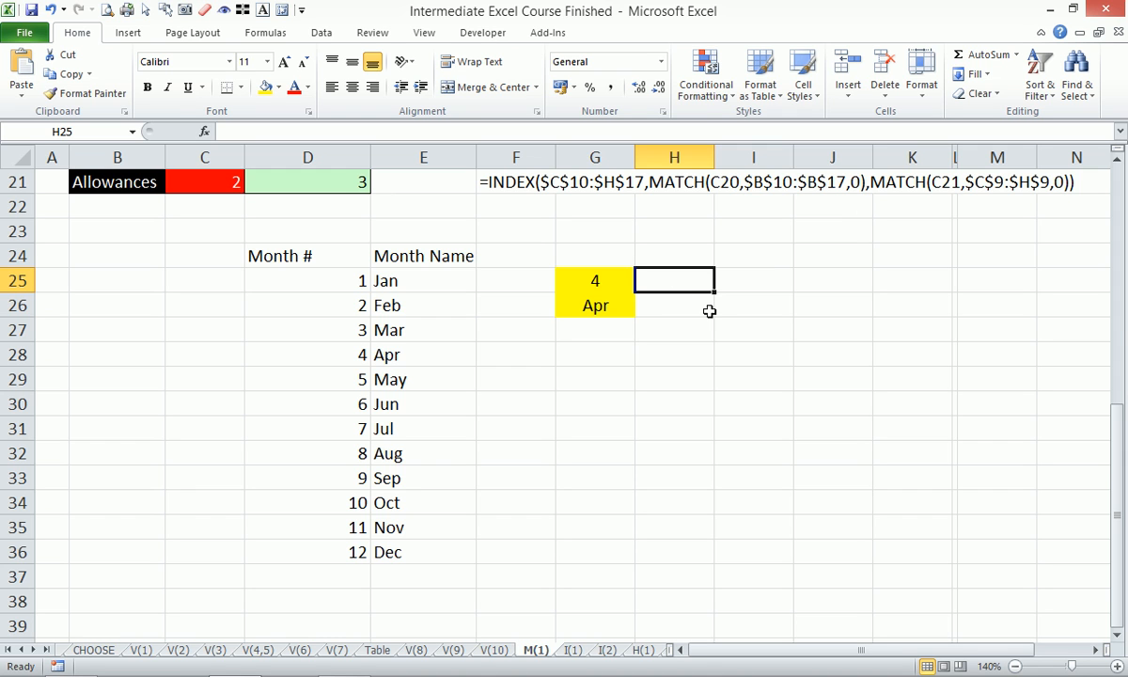
{"action": "type", "text": "=matc"}
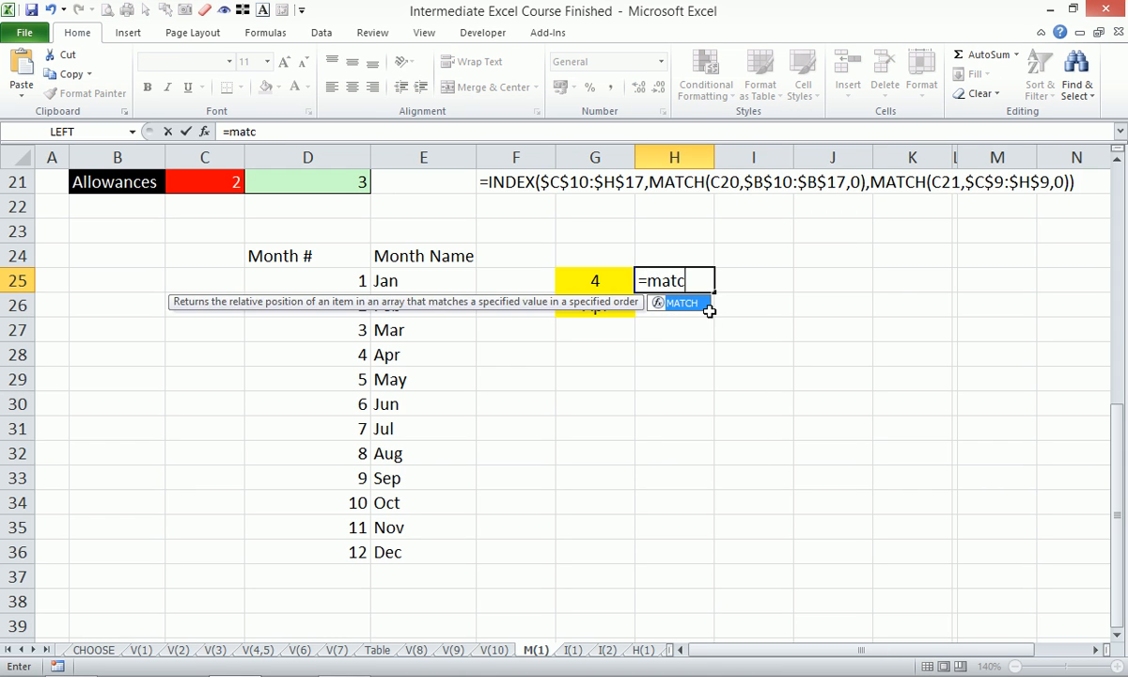
{"action": "key", "text": "Tab"}
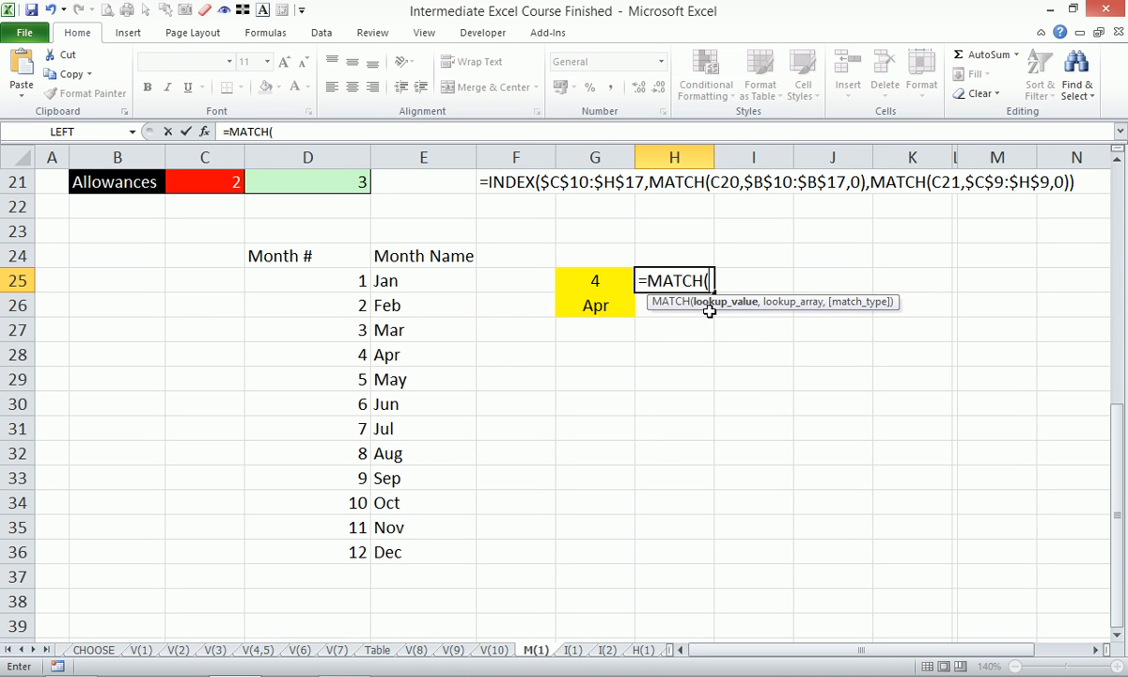
{"action": "key", "text": "Left"}
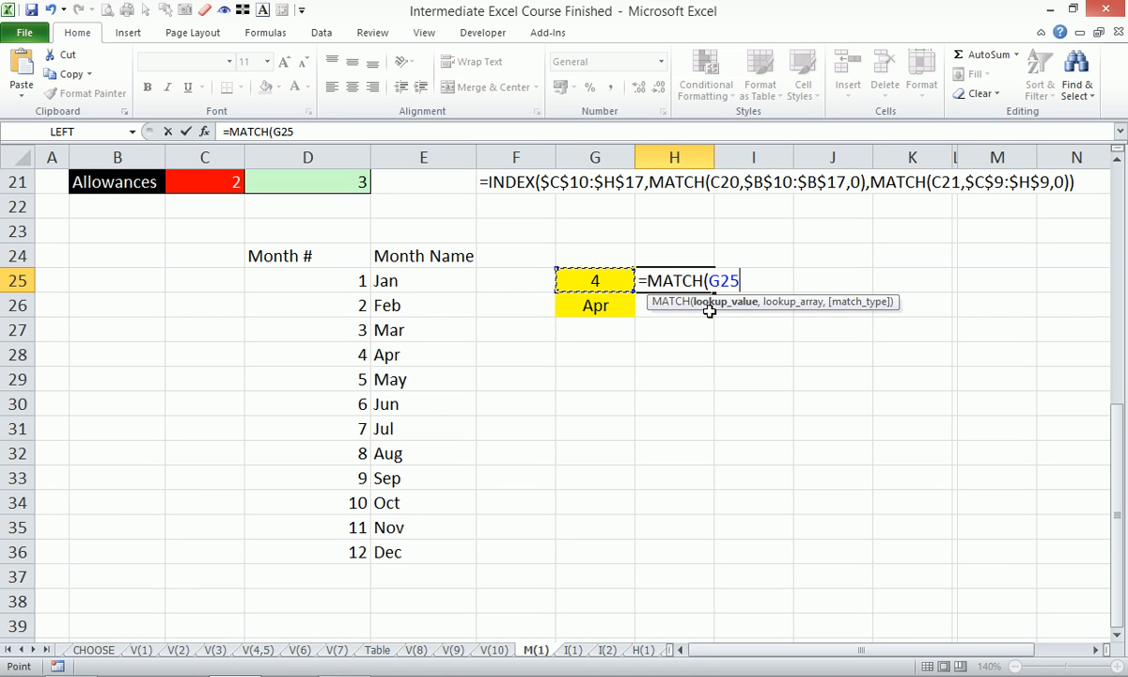
{"action": "type", "text": ","}
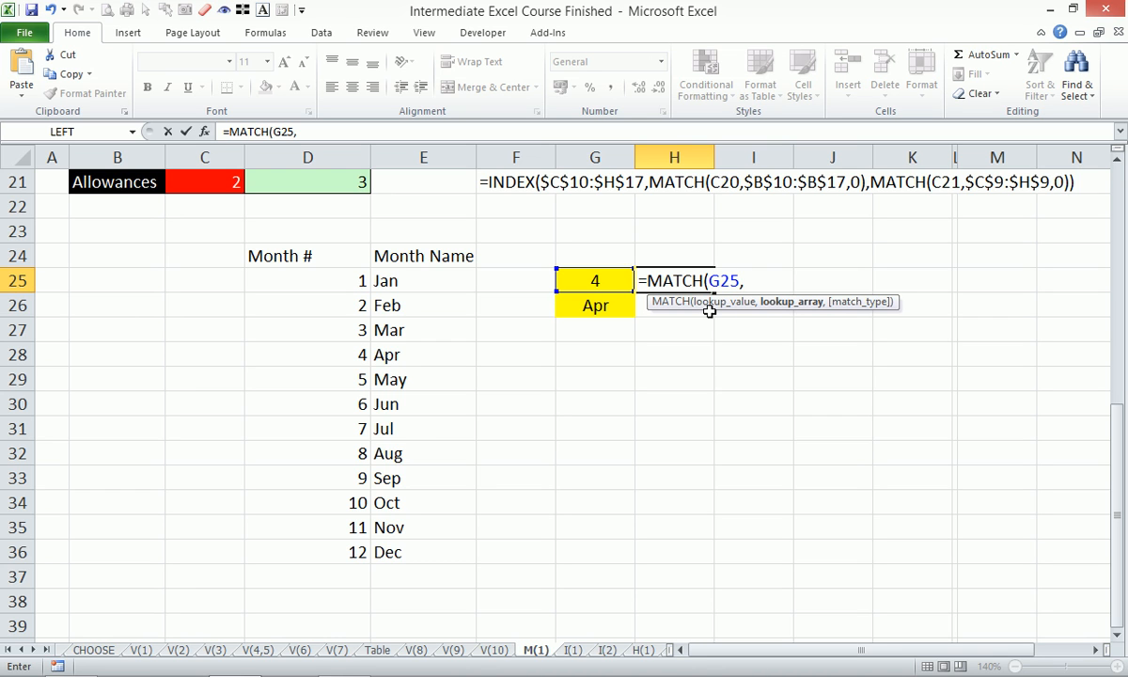
{"action": "left_click", "coordinate": [341, 153]}
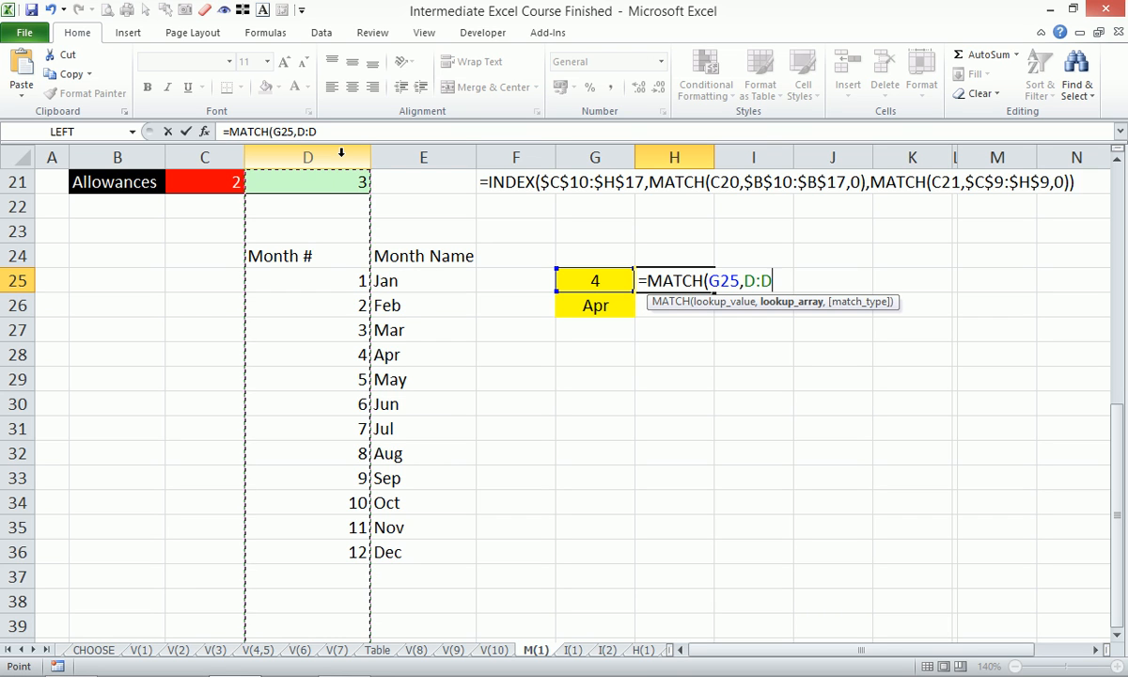
{"action": "left_click", "coordinate": [414, 153]}
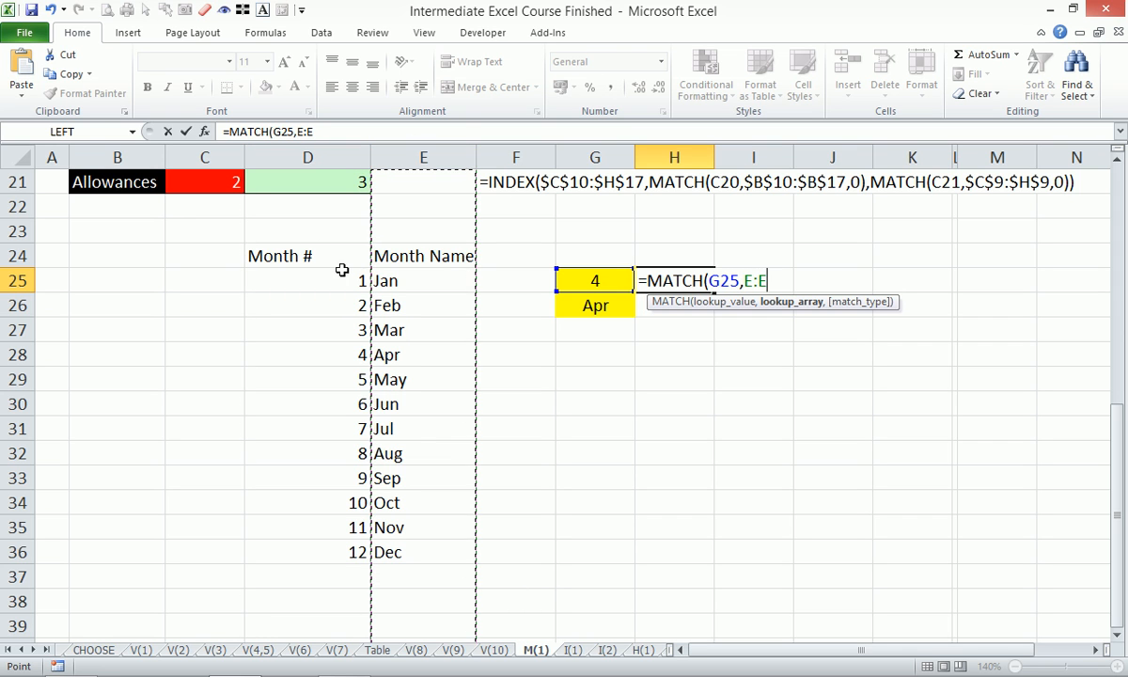
{"action": "left_click_drag", "start_coordinate": [339, 261], "coordinate": [333, 554]}
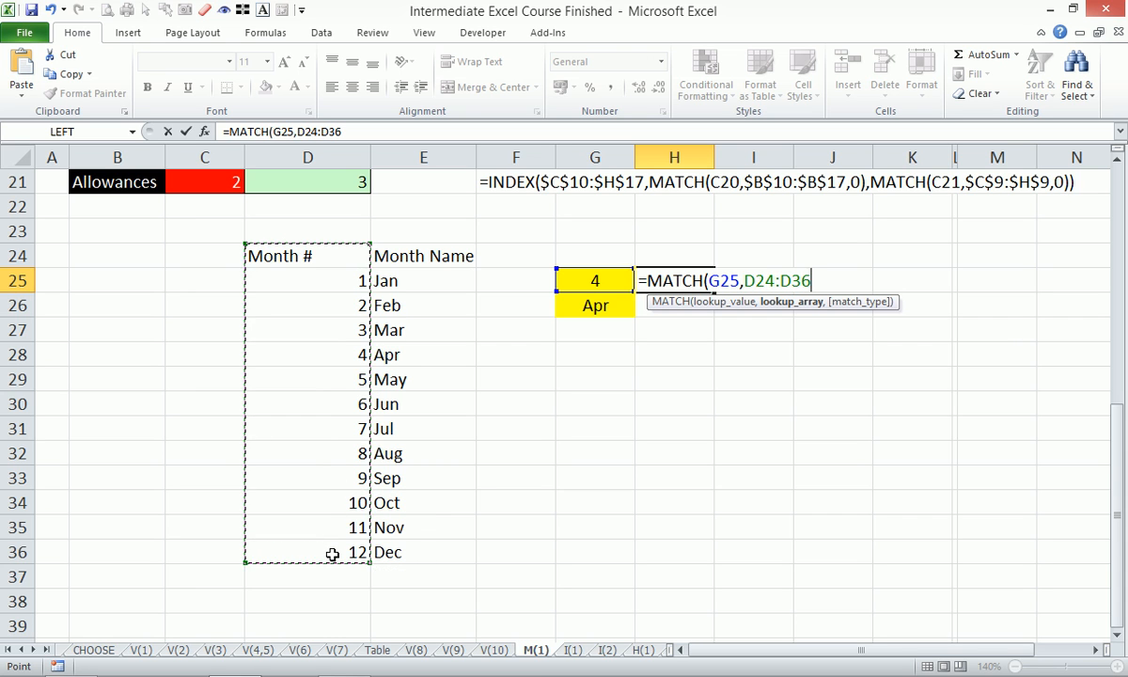
{"action": "key", "text": "F4"}
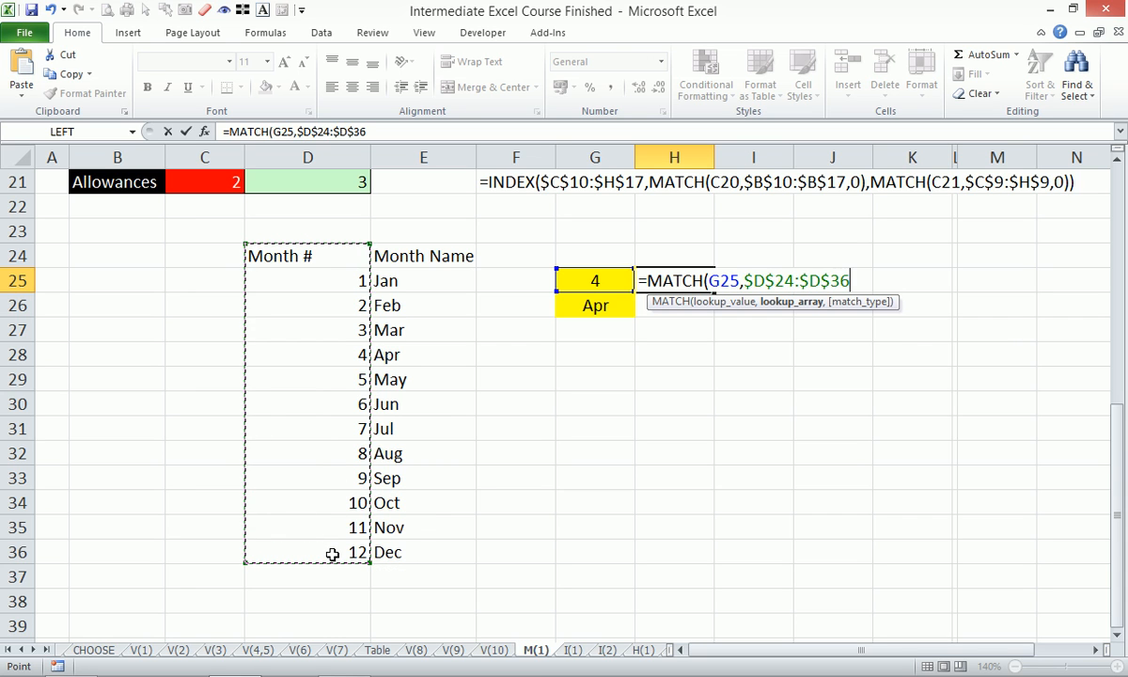
{"action": "type", "text": ","}
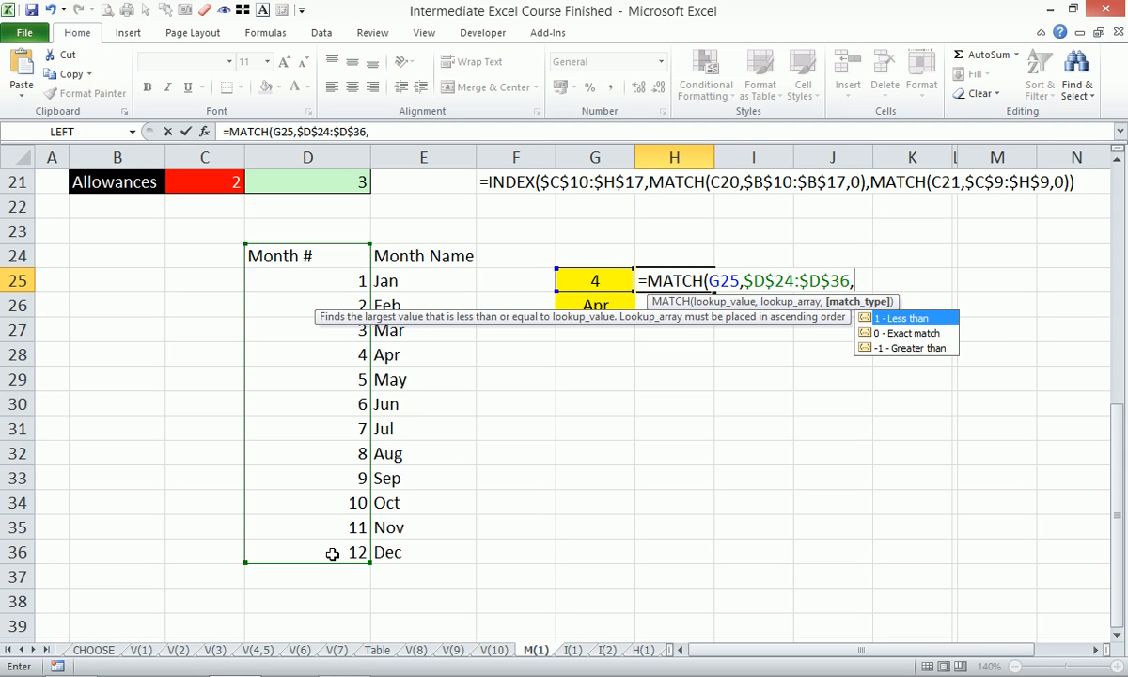
{"action": "type", "text": "0)"}
{"action": "key", "text": "Return"}
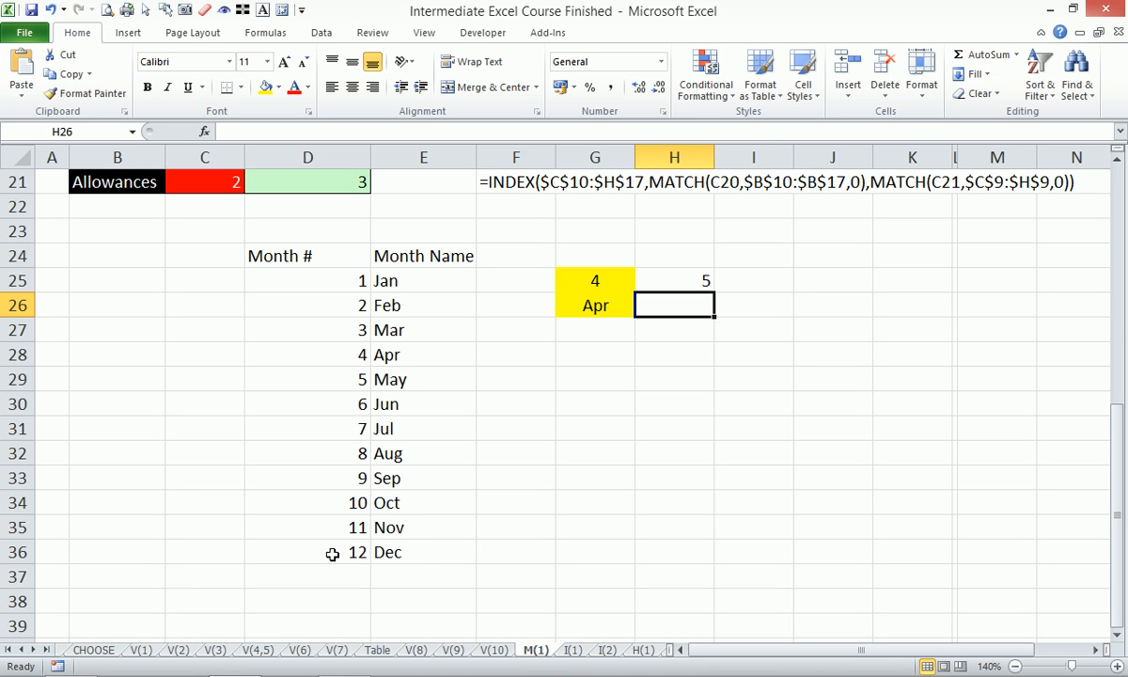
- Apply all borders to the month table D24:E36 and centre its contents horizontally and vertically
{"action": "left_click", "coordinate": [349, 262]}
{"action": "left_click_drag", "start_coordinate": [350, 261], "coordinate": [414, 553]}
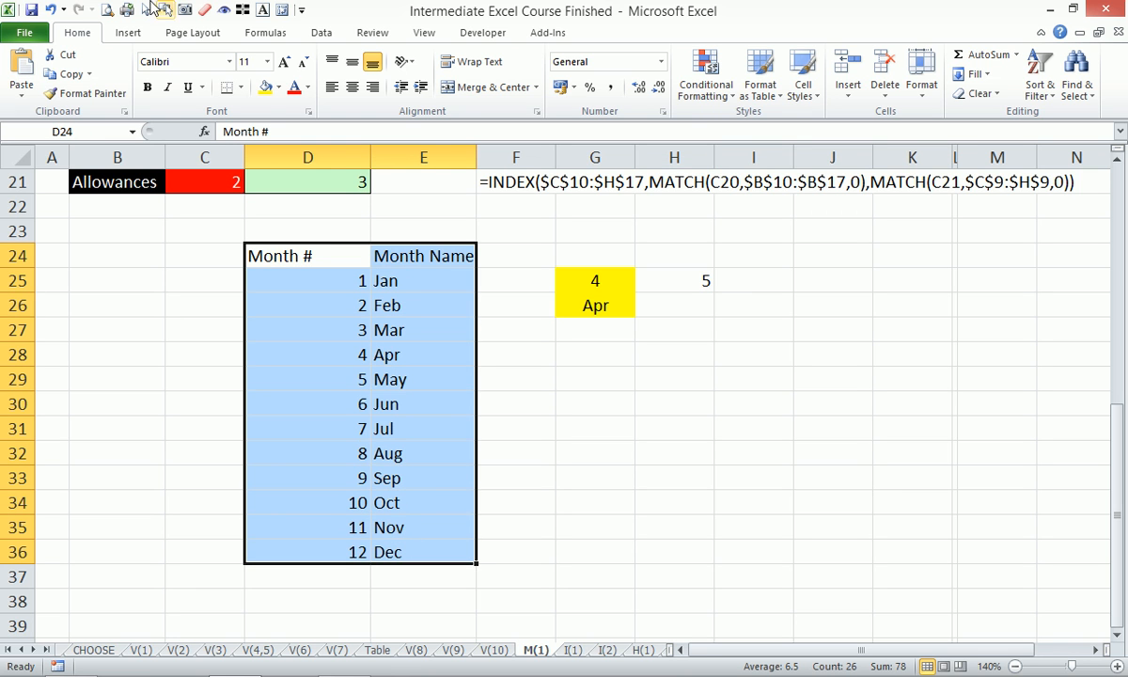
{"action": "left_click", "coordinate": [239, 88]}
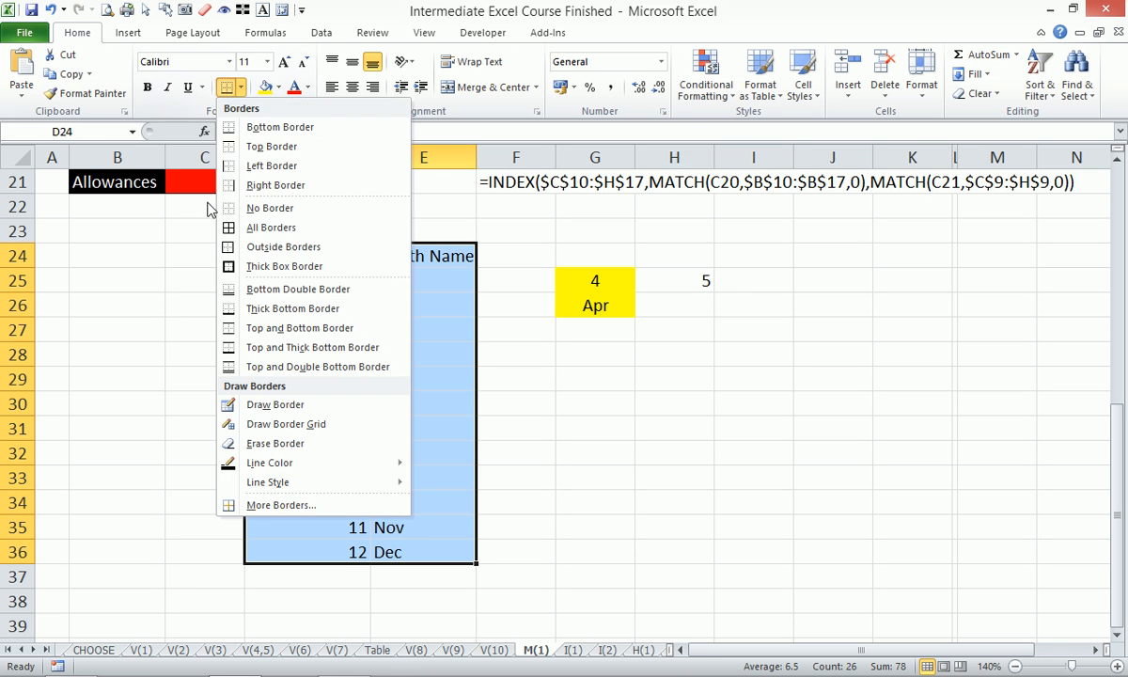
{"action": "left_click", "coordinate": [258, 228]}
{"action": "left_click", "coordinate": [352, 61]}
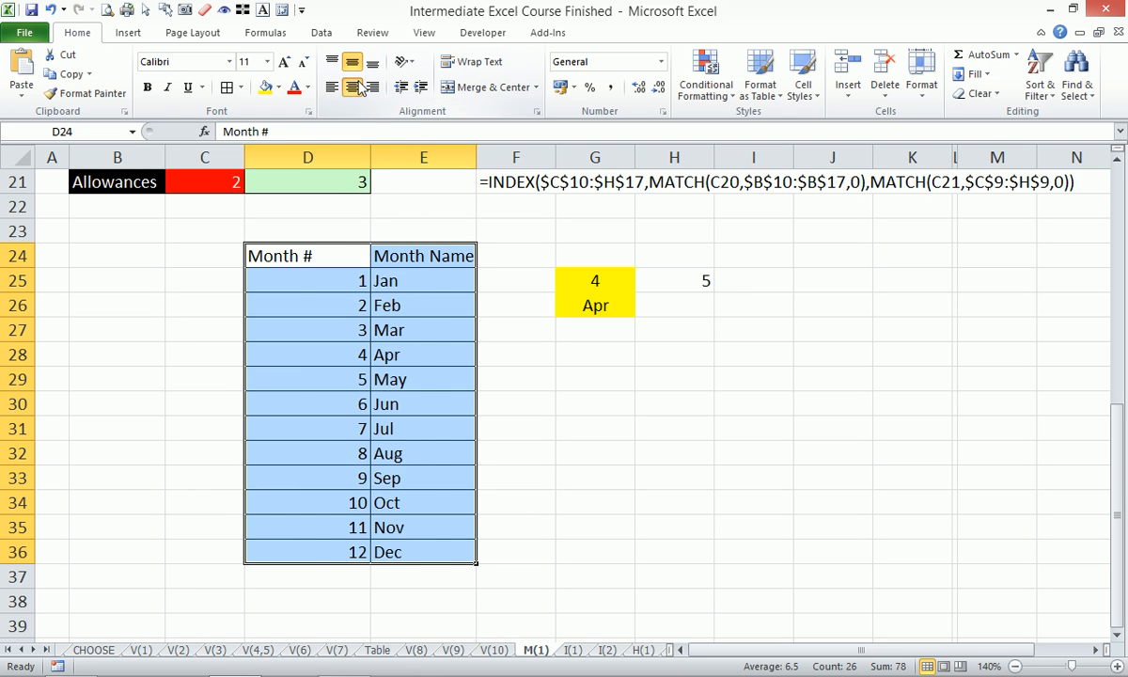
{"action": "left_click", "coordinate": [351, 87]}
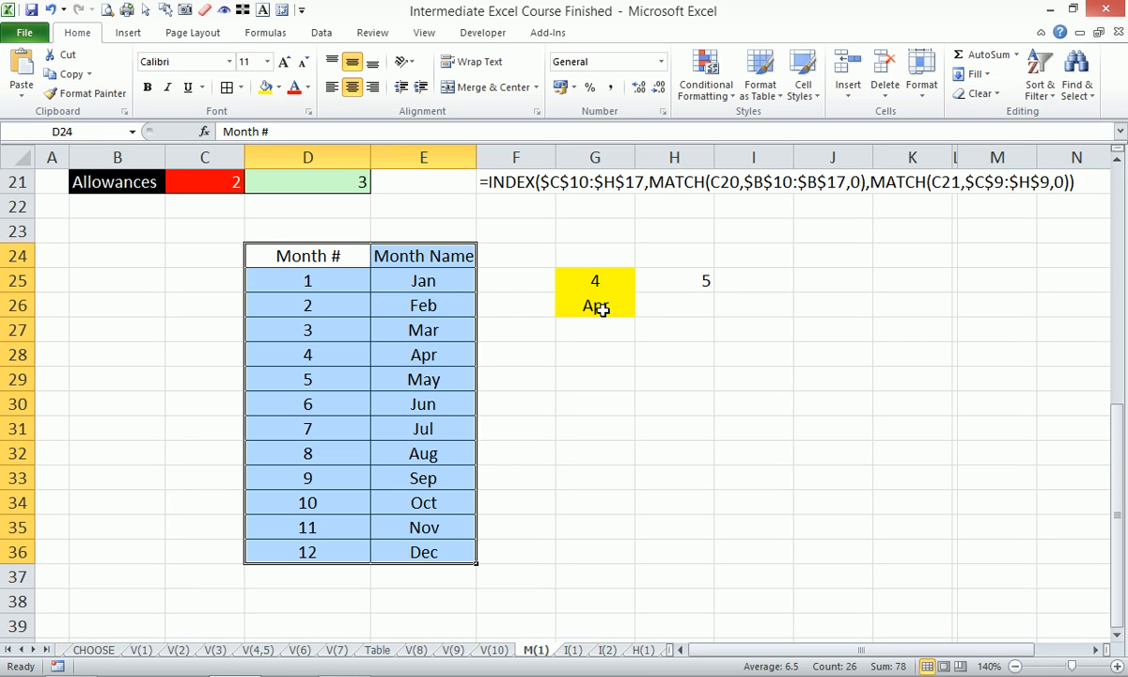
- Enter the VLOOKUP syntax as text in G27: '=VLOOKUP(lookup_Value,Table_Array,Column Index,RangeLookup)
{"action": "left_click", "coordinate": [583, 337]}
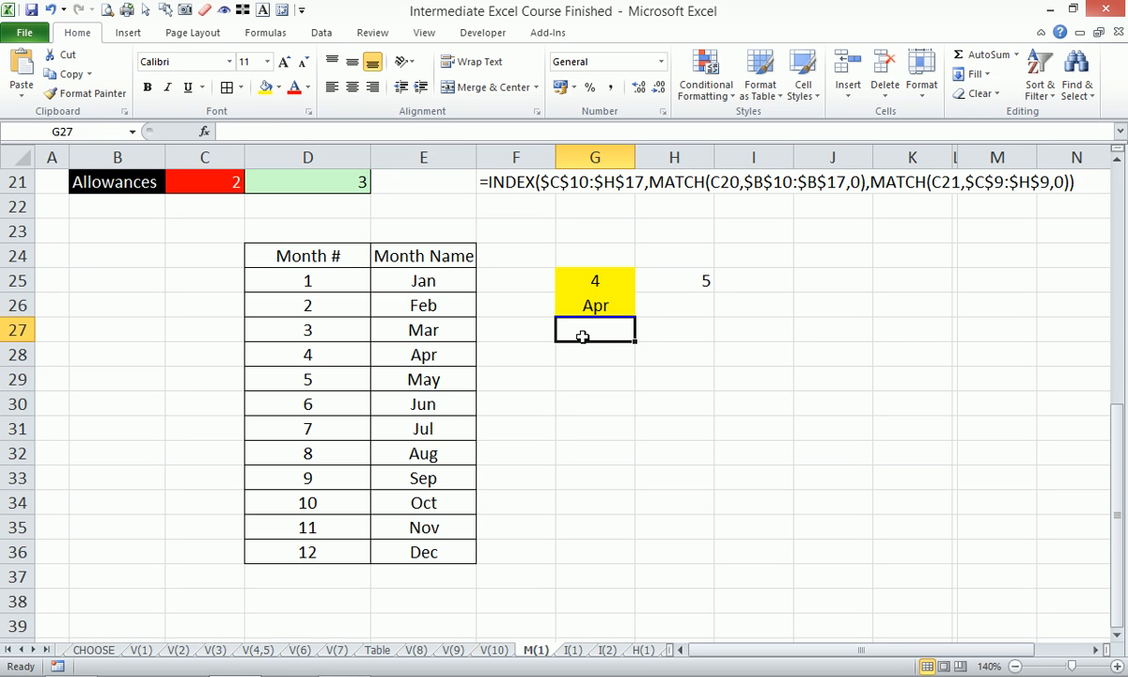
{"action": "type", "text": "=vlo"}
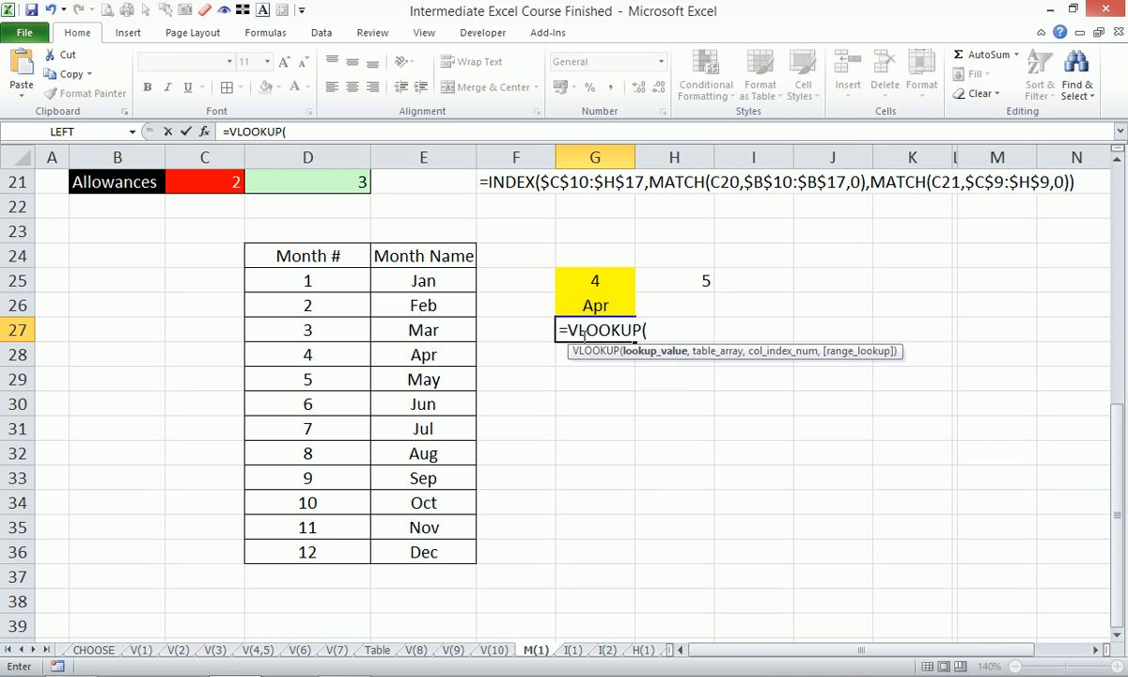
{"action": "left_click", "coordinate": [219, 132]}
{"action": "type", "text": "'"}
{"action": "left_click", "coordinate": [309, 132]}
{"action": "type", "text": "look"}
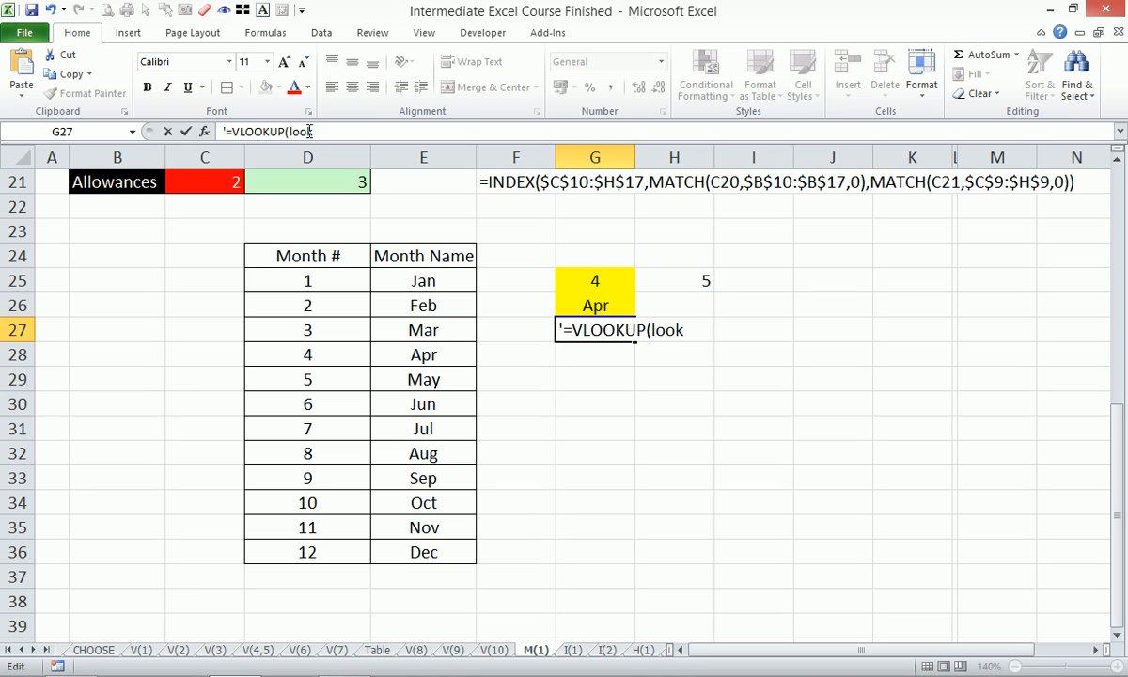
{"action": "type", "text": "up_Val"}
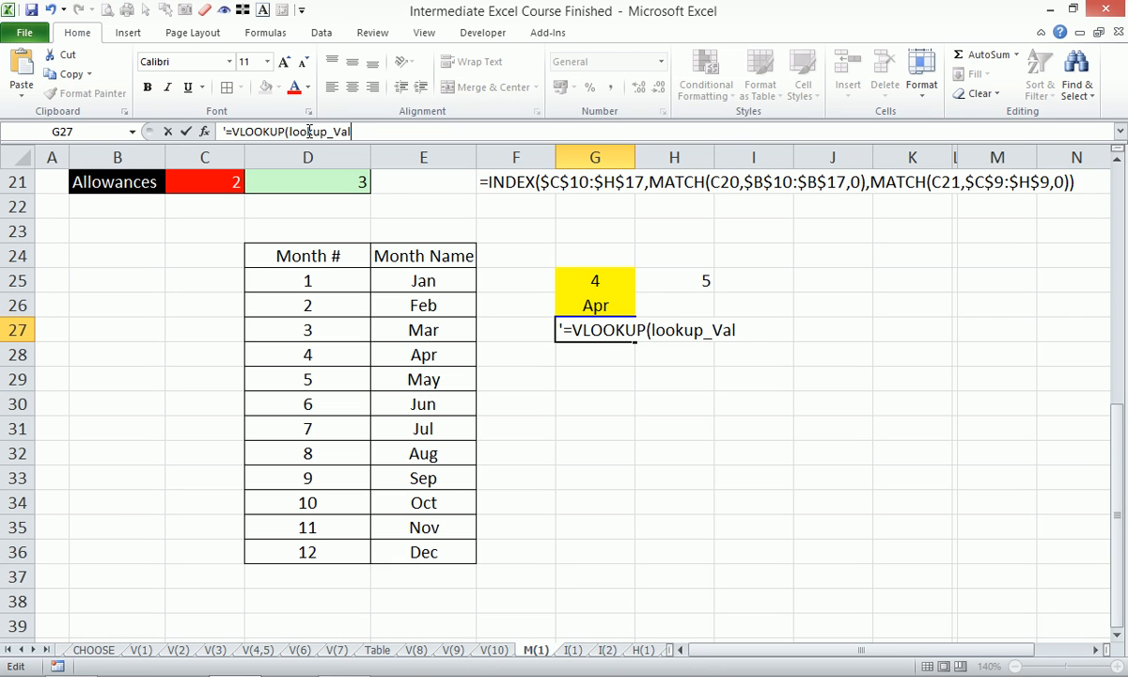
{"action": "type", "text": "ue,Tab"}
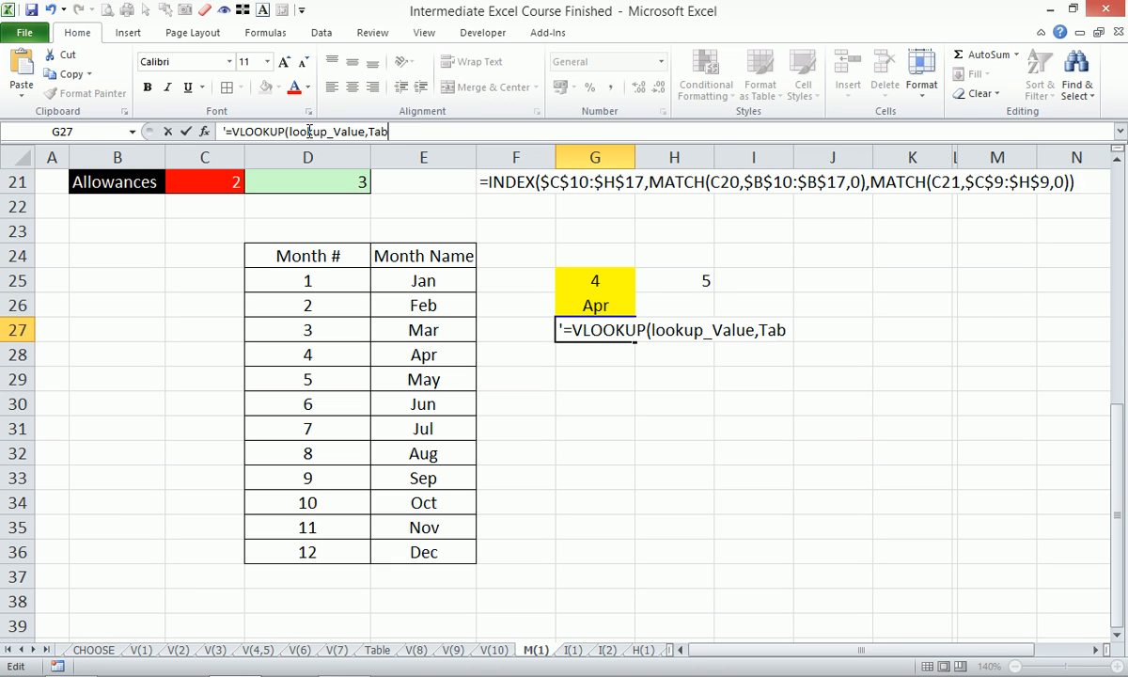
{"action": "type", "text": "le_Array,"}
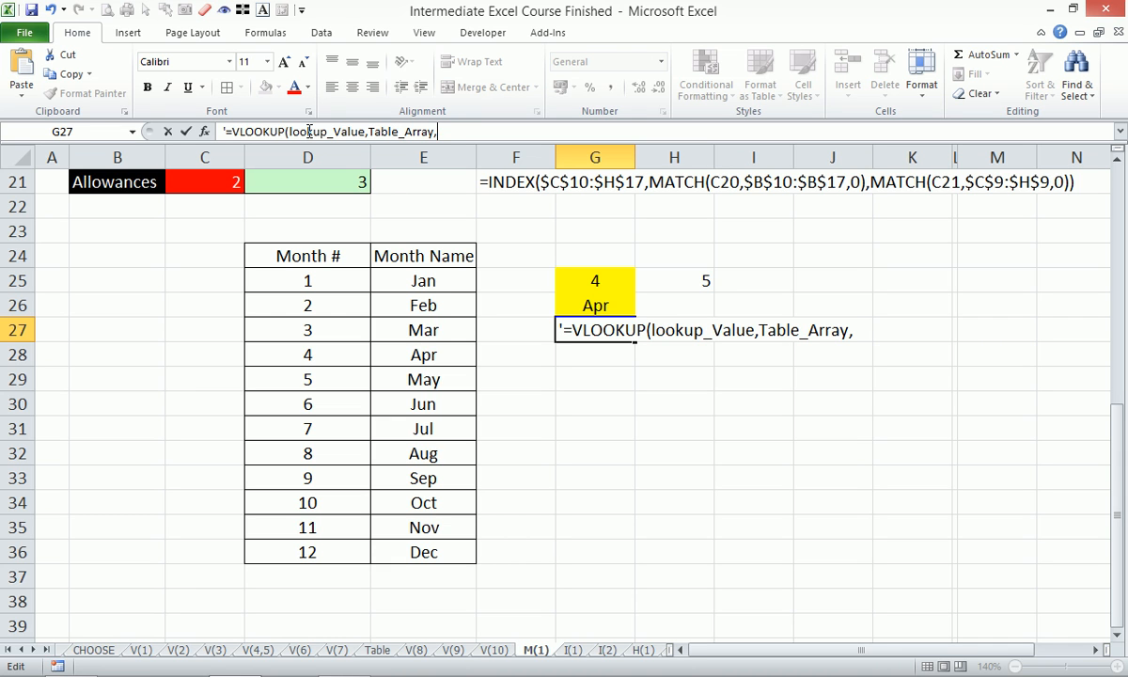
{"action": "type", "text": "Column I"}
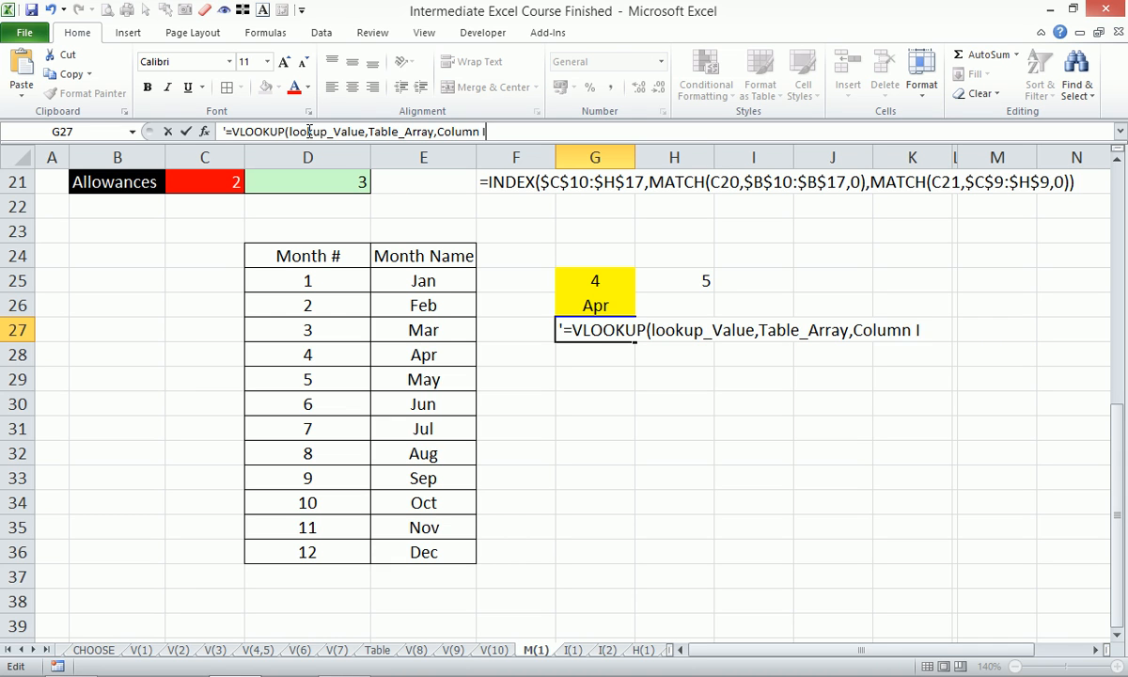
{"action": "type", "text": "ndex,Range"}
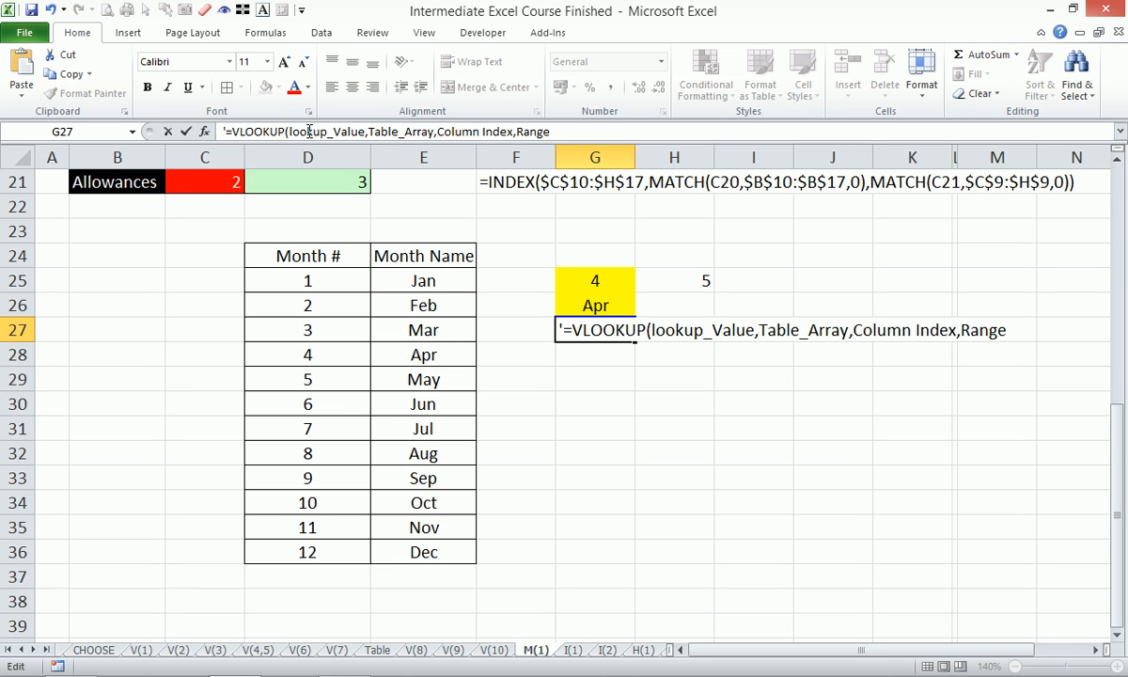
{"action": "type", "text": "Lookup)"}
{"action": "key", "text": "Return"}
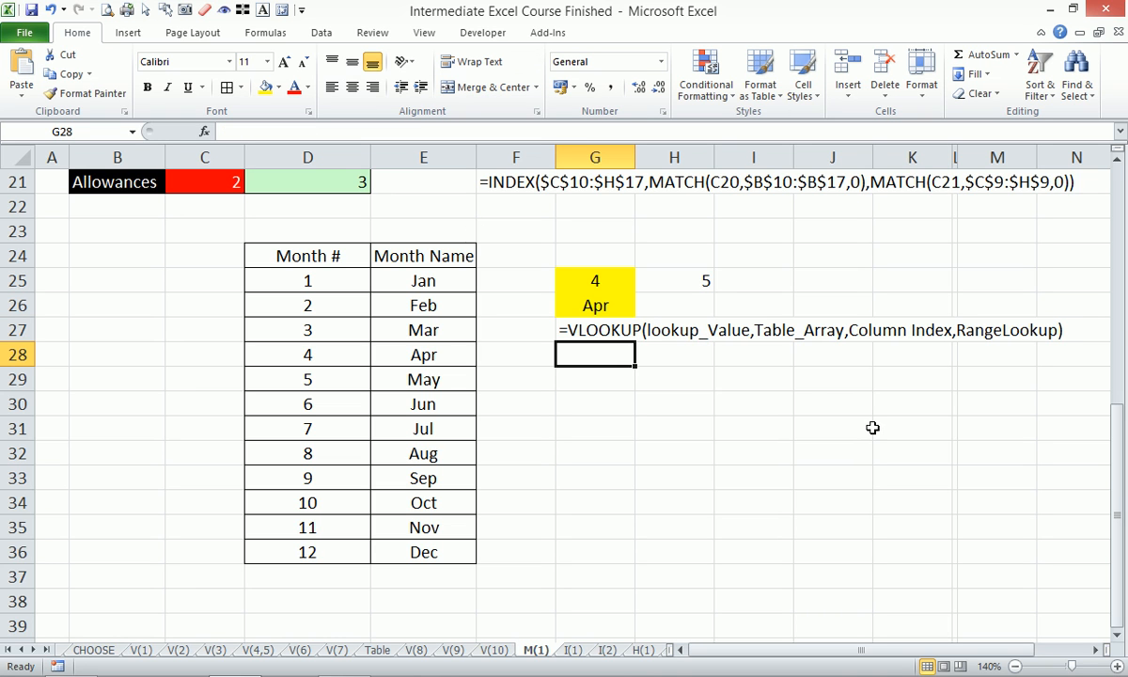
{"action": "left_click", "coordinate": [690, 346]}
{"action": "type", "text": "=m"}
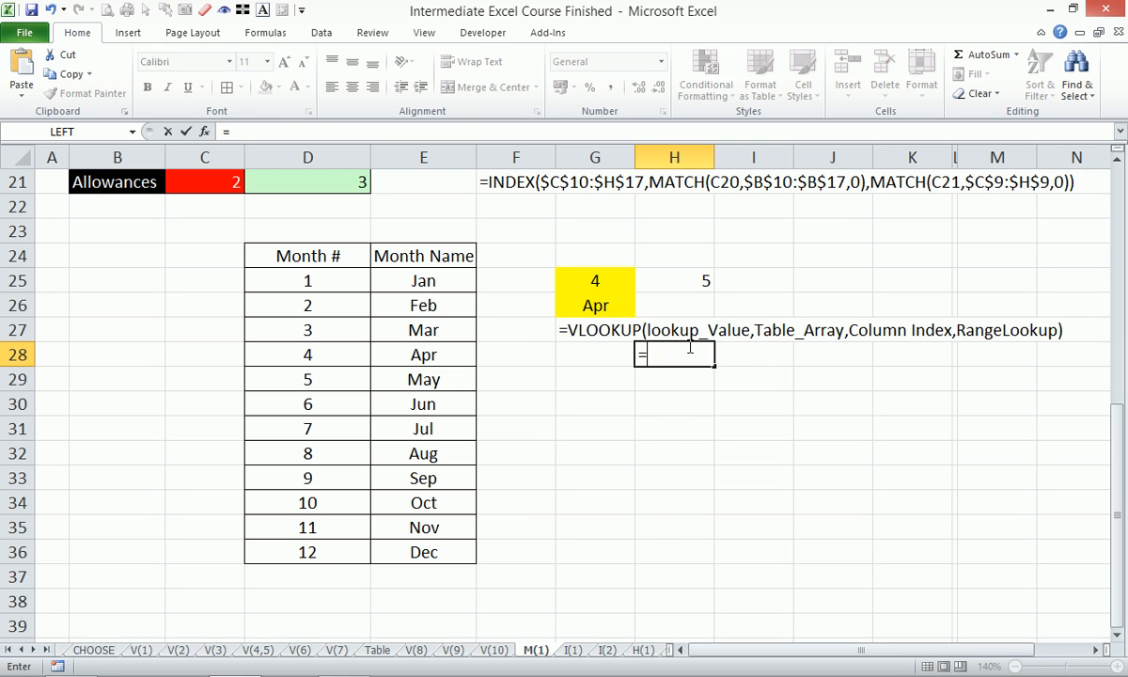
{"action": "key", "text": "BackSpace"}
{"action": "key", "text": "BackSpace"}
{"action": "type", "text": "=ma"}
{"action": "key", "text": "Down"}
{"action": "key", "text": "Tab"}
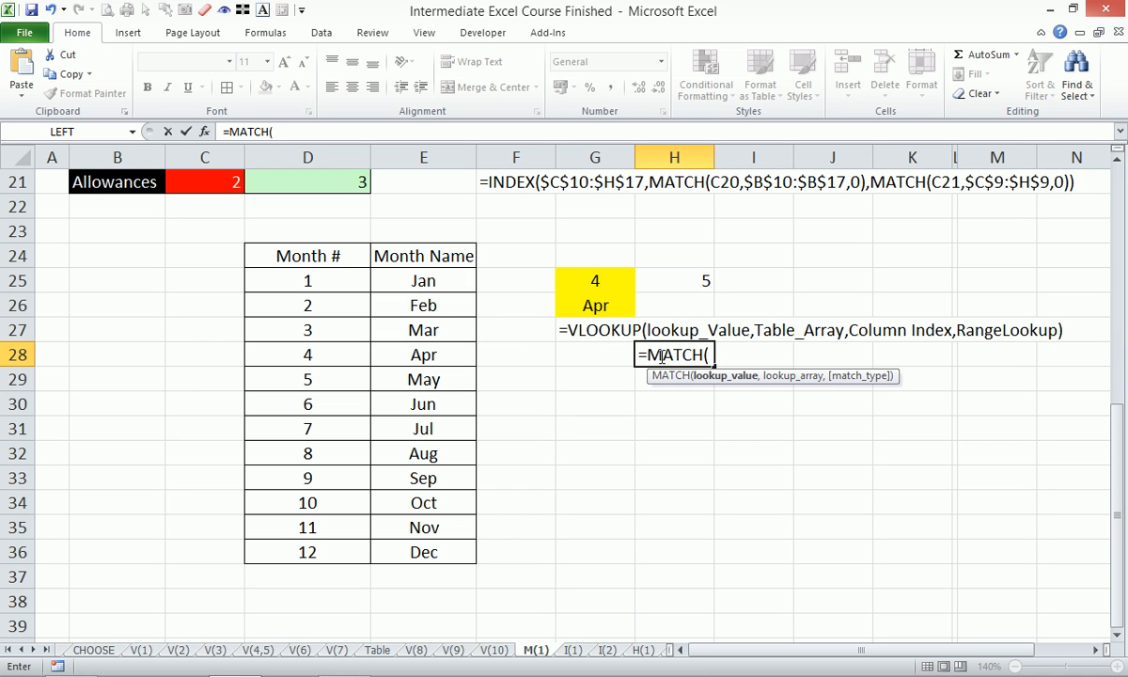
{"action": "key", "text": "Escape"}
- Copy the VLOOKUP syntax text from G27 and paste it as the content of H28
{"action": "left_click", "coordinate": [612, 329]}
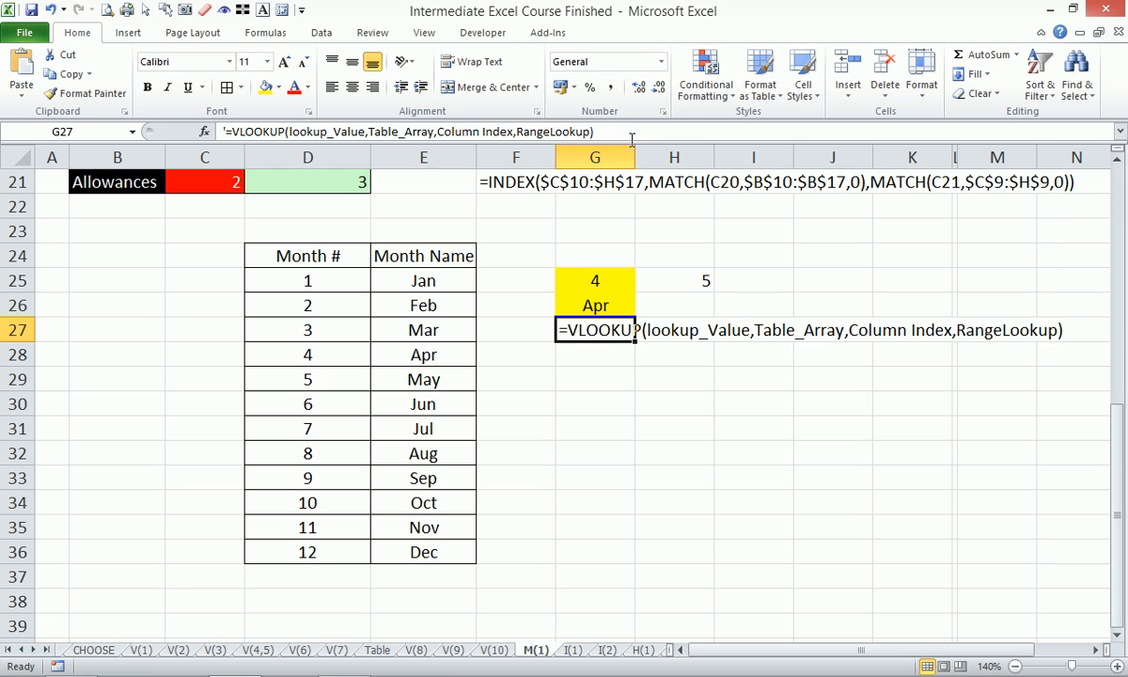
{"action": "left_click_drag", "start_coordinate": [599, 134], "coordinate": [3, 103]}
{"action": "left_click", "coordinate": [78, 76]}
{"action": "key", "text": "Escape"}
{"action": "left_click", "coordinate": [679, 329]}
{"action": "left_click", "coordinate": [669, 358]}
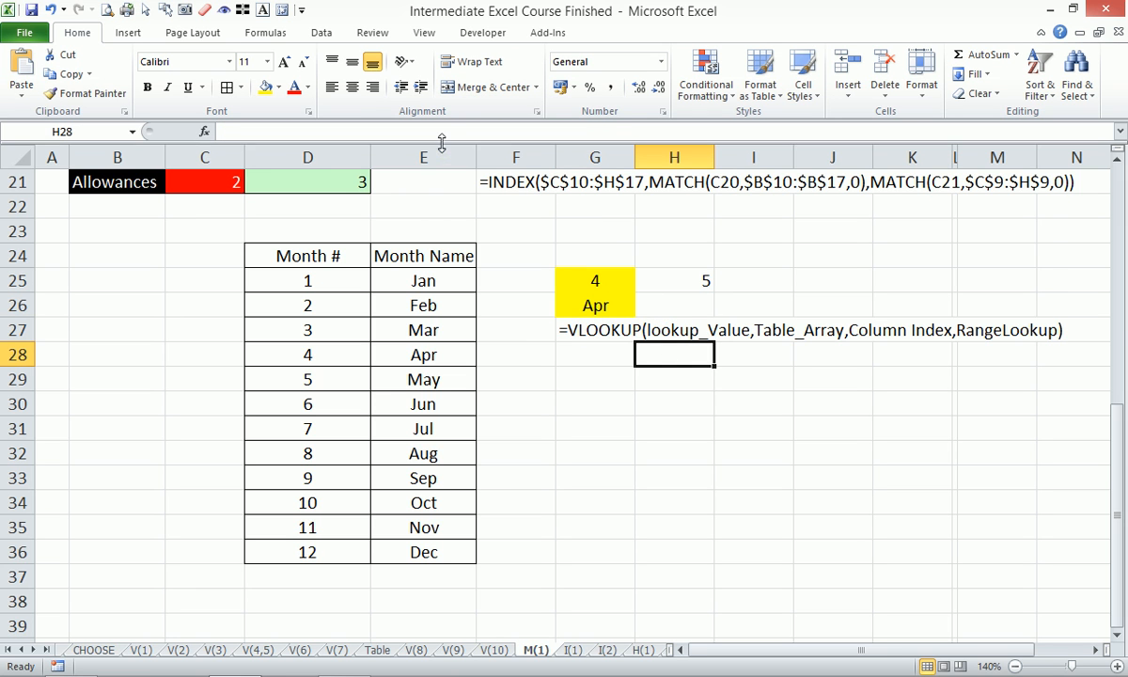
{"action": "left_click", "coordinate": [415, 130]}
{"action": "key", "text": "ctrl+v"}
- Edit the pasted syntax text in H28 to read '=match(lookup_Value,Lookup_Array,MatchType)
{"action": "left_click_drag", "start_coordinate": [284, 131], "coordinate": [234, 135]}
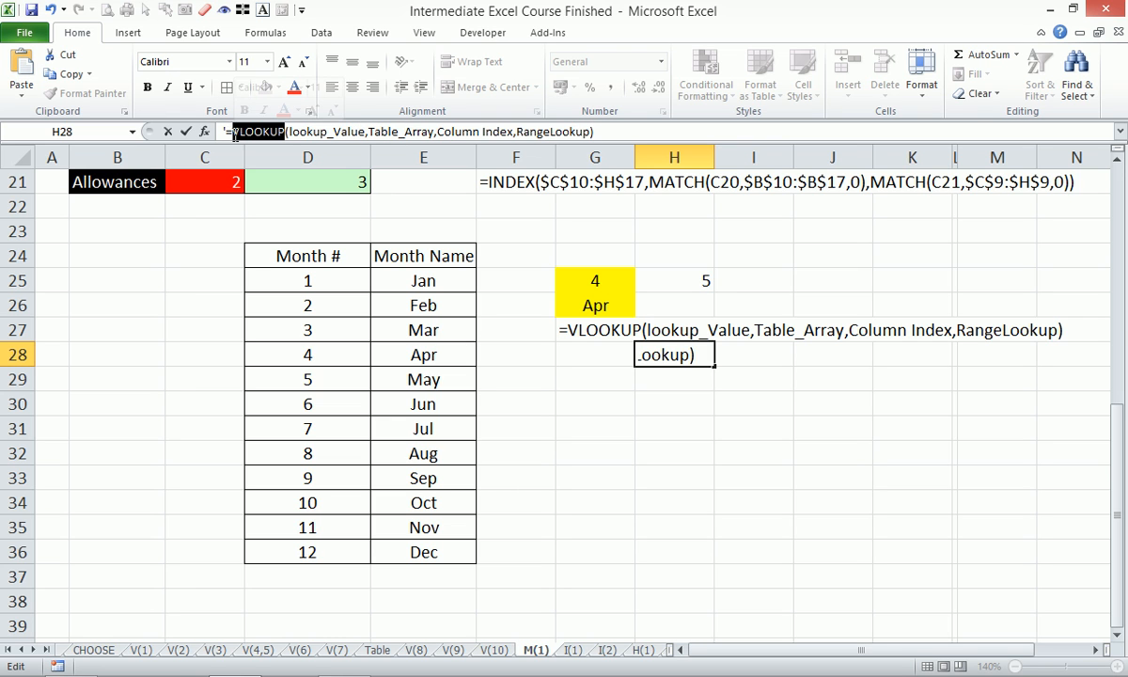
{"action": "type", "text": "matc"}
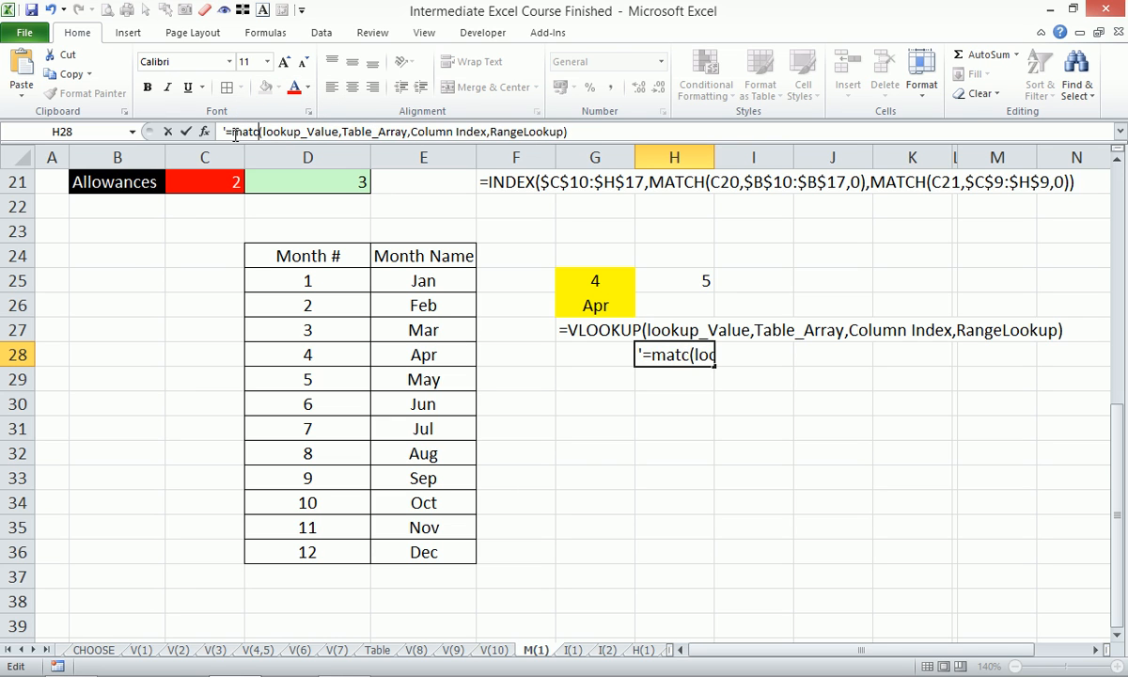
{"action": "type", "text": "h"}
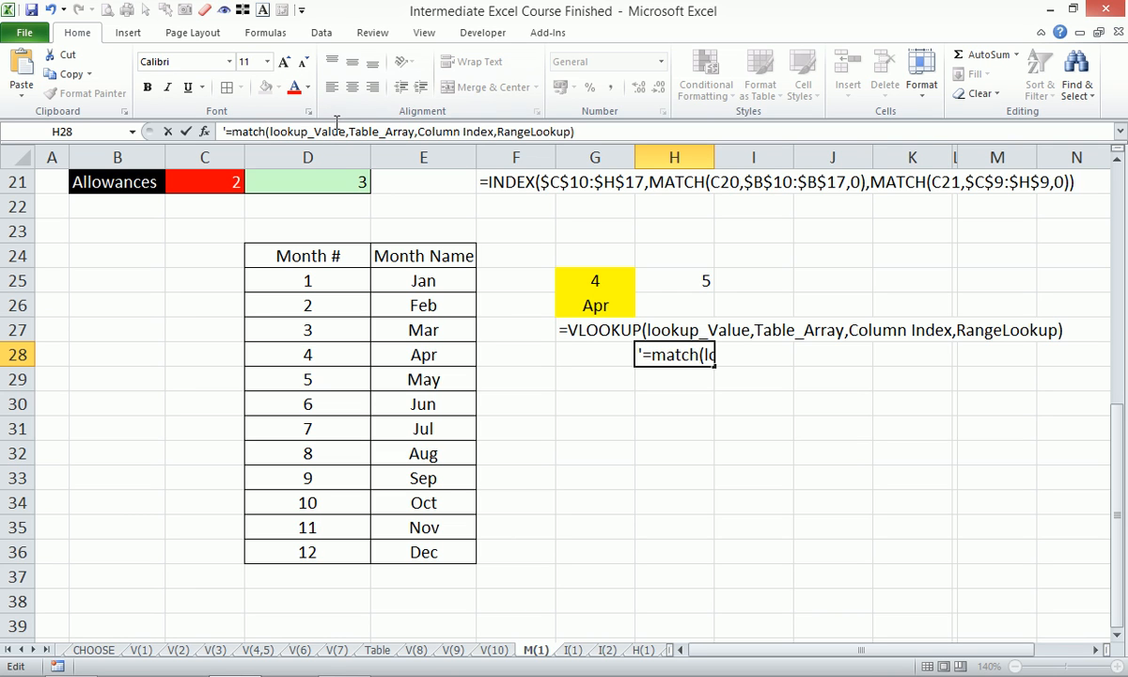
{"action": "left_click_drag", "start_coordinate": [349, 132], "coordinate": [379, 132]}
{"action": "type", "text": "Lookup"}
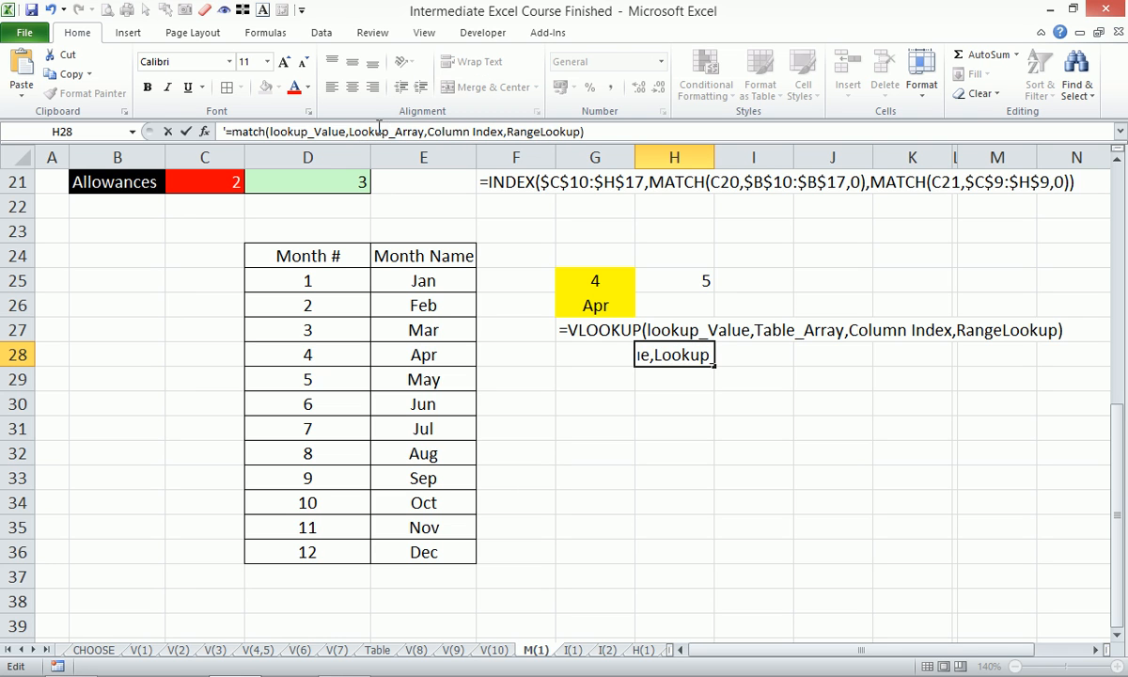
{"action": "left_click", "coordinate": [428, 131]}
{"action": "left_click_drag", "start_coordinate": [429, 132], "coordinate": [505, 132]}
{"action": "key", "text": "BackSpace"}
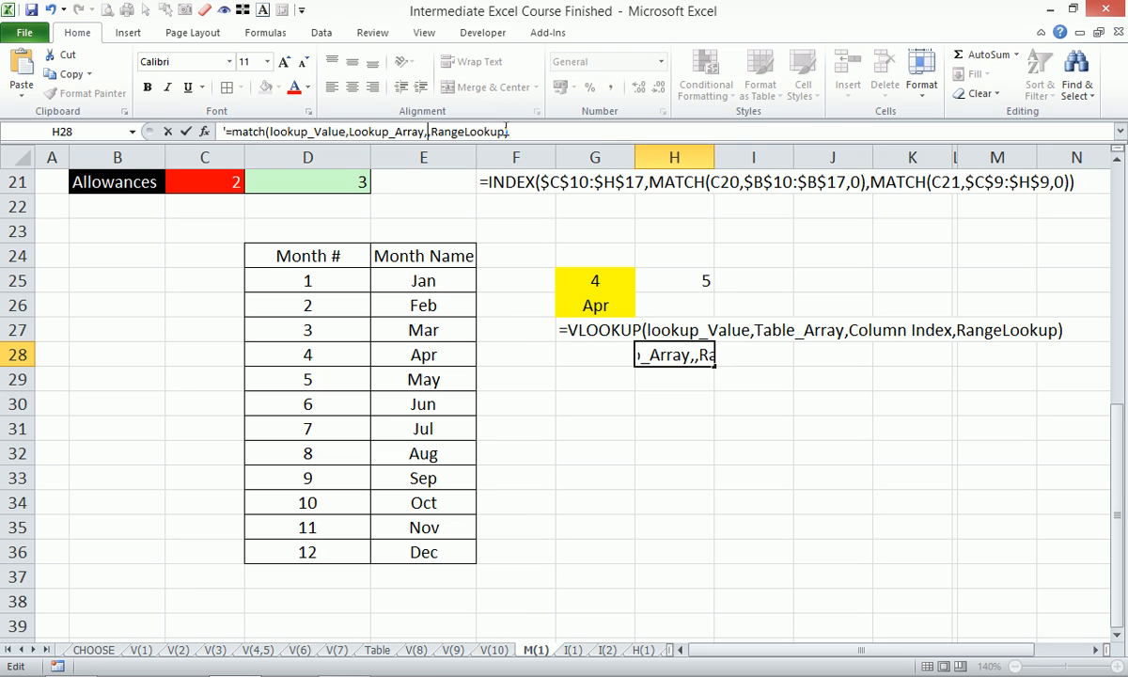
{"action": "left_click_drag", "start_coordinate": [428, 132], "coordinate": [503, 132]}
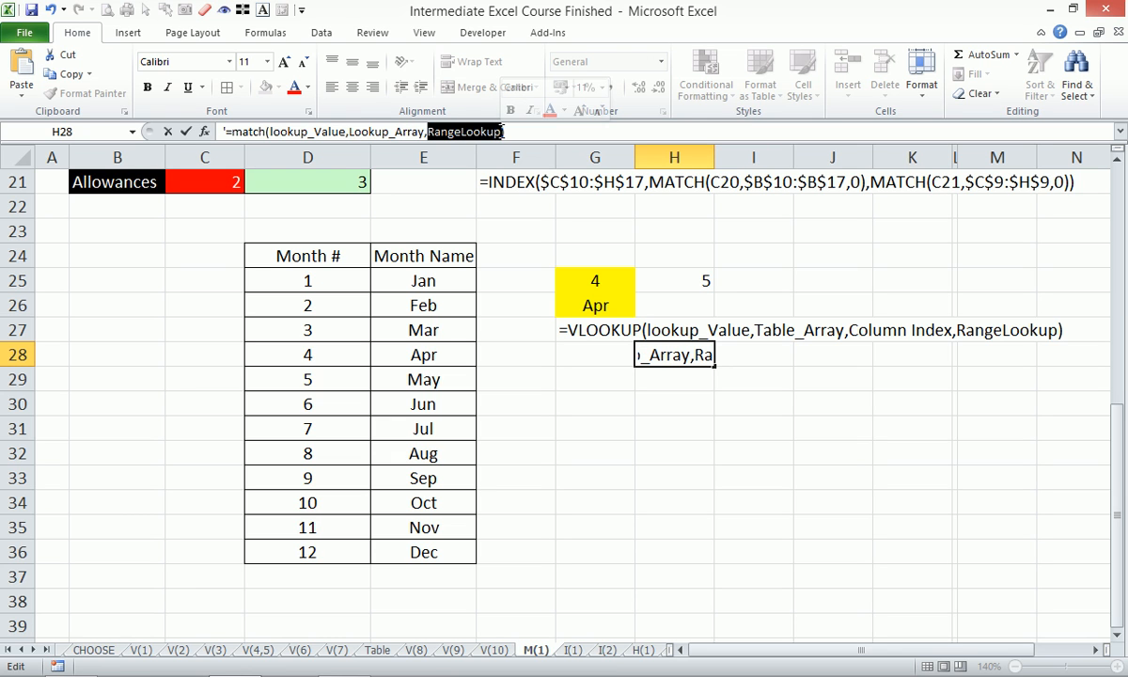
{"action": "type", "text": "Match"}
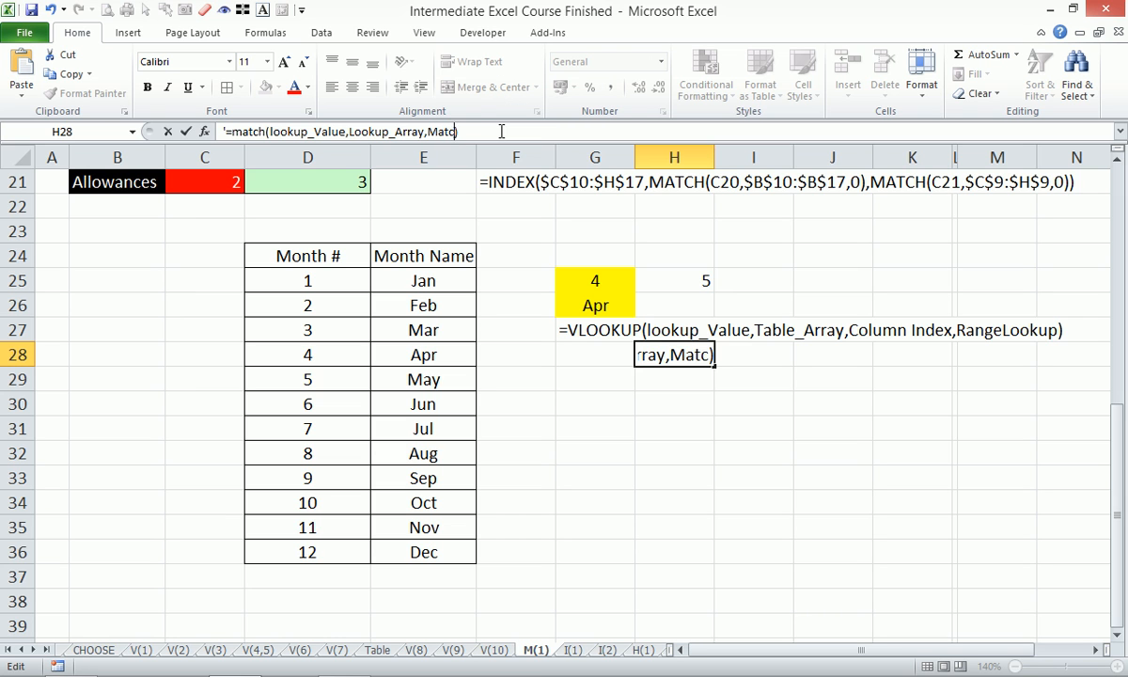
{"action": "type", "text": "Type"}
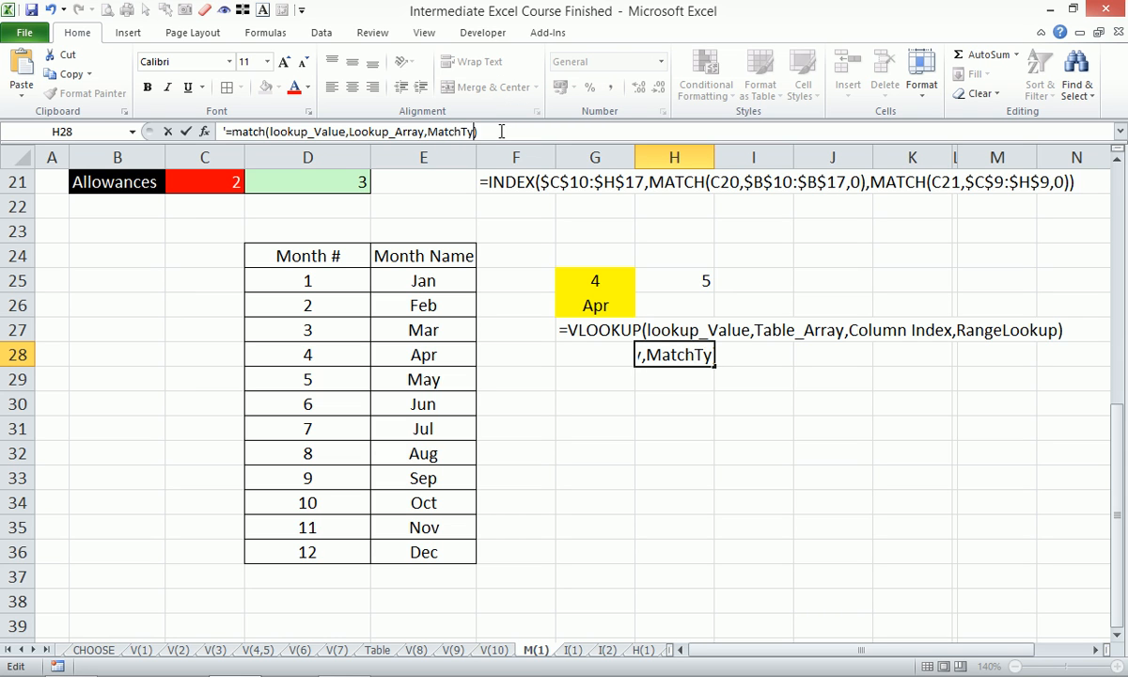
{"action": "key", "text": "Return"}
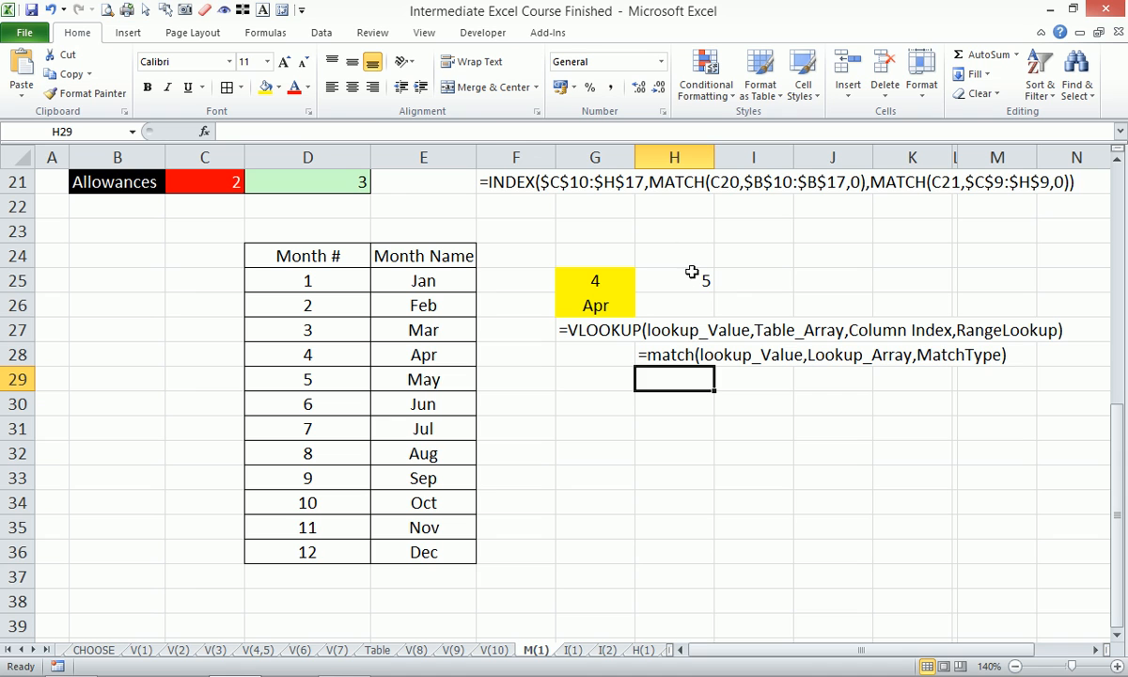
{"action": "left_click", "coordinate": [648, 274]}
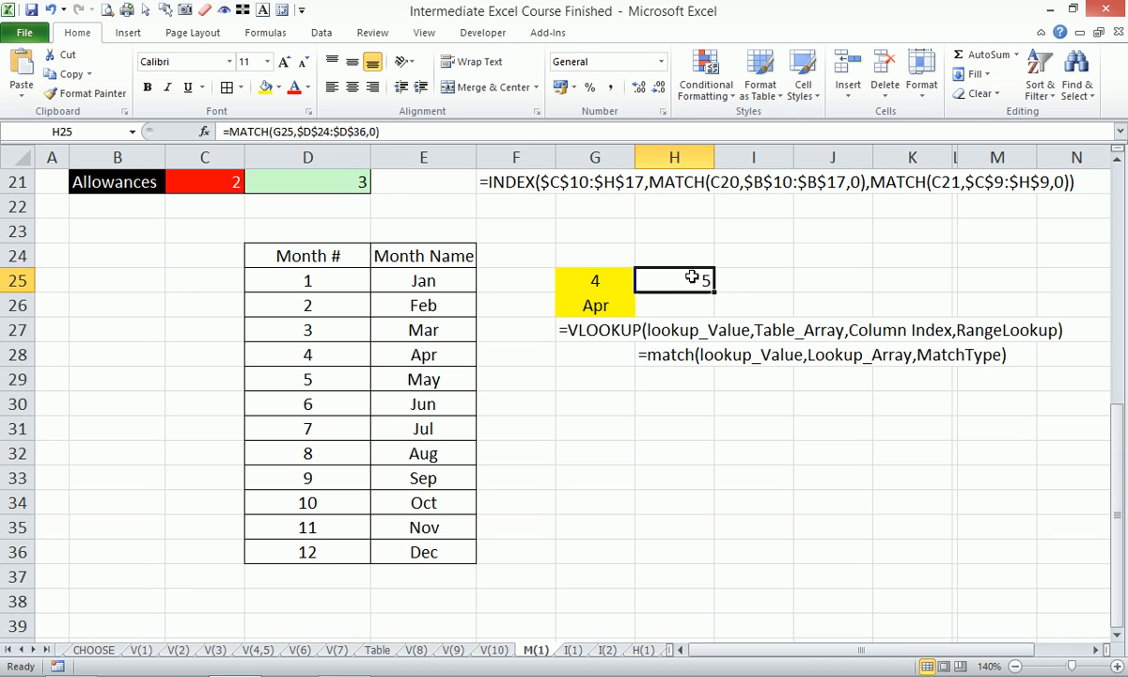
{"action": "left_click", "coordinate": [571, 325]}
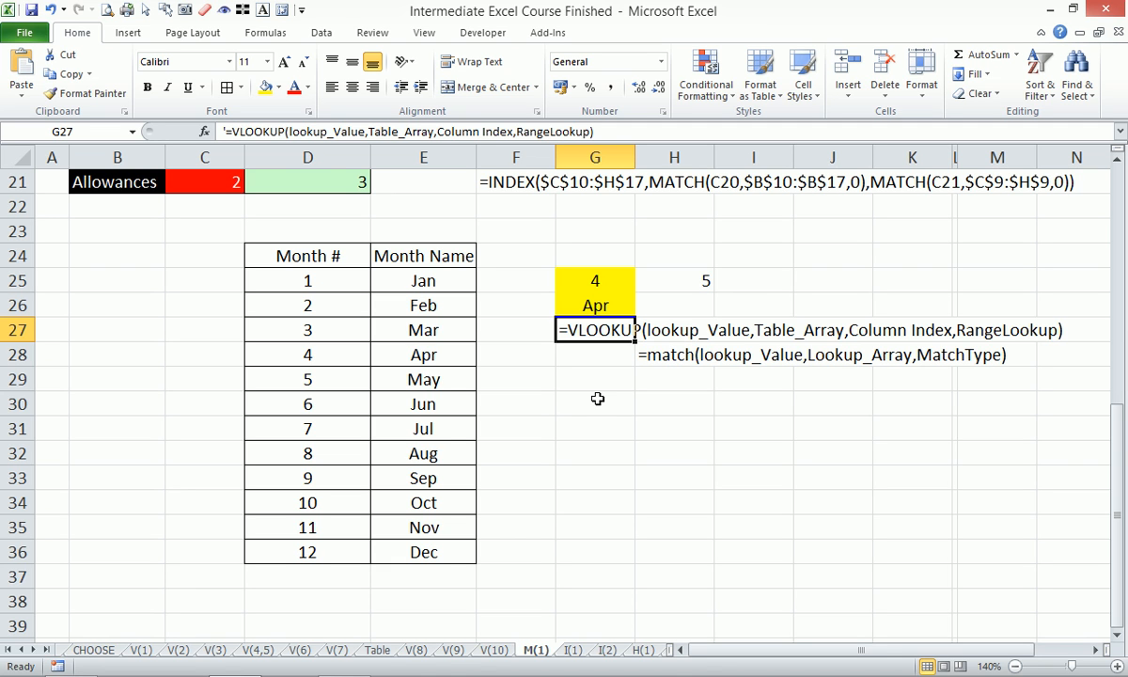
- Start an INDEX formula in I30 with the month name column $E$24:$E$36 as its absolute array
{"action": "left_click", "coordinate": [716, 412]}
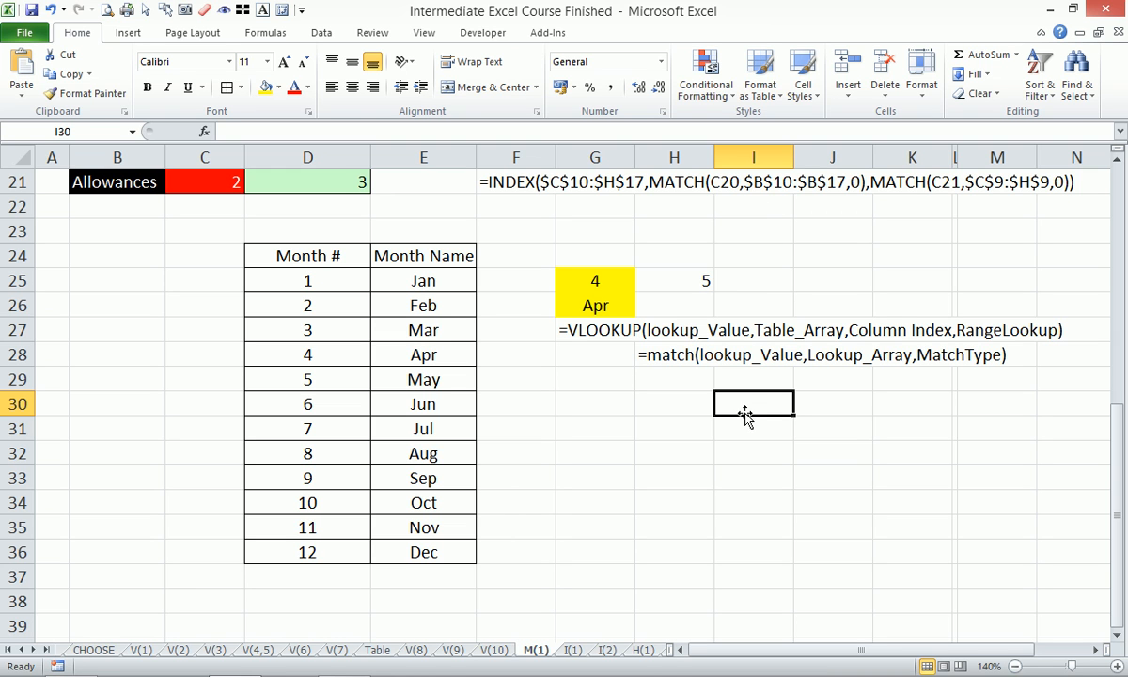
{"action": "type", "text": "=inde"}
{"action": "key", "text": "Tab"}
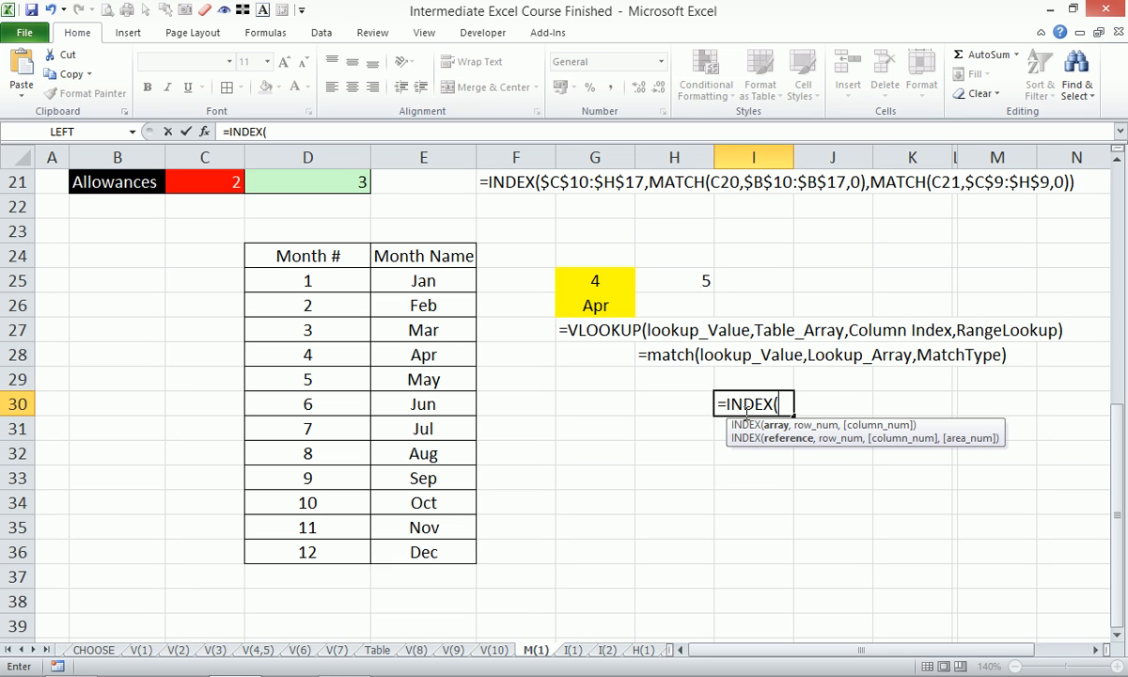
{"action": "left_click_drag", "start_coordinate": [439, 254], "coordinate": [436, 553]}
{"action": "key", "text": "F4"}
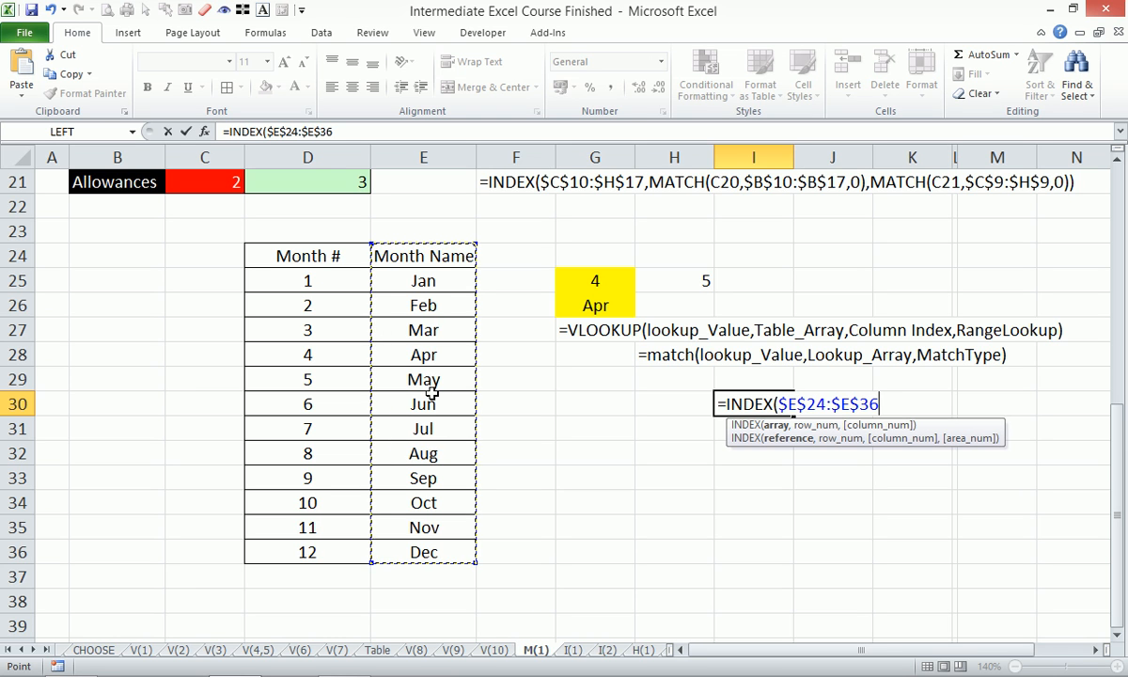
{"action": "type", "text": ","}
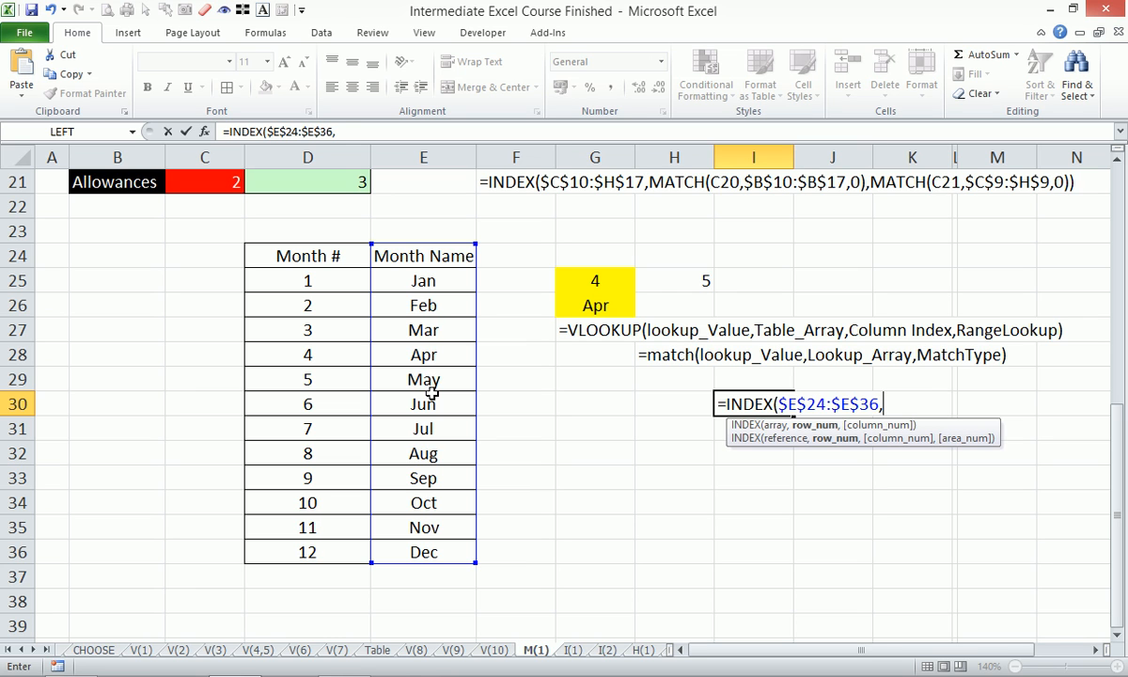
- Complete I30's INDEX formula with MATCH(G25,$D$24:$D$36,0) as the row number
{"action": "type", "text": "ma"}
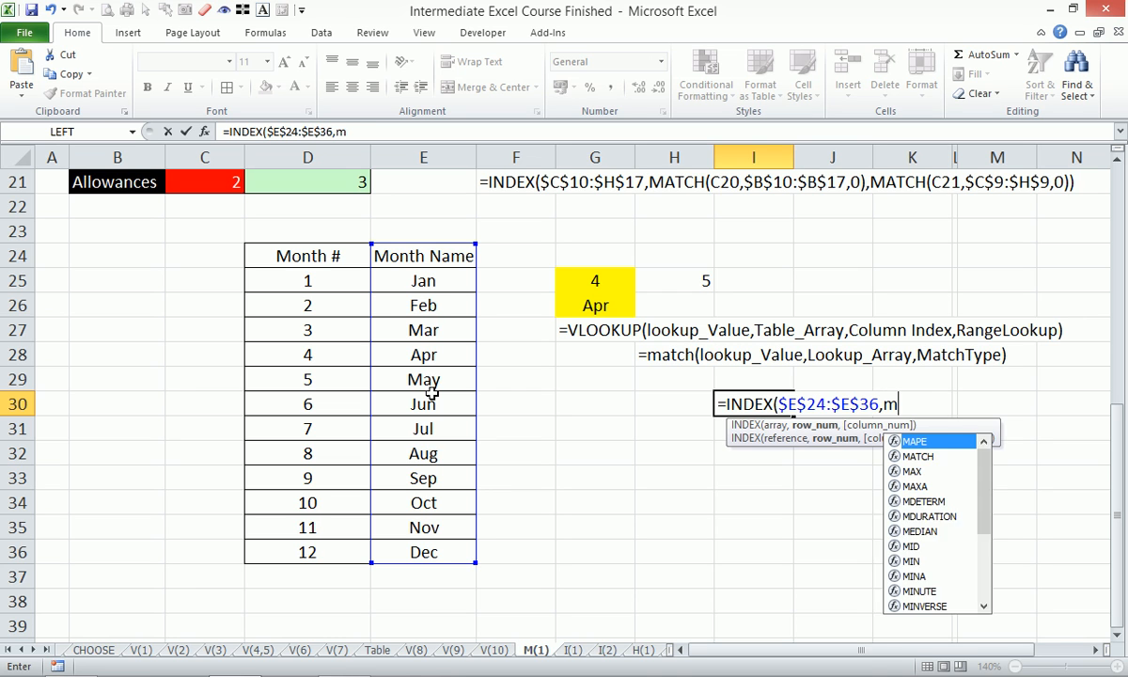
{"action": "key", "text": "Down"}
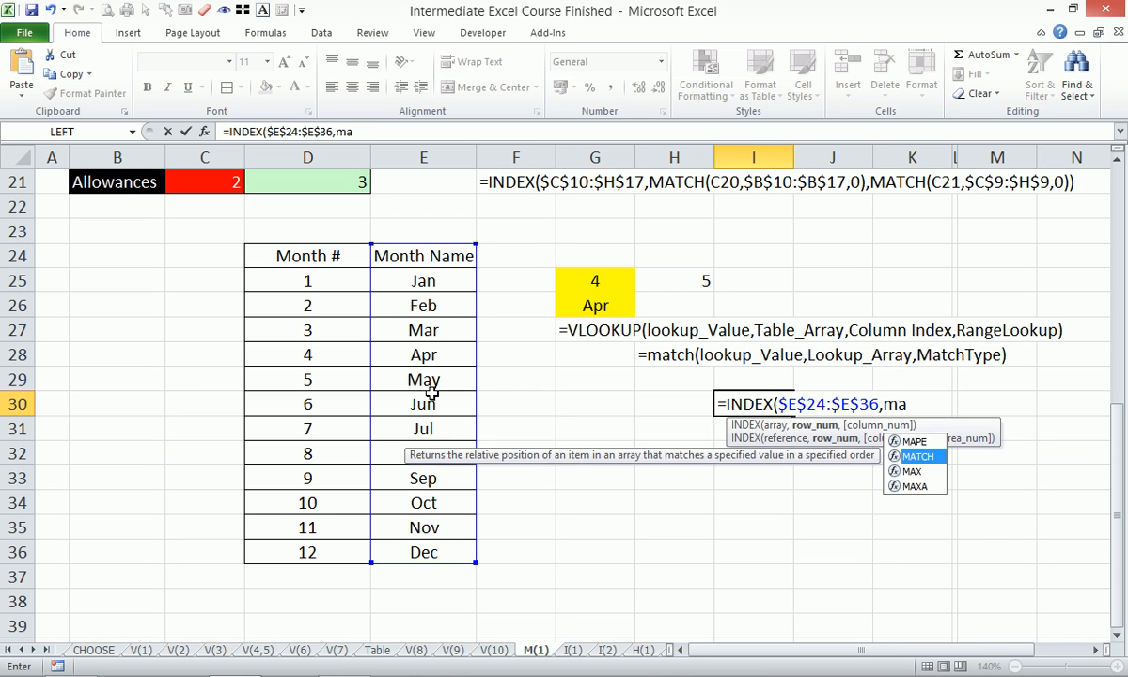
{"action": "key", "text": "Tab"}
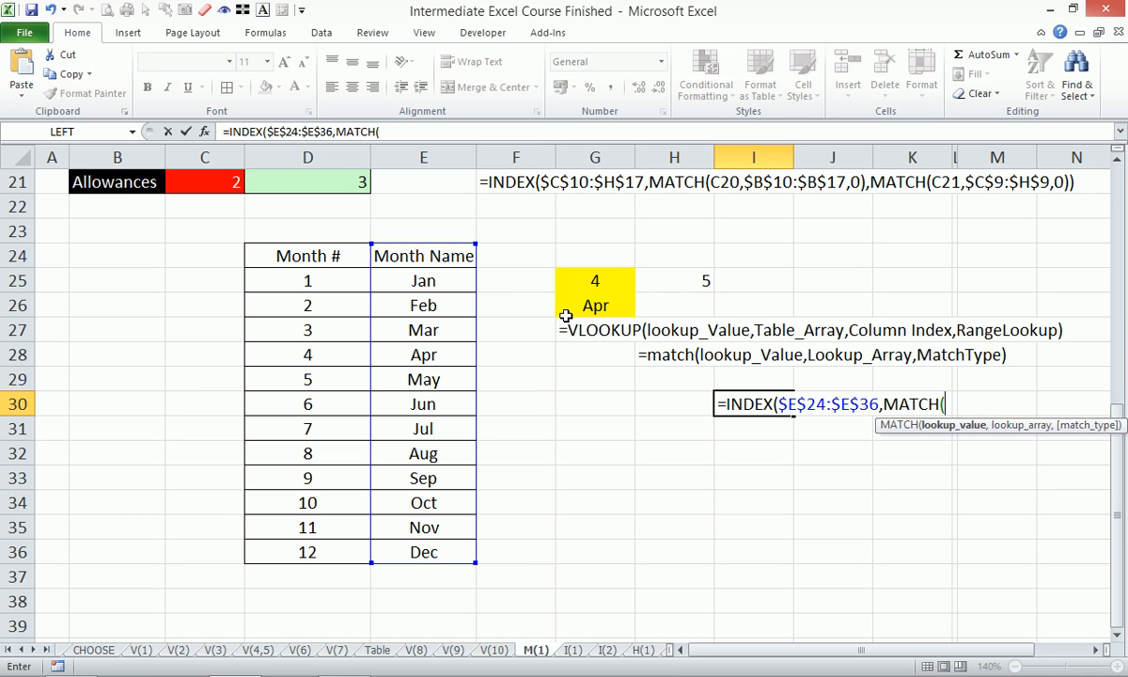
{"action": "left_click", "coordinate": [606, 279]}
{"action": "type", "text": ","}
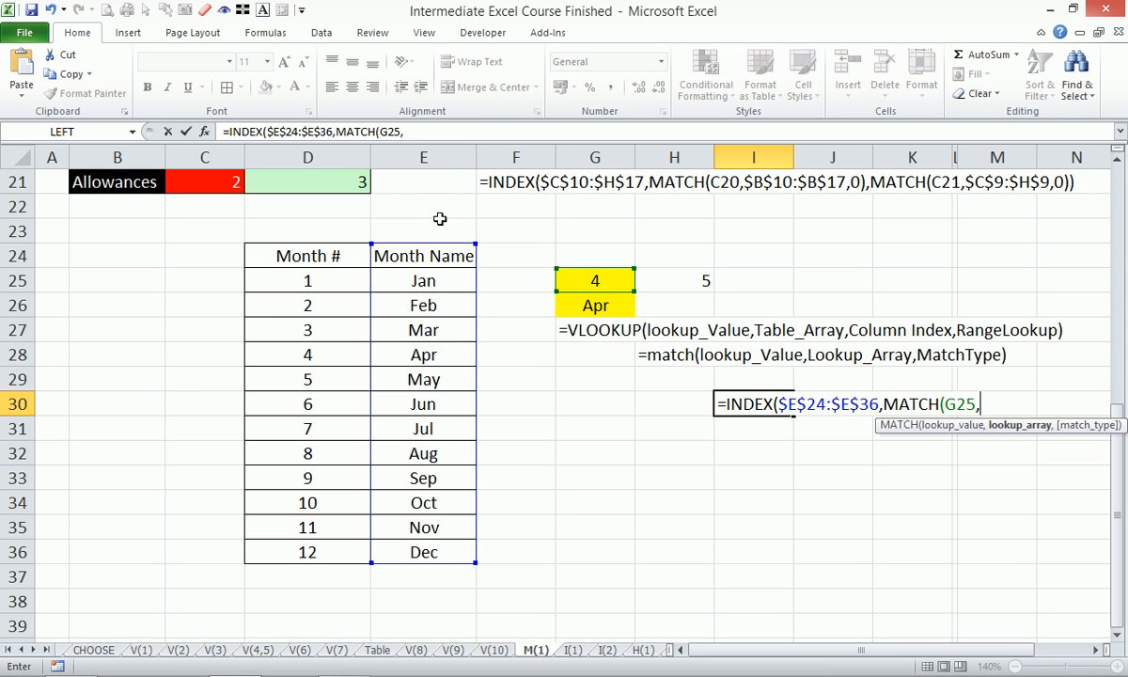
{"action": "left_click", "coordinate": [322, 261]}
{"action": "left_click_drag", "start_coordinate": [322, 261], "coordinate": [325, 547]}
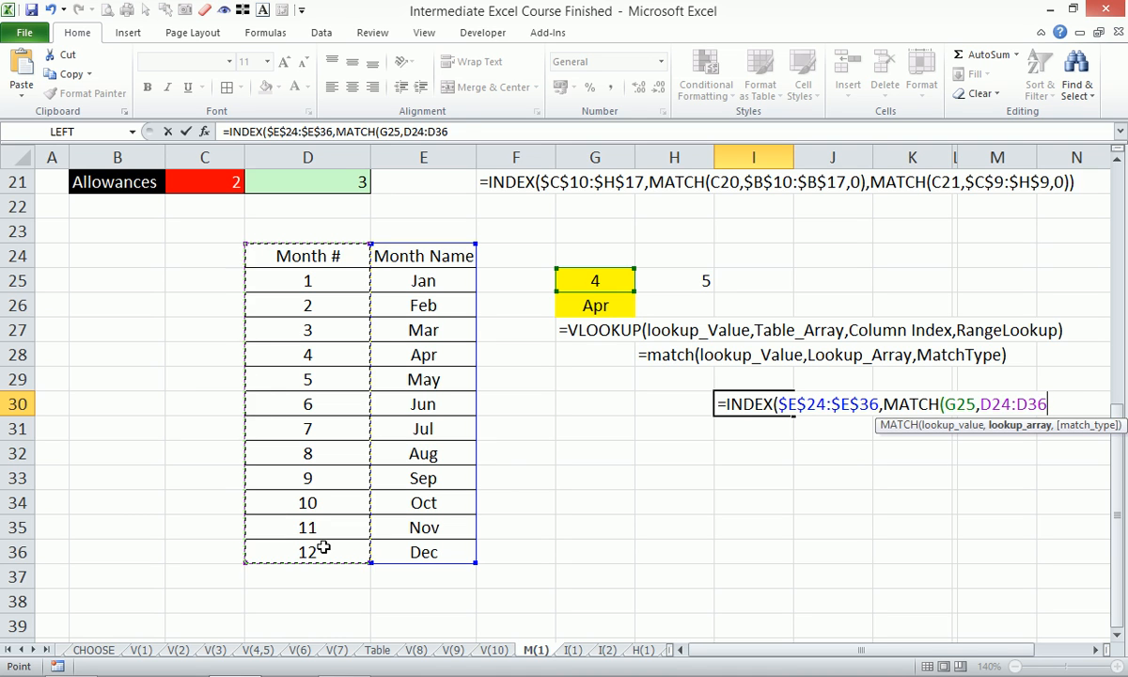
{"action": "key", "text": "F4"}
{"action": "type", "text": ","}
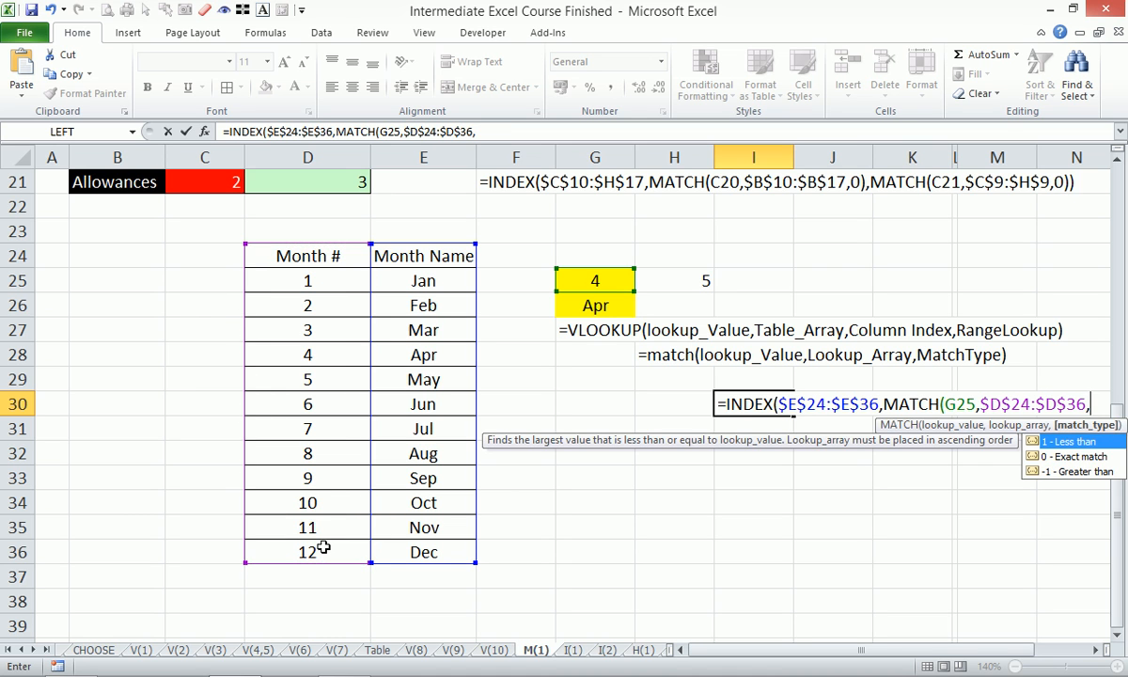
{"action": "type", "text": "0)"}
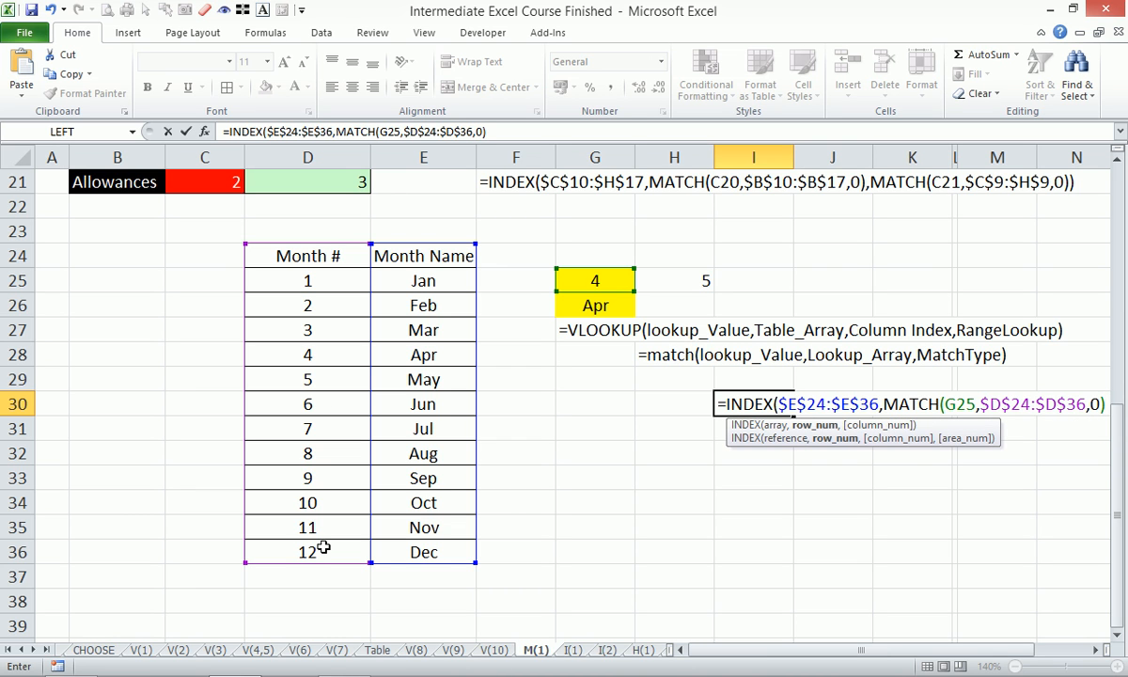
{"action": "type", "text": ")"}
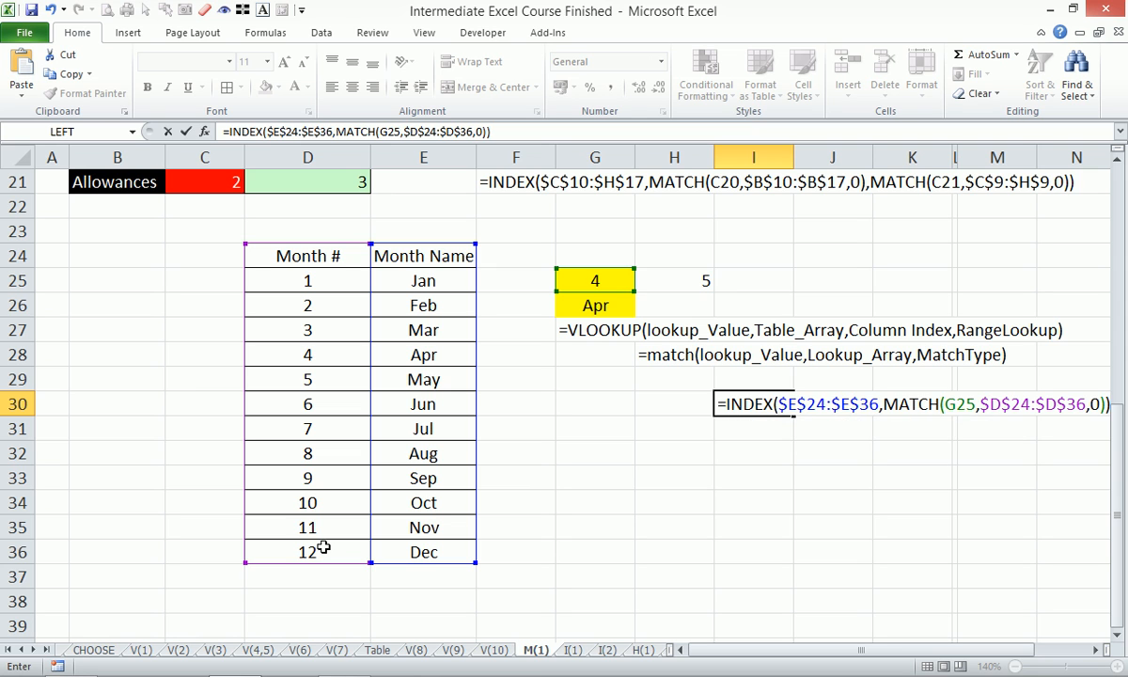
{"action": "key", "text": "Return"}
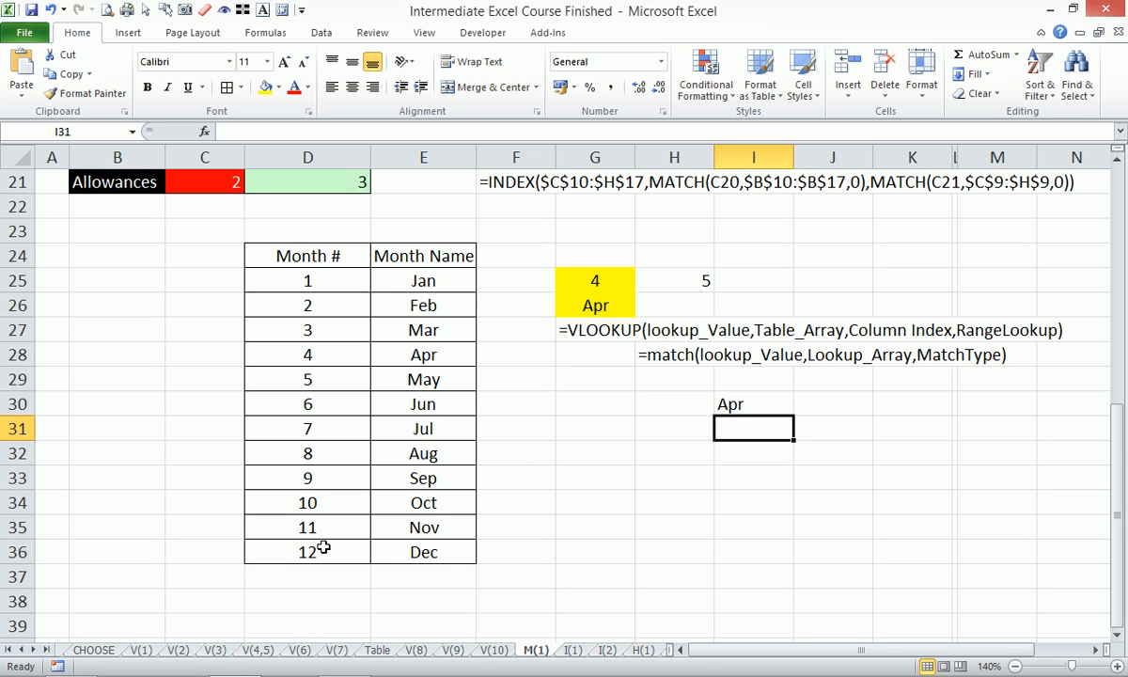
- Review the income and allowances table by highlighting C10:H17, its first column C10:C17 and its first row C10:H10
{"action": "key", "text": "Up"}
{"action": "key", "text": "Up"}
{"action": "key", "text": "Left"}
{"action": "key", "text": "Left"}
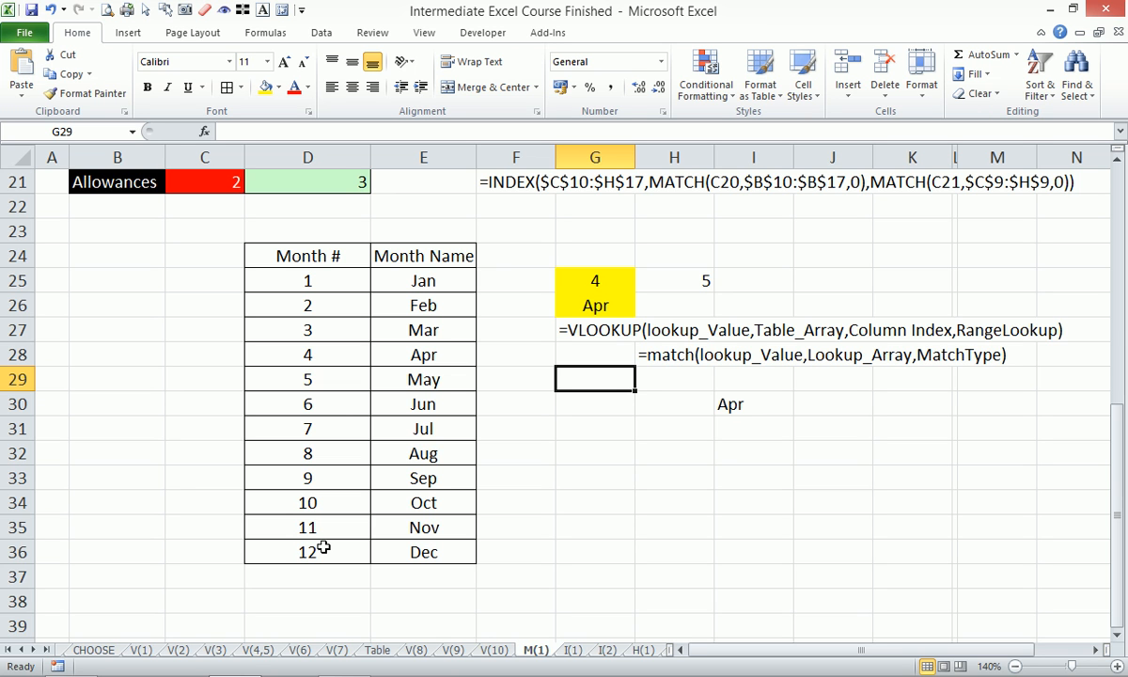
{"action": "scroll", "coordinate": [442, 442], "scroll_direction": "up", "scroll_amount": 4}
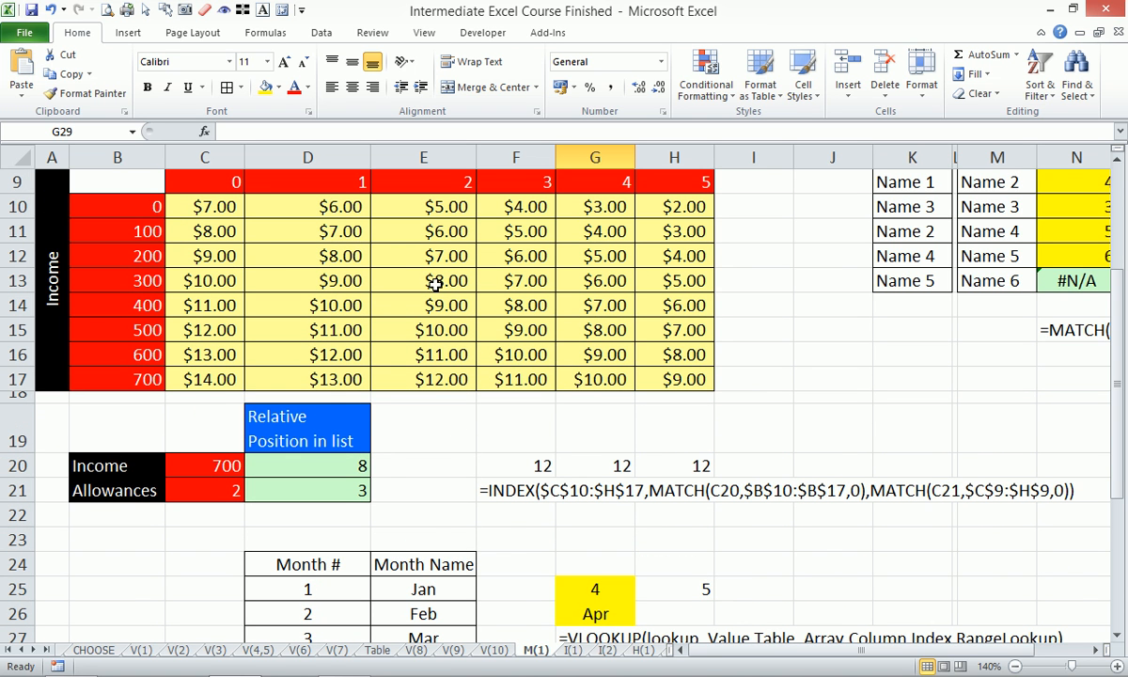
{"action": "left_click", "coordinate": [208, 200]}
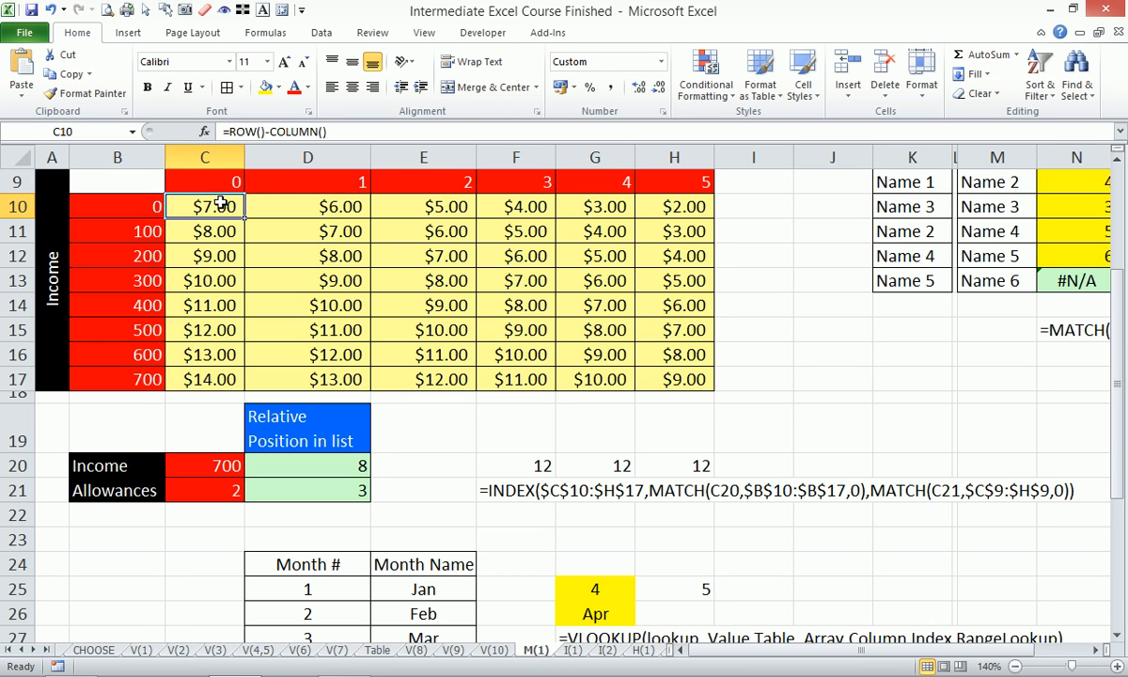
{"action": "left_click_drag", "start_coordinate": [215, 201], "coordinate": [703, 379]}
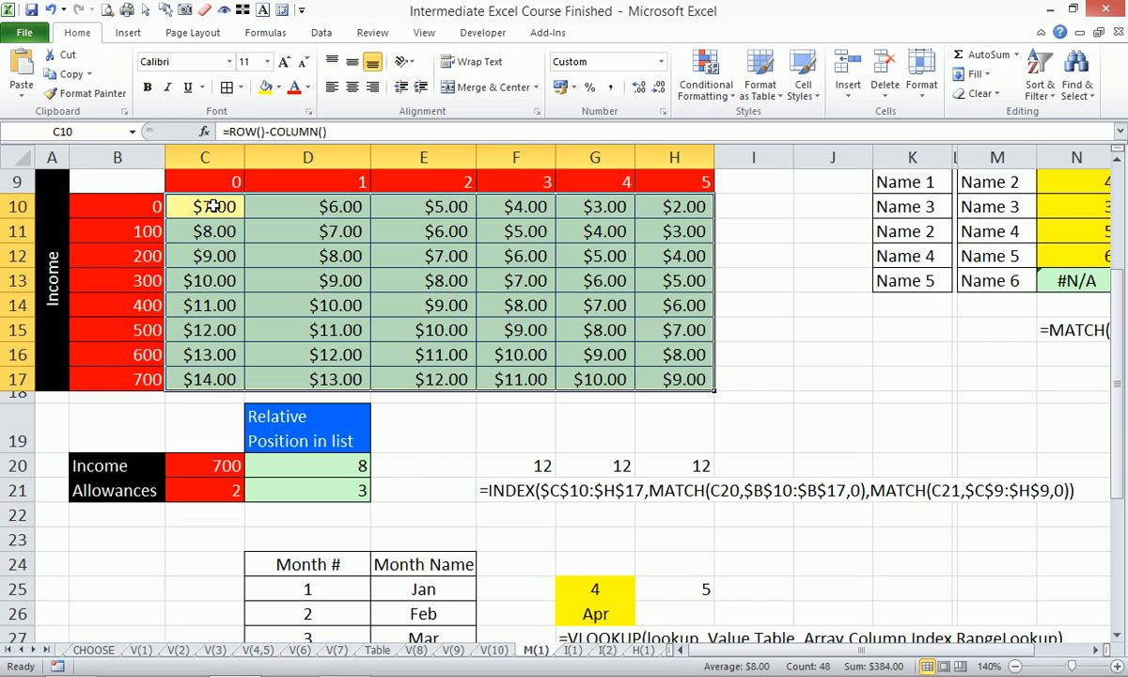
{"action": "left_click_drag", "start_coordinate": [202, 196], "coordinate": [218, 377]}
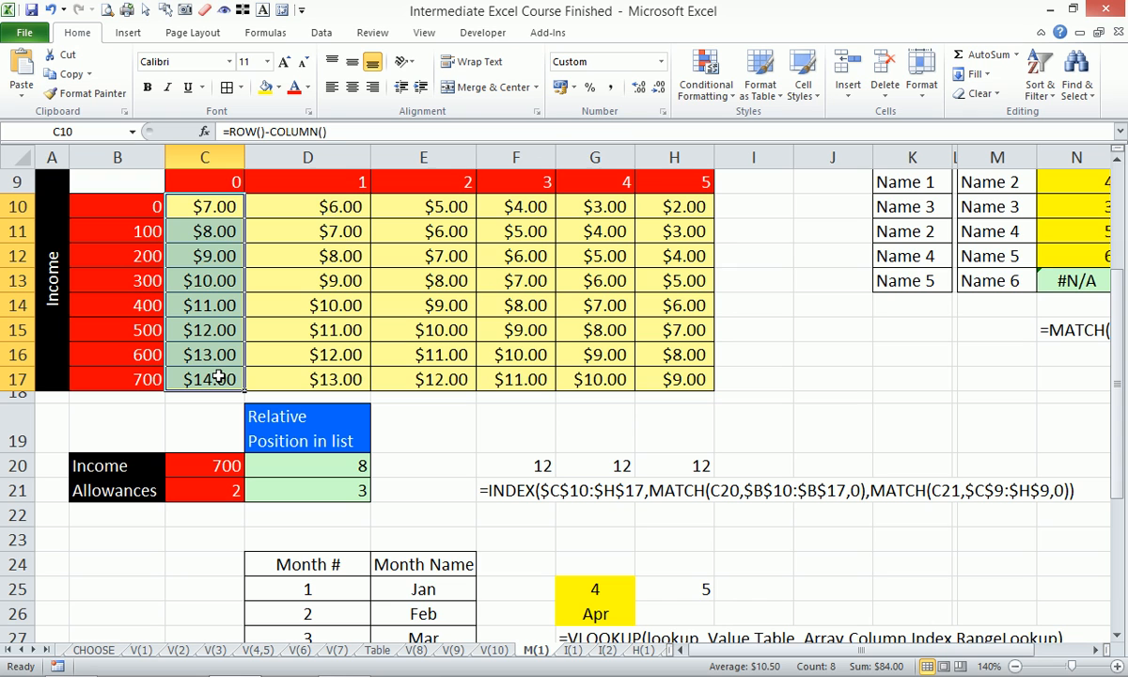
{"action": "left_click_drag", "start_coordinate": [212, 202], "coordinate": [658, 207]}
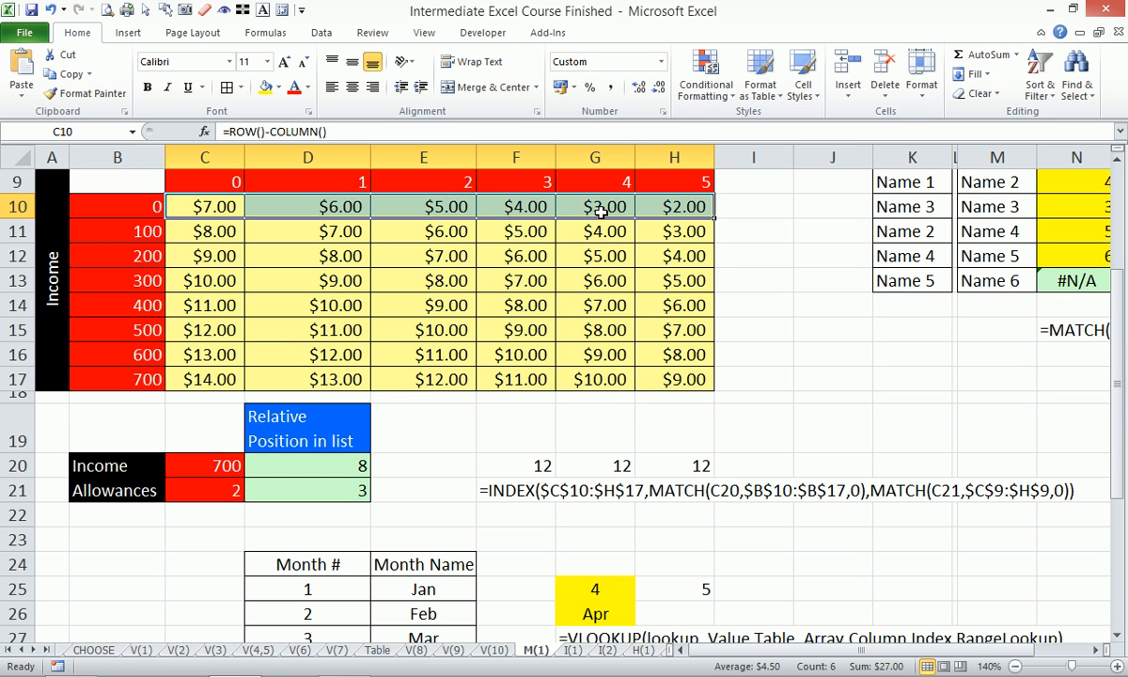
- Look through worksheets I(1), I(2) and M(1), and examine the Tax cells F20:F21 and table cells H17 and G16 on I(1)
{"action": "left_click", "coordinate": [574, 651]}
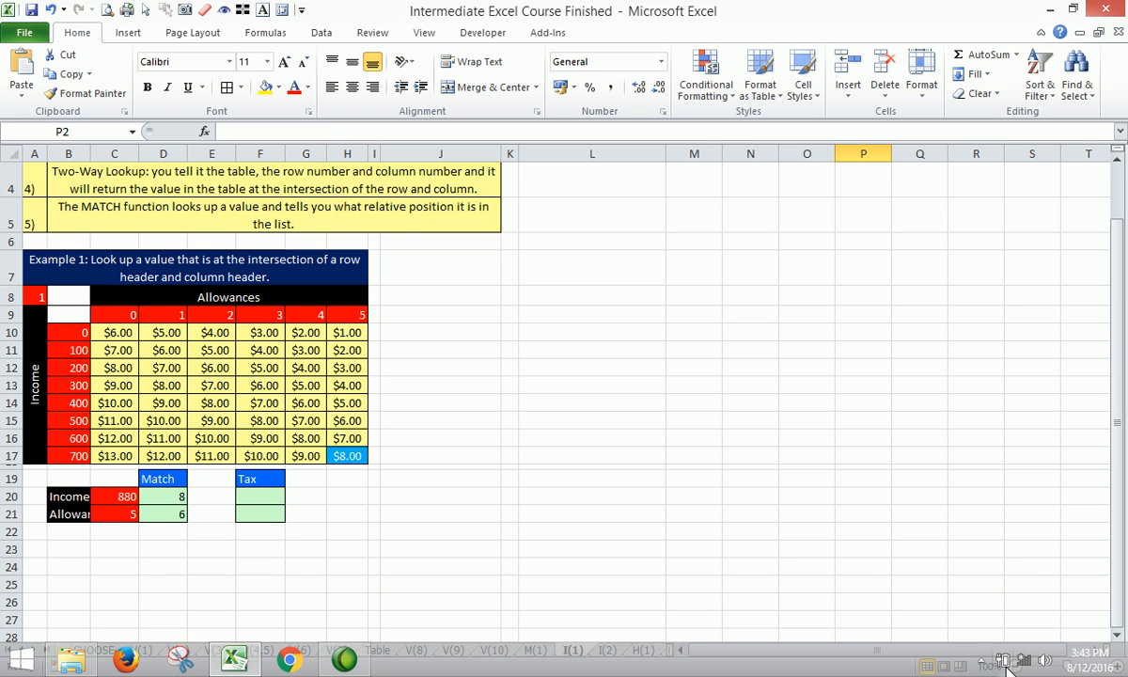
{"action": "left_click", "coordinate": [980, 662]}
{"action": "left_click", "coordinate": [607, 649]}
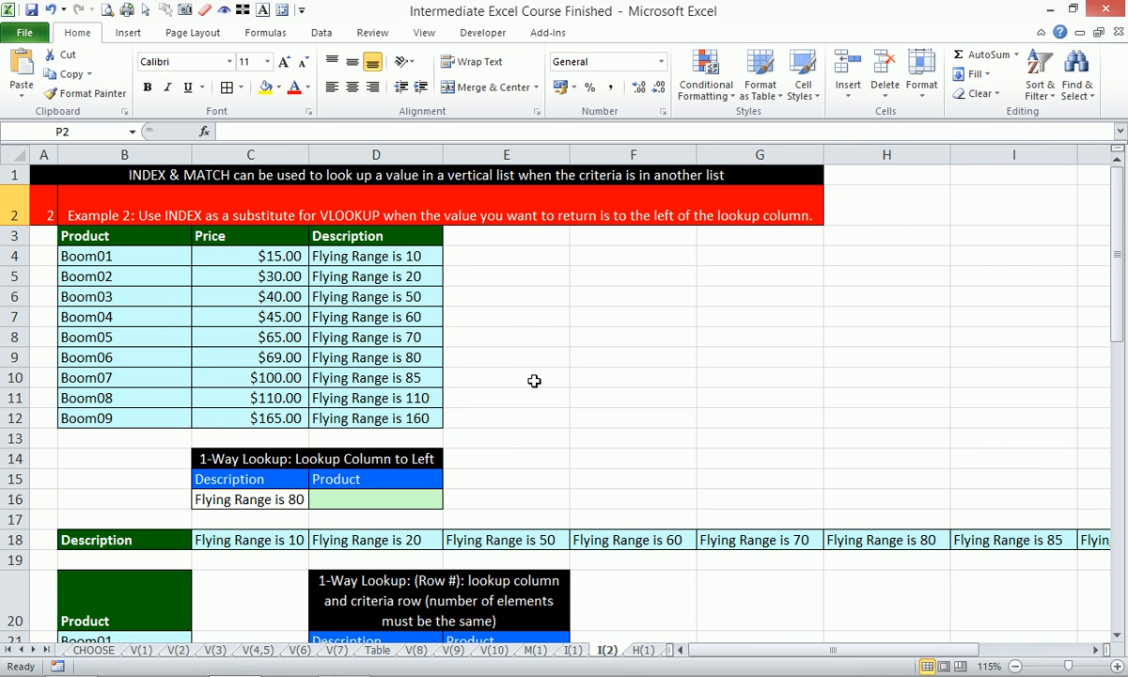
{"action": "left_click", "coordinate": [535, 650]}
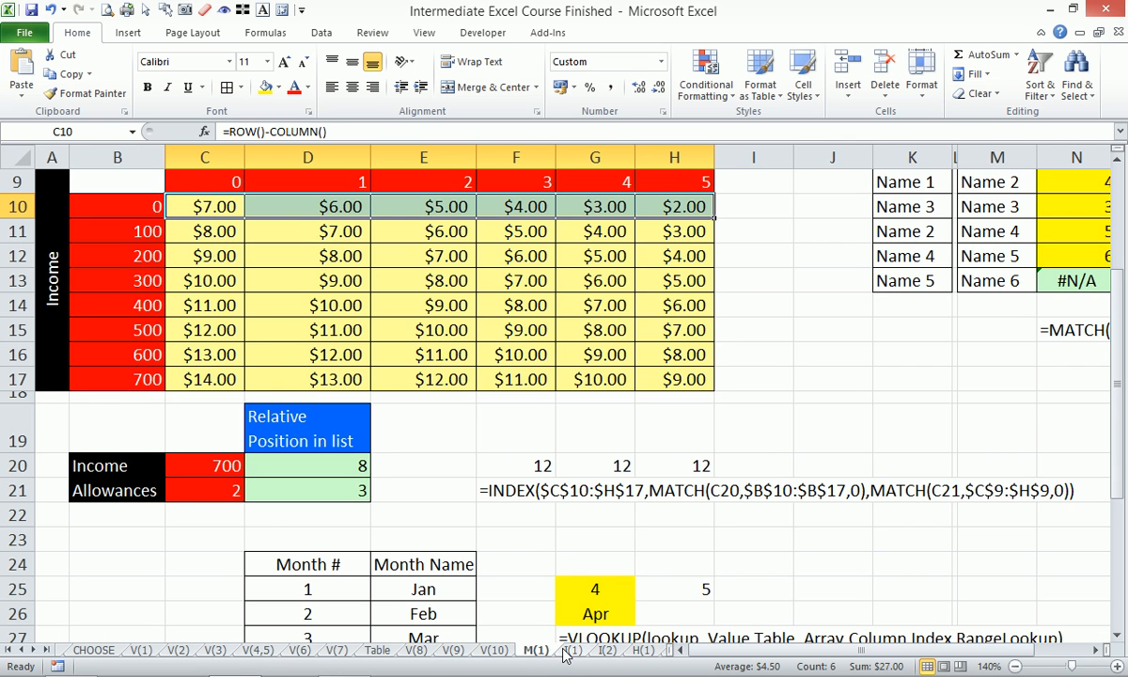
{"action": "left_click", "coordinate": [573, 650]}
{"action": "left_click", "coordinate": [252, 499]}
{"action": "left_click", "coordinate": [255, 513]}
{"action": "left_click", "coordinate": [345, 456]}
{"action": "left_click", "coordinate": [305, 437]}
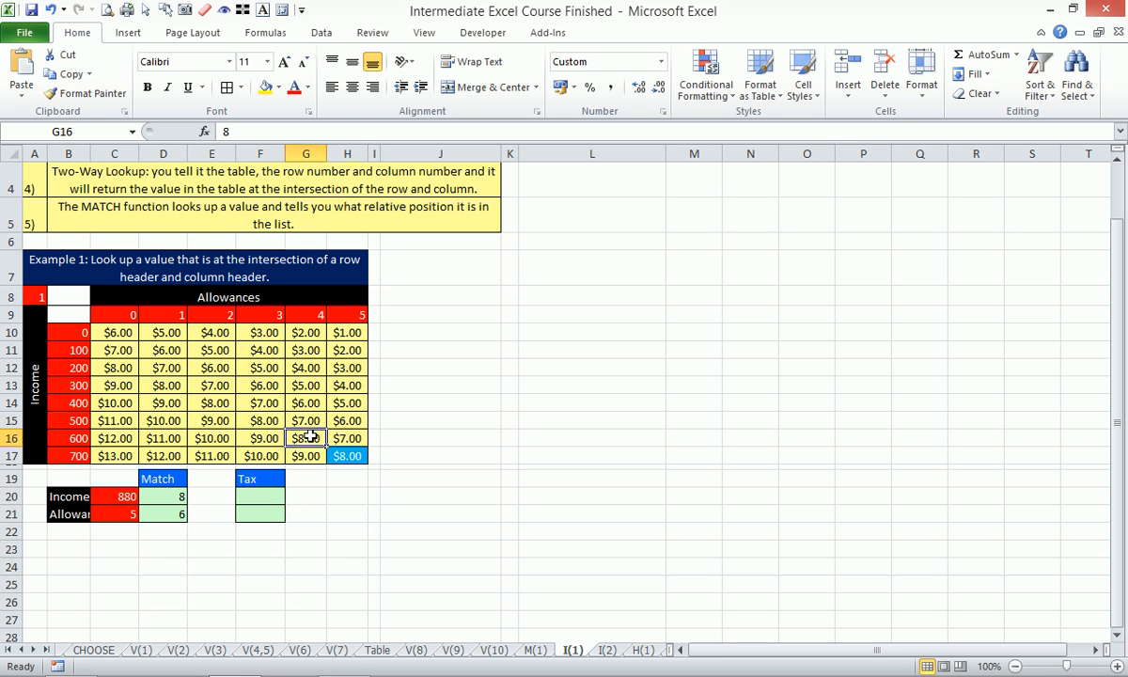
- Switch to worksheet I(2), zoom to the range A1:H16 and select the Product result cell D16
{"action": "left_click", "coordinate": [607, 651]}
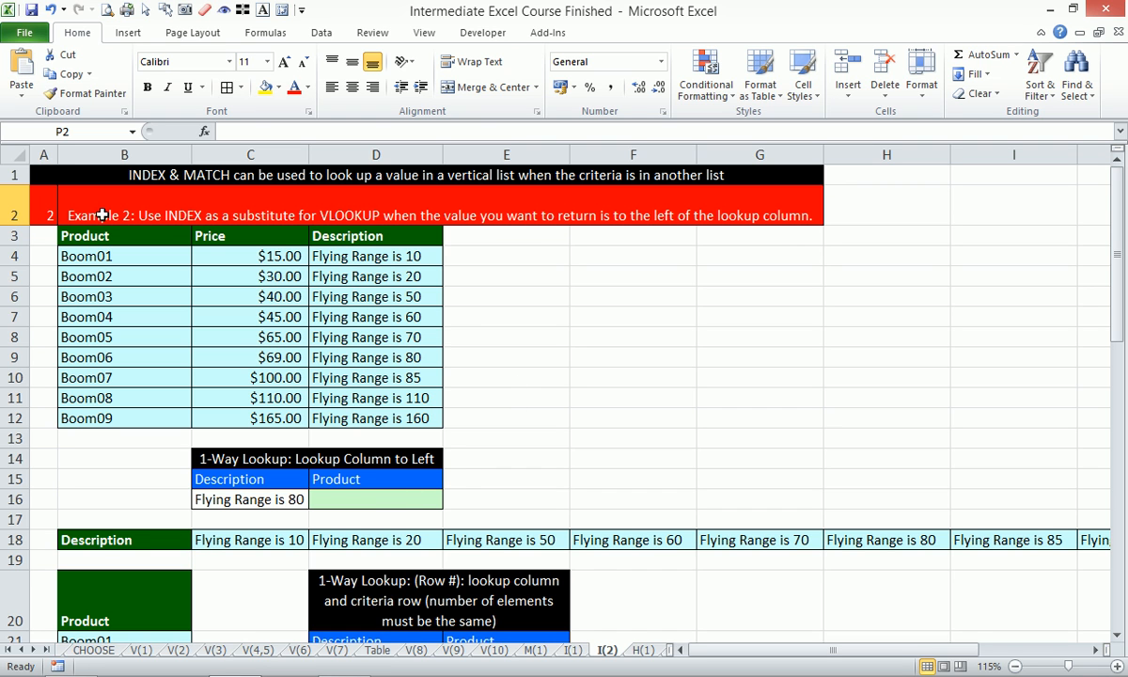
{"action": "left_click_drag", "start_coordinate": [43, 179], "coordinate": [849, 493]}
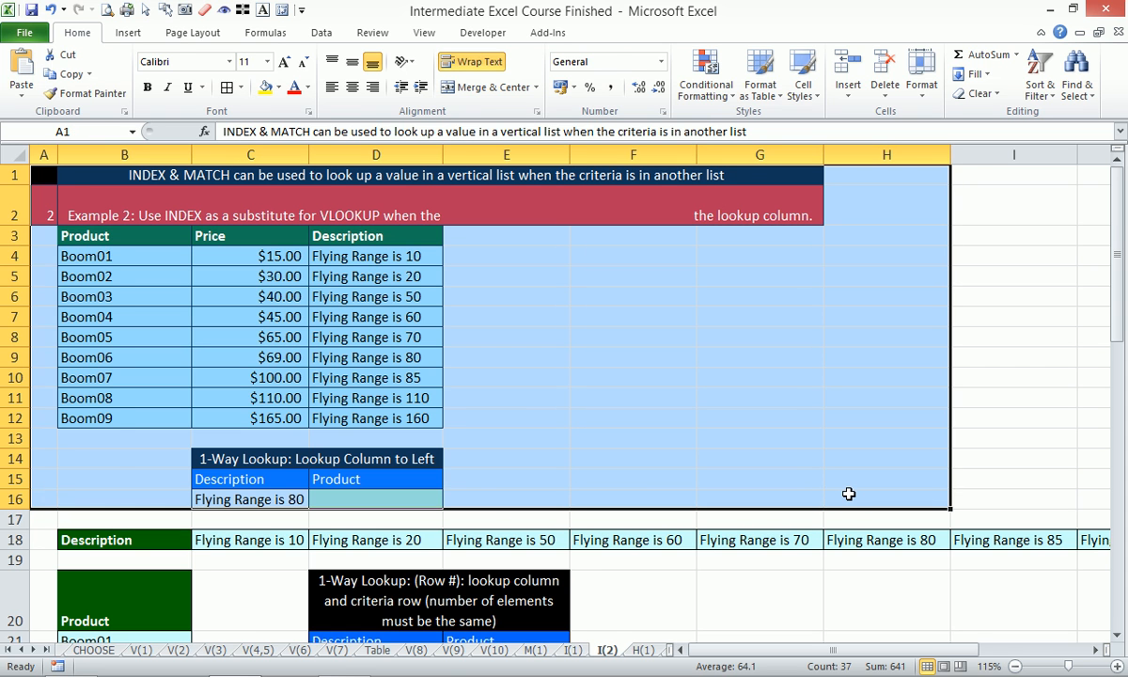
{"action": "key", "text": "alt+w"}
{"action": "key", "text": "g"}
{"action": "left_click", "coordinate": [430, 562]}
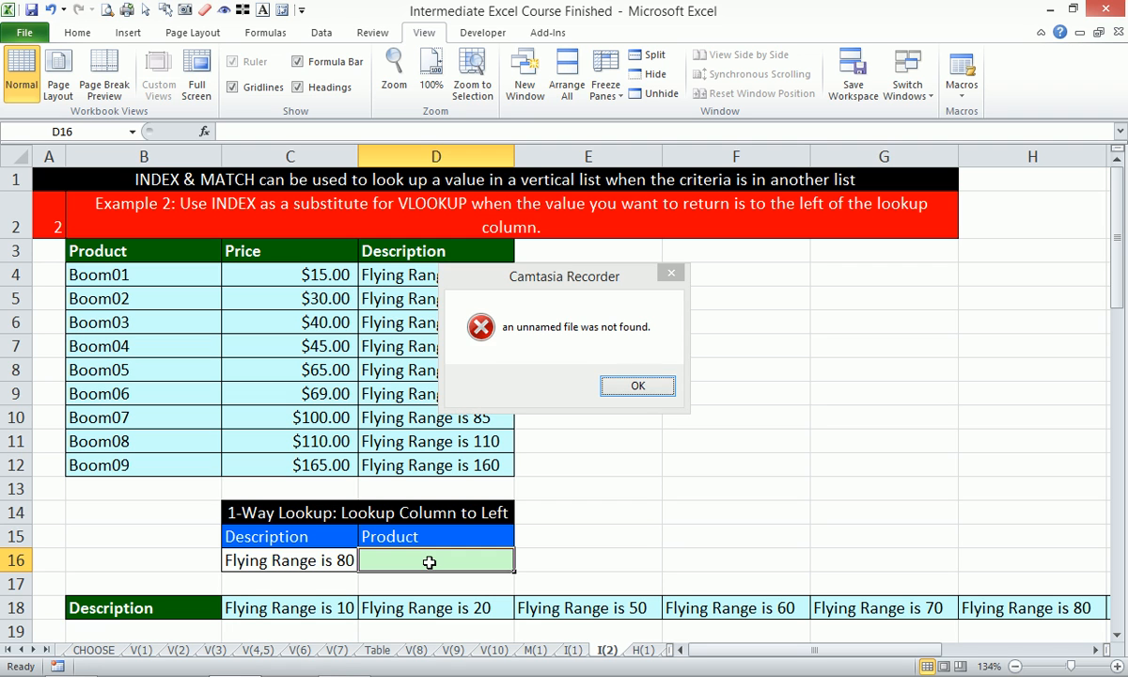
{"action": "left_click", "coordinate": [638, 386]}
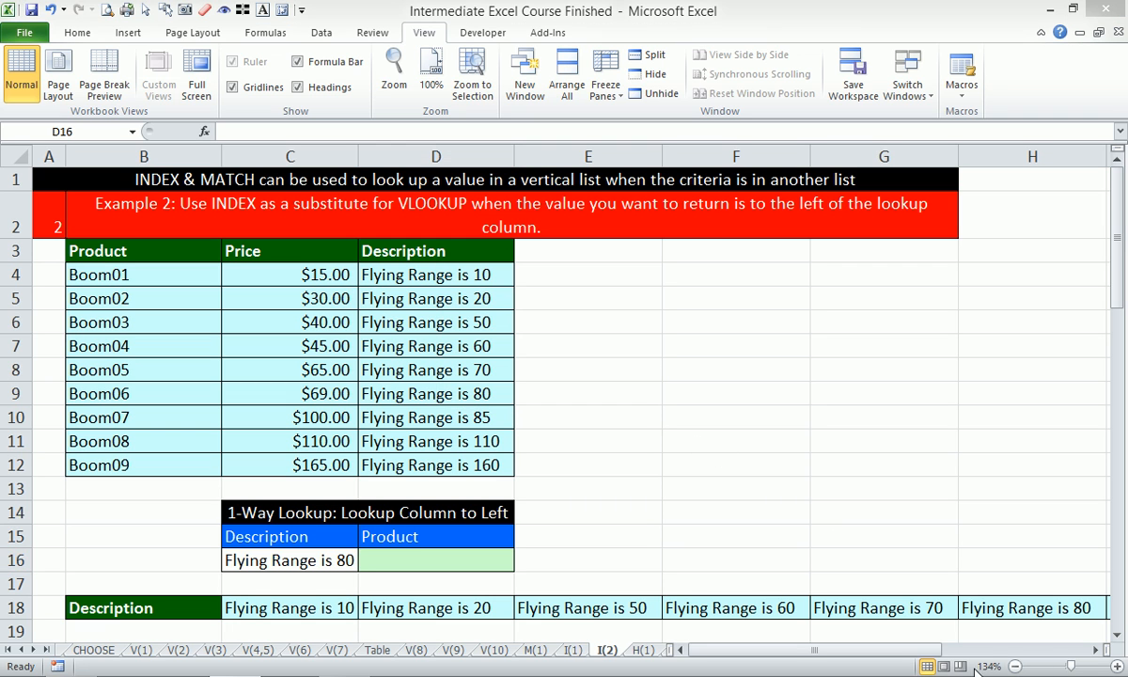
{"action": "left_click", "coordinate": [942, 523]}
{"action": "mouse_move", "coordinate": [956, 674]}
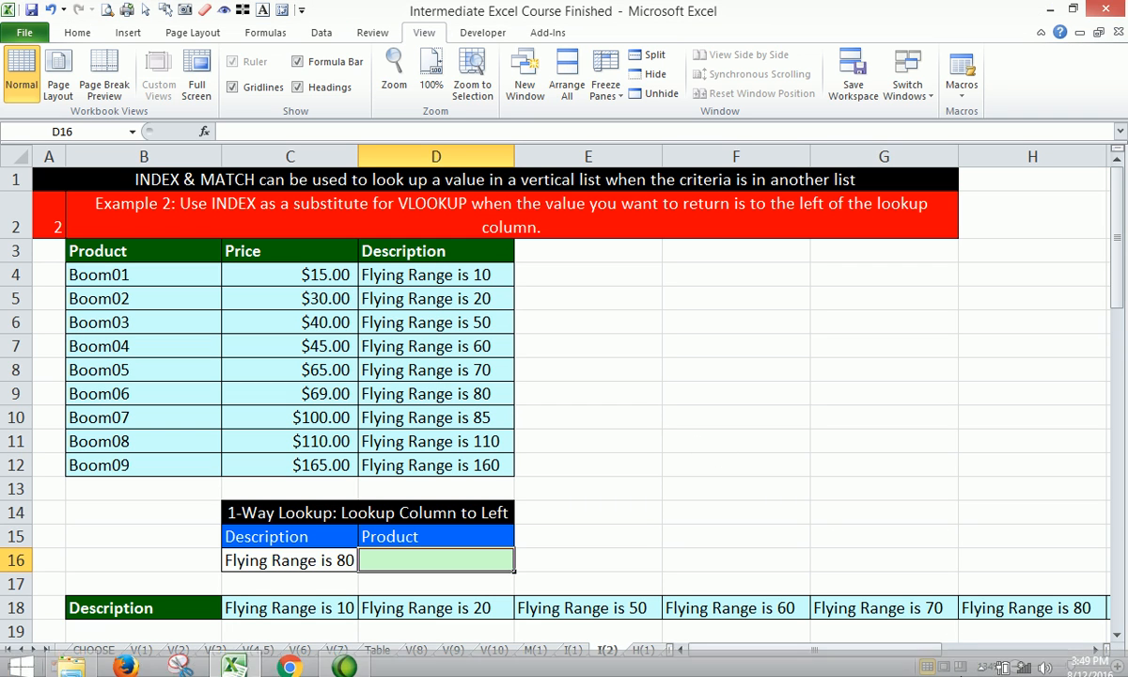
{"action": "left_click", "coordinate": [986, 664]}
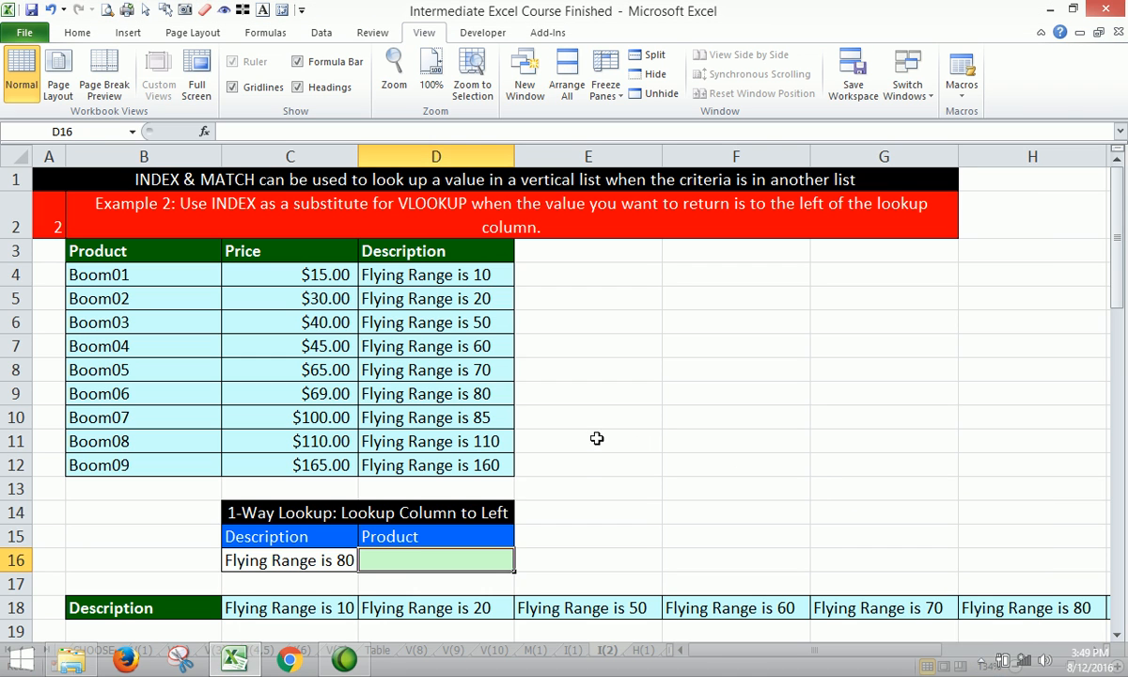
{"action": "scroll", "coordinate": [579, 434], "scroll_direction": "down", "scroll_amount": 1}
{"action": "scroll", "coordinate": [580, 434], "scroll_direction": "down", "scroll_amount": 1}
{"action": "scroll", "coordinate": [580, 436], "scroll_direction": "up", "scroll_amount": 2}
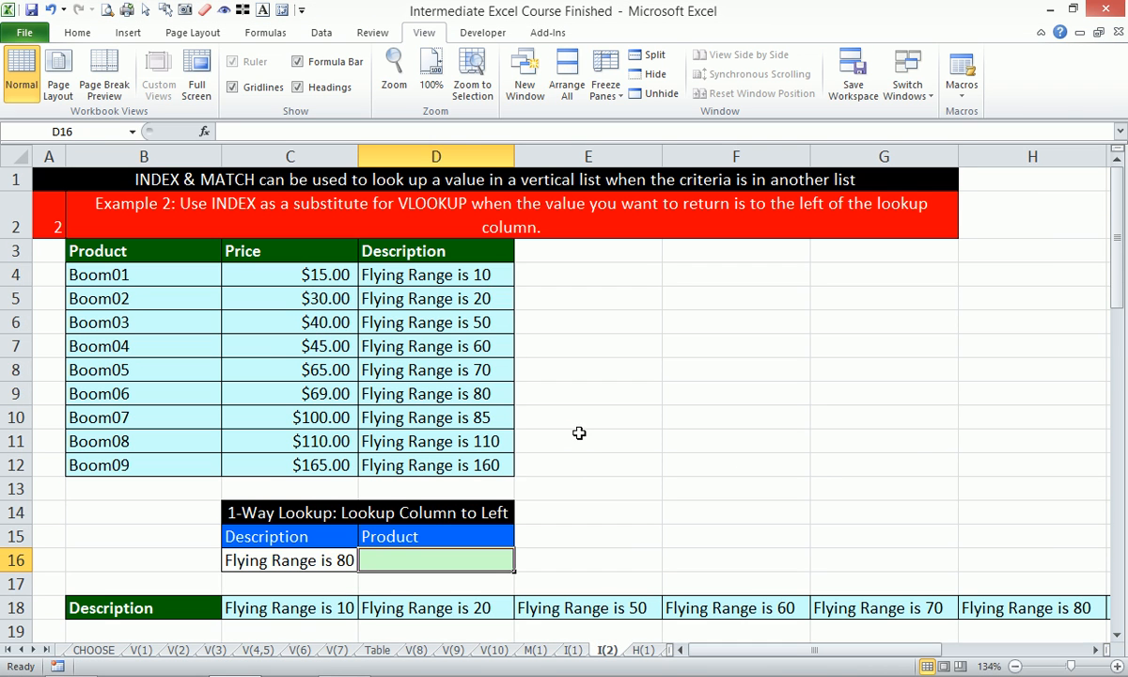
- Start an INDEX formula in D16 with the absolute Product range $B$3:$B$12 as its array
{"action": "type", "text": "="}
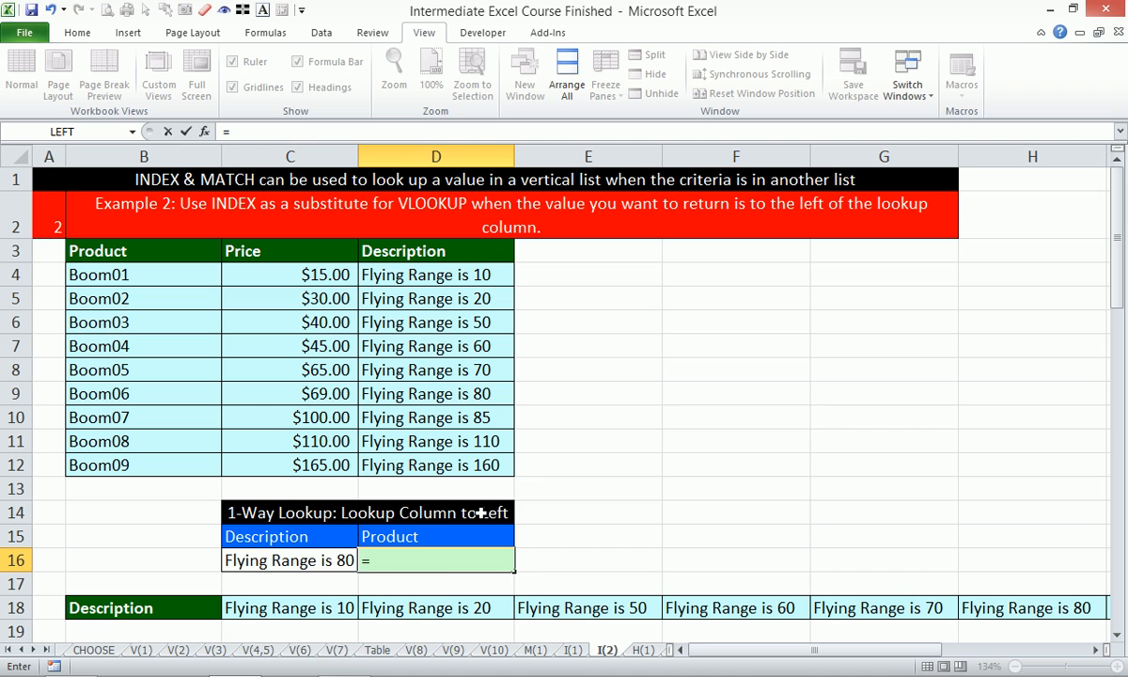
{"action": "type", "text": "index"}
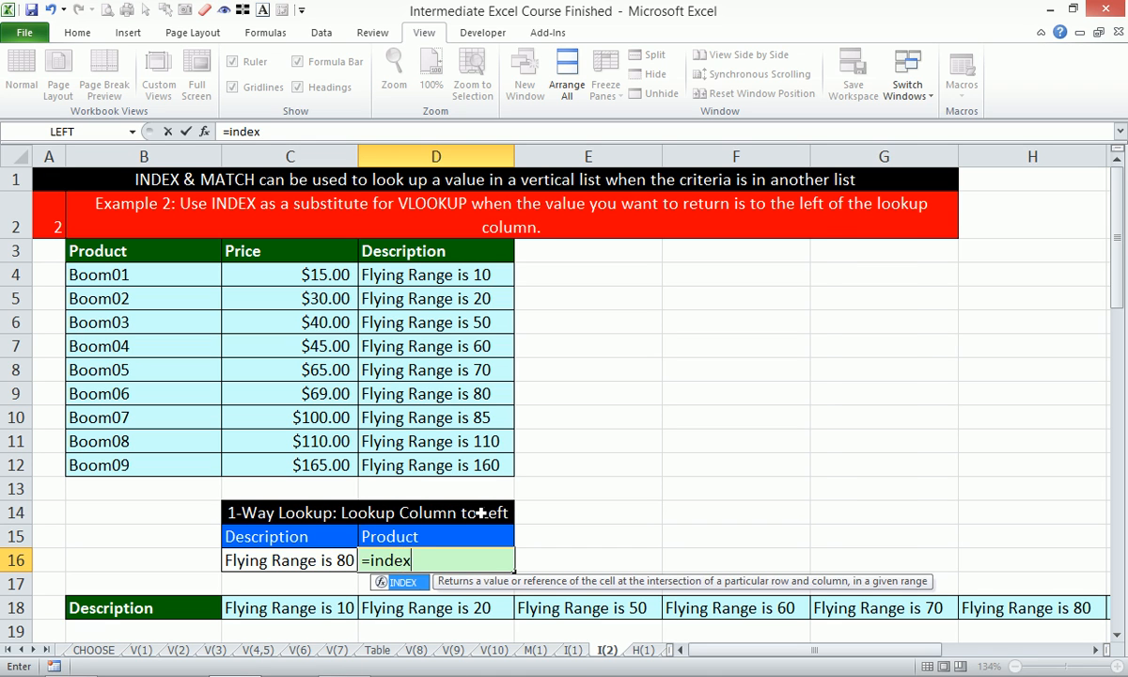
{"action": "key", "text": "Tab"}
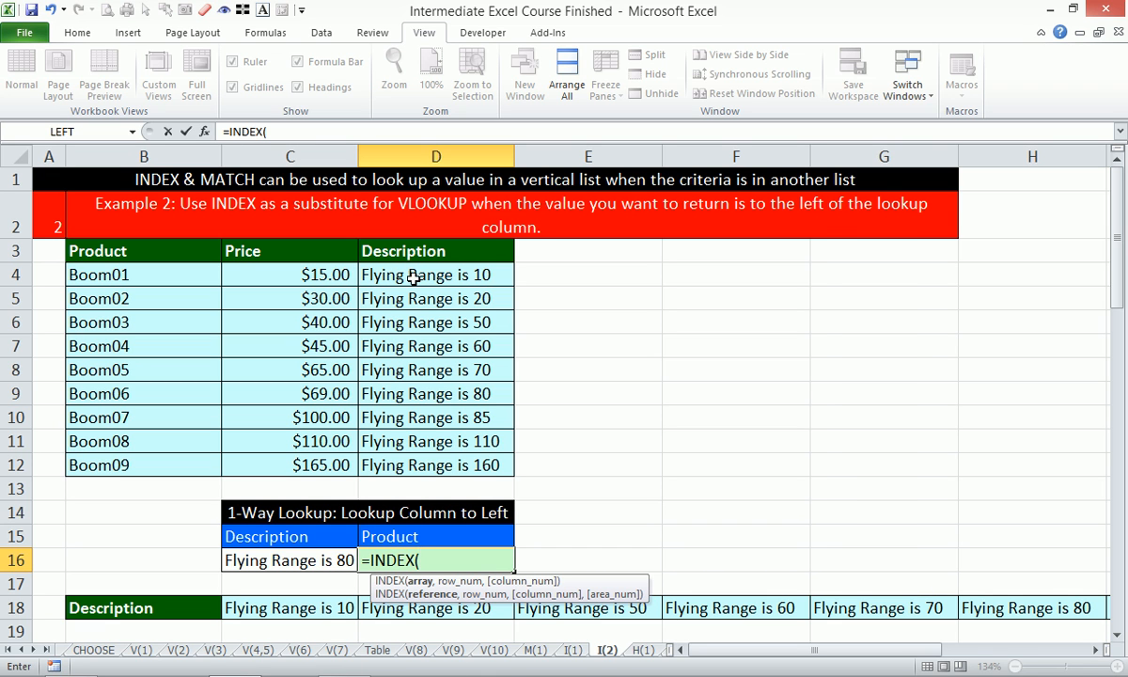
{"action": "left_click", "coordinate": [145, 252]}
{"action": "left_click_drag", "start_coordinate": [144, 252], "coordinate": [131, 460]}
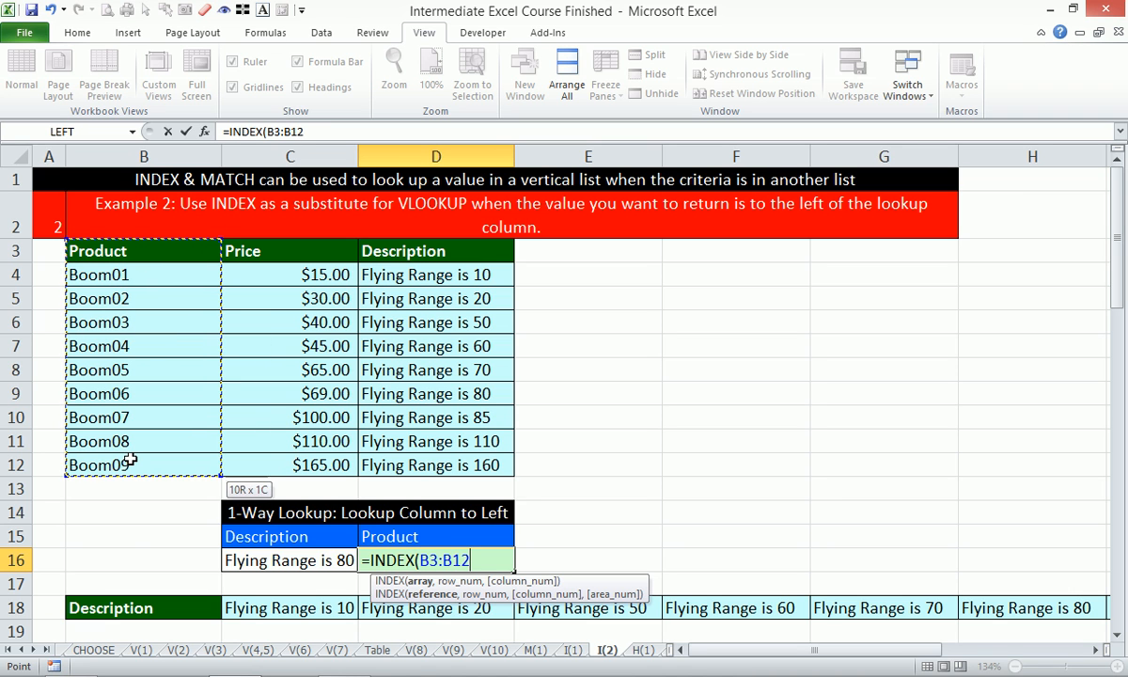
{"action": "key", "text": "F4"}
- Add MATCH(C16,D3:D12,0) as the row number of D16's INDEX formula and close both functions
{"action": "type", "text": ",matc"}
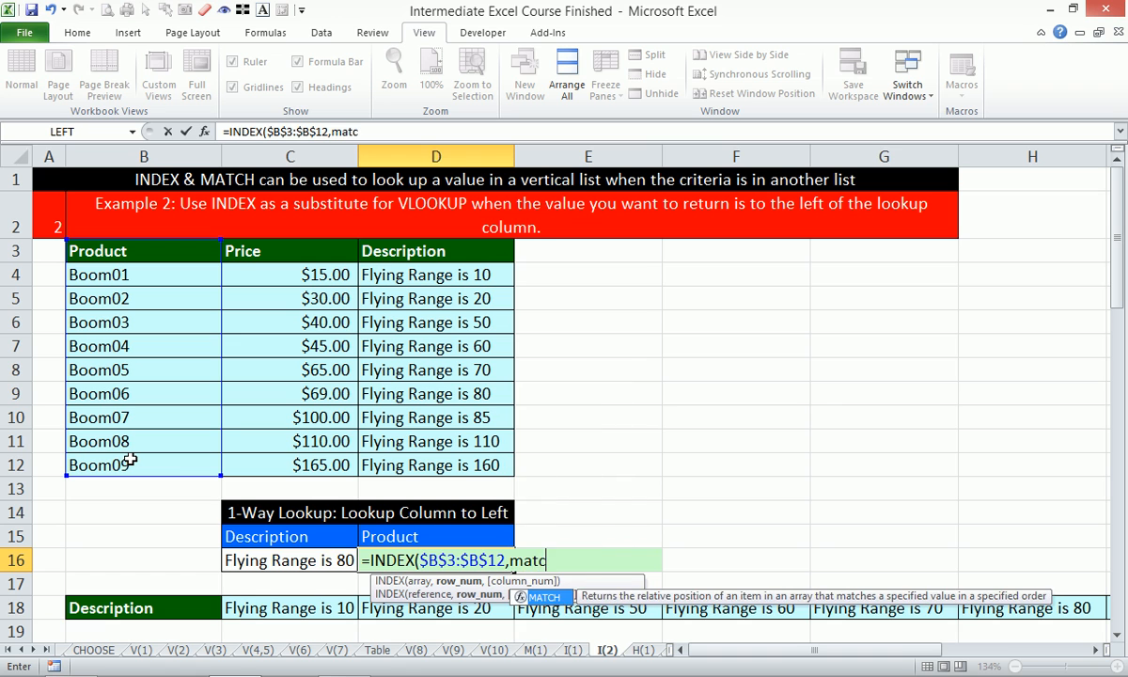
{"action": "key", "text": "Tab"}
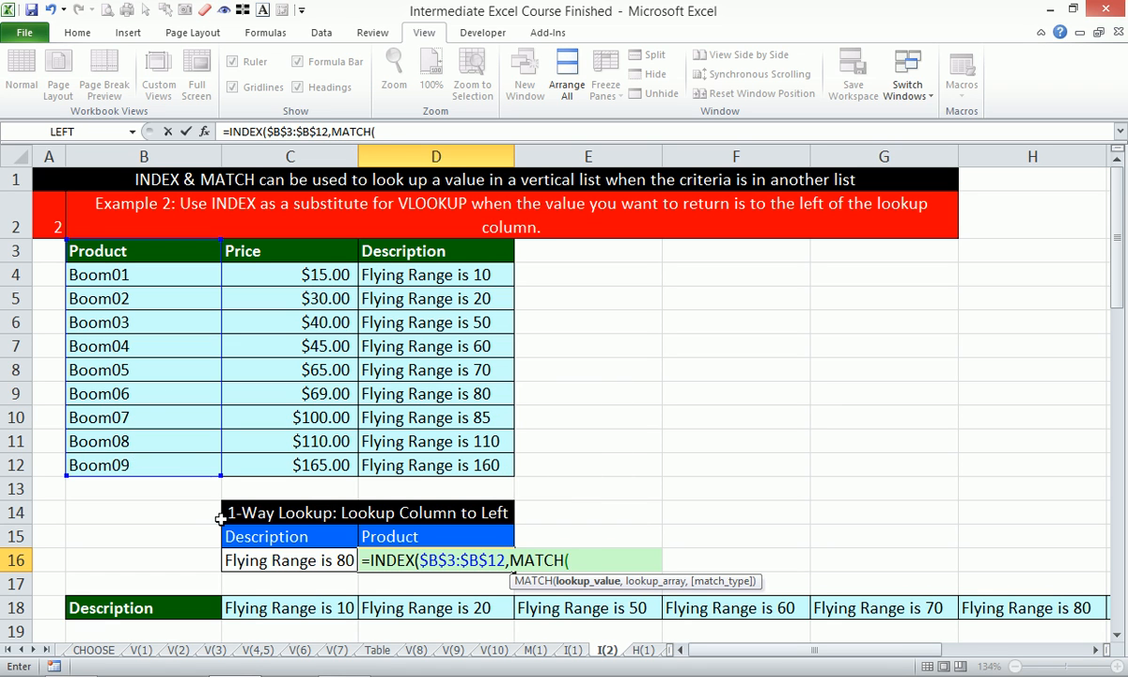
{"action": "left_click", "coordinate": [261, 561]}
{"action": "type", "text": ","}
{"action": "left_click_drag", "start_coordinate": [442, 249], "coordinate": [454, 462]}
{"action": "type", "text": ",0"}
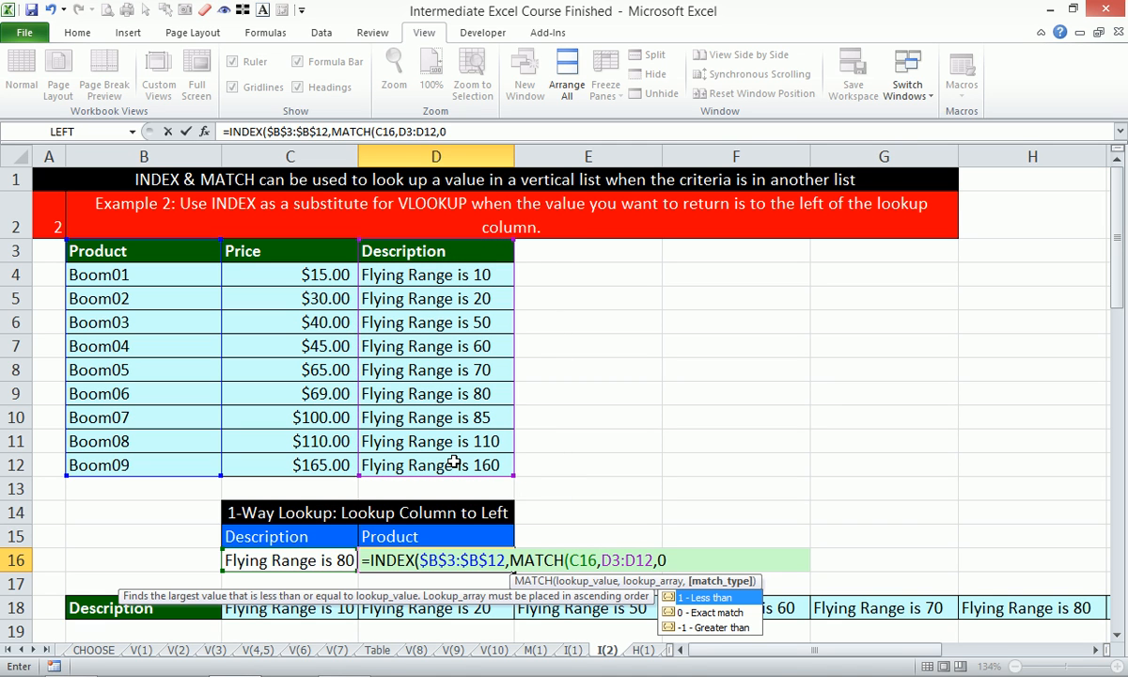
{"action": "type", "text": "))"}
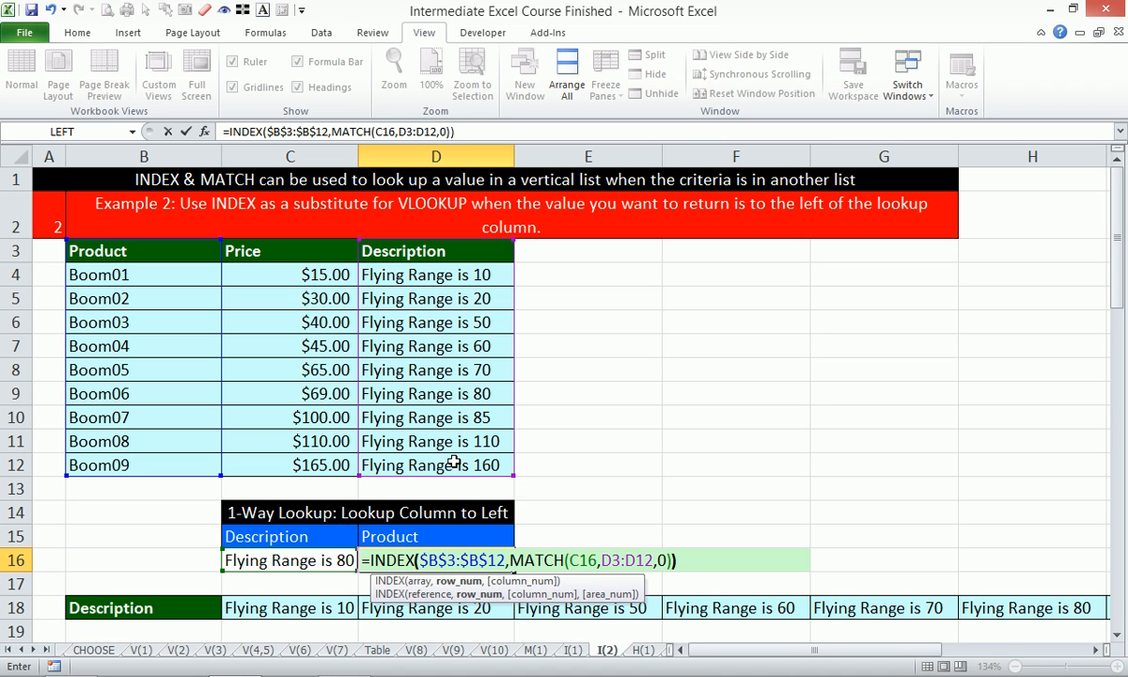
- Make the D3:D12 lookup array absolute in D16's formula and enter the formula, keeping D16 selected
{"action": "left_click", "coordinate": [414, 132]}
{"action": "left_click", "coordinate": [415, 131]}
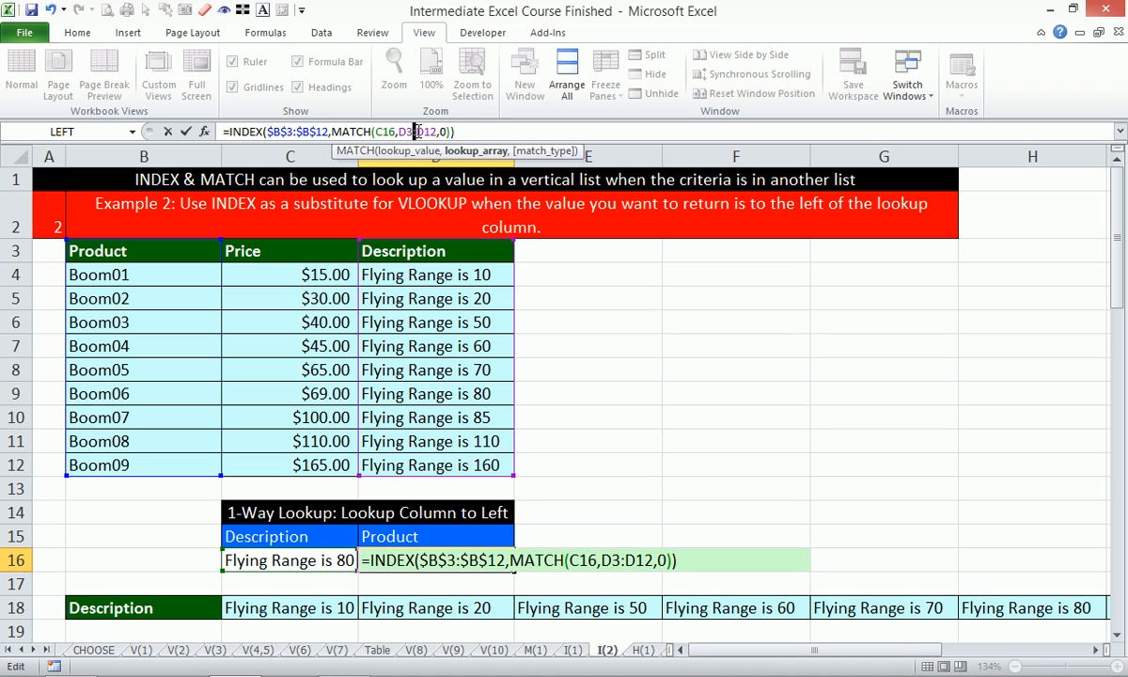
{"action": "key", "text": "F4"}
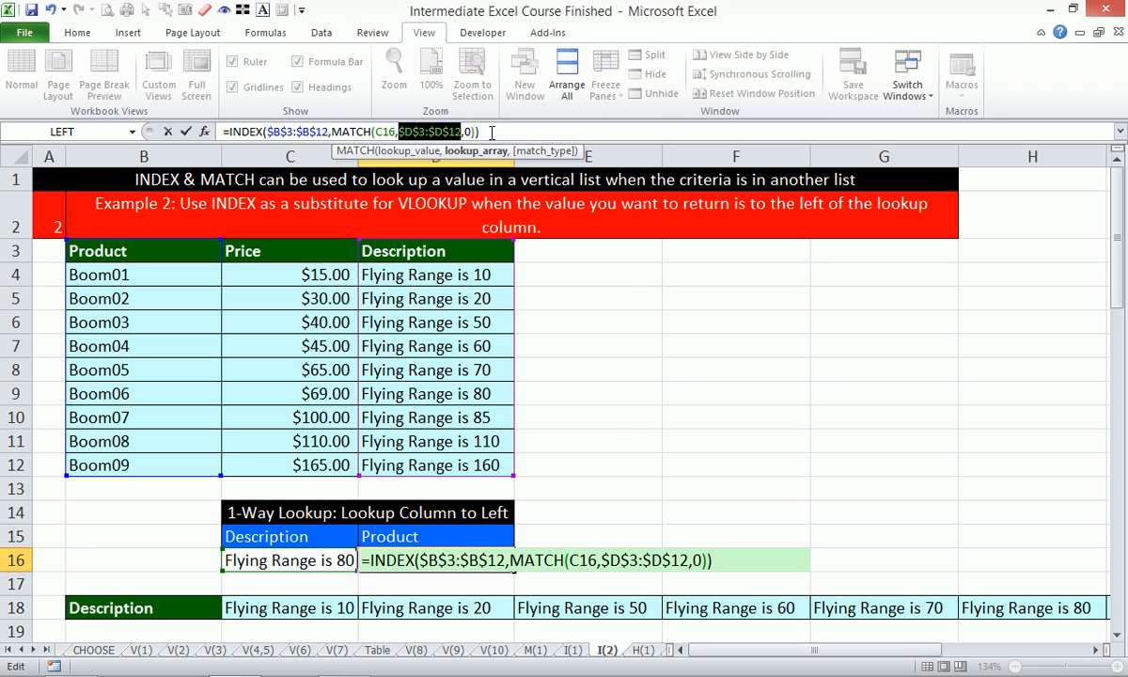
{"action": "key", "text": "ctrl+Return"}
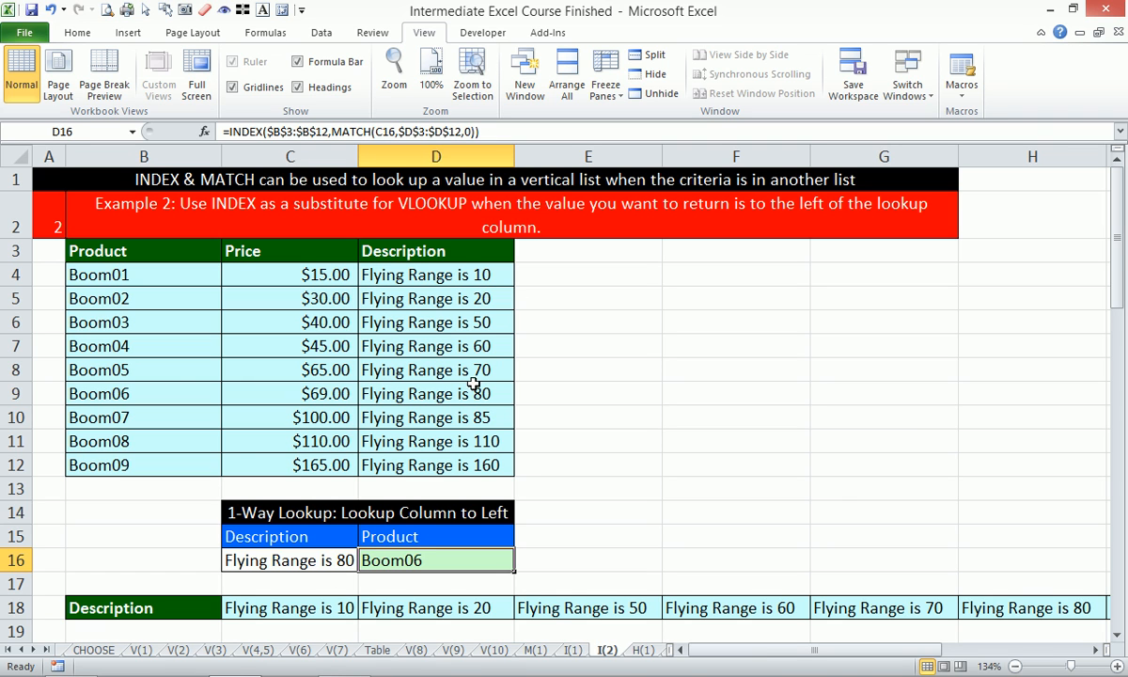
- Set the lookup description in C16 to Flying Range is 50 and check the result against product cell B6
{"action": "left_click", "coordinate": [442, 391]}
{"action": "left_click", "coordinate": [320, 561]}
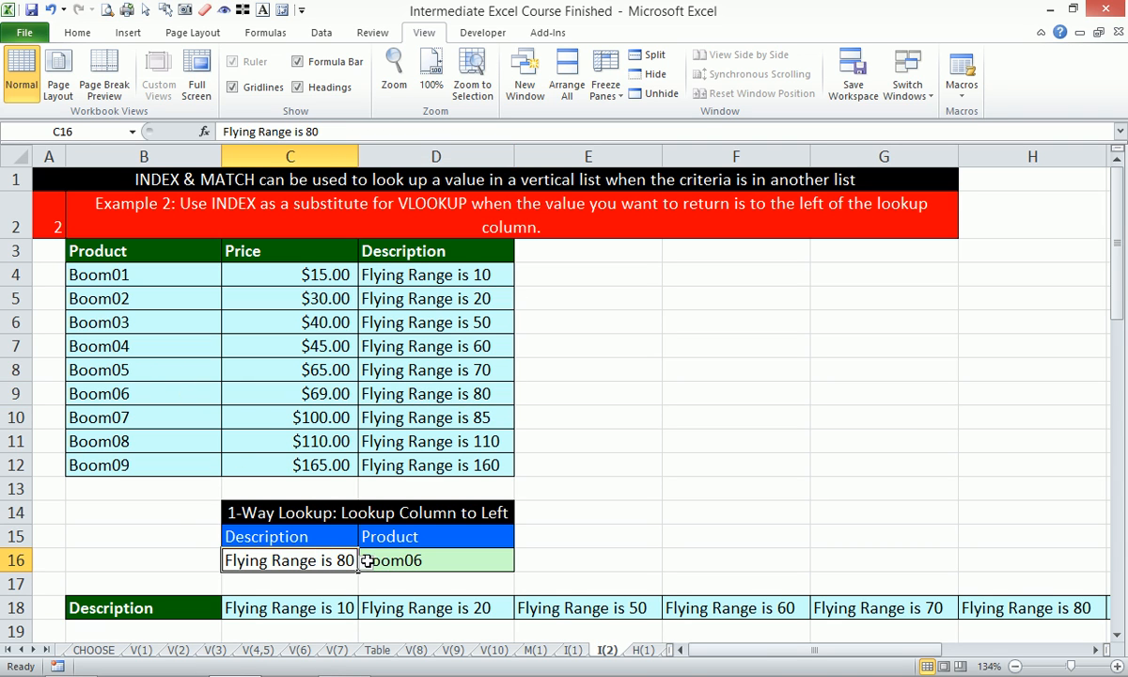
{"action": "left_click", "coordinate": [366, 561]}
{"action": "left_click", "coordinate": [264, 451]}
{"action": "left_click", "coordinate": [142, 323]}
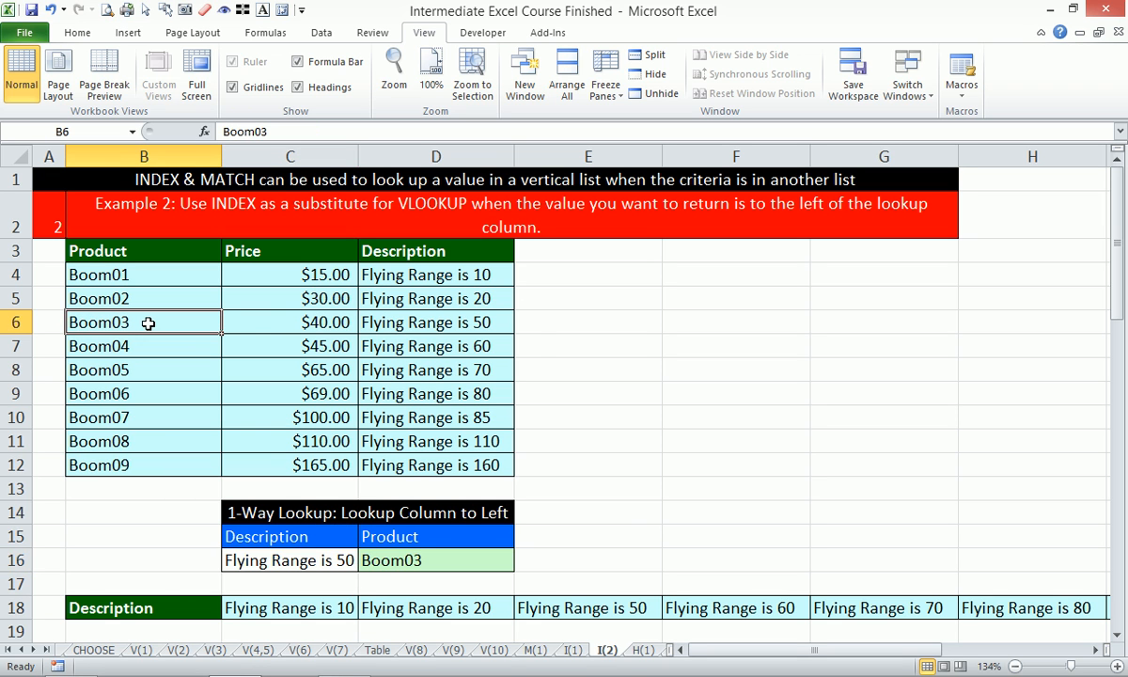
- Zoom to the range B18:L30 holding the lookup column and criteria row, and select the Product result cell E22
{"action": "scroll", "coordinate": [413, 376], "scroll_direction": "down", "scroll_amount": 4}
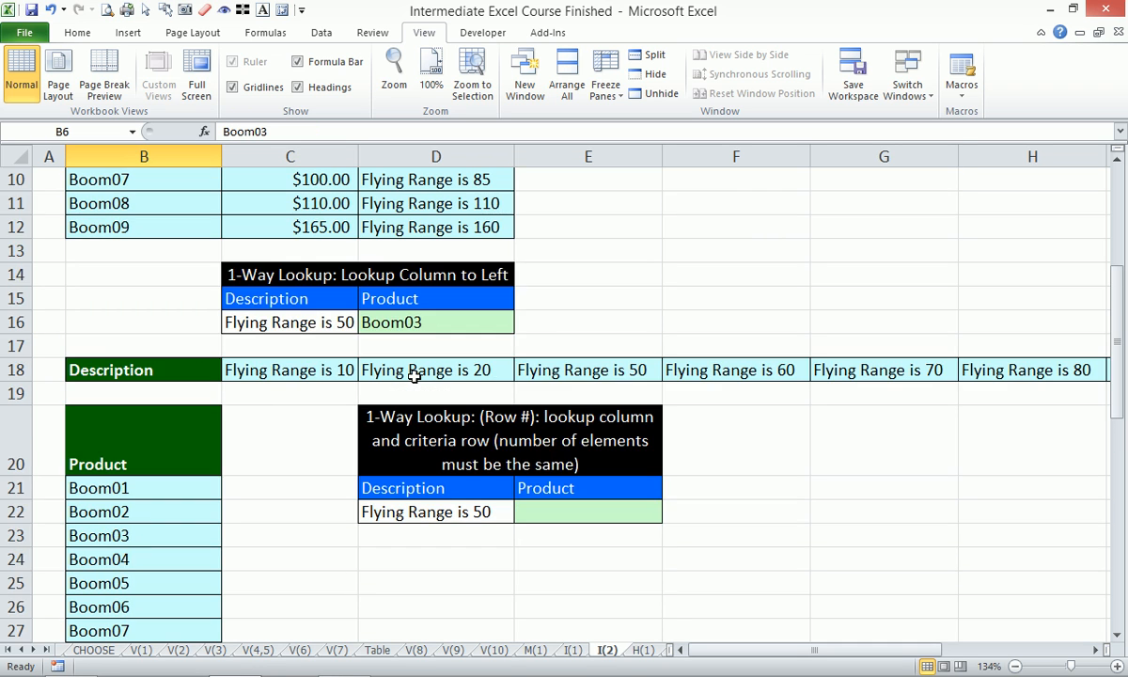
{"action": "left_click_drag", "start_coordinate": [135, 299], "coordinate": [848, 629]}
{"action": "key", "text": "alt+w"}
{"action": "key", "text": "g"}
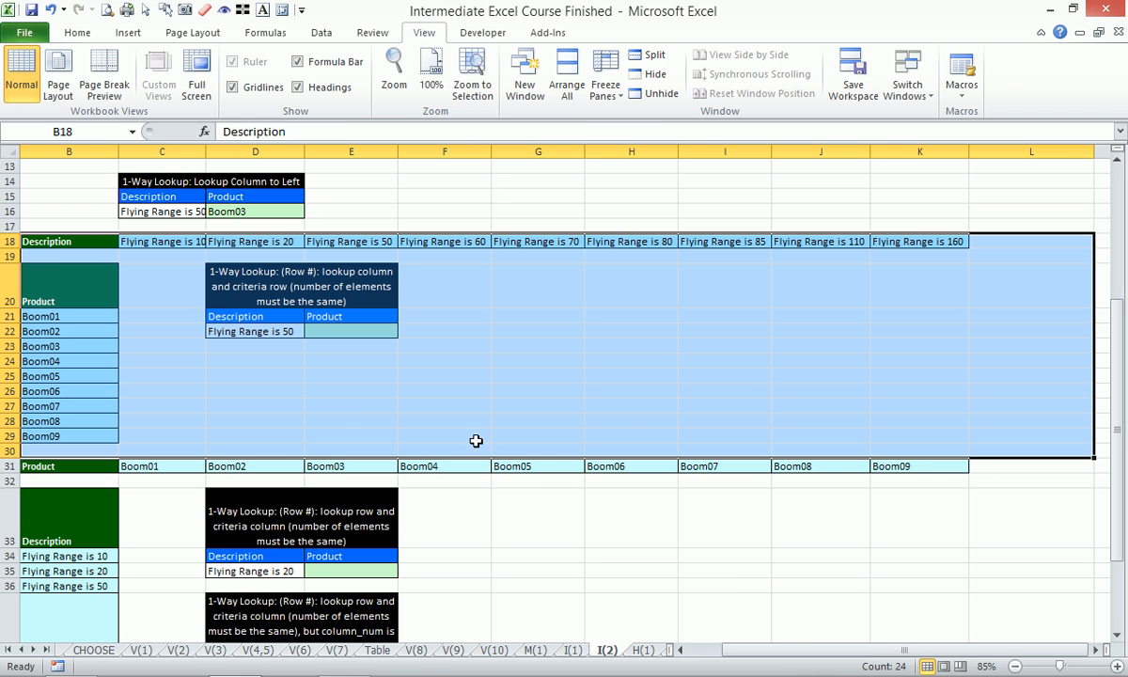
{"action": "left_click", "coordinate": [346, 332]}
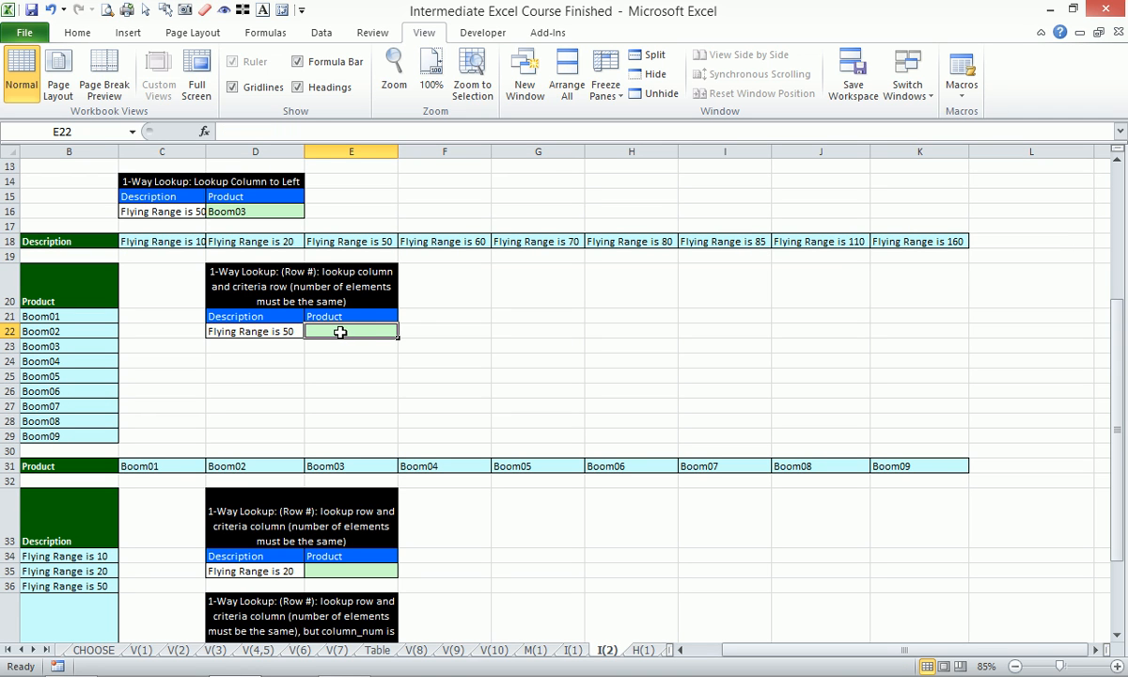
{"action": "left_click", "coordinate": [268, 331]}
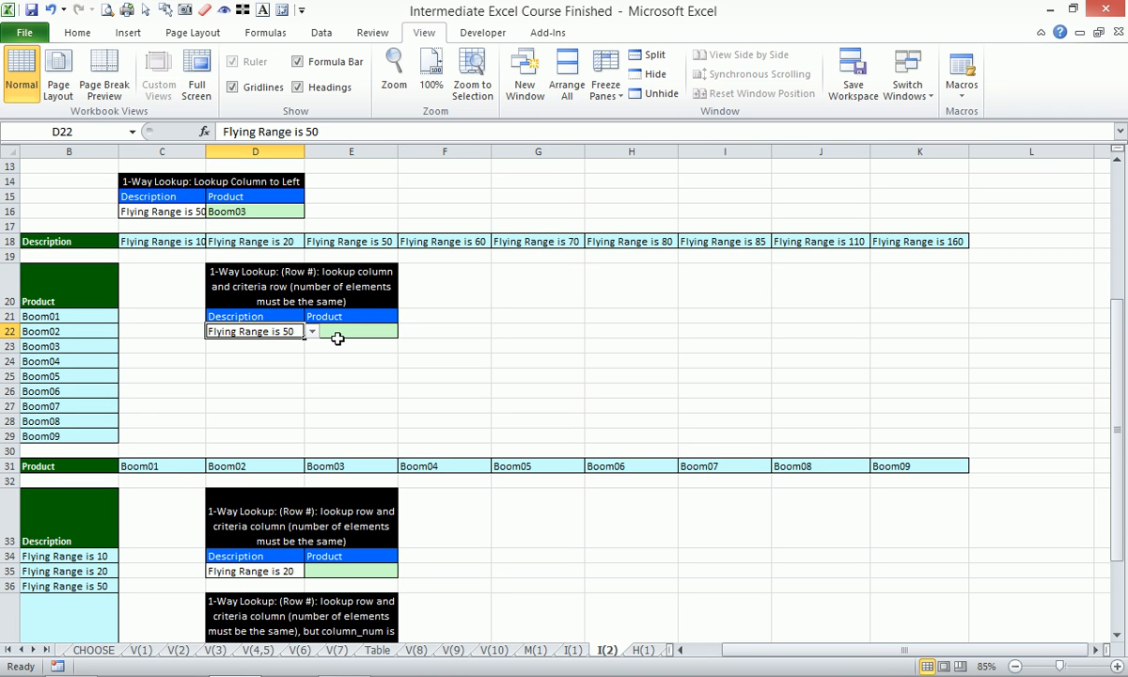
{"action": "left_click", "coordinate": [354, 333]}
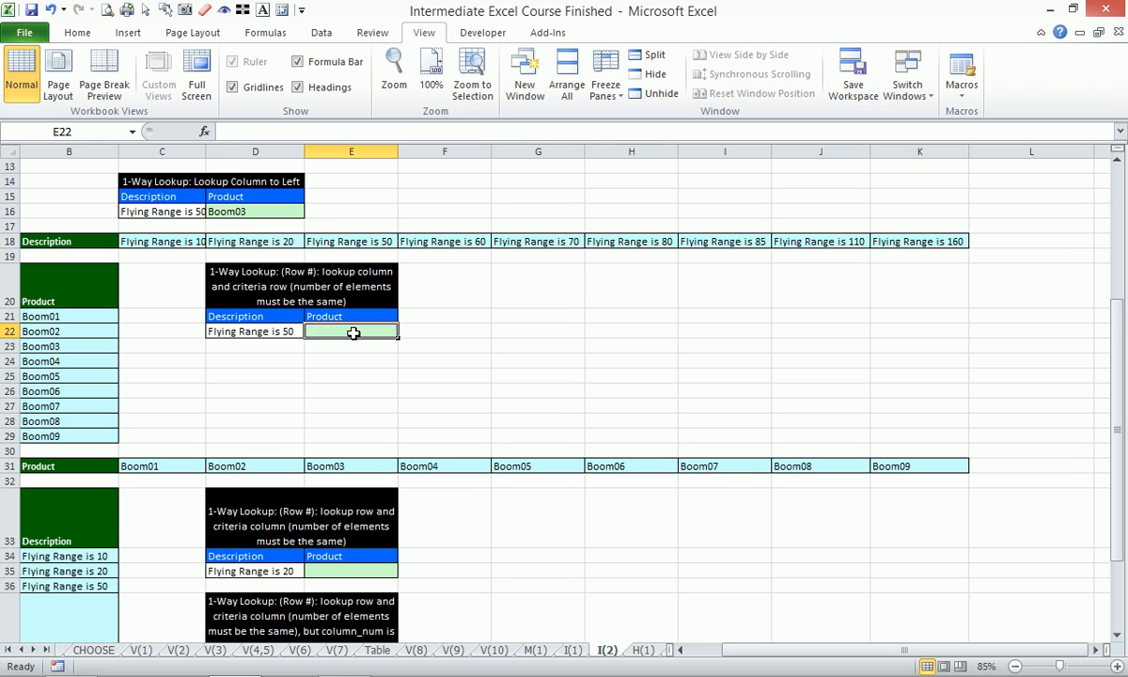
- Start an INDEX formula in E22 with the absolute Product column $B$20:$B$29 as its array
{"action": "type", "text": "=index"}
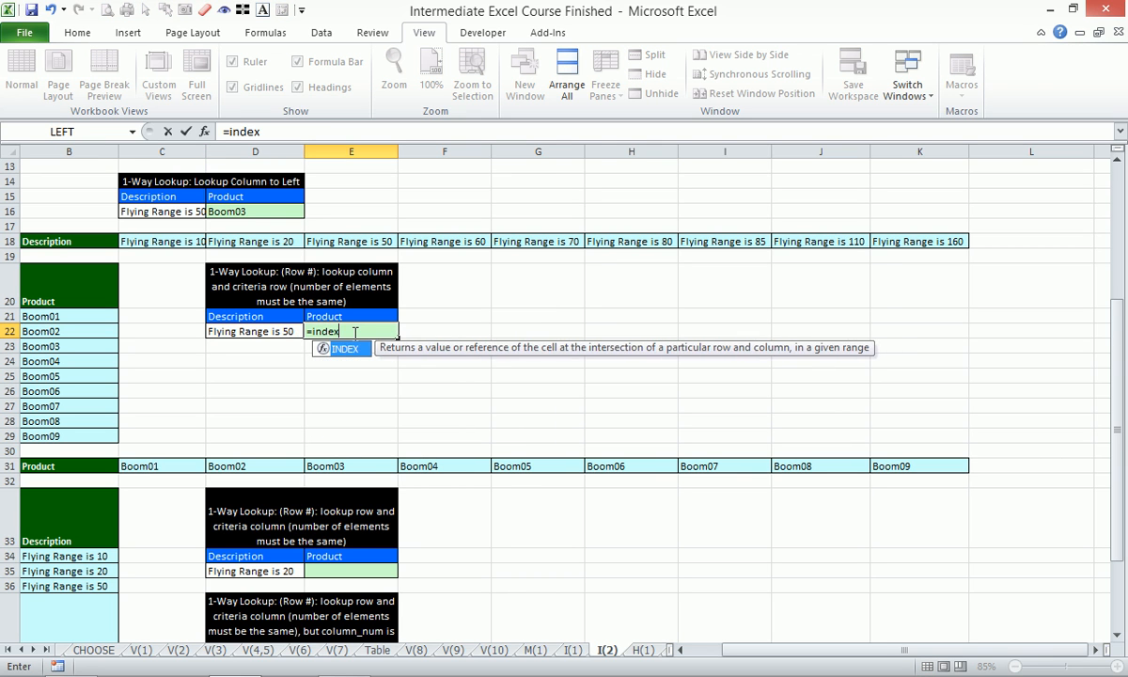
{"action": "key", "text": "Tab"}
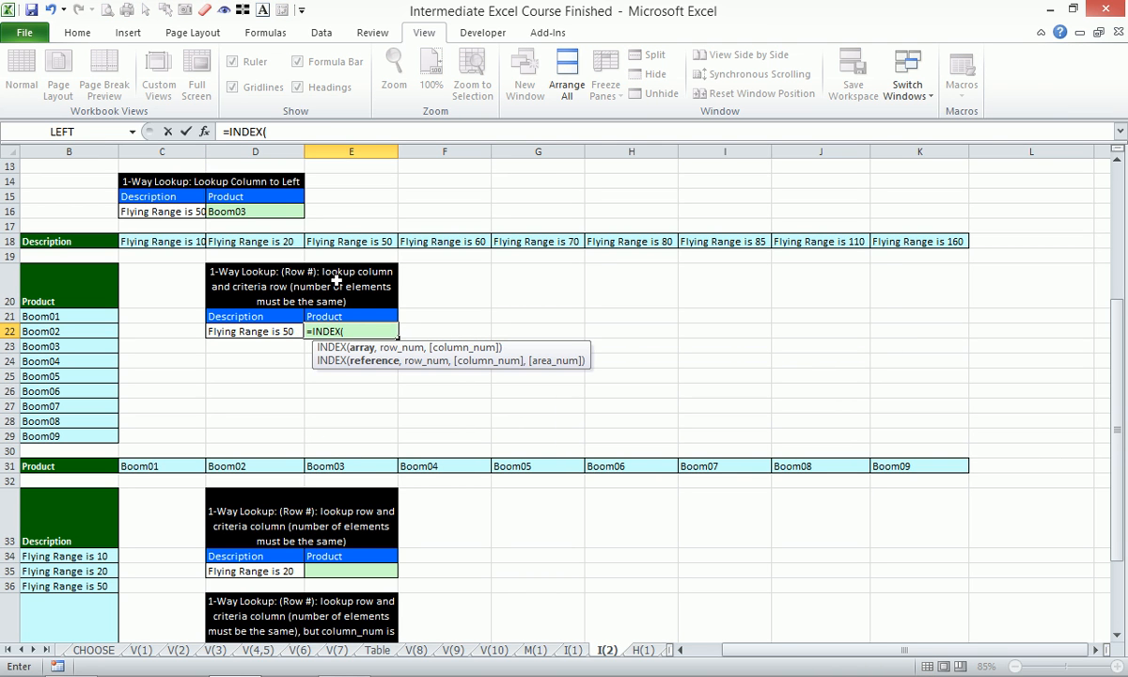
{"action": "left_click_drag", "start_coordinate": [58, 293], "coordinate": [74, 435]}
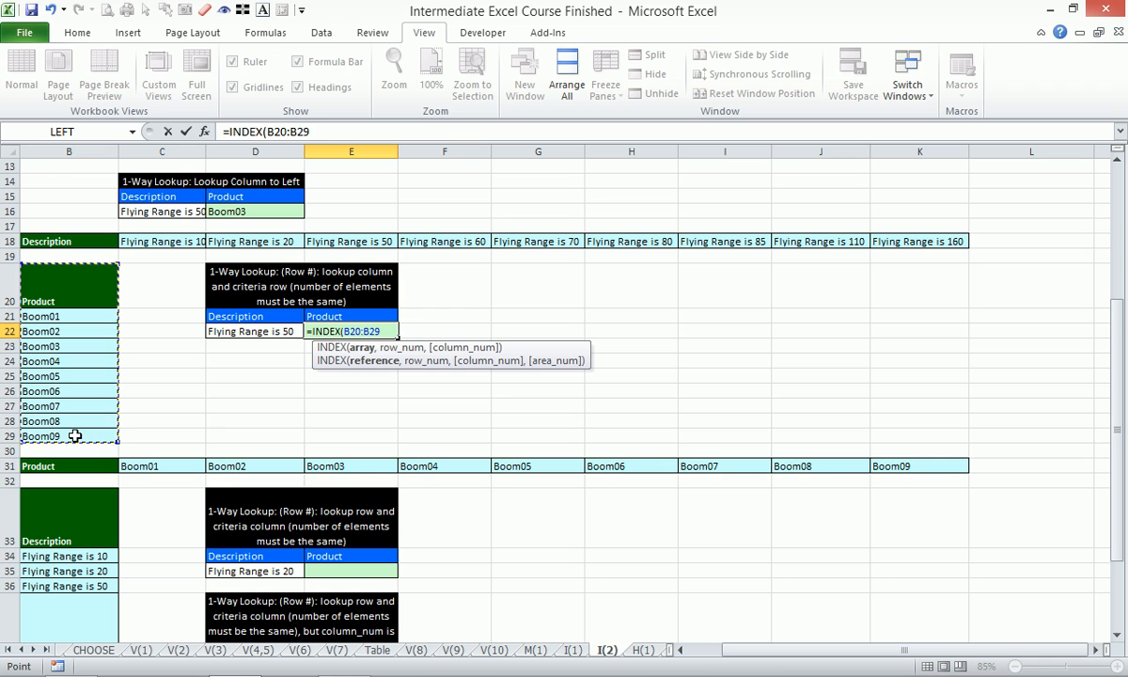
{"action": "key", "text": "F4"}
{"action": "type", "text": ","}
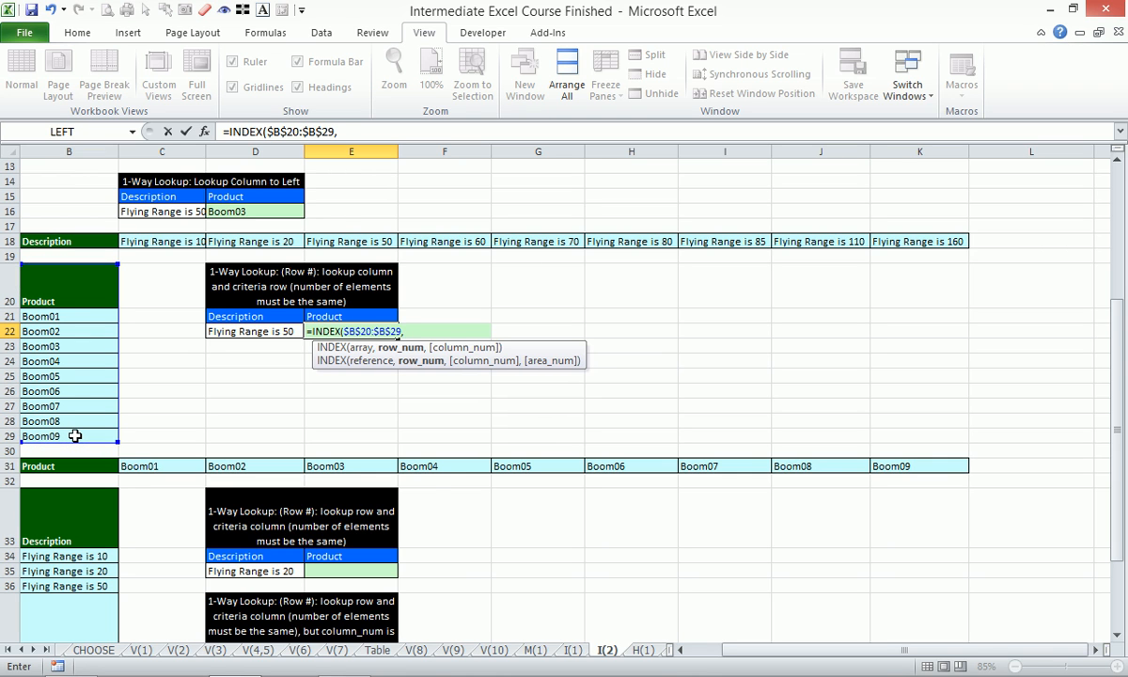
{"action": "type", "text": "ma"}
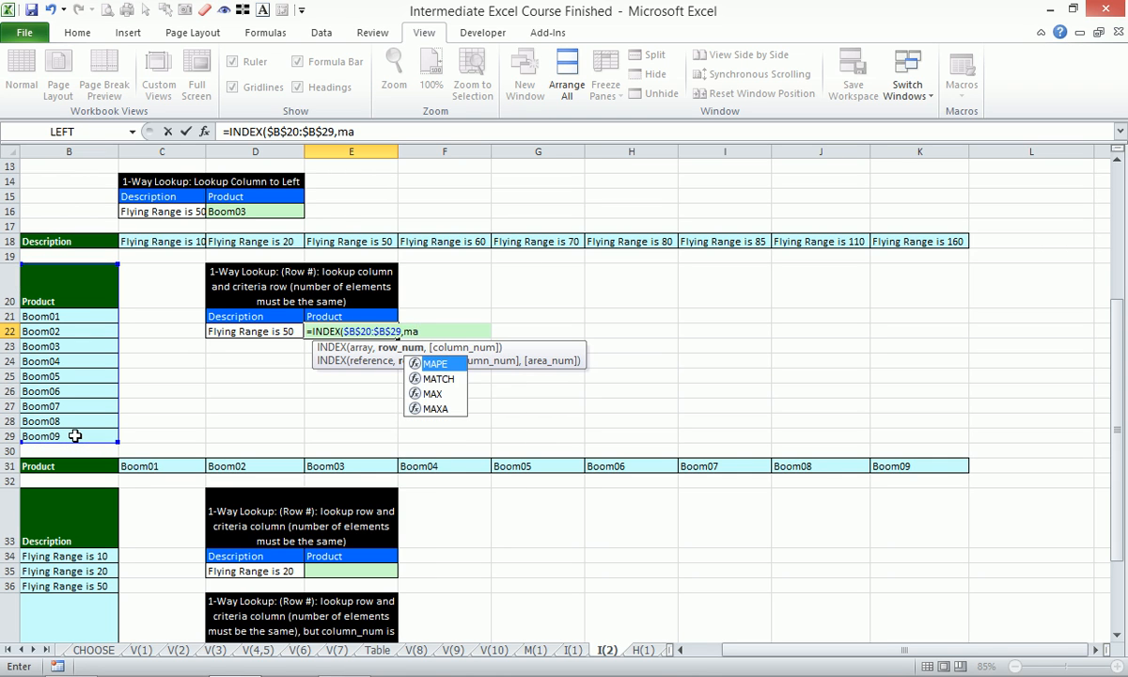
- Nest a MATCH function as the row number in E22's formula, with description cell D22 as its lookup value
{"action": "key", "text": "Down"}
{"action": "key", "text": "Tab"}
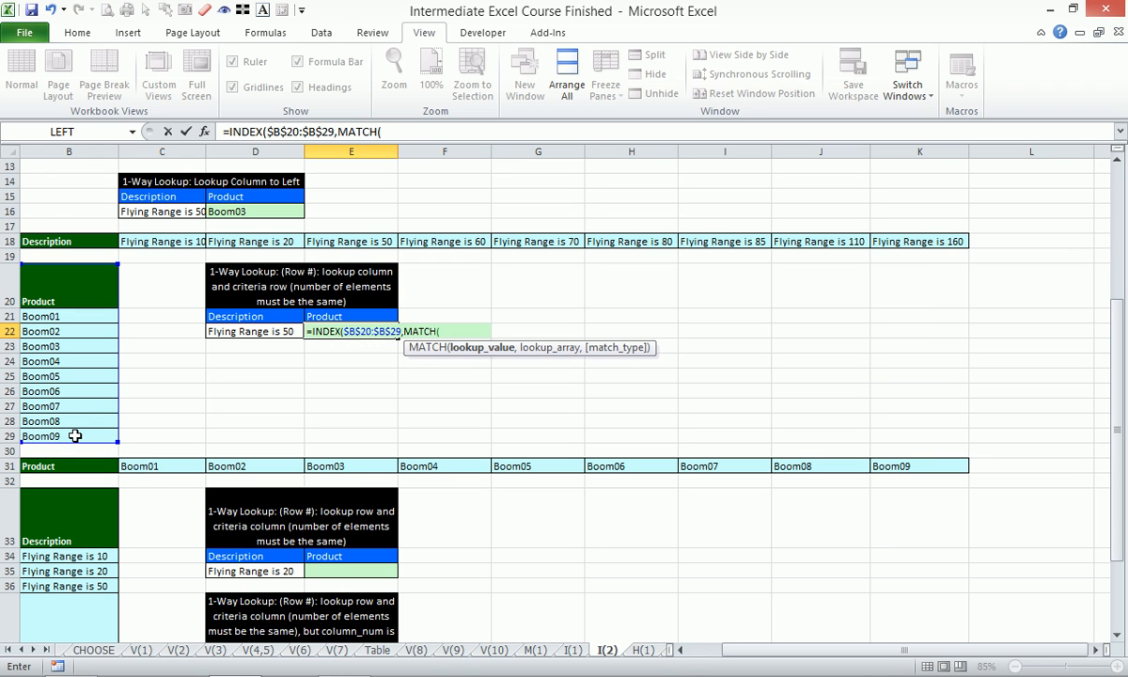
{"action": "left_click", "coordinate": [257, 331]}
{"action": "type", "text": ","}
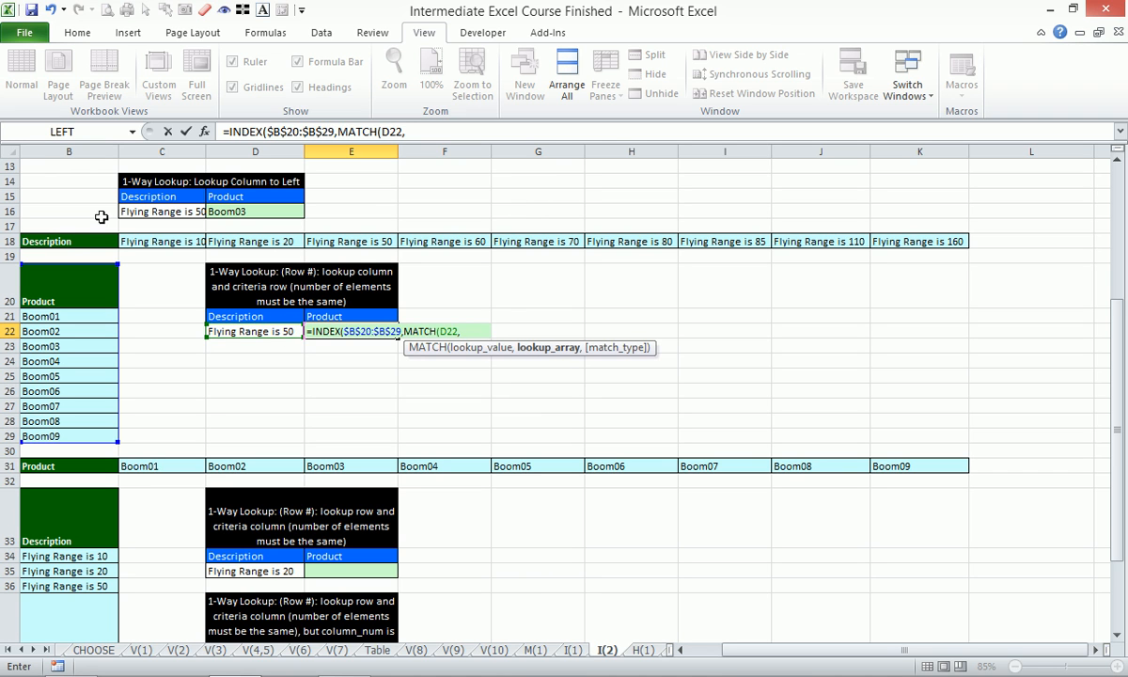
- Complete E22's MATCH with the absolute Description row $B$18:$K$18 and match type 0, and enter the formula
{"action": "left_click_drag", "start_coordinate": [64, 241], "coordinate": [904, 241]}
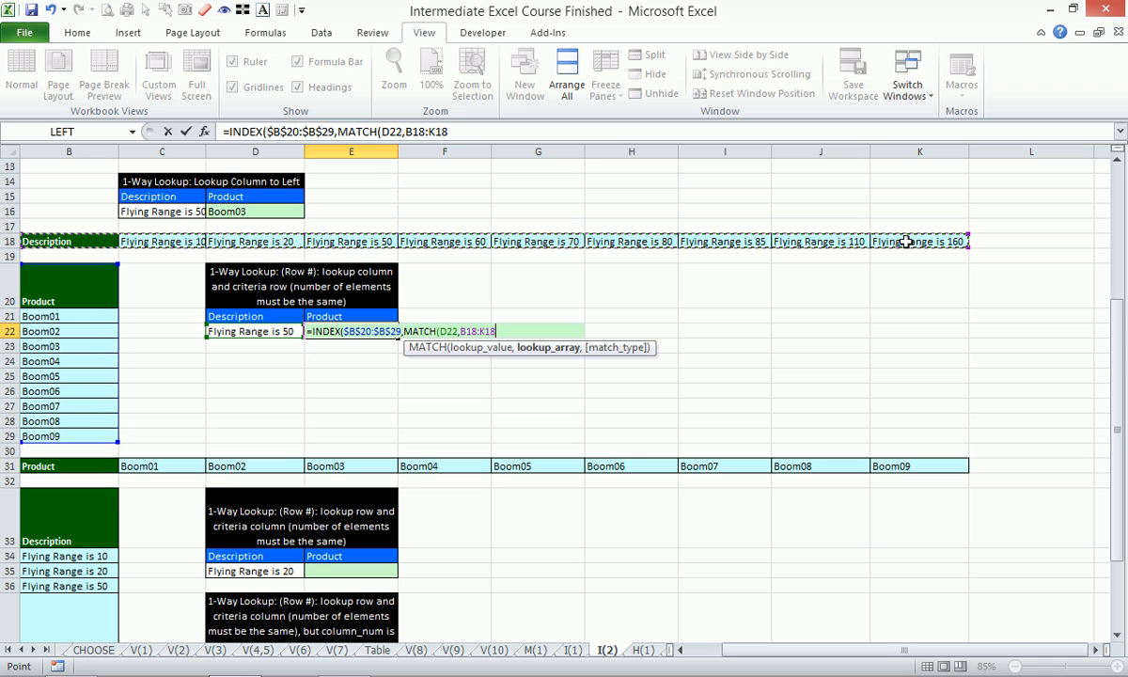
{"action": "key", "text": "F4"}
{"action": "type", "text": ","}
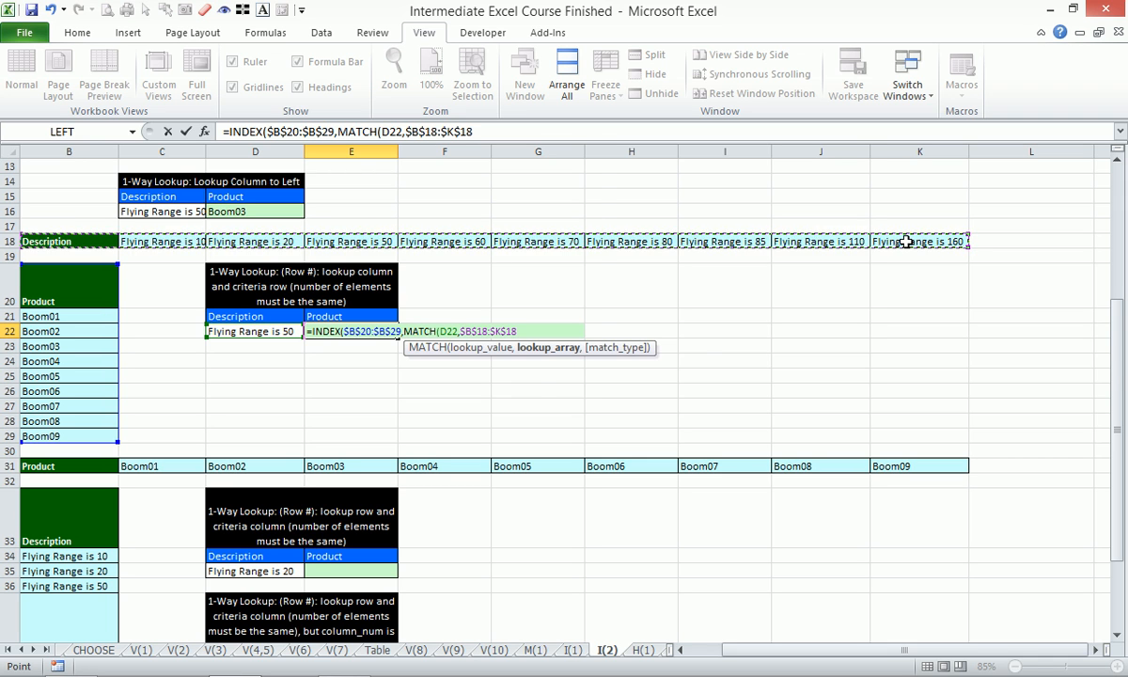
{"action": "type", "text": "0"}
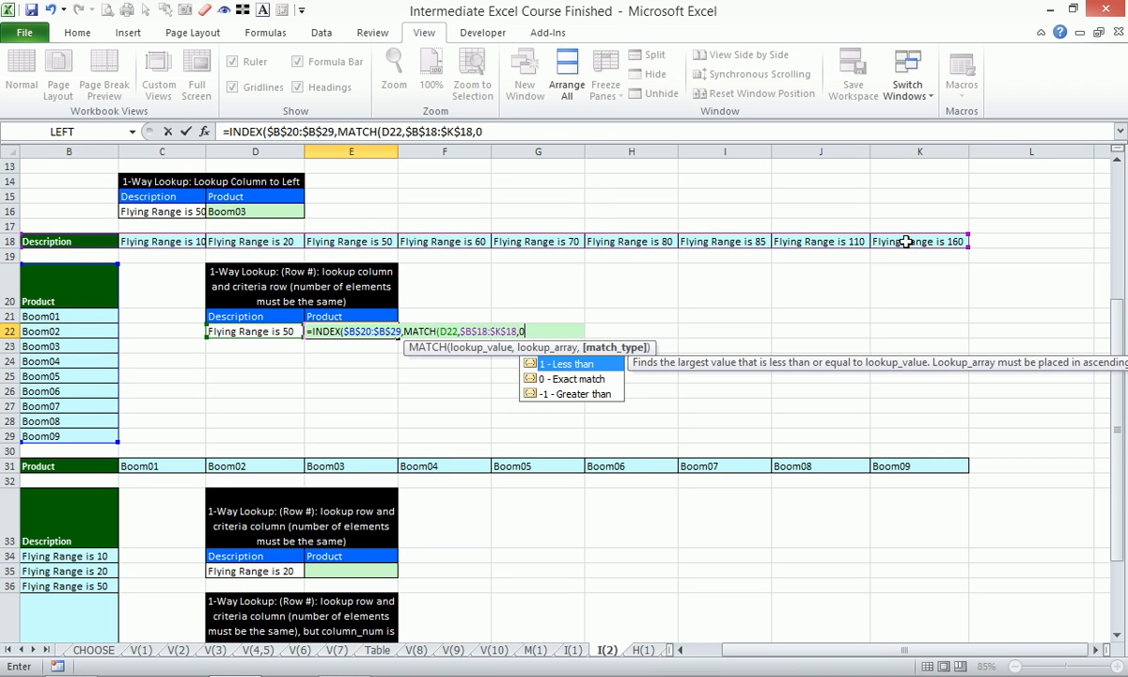
{"action": "type", "text": ")"}
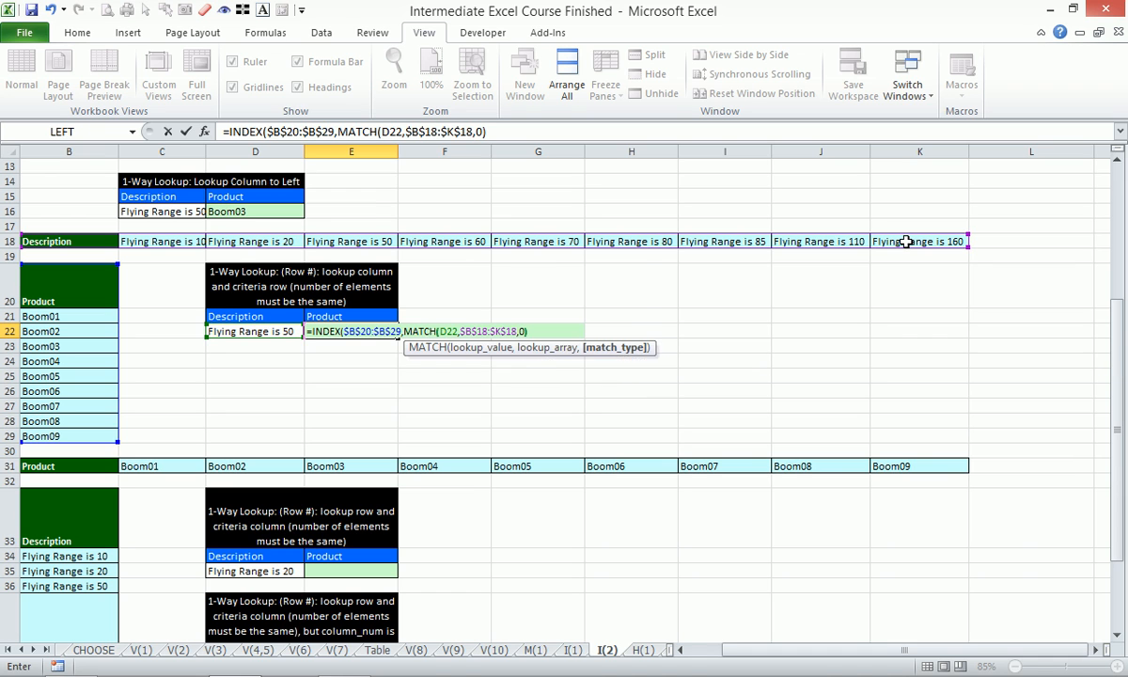
{"action": "type", "text": ")"}
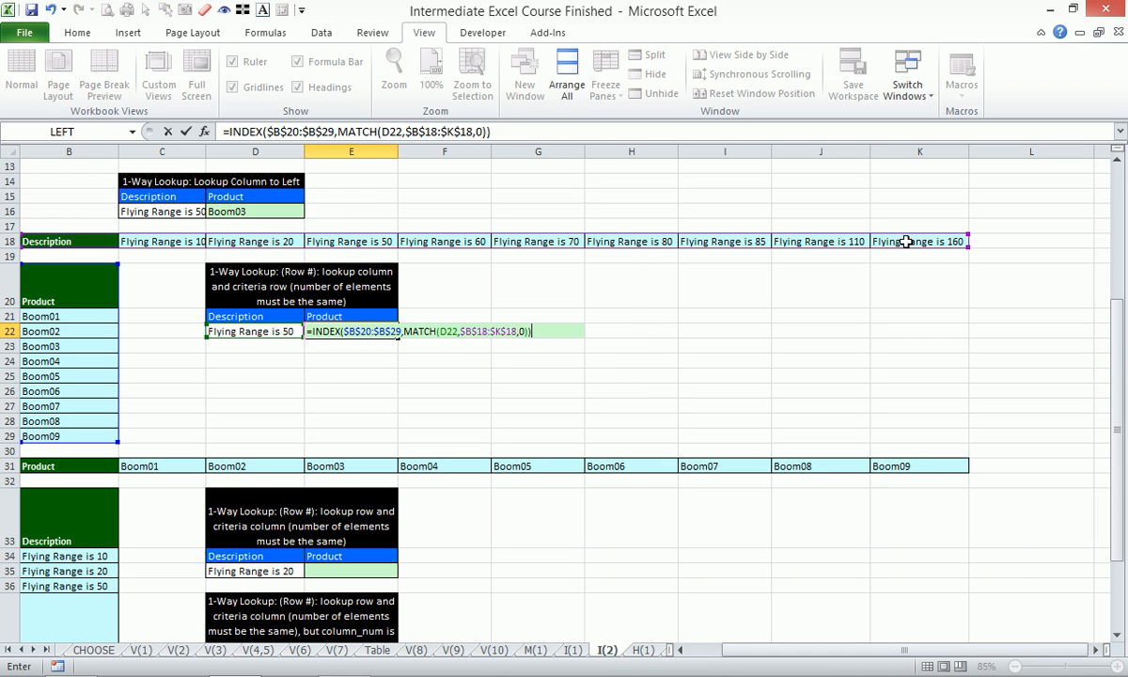
{"action": "key", "text": "Return"}
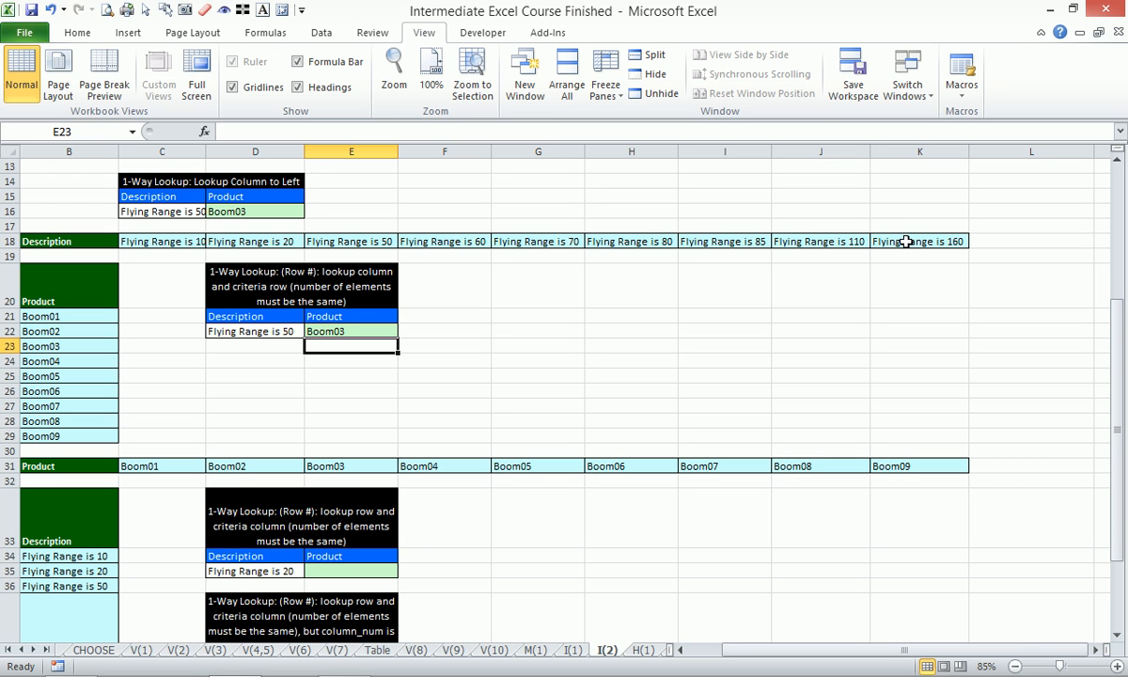
- Zoom to the range B31:F42 holding the lookup row and criteria column, and select the empty cell D36
{"action": "scroll", "coordinate": [304, 407], "scroll_direction": "down", "scroll_amount": 4}
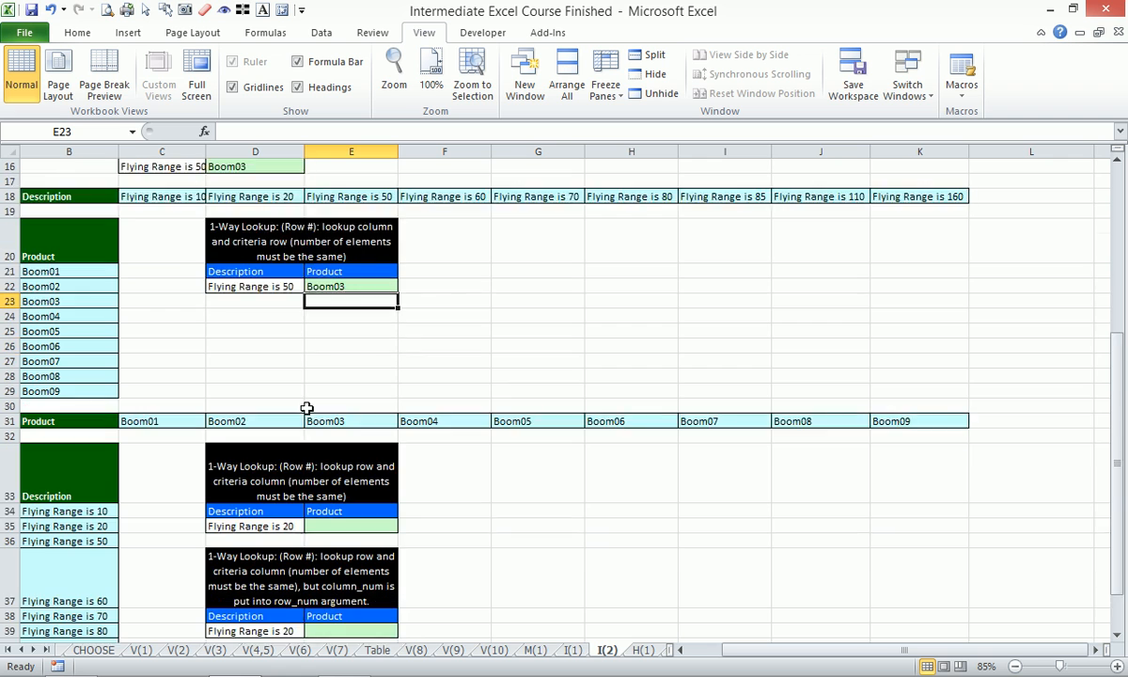
{"action": "left_click", "coordinate": [355, 356]}
{"action": "left_click_drag", "start_coordinate": [788, 651], "coordinate": [747, 654]}
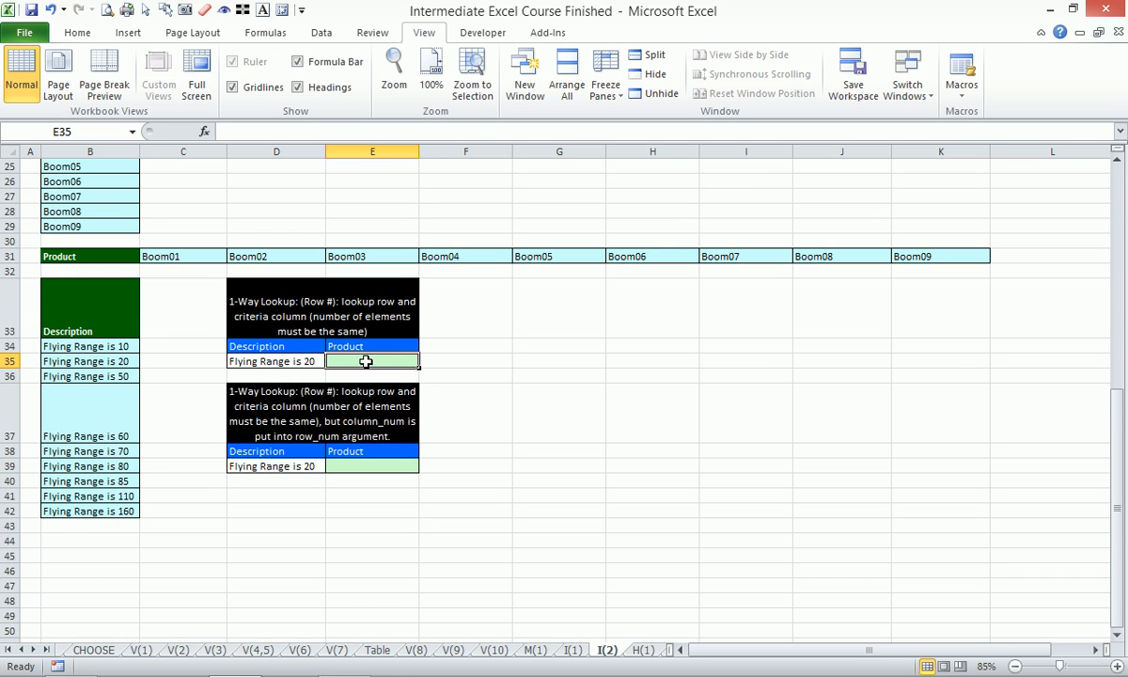
{"action": "left_click_drag", "start_coordinate": [69, 256], "coordinate": [457, 515]}
{"action": "key", "text": "alt+w"}
{"action": "key", "text": "g"}
{"action": "left_click", "coordinate": [530, 397]}
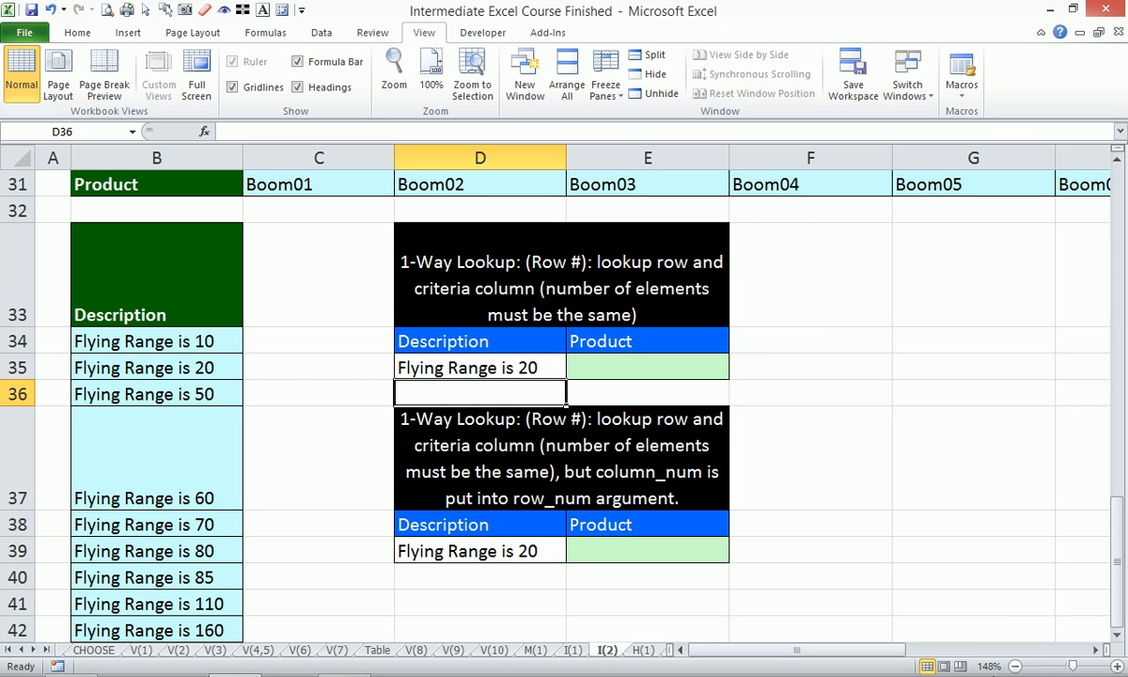
{"action": "mouse_move", "coordinate": [1043, 669]}
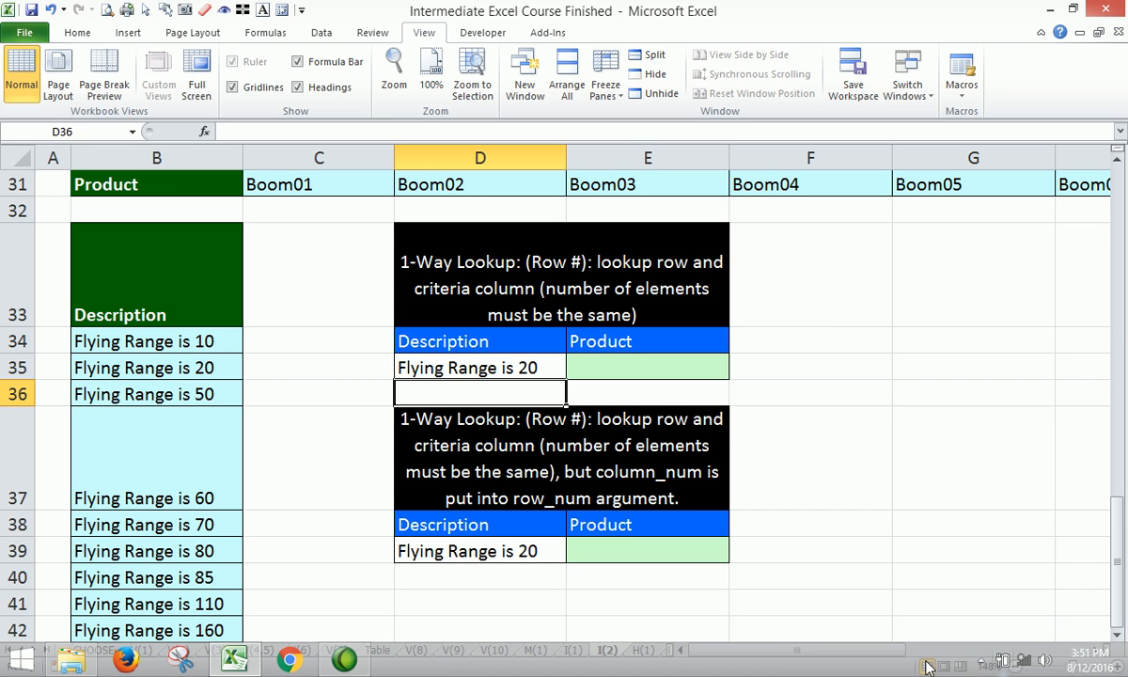
{"action": "left_click", "coordinate": [978, 663]}
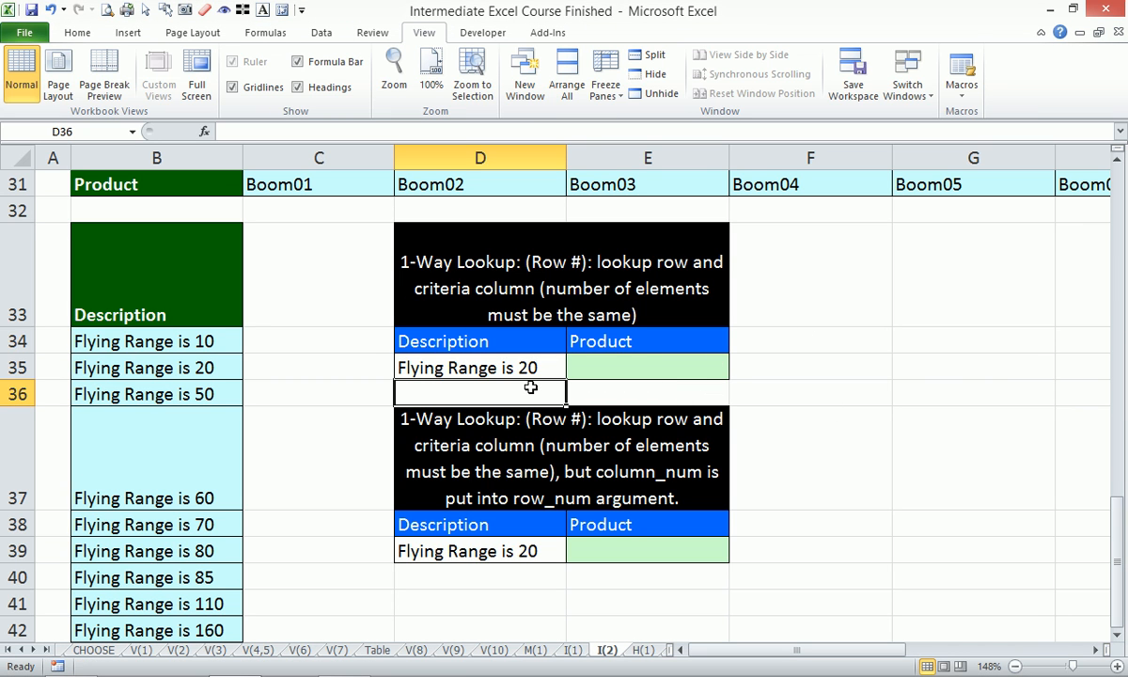
{"action": "key", "text": "ctrl+Page_Up"}
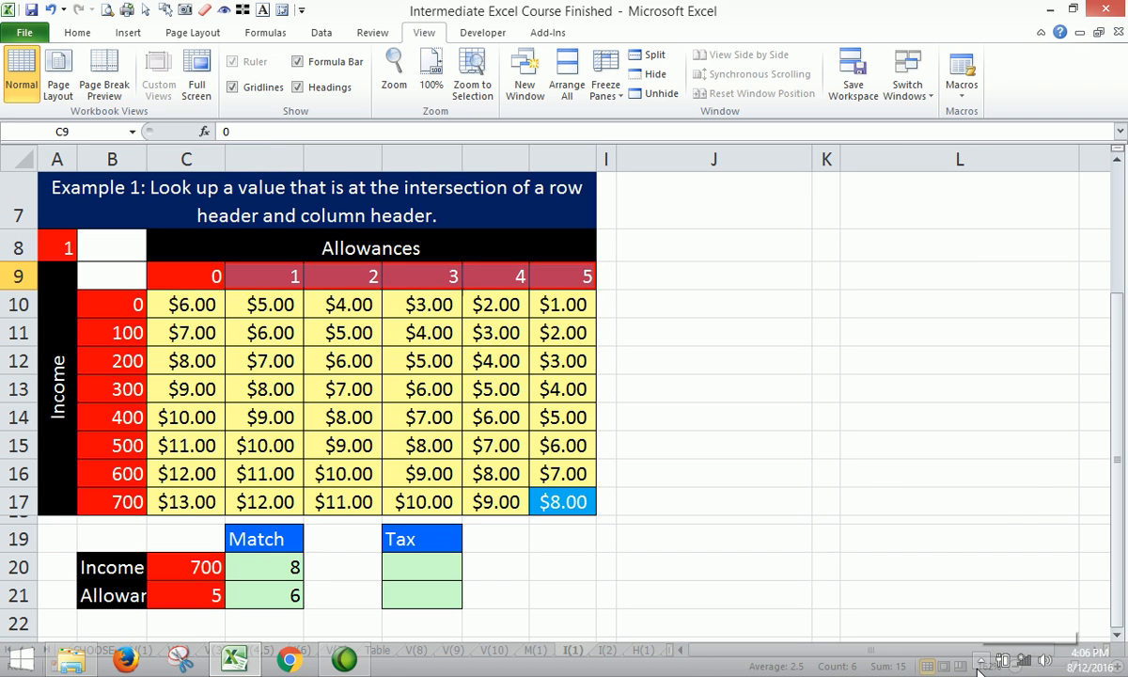
{"action": "left_click", "coordinate": [980, 662]}
{"action": "left_click", "coordinate": [847, 505]}
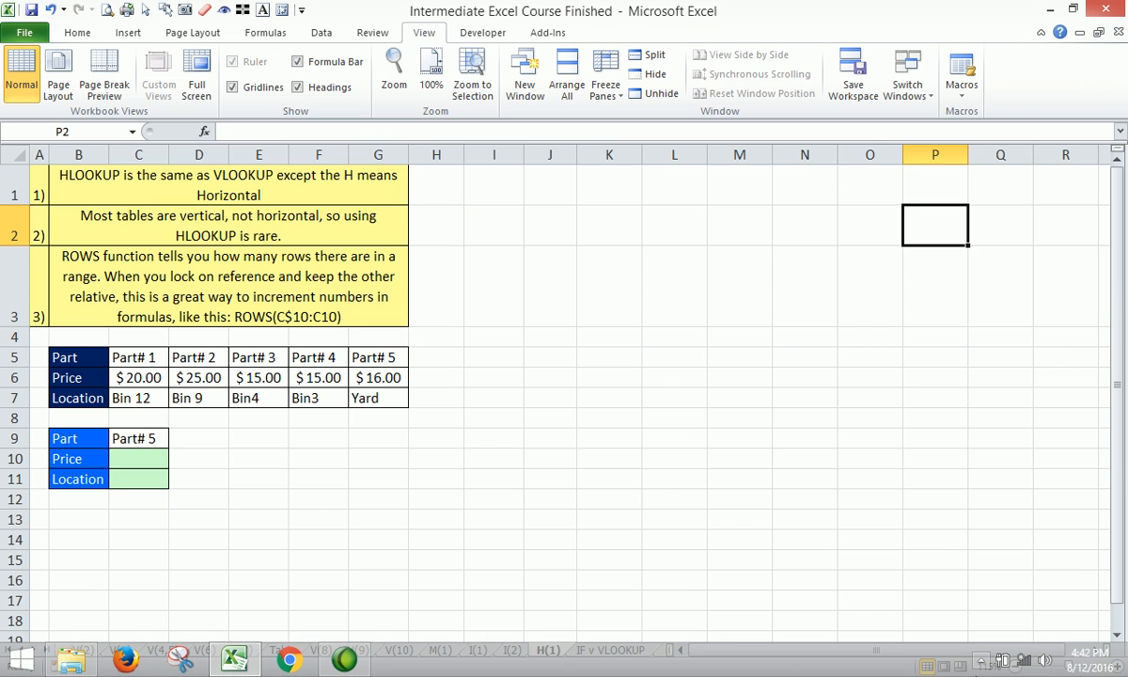
{"action": "left_click", "coordinate": [978, 664]}
{"action": "left_click", "coordinate": [801, 437]}
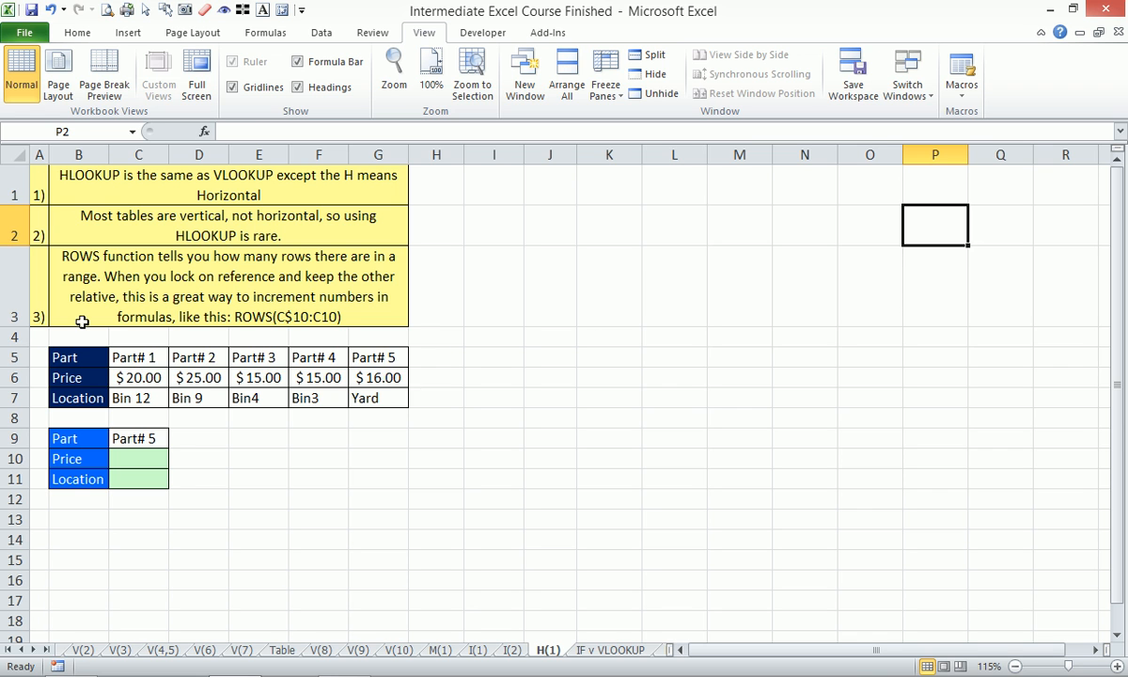
- Zoom to the range B5:H11 on H(1), covering the horizontal parts table and the lookup cells below it
{"action": "left_click_drag", "start_coordinate": [71, 358], "coordinate": [413, 491]}
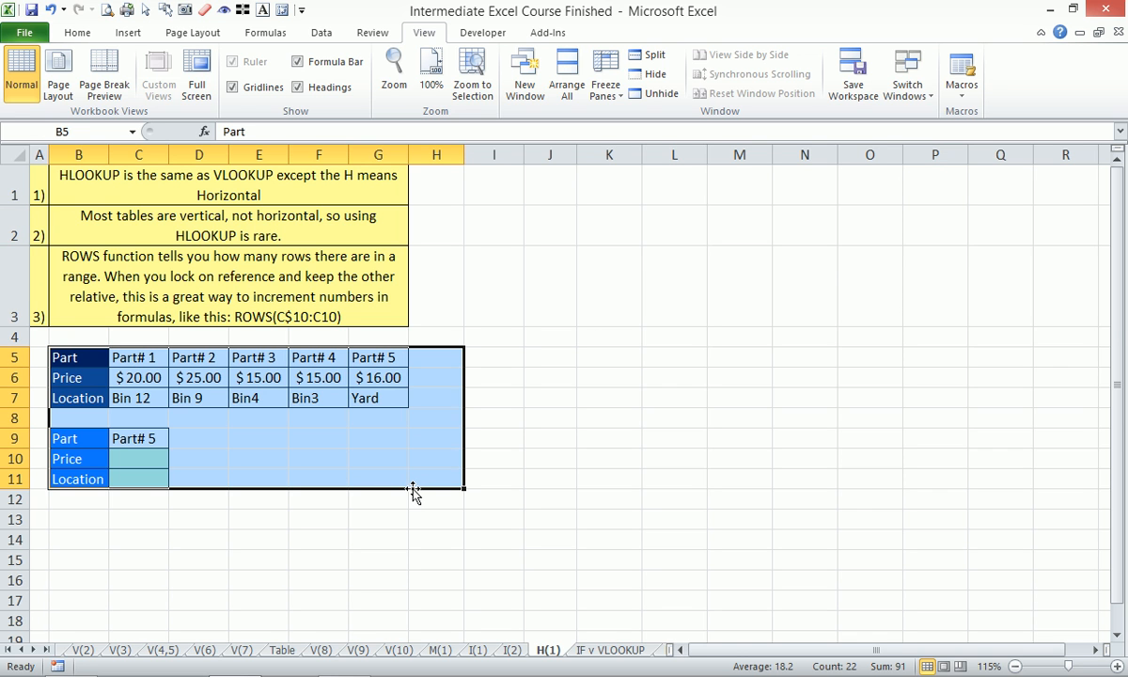
{"action": "key", "text": "alt"}
{"action": "key", "text": "w"}
{"action": "key", "text": "g"}
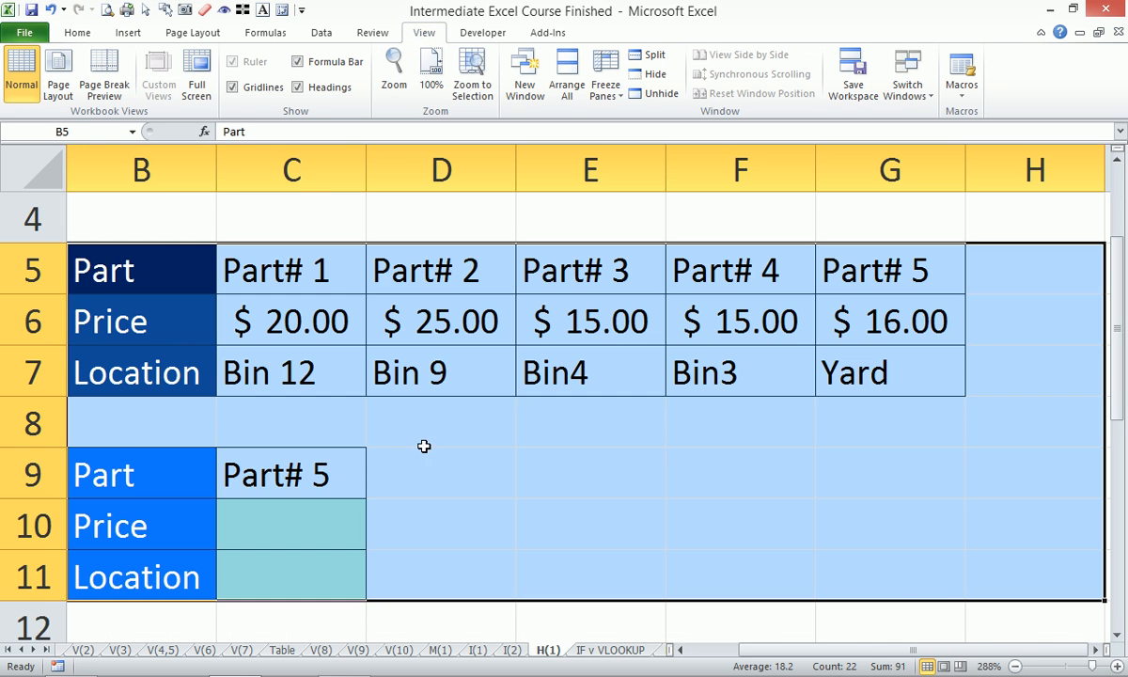
- Start an HLOOKUP formula in price cell C10 with the absolute part cell $C$9 as its lookup value
{"action": "left_click", "coordinate": [272, 532]}
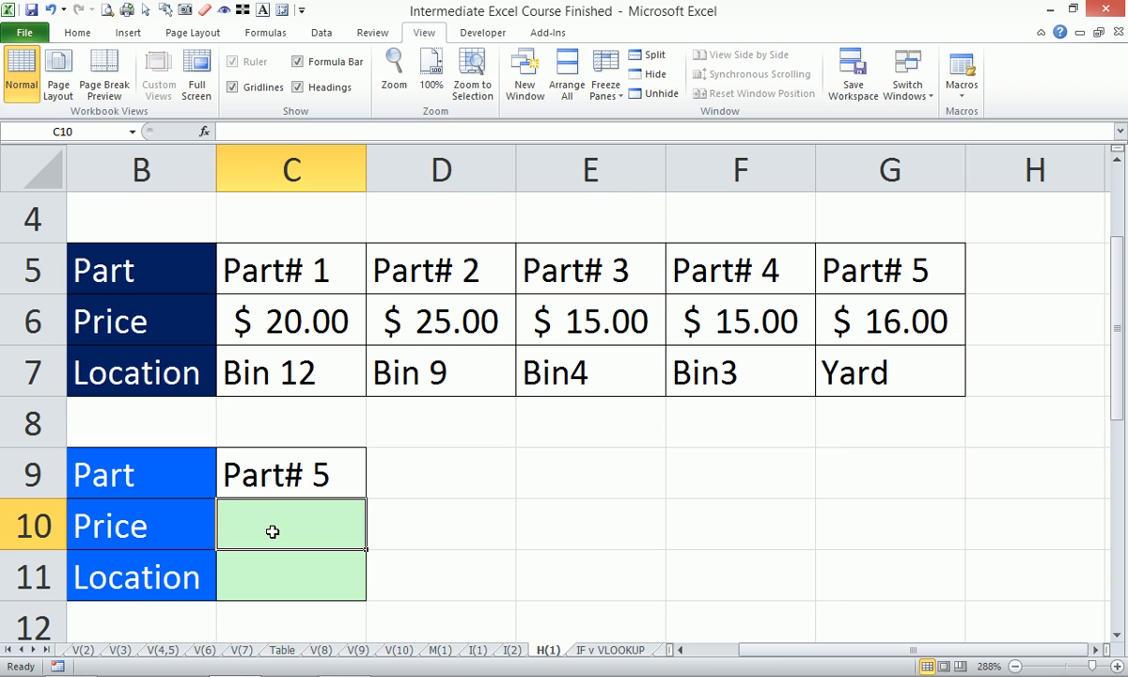
{"action": "type", "text": "=h"}
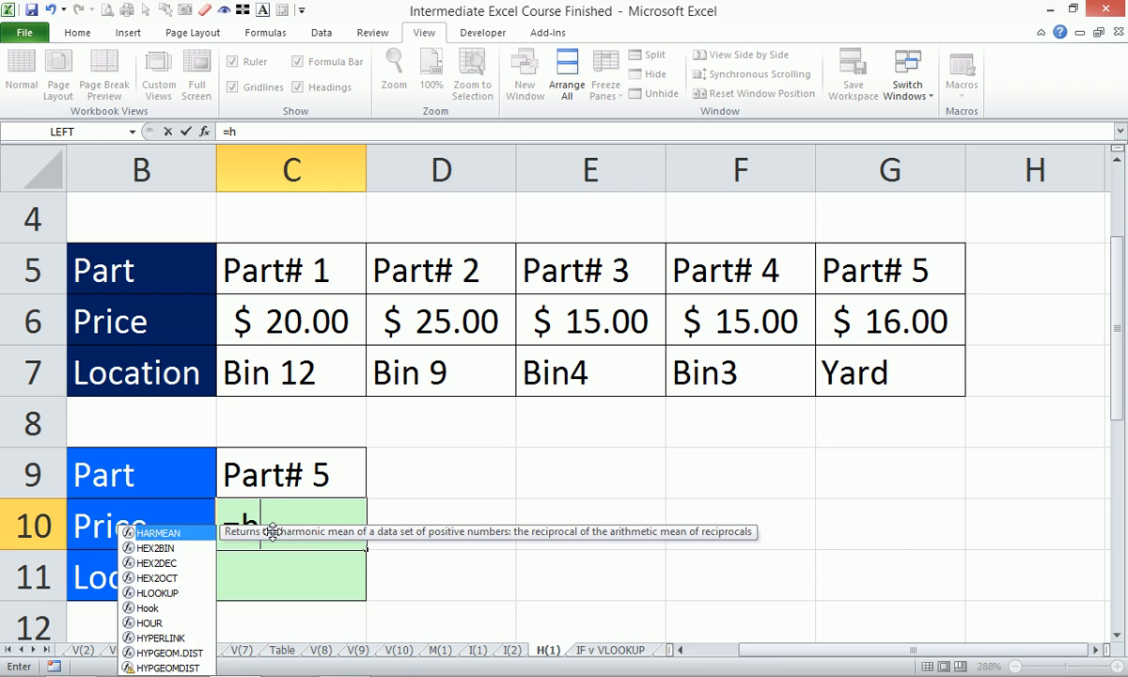
{"action": "type", "text": "lo"}
{"action": "key", "text": "Tab"}
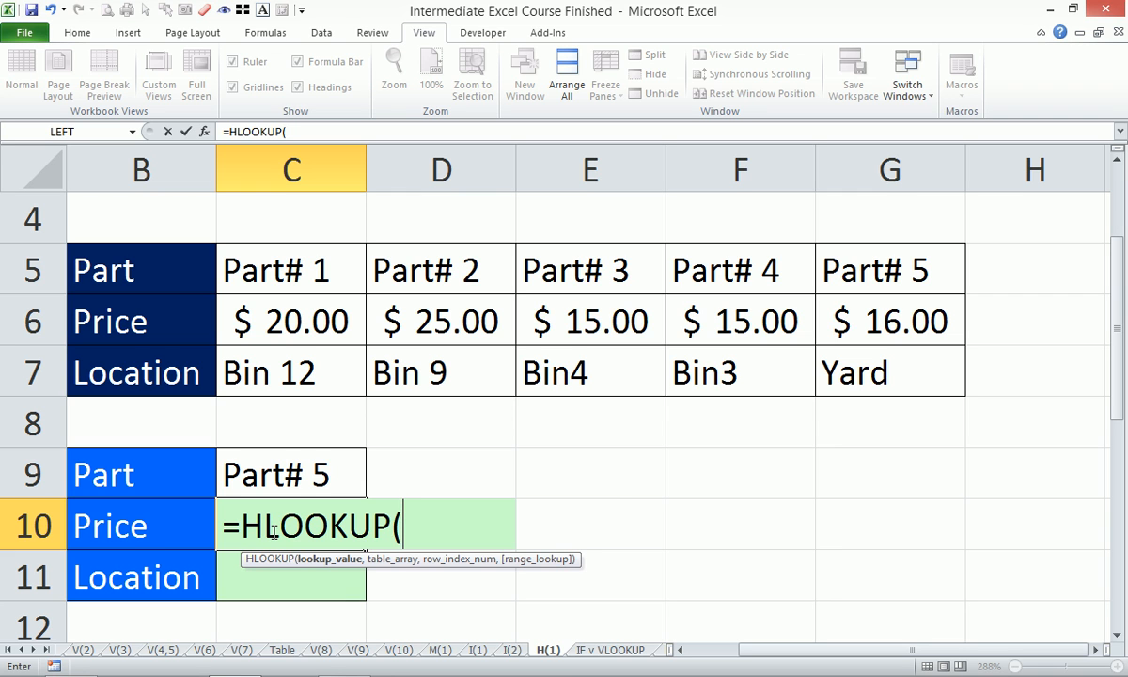
{"action": "key", "text": "Up"}
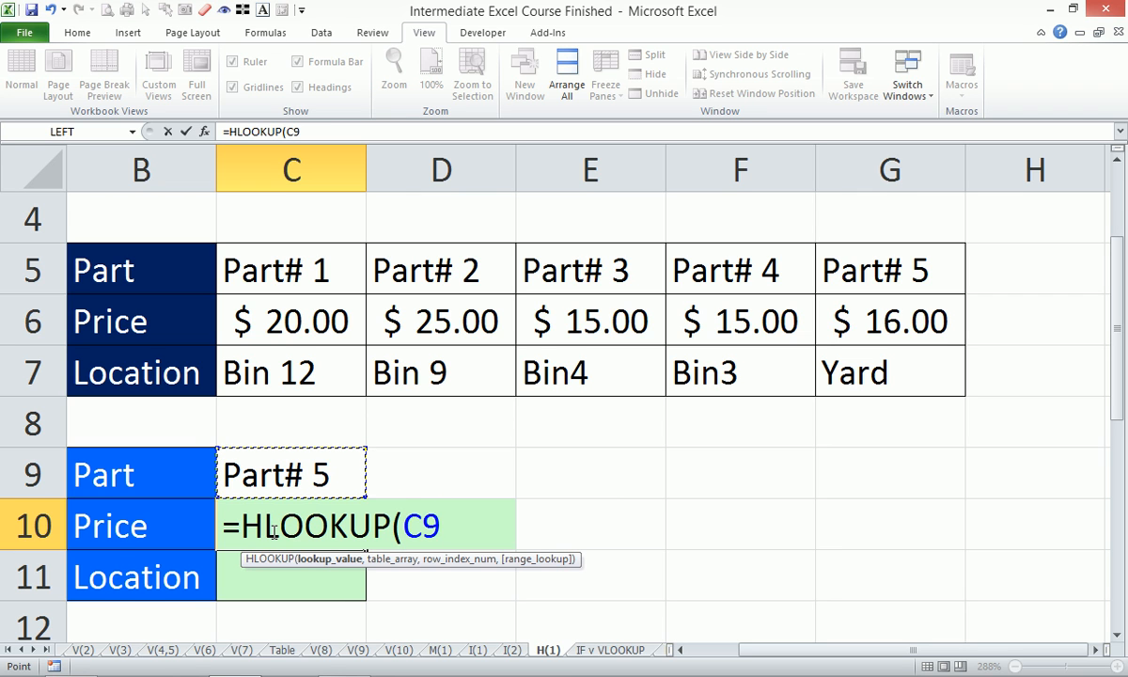
{"action": "key", "text": "F4"}
{"action": "key", "text": "F4"}
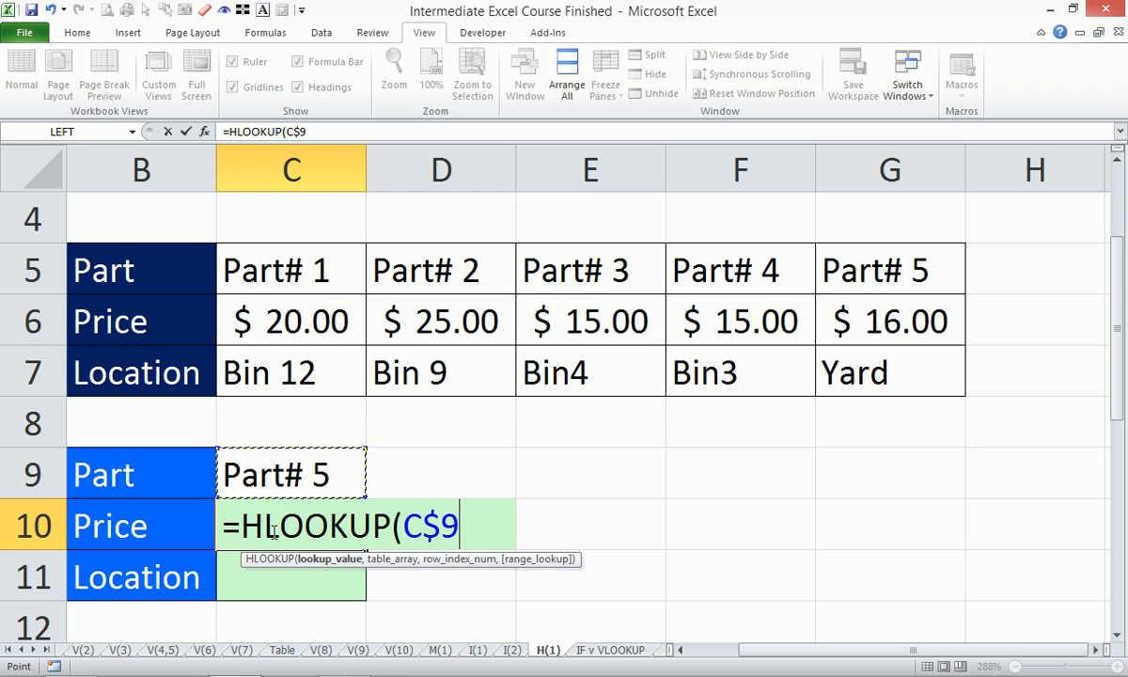
{"action": "key", "text": "F4"}
{"action": "key", "text": "F4"}
{"action": "key", "text": "F4"}
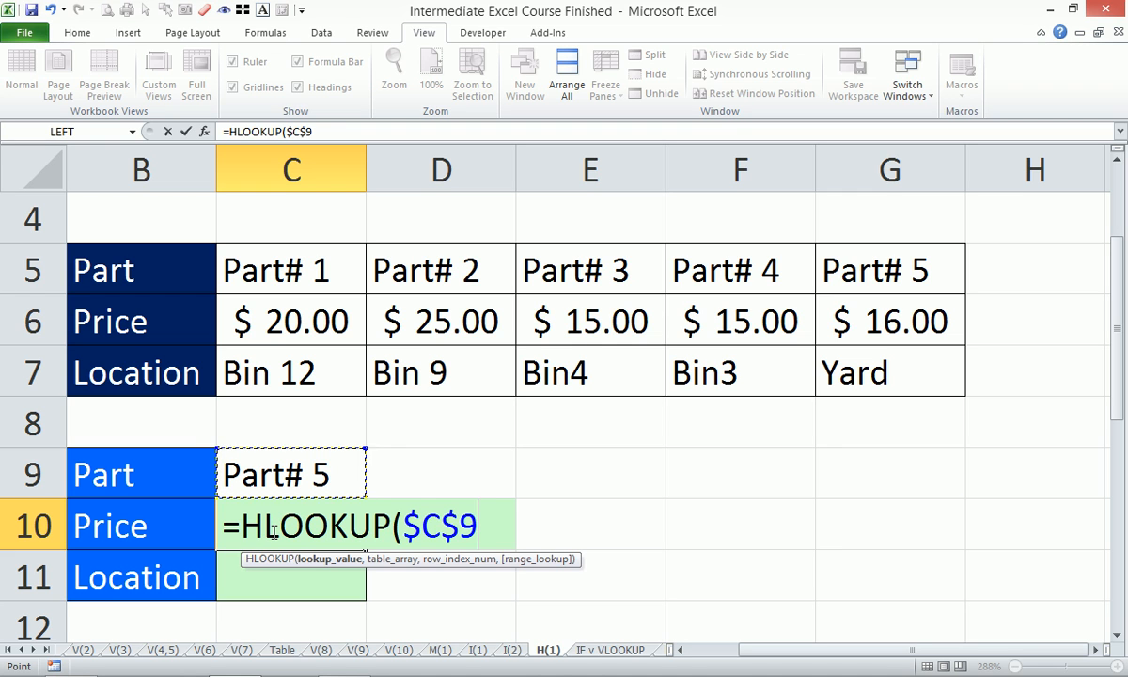
{"action": "type", "text": ","}
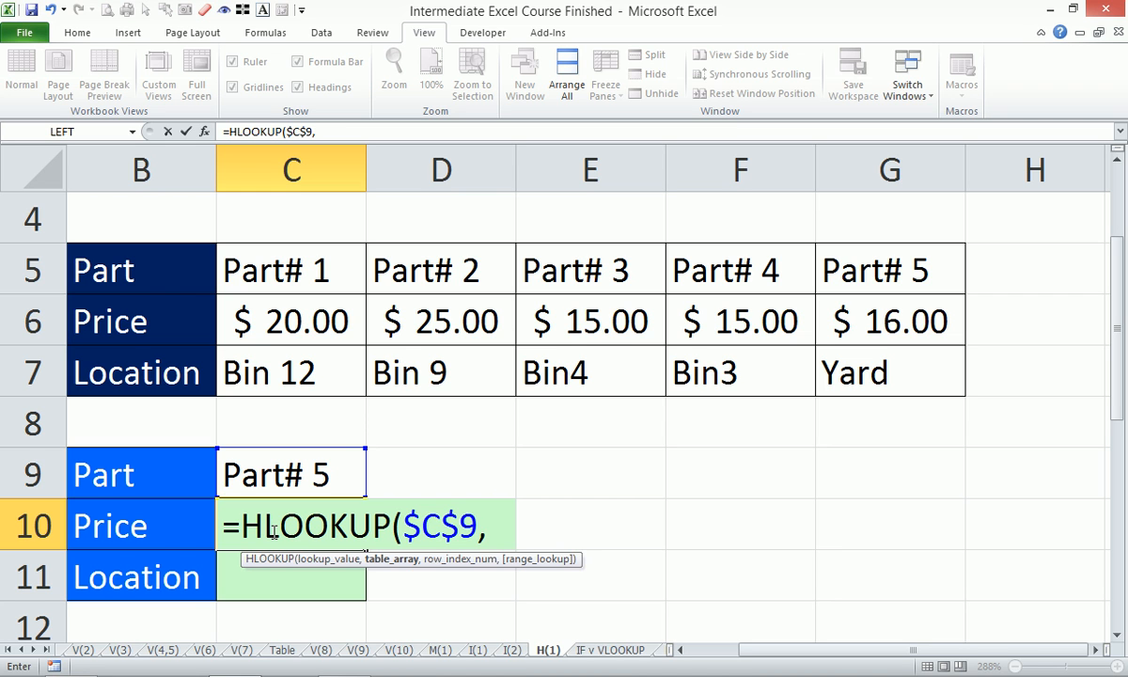
- Complete C10's HLOOKUP with the absolute rows $5:$6, row index 2 and range lookup 0, and enter the formula
{"action": "left_click_drag", "start_coordinate": [19, 267], "coordinate": [34, 310]}
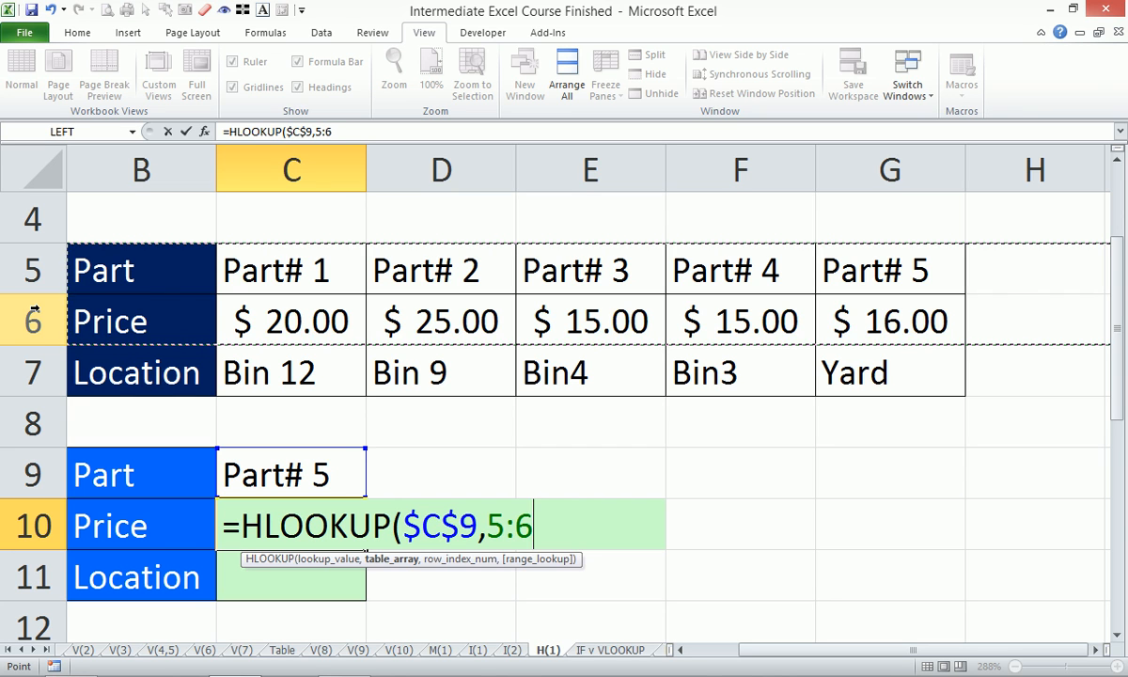
{"action": "key", "text": "F4"}
{"action": "type", "text": ",2,0)"}
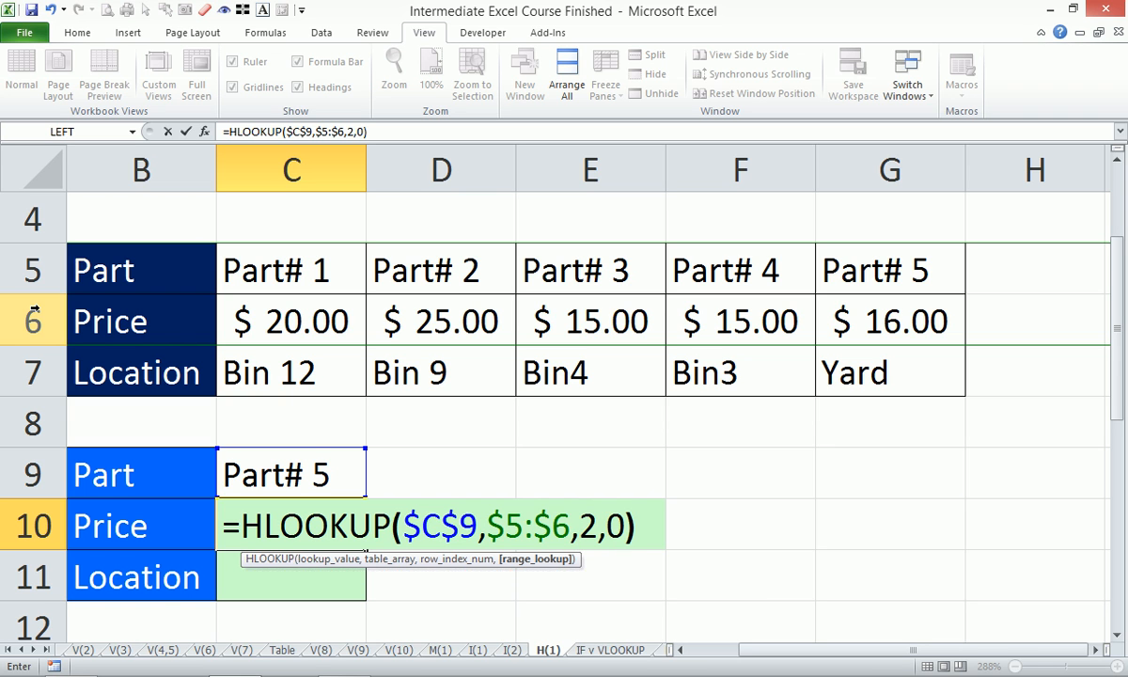
{"action": "key", "text": "Return"}
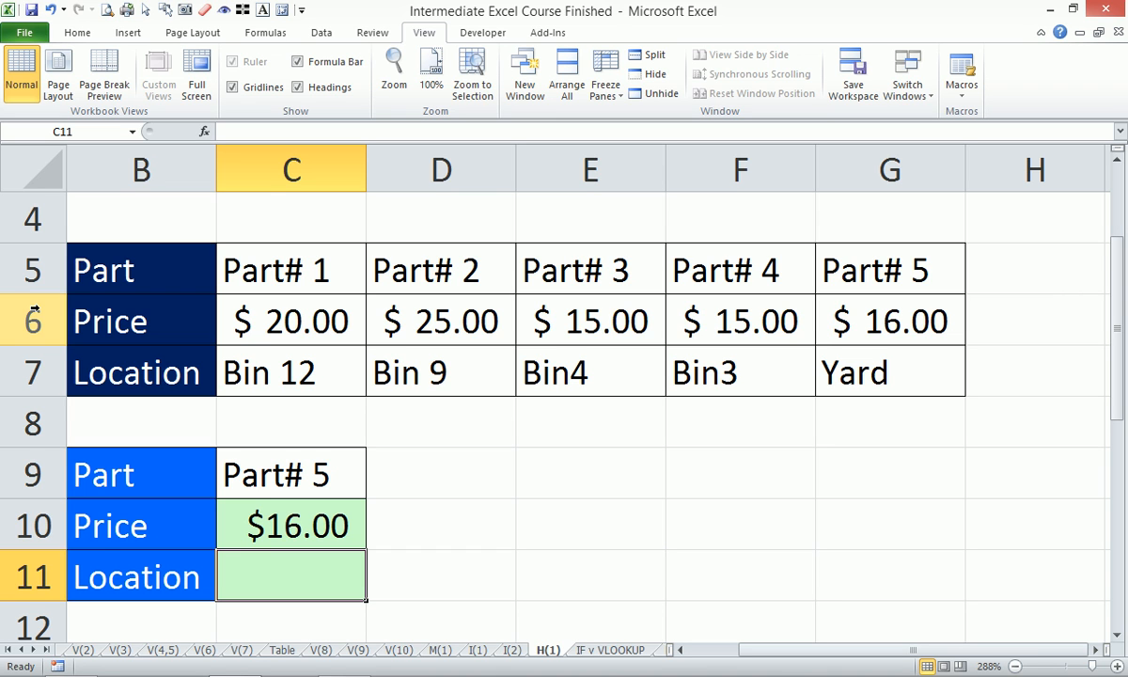
- Start an HLOOKUP formula in location cell C11 with the absolute part cell $C$9 as its lookup value
{"action": "type", "text": "=hlo"}
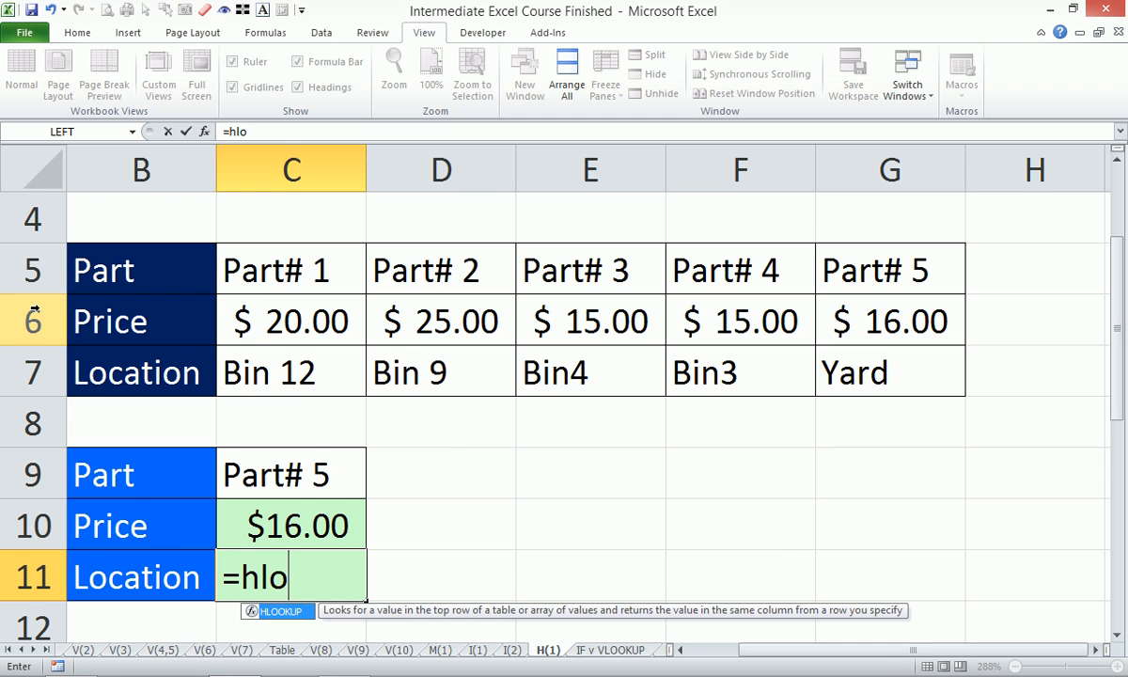
{"action": "key", "text": "Tab"}
{"action": "key", "text": "Up"}
{"action": "key", "text": "Up"}
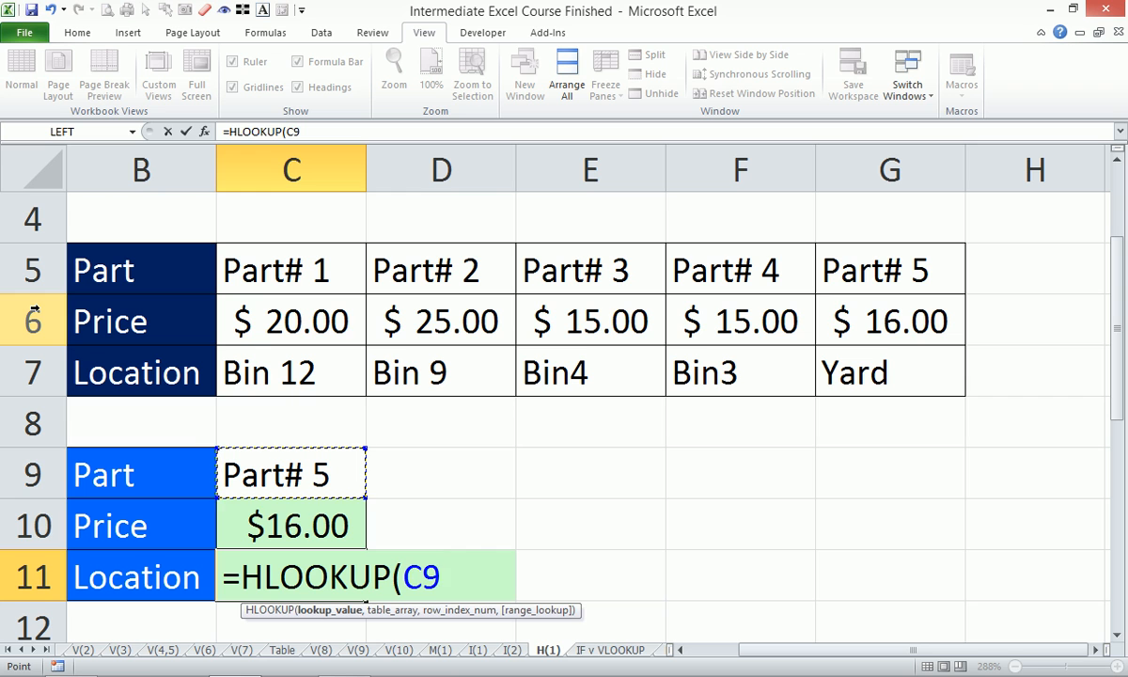
{"action": "key", "text": "F4"}
{"action": "type", "text": ","}
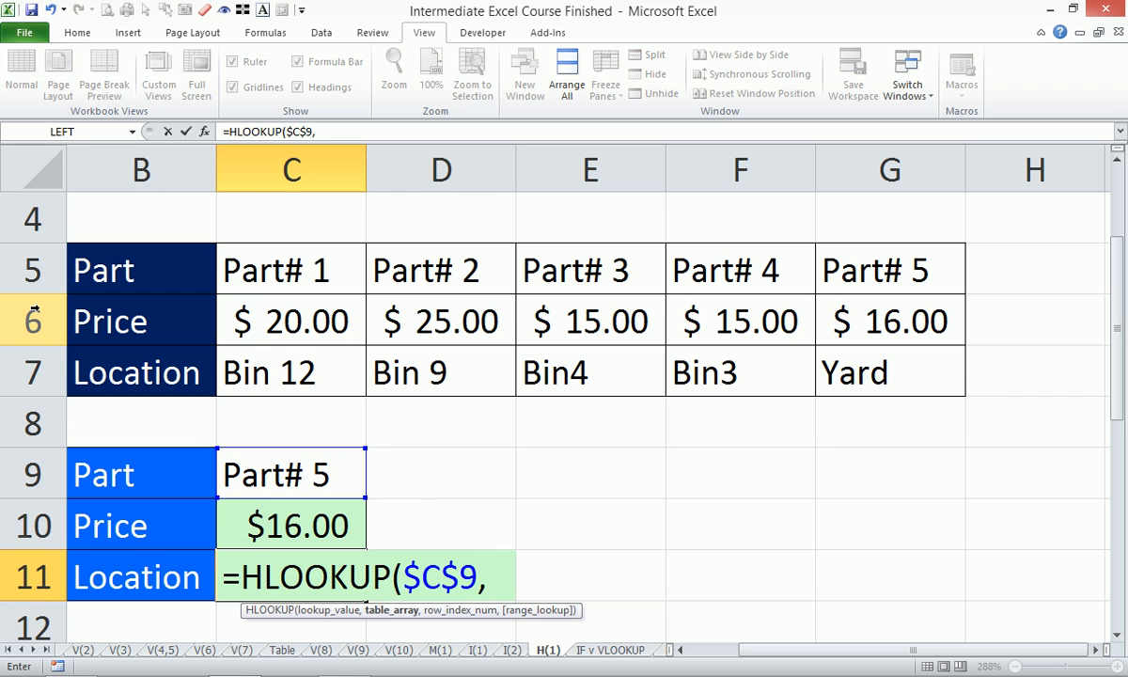
- Complete C11's HLOOKUP with the absolute rows $5:$7, row index 3 and range lookup 0, and enter the formula
{"action": "left_click", "coordinate": [45, 269]}
{"action": "left_click_drag", "start_coordinate": [45, 269], "coordinate": [47, 363]}
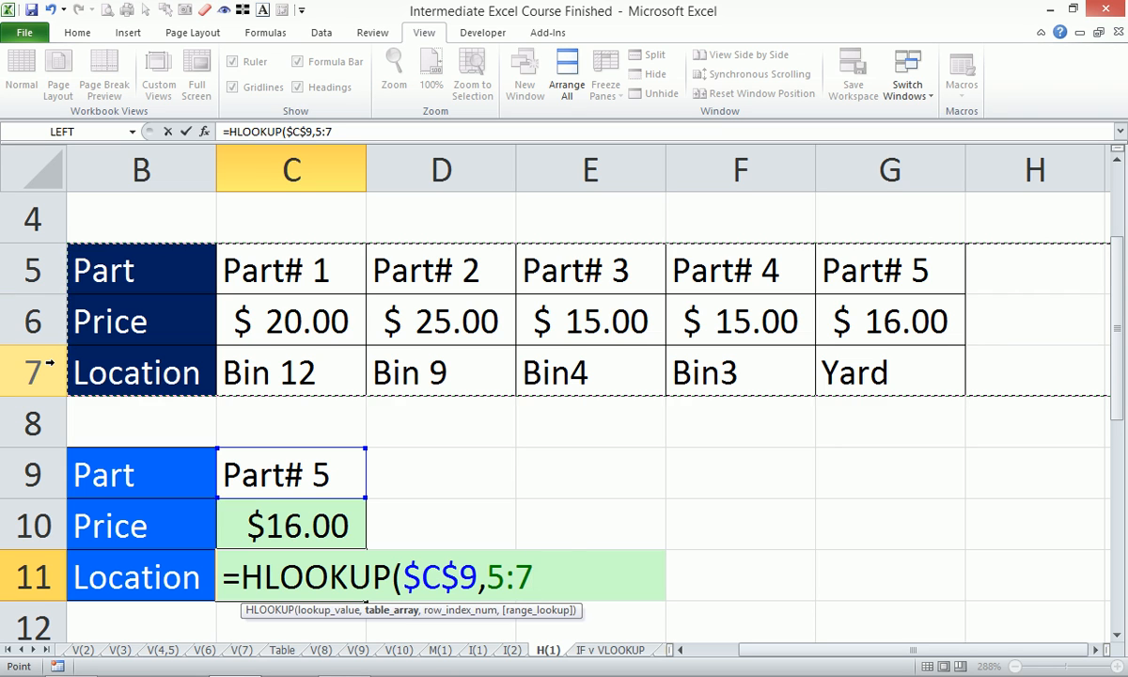
{"action": "key", "text": "F4"}
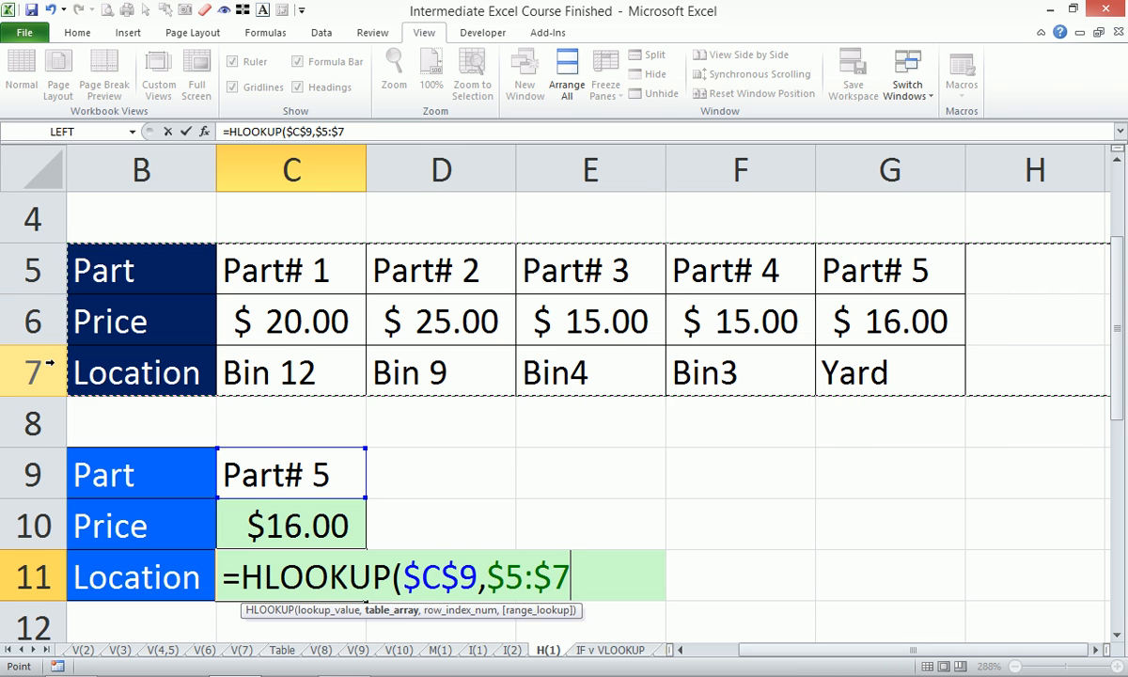
{"action": "type", "text": ","}
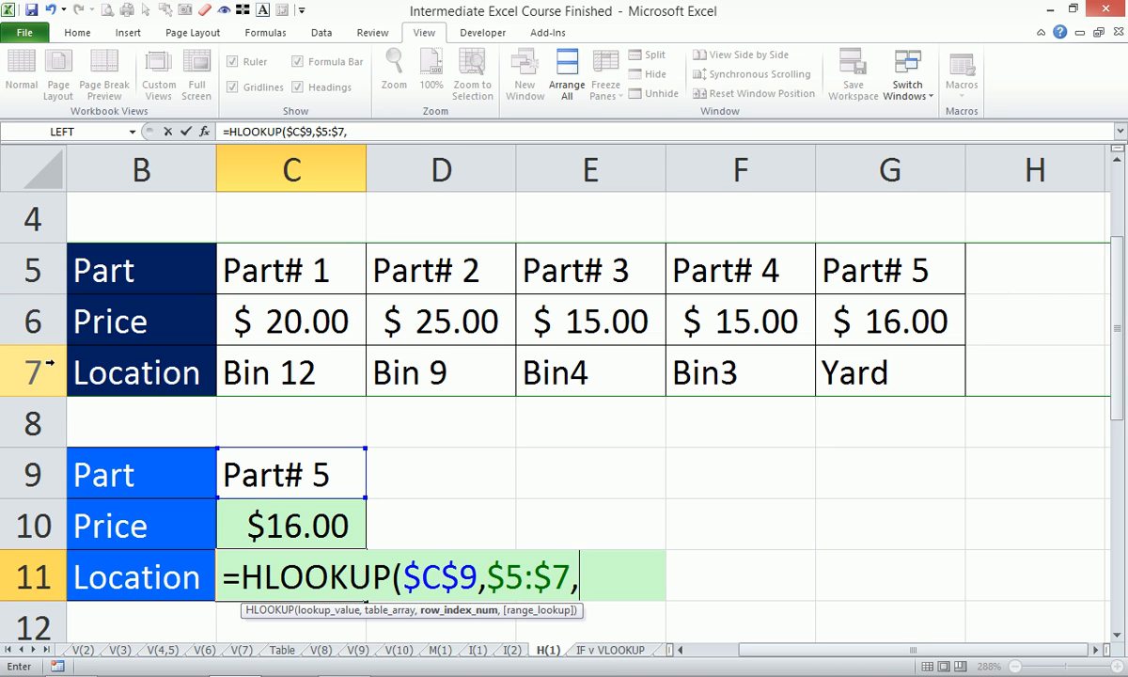
{"action": "type", "text": "3,0"}
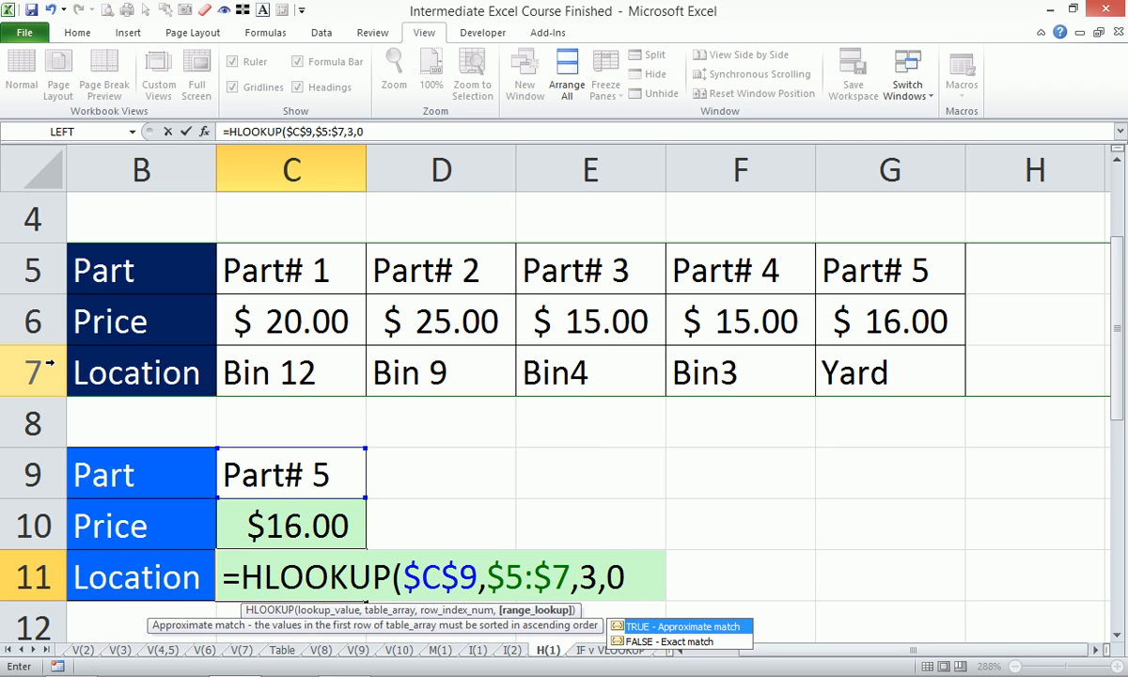
{"action": "type", "text": ")"}
{"action": "key", "text": "Return"}
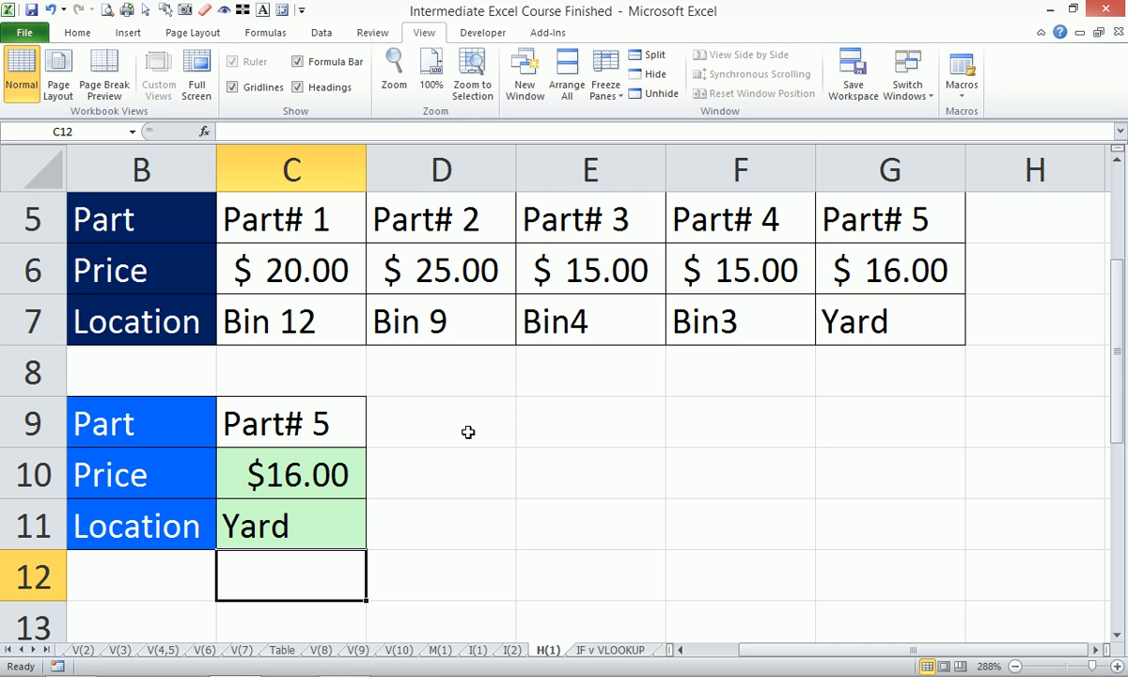
- Start an HLOOKUP formula in the empty cell D10 with the absolute part cell $C$9 as its lookup value
{"action": "left_click", "coordinate": [438, 468]}
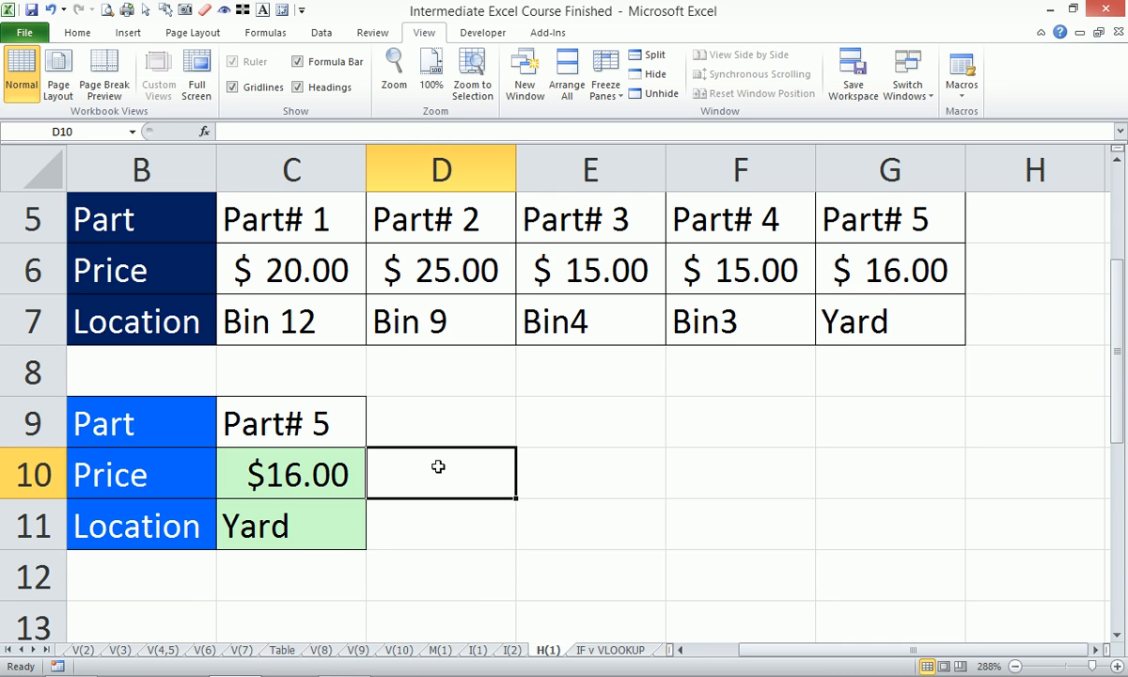
{"action": "type", "text": "=hlo"}
{"action": "key", "text": "Tab"}
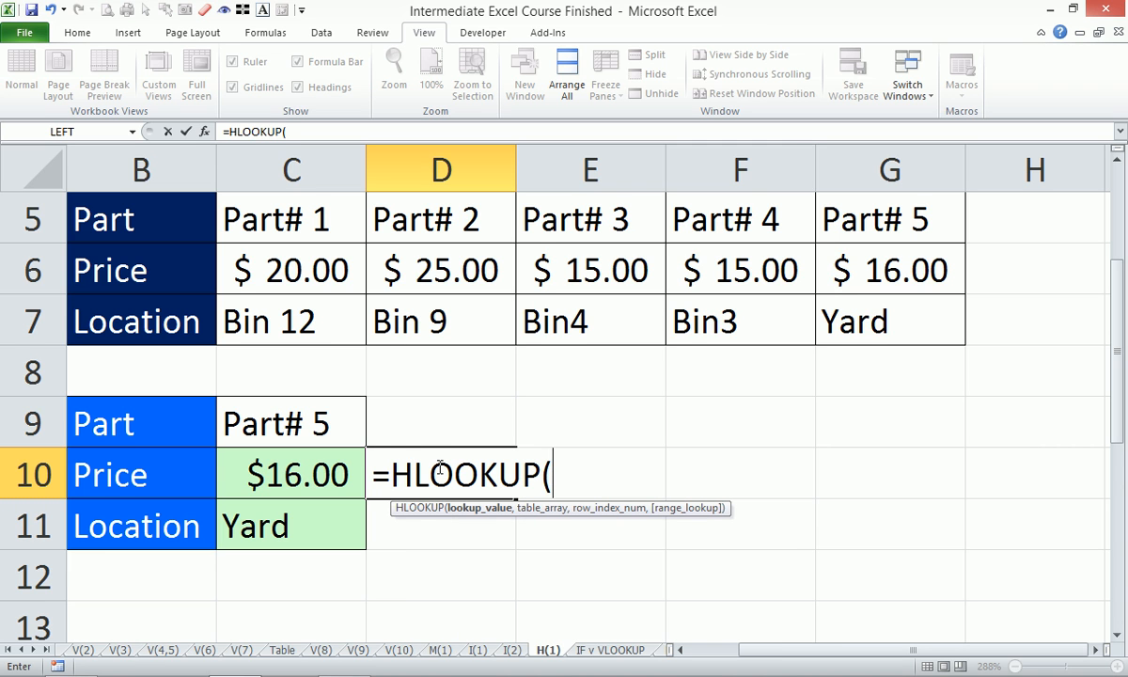
{"action": "left_click", "coordinate": [292, 425]}
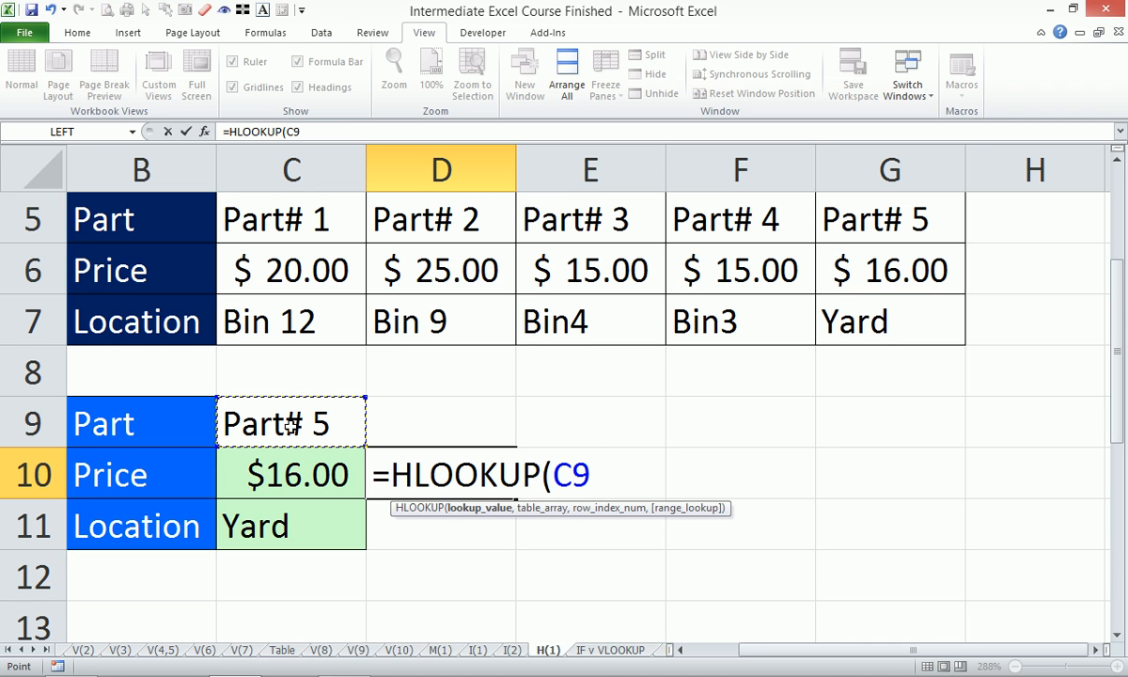
{"action": "key", "text": "F4"}
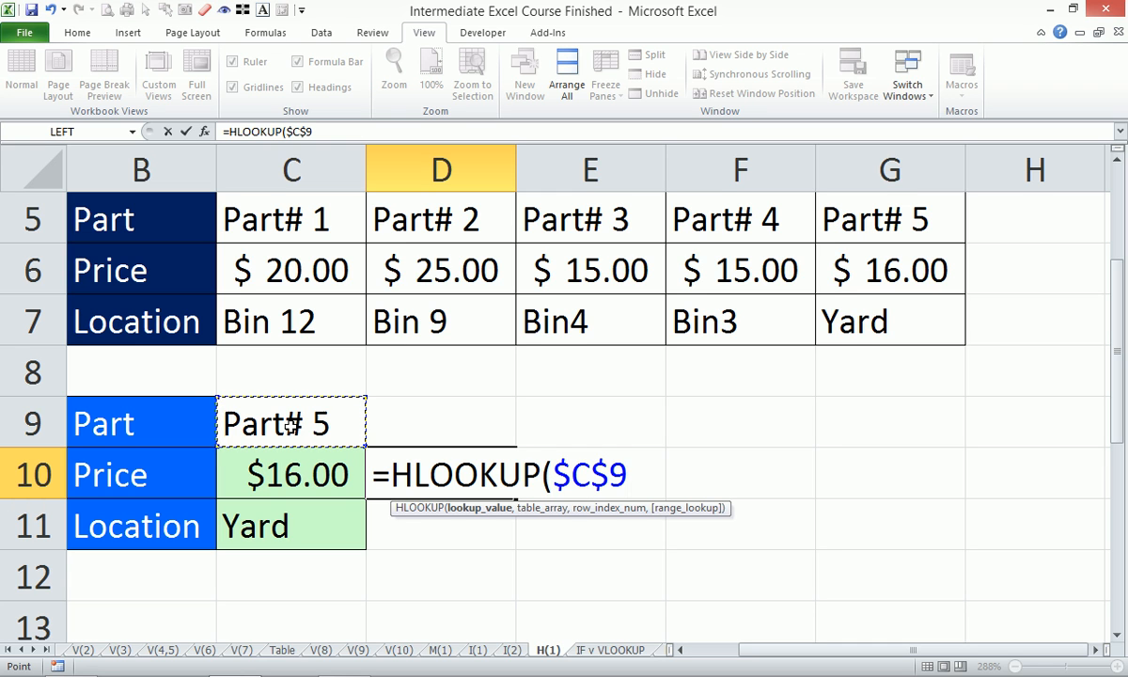
{"action": "type", "text": ","}
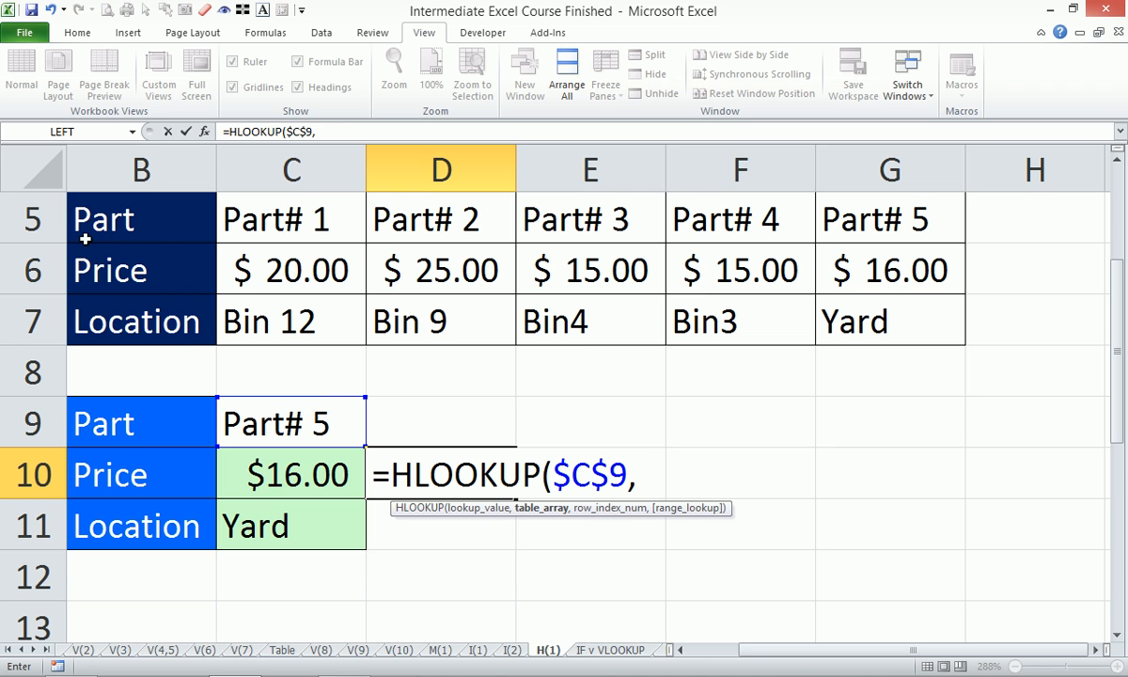
- Add the absolute rows $5:$7 as the table array of D10's HLOOKUP
{"action": "left_click", "coordinate": [49, 216]}
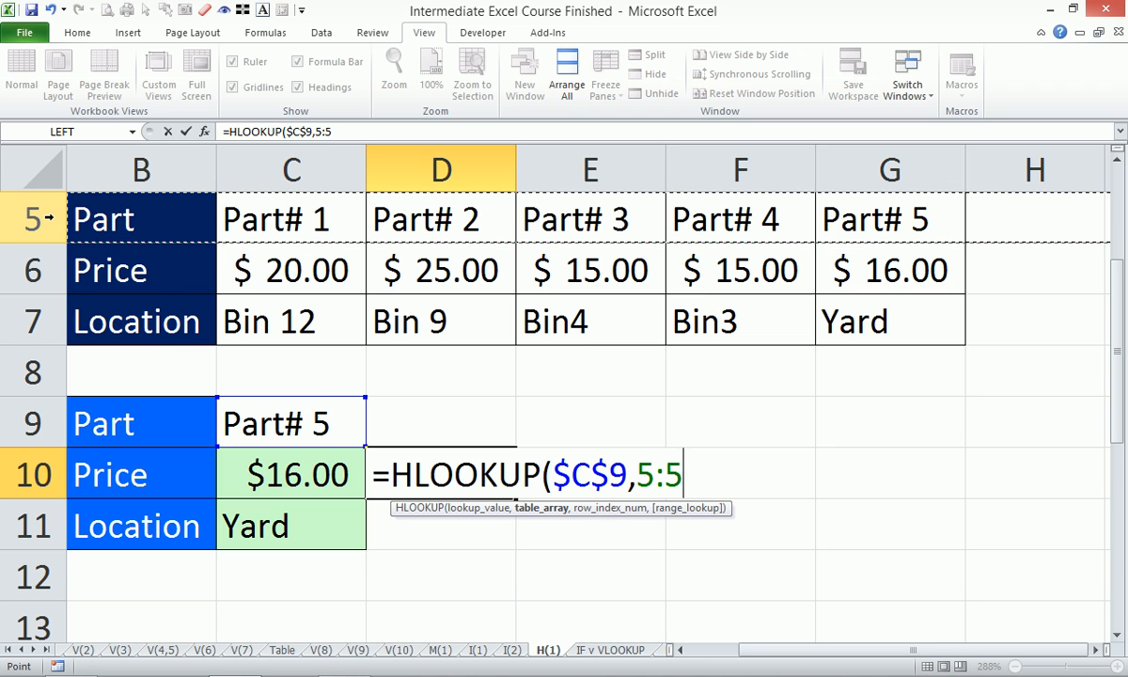
{"action": "left_click_drag", "start_coordinate": [49, 216], "coordinate": [57, 306]}
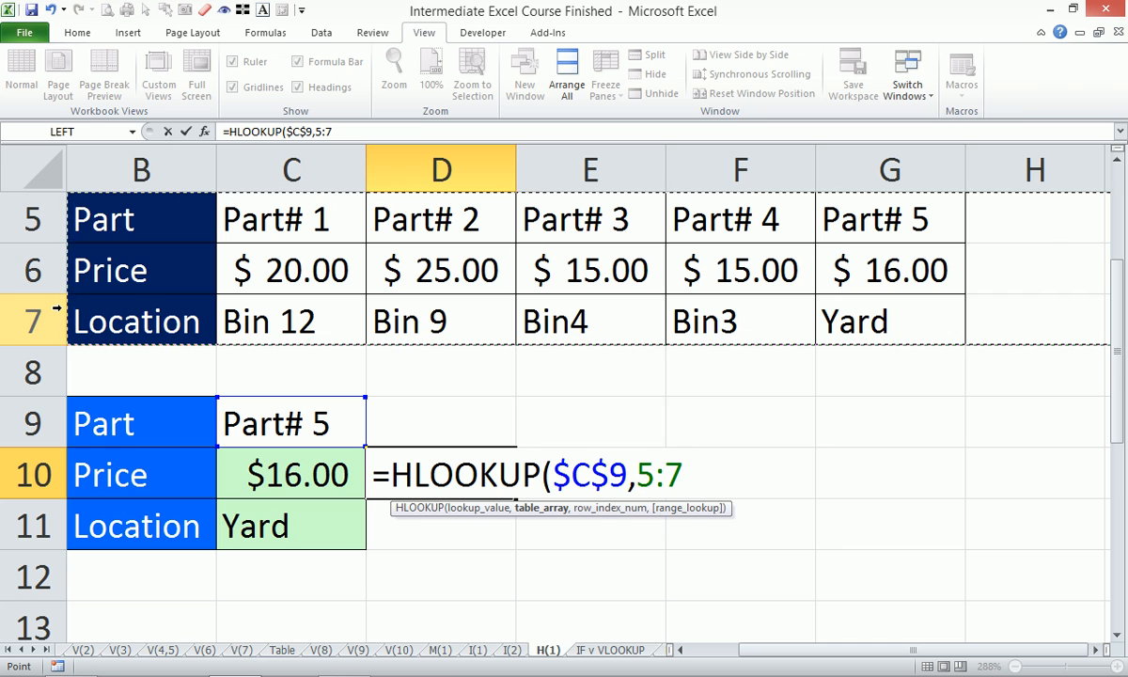
{"action": "key", "text": "F4"}
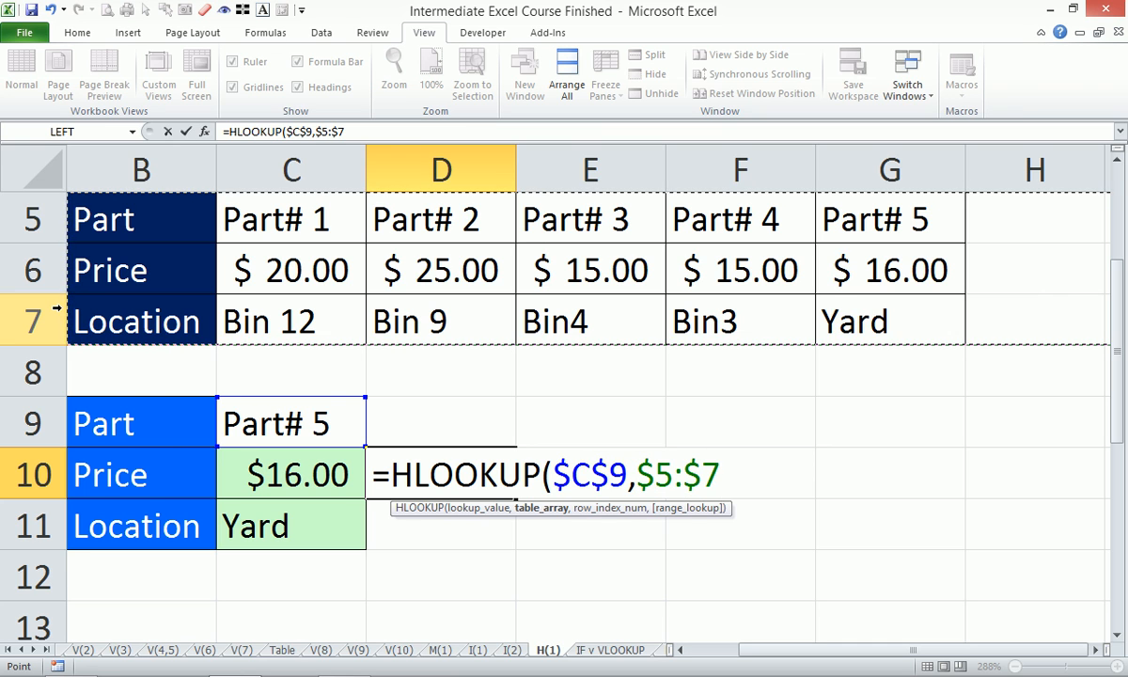
{"action": "type", "text": ","}
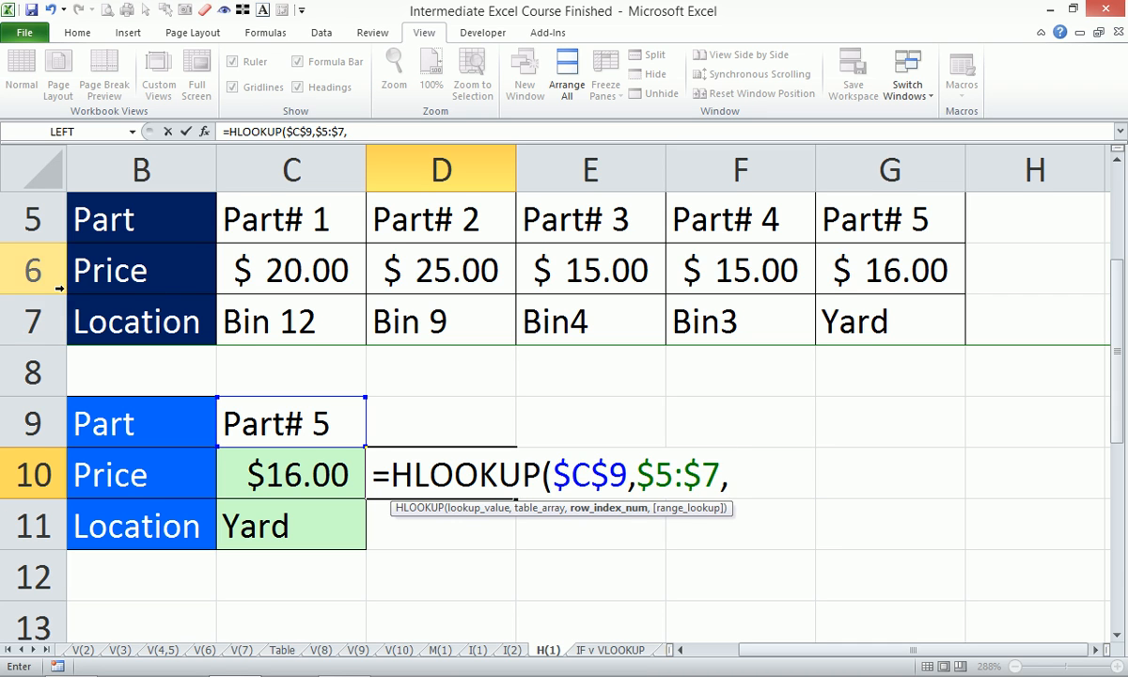
{"action": "left_click", "coordinate": [37, 223]}
{"action": "left_click_drag", "start_coordinate": [38, 223], "coordinate": [42, 254]}
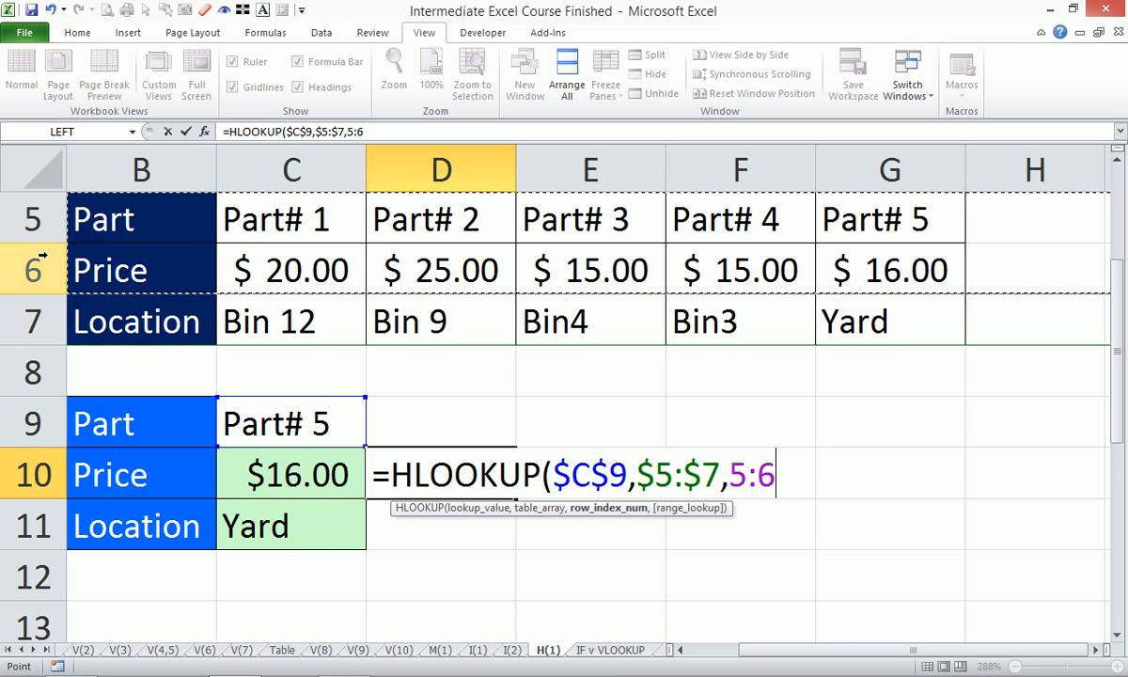
{"action": "left_click", "coordinate": [732, 475]}
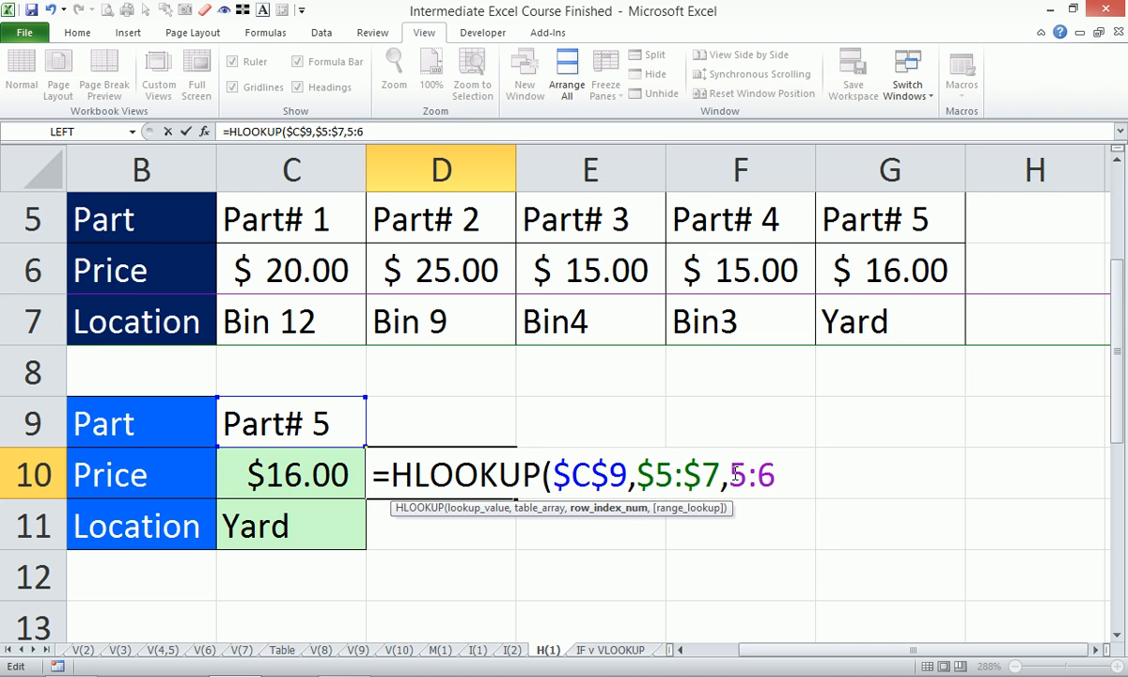
{"action": "type", "text": "$"}
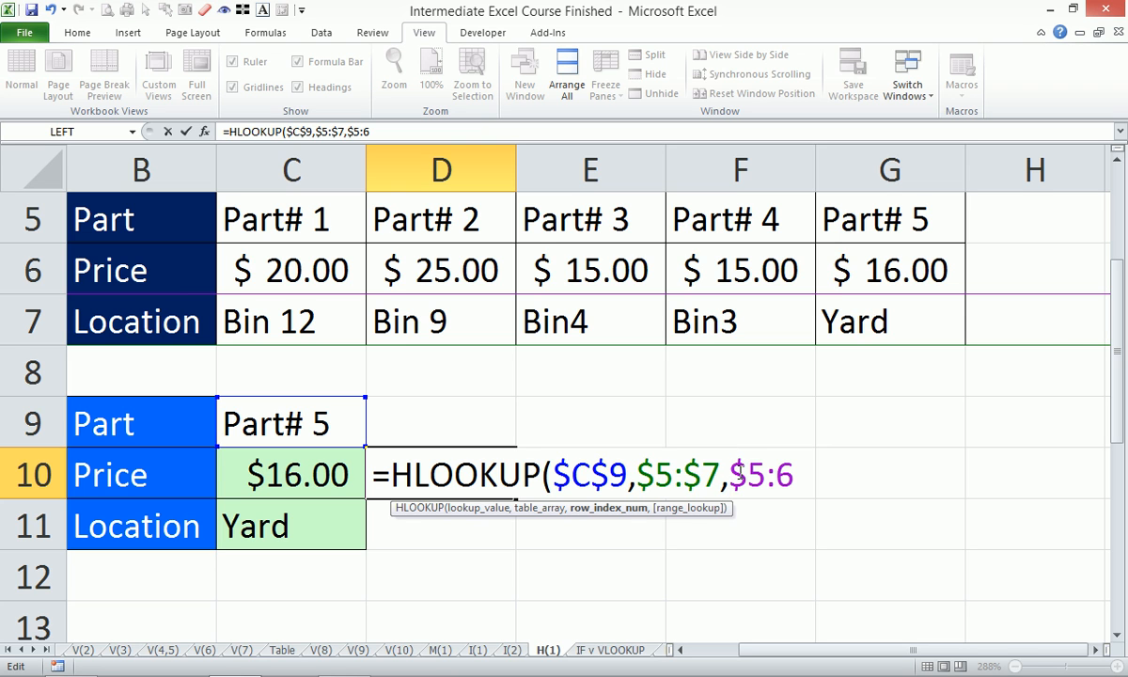
{"action": "left_click", "coordinate": [740, 475]}
{"action": "type", "text": "rows"}
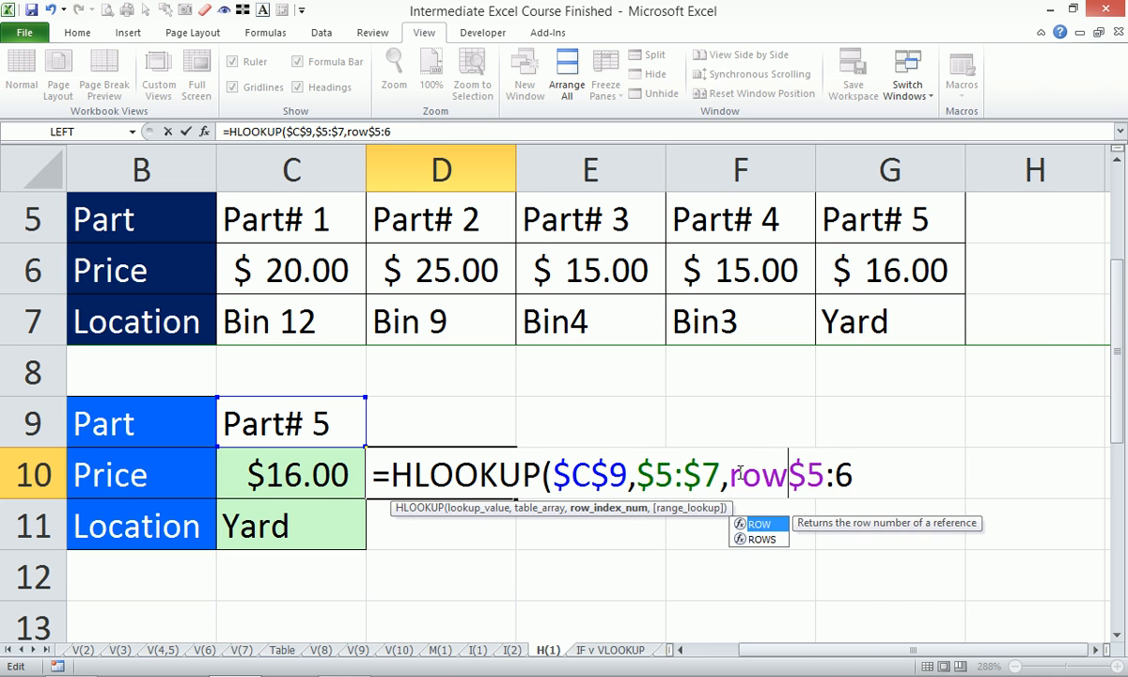
{"action": "key", "text": "Tab"}
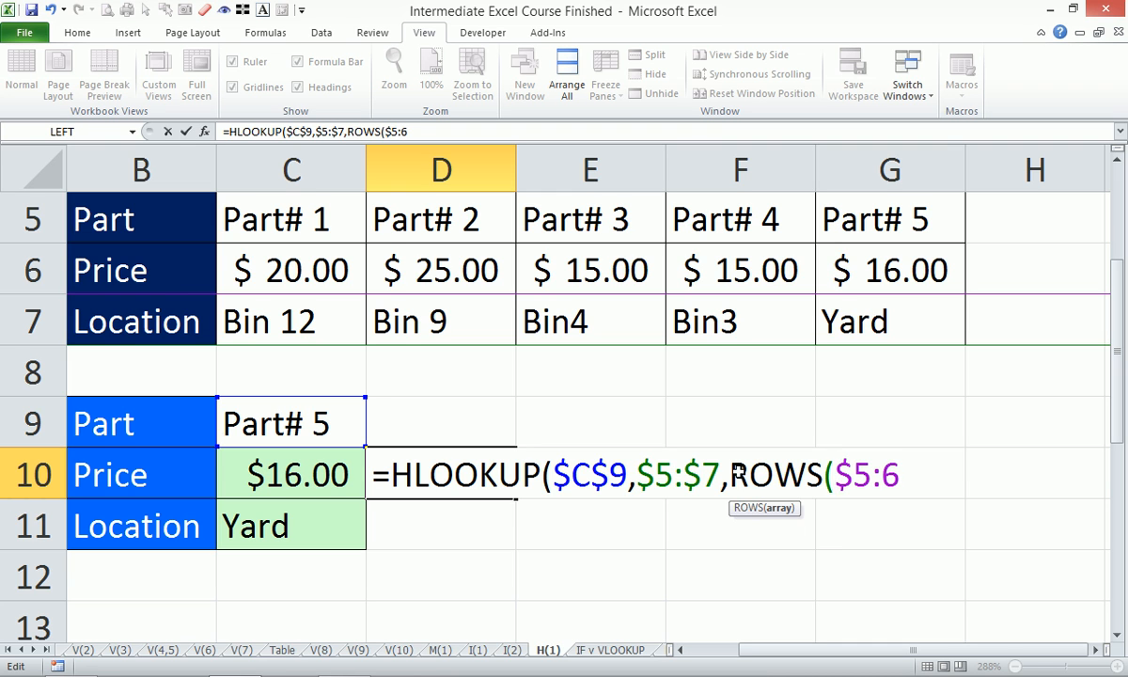
{"action": "key", "text": "Escape"}
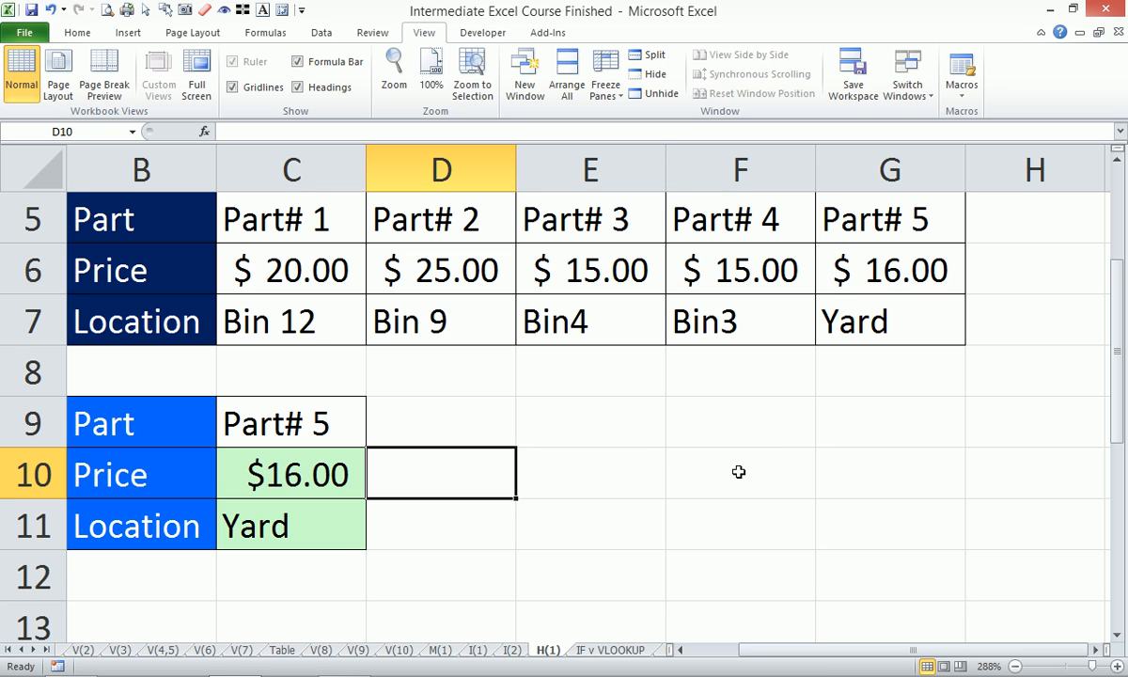
- Enter =ROW() in the empty cell E9 and copy it down through E11
{"action": "left_click", "coordinate": [613, 410]}
{"action": "type", "text": "=row"}
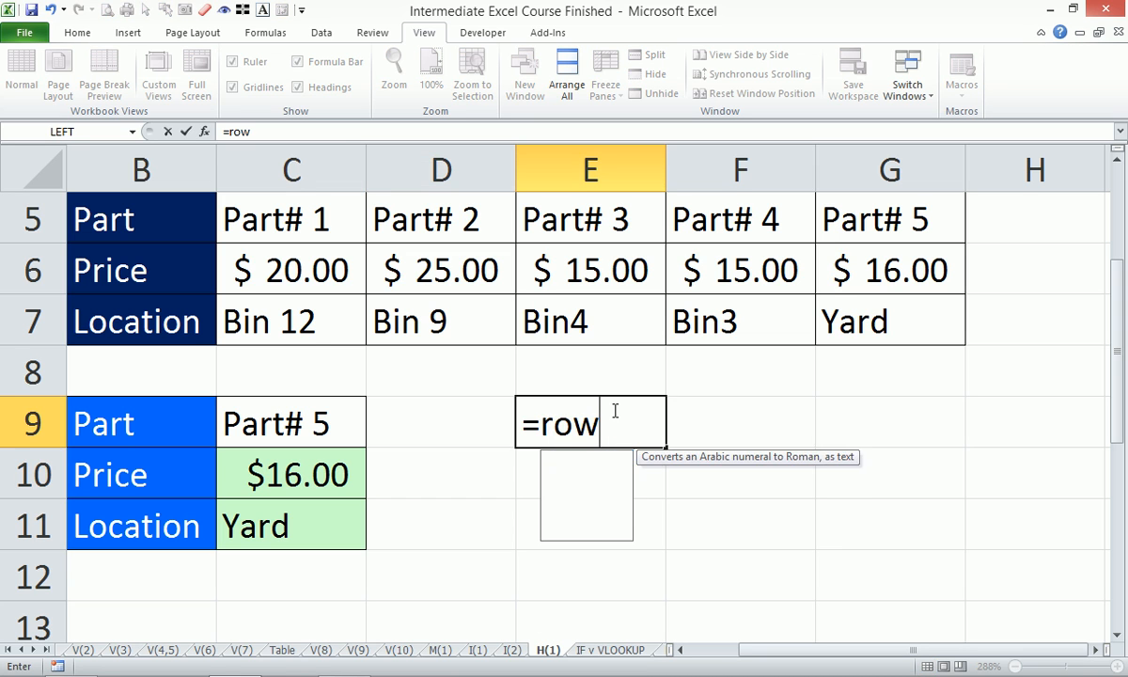
{"action": "key", "text": "Tab"}
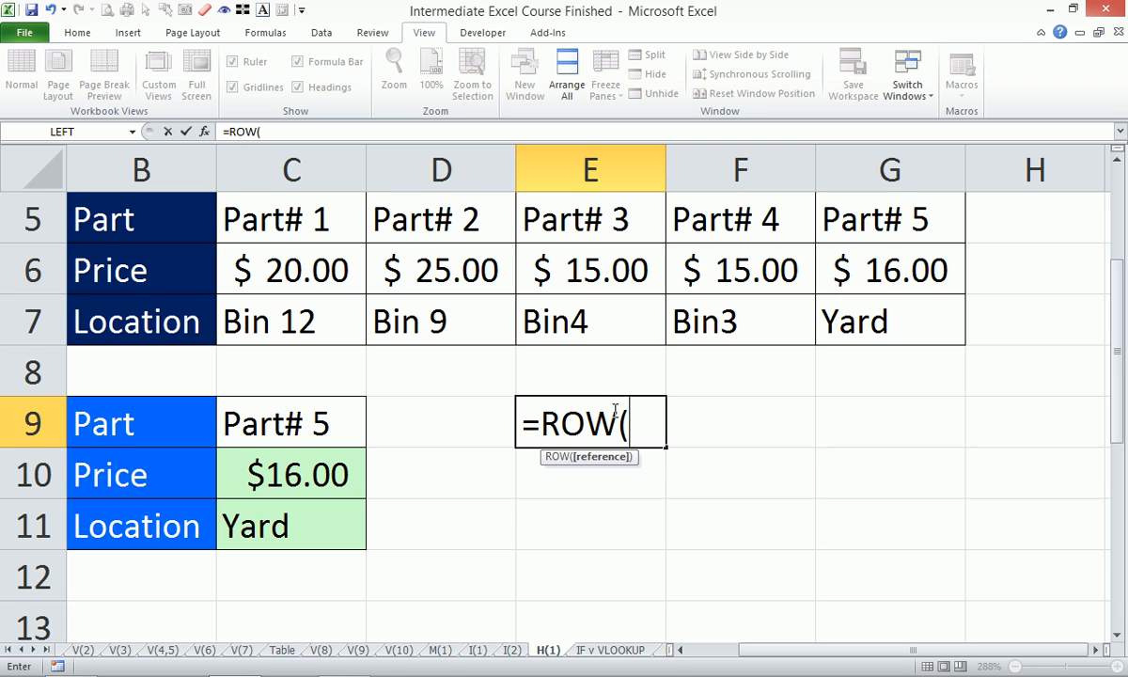
{"action": "type", "text": ")"}
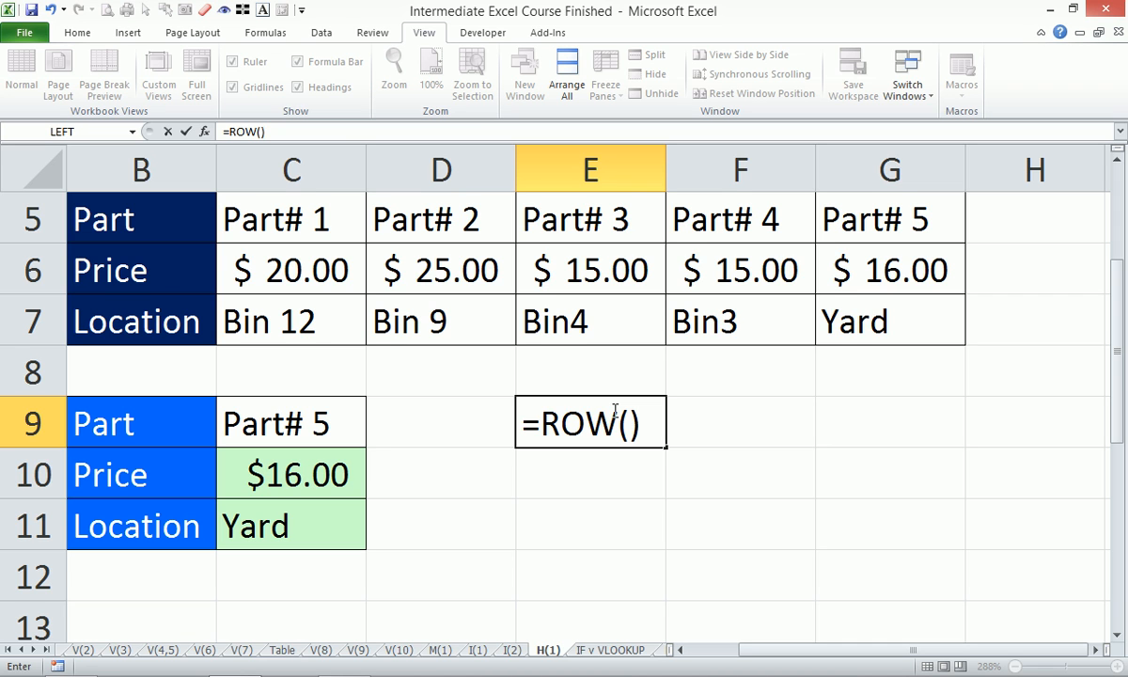
{"action": "key", "text": "Return"}
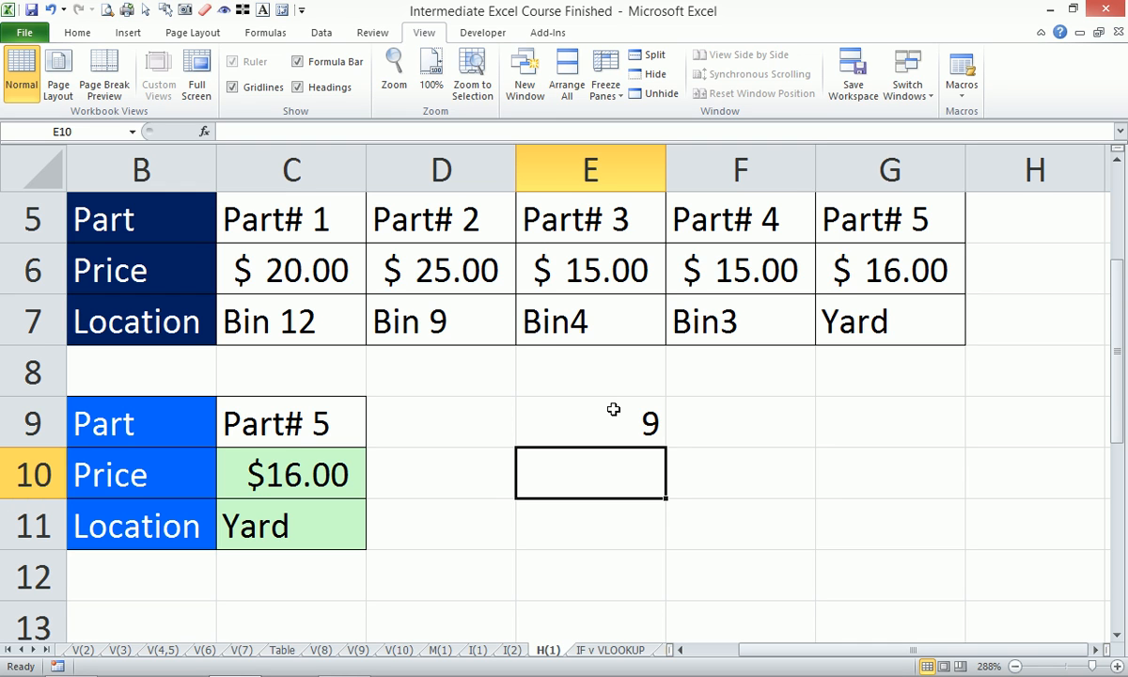
{"action": "left_click", "coordinate": [596, 406]}
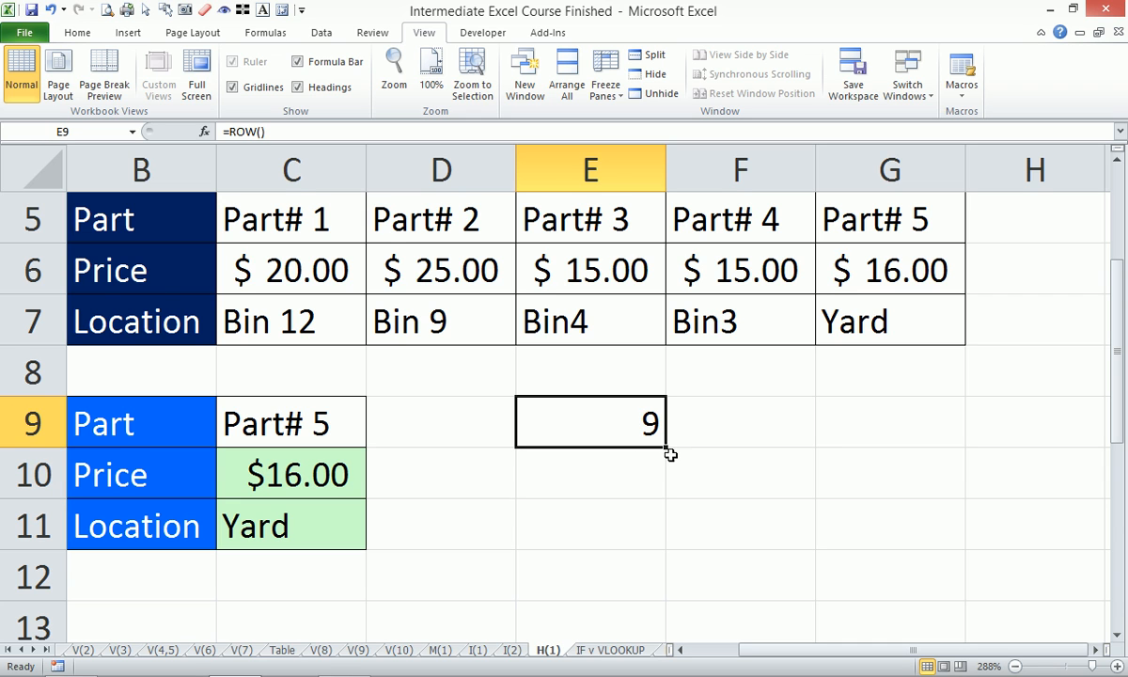
{"action": "left_click_drag", "start_coordinate": [667, 451], "coordinate": [666, 496]}
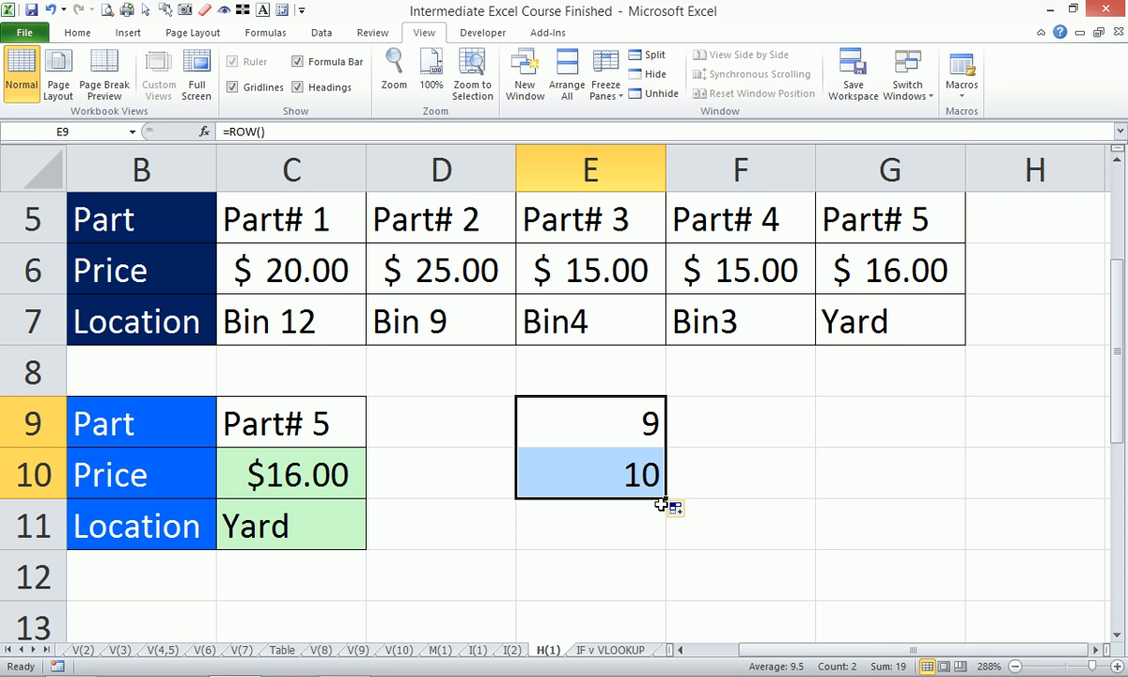
{"action": "left_click_drag", "start_coordinate": [664, 499], "coordinate": [665, 523]}
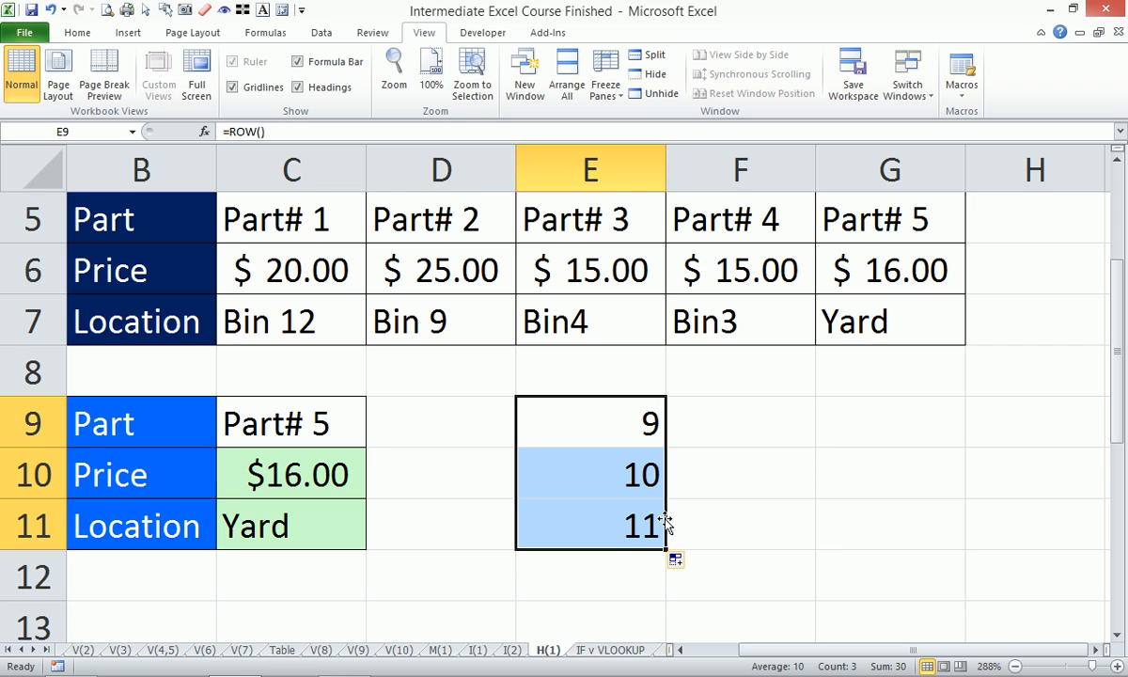
- Replace the formula in E9 with =ROWS(5:5), taking row 5 as the array
{"action": "left_click", "coordinate": [615, 421]}
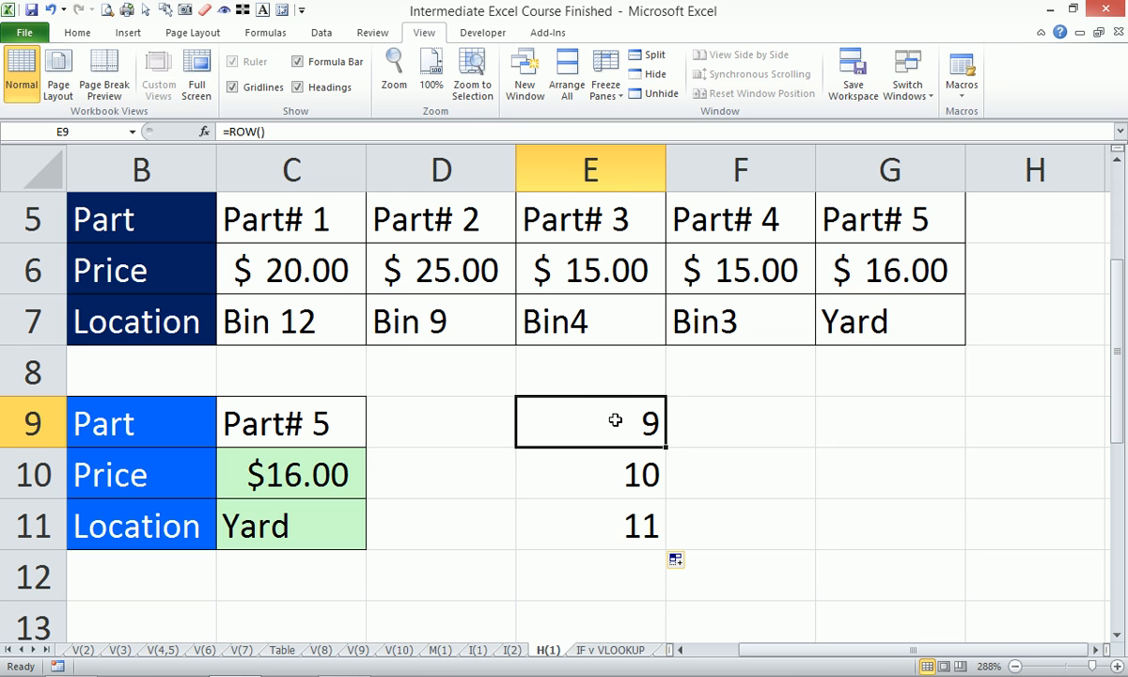
{"action": "type", "text": "=rows"}
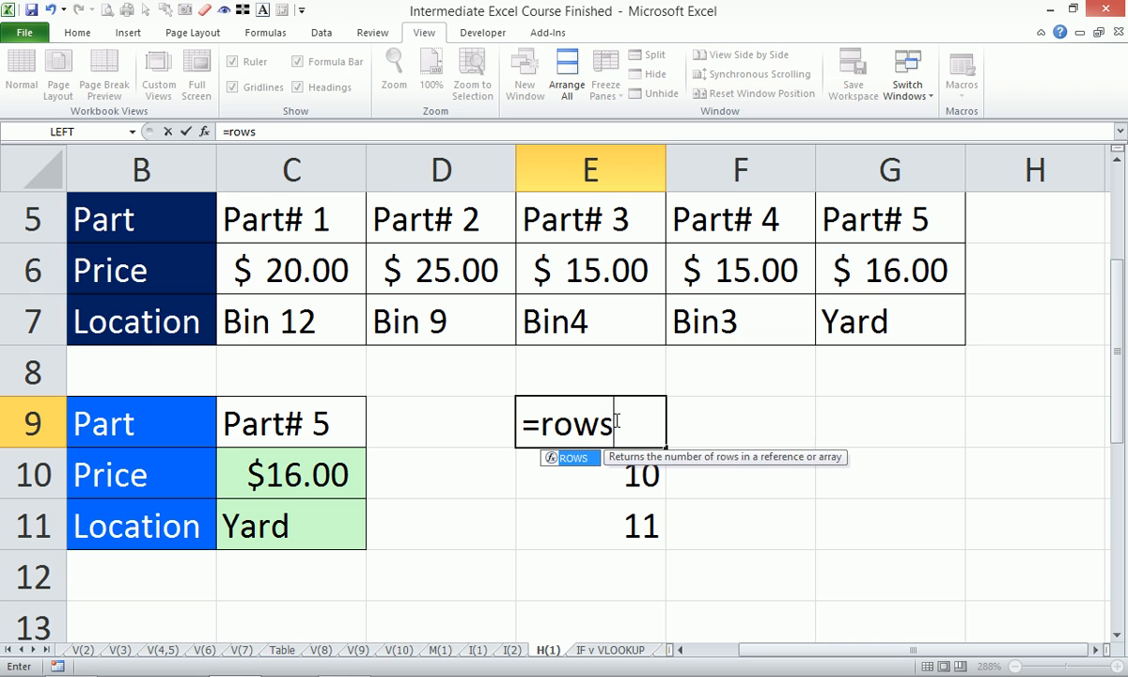
{"action": "key", "text": "Tab"}
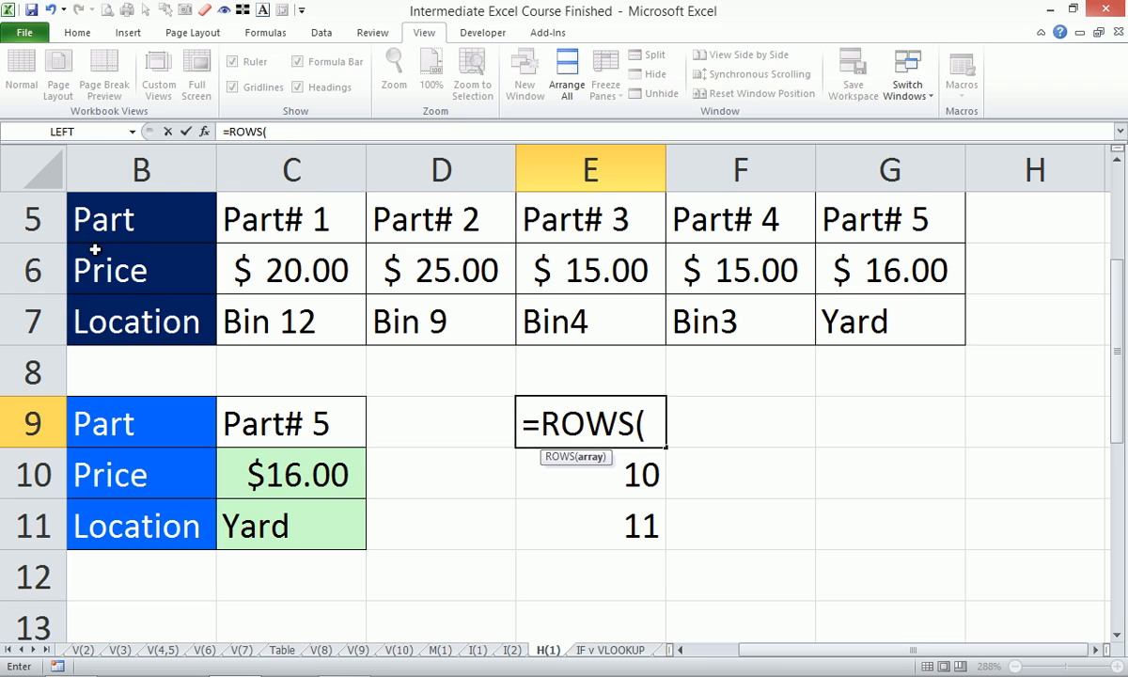
{"action": "left_click", "coordinate": [33, 216]}
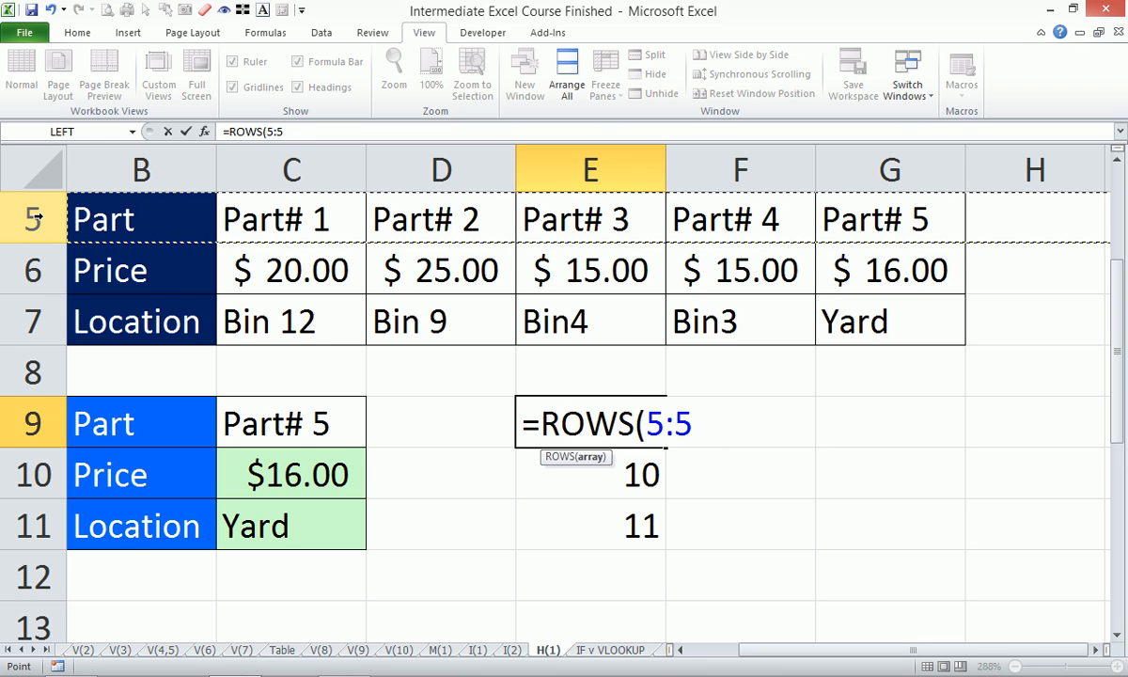
{"action": "type", "text": ")"}
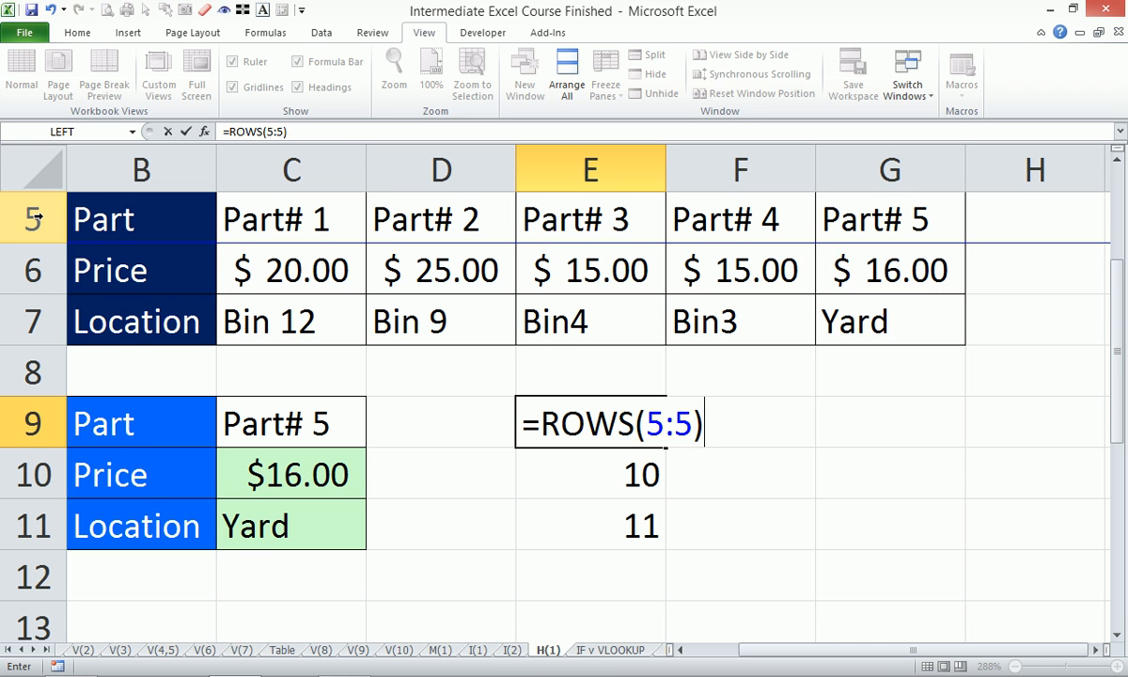
{"action": "key", "text": "Return"}
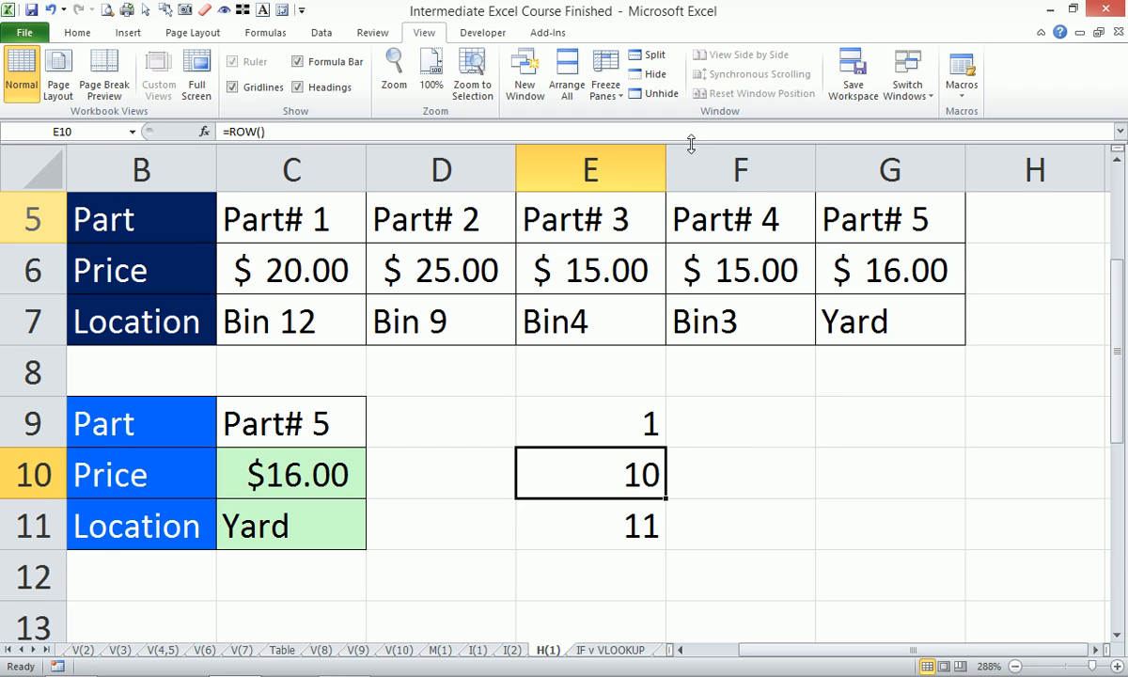
- Copy E9's ROWS formula down to E10 and compare the row references in both cells
{"action": "left_click", "coordinate": [600, 409]}
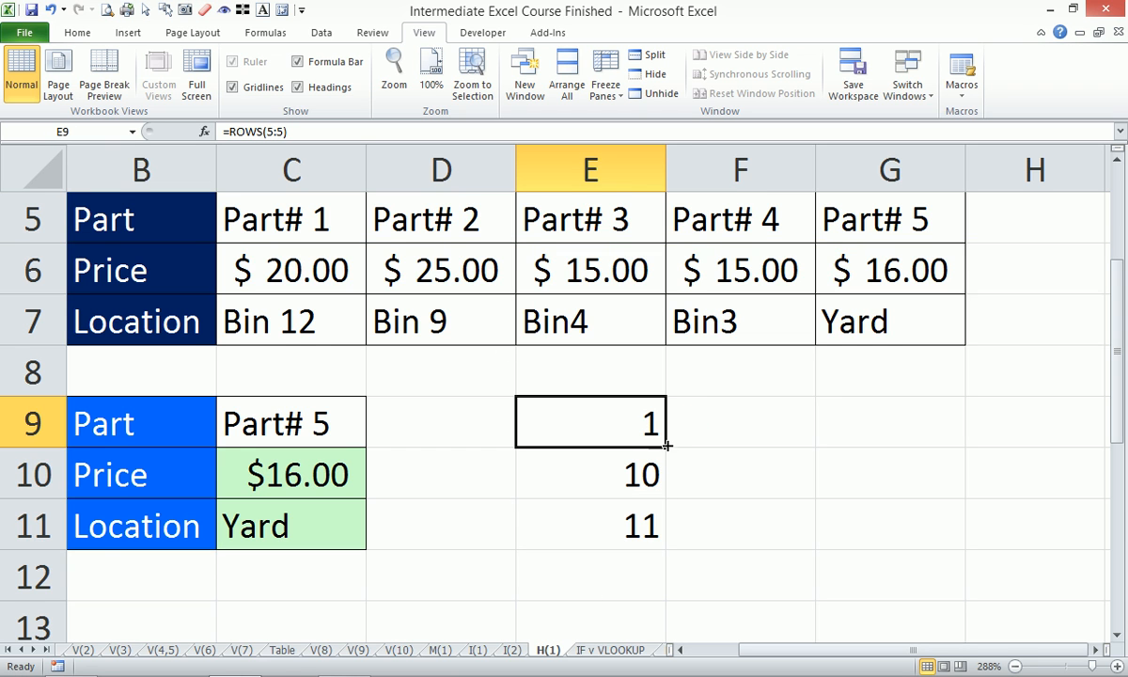
{"action": "left_click_drag", "start_coordinate": [666, 446], "coordinate": [658, 493]}
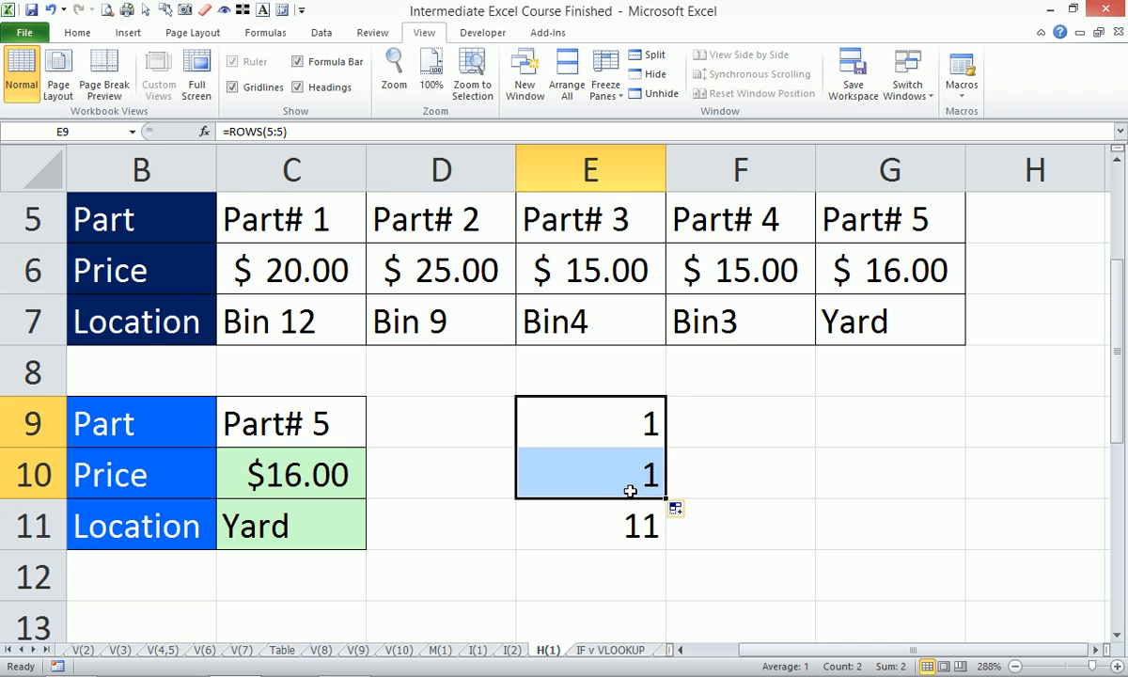
{"action": "left_click", "coordinate": [630, 475]}
{"action": "left_click", "coordinate": [620, 421]}
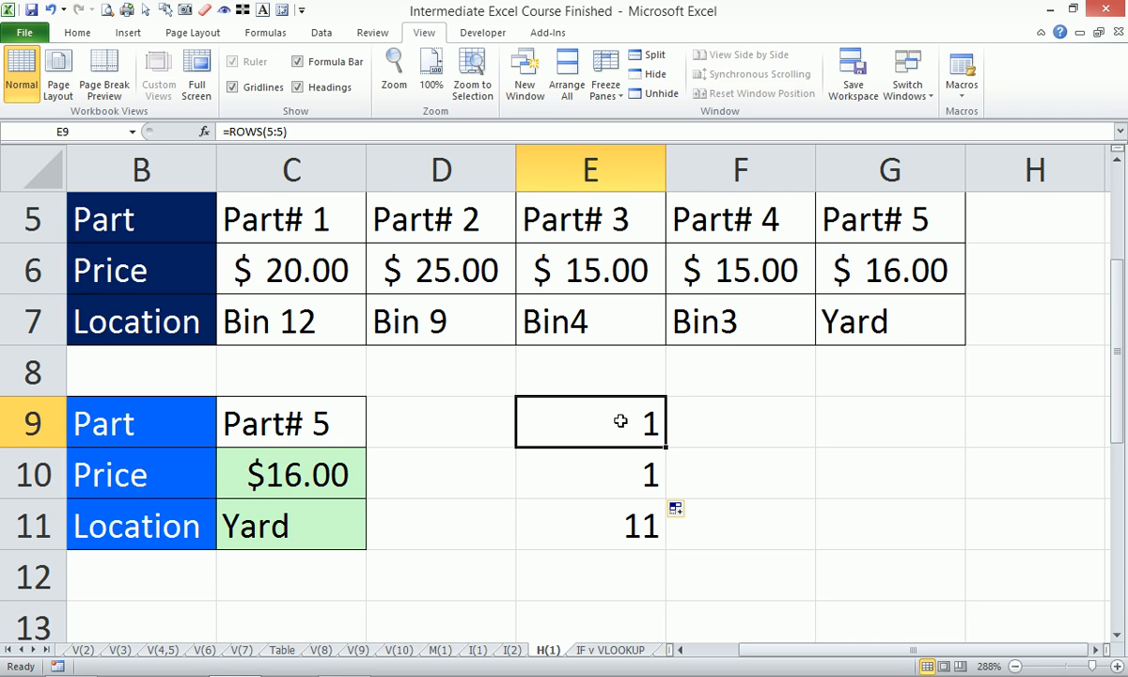
{"action": "left_click", "coordinate": [623, 477]}
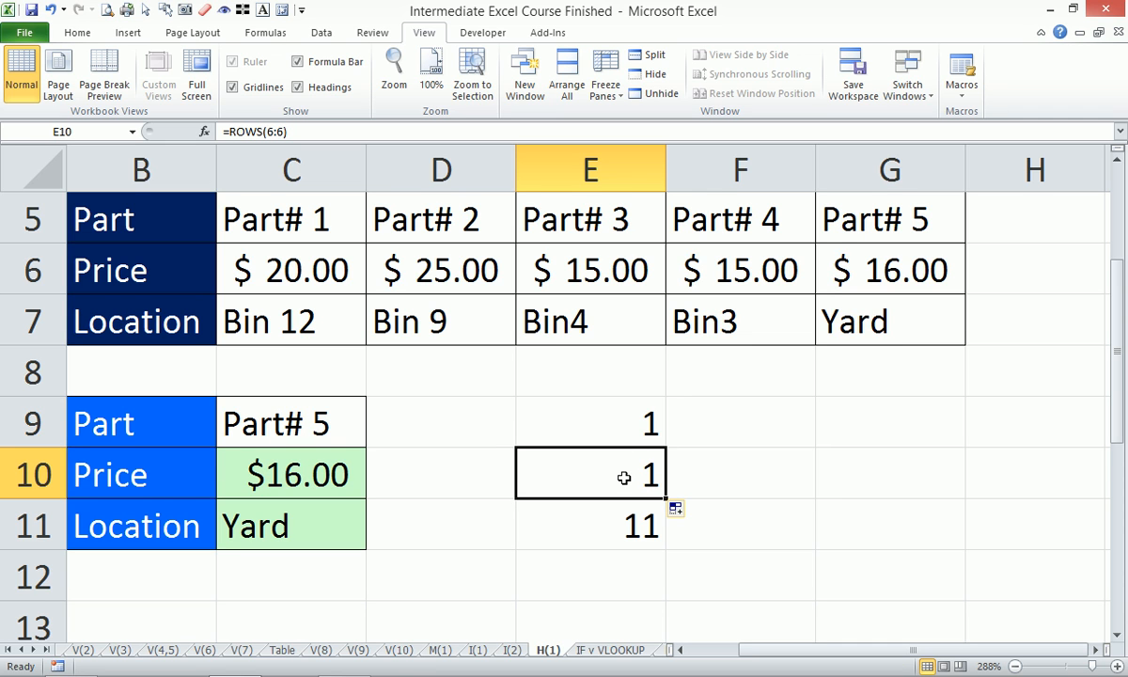
- Lock the first row reference in E9 to make =ROWS($5:5), and copy the formula down through E11
{"action": "left_click", "coordinate": [626, 421]}
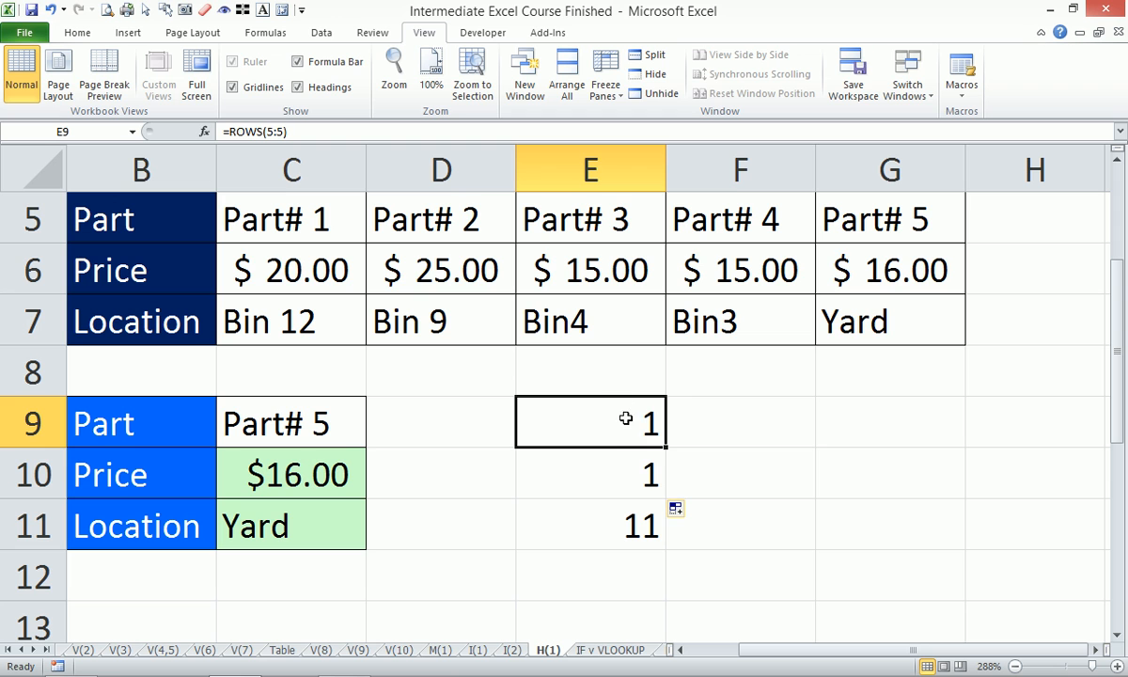
{"action": "left_click", "coordinate": [268, 133]}
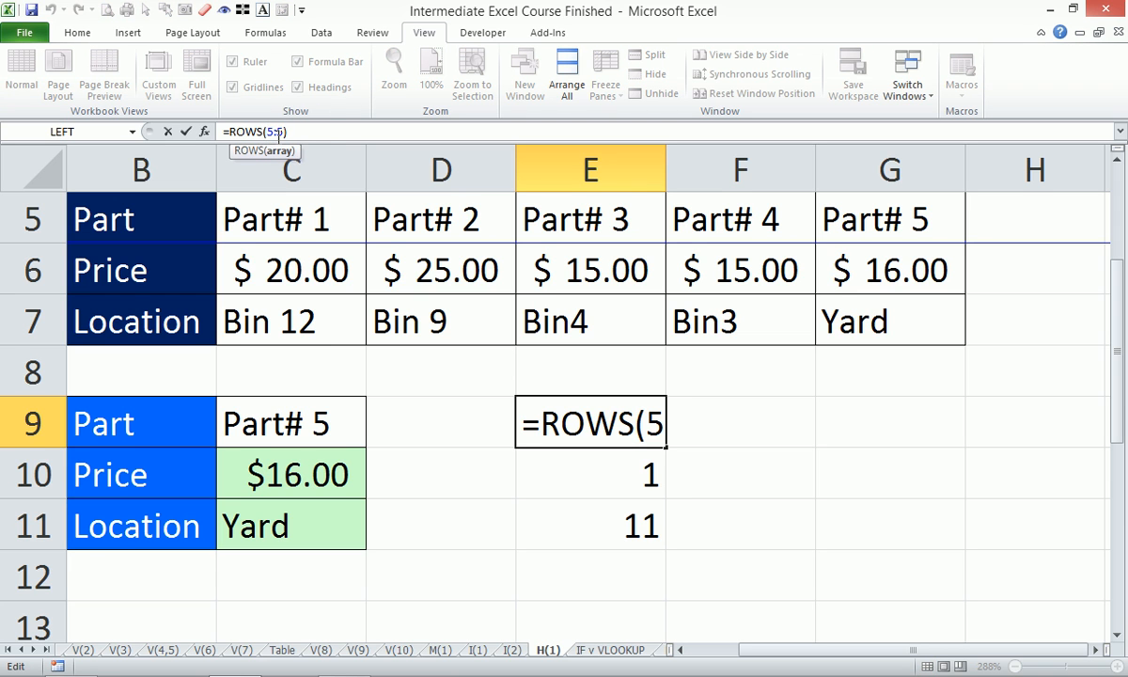
{"action": "type", "text": "$"}
{"action": "key", "text": "Return"}
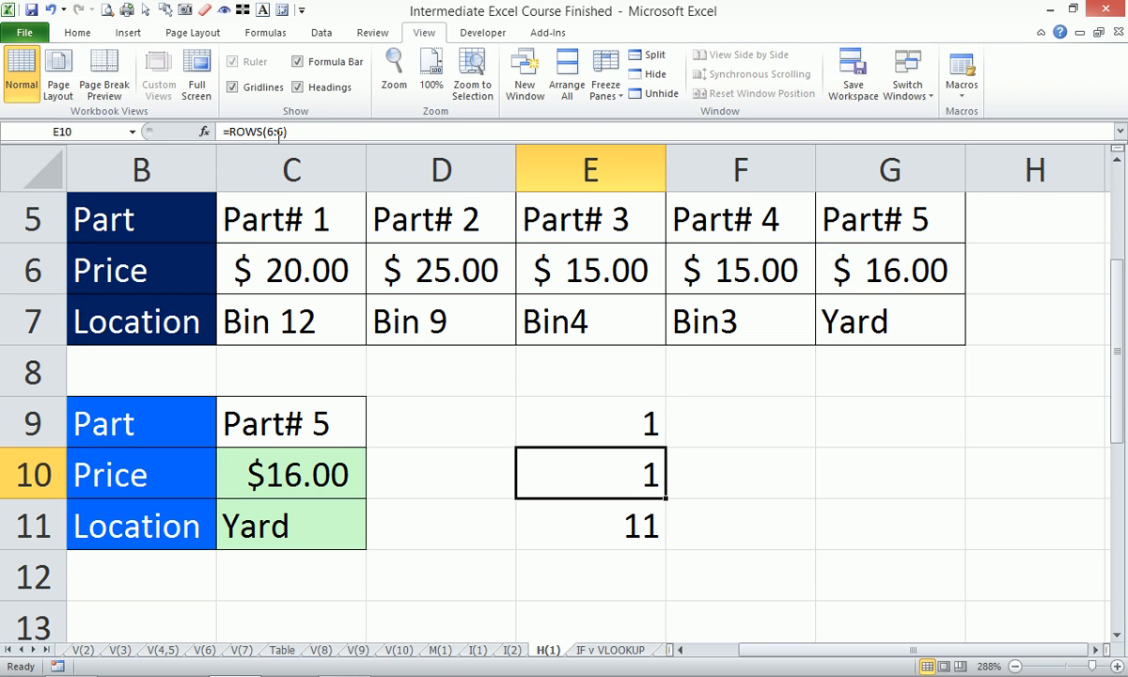
{"action": "left_click", "coordinate": [636, 422]}
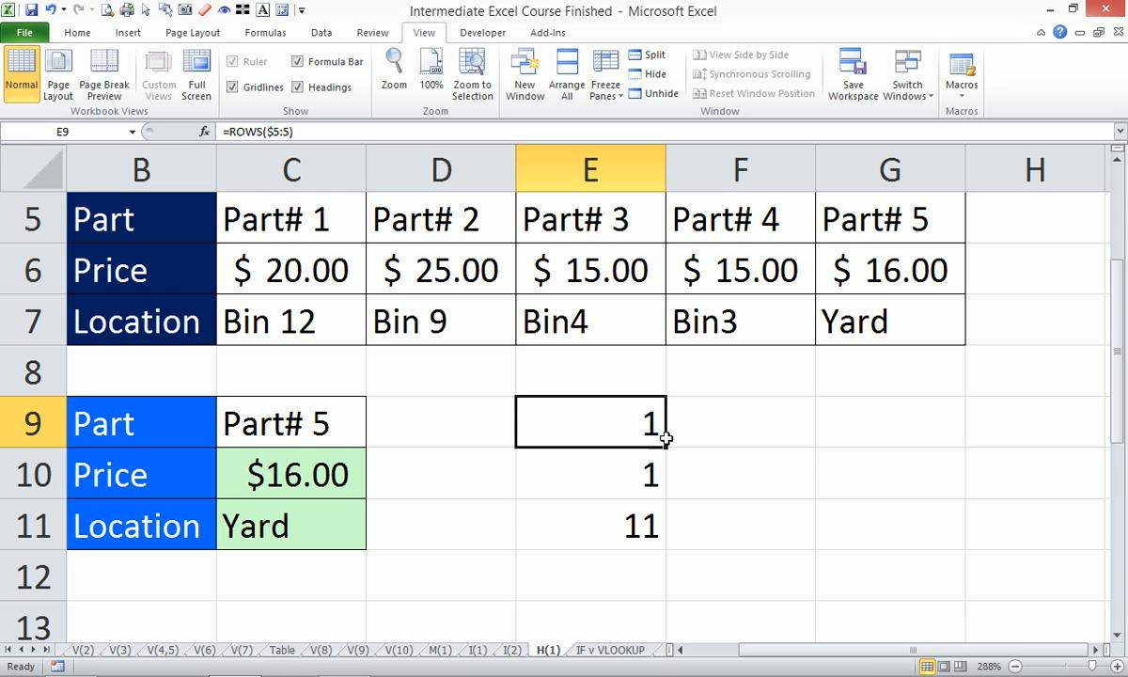
{"action": "left_click_drag", "start_coordinate": [666, 448], "coordinate": [666, 541]}
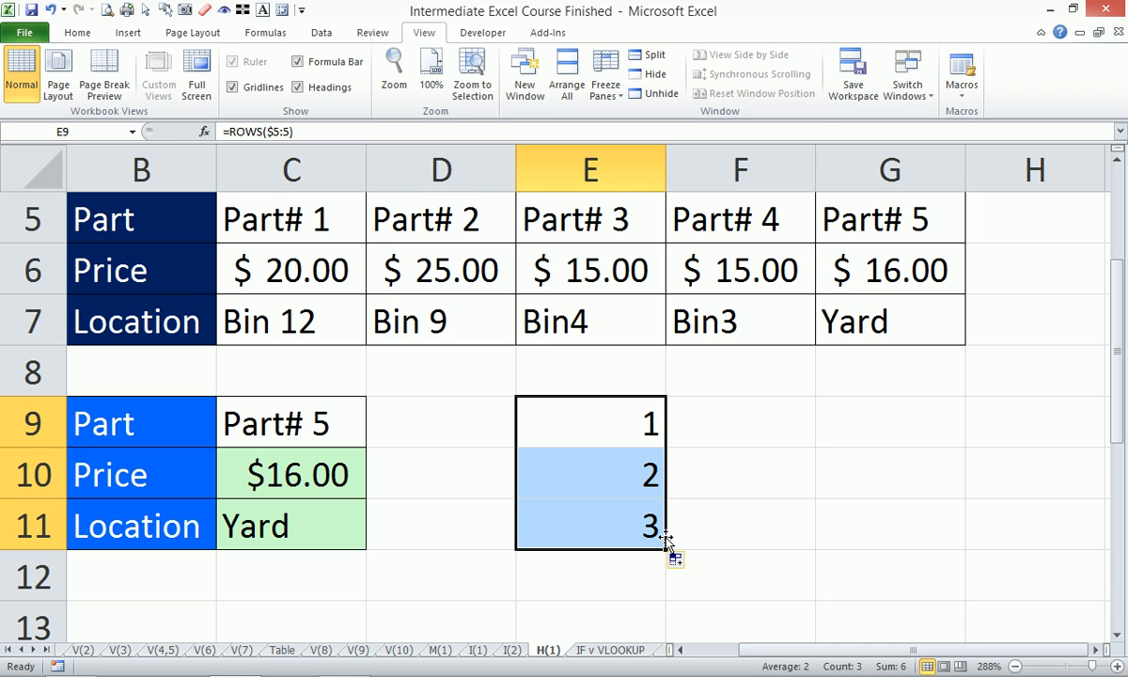
- Start an HLOOKUP formula in D10 with $C$9 as the lookup value and rows $5:$7 as the table array
{"action": "left_click", "coordinate": [430, 479]}
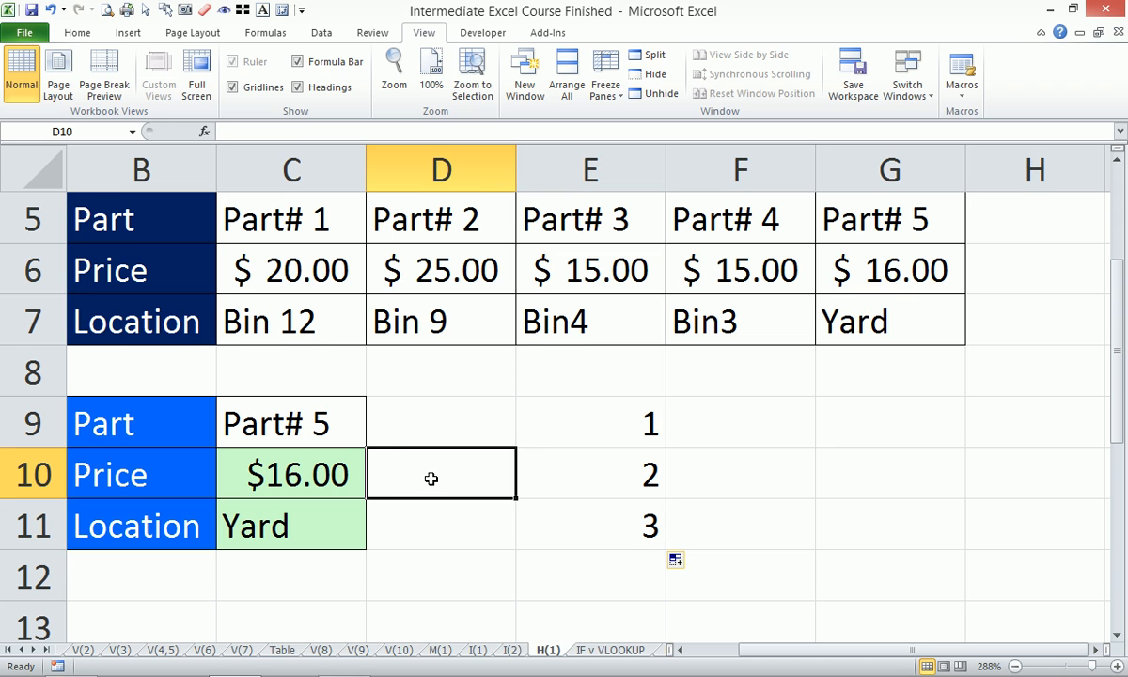
{"action": "type", "text": "=hlo"}
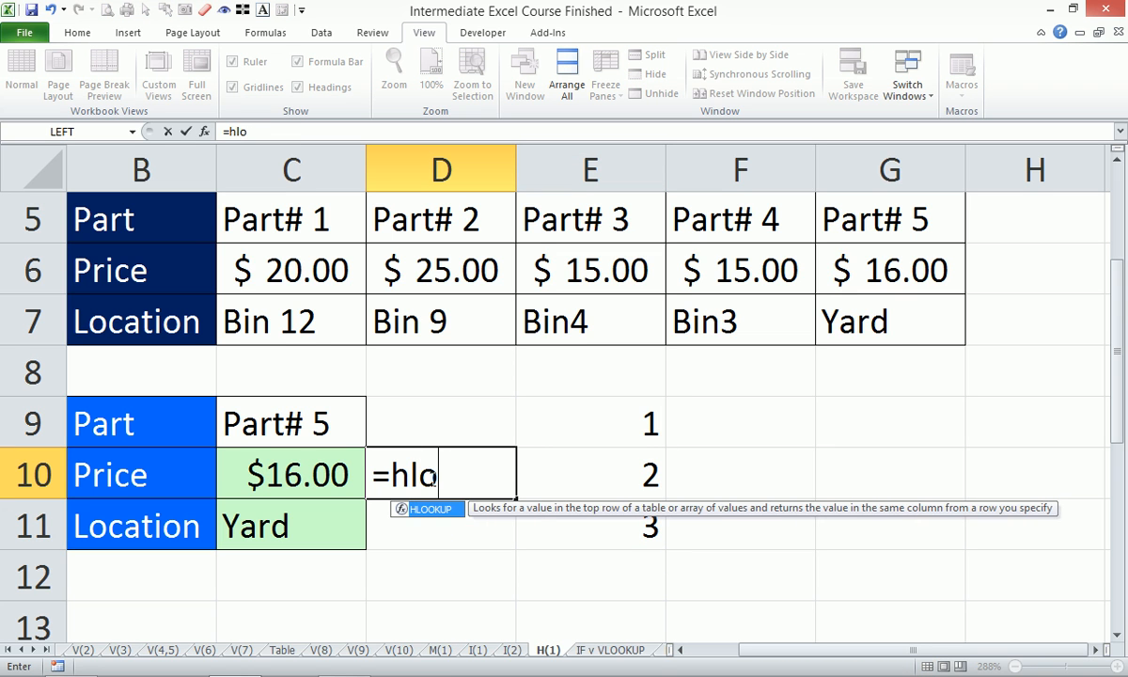
{"action": "key", "text": "Tab"}
{"action": "left_click", "coordinate": [306, 423]}
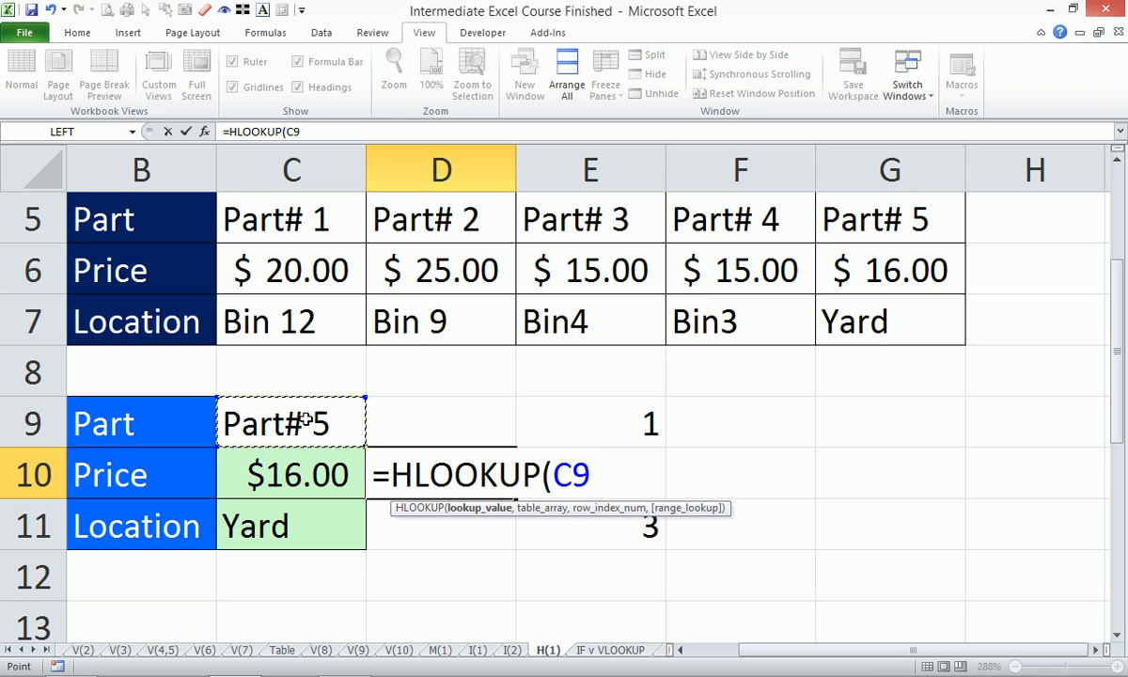
{"action": "key", "text": "F4"}
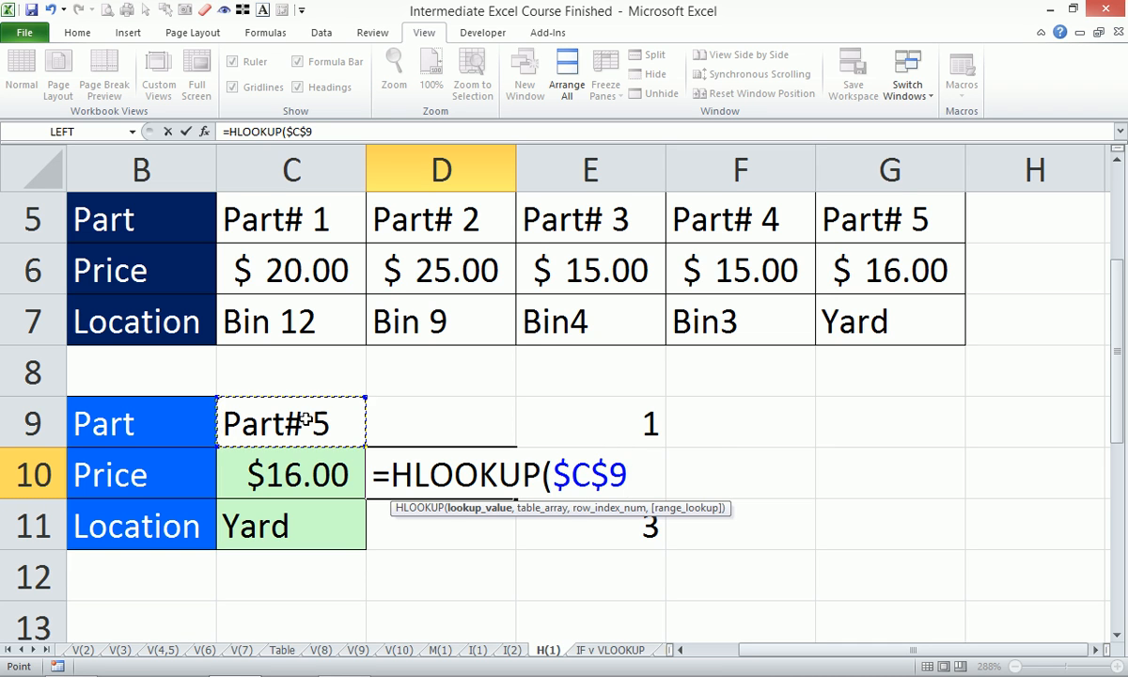
{"action": "type", "text": ","}
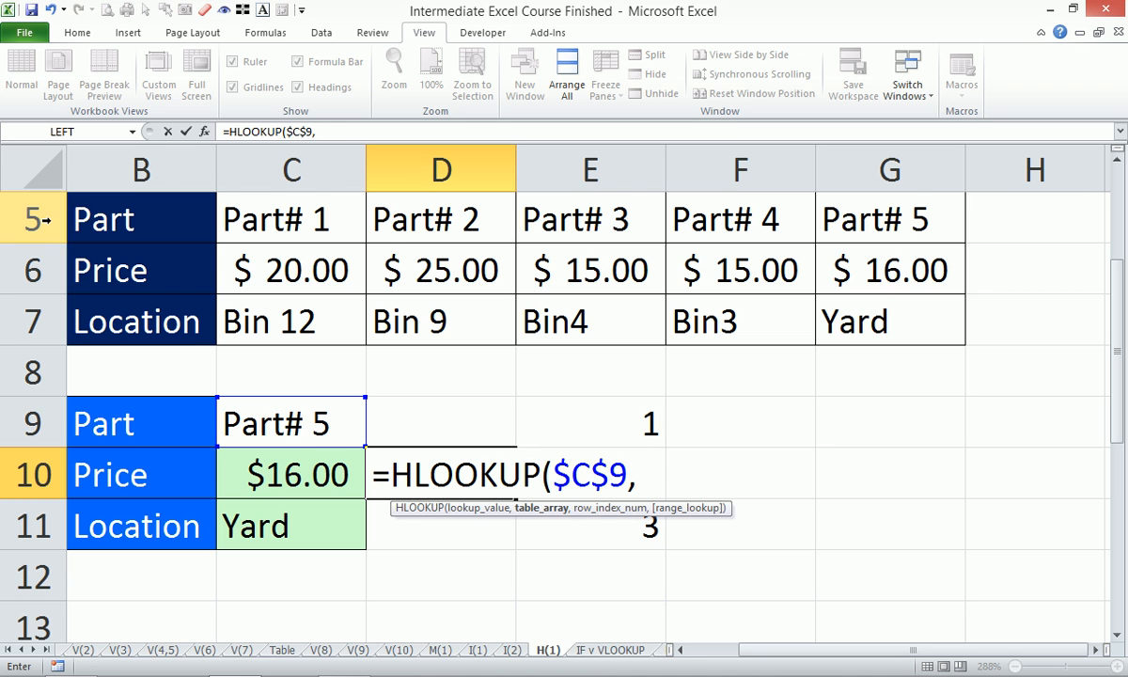
{"action": "left_click_drag", "start_coordinate": [44, 219], "coordinate": [56, 308]}
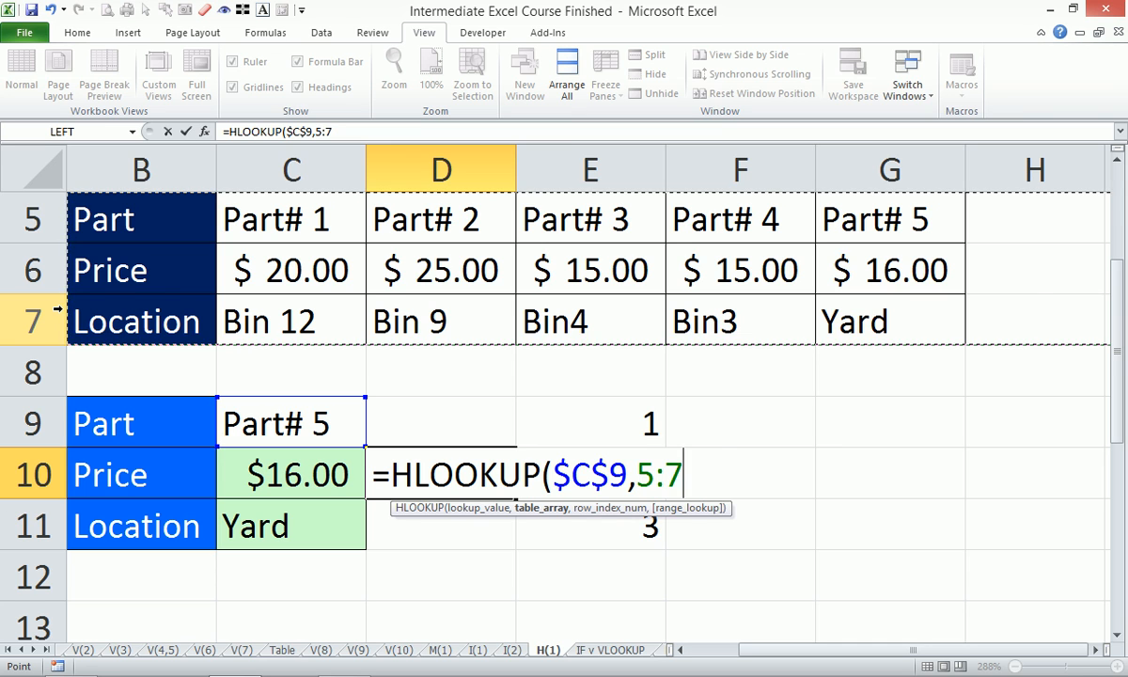
{"action": "key", "text": "F4"}
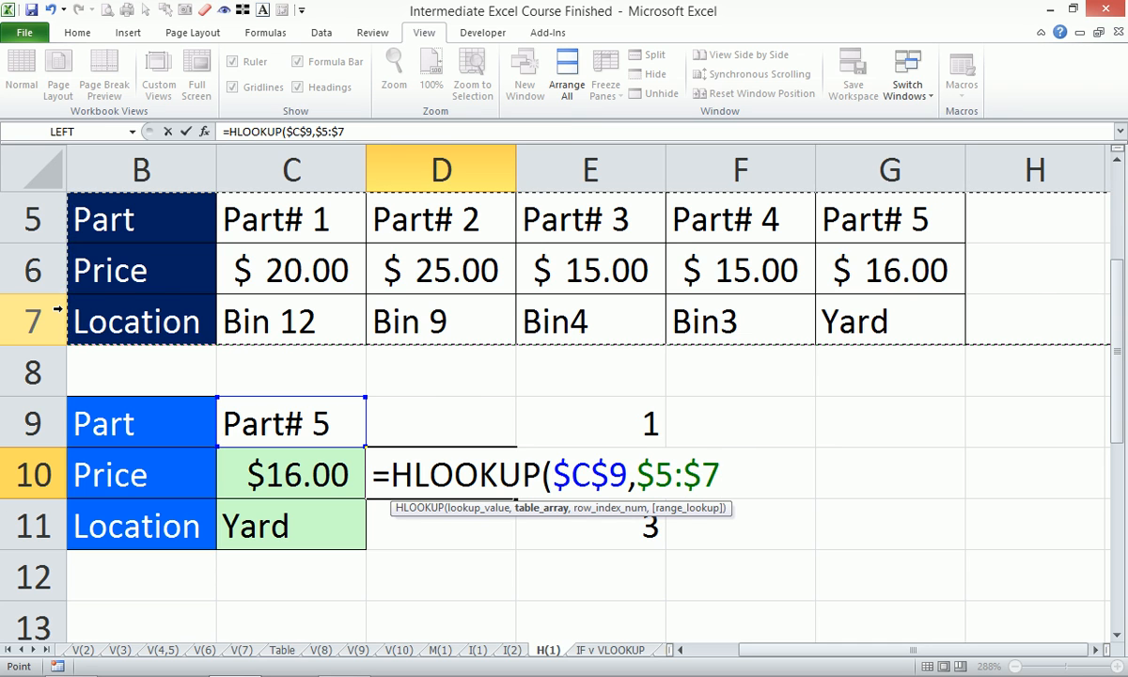
- Add ROWS with the expanding reference $5:6 as the row index of D10's HLOOKUP, locking only the first row
{"action": "type", "text": ","}
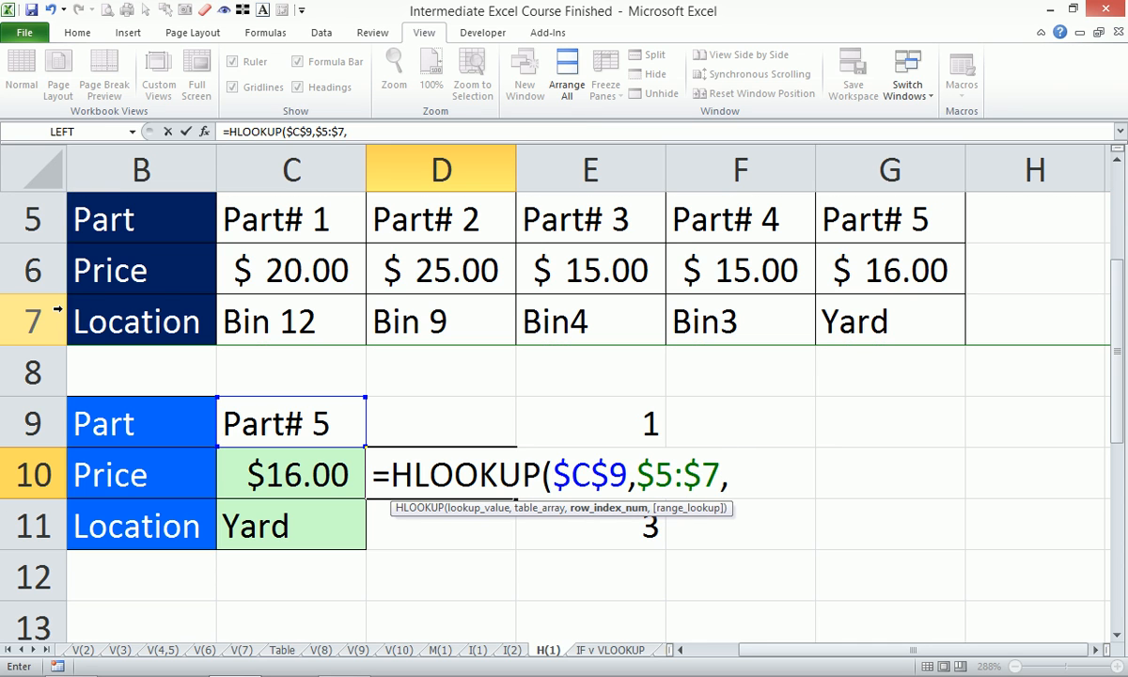
{"action": "type", "text": "rows"}
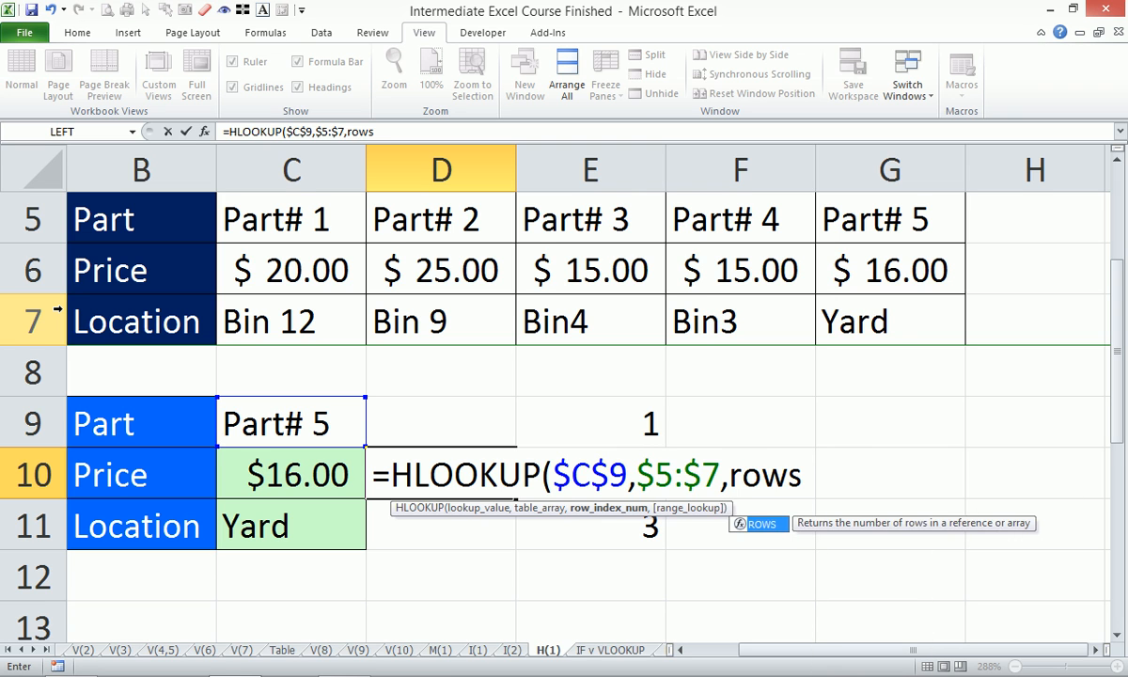
{"action": "key", "text": "Tab"}
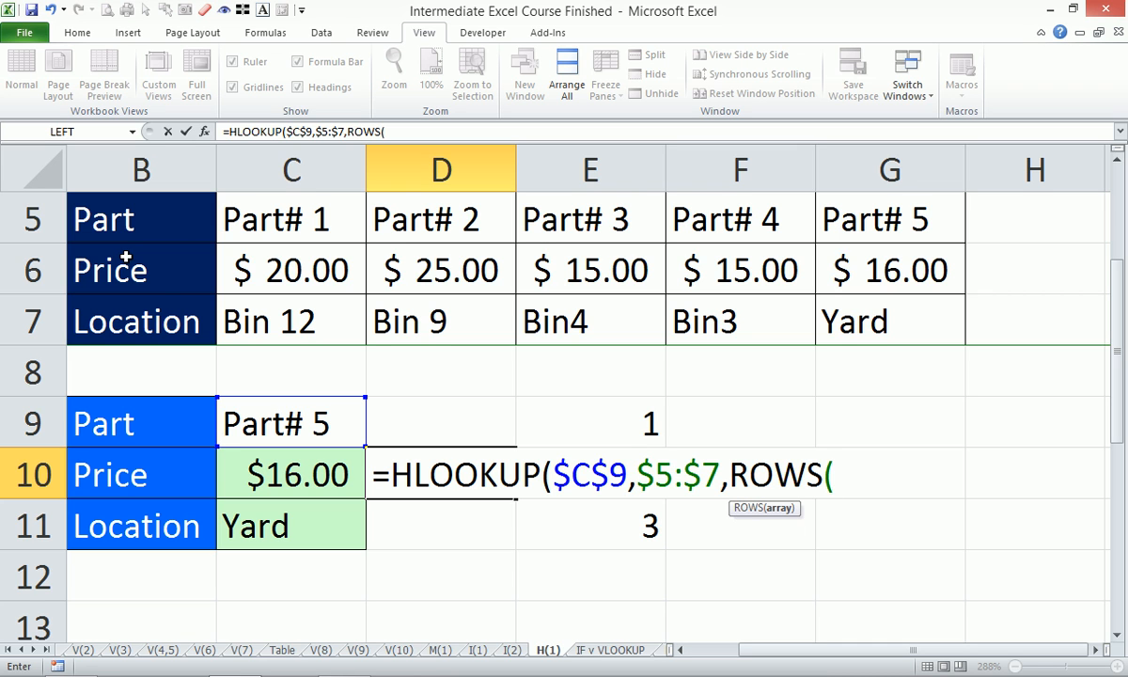
{"action": "left_click_drag", "start_coordinate": [25, 219], "coordinate": [29, 255]}
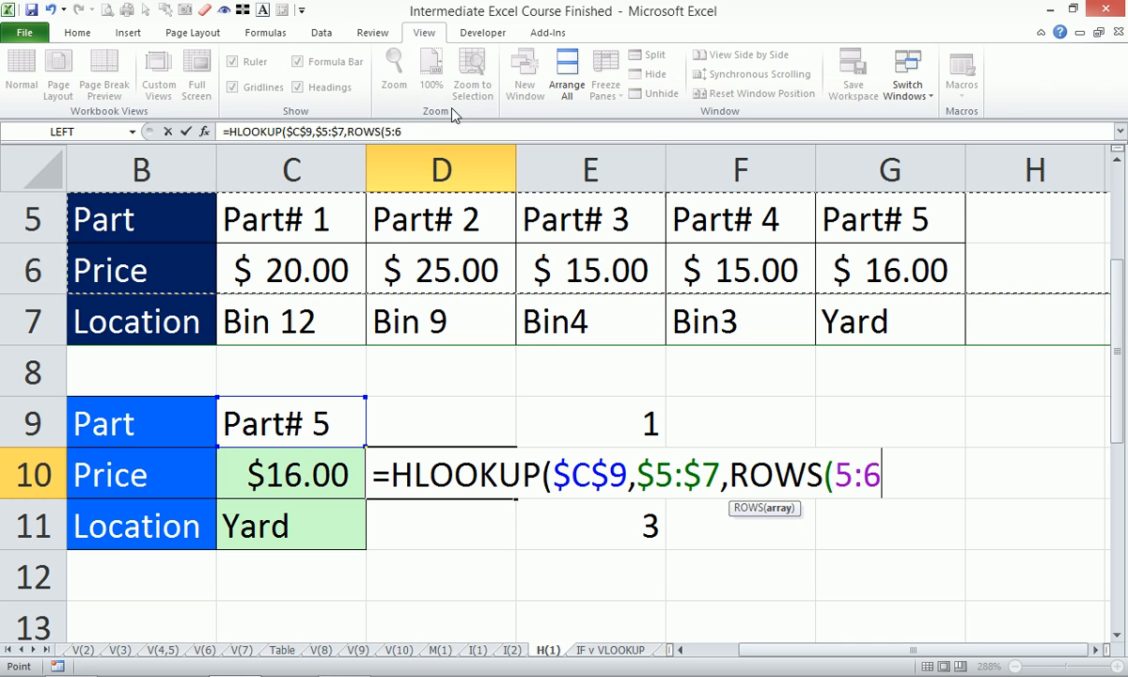
{"action": "left_click", "coordinate": [391, 132]}
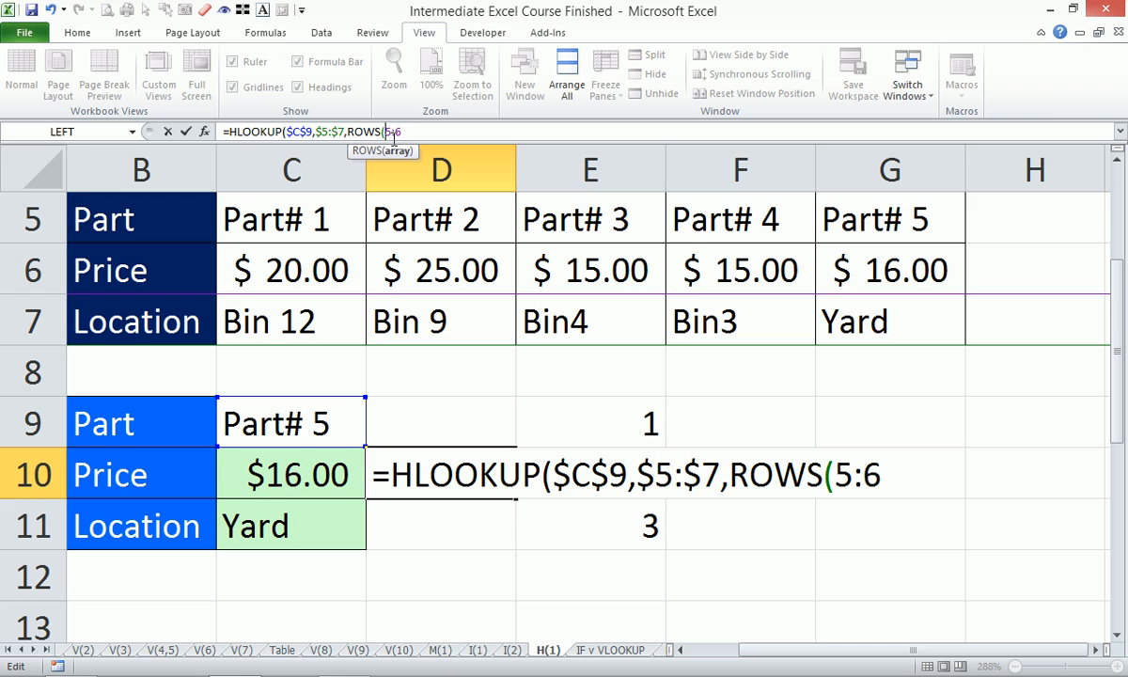
{"action": "type", "text": "$"}
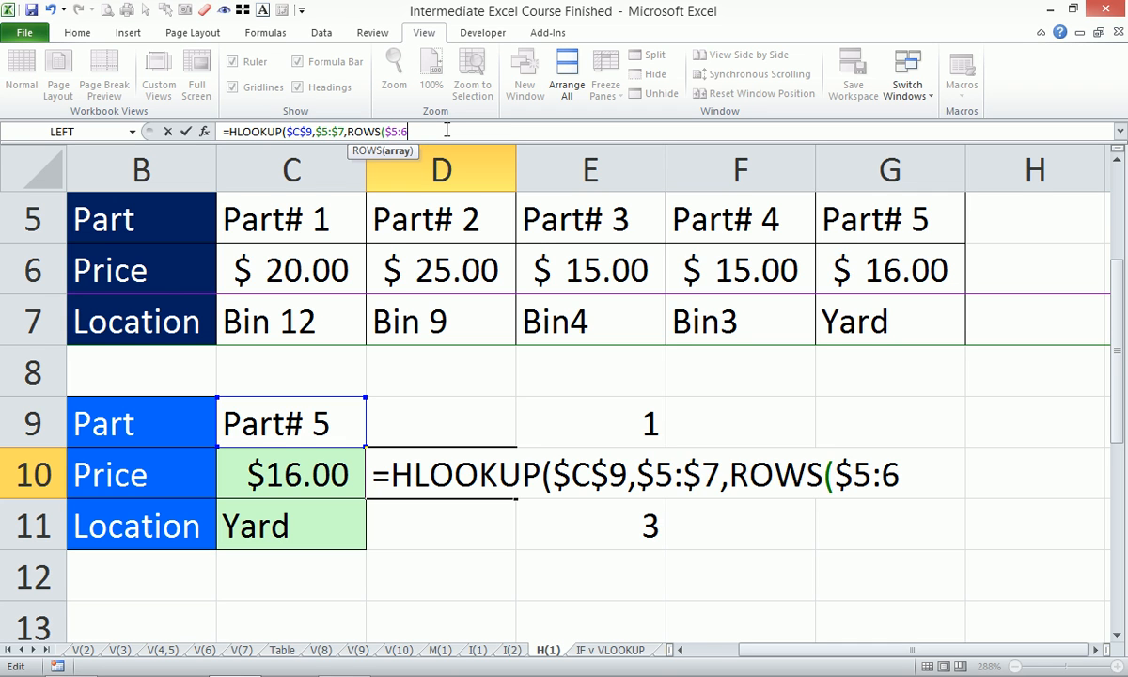
- Complete D10's formula as =HLOOKUP($C$9,$5:$7,ROWS($5:6),0) for an exact match and copy it down to D11
{"action": "key", "text": "End"}
{"action": "type", "text": "),"}
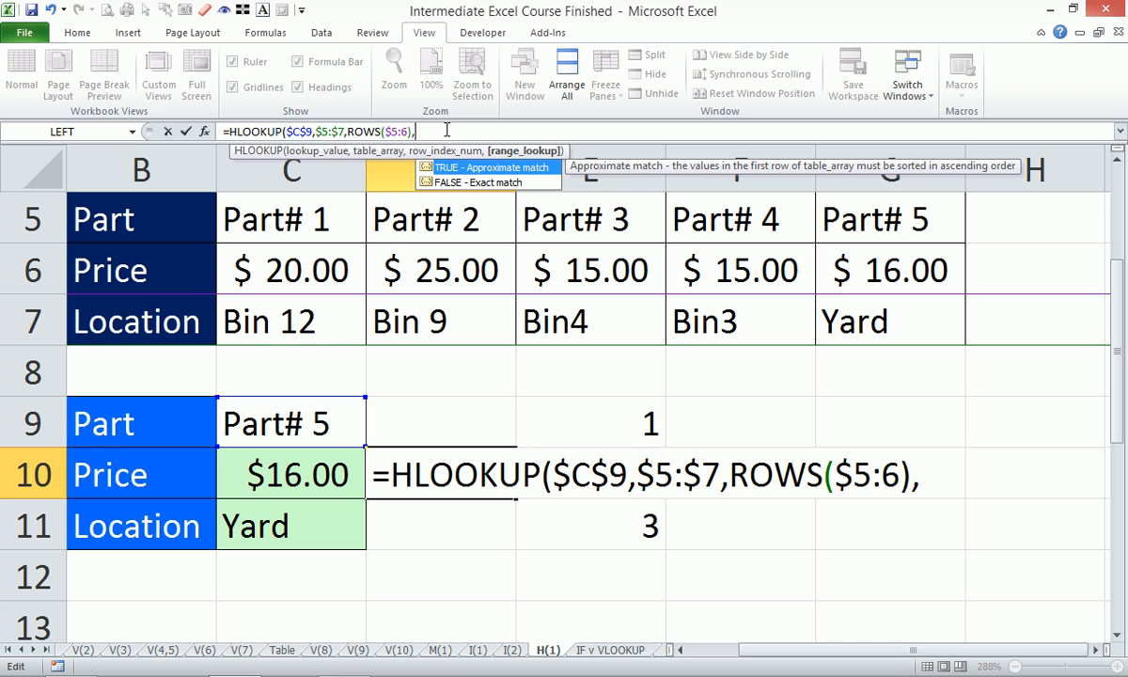
{"action": "type", "text": "0)"}
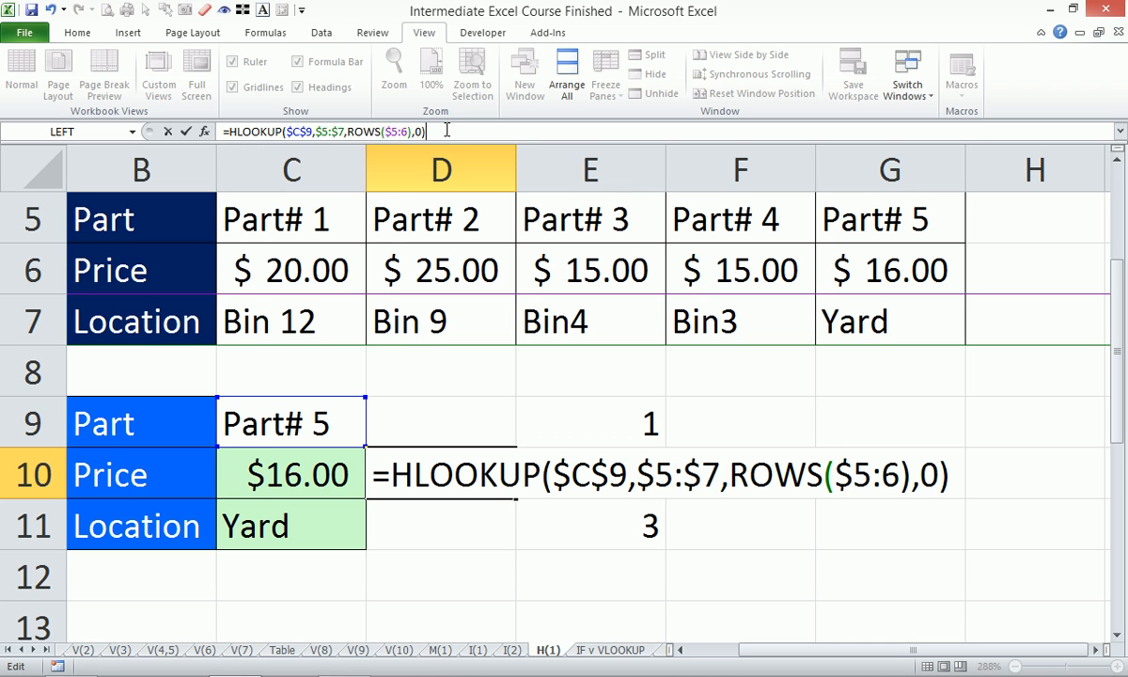
{"action": "key", "text": "Return"}
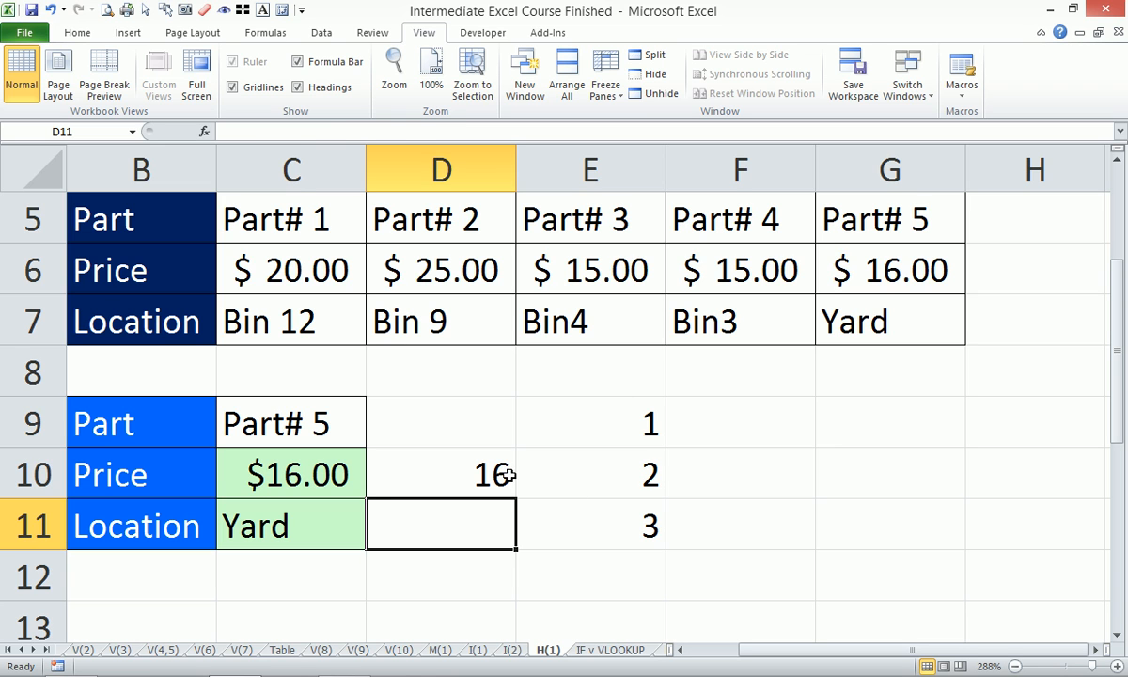
{"action": "left_click", "coordinate": [477, 456]}
{"action": "left_click_drag", "start_coordinate": [516, 500], "coordinate": [515, 538]}
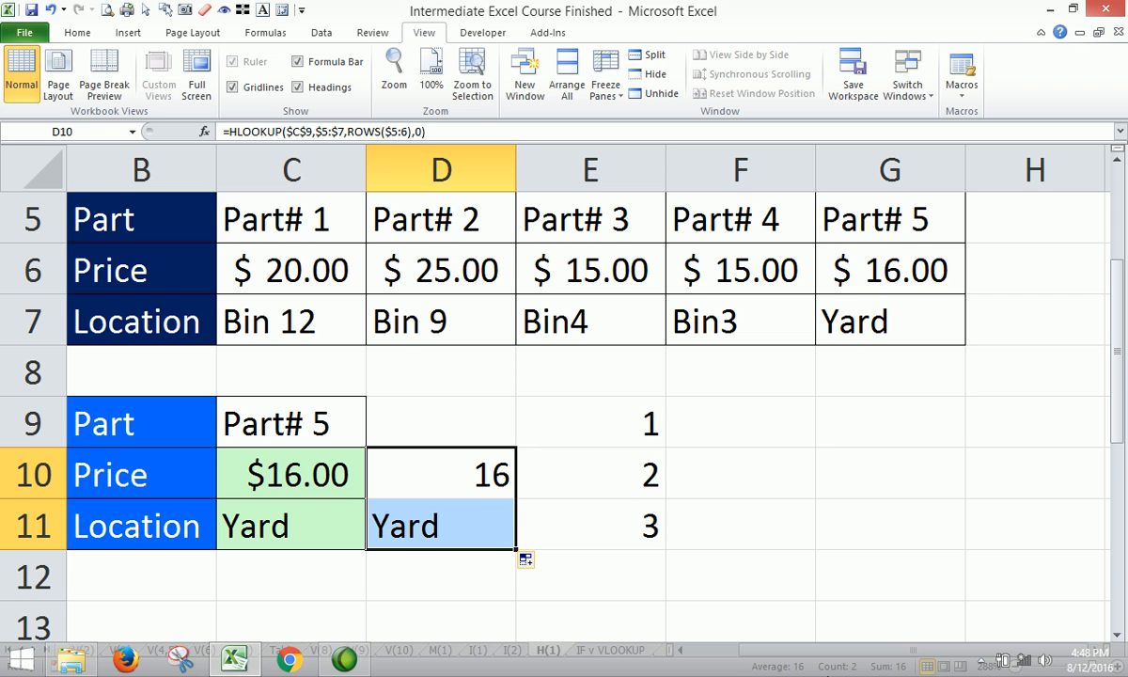
{"action": "left_click", "coordinate": [981, 660]}
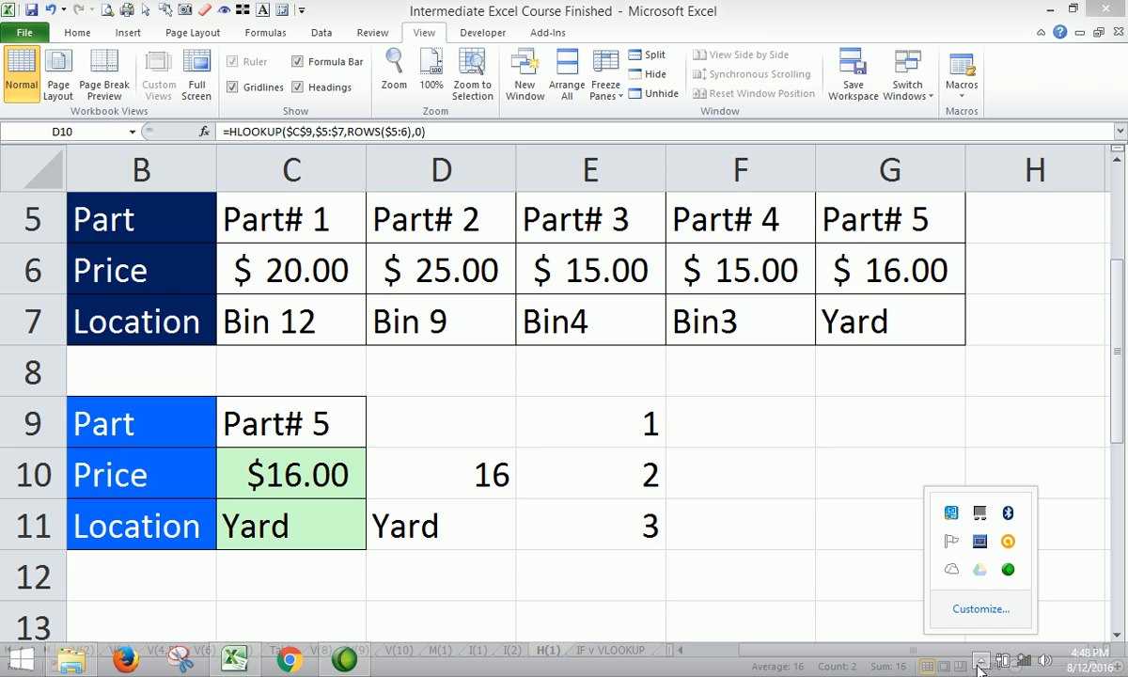
{"action": "left_click", "coordinate": [743, 520]}
- Compare the ROWS-based HLOOKUP formula in D10 with the price formula in C10
{"action": "left_click", "coordinate": [436, 468]}
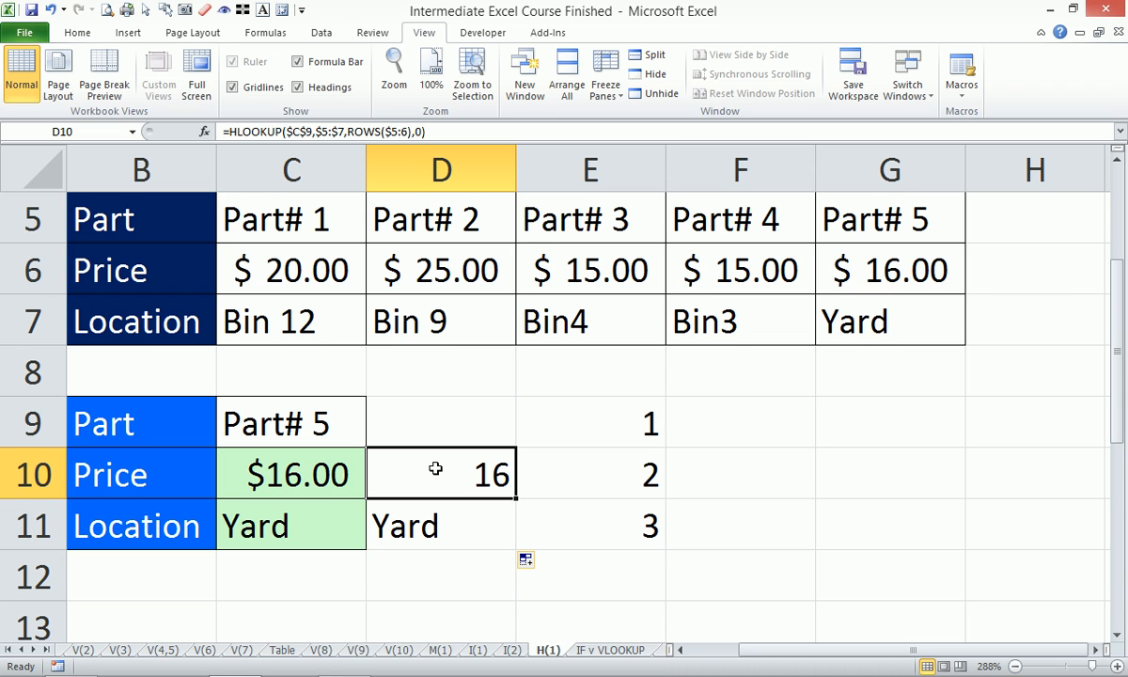
{"action": "key", "text": "Left"}
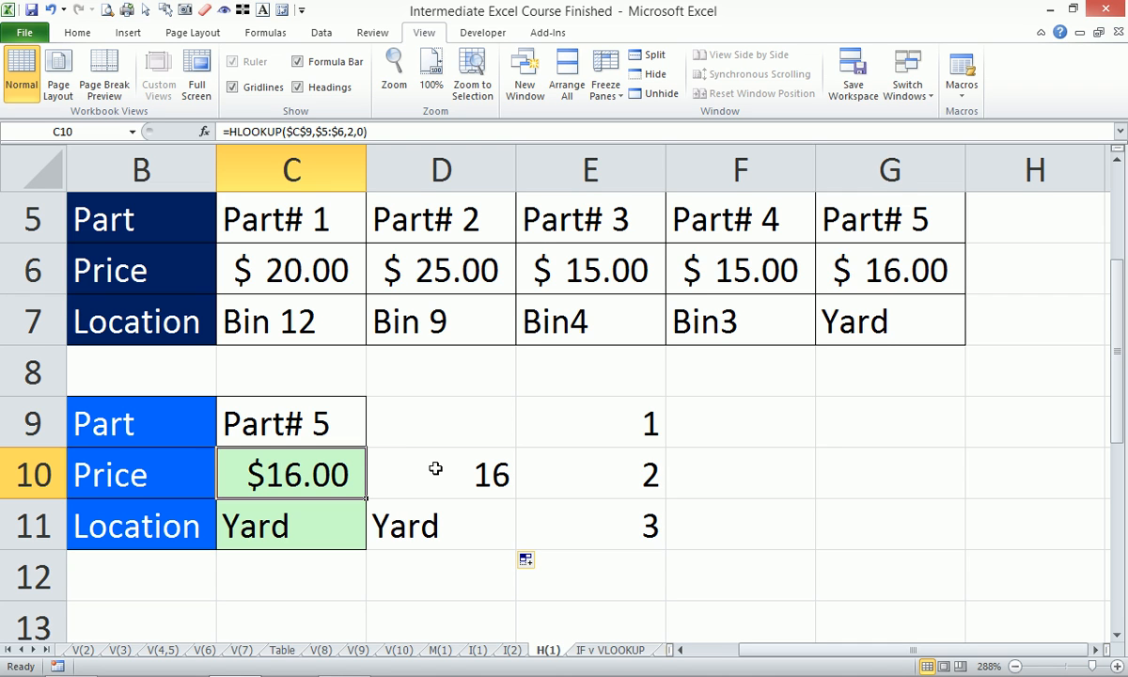